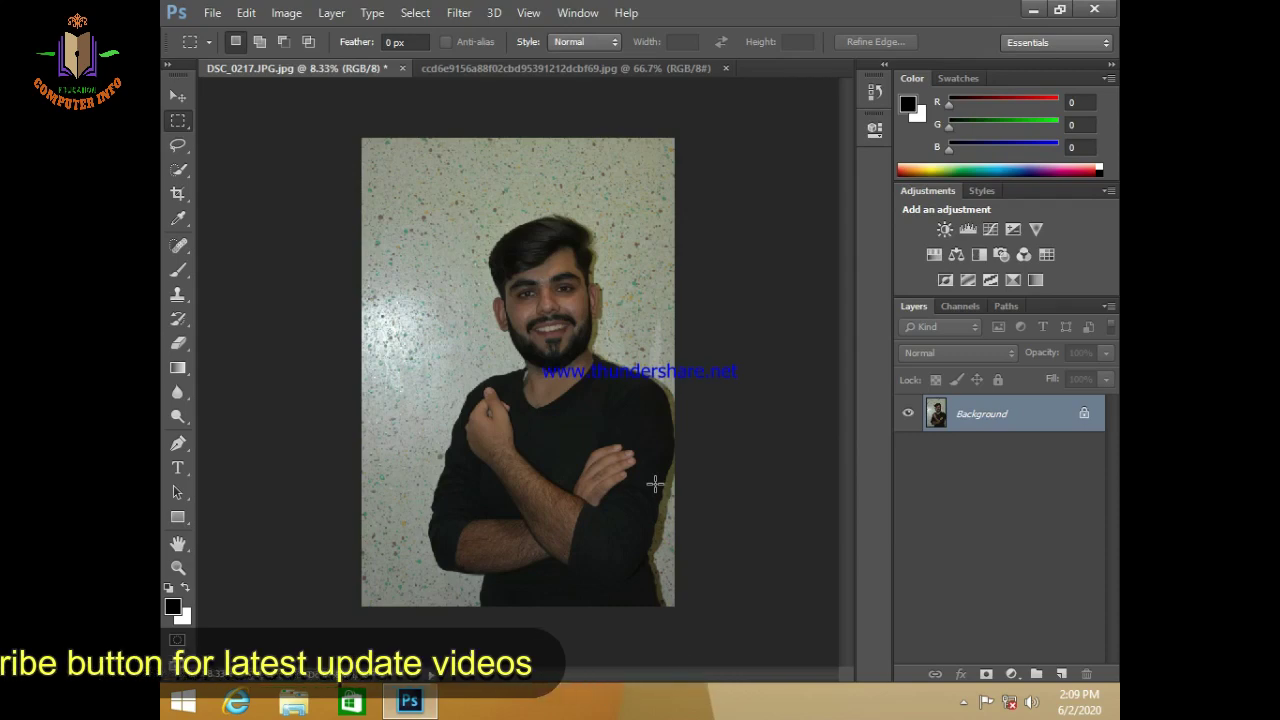
Step: Duplicate the Background layer as Background copy and zoom to 33.3% on the man's face
left_click_drag(1066, 423, 1062, 674)
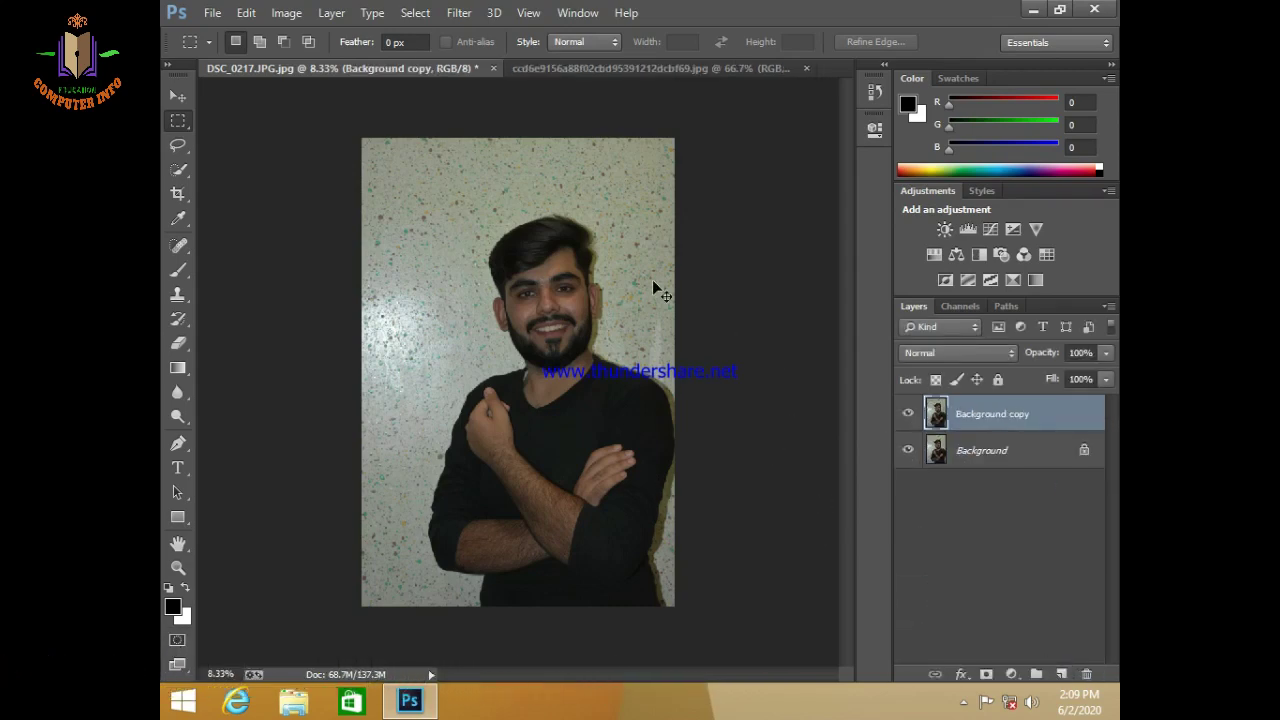
key("ctrl+plus")
key("ctrl+plus")
key("ctrl+plus")
key("ctrl+plus")
left_click_drag(681, 139, 546, 514)
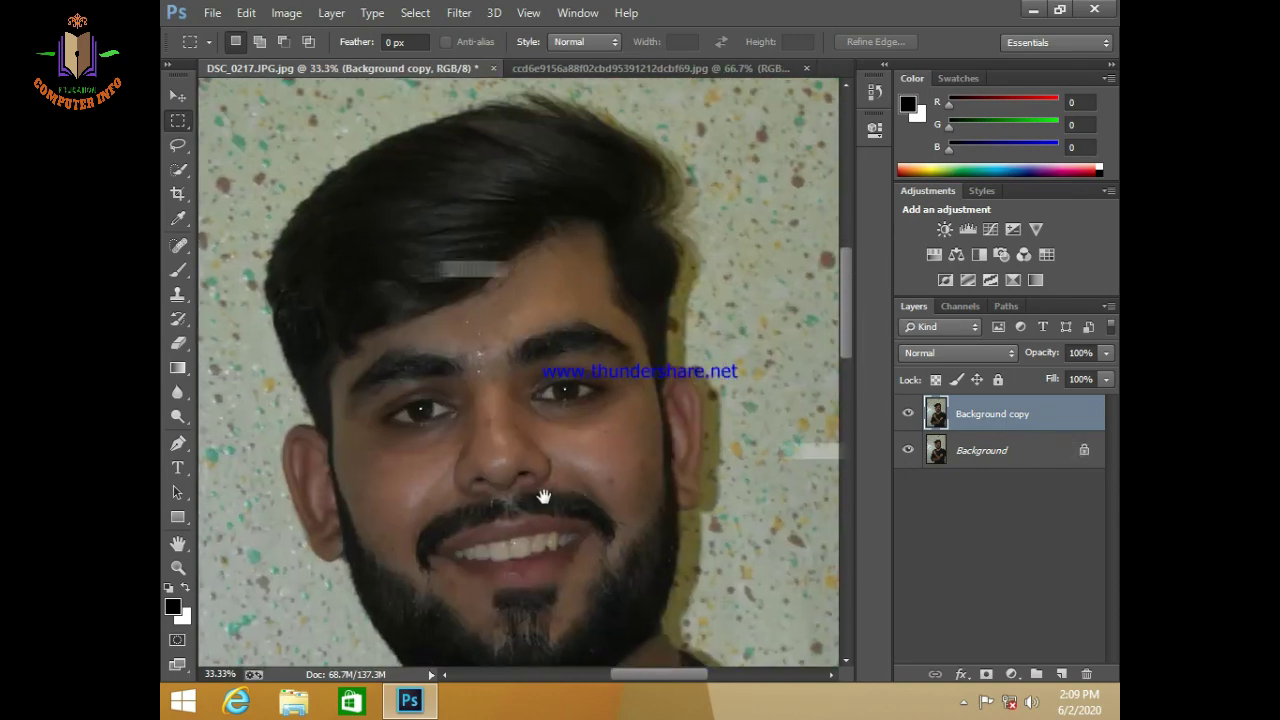
Step: Quick-select the man's hair, ear, face and beard down to the chin
left_click(180, 171)
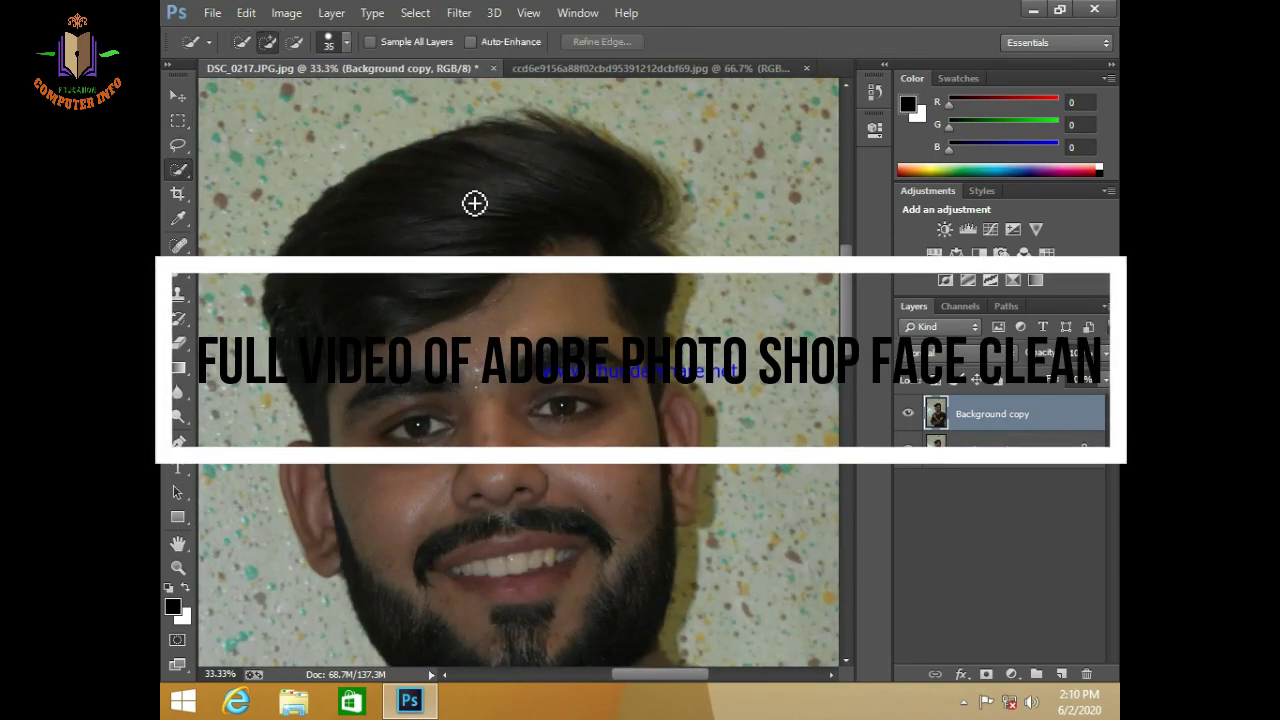
left_click_drag(471, 180, 513, 172)
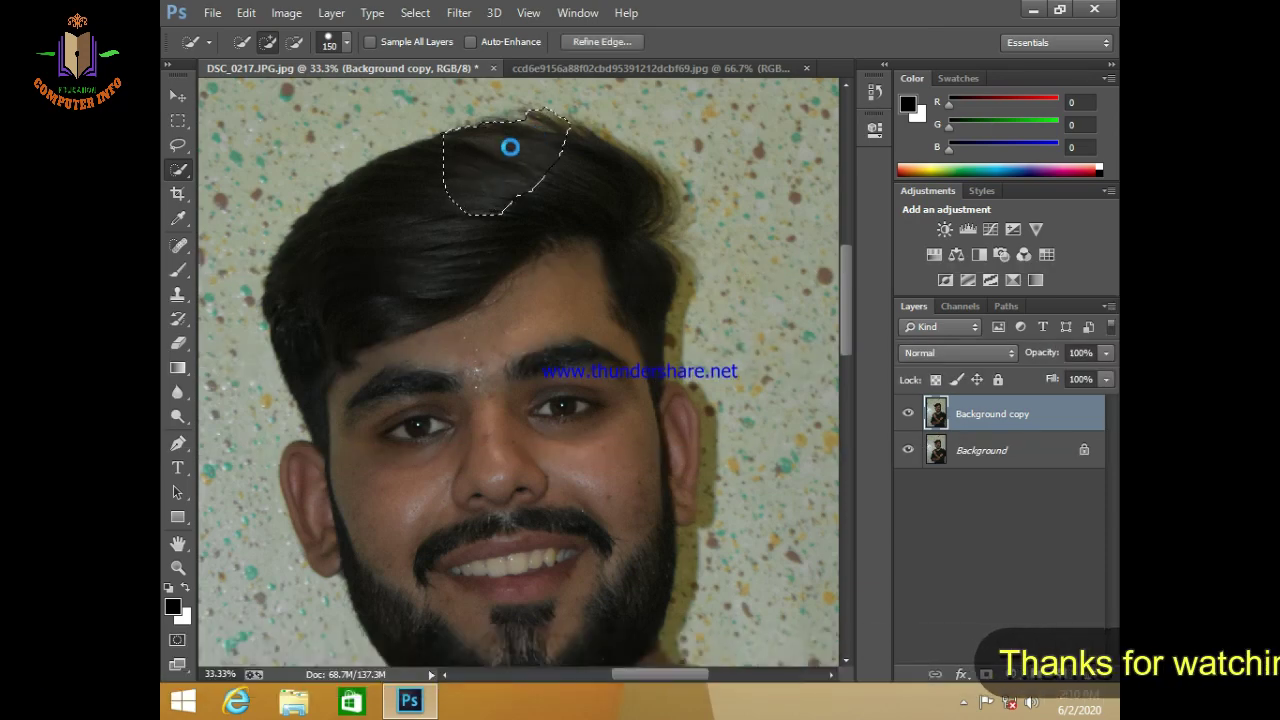
mouse_move(509, 134)
left_mouse_down()
mouse_move(616, 176)
mouse_move(646, 210)
mouse_move(629, 251)
mouse_move(640, 274)
mouse_move(629, 276)
mouse_move(634, 331)
mouse_move(614, 428)
mouse_move(637, 422)
left_mouse_up()
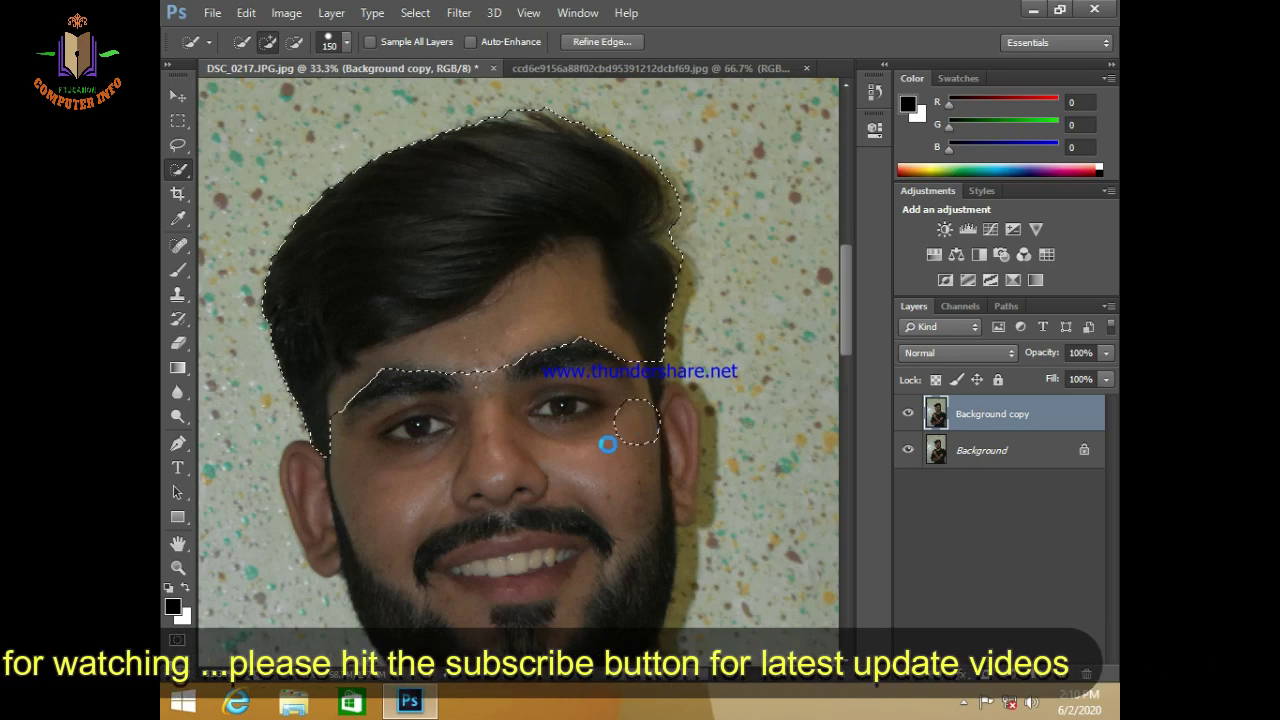
scroll(457, 449, "down", 5)
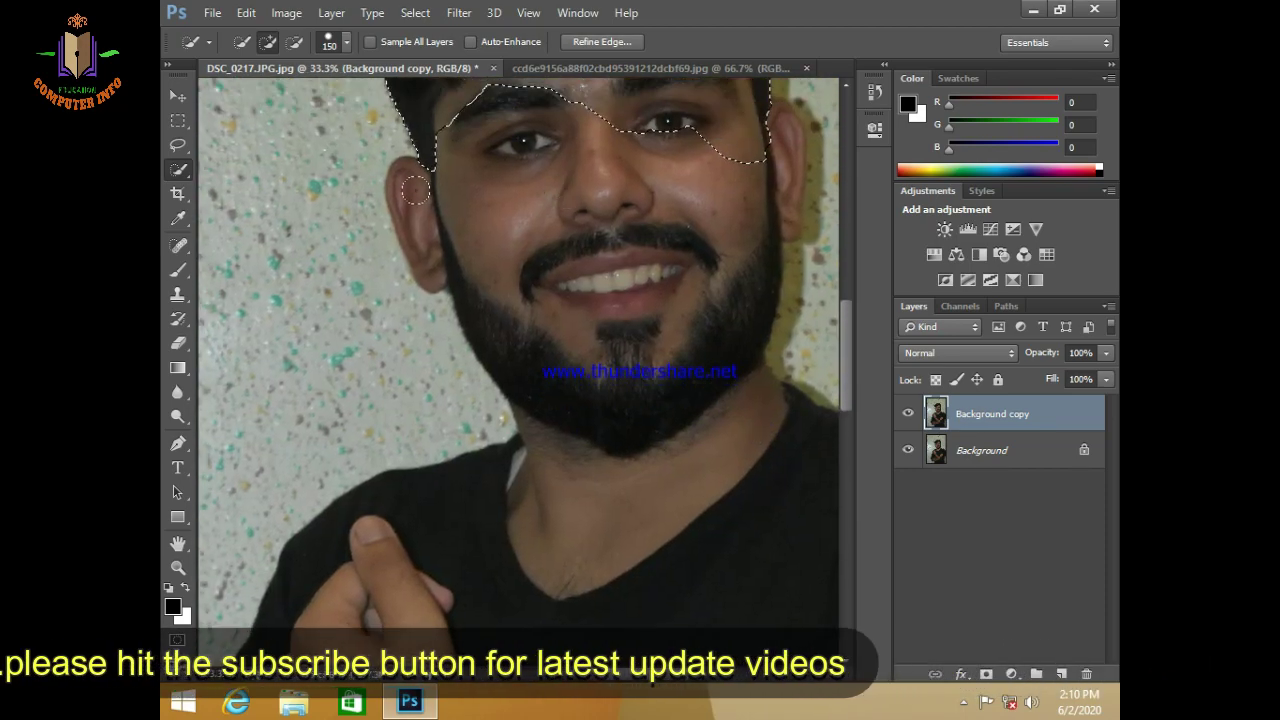
mouse_move(414, 191)
left_mouse_down()
mouse_move(460, 290)
mouse_move(482, 293)
left_mouse_up()
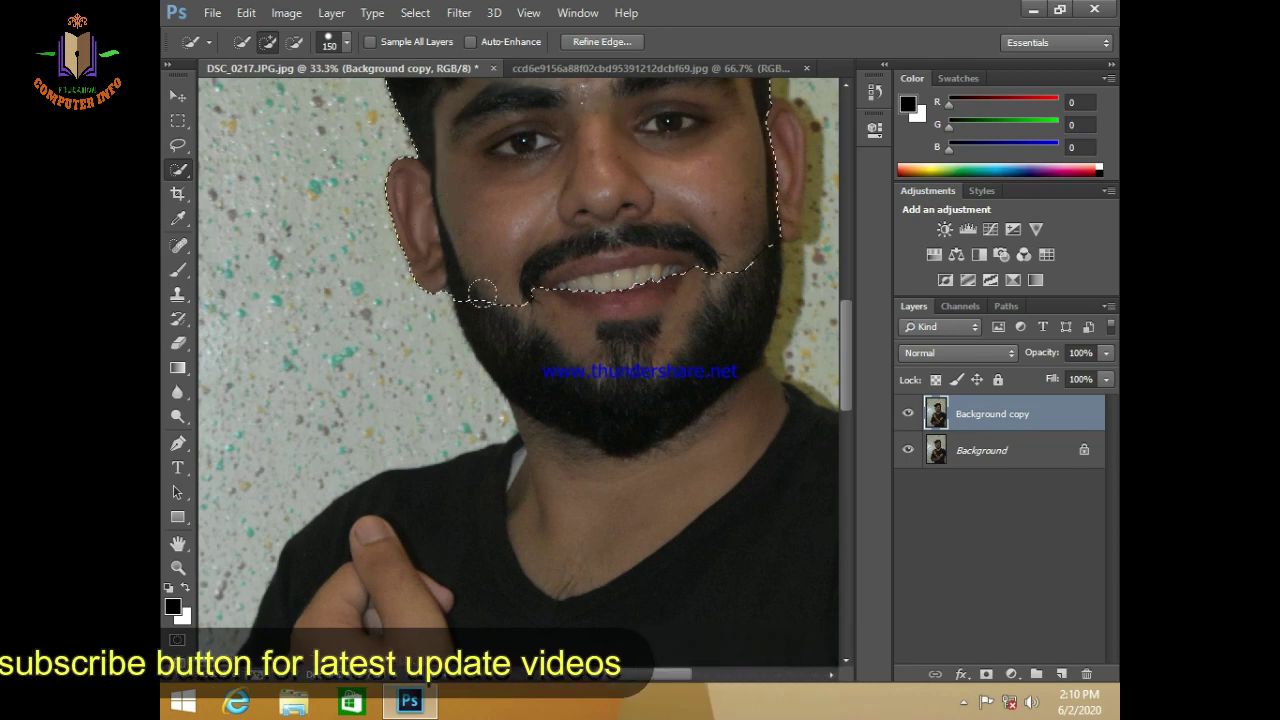
left_click_drag(493, 337, 511, 377)
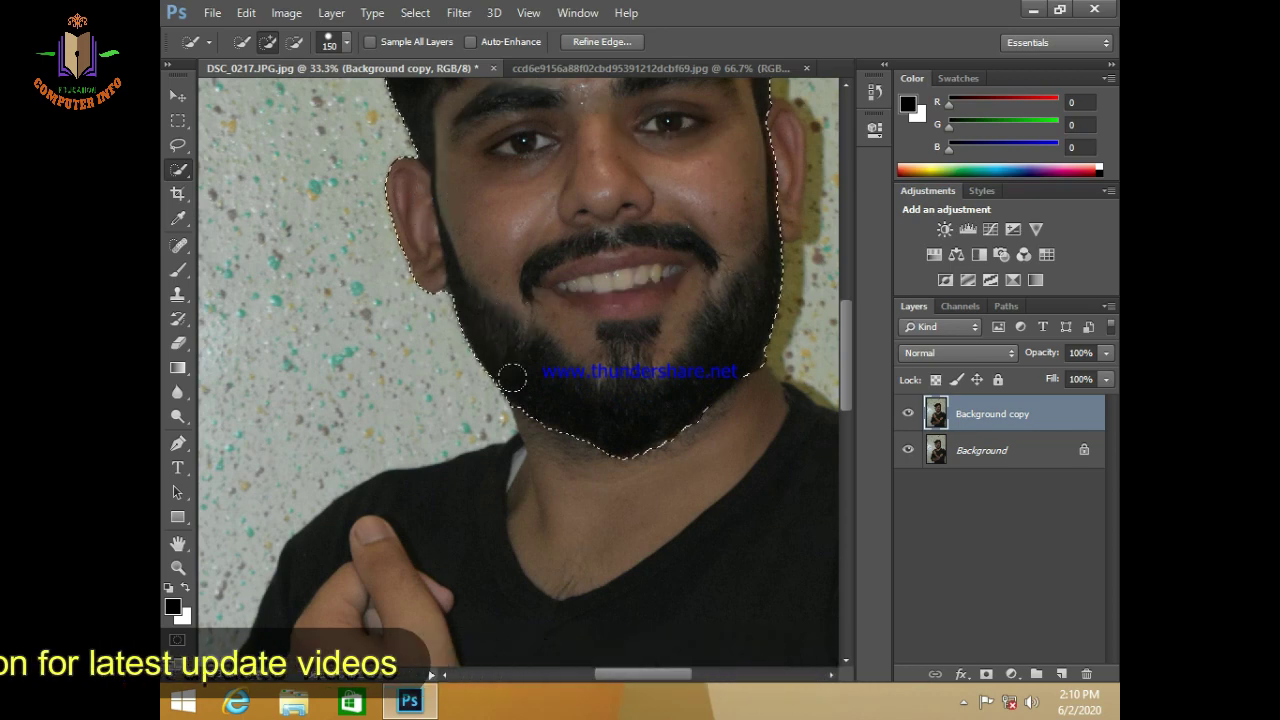
Step: Extend the selection over the shirt, hand and crossed forearms
scroll(560, 420, "down", 2)
scroll(630, 475, "left", 2)
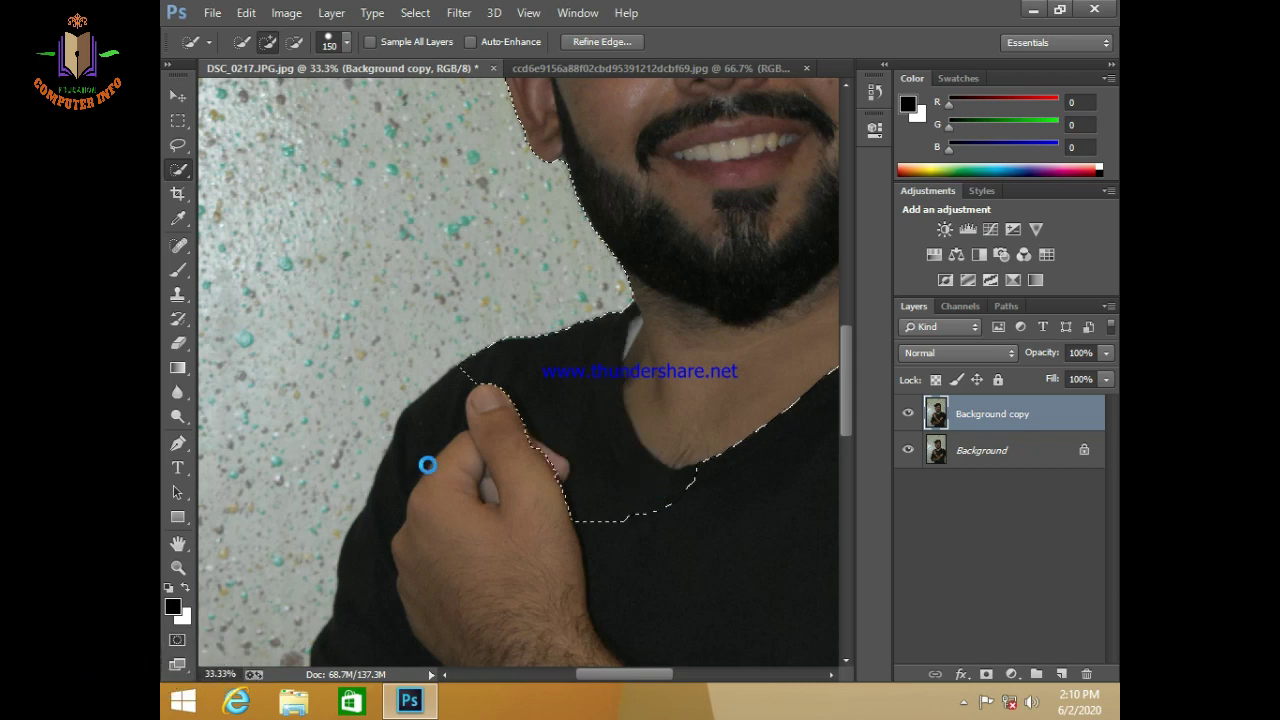
scroll(427, 468, "down", 1)
scroll(460, 380, "down", 3)
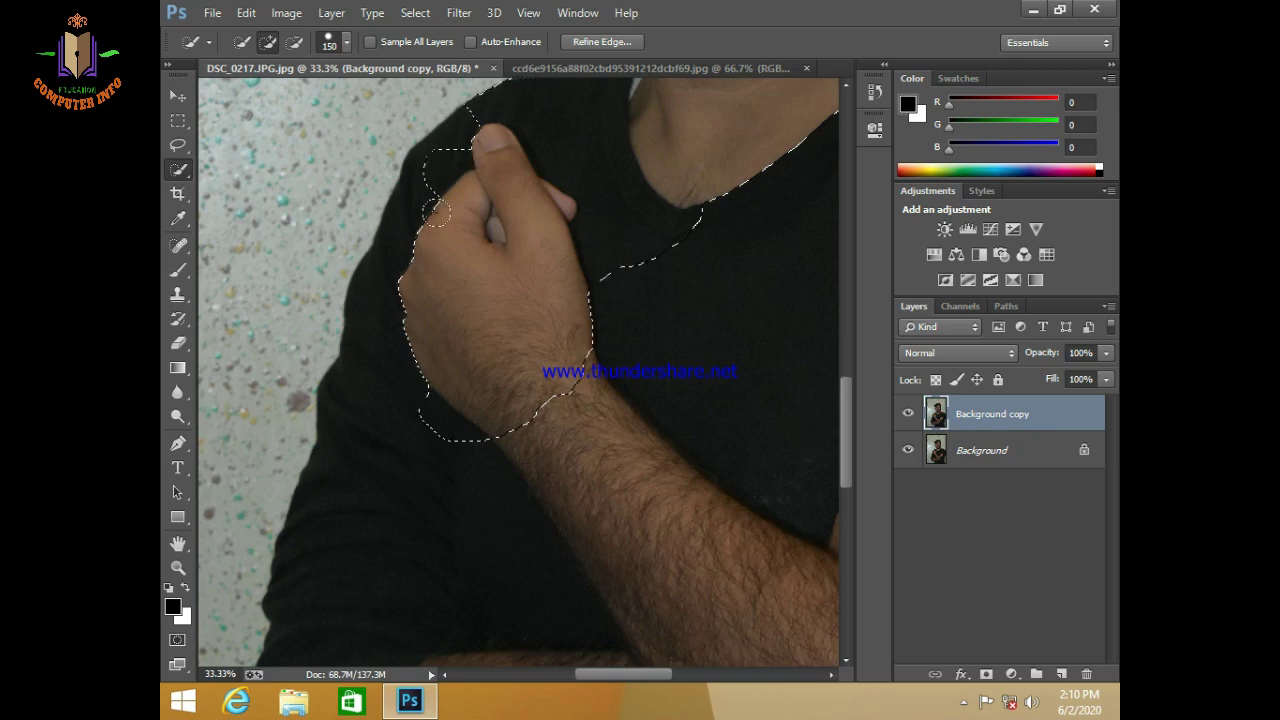
scroll(516, 386, "up", 2)
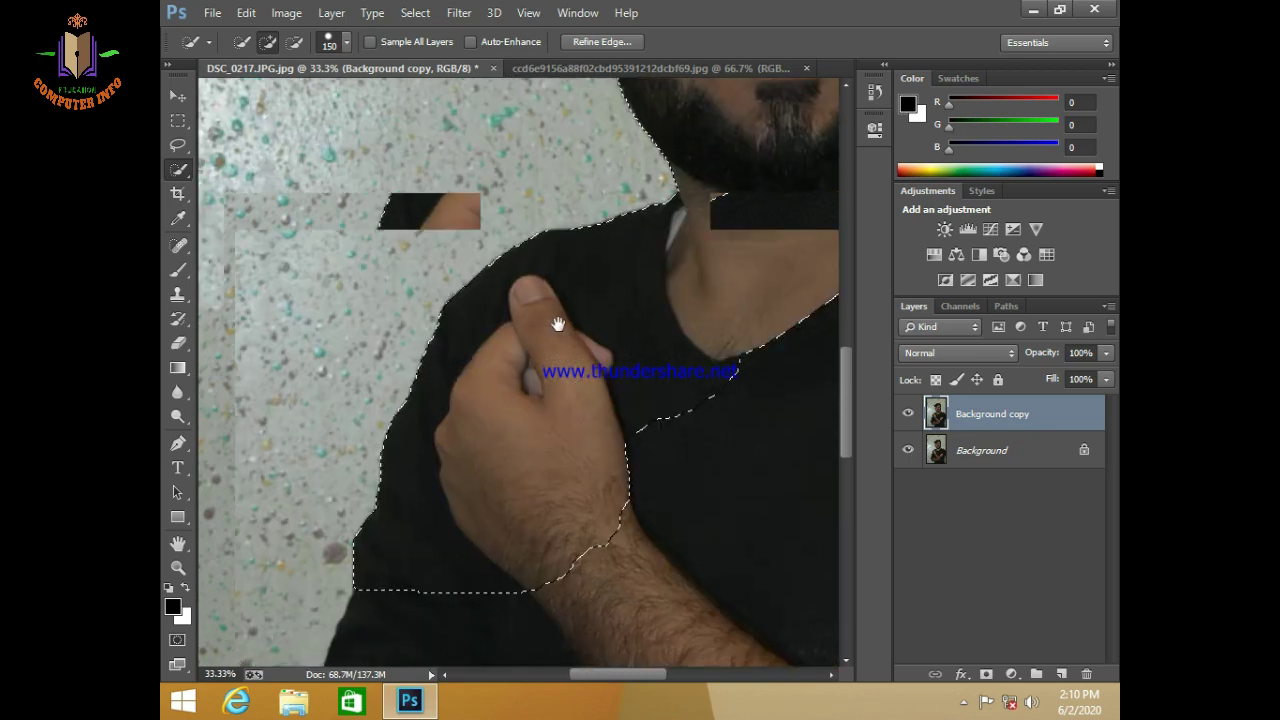
scroll(549, 322, "up", 1)
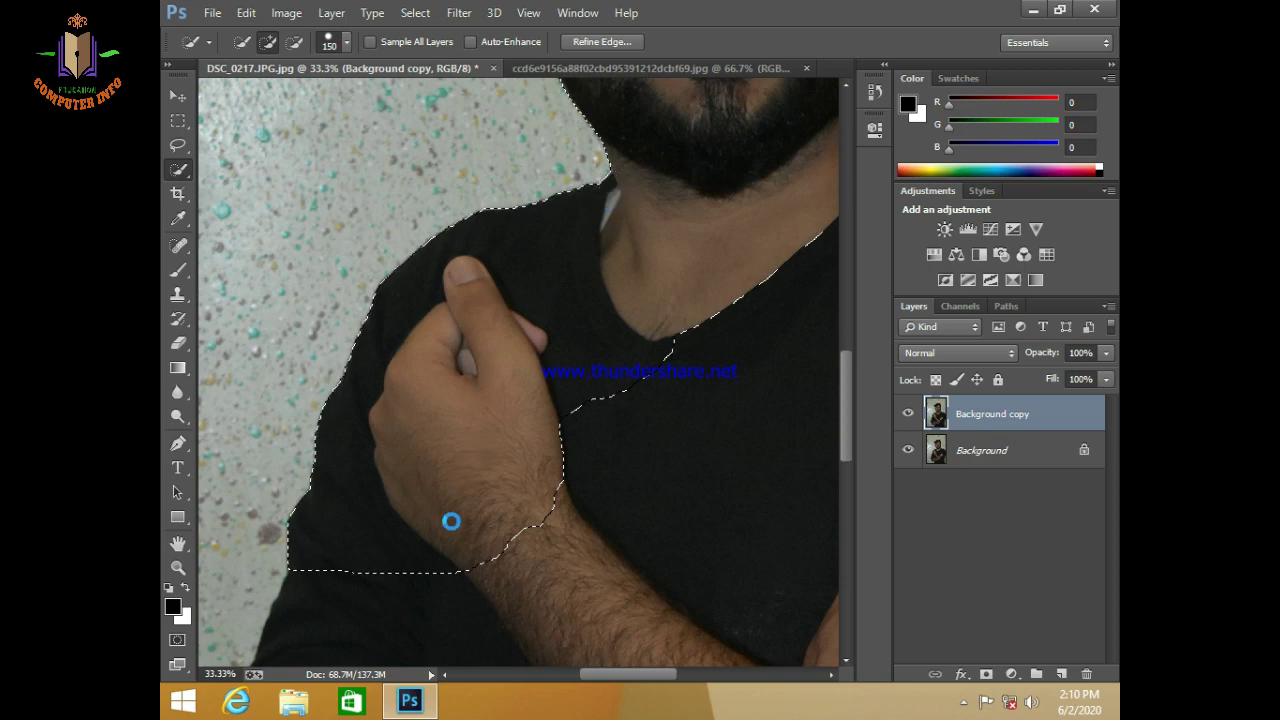
left_click_drag(443, 574, 487, 196)
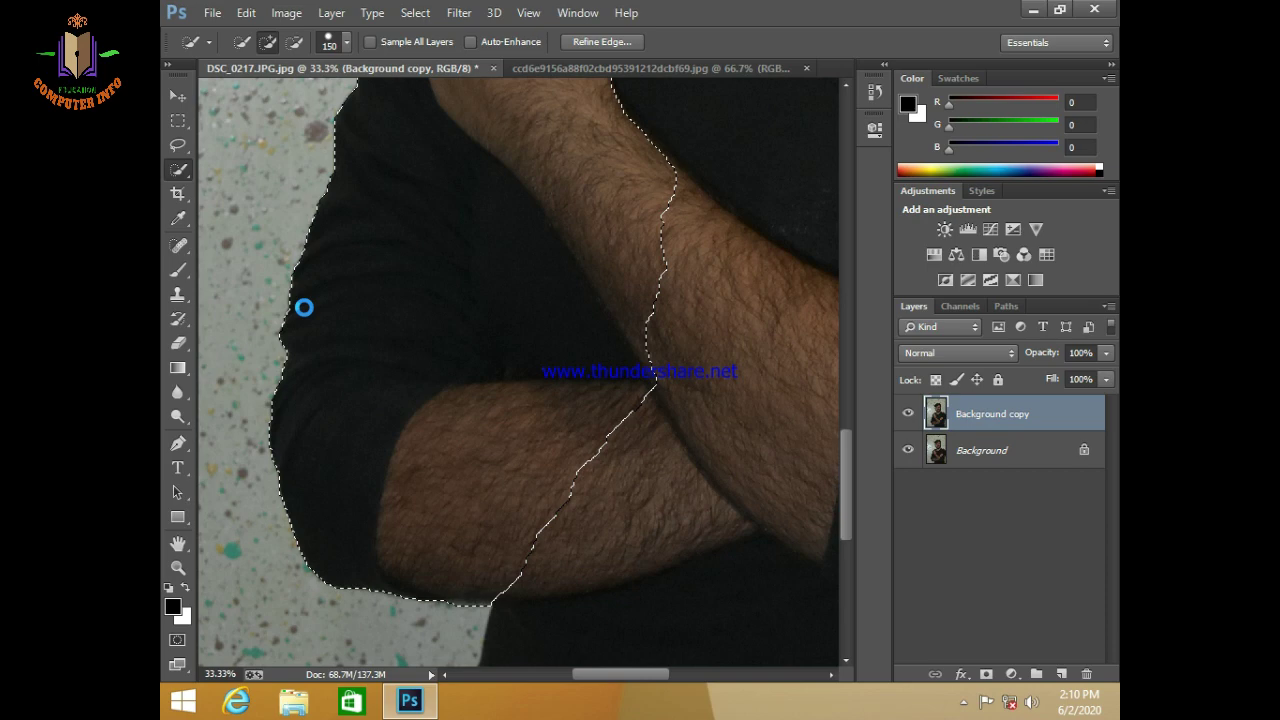
left_click_drag(400, 374, 318, 146)
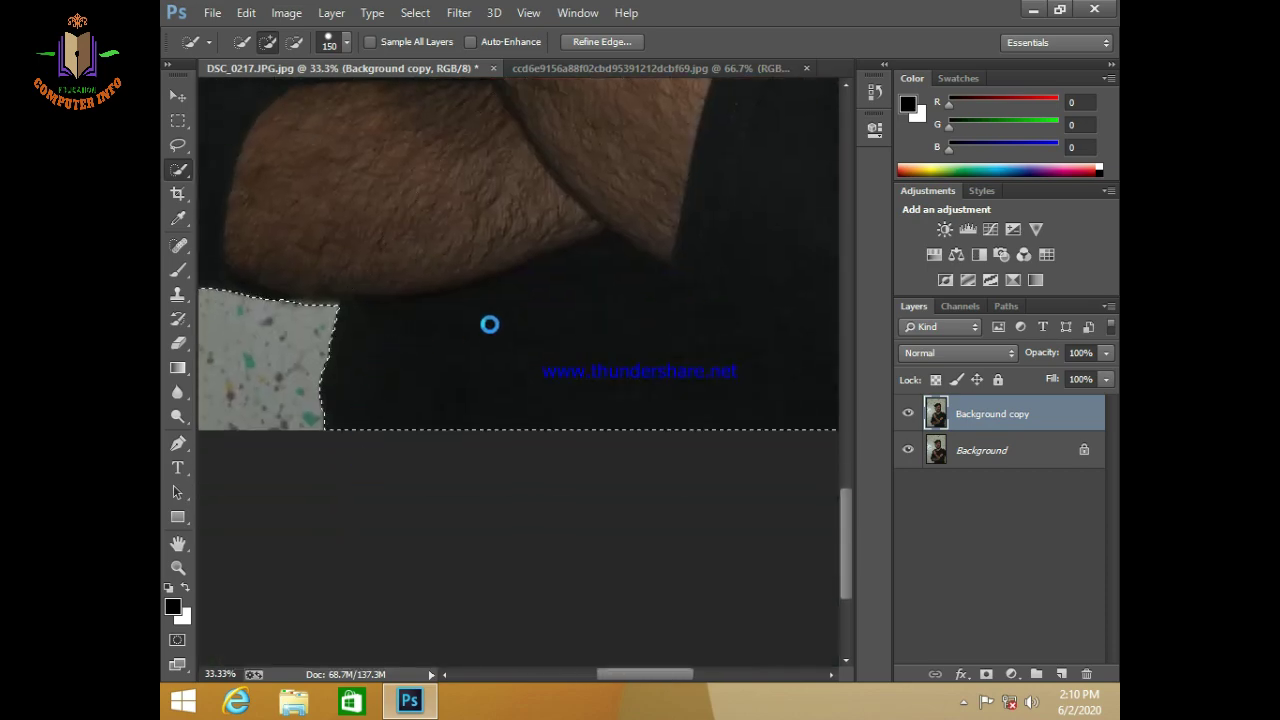
mouse_move(410, 421)
left_mouse_down()
mouse_move(414, 286)
mouse_move(534, 303)
mouse_move(583, 517)
mouse_move(457, 244)
mouse_move(350, 237)
left_mouse_up()
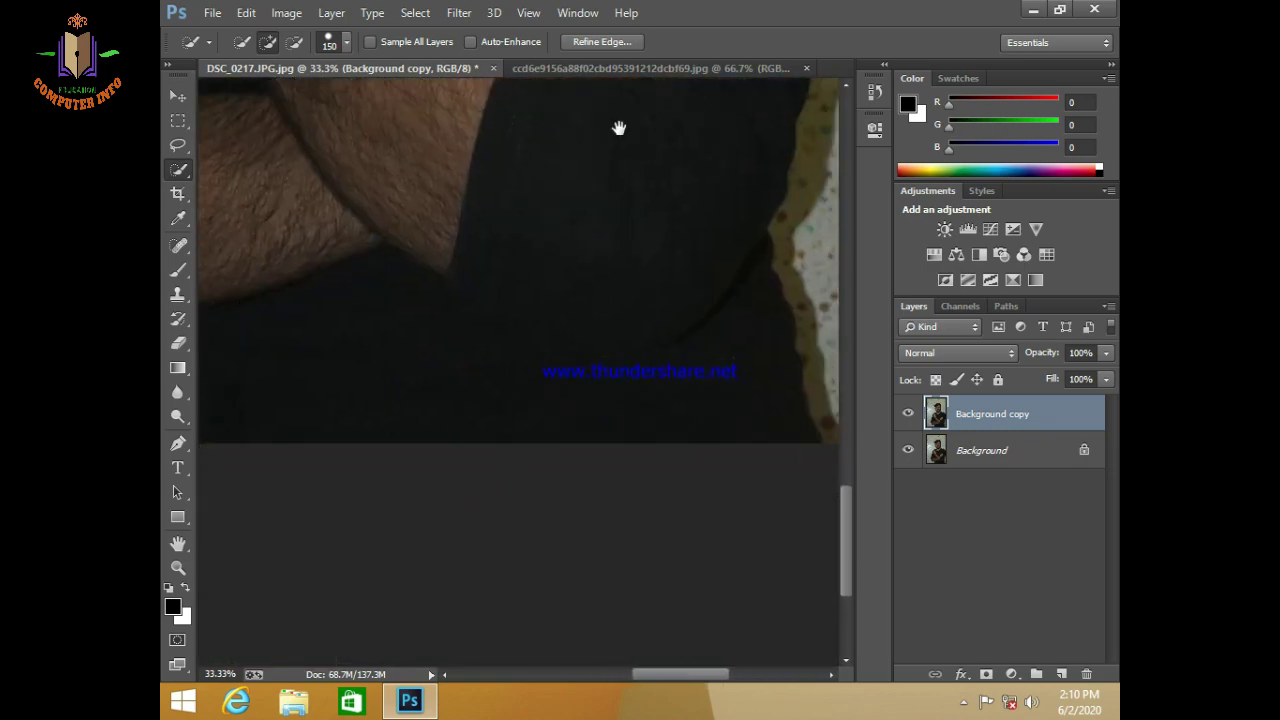
mouse_move(619, 128)
left_mouse_down()
mouse_move(469, 471)
mouse_move(449, 297)
mouse_move(533, 365)
left_mouse_up()
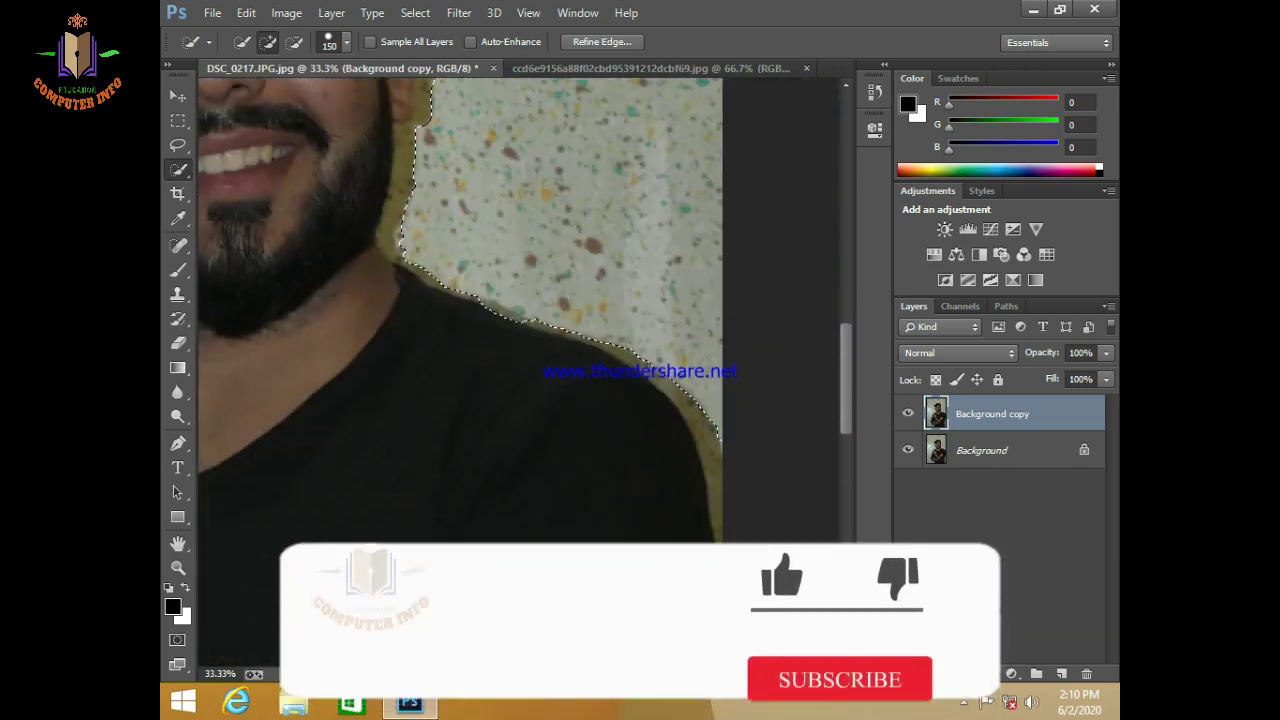
Step: Subtract stray wall from the selection along the right shoulder and sleeve edge
left_click_drag(457, 323, 377, 73)
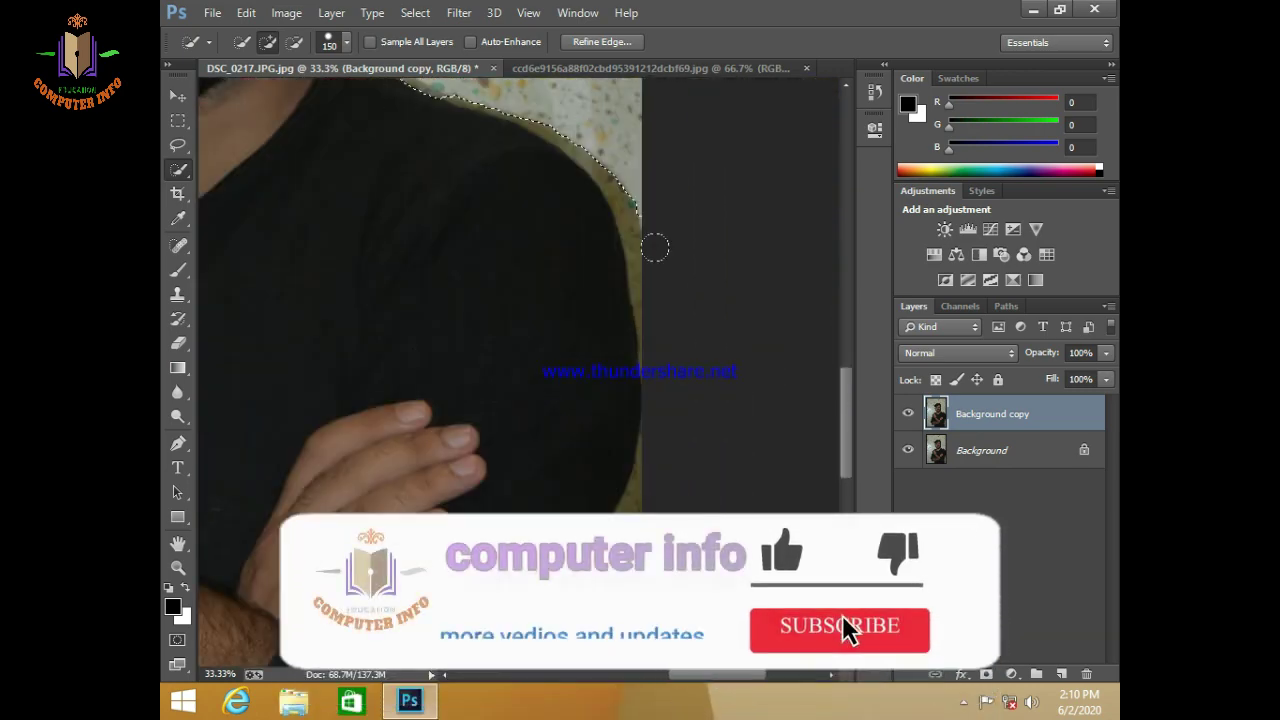
scroll(589, 446, "down", 3)
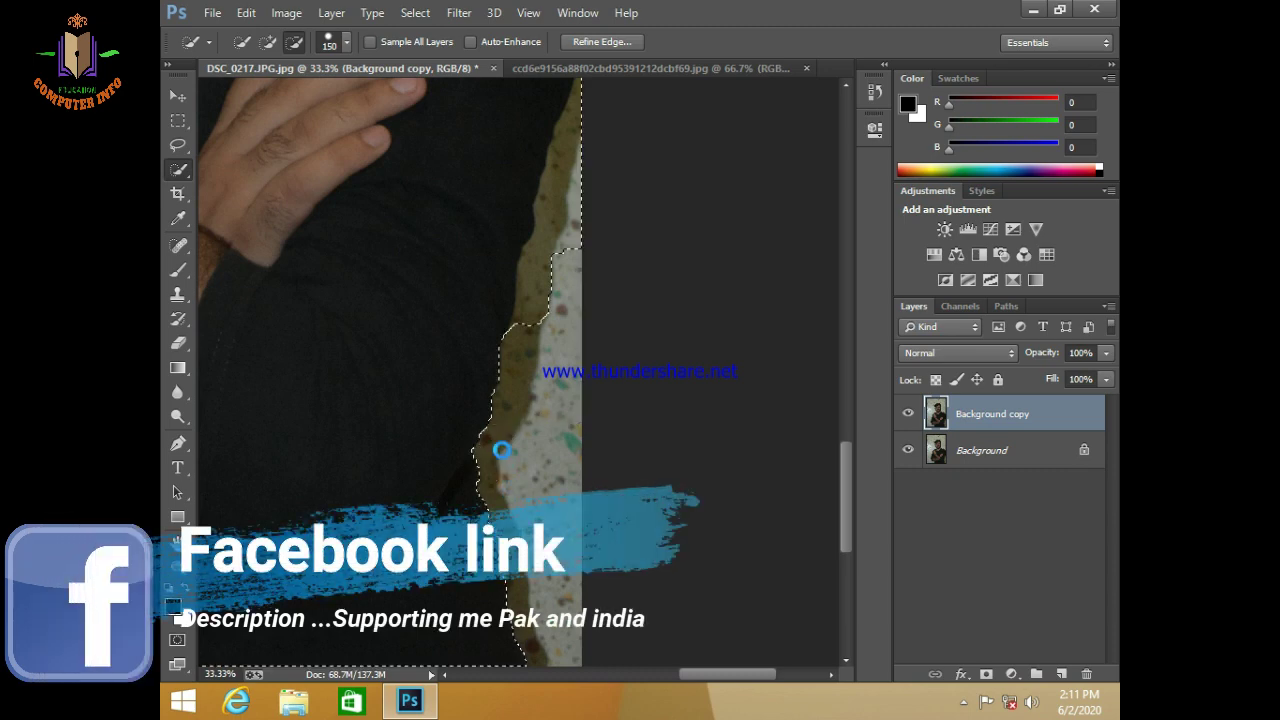
scroll(589, 437, "up", 2)
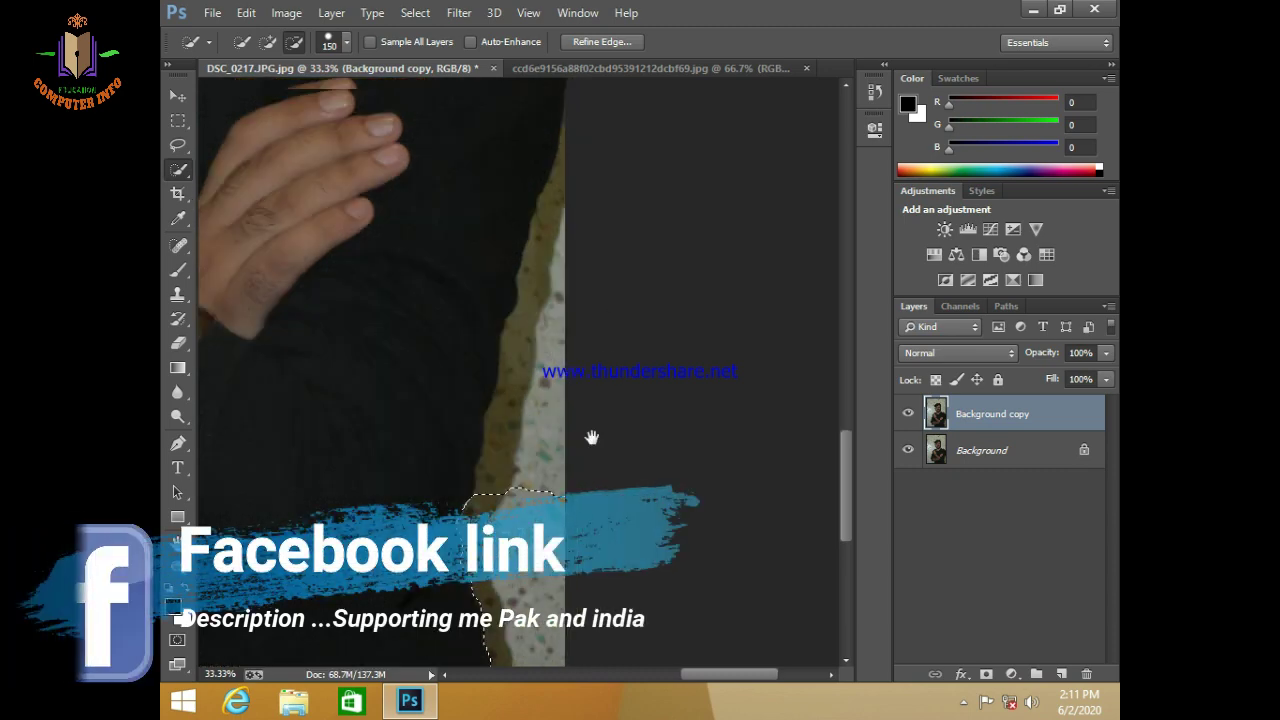
scroll(589, 437, "up", 2)
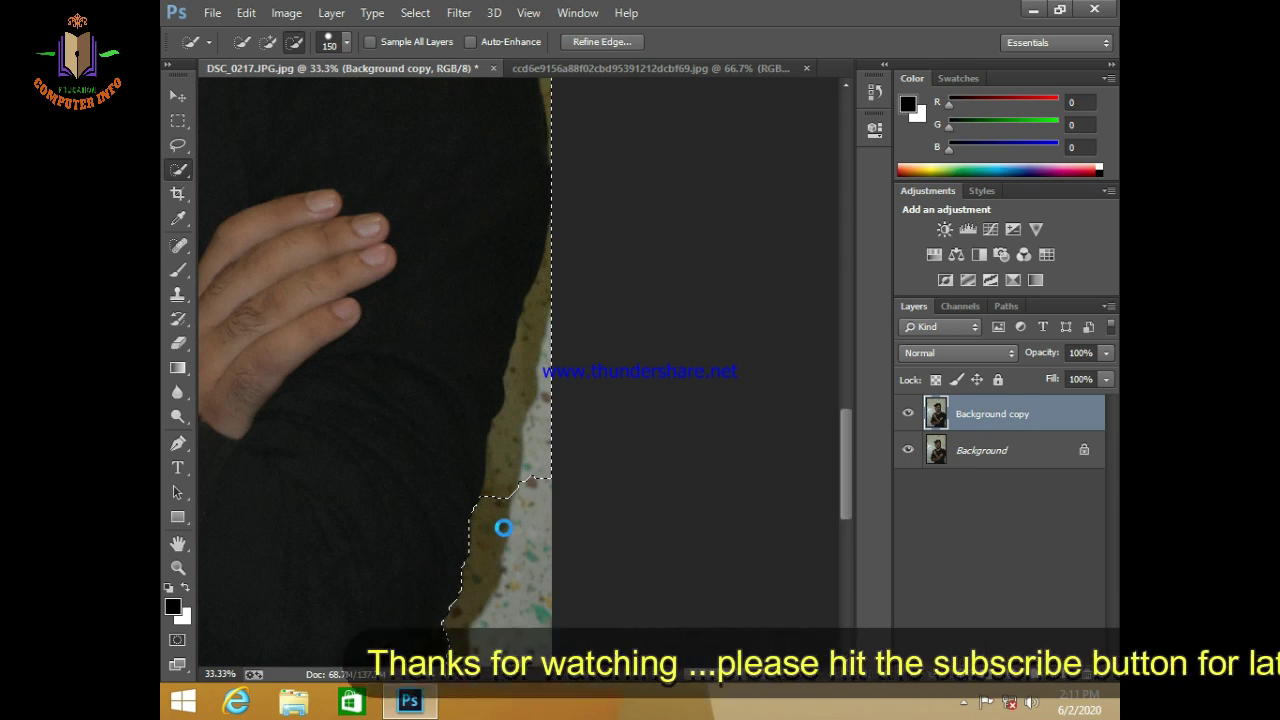
left_click_drag(494, 518, 507, 437)
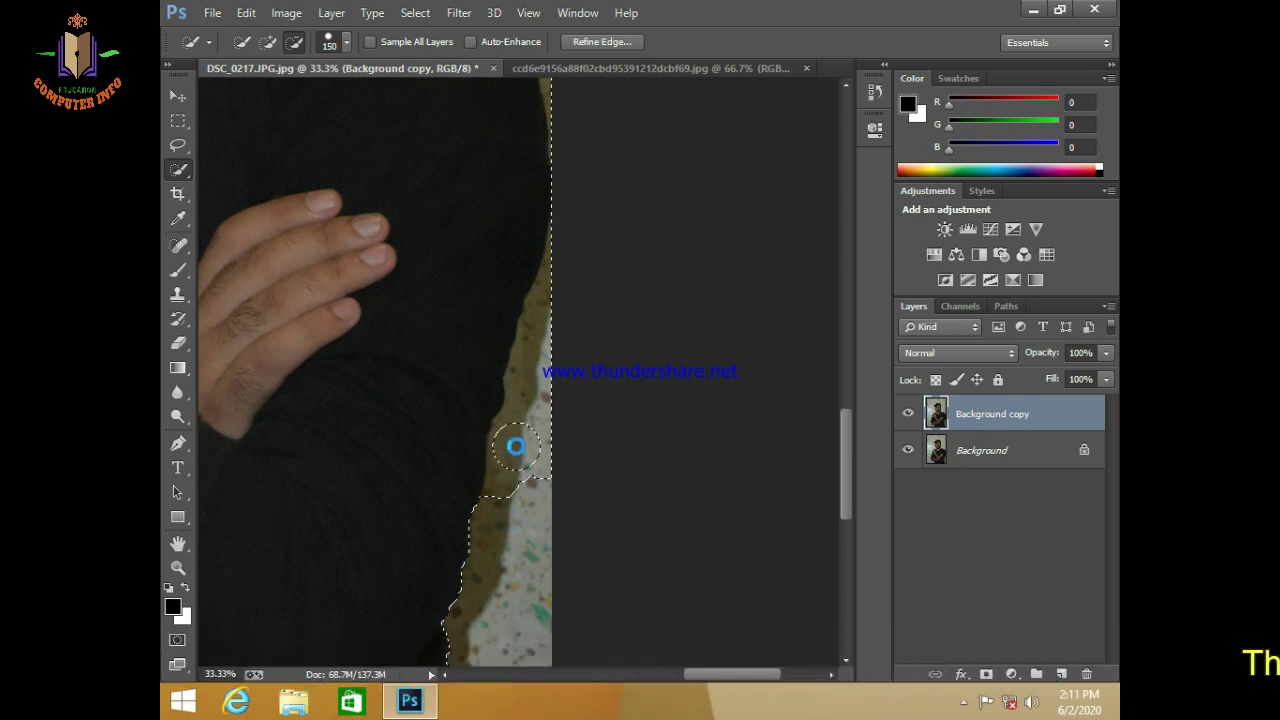
scroll(554, 468, "up", 3)
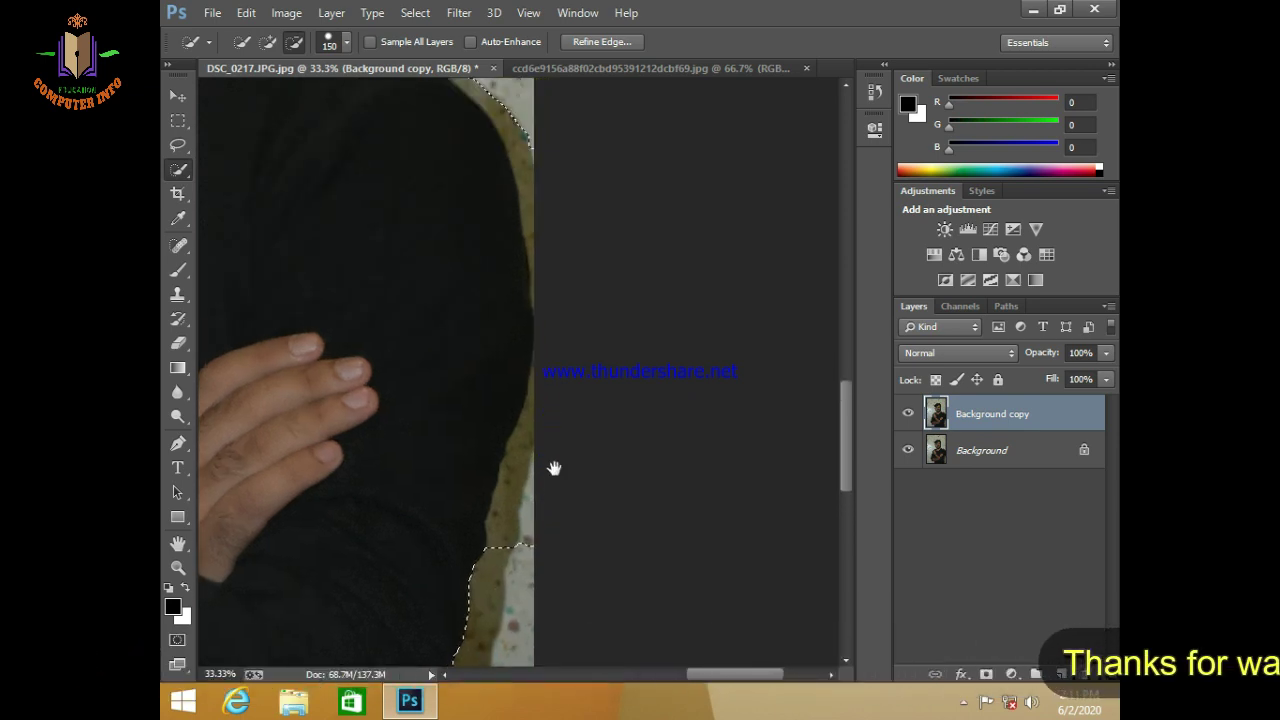
left_click_drag(541, 423, 537, 394)
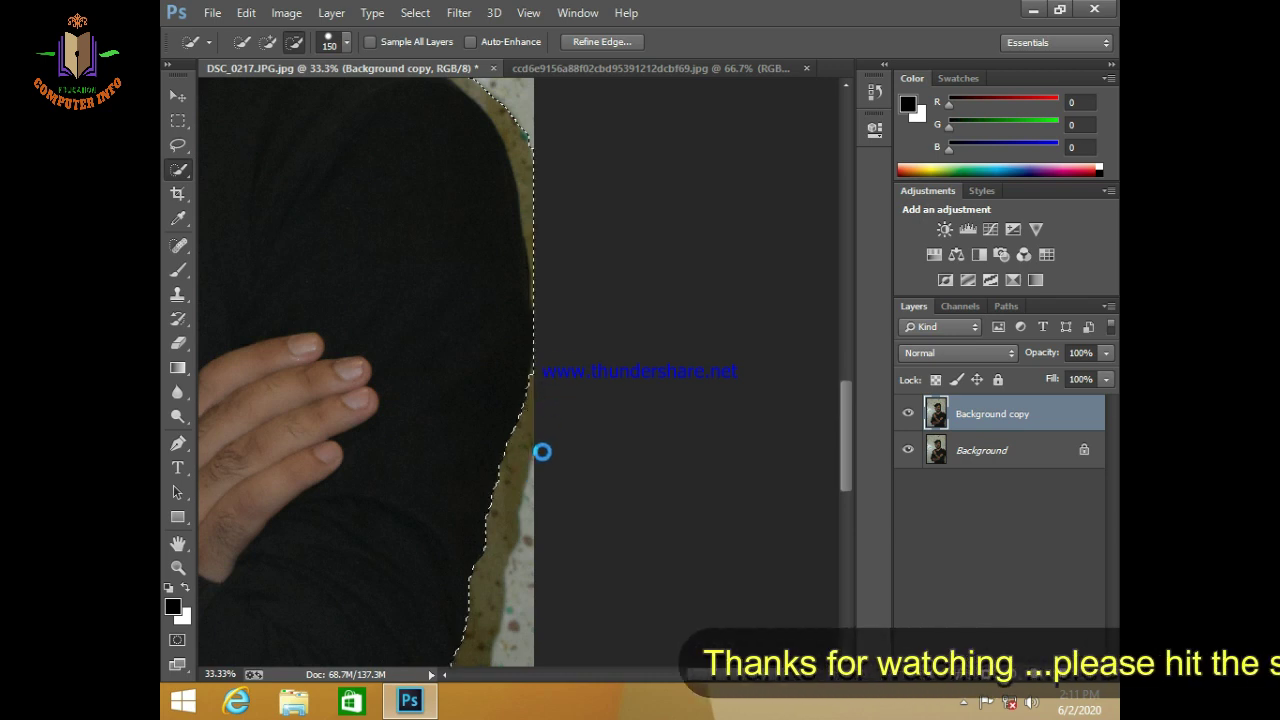
scroll(543, 451, "up", 2)
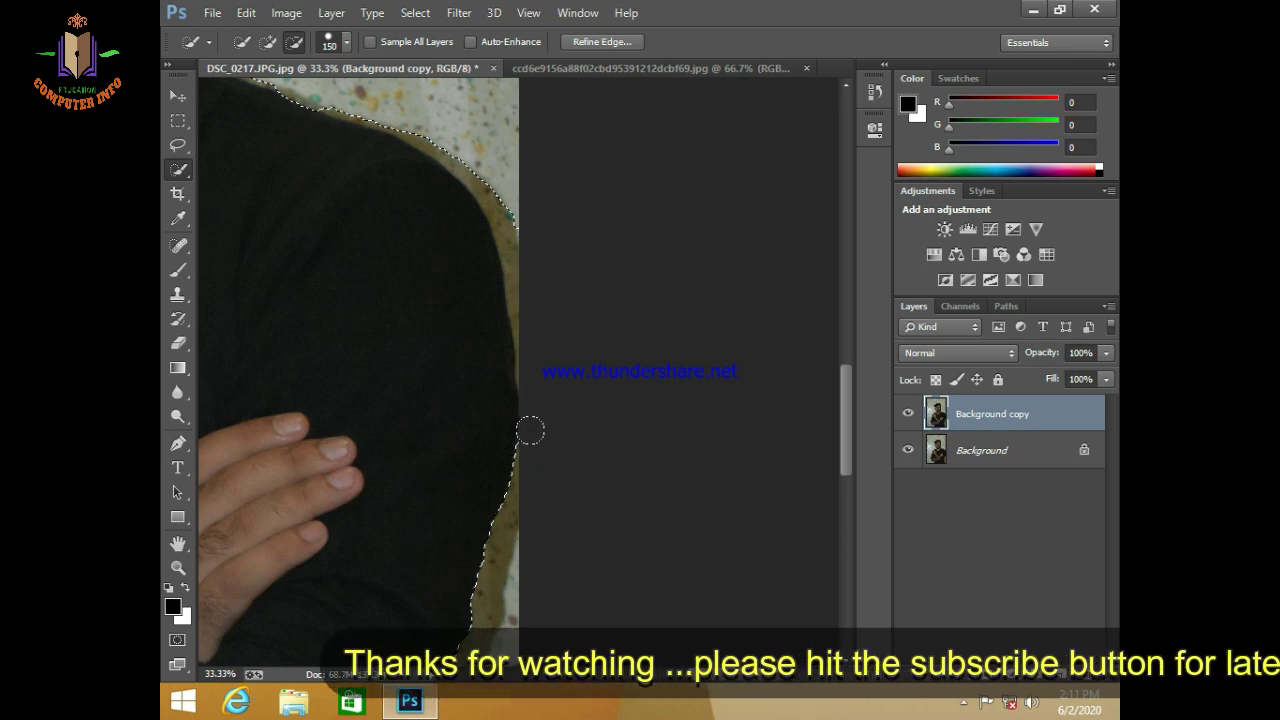
left_click_drag(529, 429, 527, 465)
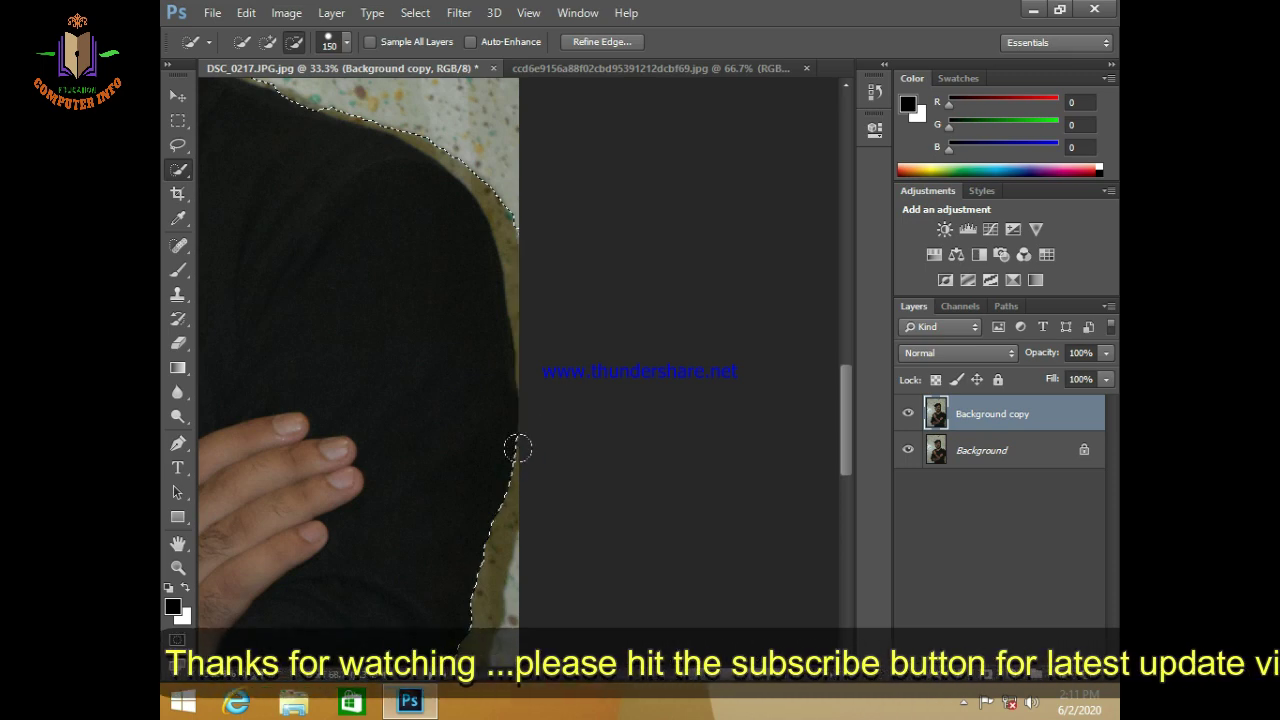
left_click_drag(531, 309, 503, 420)
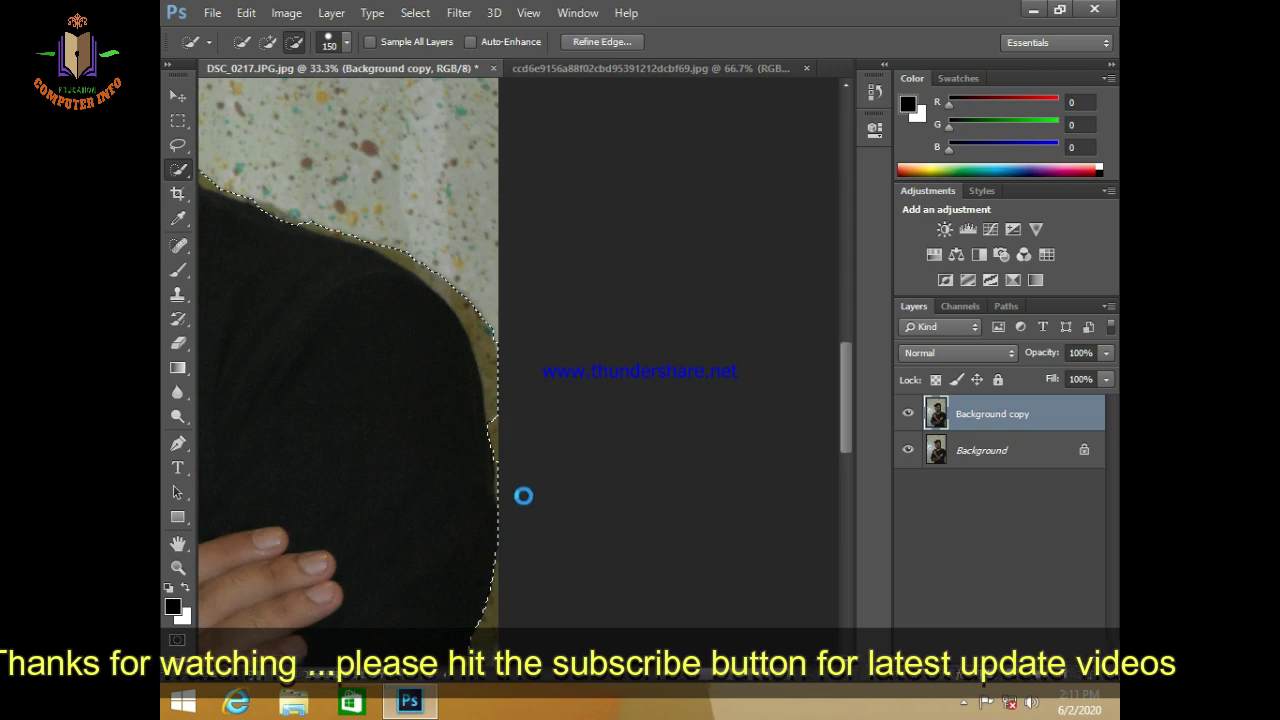
left_click_drag(514, 480, 503, 466)
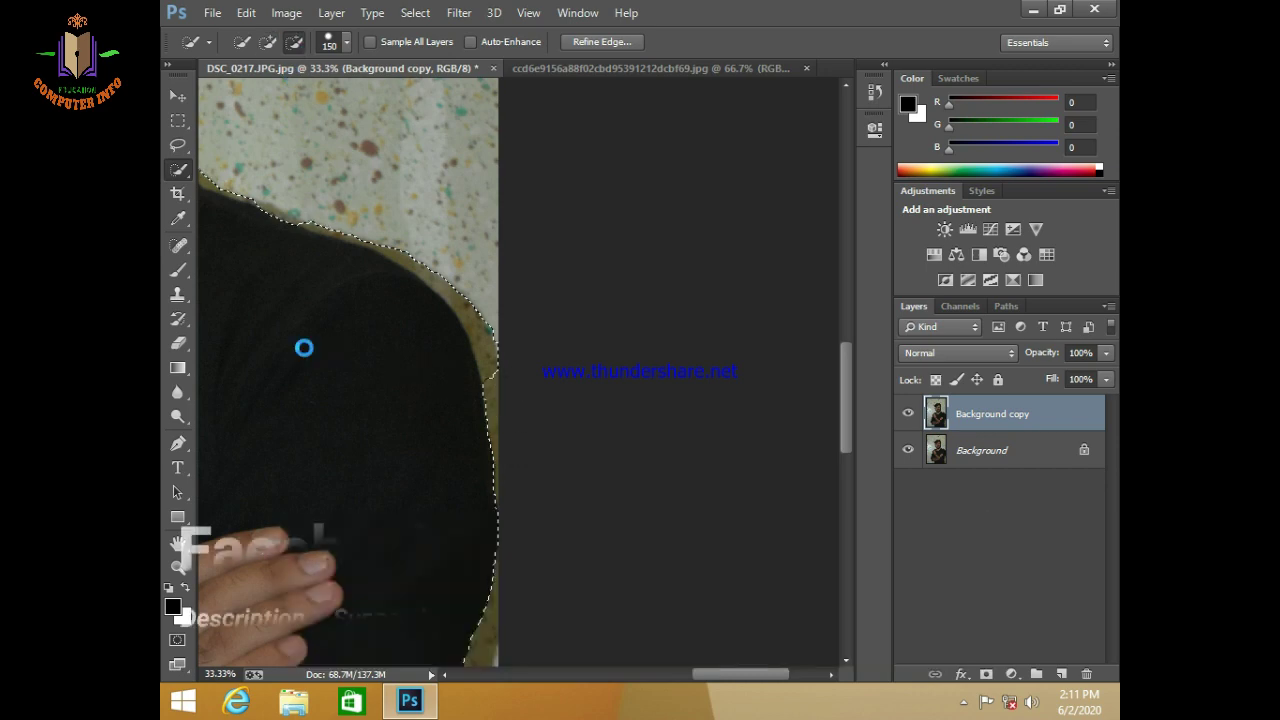
Step: Trim the yellow wall fringe off the selection at the shoulder top beside the neck
mouse_move(309, 338)
left_mouse_down()
mouse_move(389, 381)
mouse_move(565, 537)
left_mouse_up()
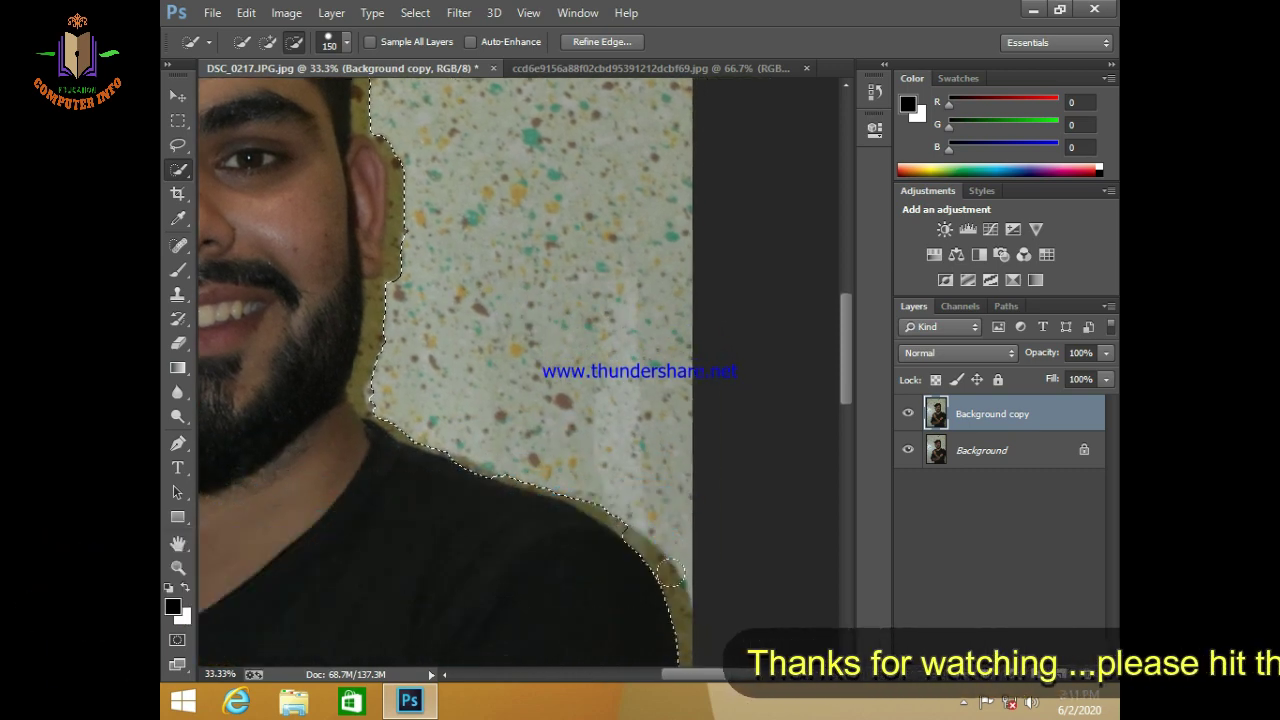
left_click_drag(677, 566, 623, 506)
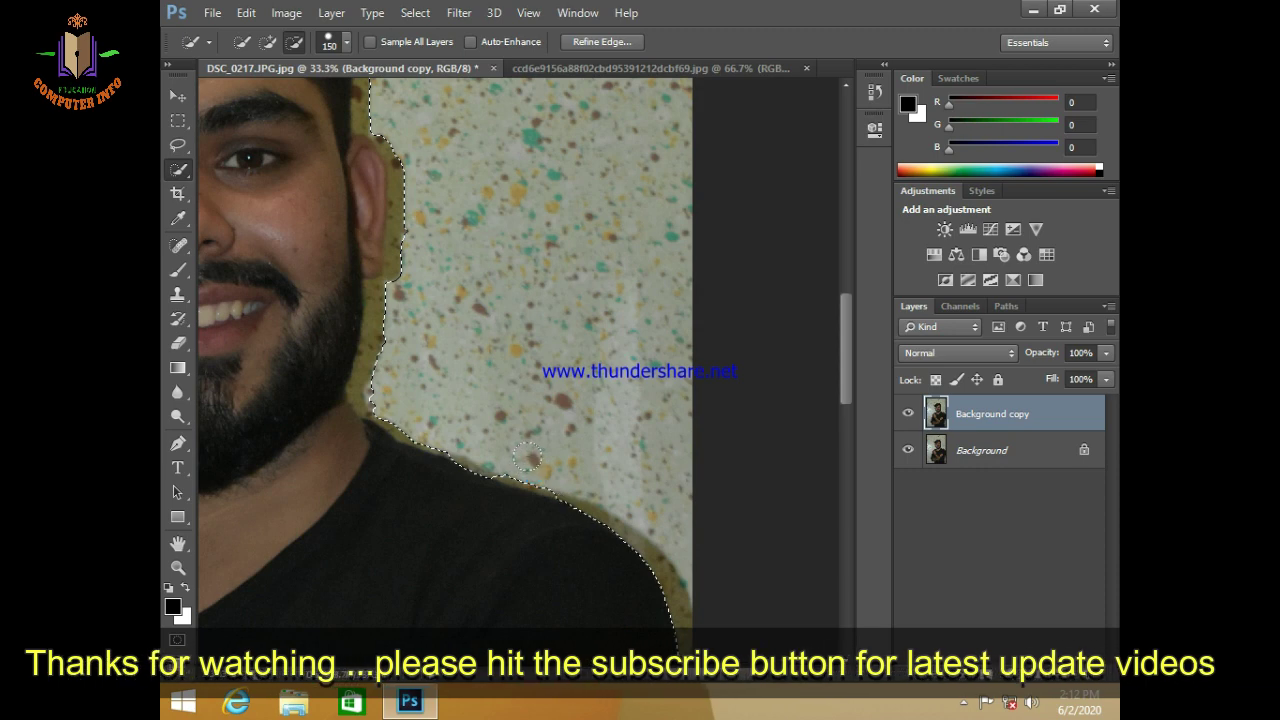
left_click(553, 471)
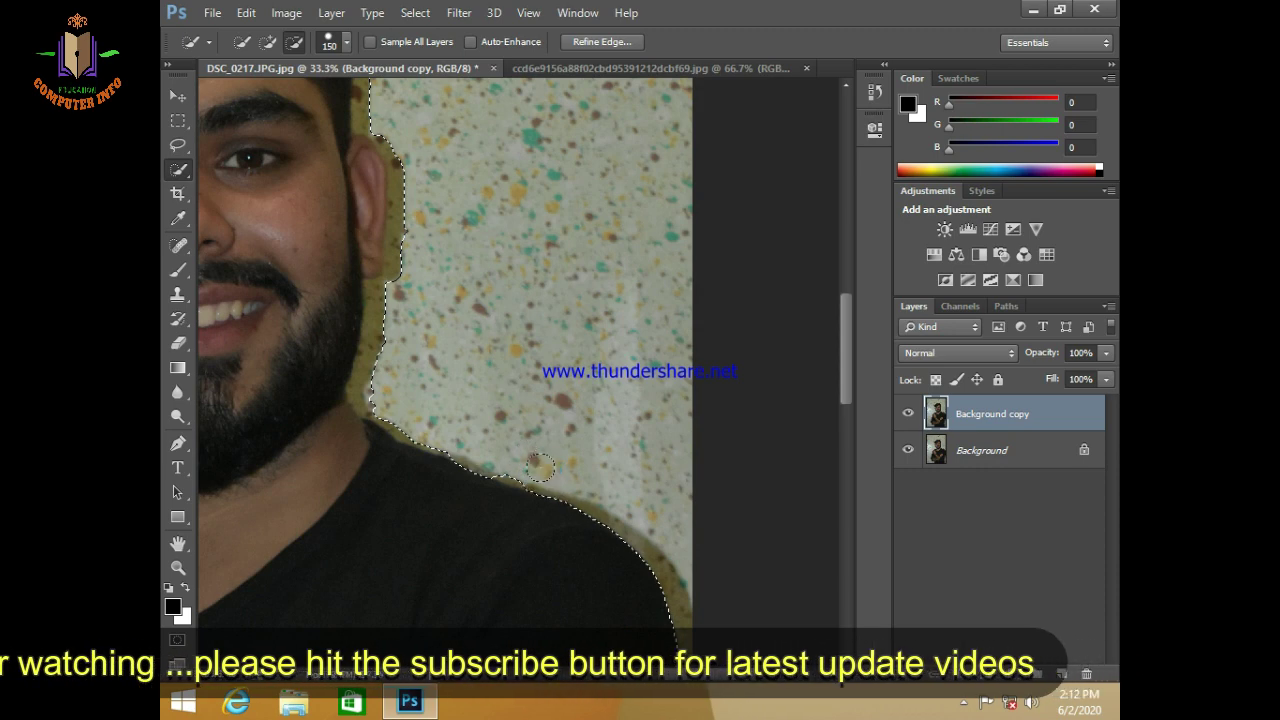
left_click_drag(553, 471, 372, 358)
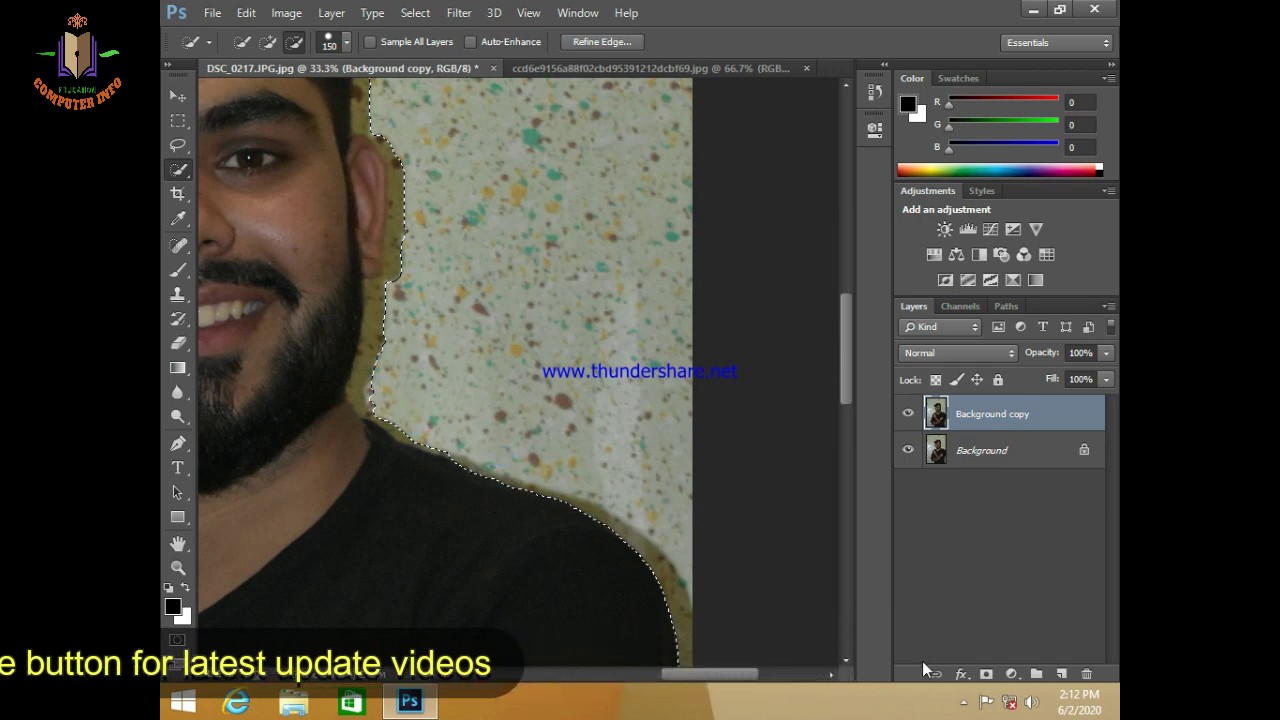
left_click(963, 702)
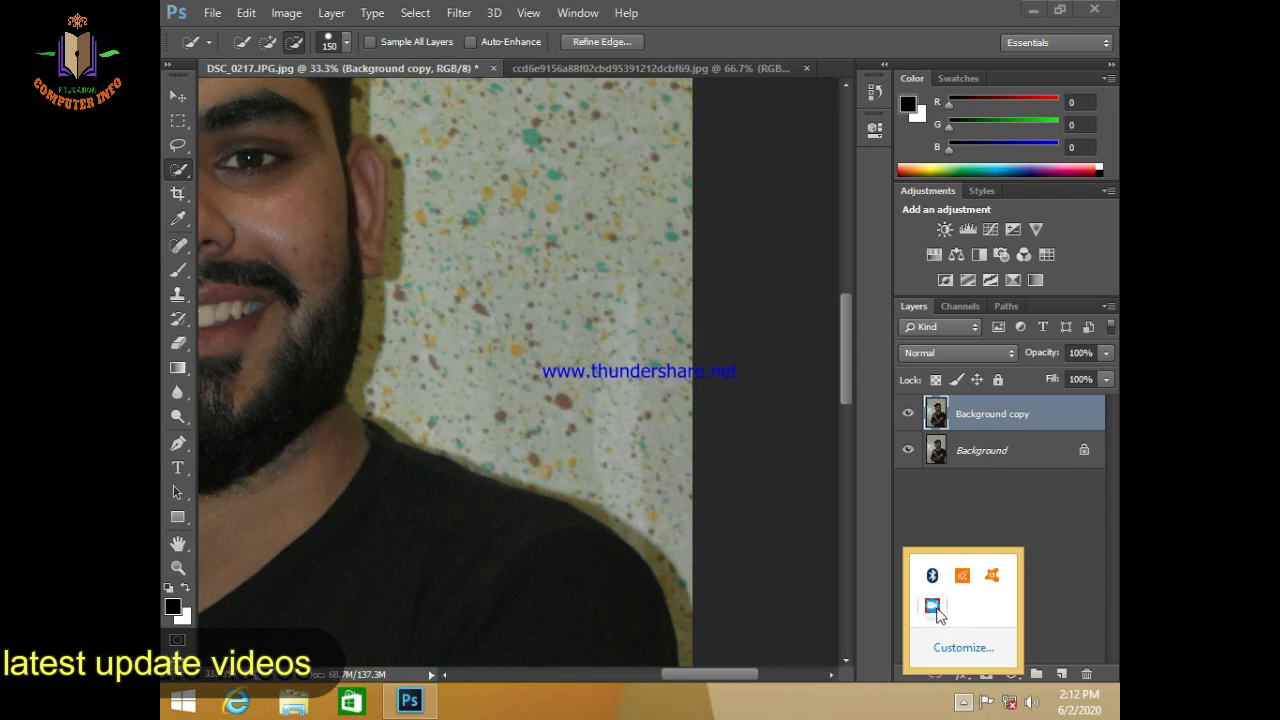
right_click(932, 606)
left_click(957, 533)
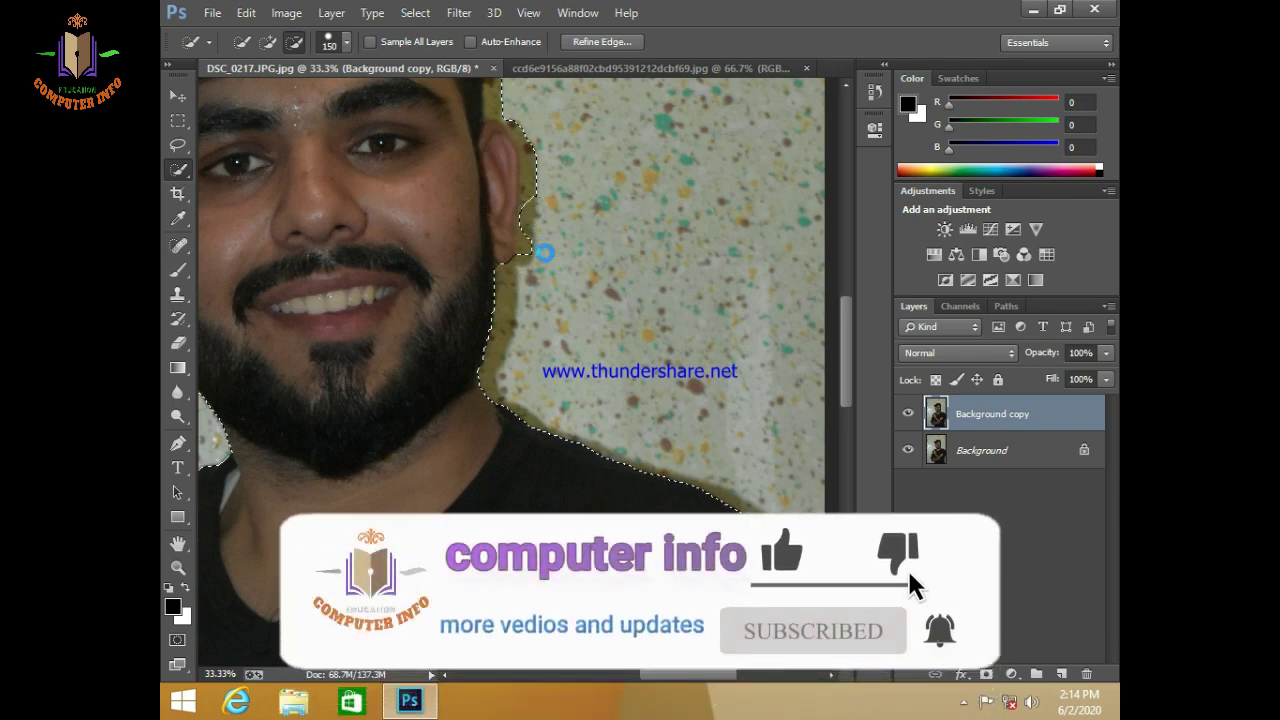
Step: Brush around the ear to adjust the selection, then zoom in on the hair and ear edge
left_click_drag(538, 158, 620, 501)
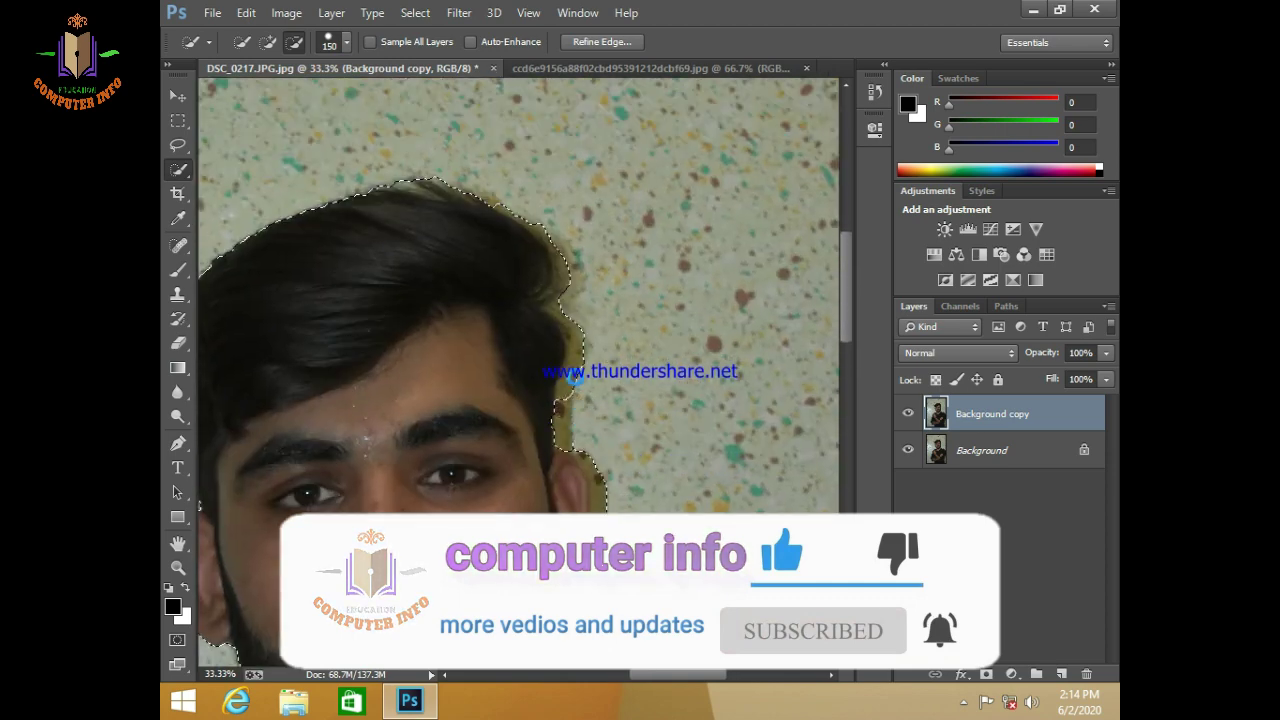
left_click_drag(578, 480, 582, 316)
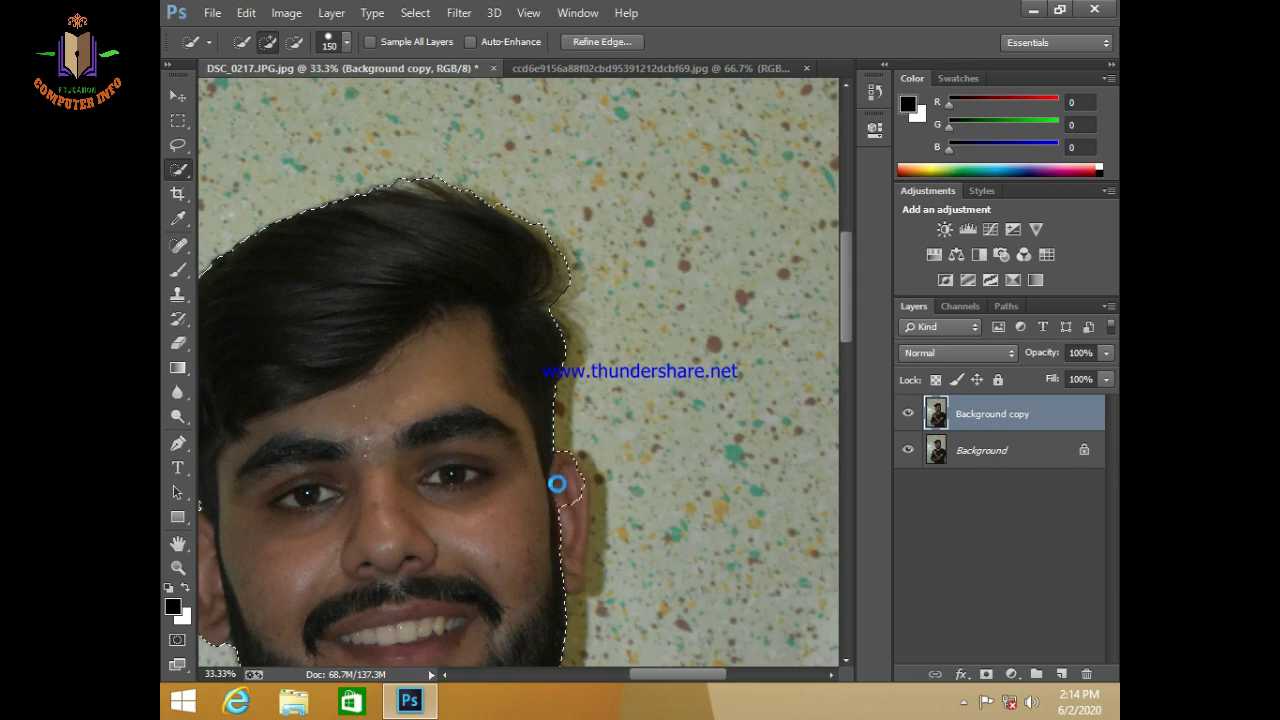
key("ctrl+plus")
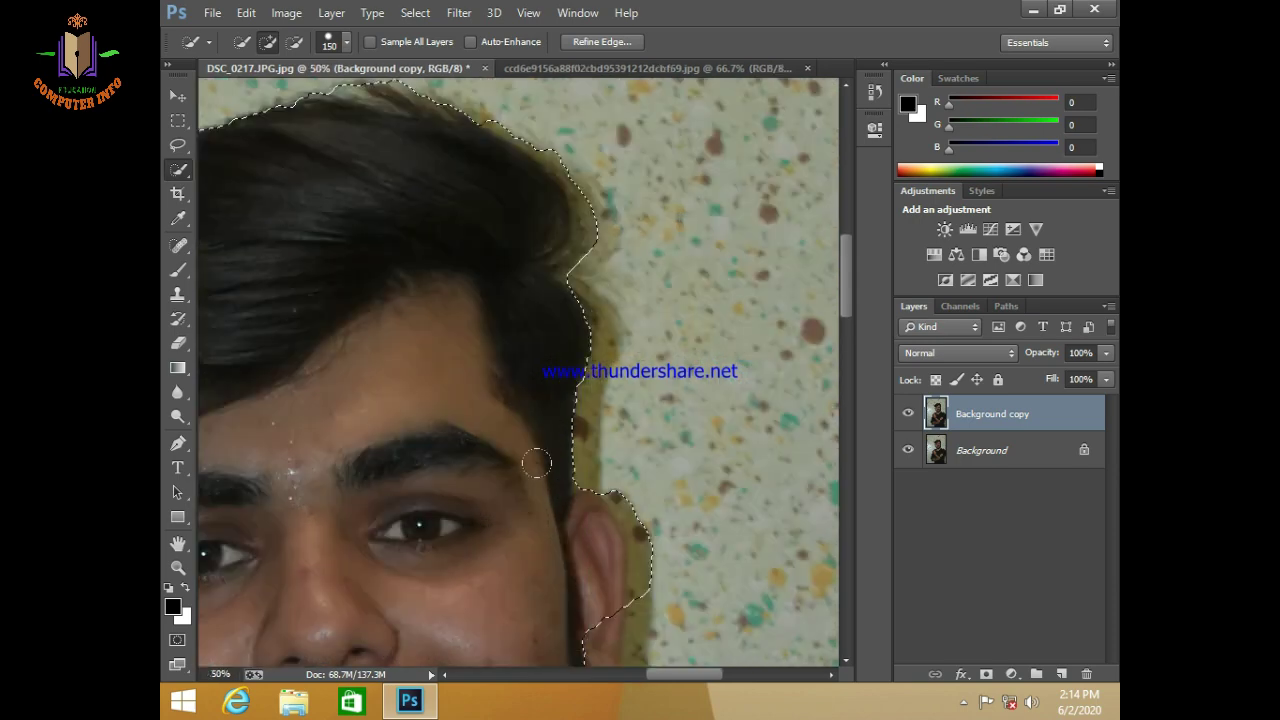
mouse_move(536, 463)
left_mouse_down()
mouse_move(491, 266)
mouse_move(449, 160)
left_mouse_up()
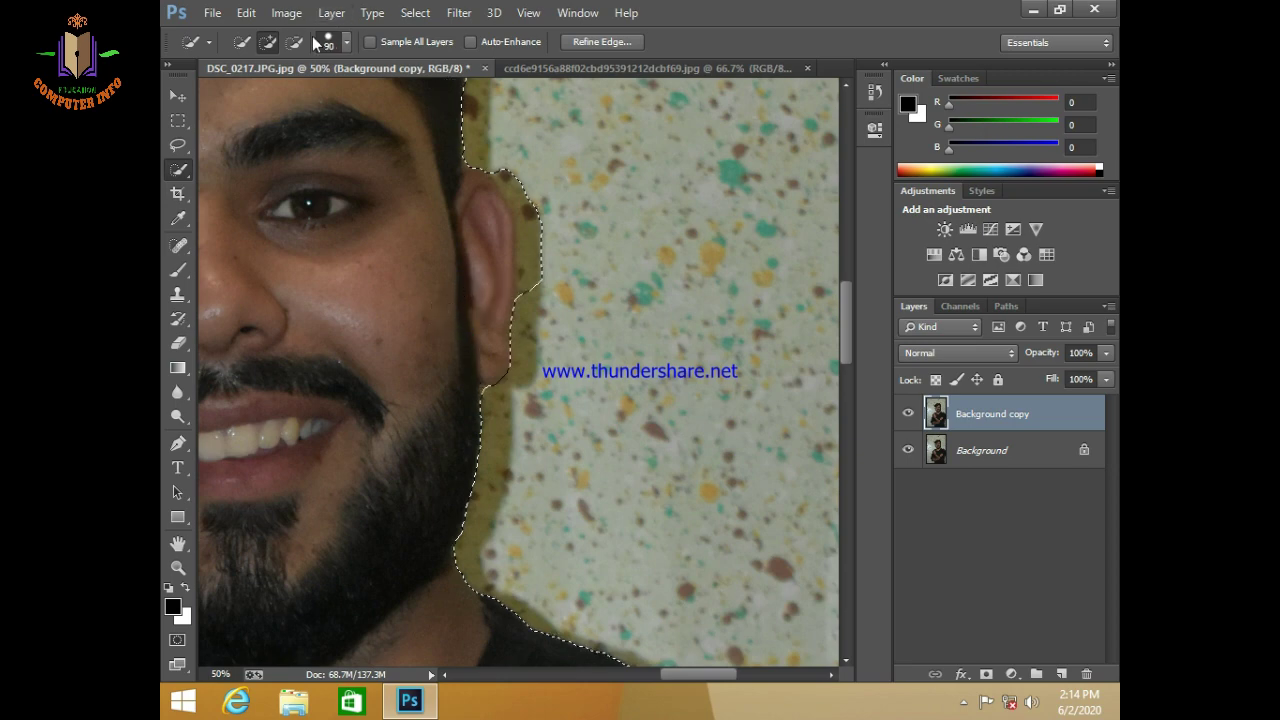
Step: Trace a Polygonal Lasso outline around the ear and along the neck edge
left_click(181, 150)
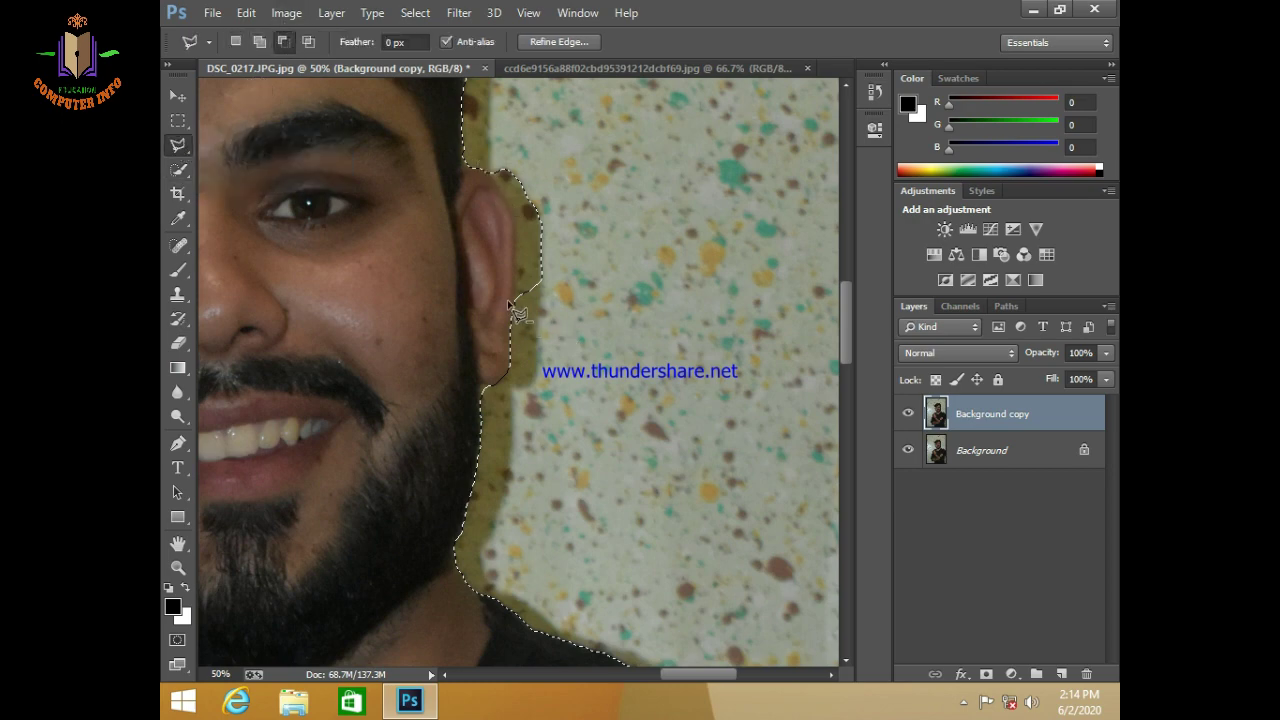
double_click(497, 215)
left_click_drag(503, 483, 540, 330)
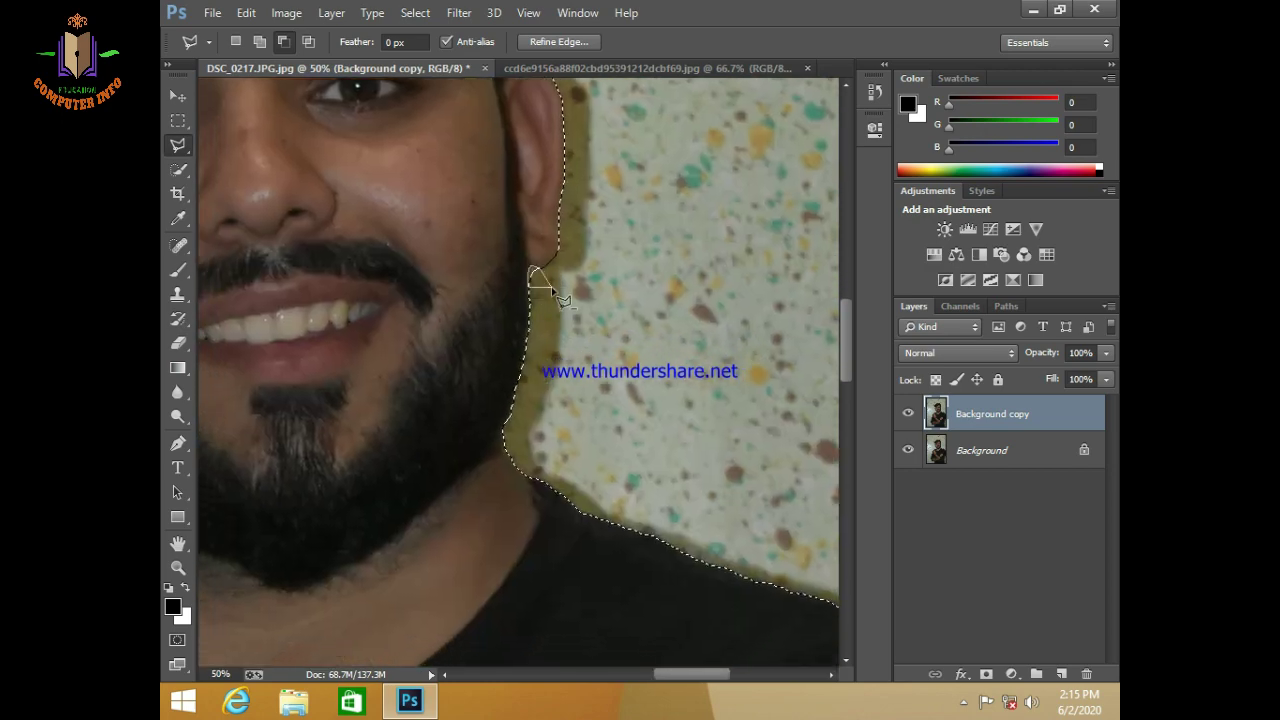
left_click_drag(538, 356, 550, 342)
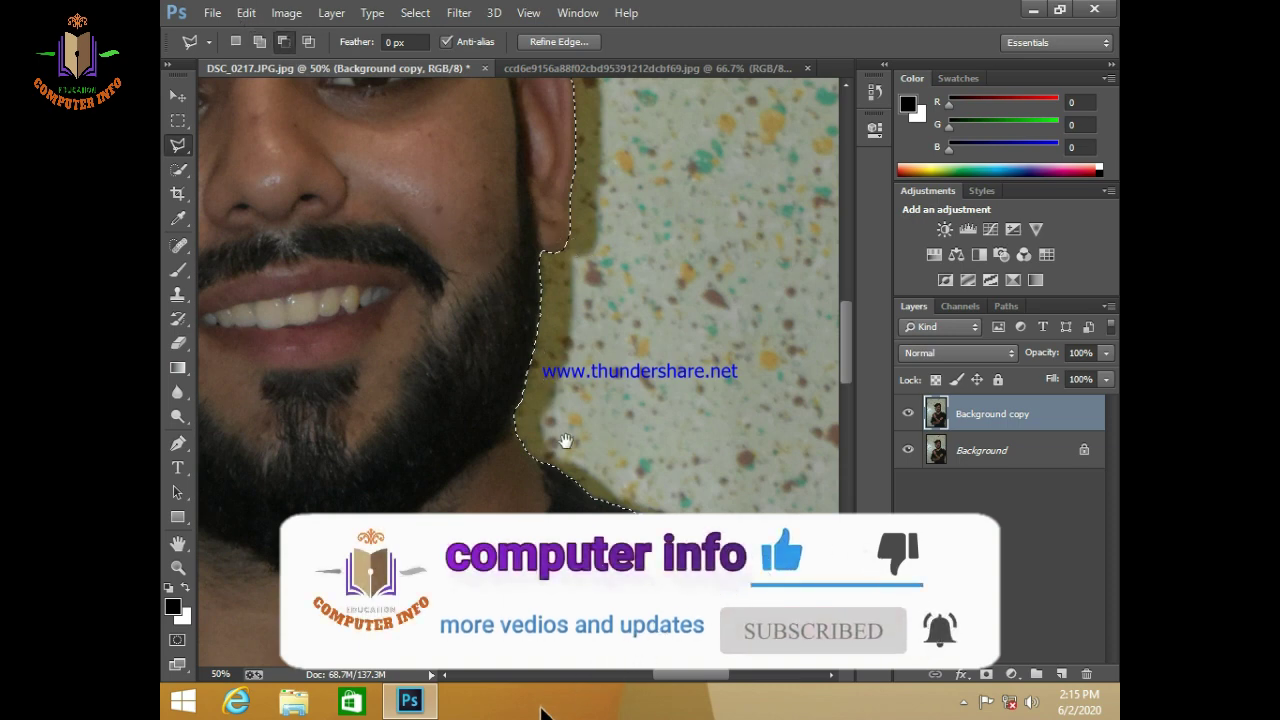
left_click_drag(566, 443, 470, 412)
scroll(480, 370, "down", 5)
scroll(450, 240, "down", 5)
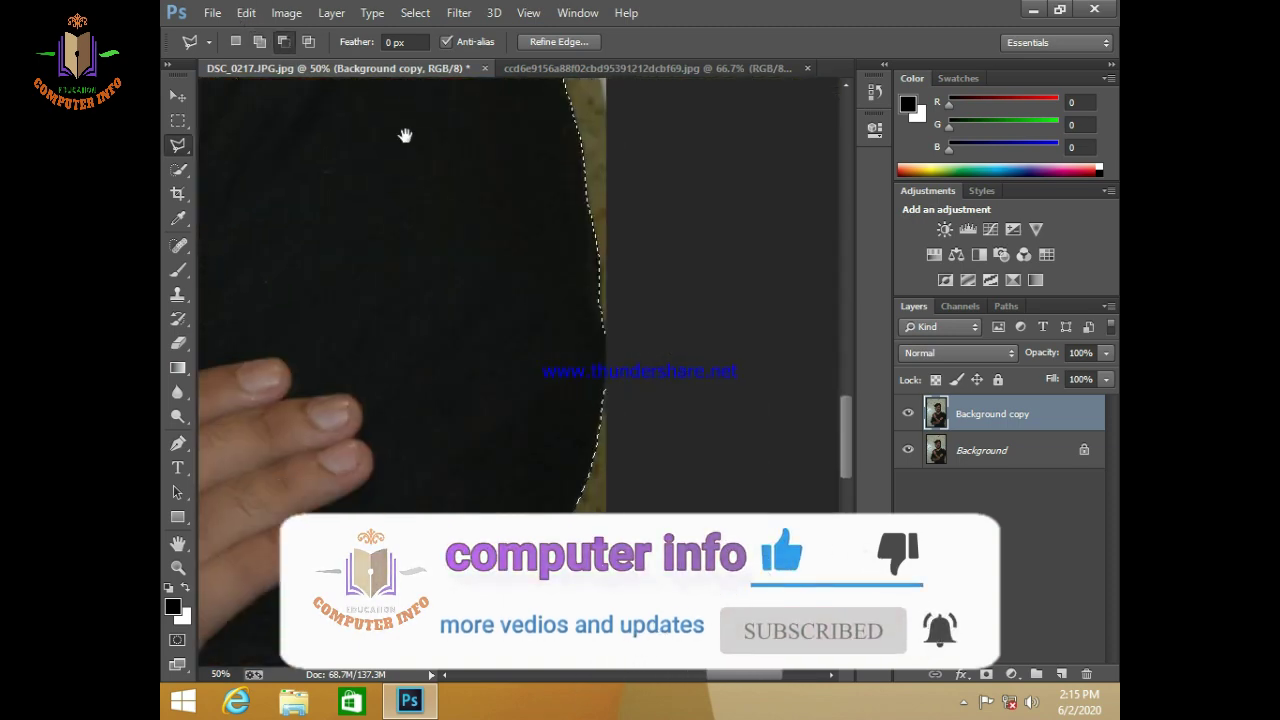
Step: Fix the outline at the wall gap by the shirt and fist, and along the temple hair
left_click_drag(630, 330, 659, 46)
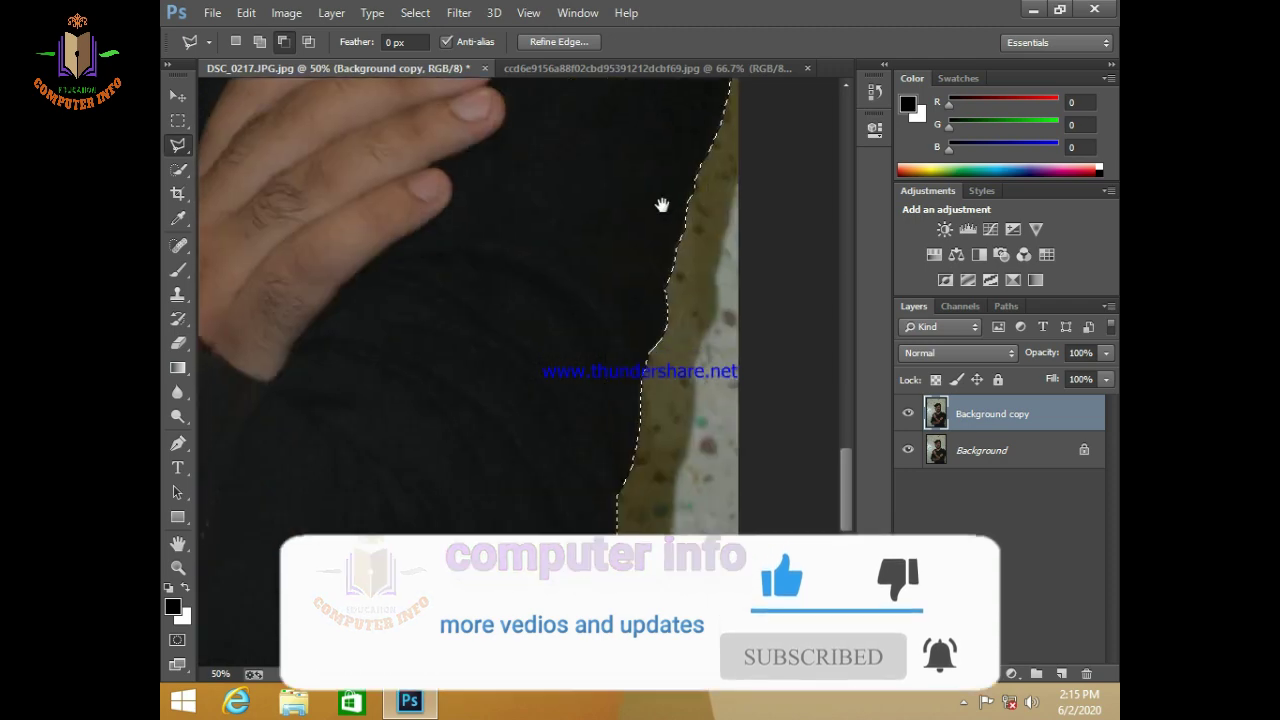
mouse_move(491, 380)
left_mouse_down()
mouse_move(609, 403)
mouse_move(586, 517)
mouse_move(863, 490)
left_mouse_up()
left_click_drag(600, 481, 580, 409)
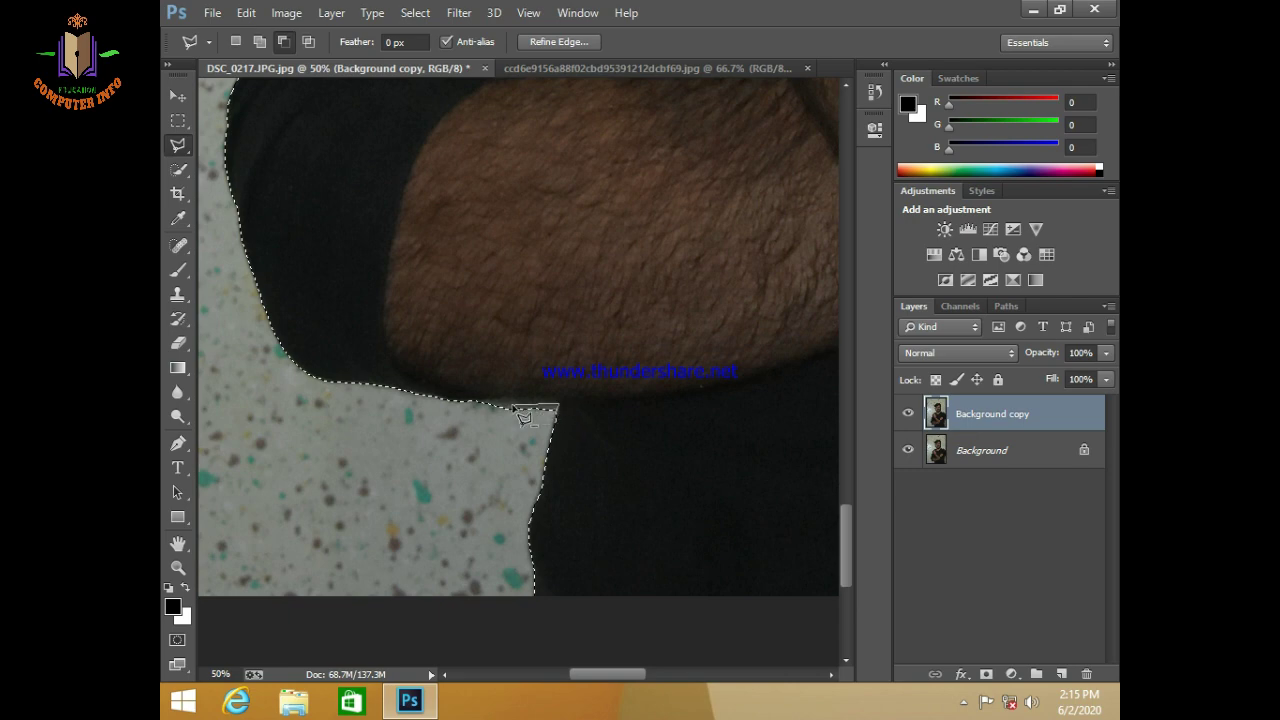
left_click(468, 459)
mouse_move(455, 427)
left_mouse_down()
mouse_move(570, 310)
mouse_move(571, 509)
mouse_move(643, 363)
mouse_move(584, 454)
mouse_move(556, 552)
mouse_move(467, 683)
left_mouse_up()
left_click_drag(485, 590, 640, 562)
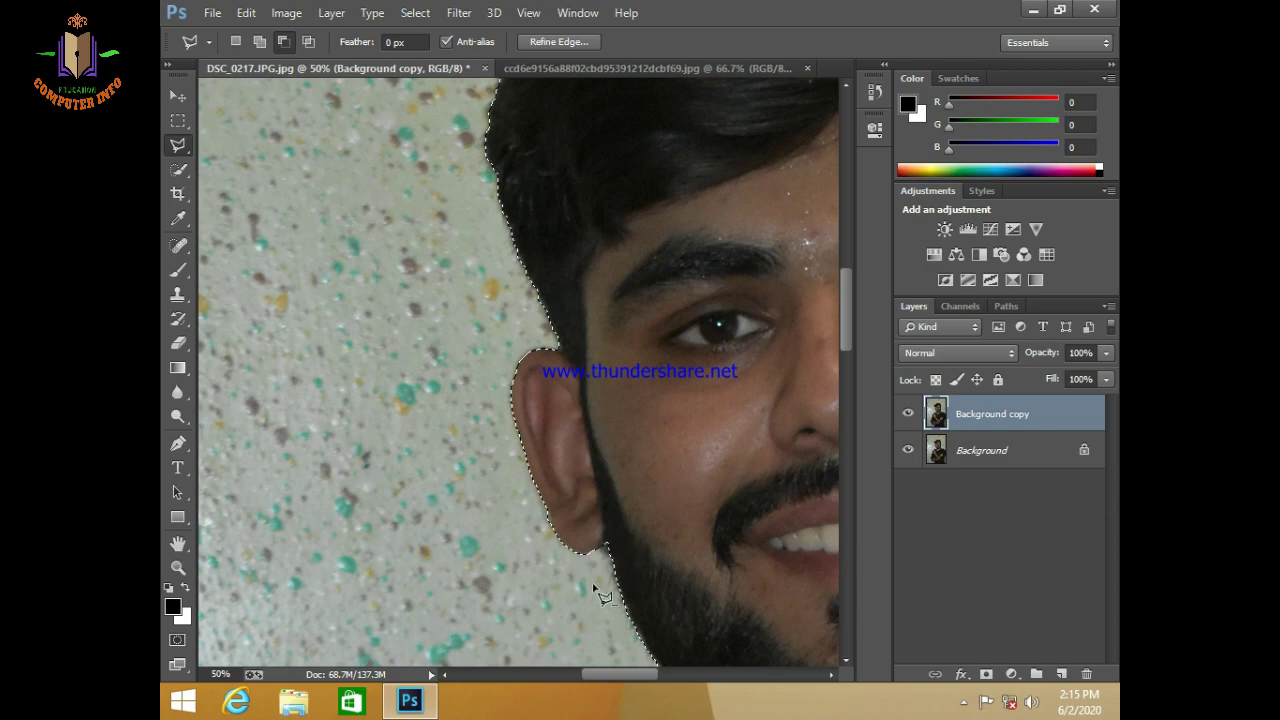
mouse_move(571, 482)
left_mouse_down()
mouse_move(586, 509)
mouse_move(586, 594)
left_mouse_up()
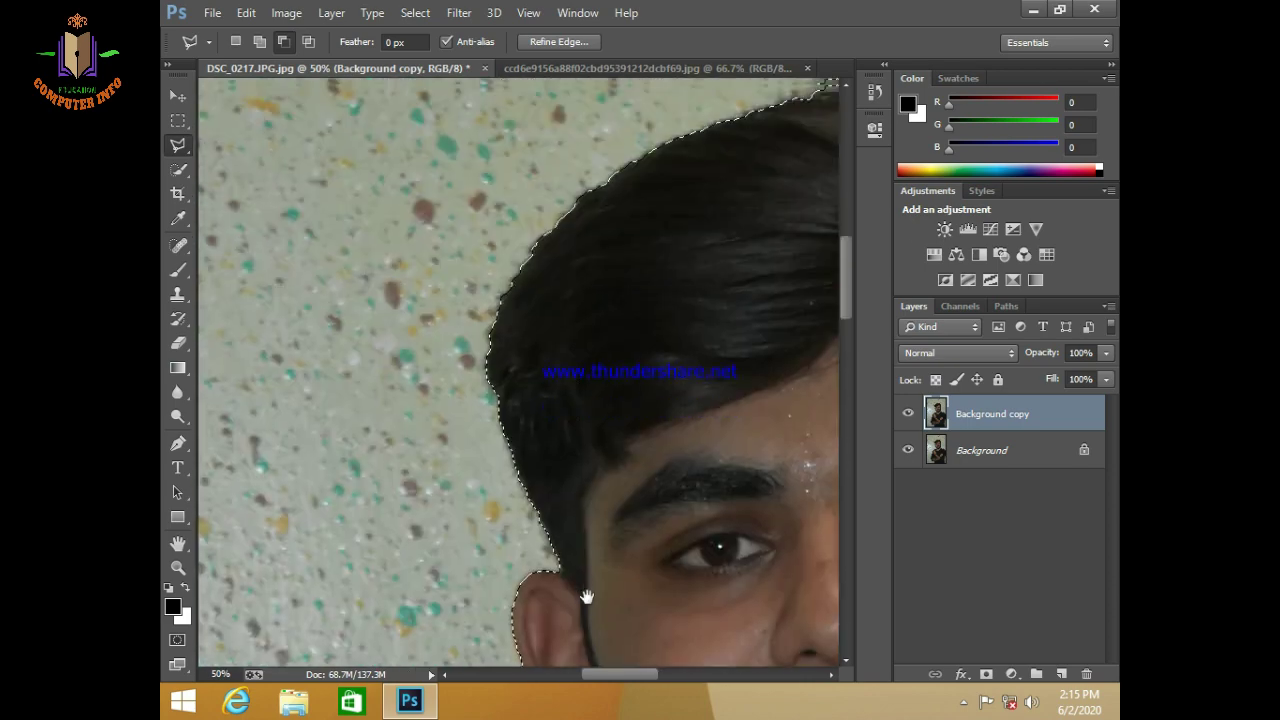
left_click_drag(653, 421, 503, 436)
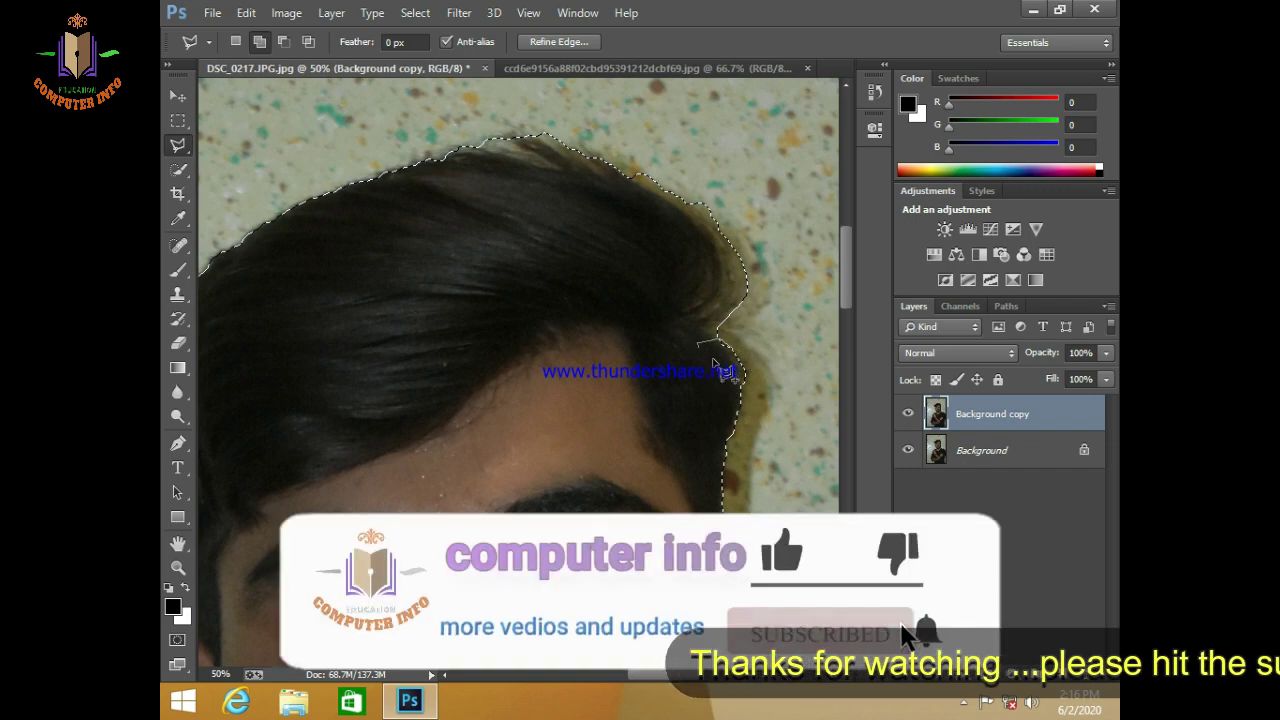
Step: In Refine Edge, refine the right hair edge with a size-52 Refine Radius brush
left_click(575, 45)
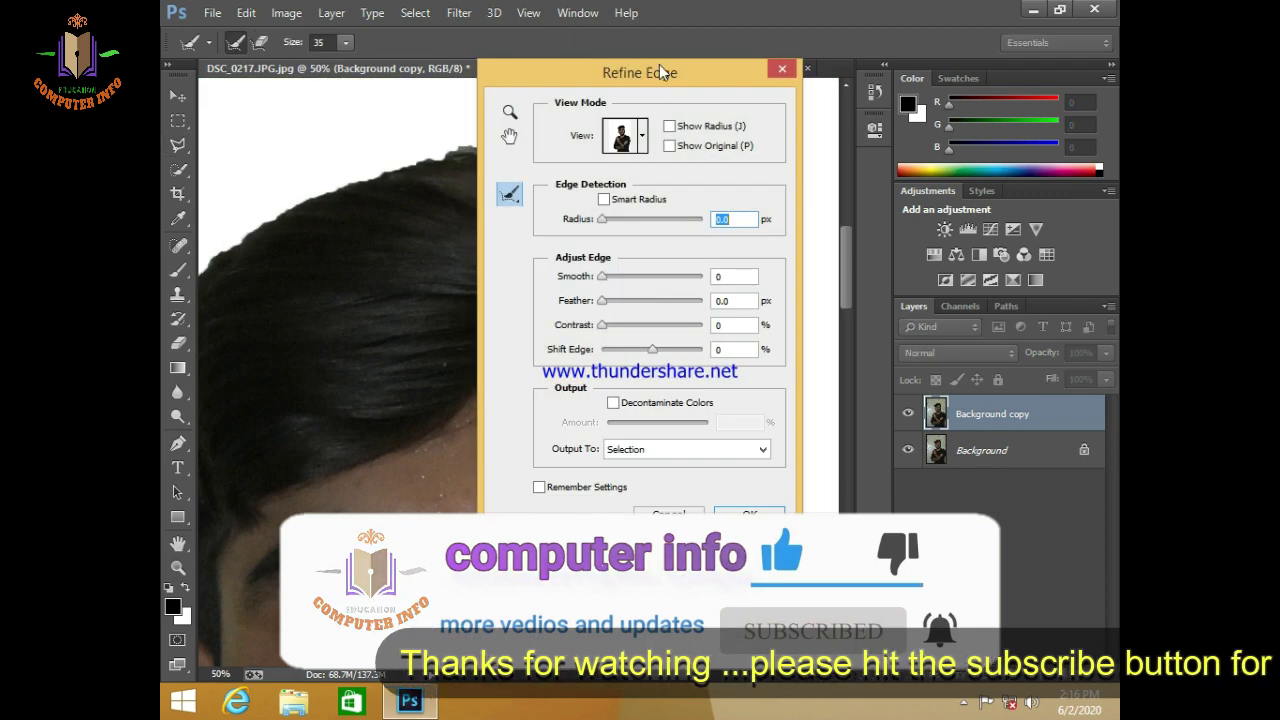
left_click_drag(659, 64, 1016, 44)
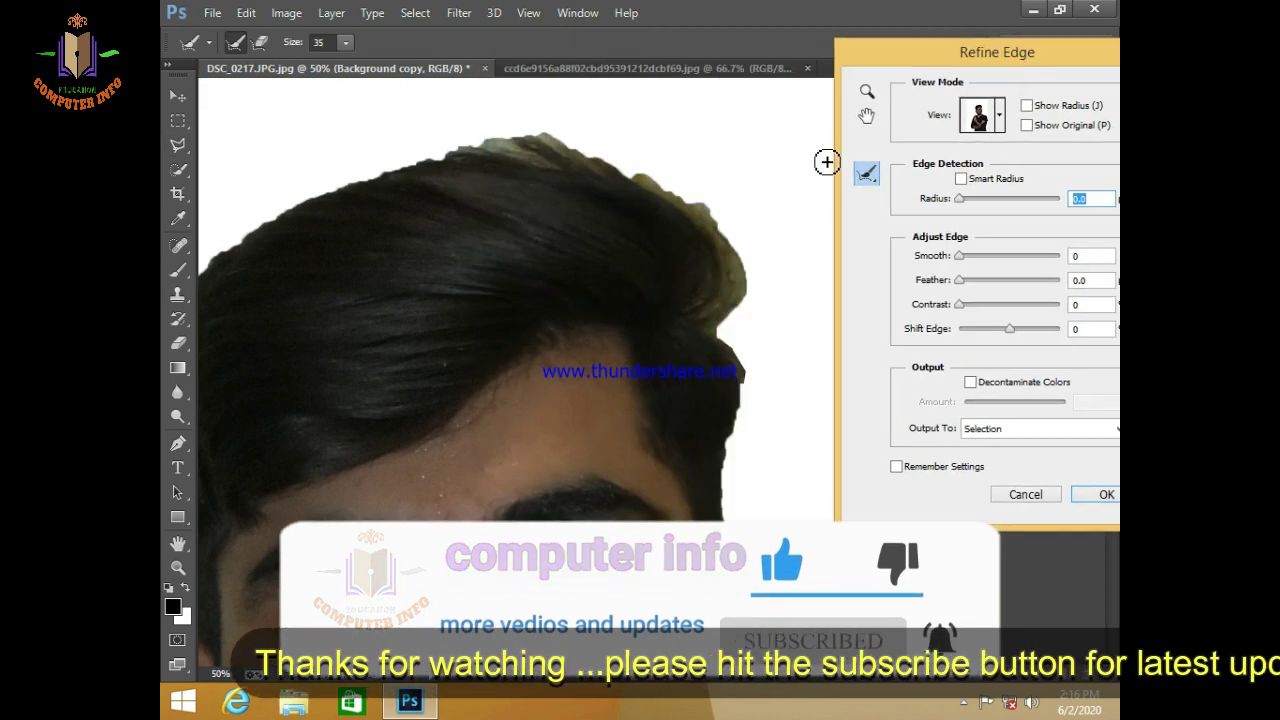
left_click(345, 42)
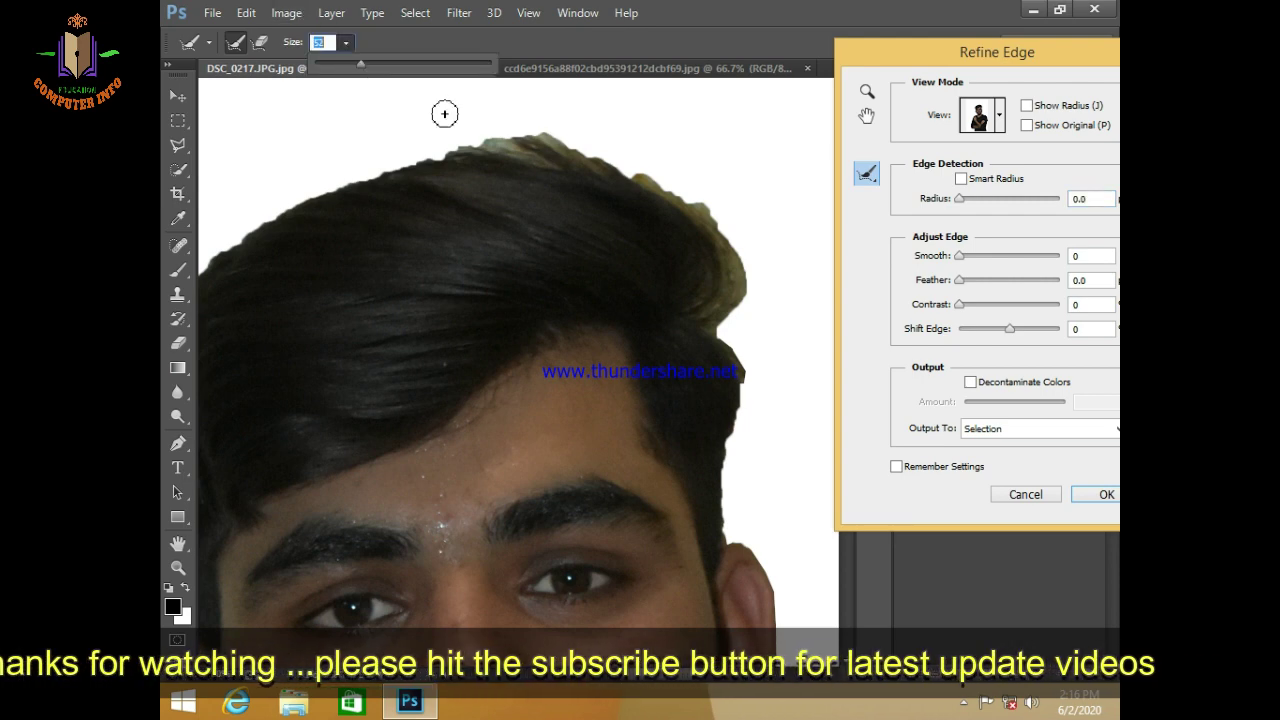
left_click(733, 355)
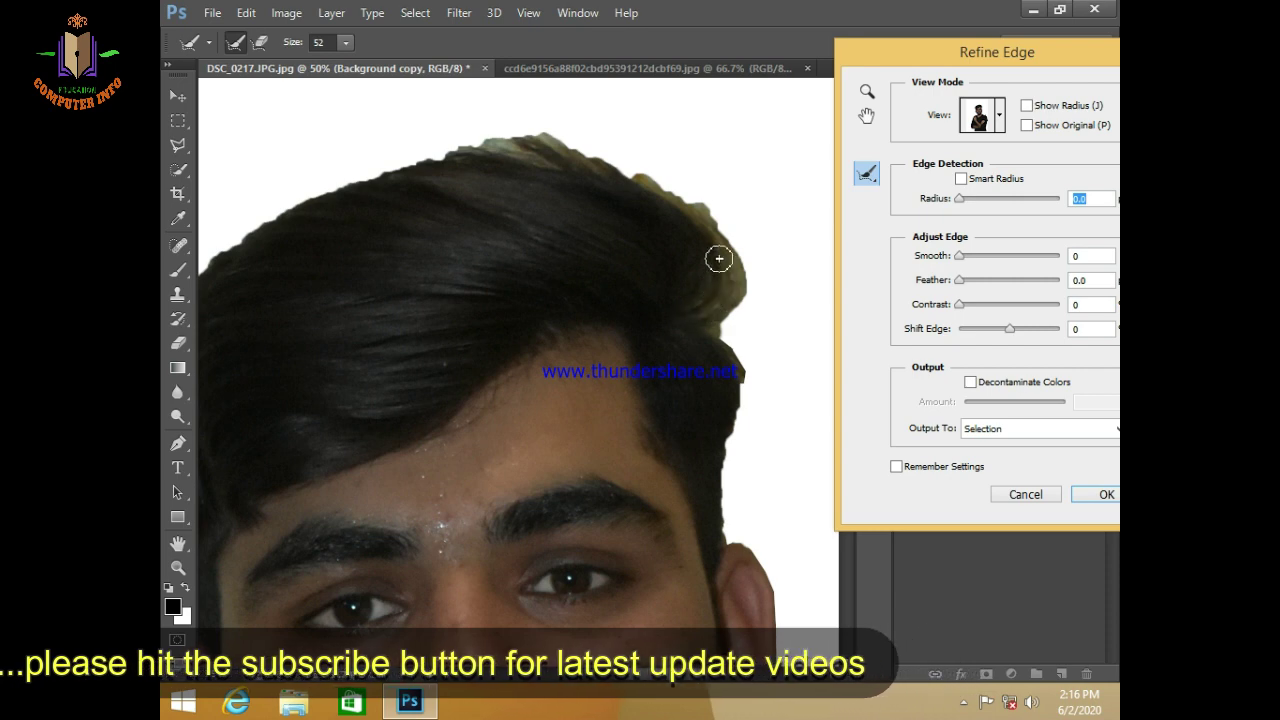
mouse_move(719, 259)
left_mouse_down()
mouse_move(673, 197)
mouse_move(630, 186)
left_mouse_up()
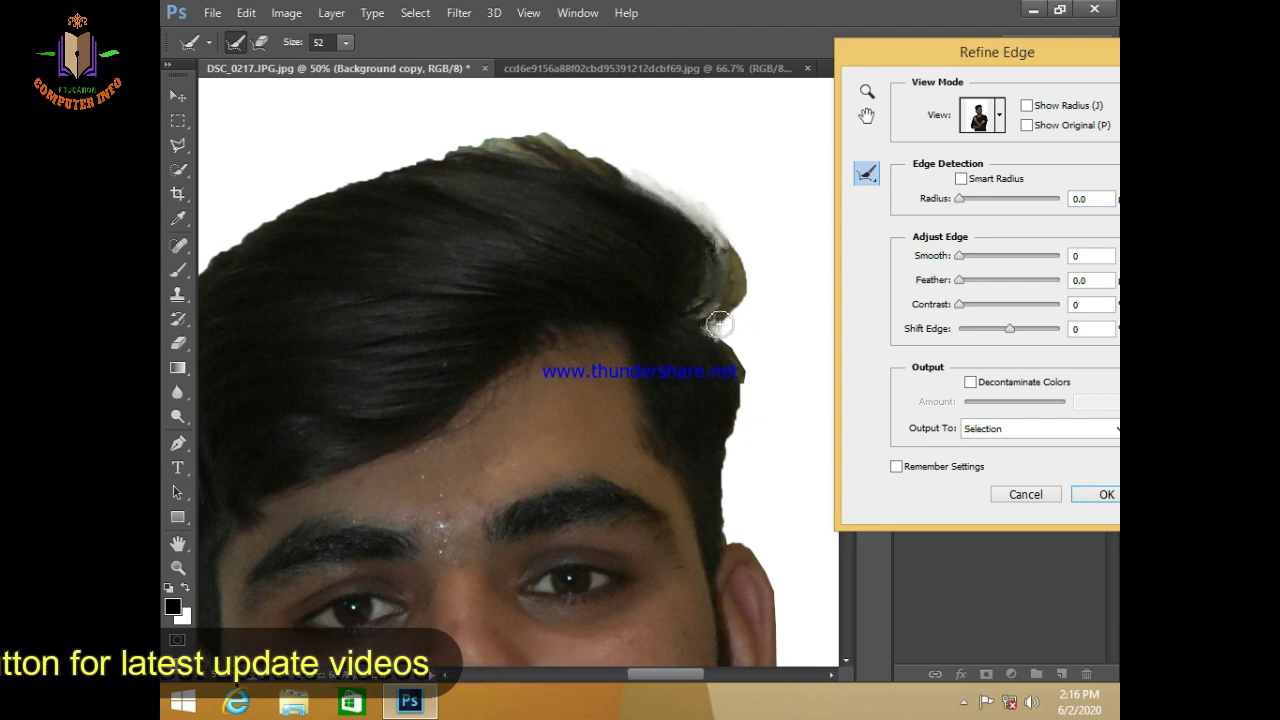
left_click_drag(719, 323, 706, 266)
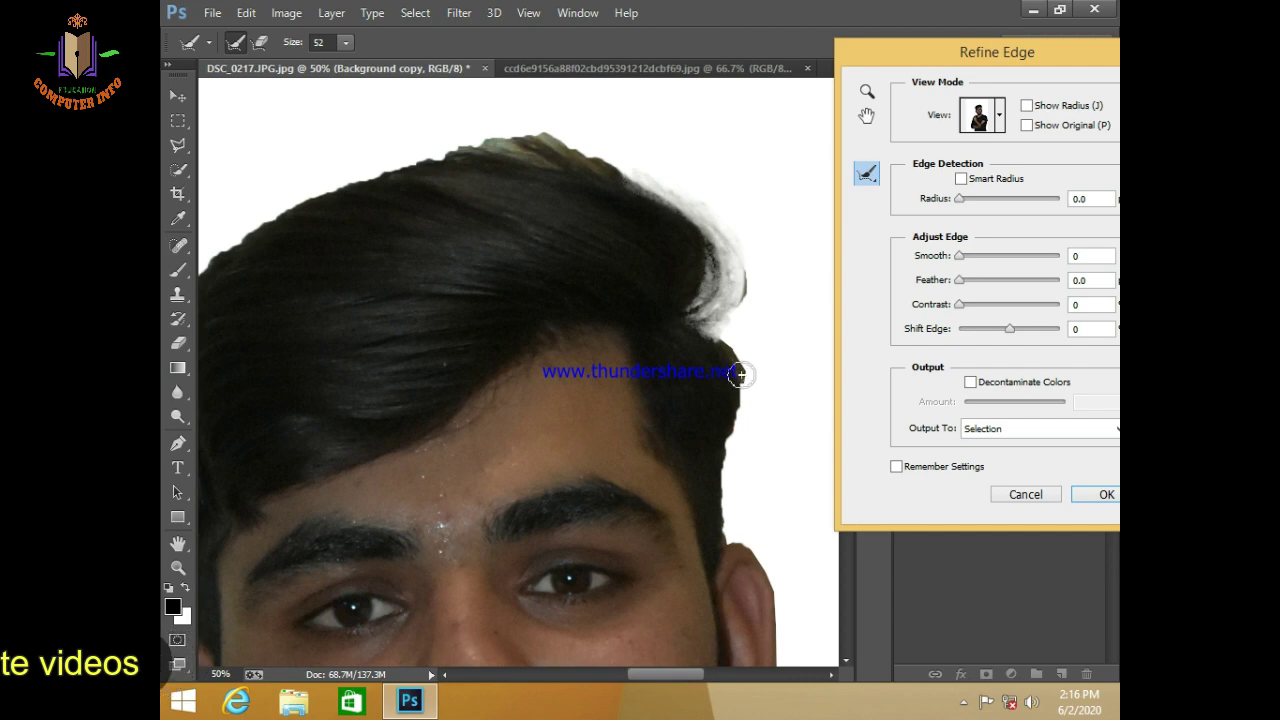
Step: Refine the temple hair at brush size 35 and the top of the hair at size 50
left_click(341, 43)
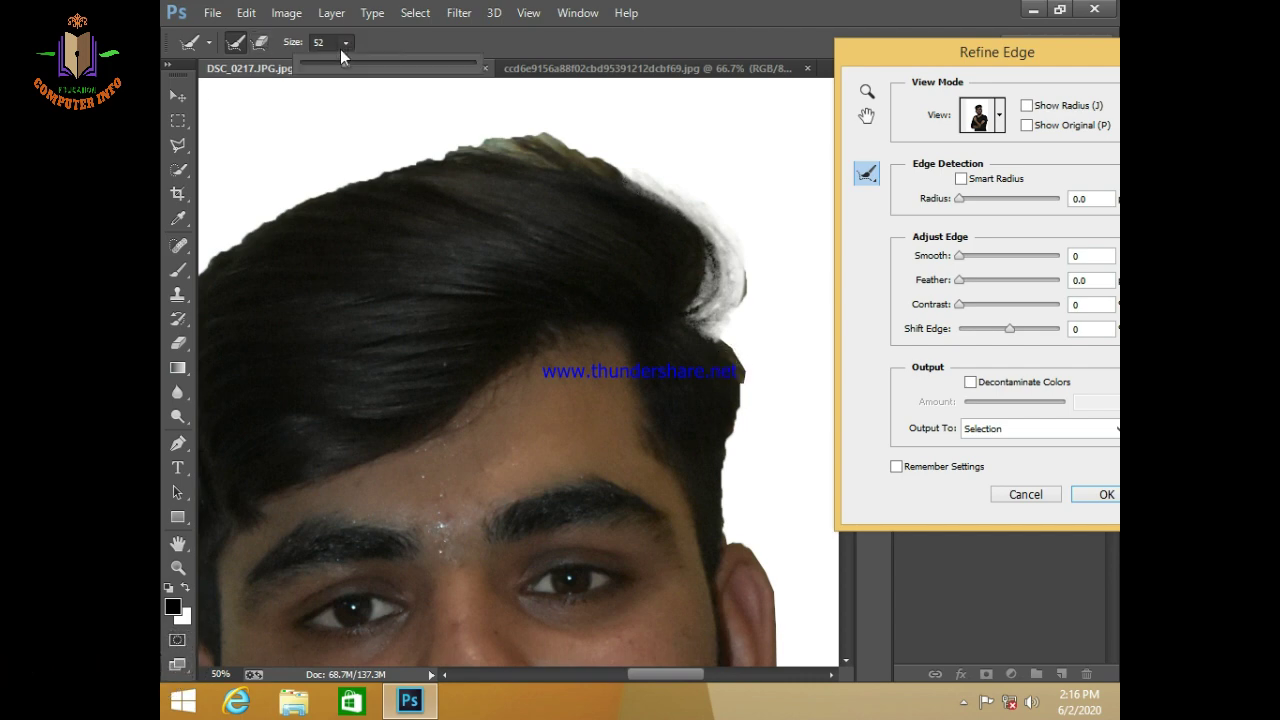
left_click(728, 355)
mouse_move(734, 360)
left_mouse_down()
mouse_move(745, 414)
mouse_move(726, 403)
left_mouse_up()
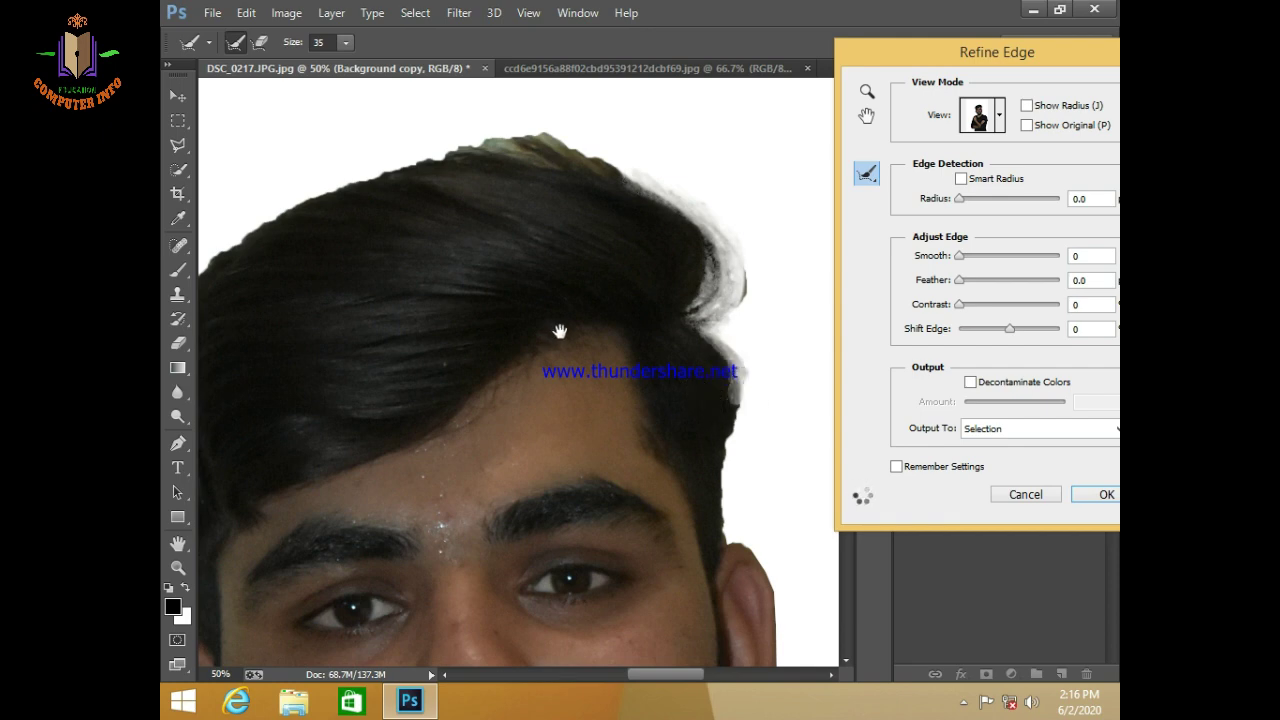
left_click_drag(560, 331, 676, 392)
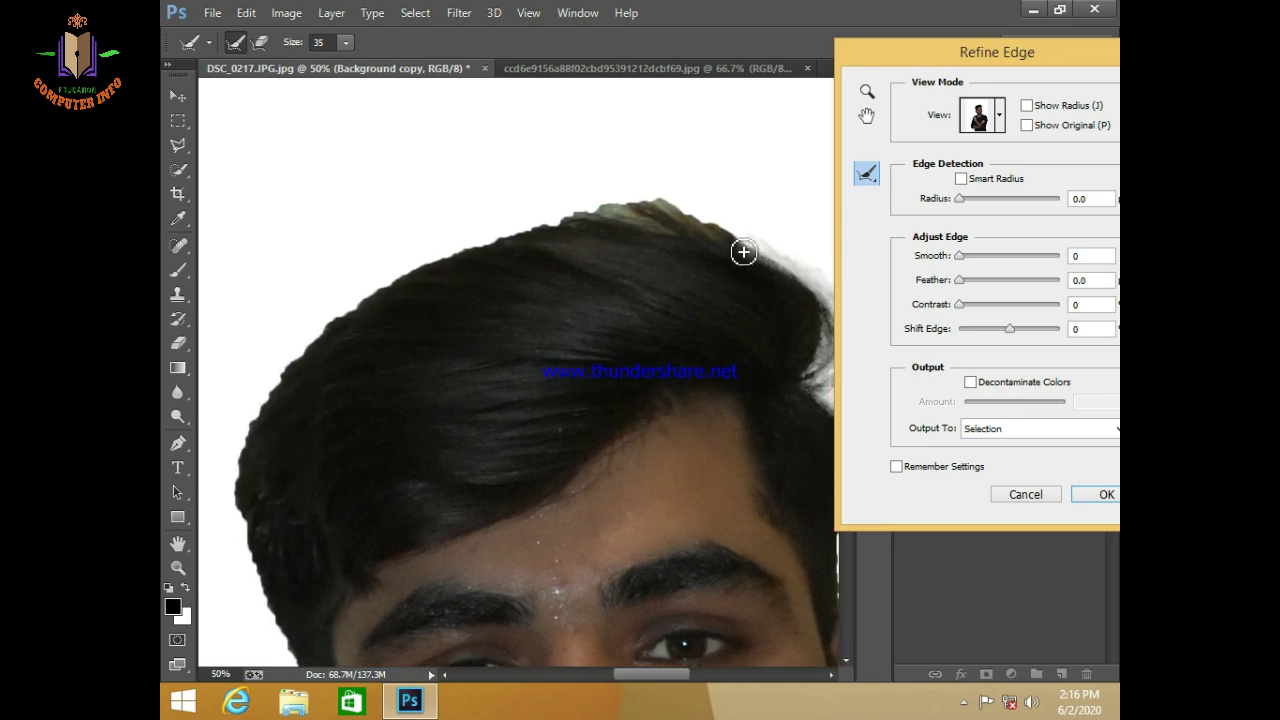
left_click(344, 43)
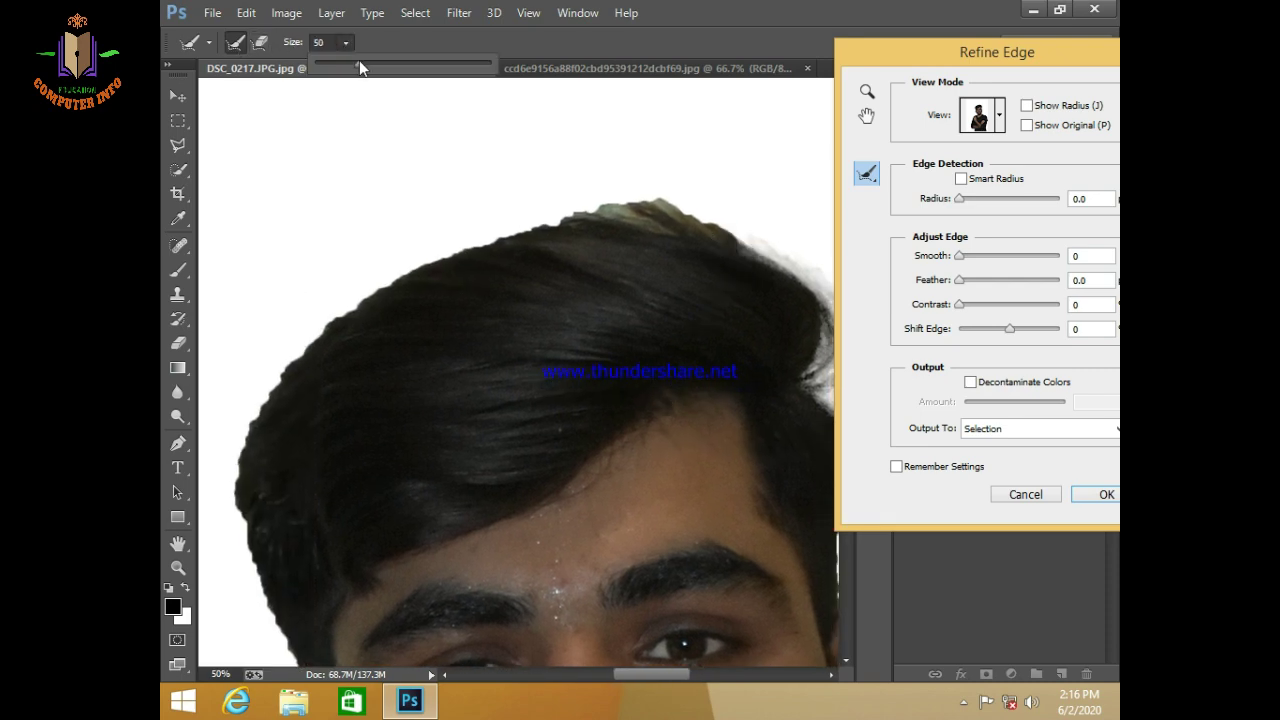
left_click(360, 67)
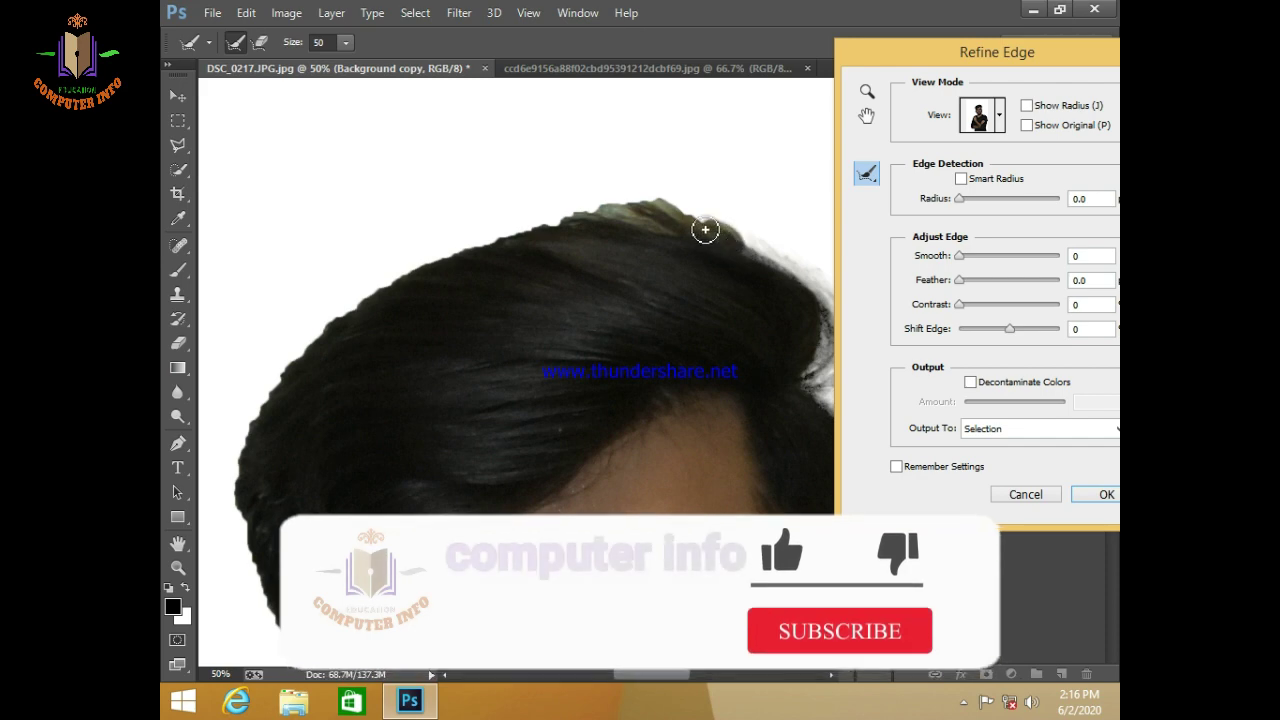
left_click_drag(705, 230, 688, 238)
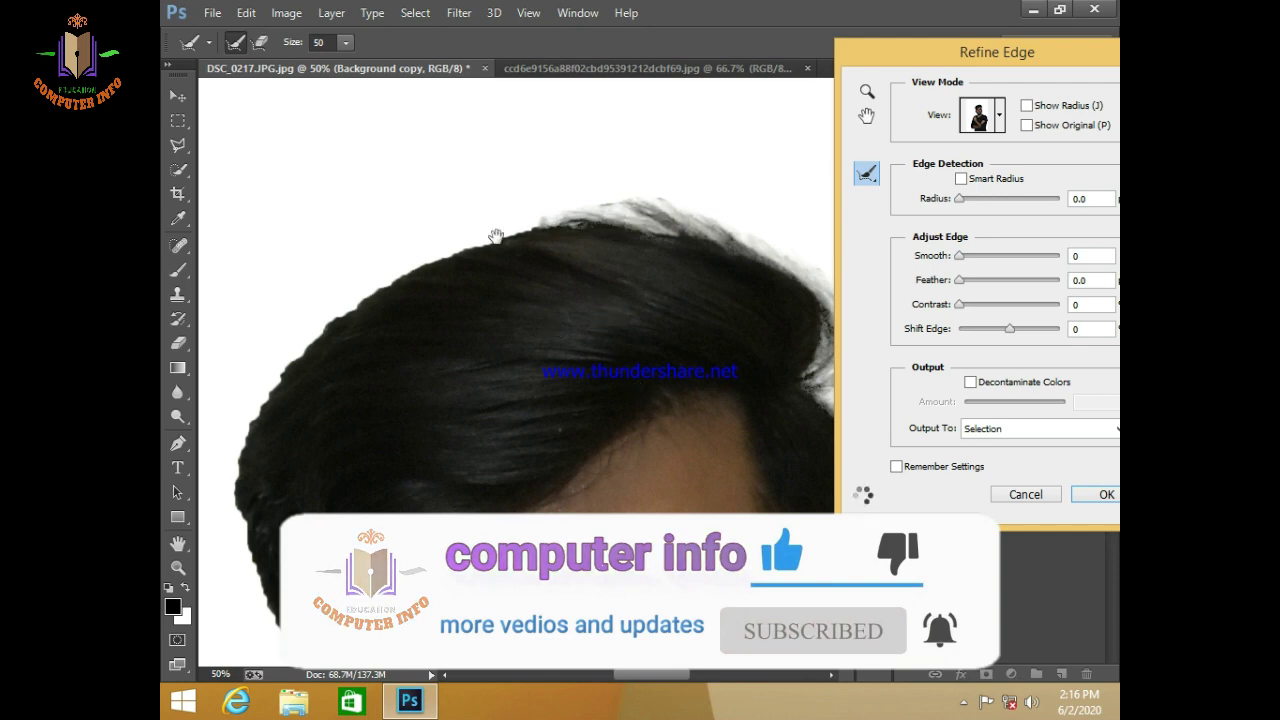
Step: Output the refined edge to a New Layer with Layer Mask and apply it
scroll(496, 236, "down", 3)
key("ctrl+minus")
key("ctrl+minus")
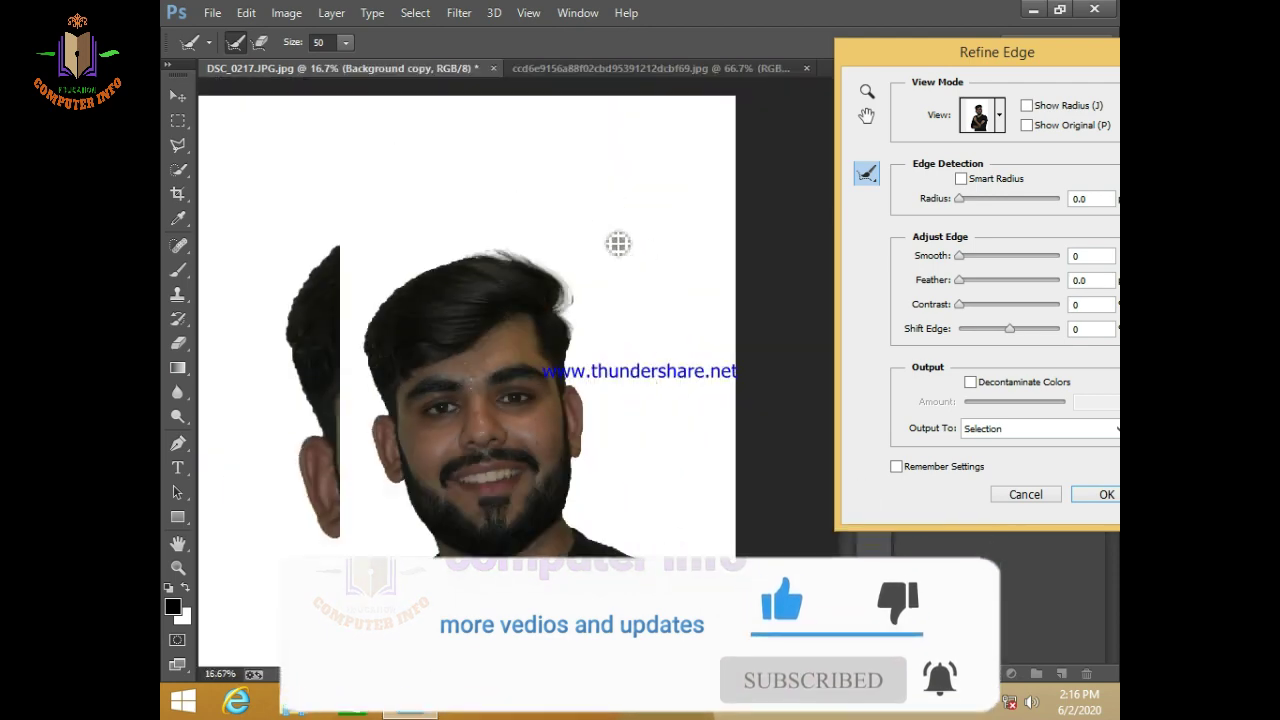
key("ctrl+minus")
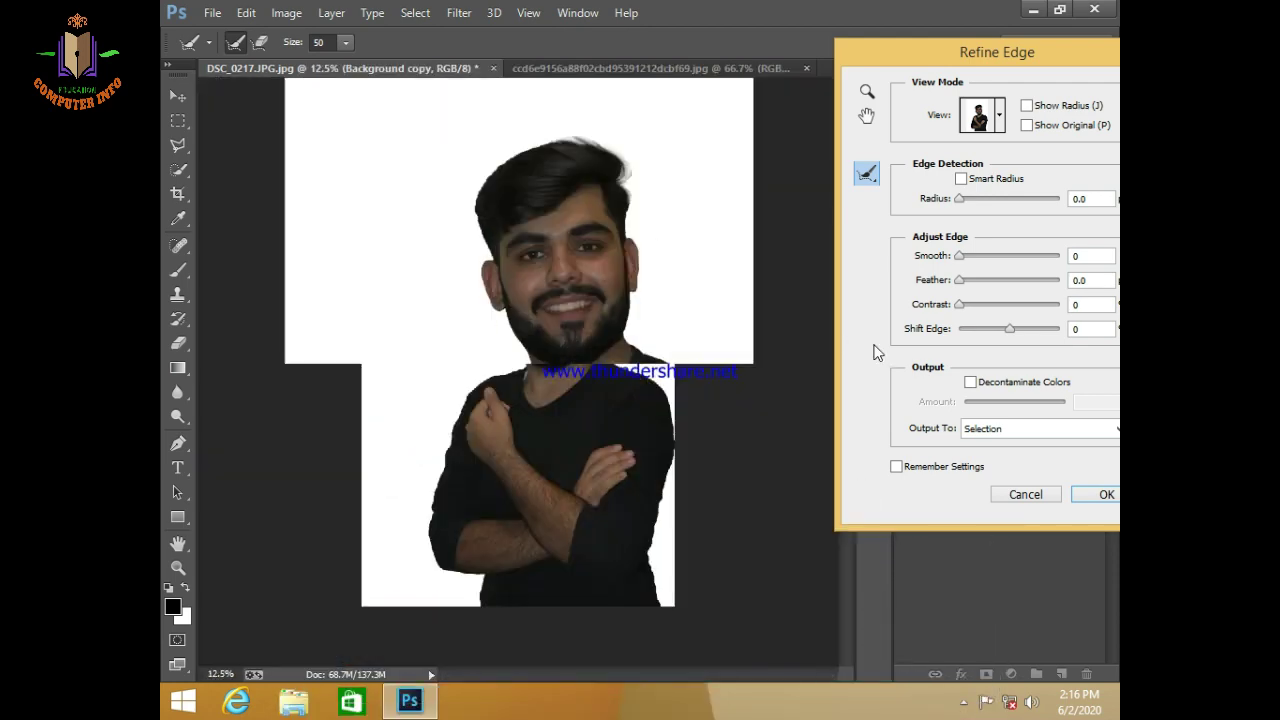
key("ctrl+minus")
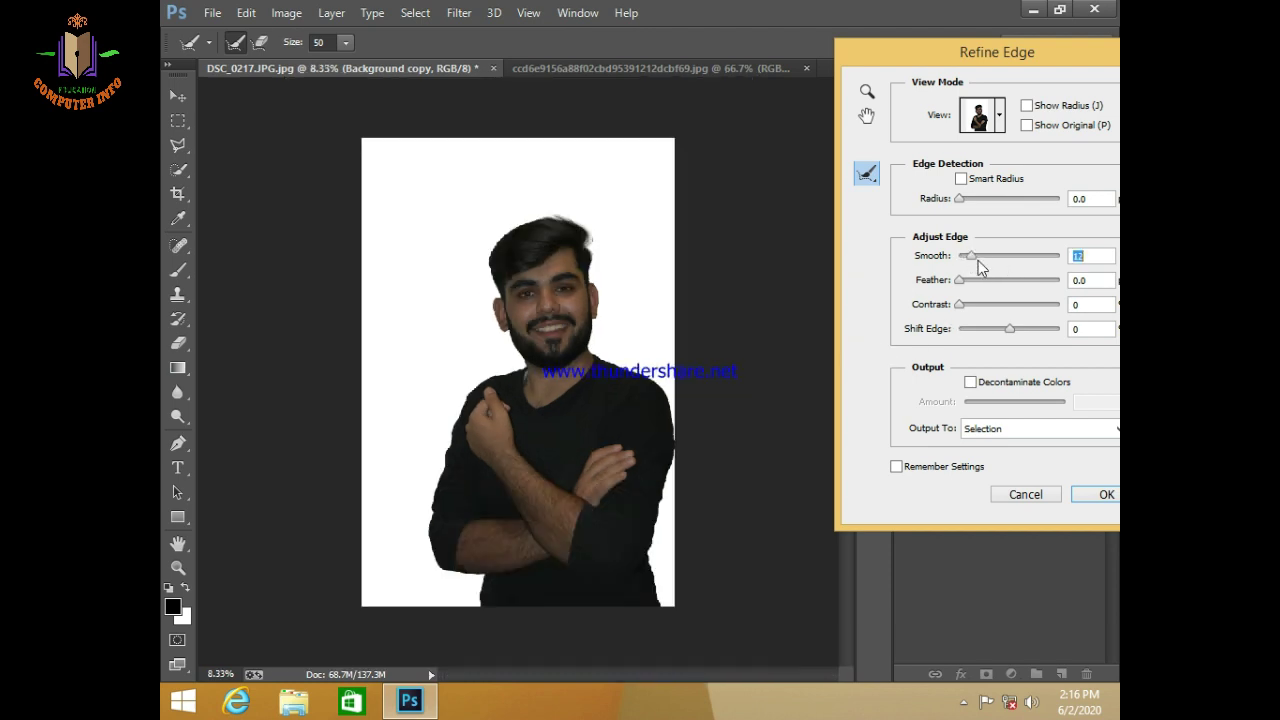
left_click(1032, 427)
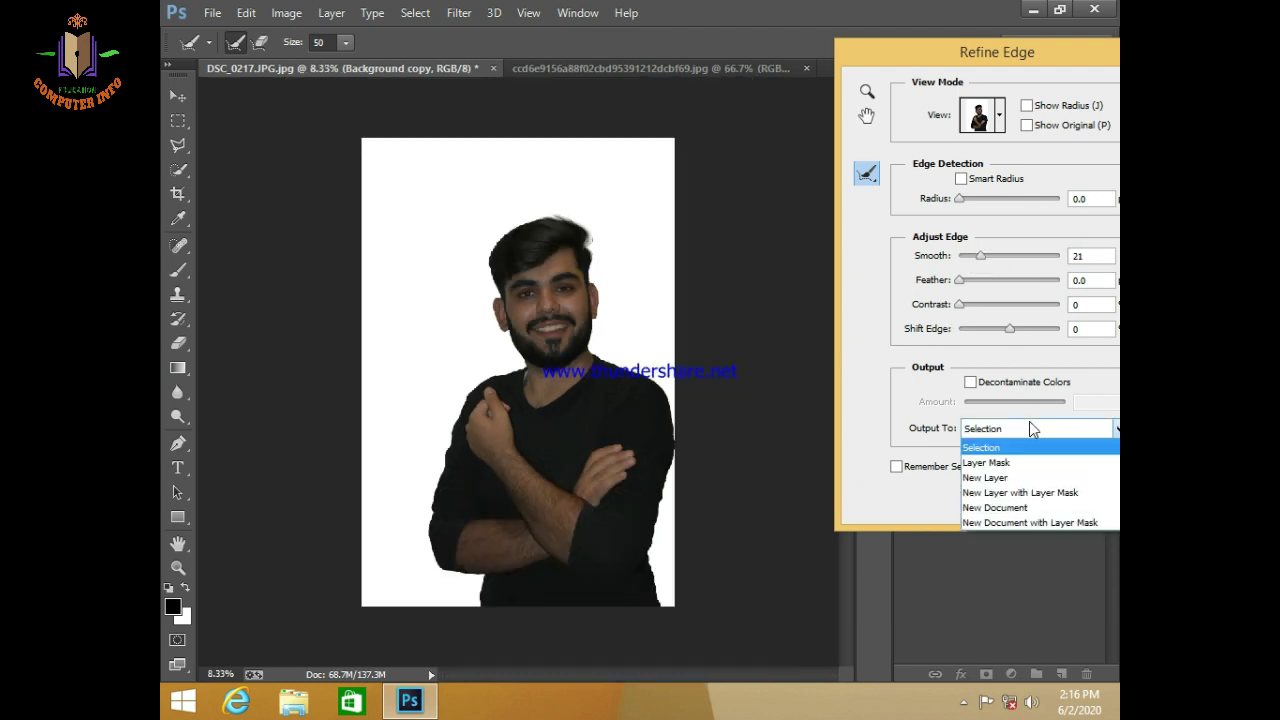
left_click(1020, 493)
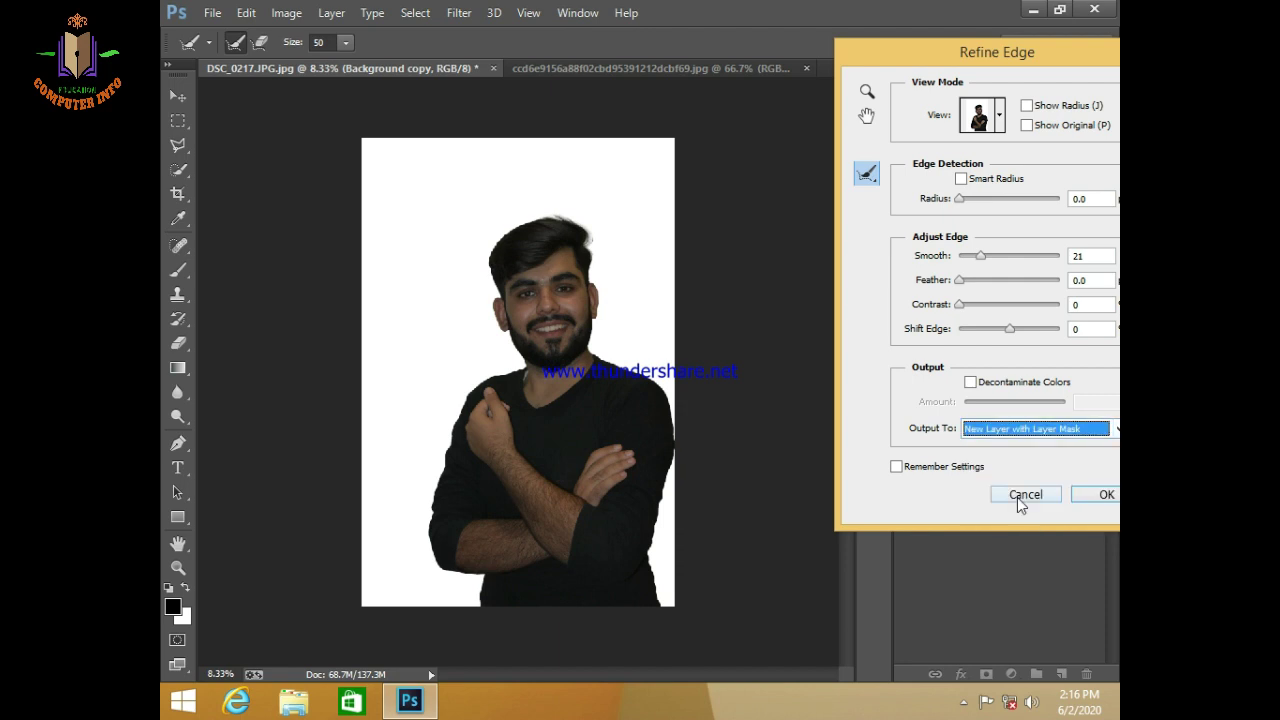
left_click(1100, 494)
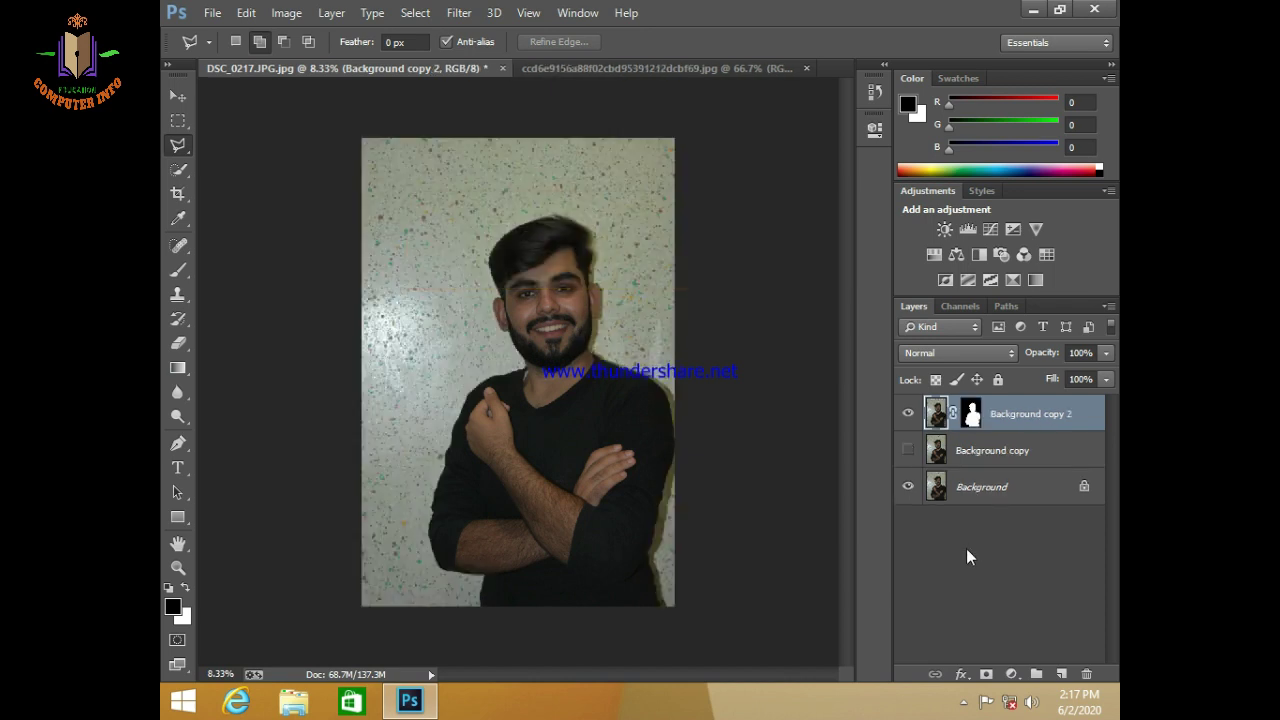
Step: With Background copy selected, Place Linked the dark brown image from the gift Hd Background folder
left_click(935, 450)
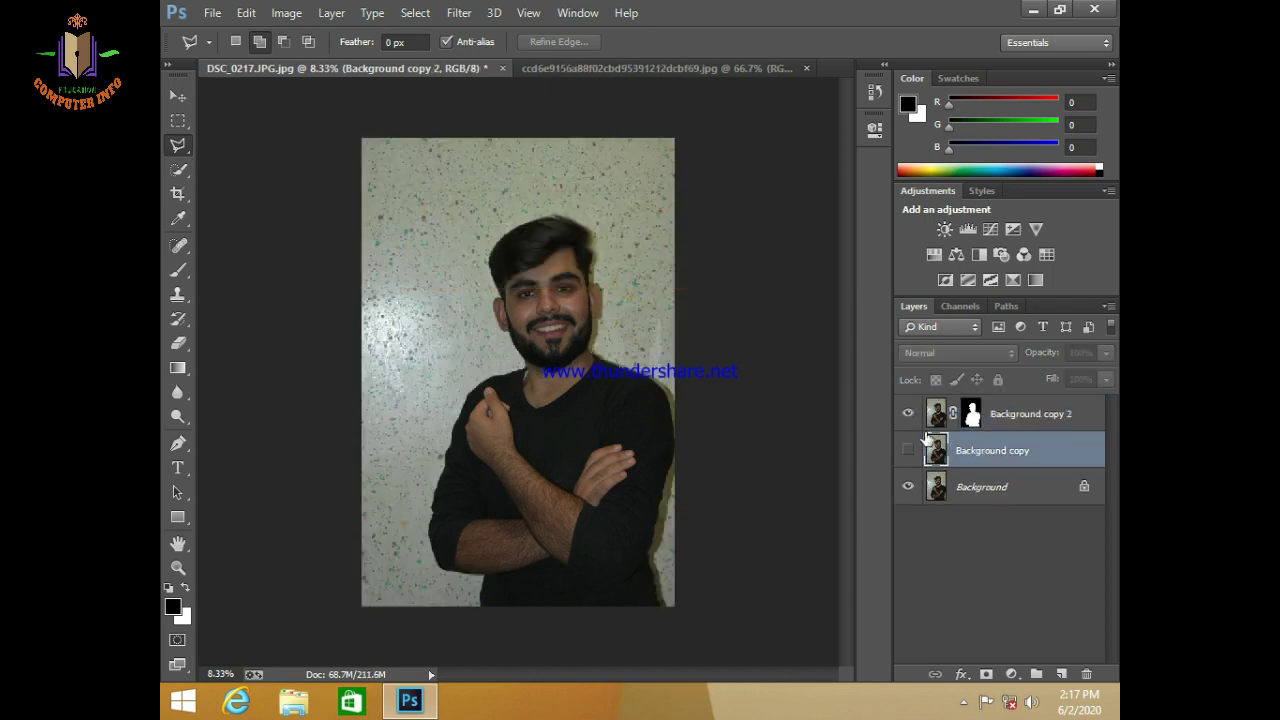
left_click(212, 12)
left_click(252, 353)
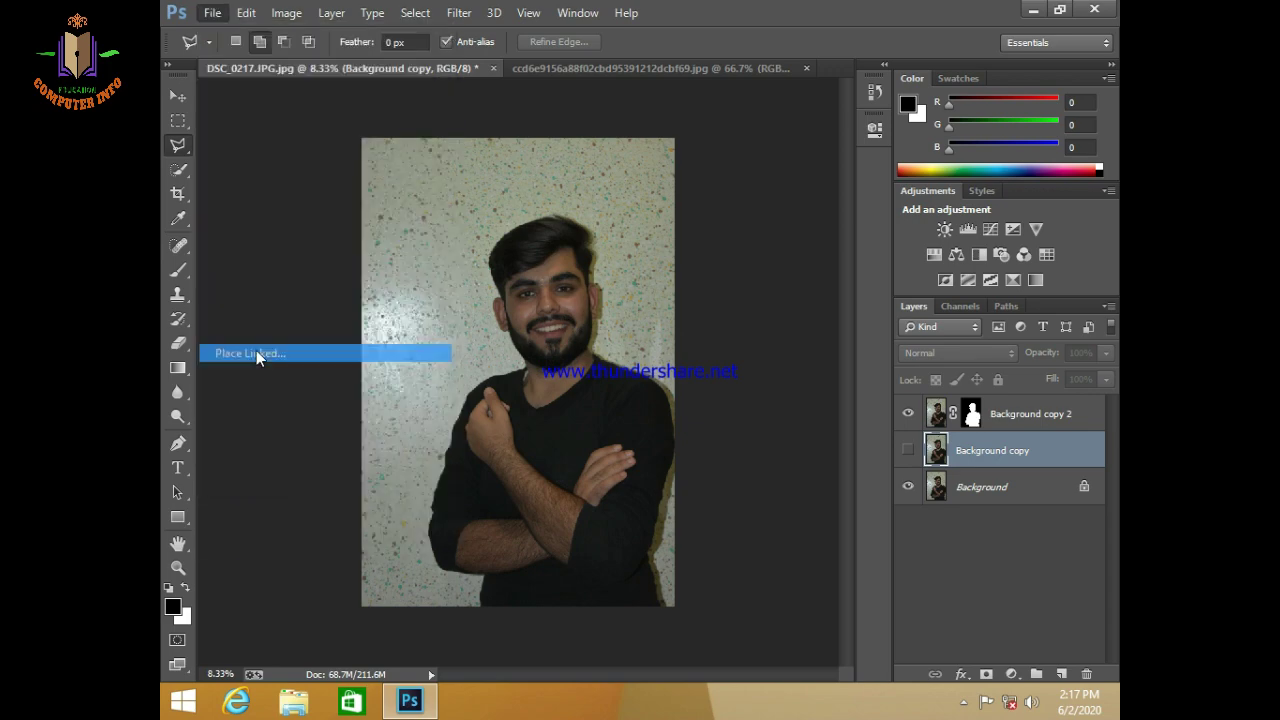
left_click(638, 285)
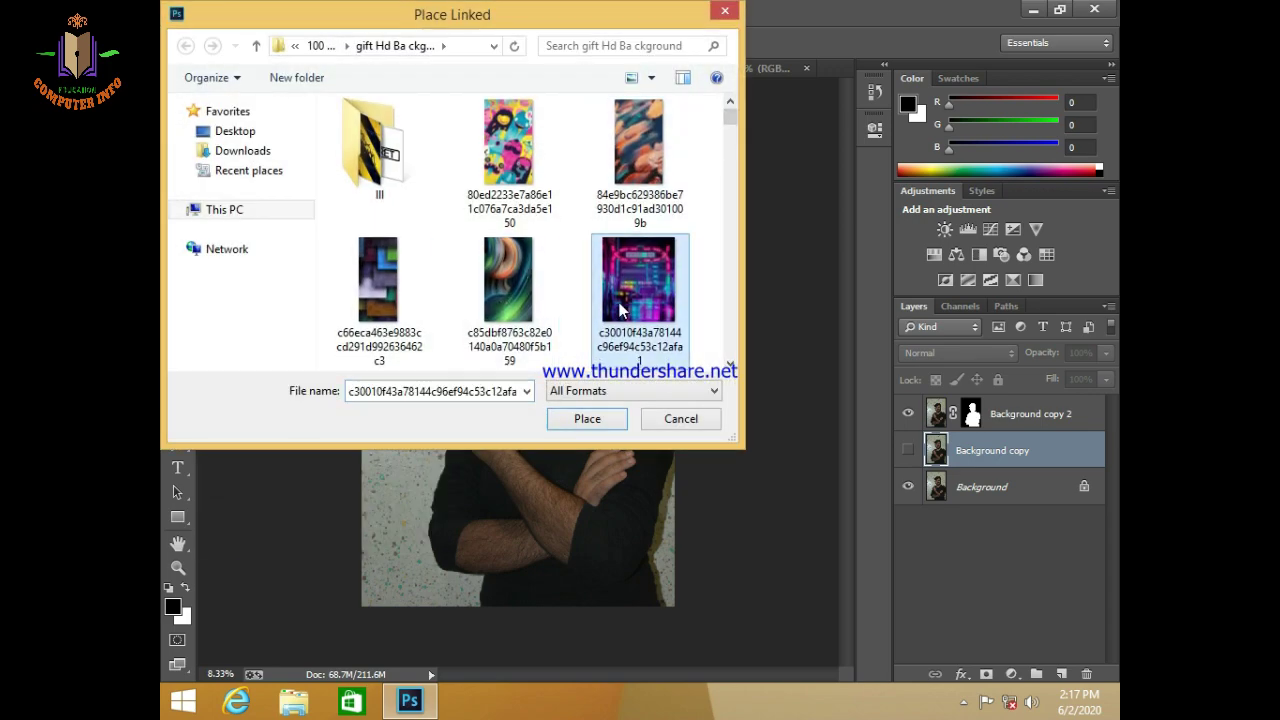
scroll(630, 300, "down", 1)
left_click(620, 312)
key("Down")
key("Down")
key("Left")
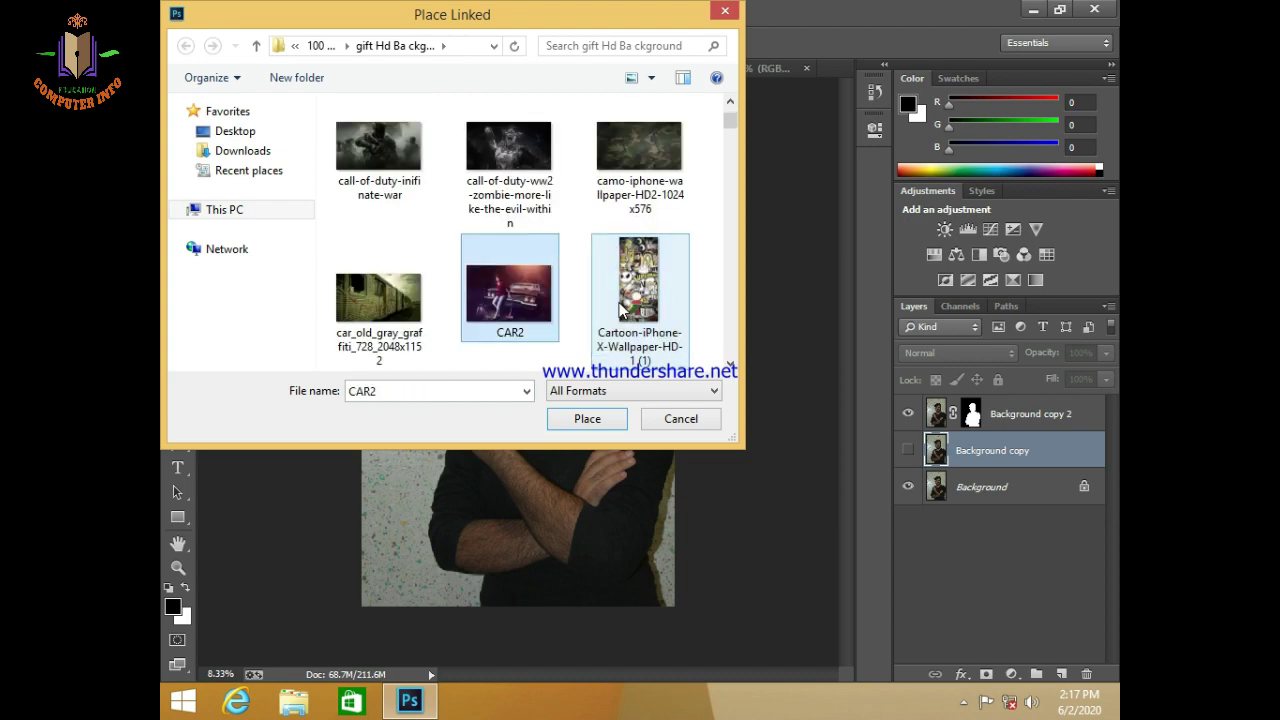
key("Down")
double_click(620, 312)
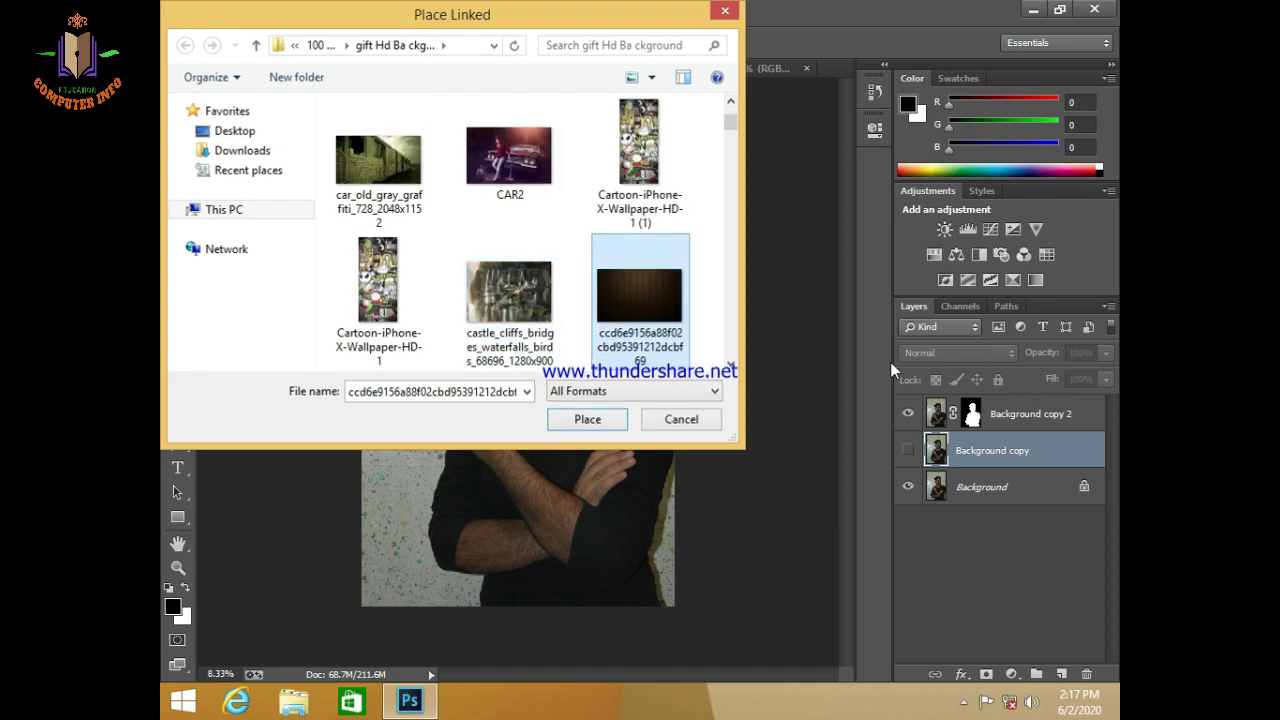
Step: Enlarge the placed brown image to cover the background down to the photo's bottom
mouse_move(651, 295)
left_mouse_down()
mouse_move(757, 157)
mouse_move(734, 200)
left_mouse_up()
key("ctrl+z")
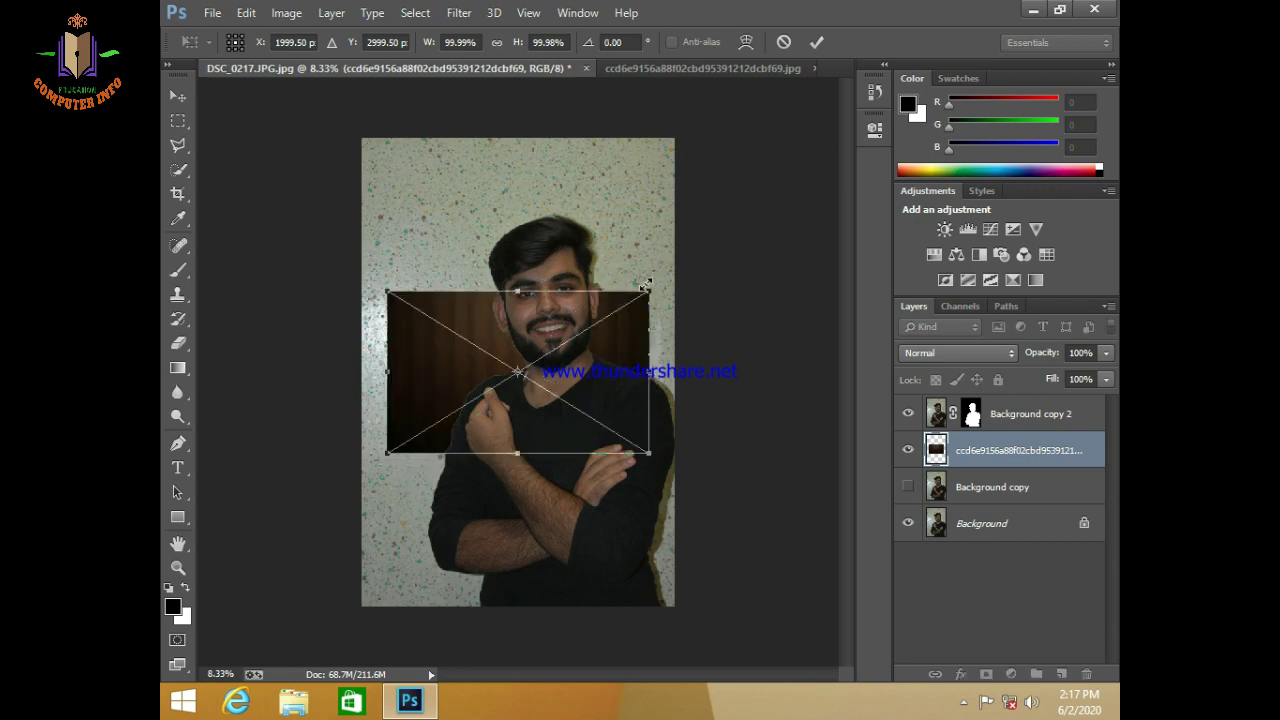
left_click_drag(651, 293, 837, 168)
mouse_move(676, 244)
left_mouse_down()
mouse_move(586, 320)
mouse_move(748, 137)
left_mouse_up()
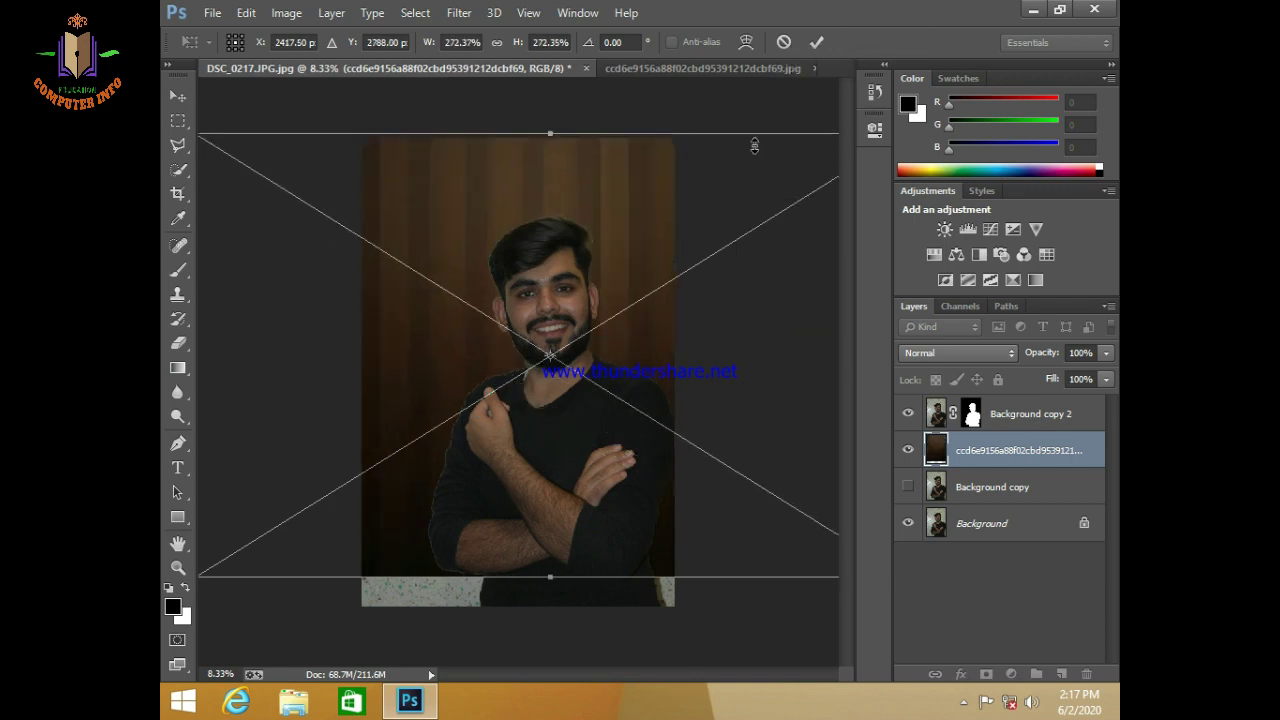
mouse_move(666, 277)
left_mouse_down()
mouse_move(538, 308)
mouse_move(538, 283)
left_mouse_up()
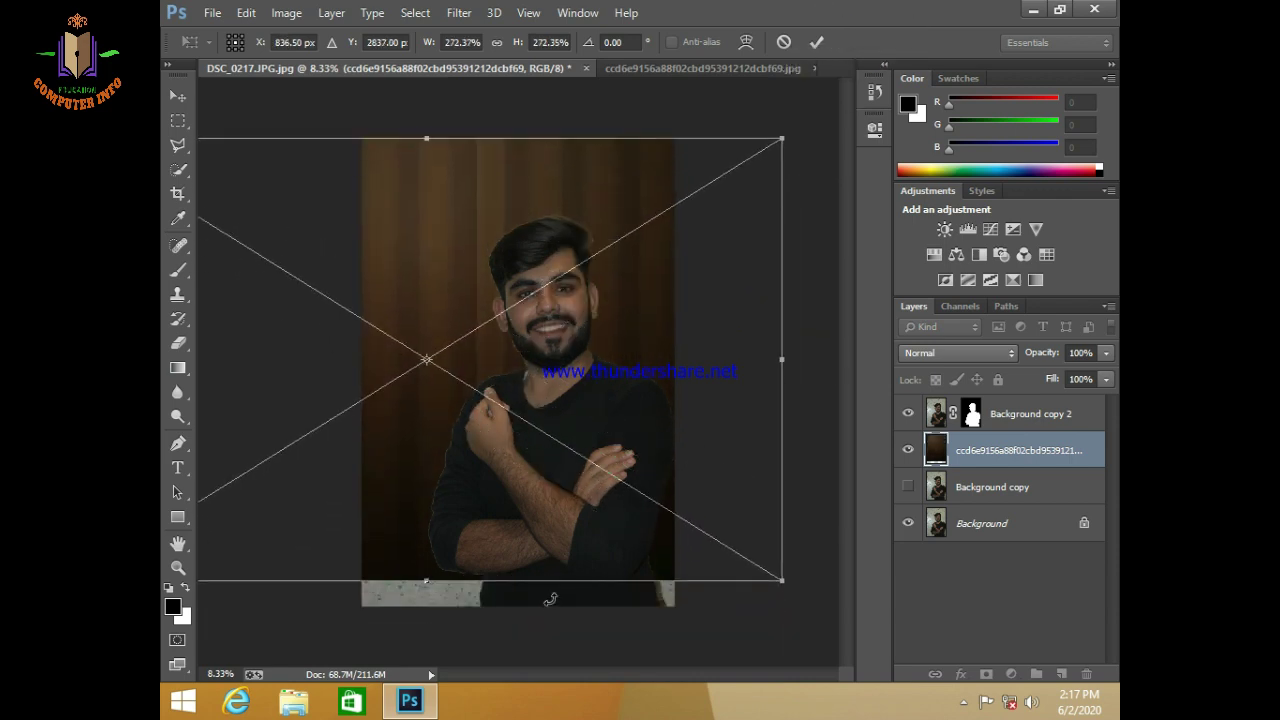
left_click_drag(548, 584, 548, 622)
left_click_drag(510, 540, 514, 524)
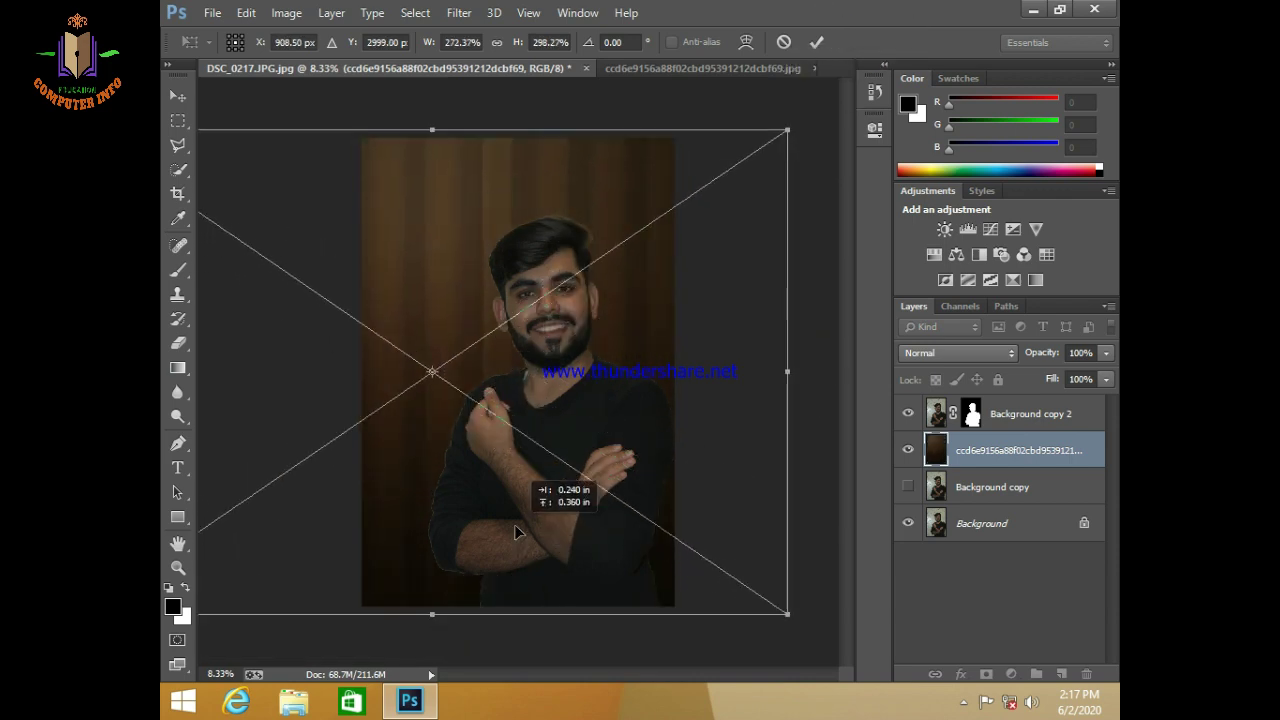
Step: Level the brown image's tilt, shift it down slightly, and commit the transform
mouse_move(805, 454)
left_mouse_down()
mouse_move(810, 320)
mouse_move(824, 334)
left_mouse_up()
left_click_drag(714, 394, 728, 365)
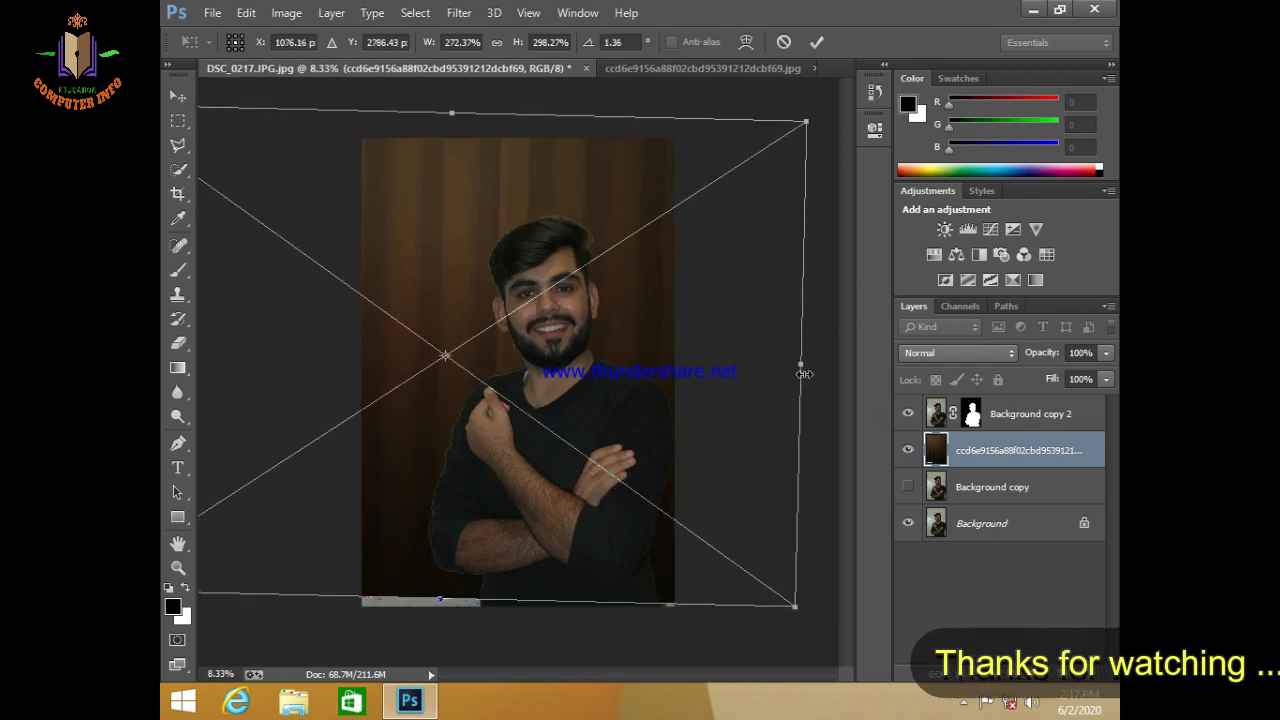
left_click_drag(814, 366, 814, 357)
mouse_move(594, 455)
left_mouse_down()
mouse_move(590, 478)
mouse_move(576, 466)
mouse_move(571, 479)
left_mouse_up()
left_click(569, 472)
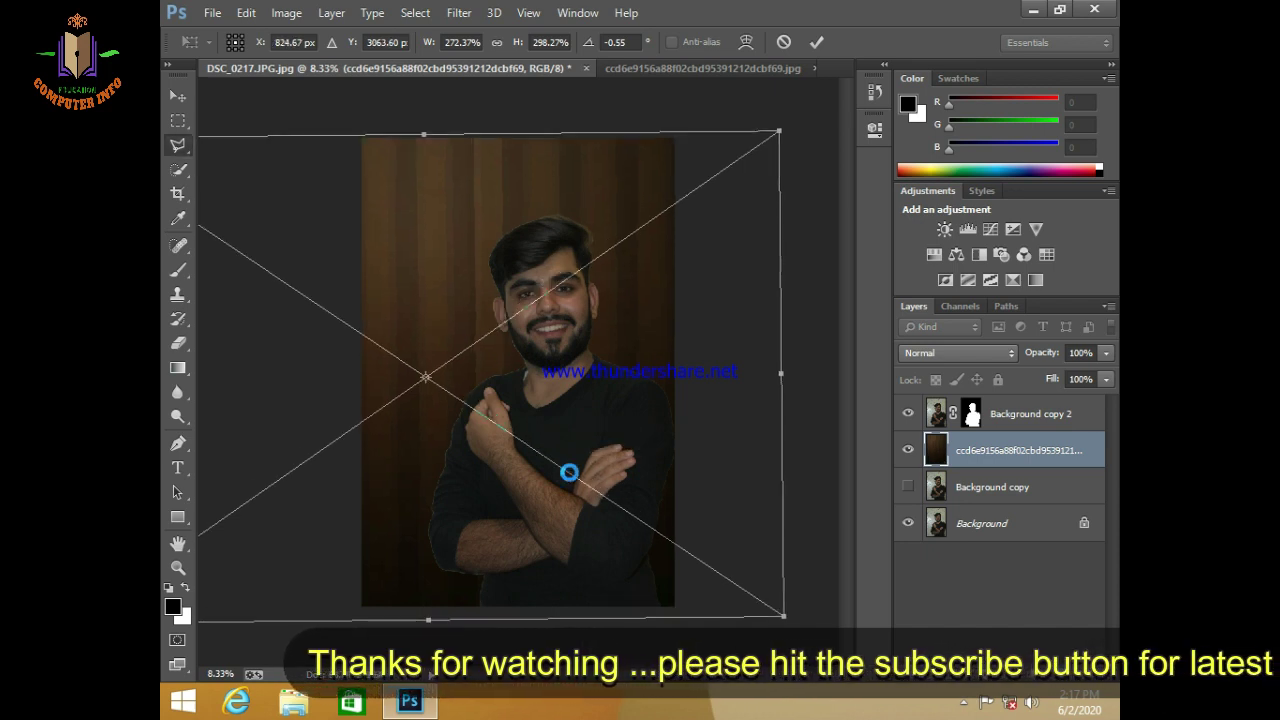
left_click(569, 472)
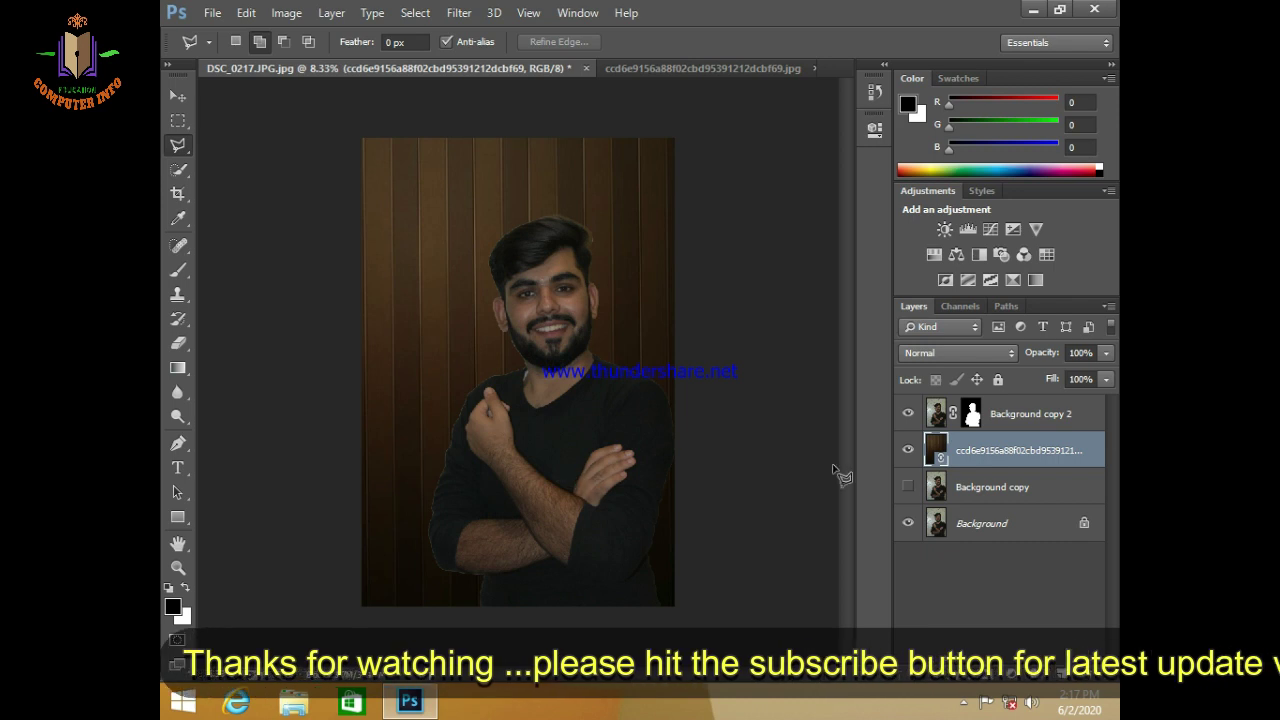
Step: Apply a Gaussian Blur smart filter with radius 26.4 pixels to the brown wood background
left_click(459, 12)
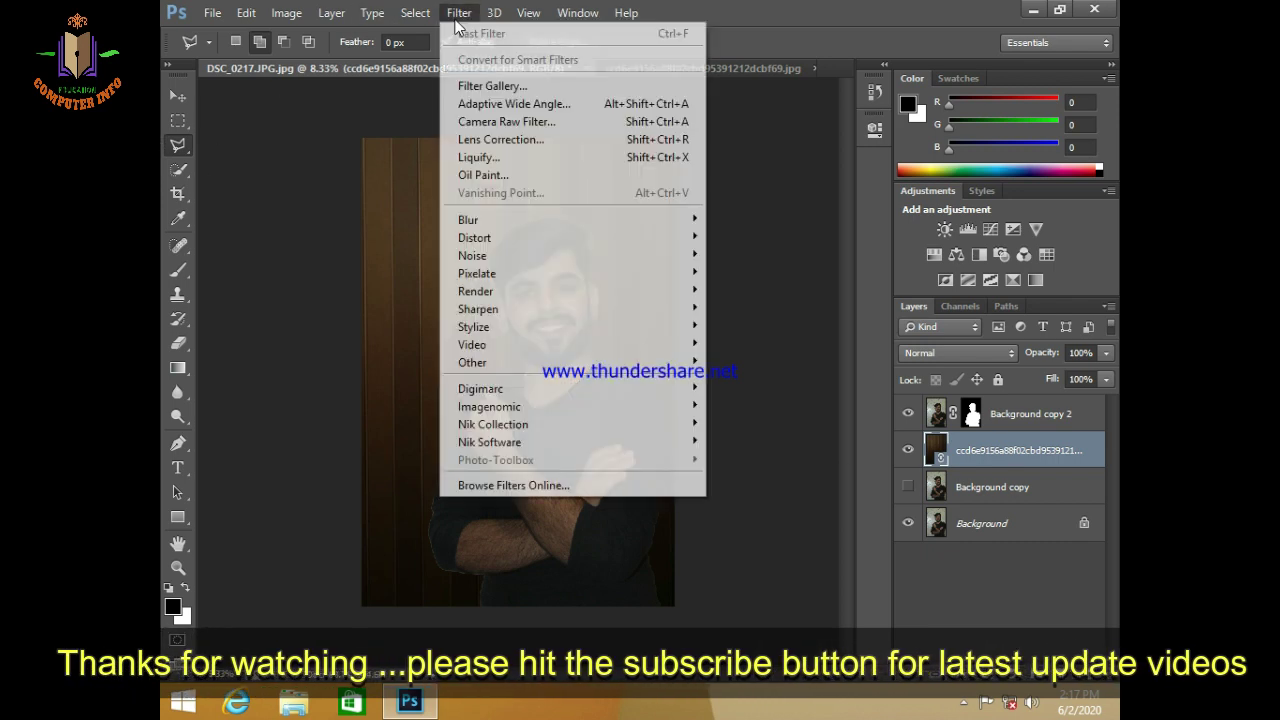
mouse_move(468, 220)
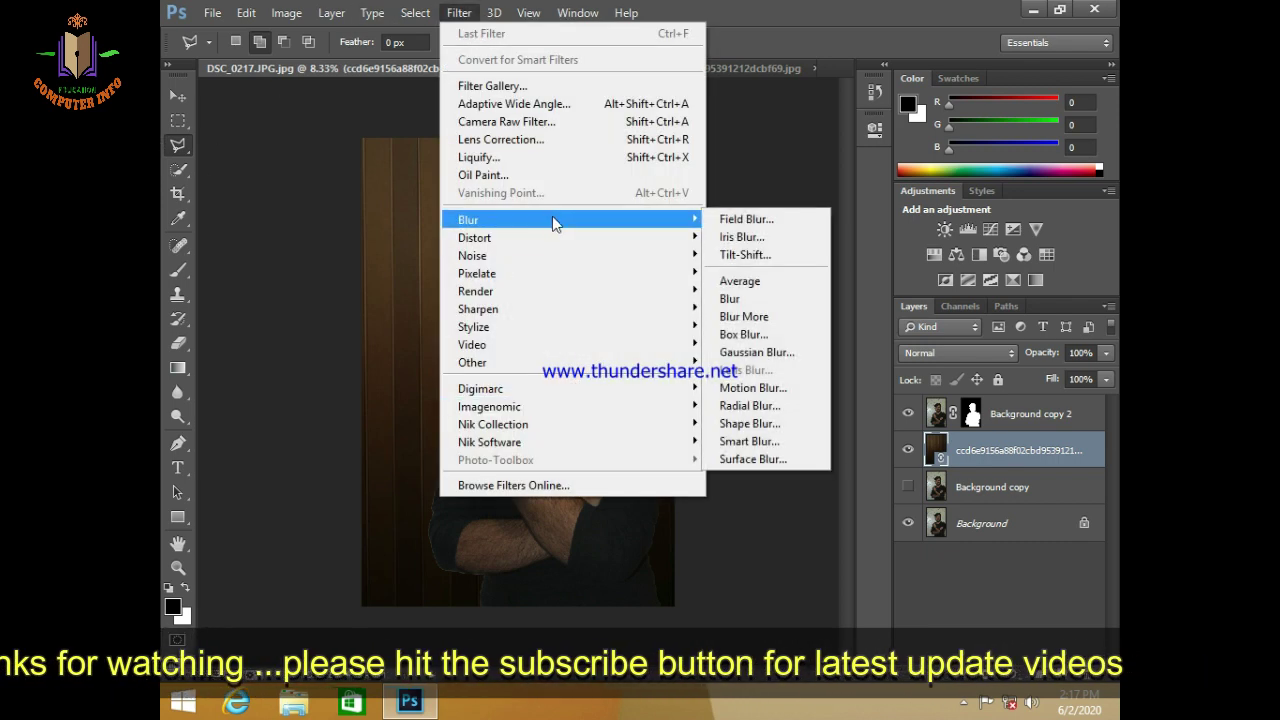
left_click(782, 358)
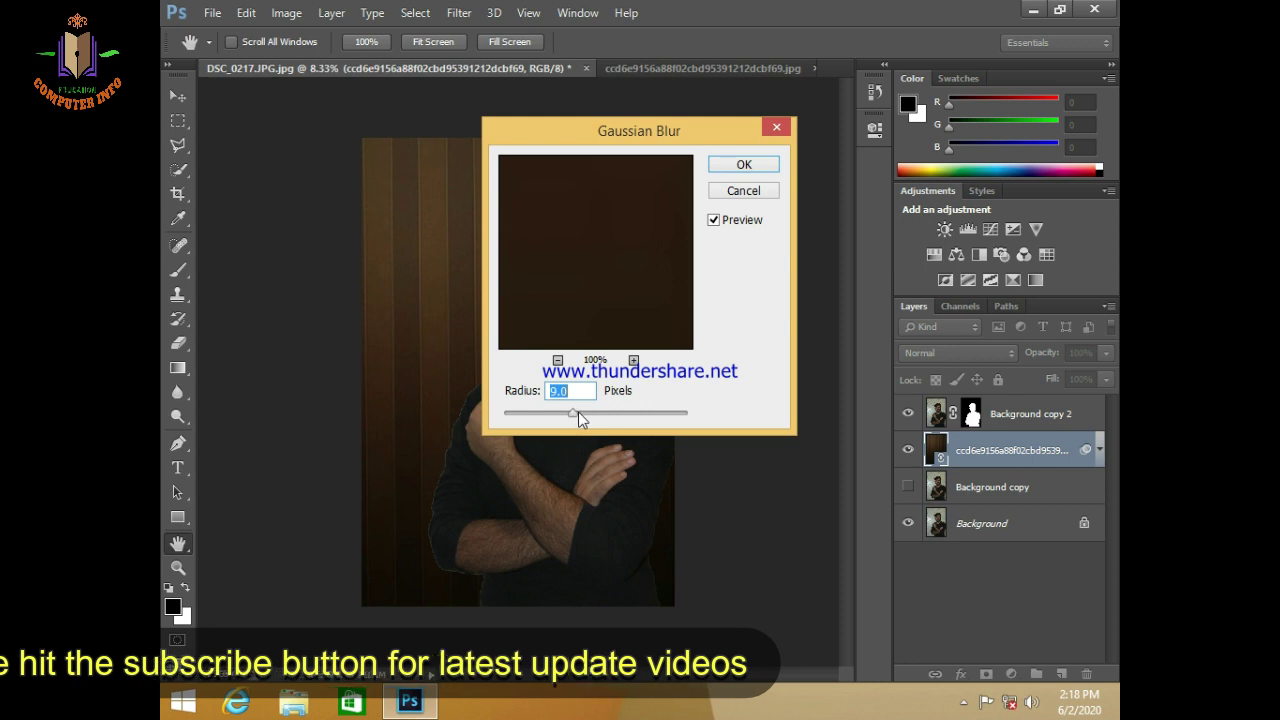
left_click_drag(569, 252, 628, 218)
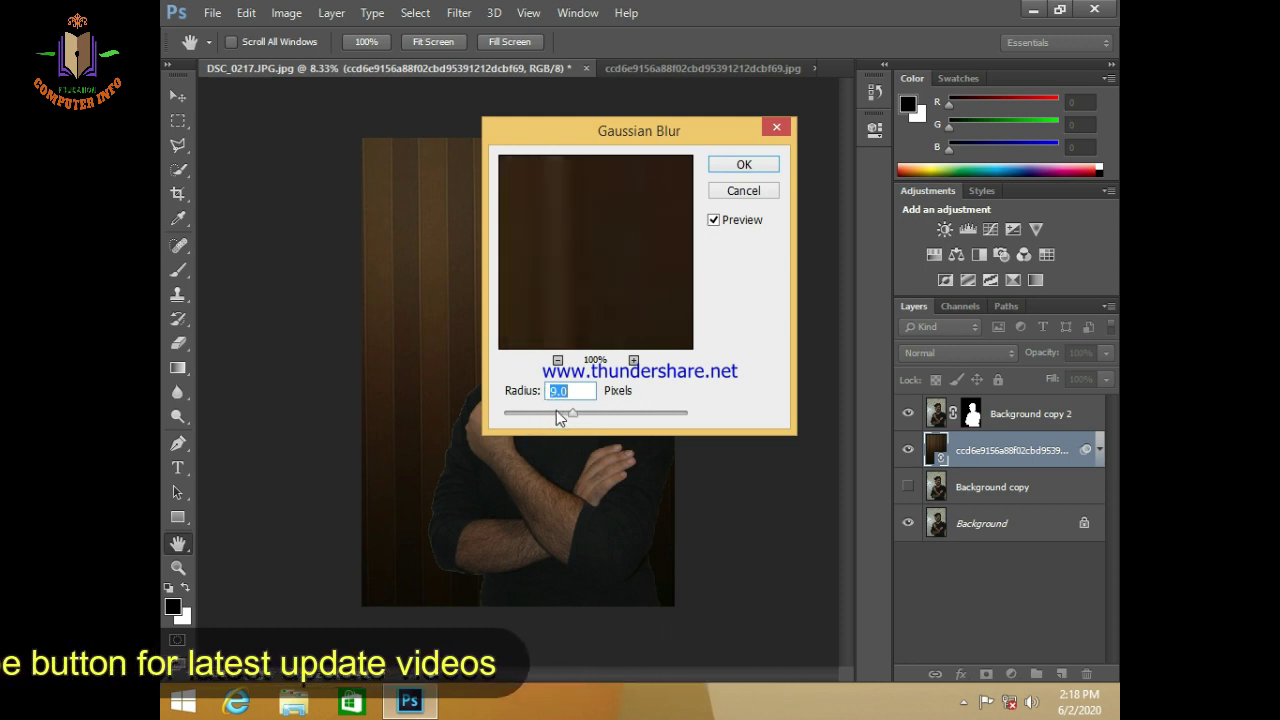
left_click(714, 222)
left_click_drag(595, 413, 579, 413)
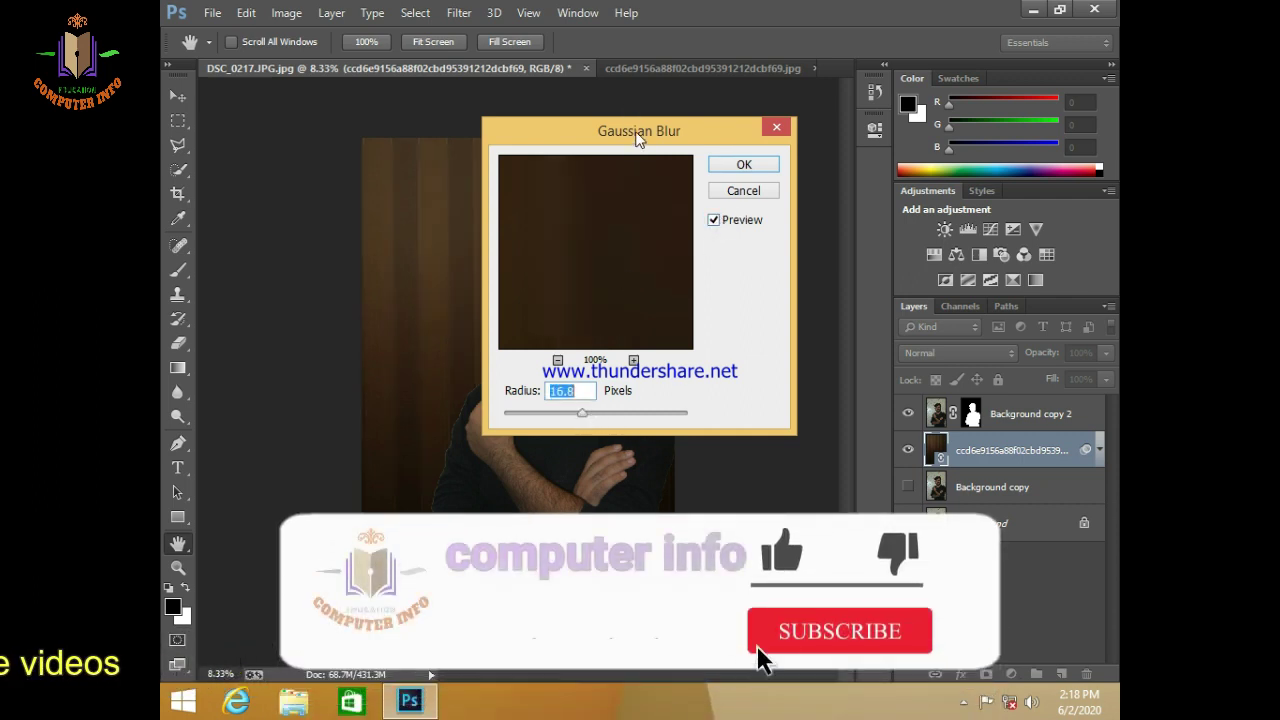
mouse_move(635, 132)
left_mouse_down()
mouse_move(881, 107)
mouse_move(858, 104)
left_mouse_up()
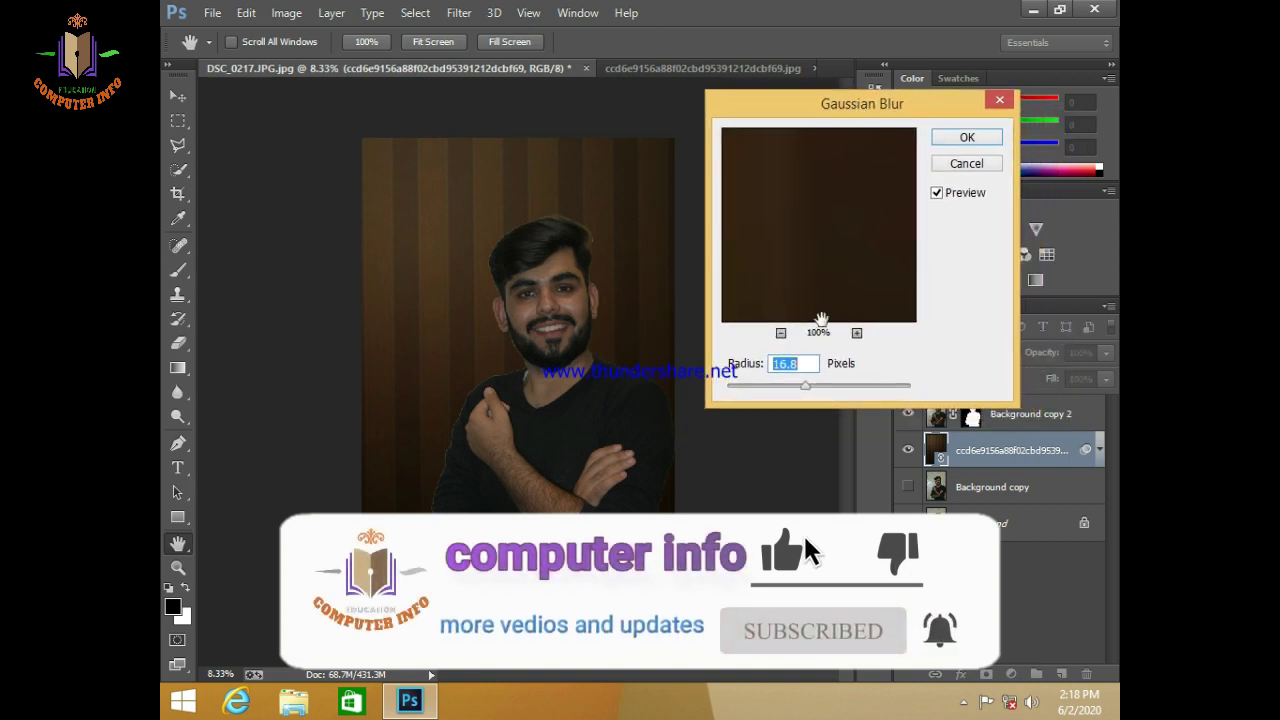
mouse_move(805, 386)
left_mouse_down()
mouse_move(829, 392)
mouse_move(817, 393)
left_mouse_up()
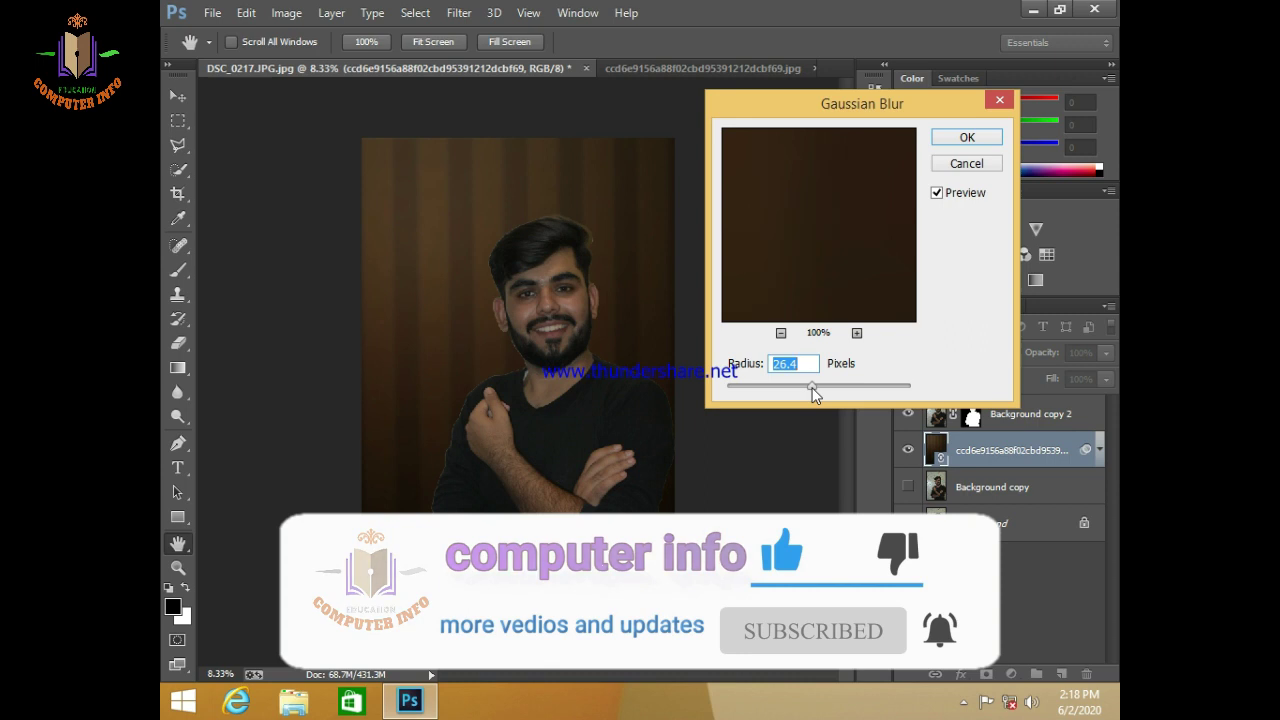
left_click(963, 137)
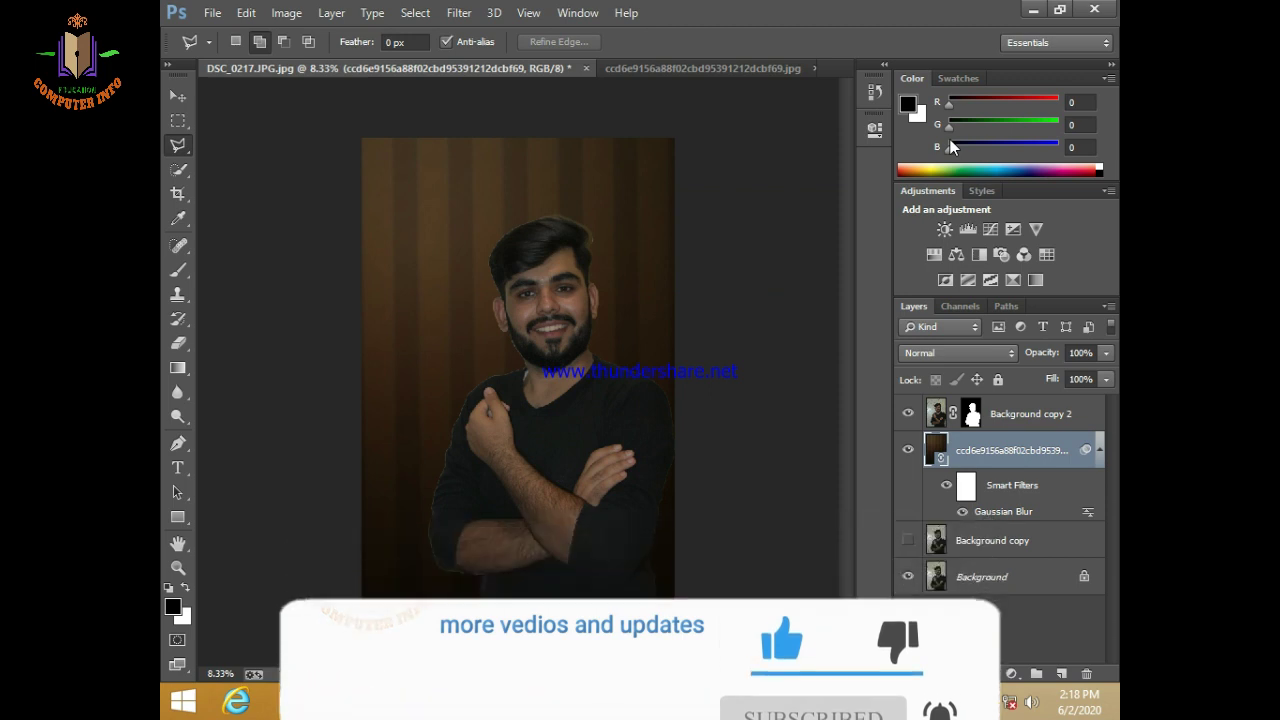
Step: Zoom in on the hair, make Background copy 2 the active layer, and pick the Eraser
scroll(545, 320, "up", 2)
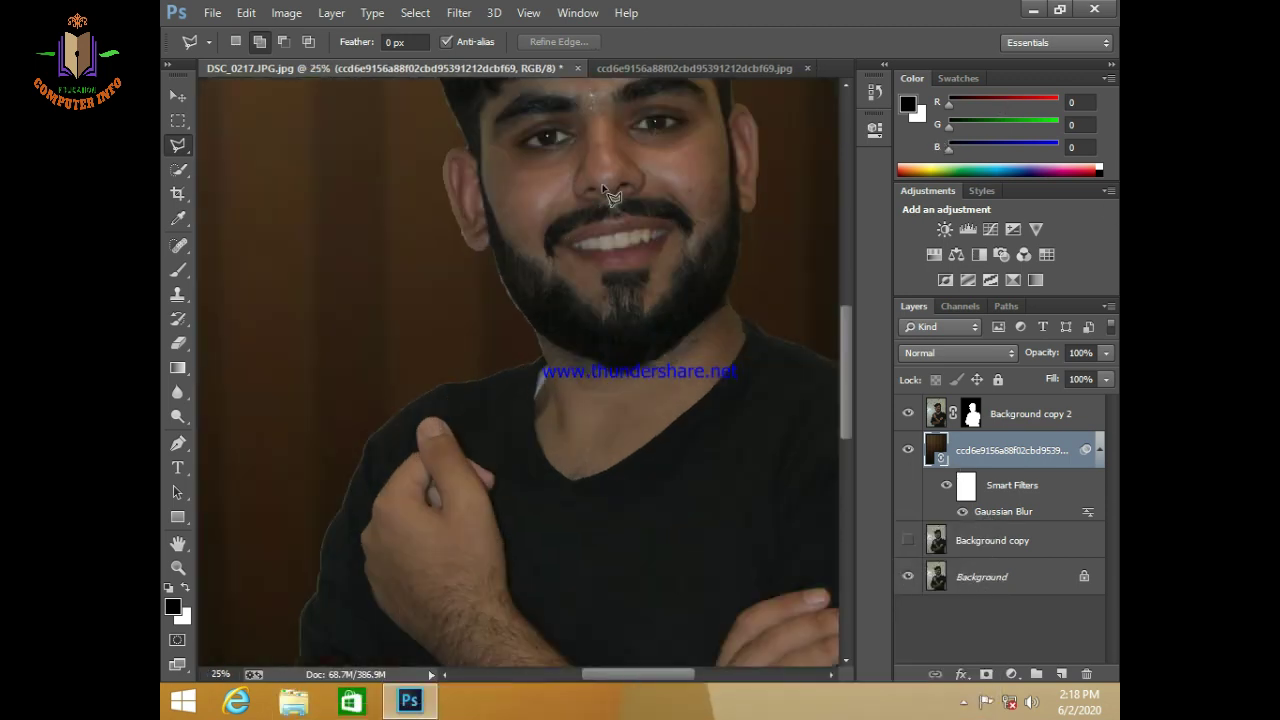
scroll(553, 423, "up", 1)
scroll(553, 423, "up", 1)
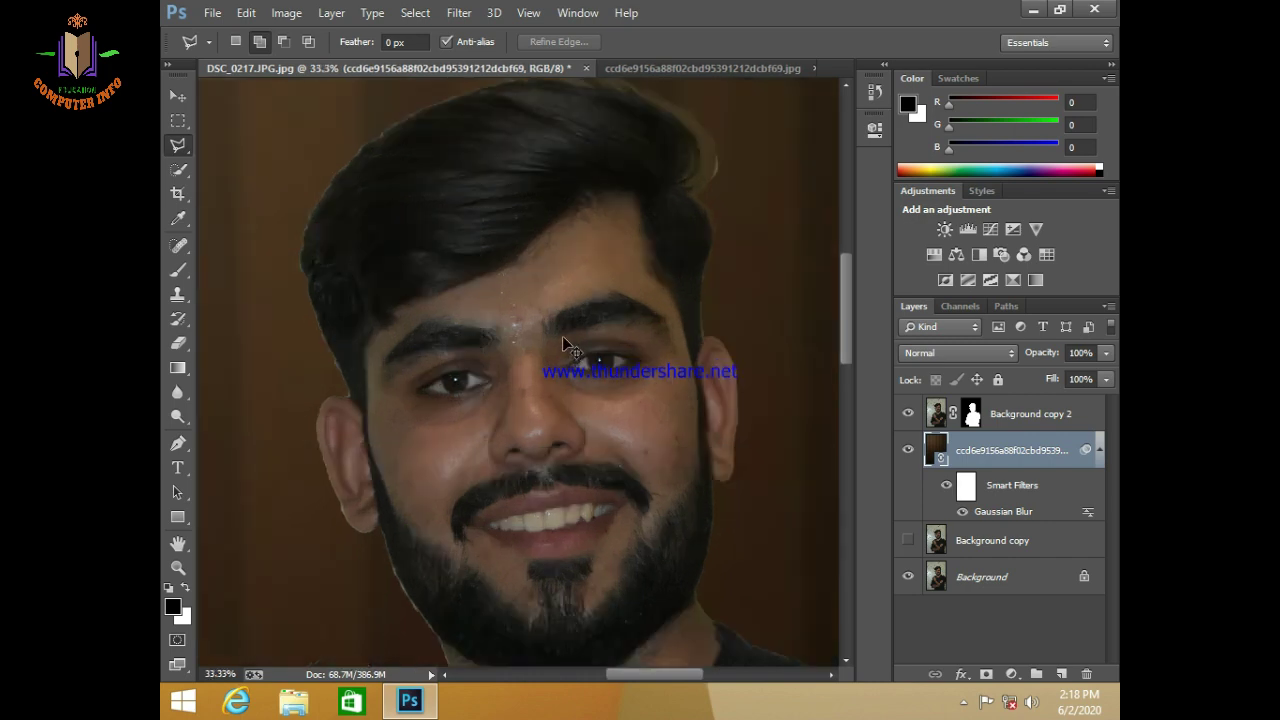
scroll(562, 336, "up", 1)
scroll(700, 400, "up", 2)
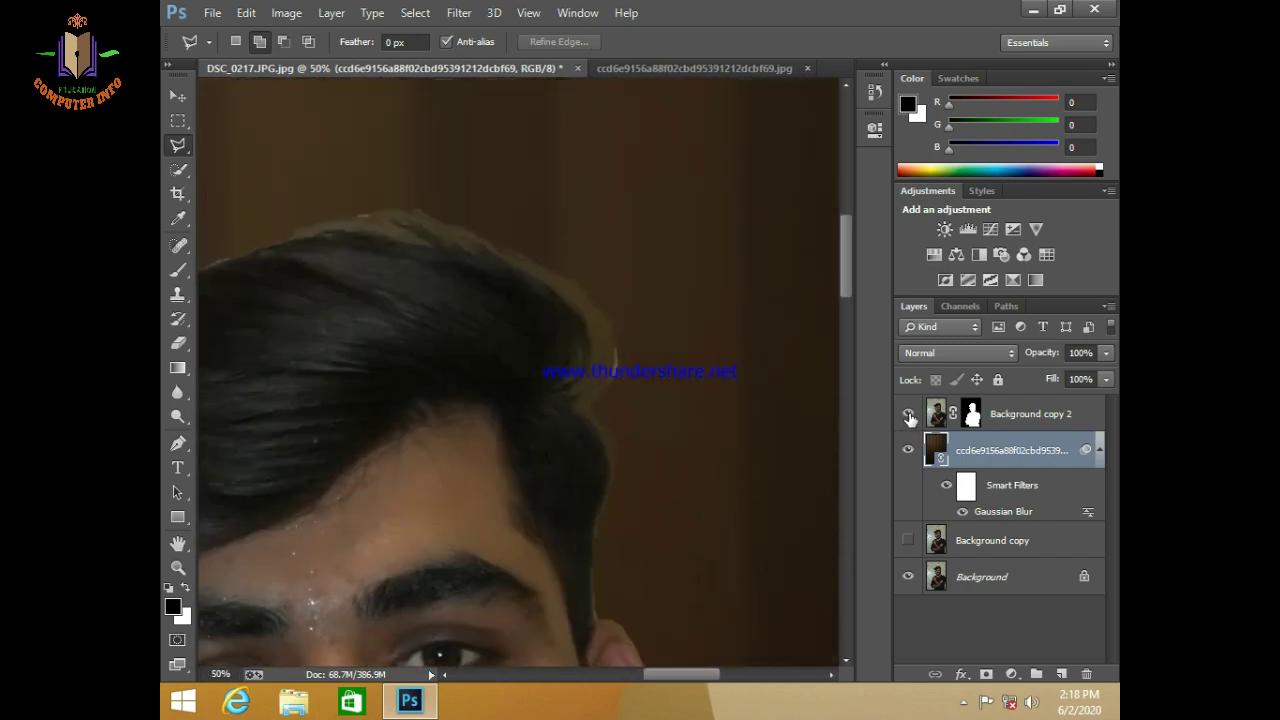
left_click(1025, 420)
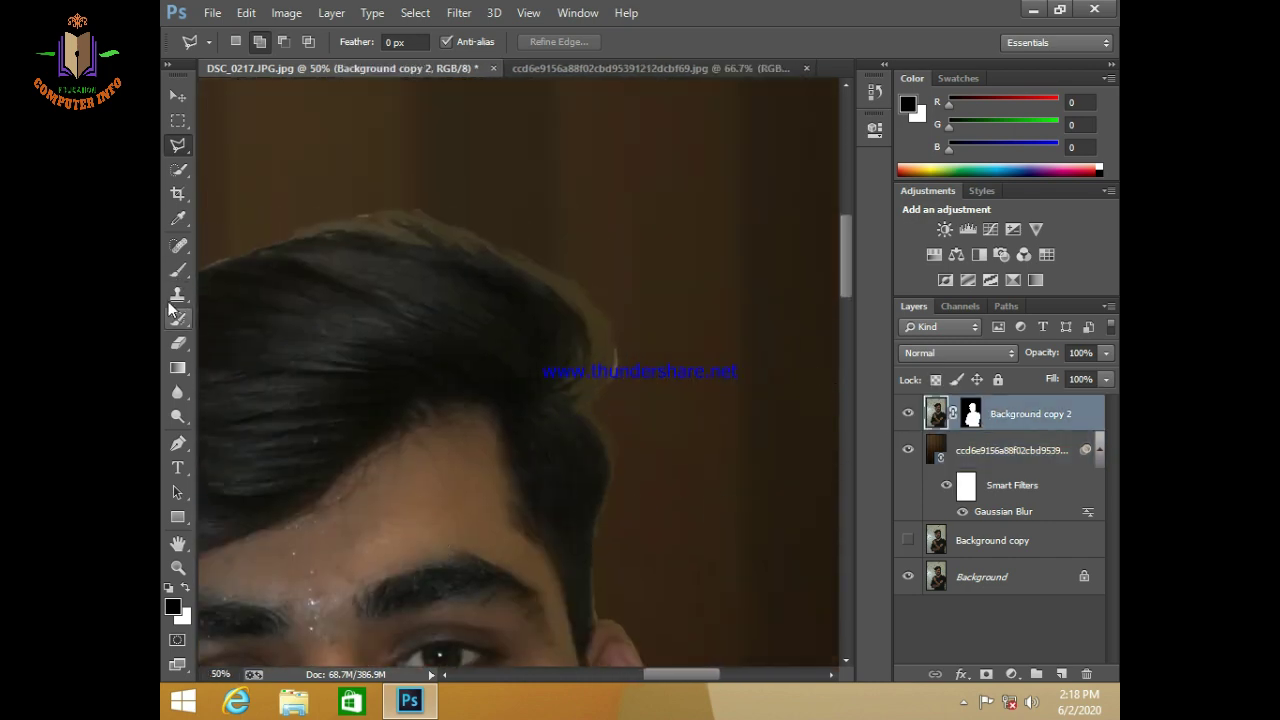
left_click(178, 343)
Step: Adjust the eraser's opacity and flow, sizing the brush between 35 and 40
left_click(480, 42)
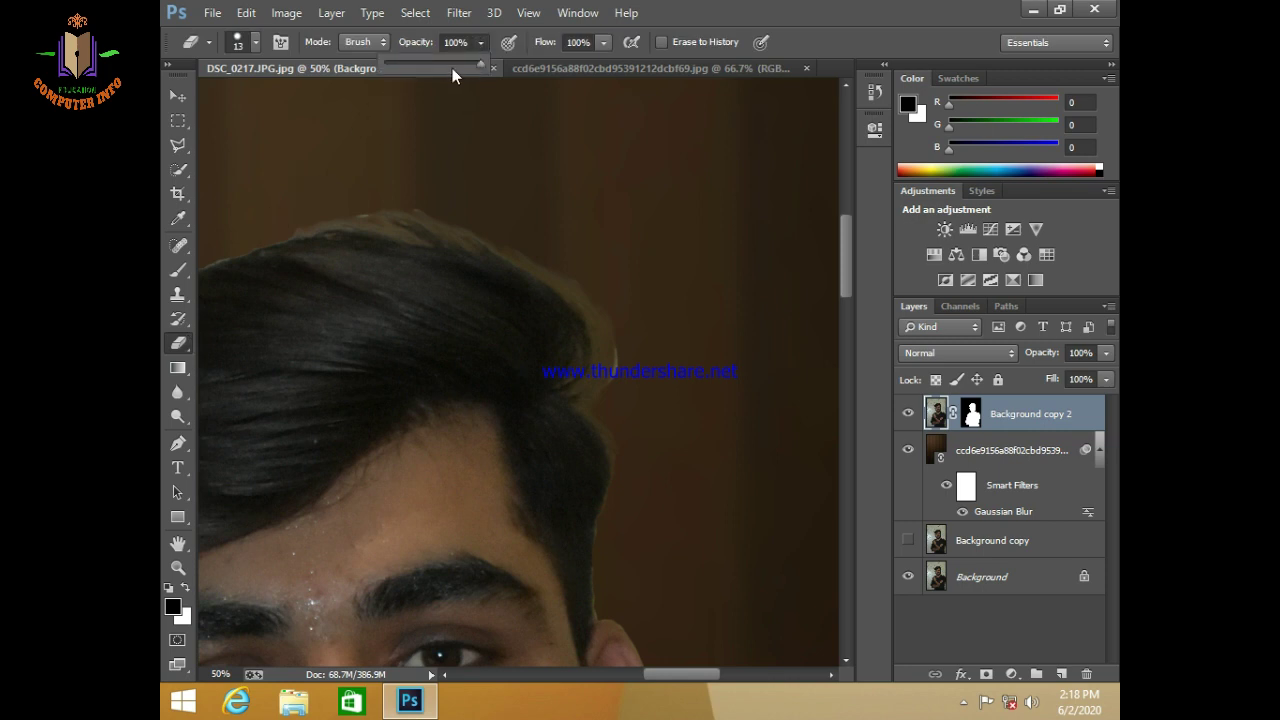
left_click(605, 44)
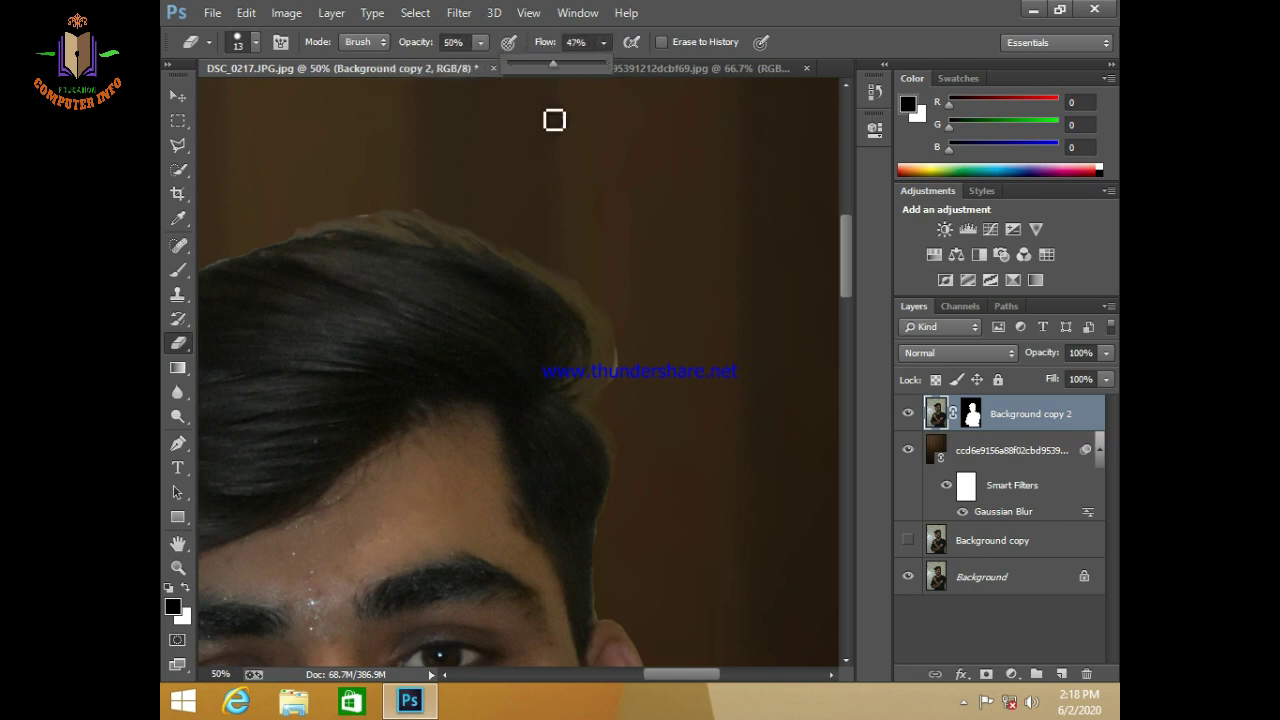
left_click(559, 204)
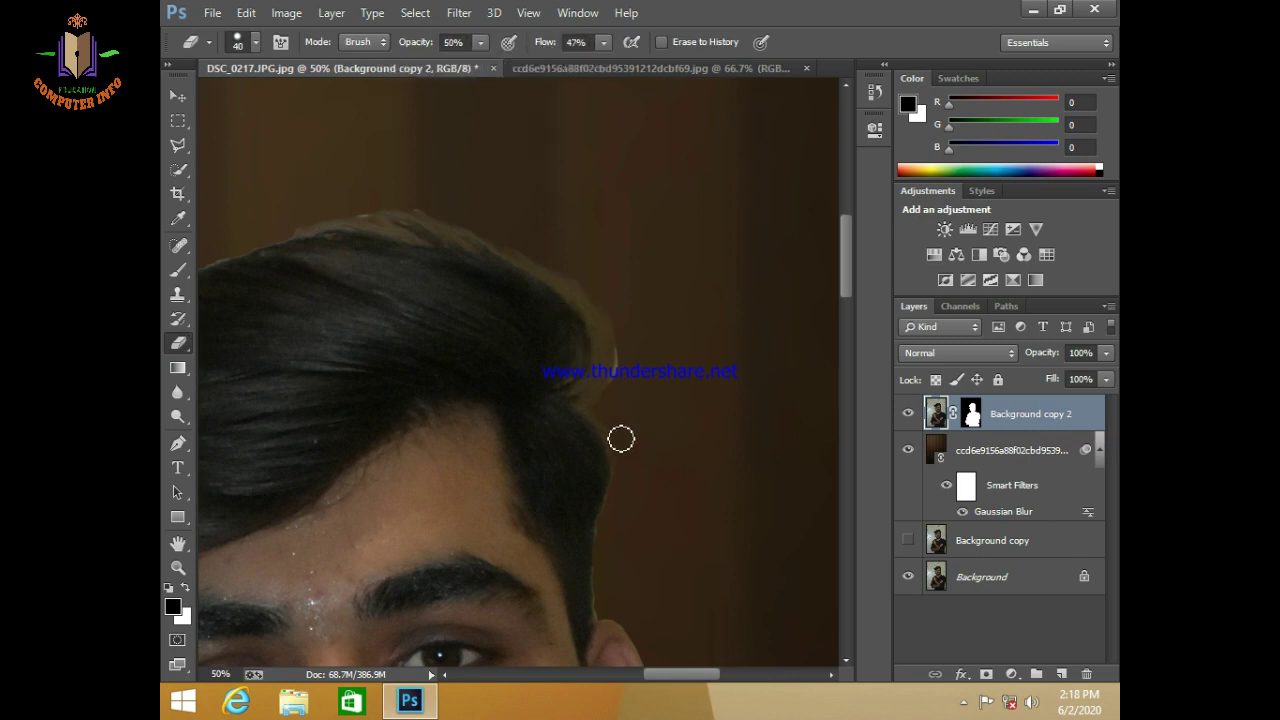
key("bracketright")
key("bracketright")
key("bracketright")
key("bracketleft")
left_click(480, 42)
left_click_drag(490, 64, 528, 64)
Step: Enable airbrush build-up and drop eraser opacity to 47%, resizing the brush
key("bracketleft")
key("bracketleft")
key("bracketleft")
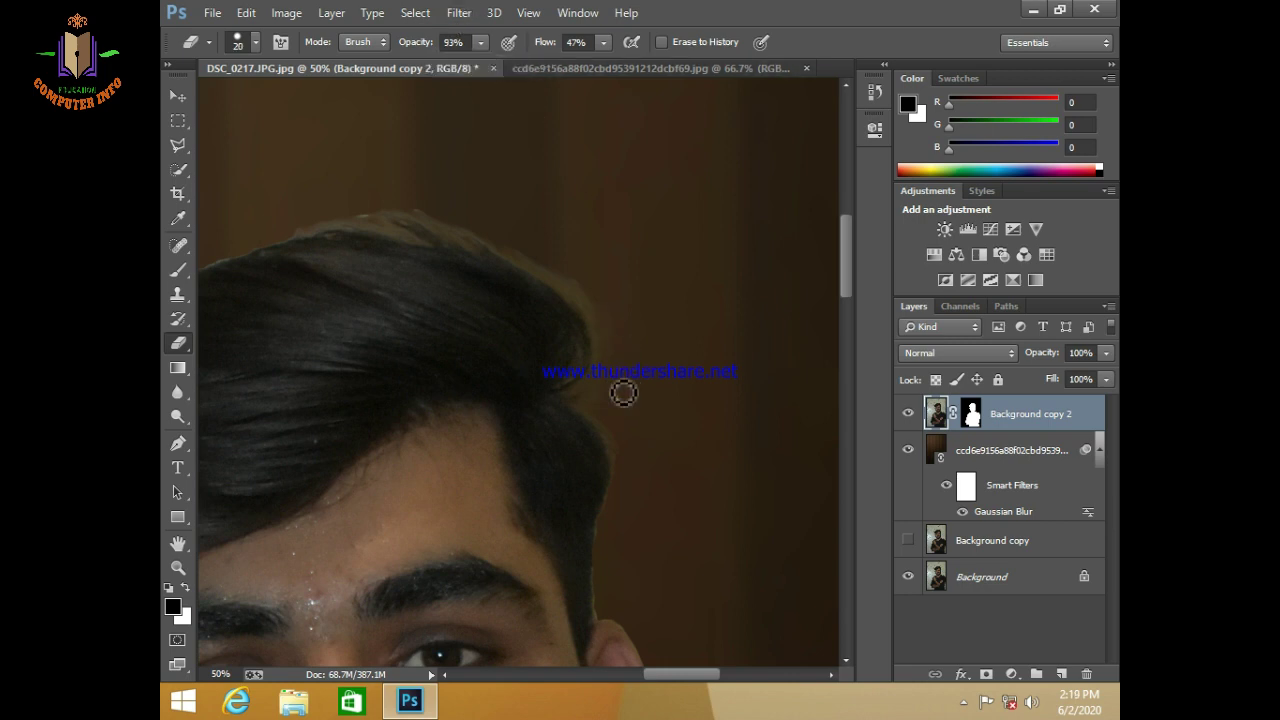
key("bracketright")
key("bracketright")
key("bracketright")
key("bracketright")
left_click(509, 42)
key("bracketright")
key("4")
key("7")
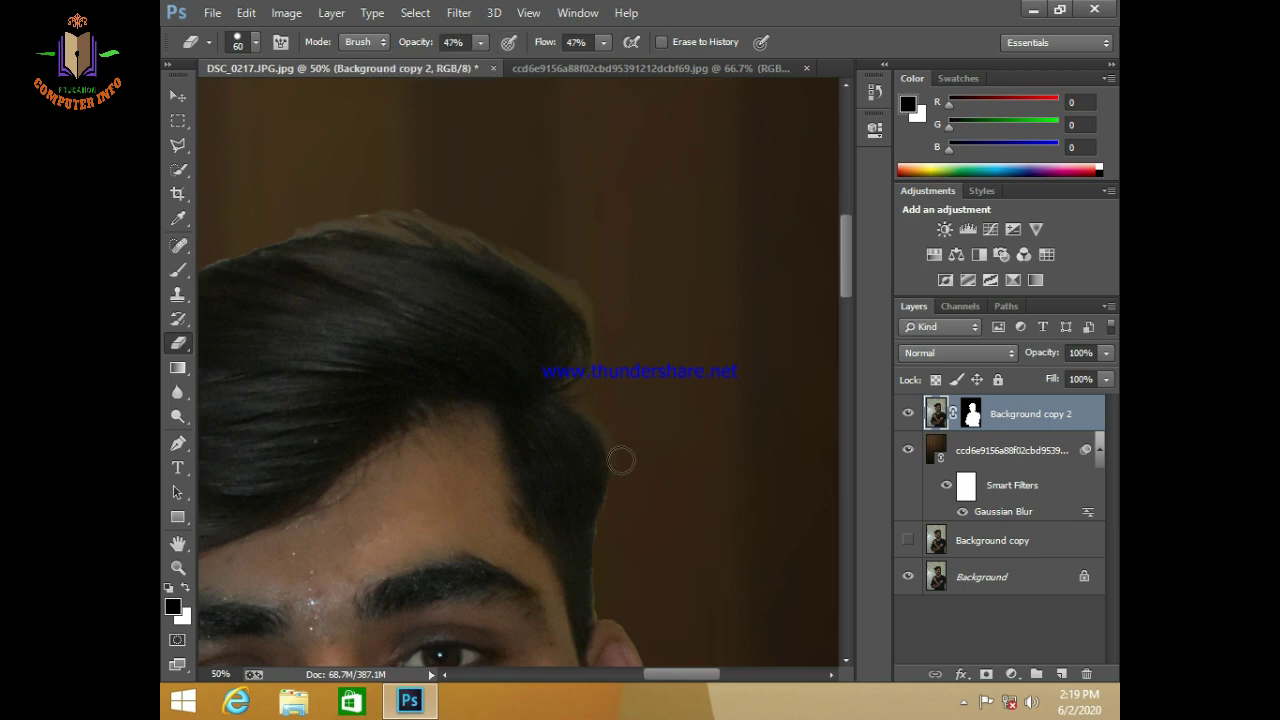
key("bracketleft")
key("bracketleft")
key("bracketleft")
key("bracketleft")
Step: Erase the pale fringe along the top hair edge with a 15–45 eraser
scroll(586, 514, "up", 2)
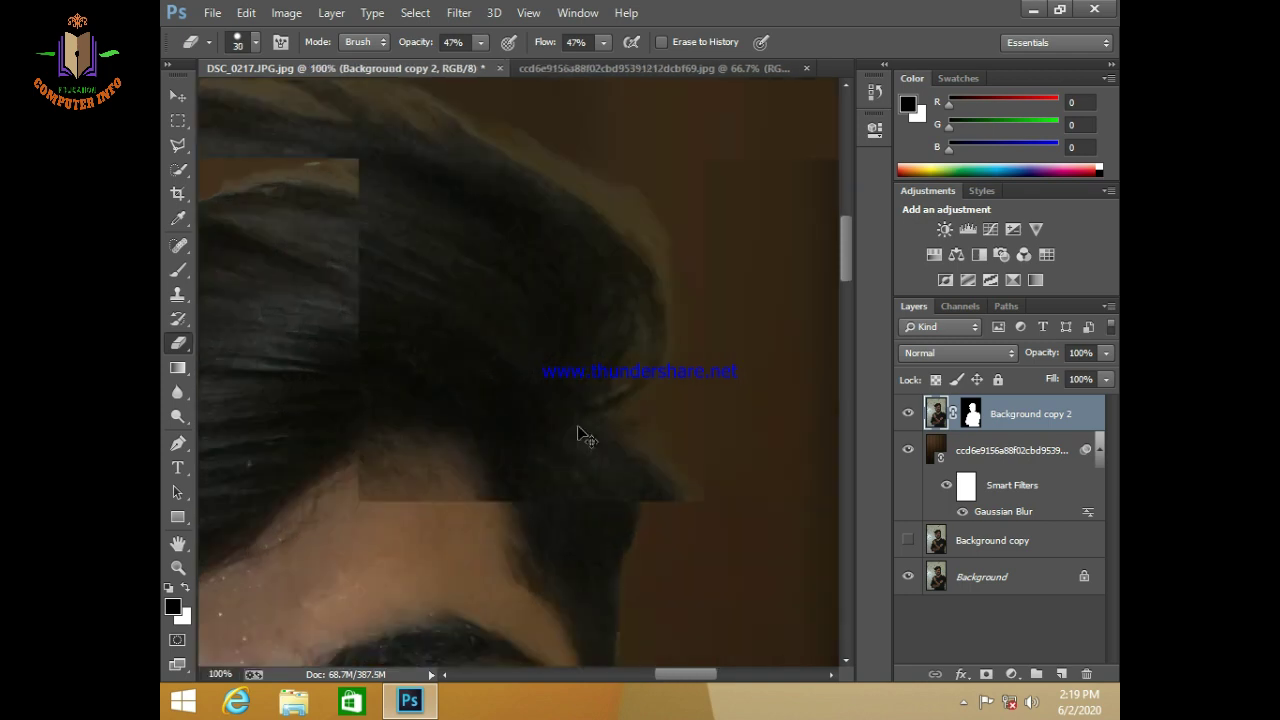
scroll(610, 306, "right", 3)
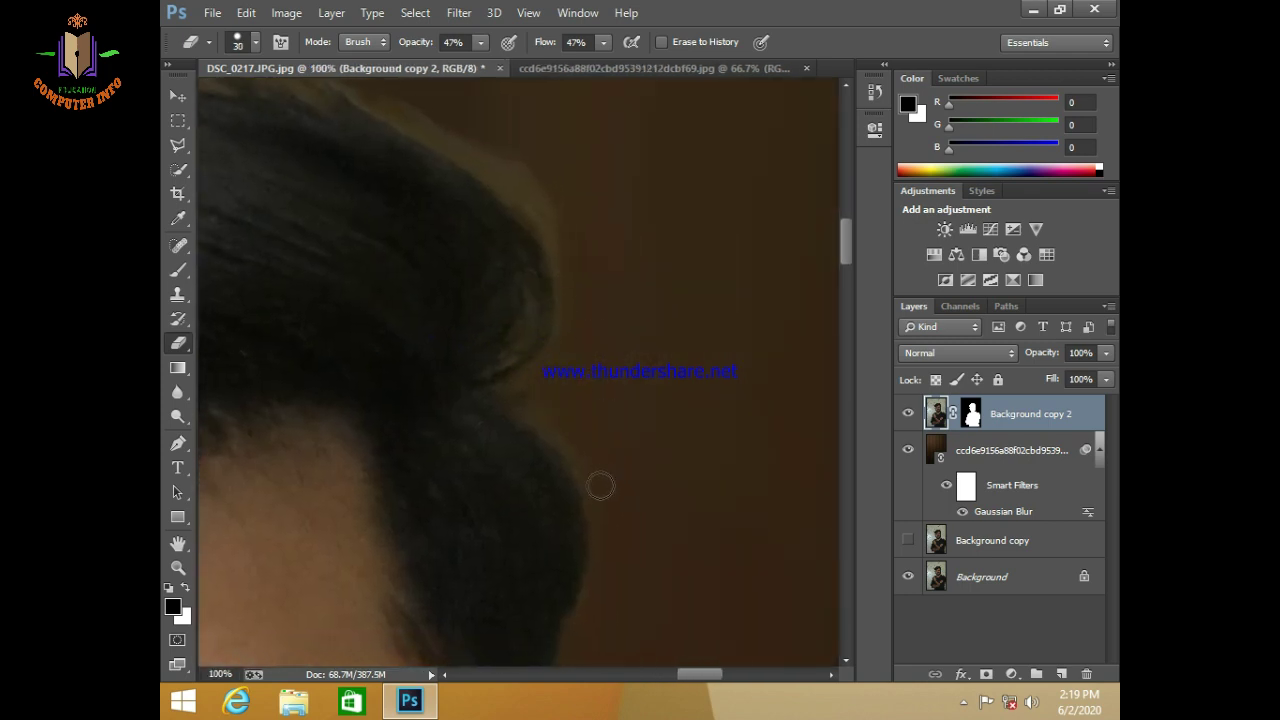
key("bracketright")
key("bracketright")
key("bracketleft")
key("bracketleft")
key("bracketleft")
key("bracketleft")
key("bracketleft")
key("bracketright")
key("bracketright")
key("bracketright")
left_click_drag(574, 274, 640, 420)
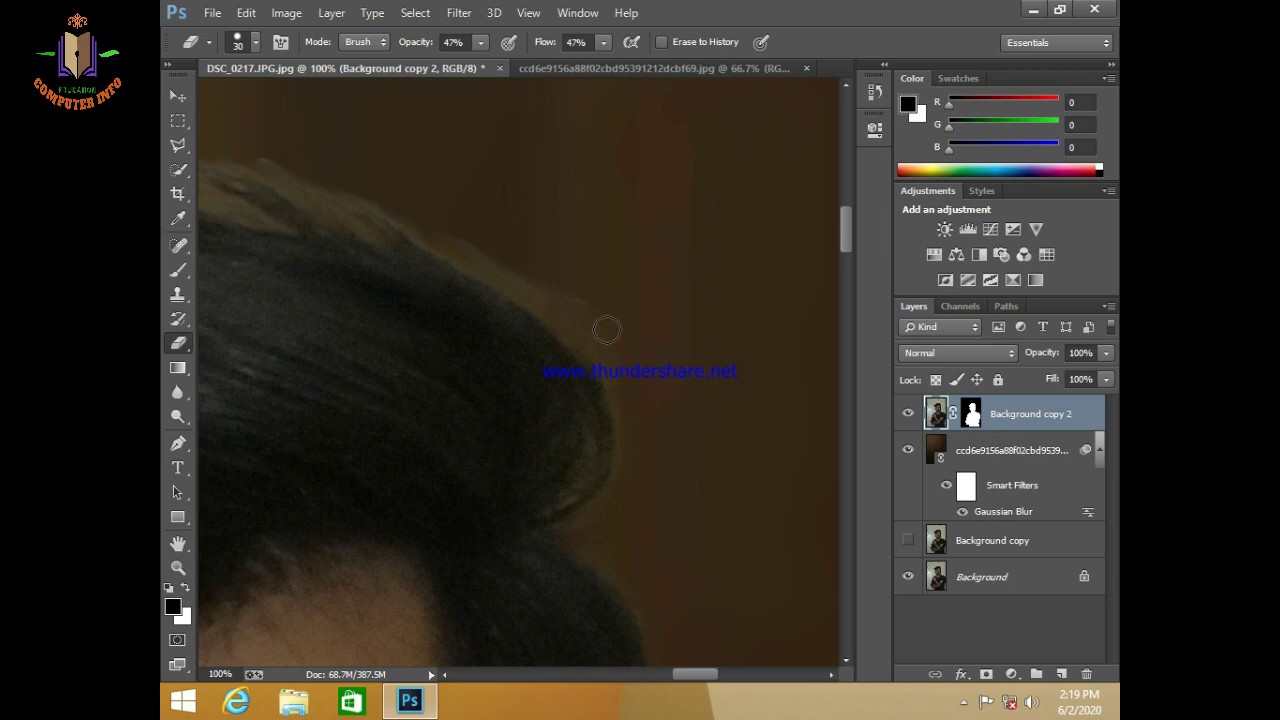
key("bracketright")
key("bracketright")
left_click_drag(597, 396, 753, 463)
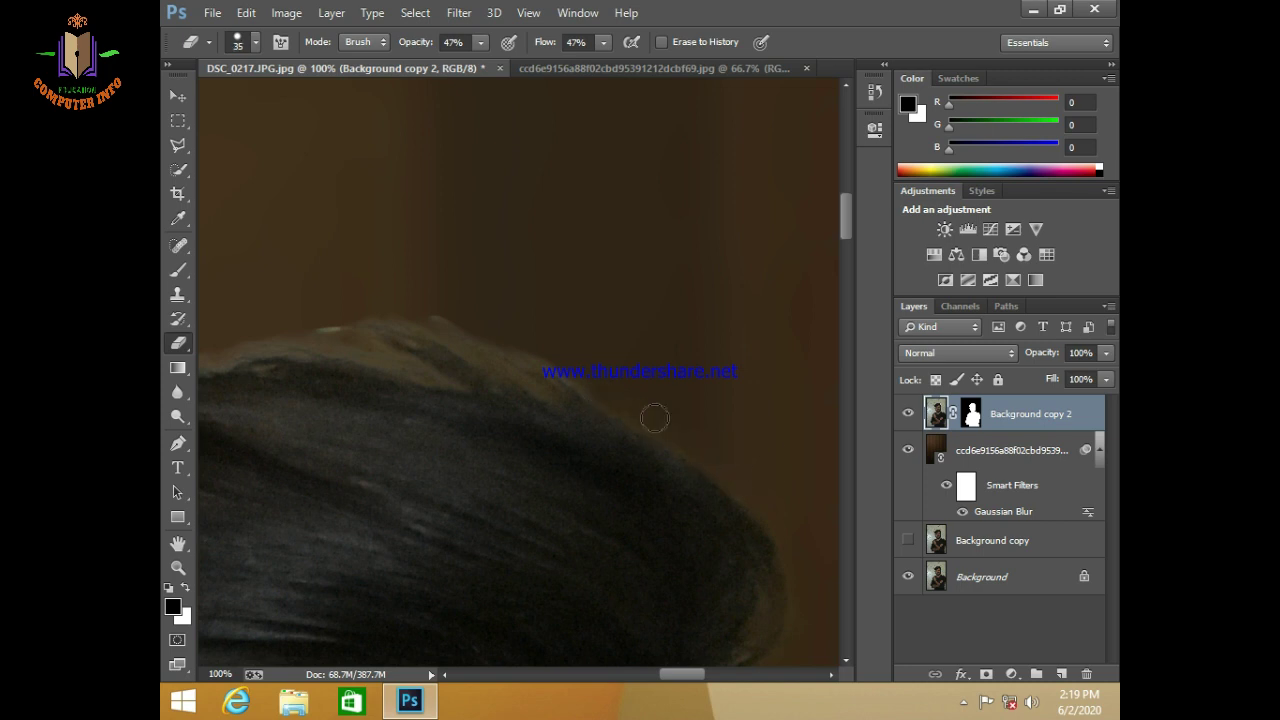
key("bracketright")
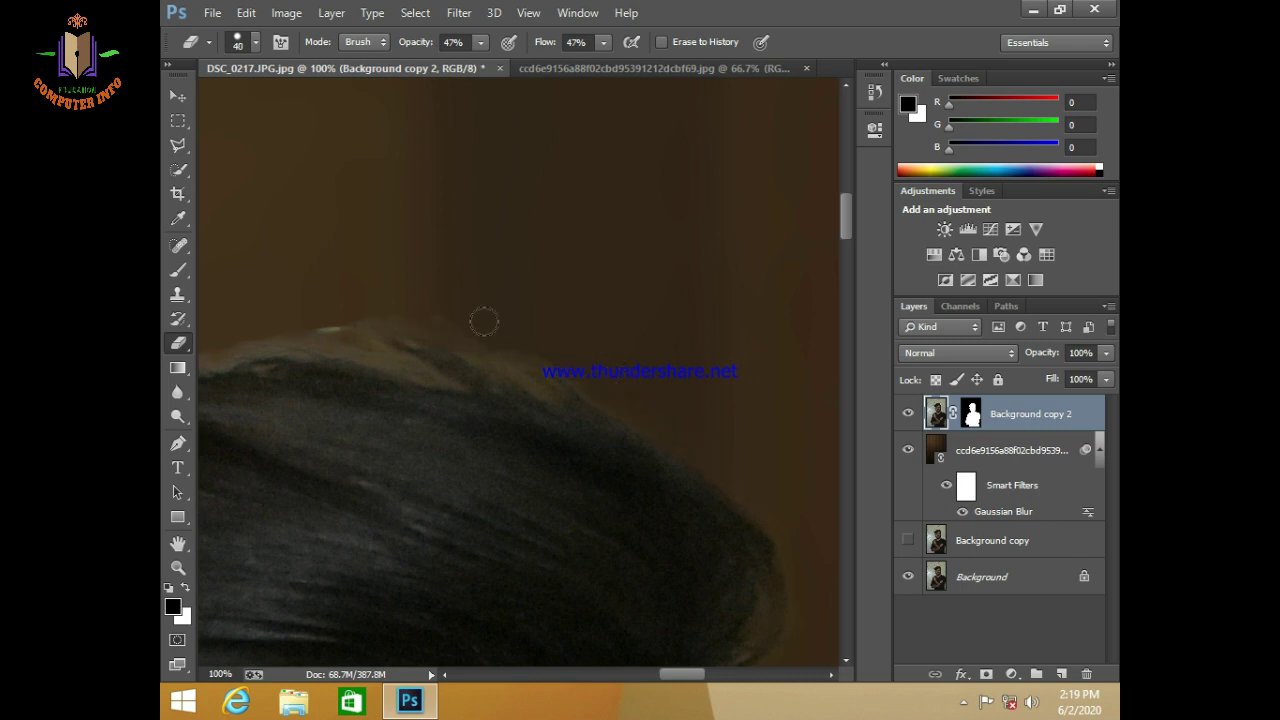
key("bracketright")
key("bracketleft")
Step: Continue blending the top of the hair into the blurred background with a 25–40 eraser
key("bracketright")
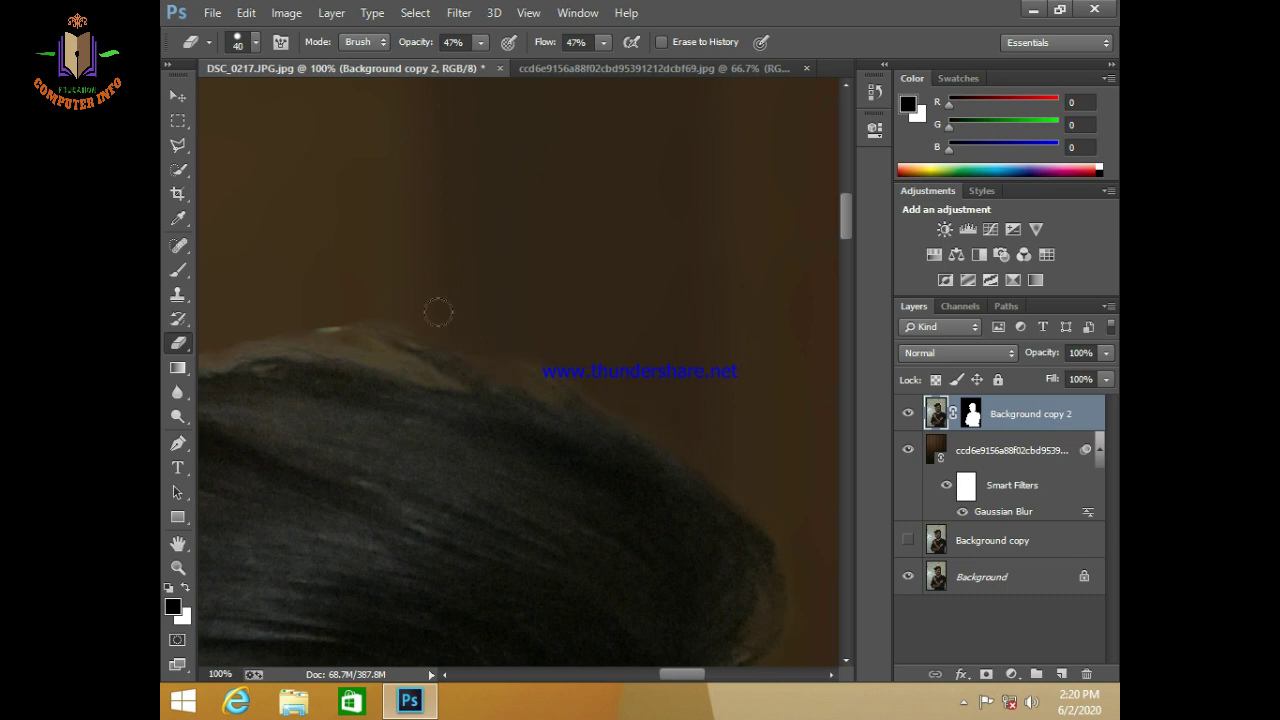
key("bracketleft")
key("bracketleft")
key("bracketright")
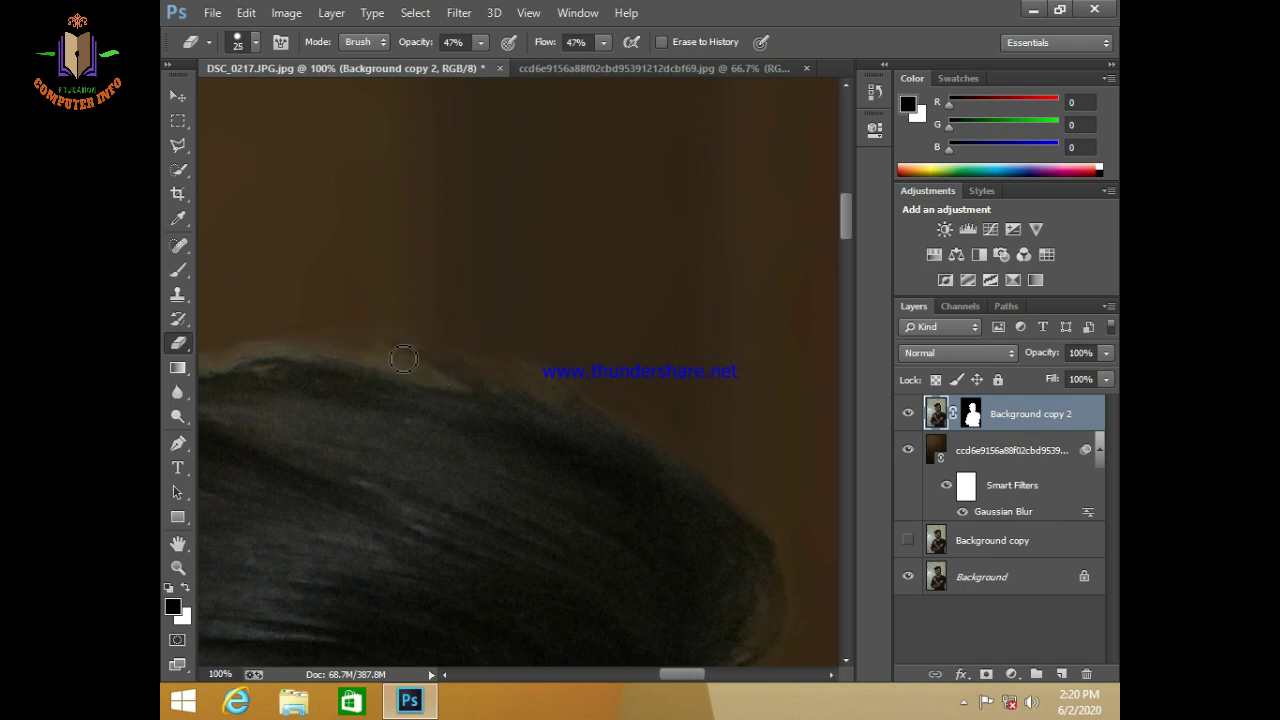
key("bracketright")
left_click_drag(363, 377, 571, 383)
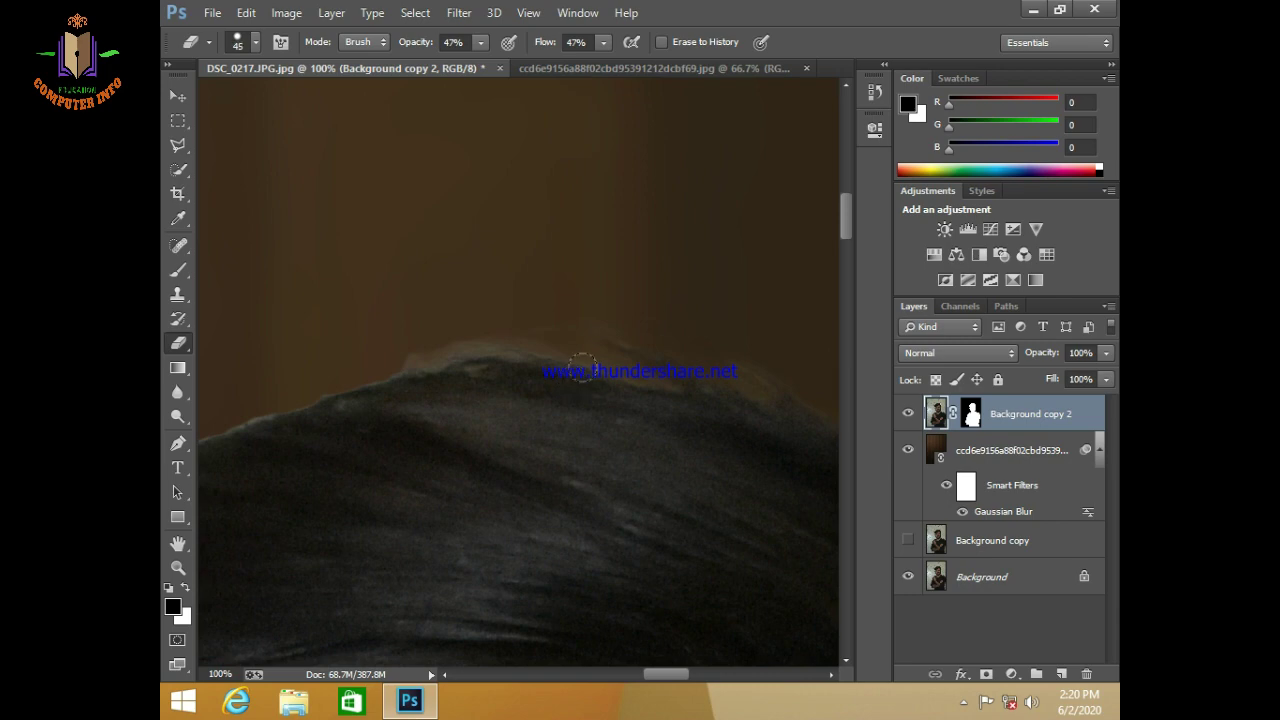
key("bracketleft")
key("bracketright")
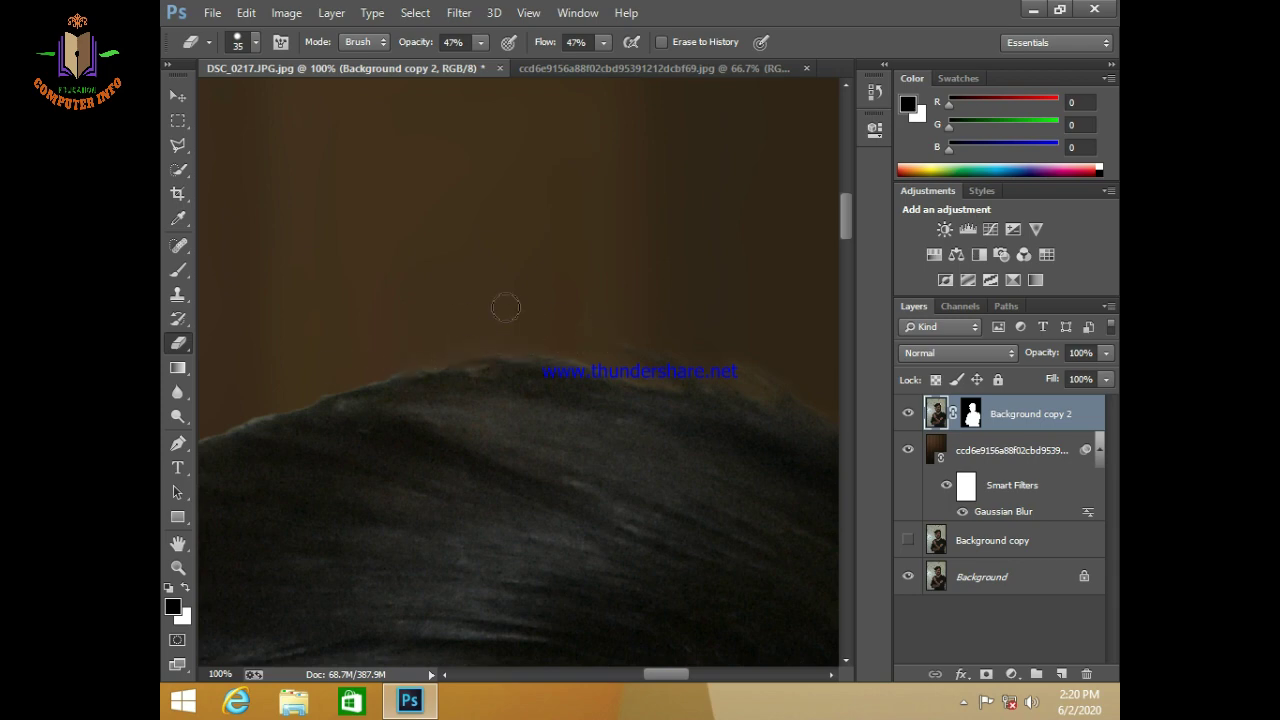
key("bracketright")
left_click_drag(358, 430, 657, 305)
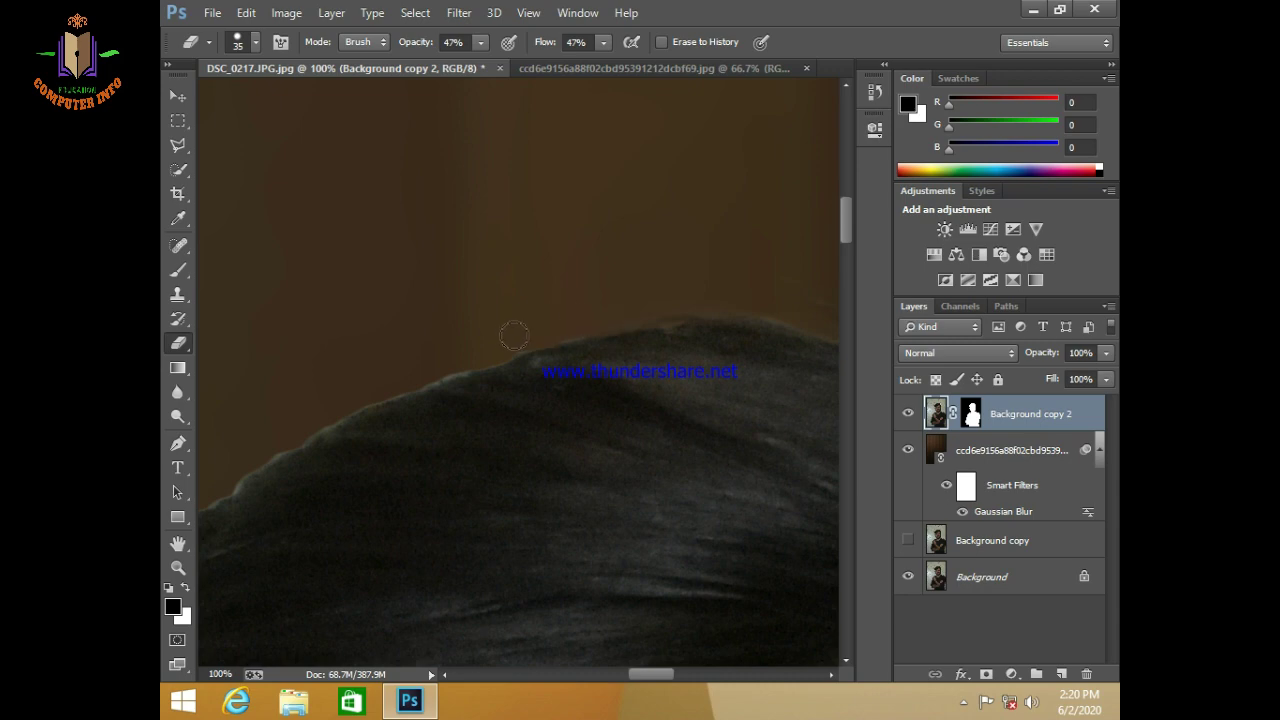
left_click_drag(430, 375, 410, 362)
Step: Zoom in and finely erase the pale fringe on the hair's side with an 8 px eraser
scroll(412, 372, "up", 1)
scroll(421, 361, "up", 1)
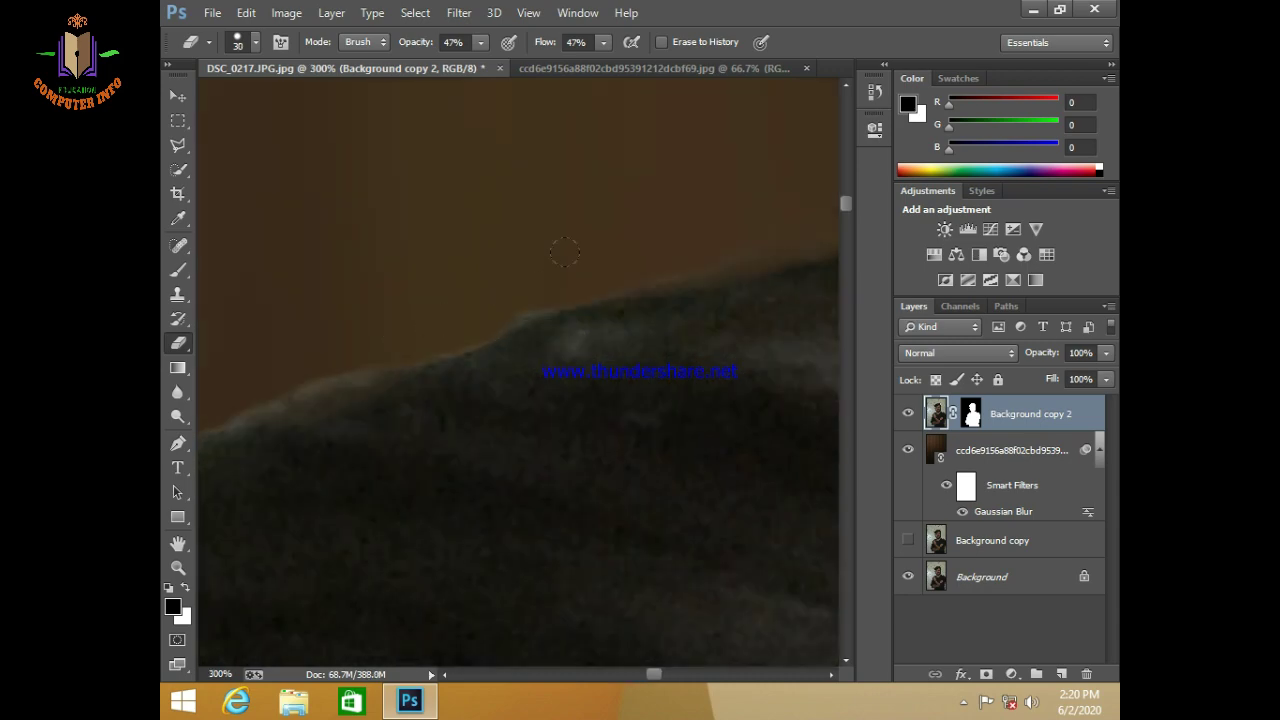
key("bracketleft")
left_click_drag(354, 371, 777, 299)
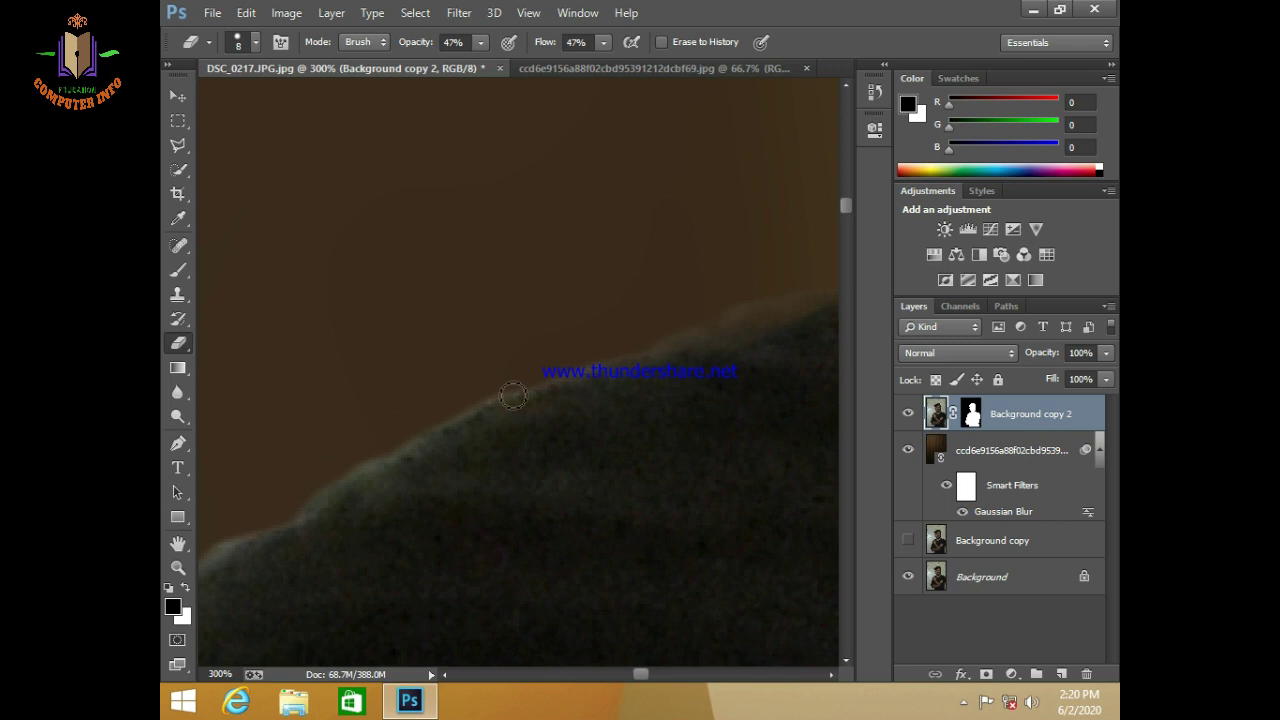
left_click_drag(433, 433, 245, 536)
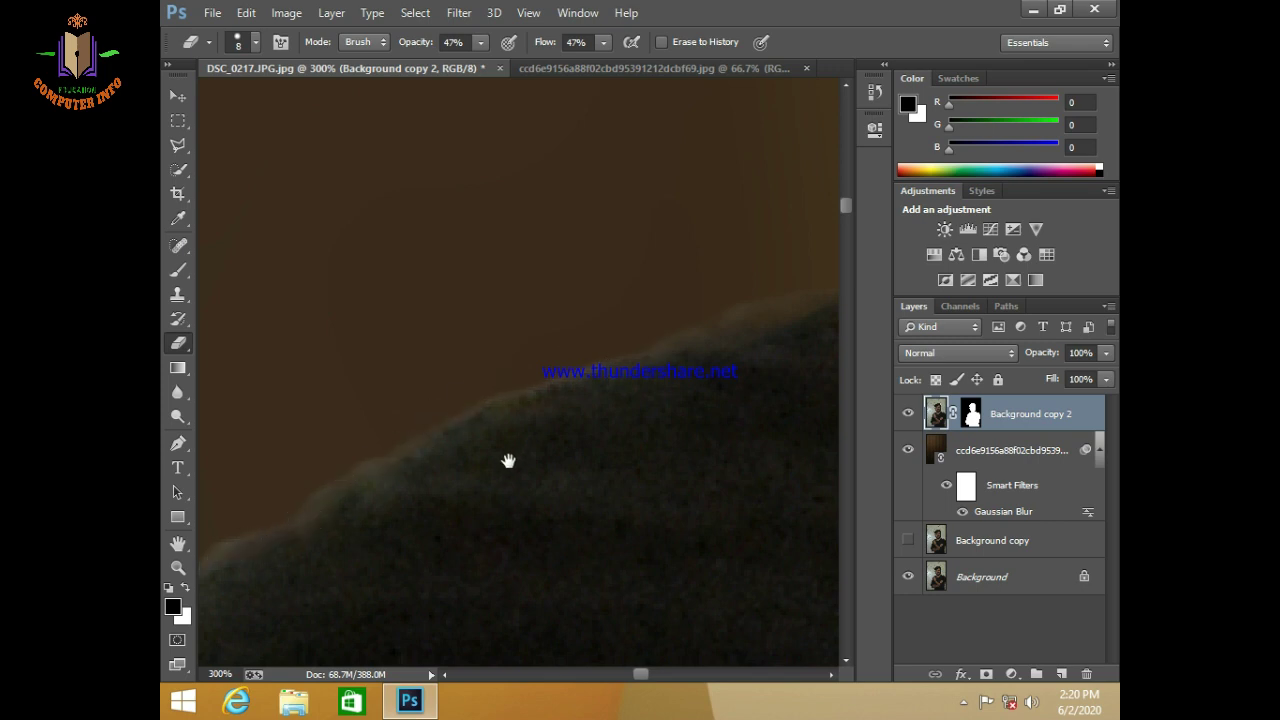
left_click_drag(508, 457, 548, 445)
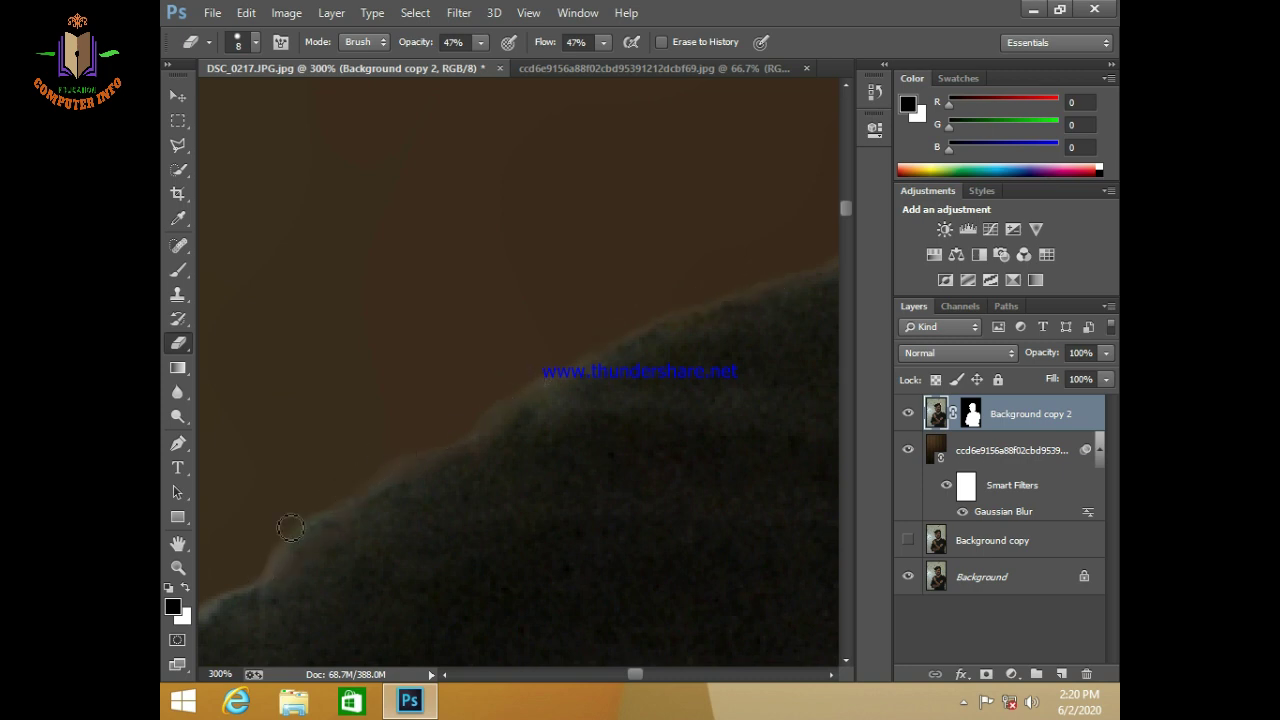
left_click_drag(500, 429, 846, 200)
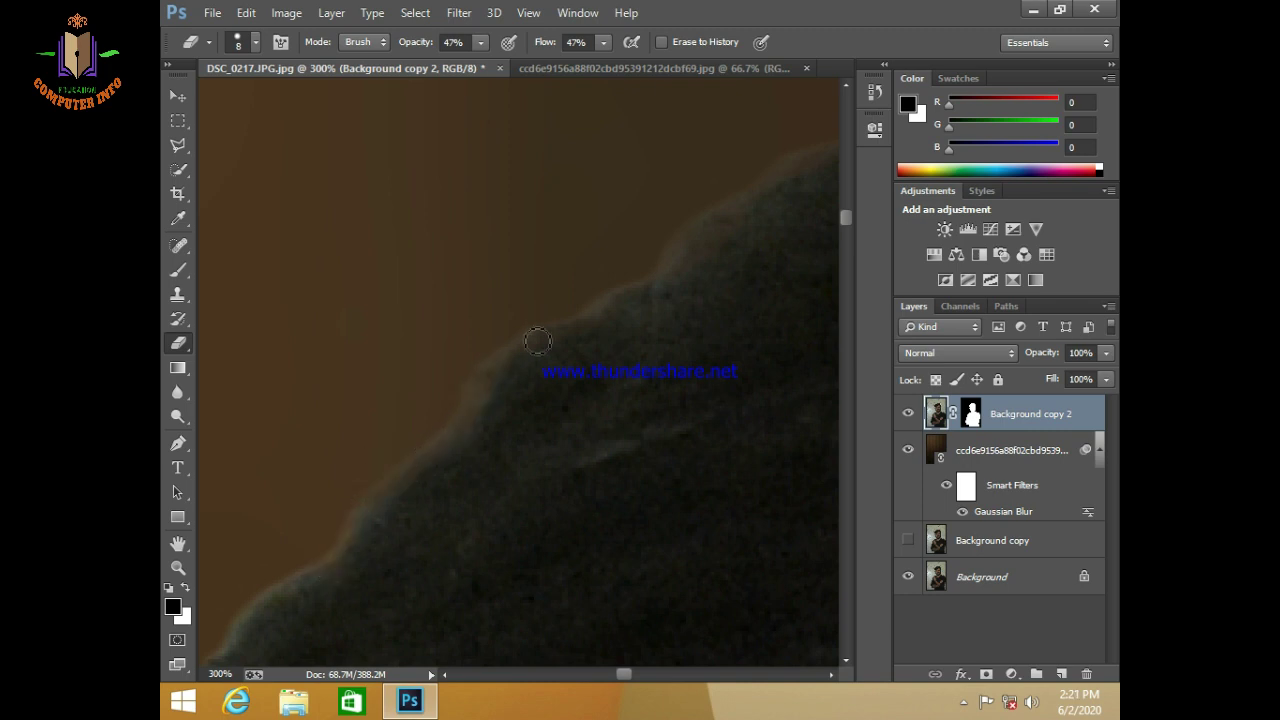
mouse_move(421, 461)
left_mouse_down()
mouse_move(674, 277)
mouse_move(414, 351)
left_mouse_up()
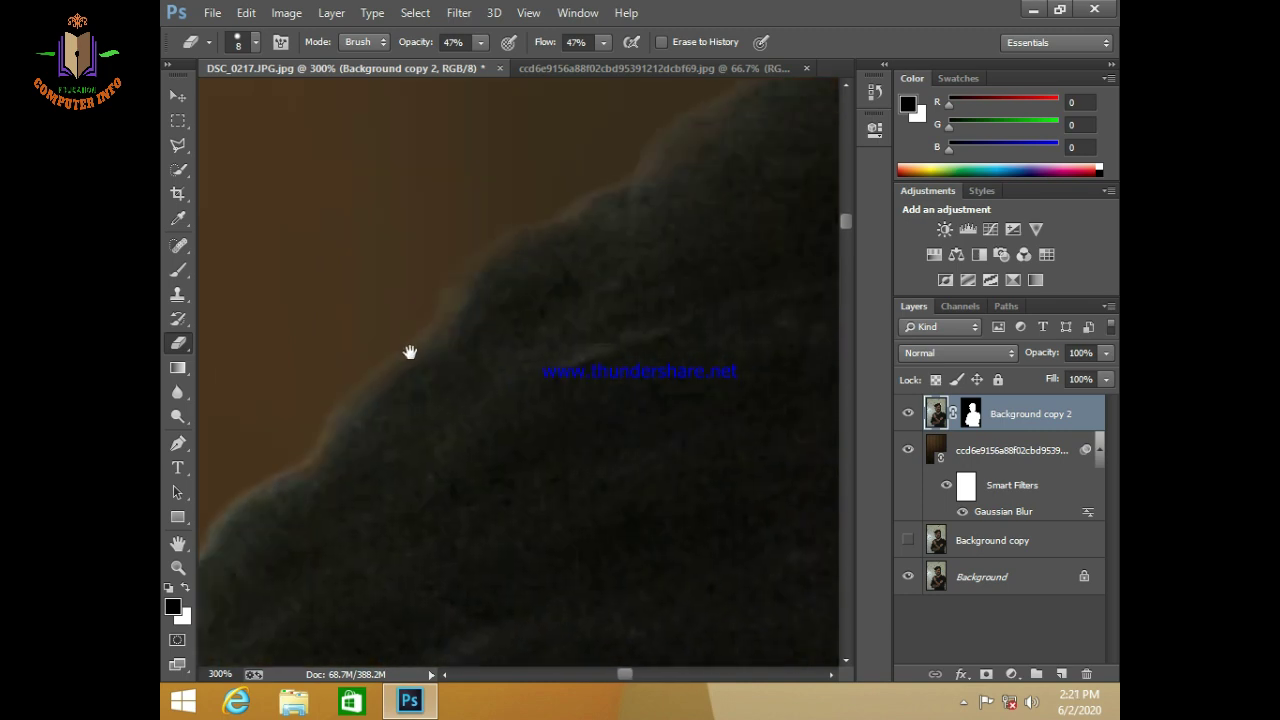
Step: Erase the remaining light fringe further down the hair edge with a 10 px eraser
key("bracketright")
key("bracketright")
left_click_drag(342, 456, 645, 218)
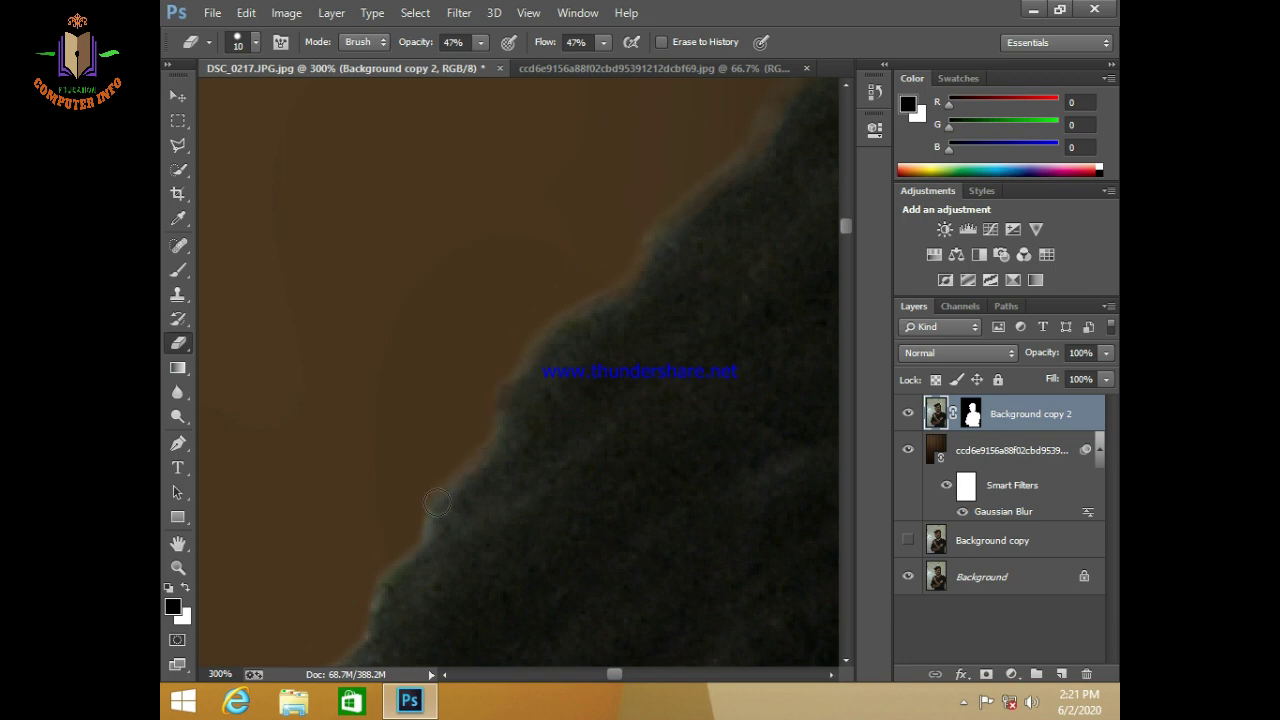
mouse_move(362, 617)
left_mouse_down()
mouse_move(543, 357)
mouse_move(677, 200)
left_mouse_up()
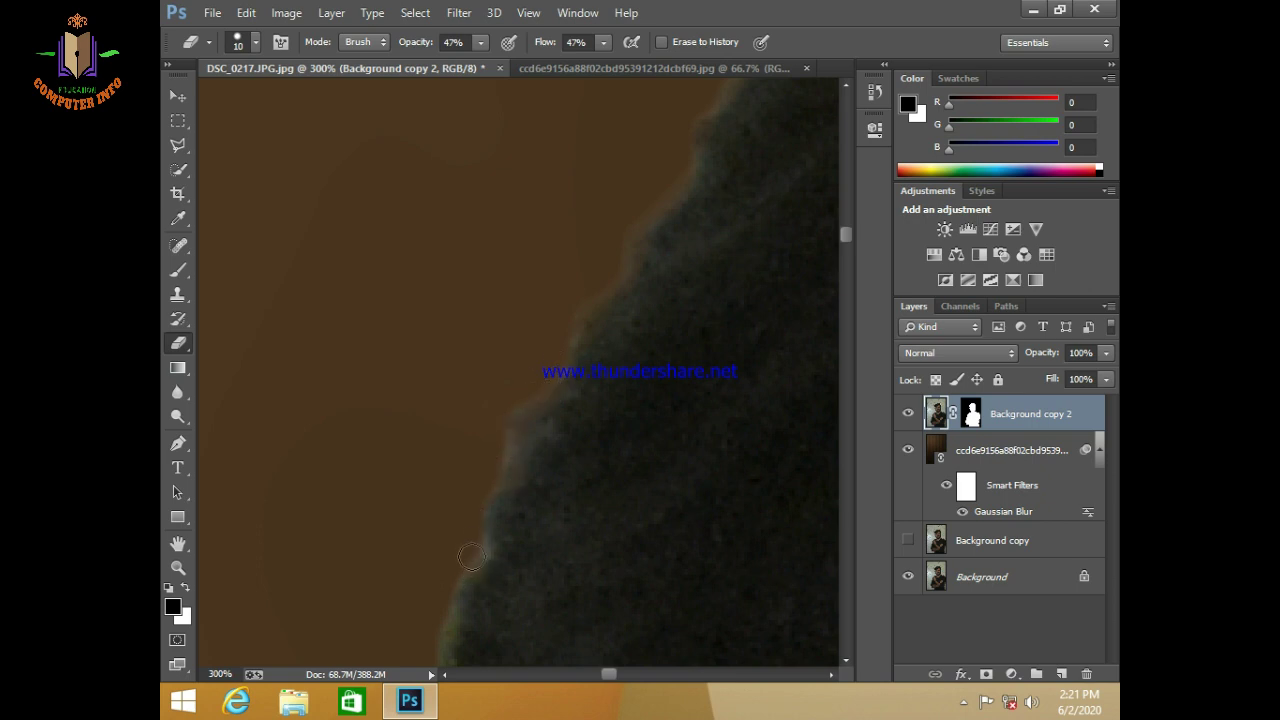
mouse_move(478, 588)
left_mouse_down()
mouse_move(620, 229)
mouse_move(591, 277)
left_mouse_up()
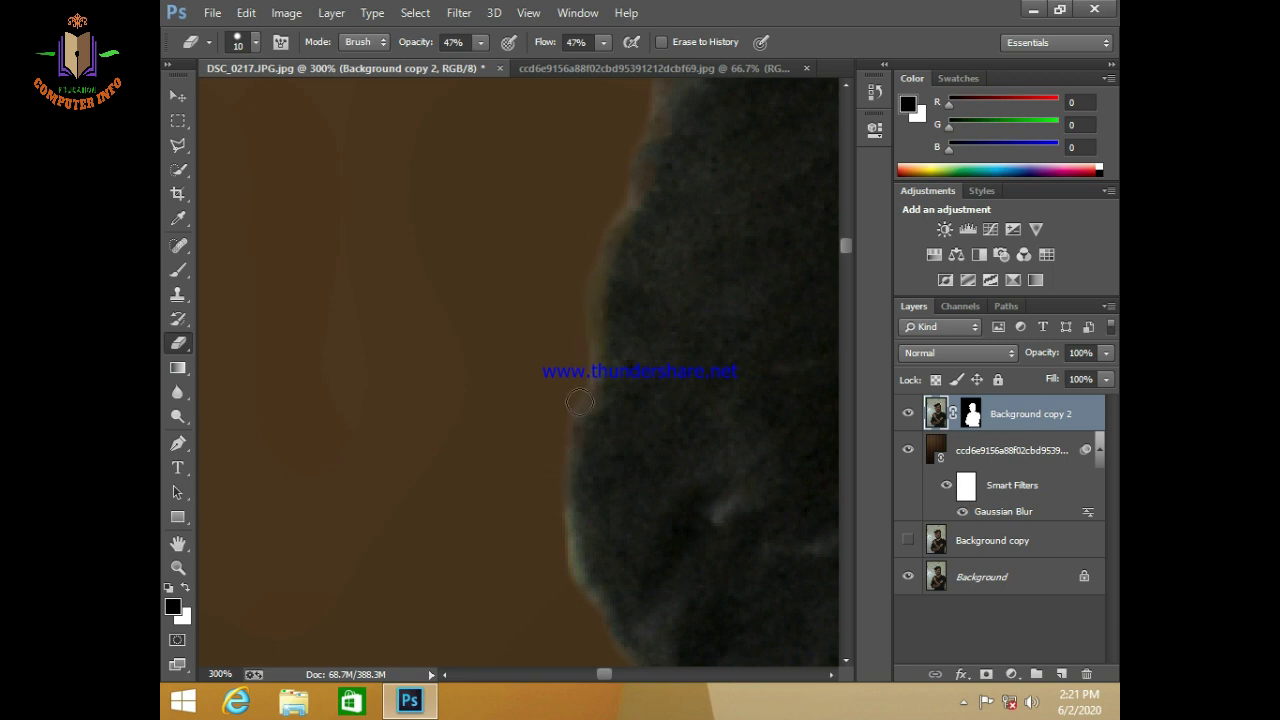
scroll(589, 246, "down", 2)
scroll(608, 220, "down", 2)
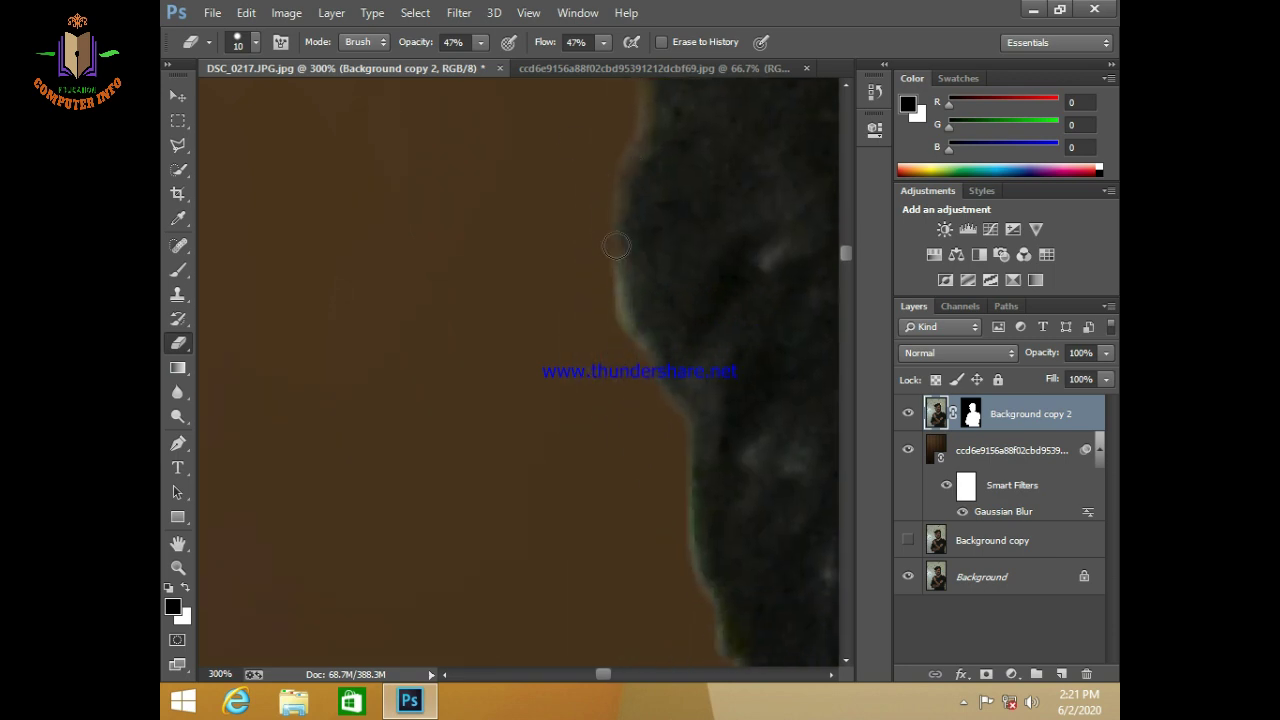
left_click_drag(615, 246, 636, 348)
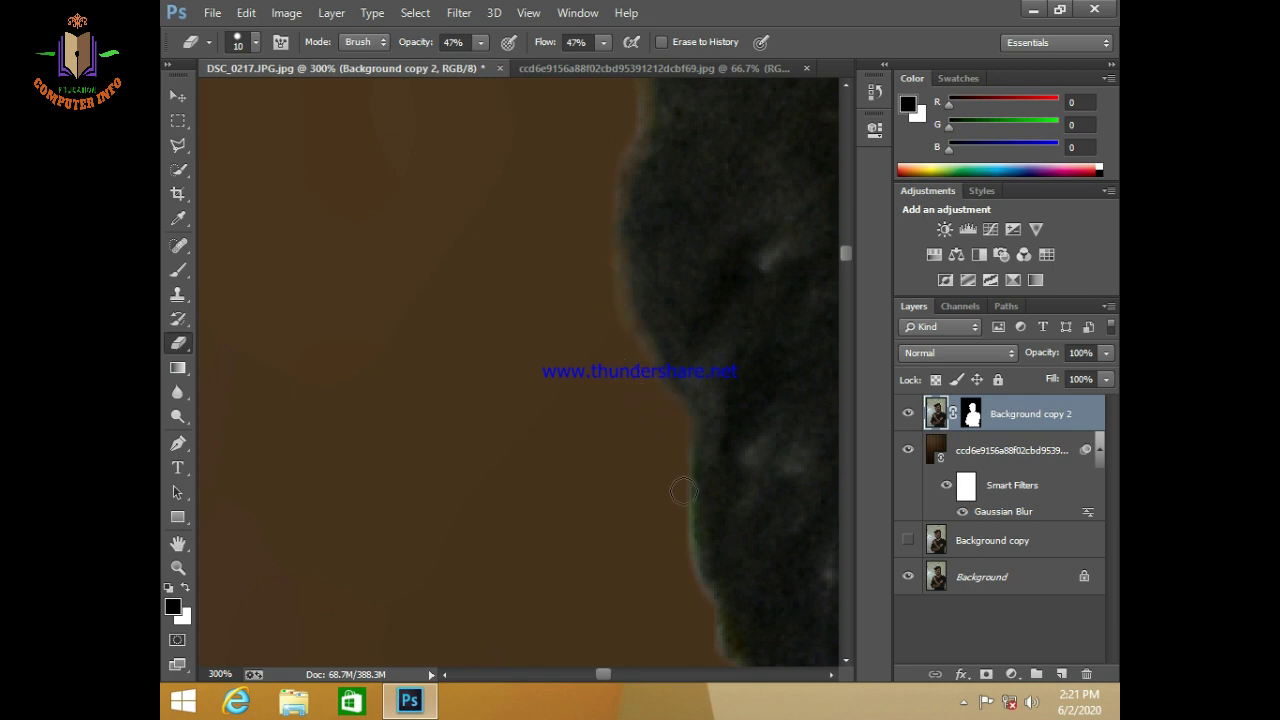
left_click_drag(681, 465, 689, 536)
mouse_move(701, 594)
left_mouse_down()
mouse_move(735, 655)
mouse_move(545, 211)
left_mouse_up()
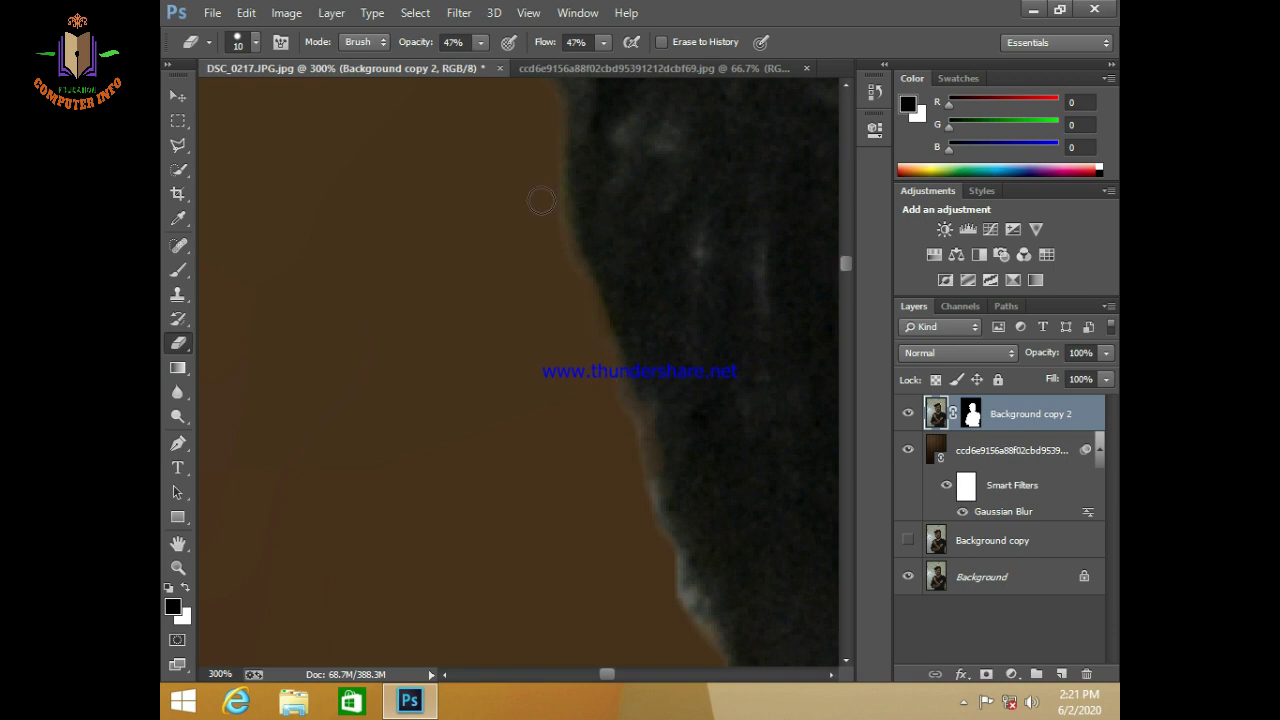
Step: Erase the halo beside the hair with a 9 px eraser, undoing the overdone stroke
left_click_drag(541, 201, 488, 141)
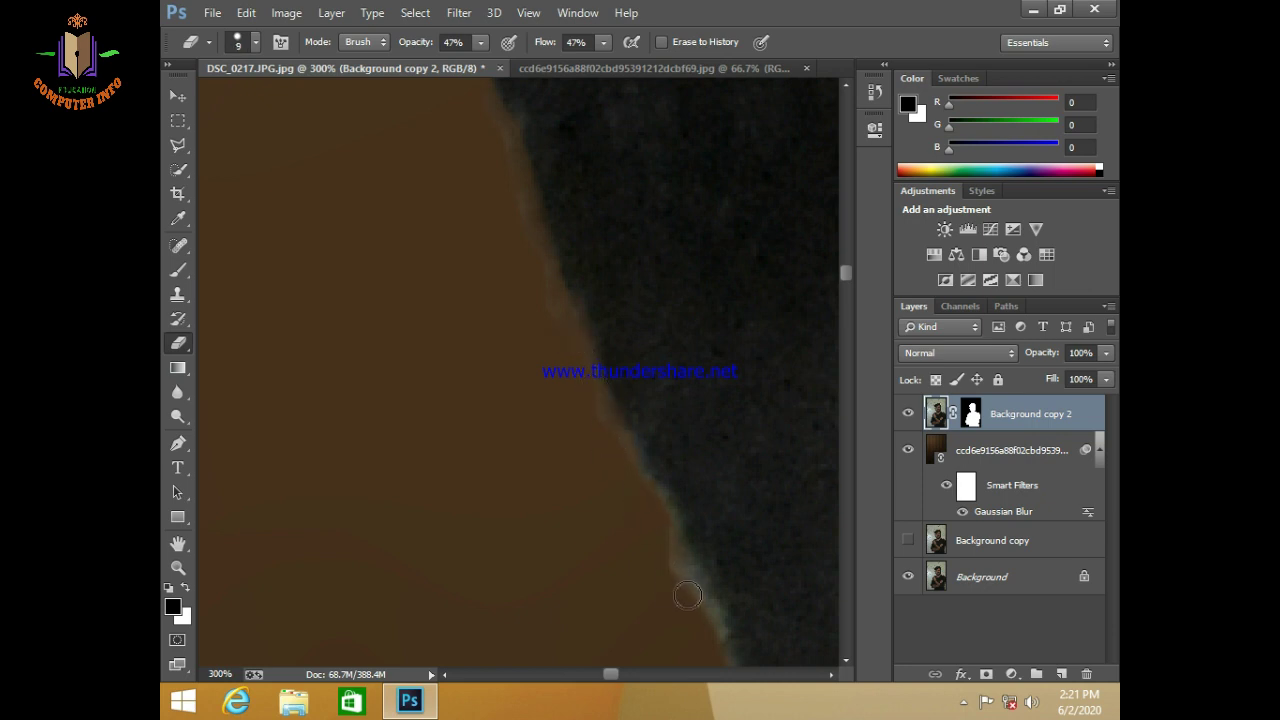
mouse_move(669, 516)
left_mouse_down()
mouse_move(520, 130)
mouse_move(560, 213)
left_mouse_up()
key("bracketleft")
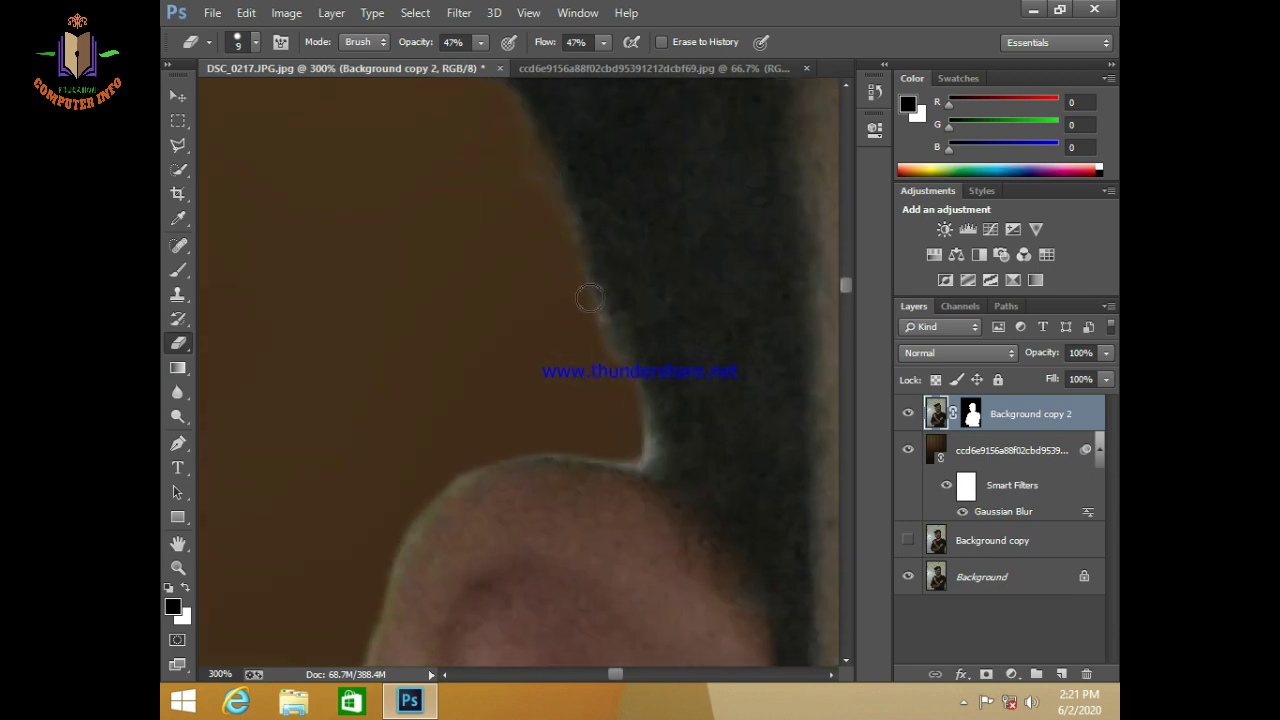
left_click_drag(589, 298, 651, 480)
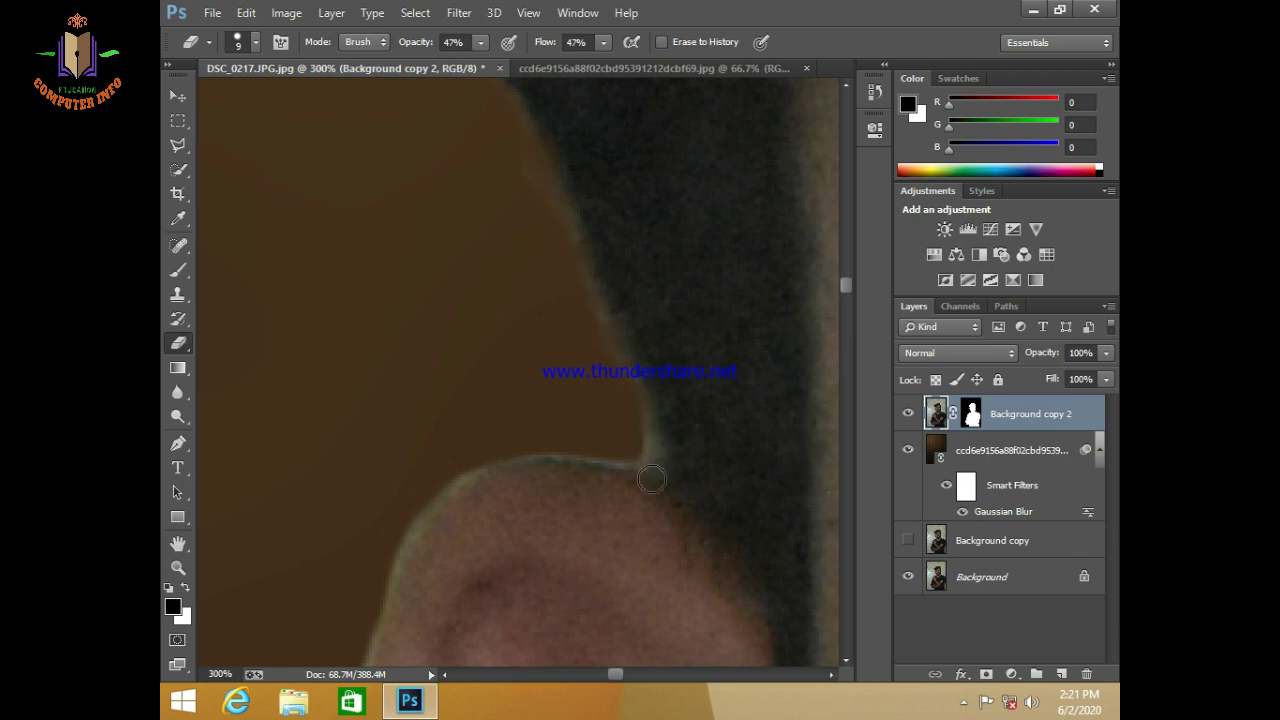
left_click(246, 12)
left_click(297, 50)
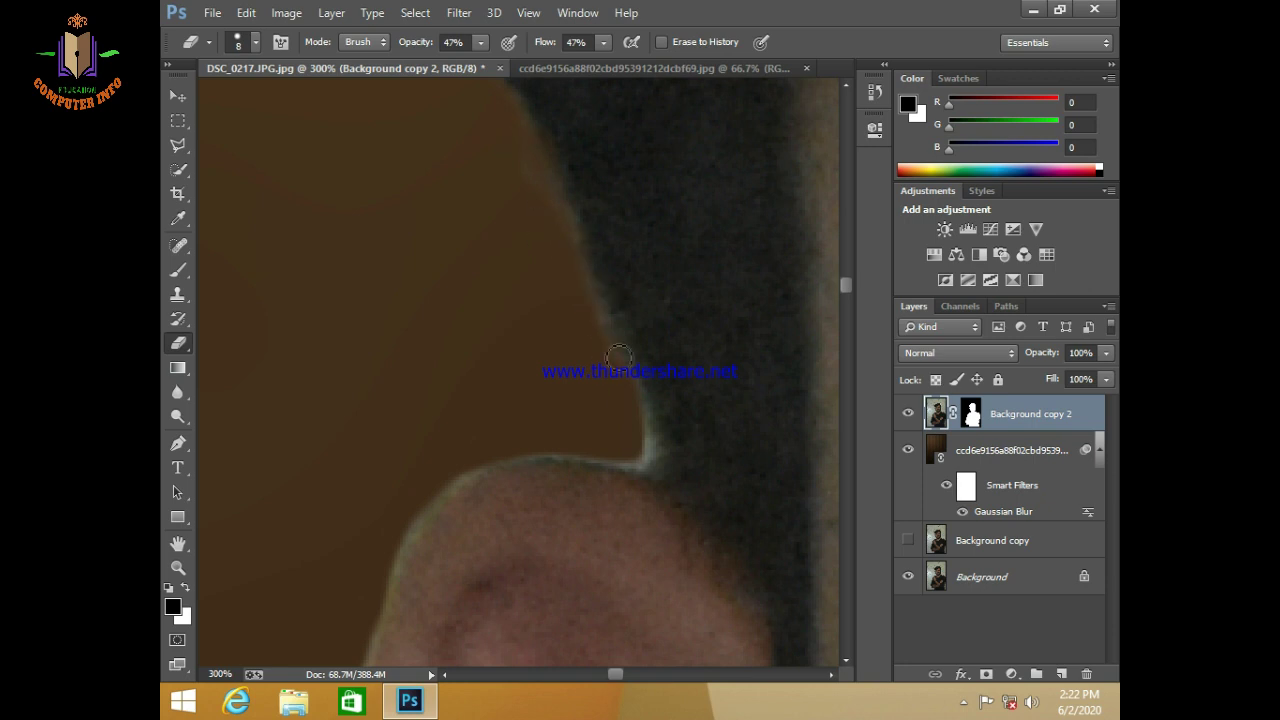
Step: Soften the light edge along the shoulder with an 8 px eraser
key("bracketleft")
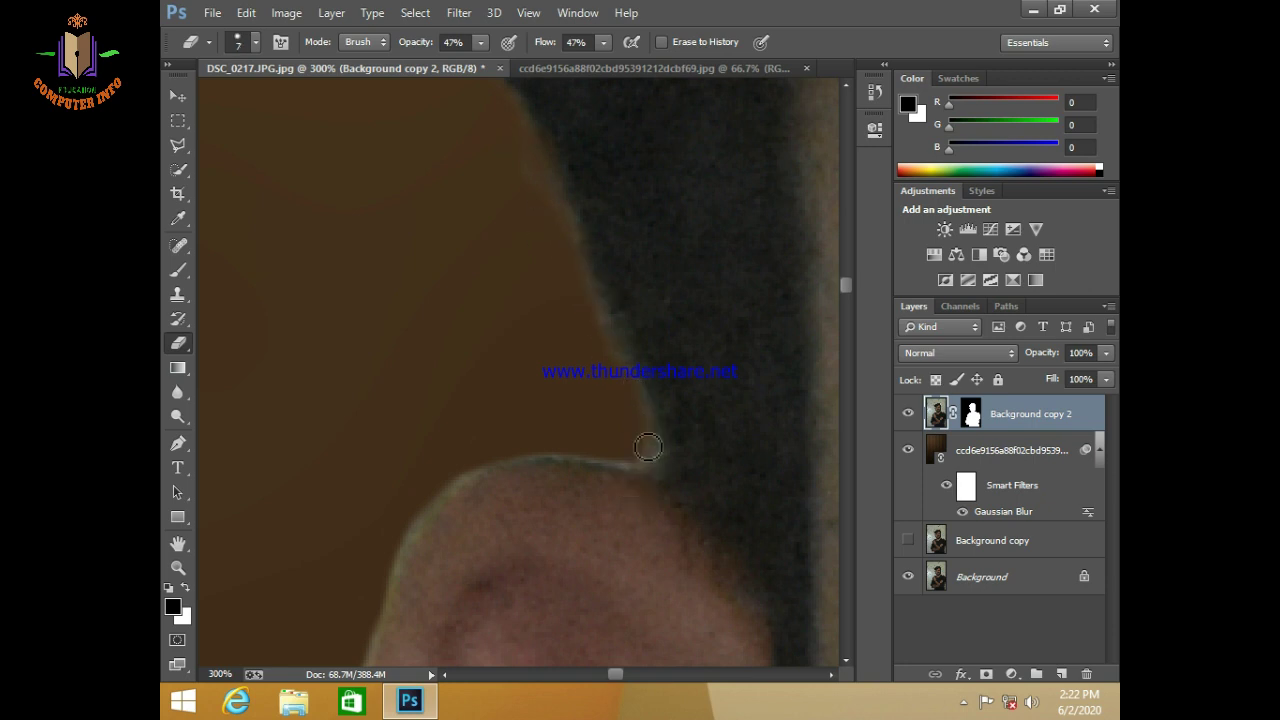
key("bracketright")
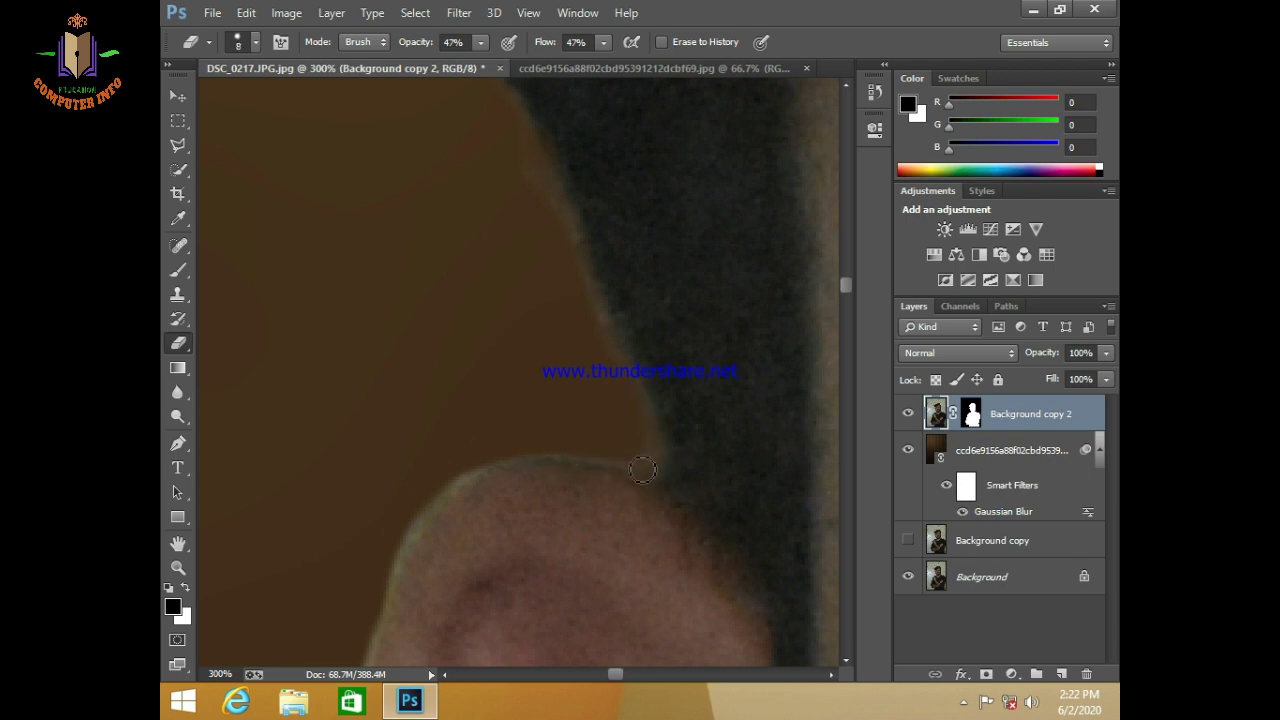
left_click_drag(470, 470, 605, 457)
mouse_move(517, 537)
left_mouse_down()
mouse_move(686, 266)
mouse_move(748, 243)
left_mouse_up()
Step: Erase the light halo along the head and skin edge with a 10 px eraser
key("bracketright")
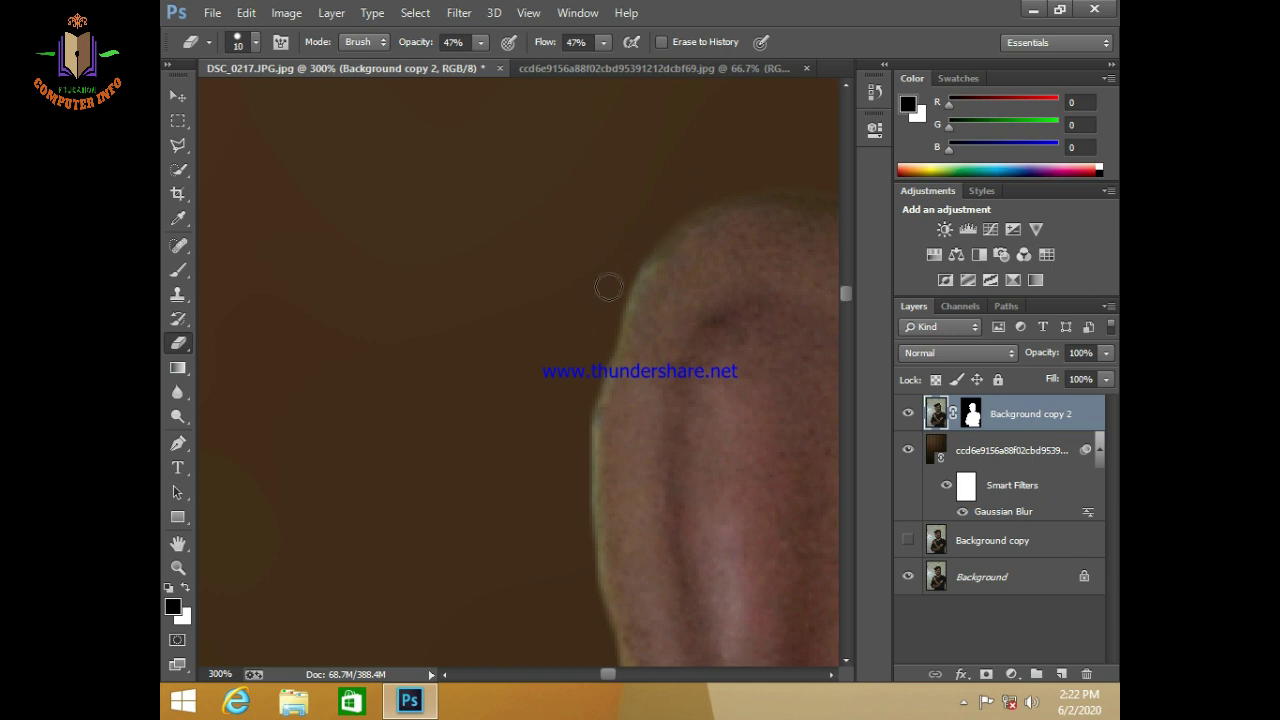
left_click_drag(609, 288, 647, 241)
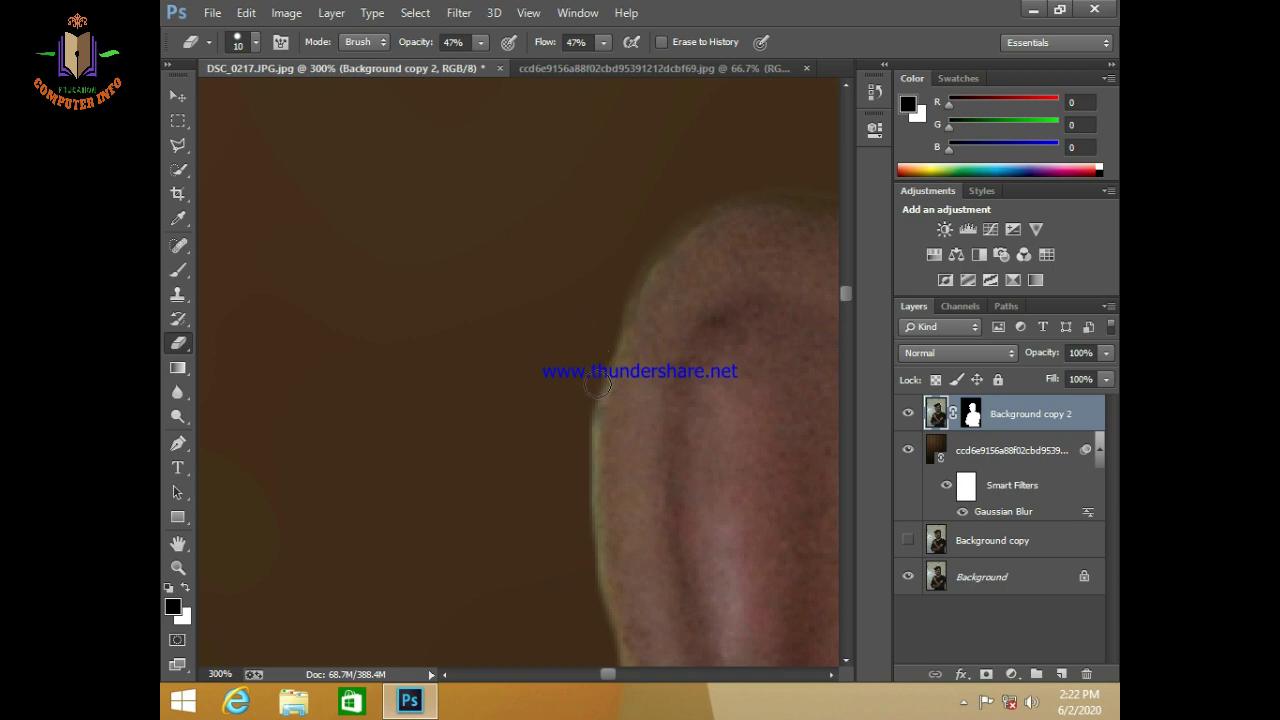
left_click_drag(581, 404, 581, 505)
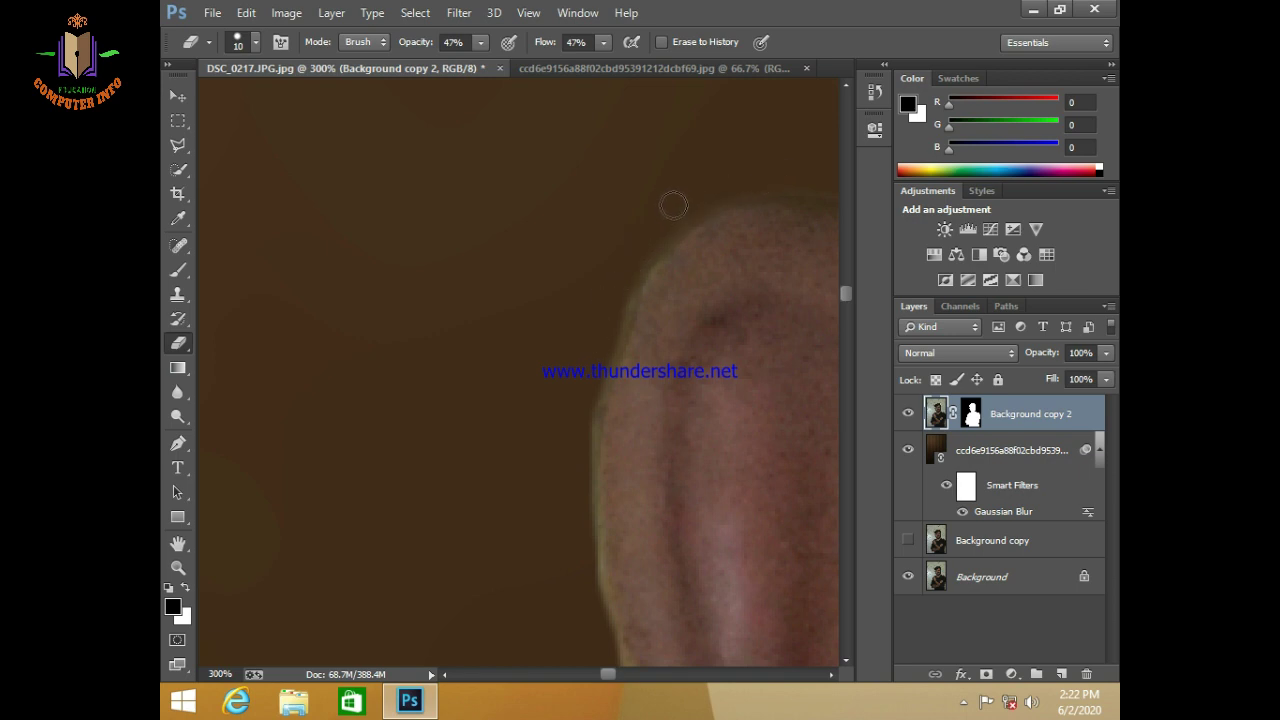
left_click_drag(627, 291, 713, 211)
mouse_move(570, 433)
left_mouse_down()
mouse_move(604, 367)
mouse_move(586, 577)
mouse_move(669, 188)
left_mouse_up()
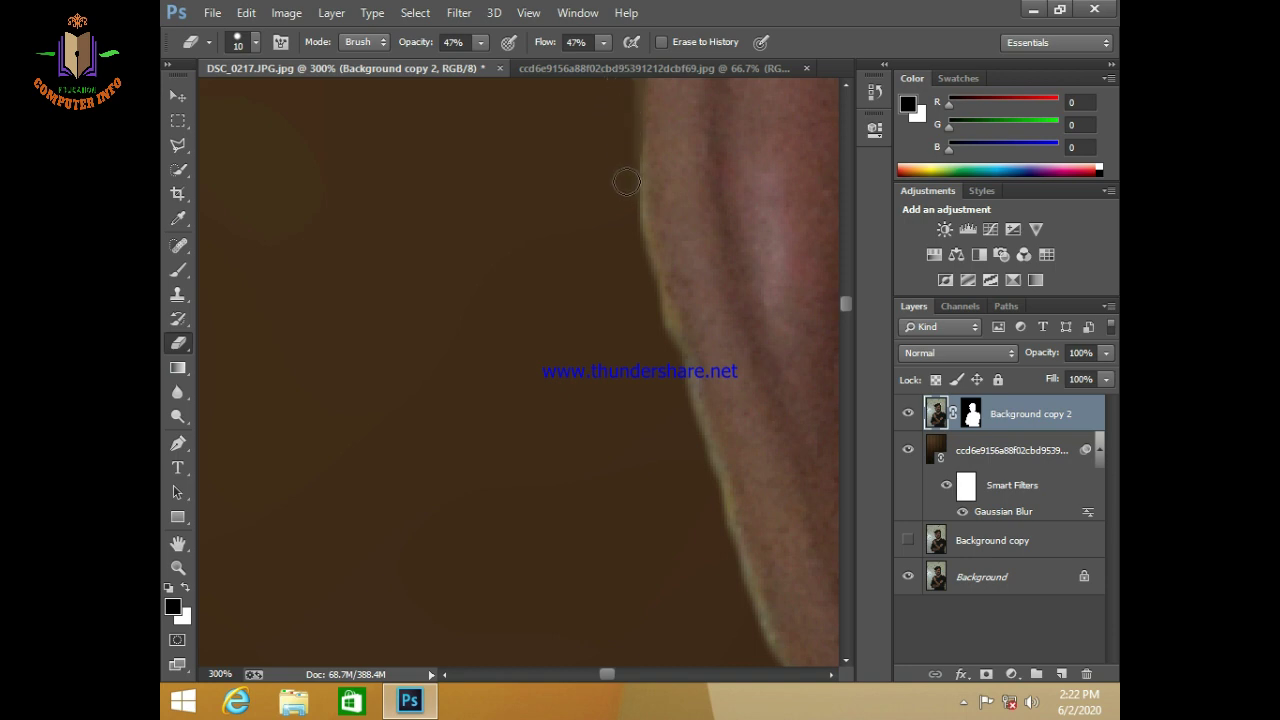
left_click_drag(626, 181, 658, 328)
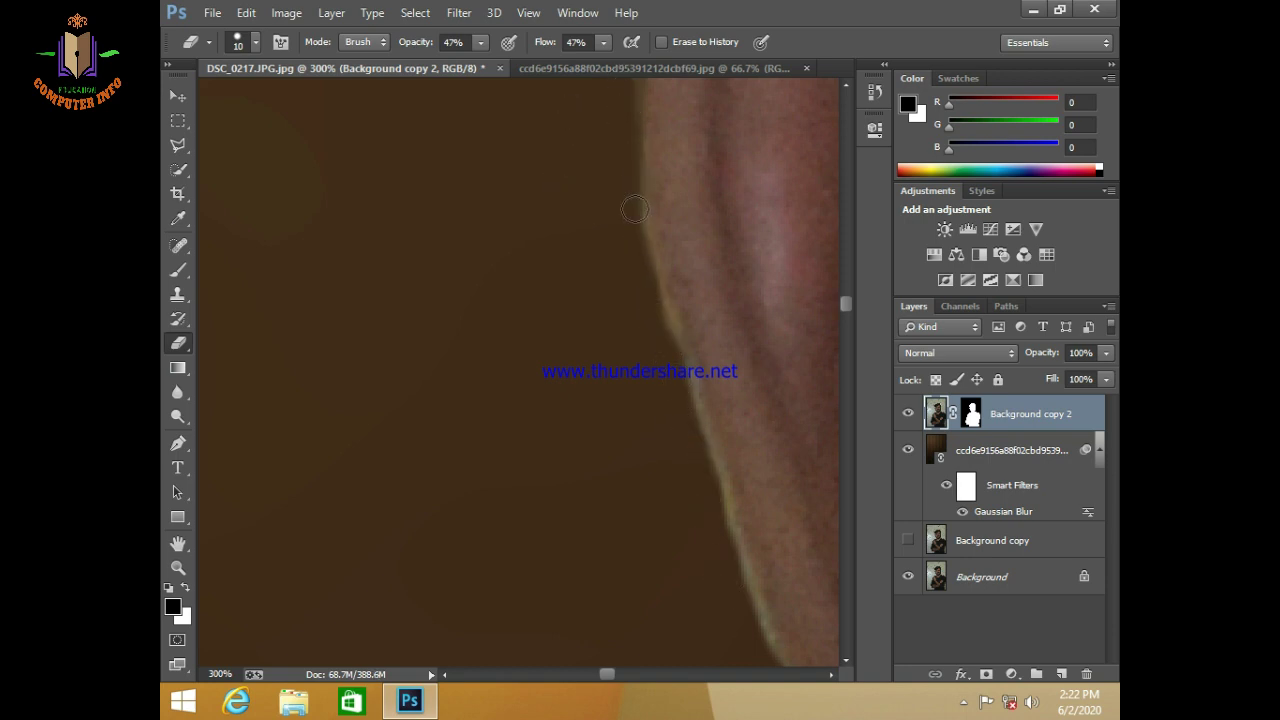
mouse_move(663, 317)
left_mouse_down()
mouse_move(720, 571)
mouse_move(770, 672)
left_mouse_up()
Step: Continue erasing the halo down the lower stretch of the skin edge
mouse_move(663, 390)
left_mouse_down()
mouse_move(500, 223)
mouse_move(478, 87)
mouse_move(650, 600)
mouse_move(705, 660)
left_mouse_up()
left_click_drag(552, 316, 640, 506)
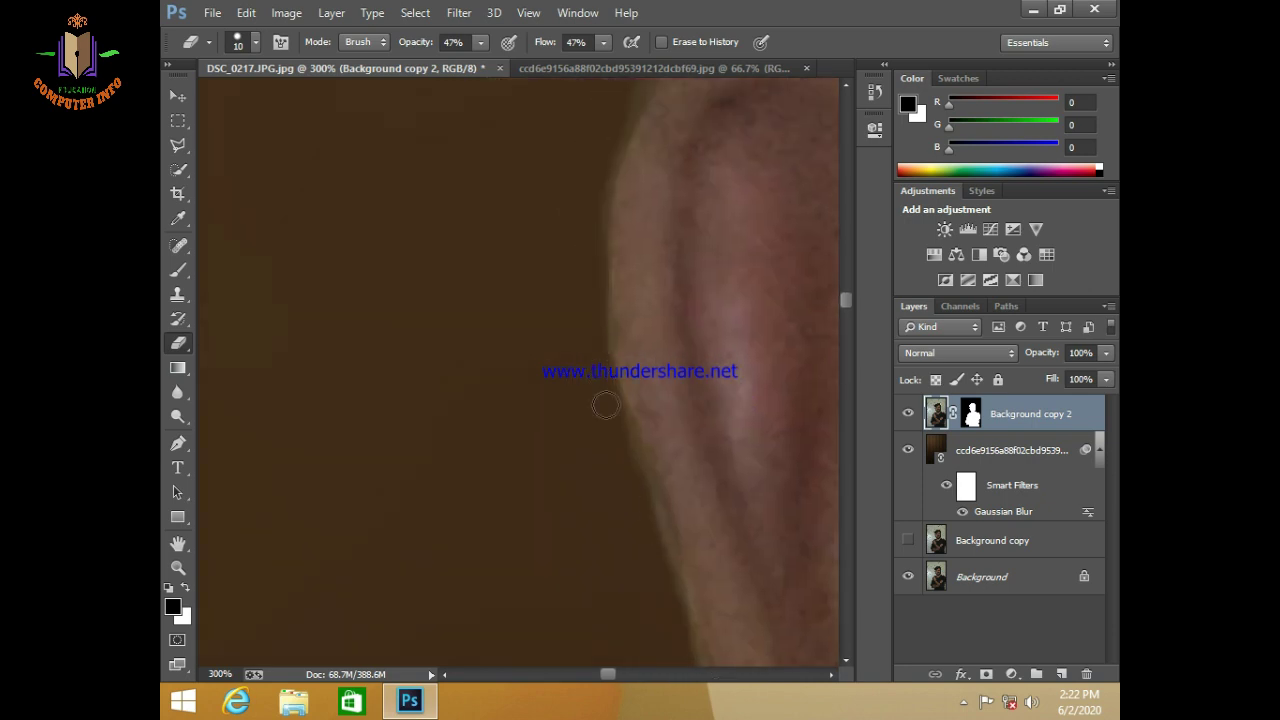
left_click_drag(596, 353, 417, 82)
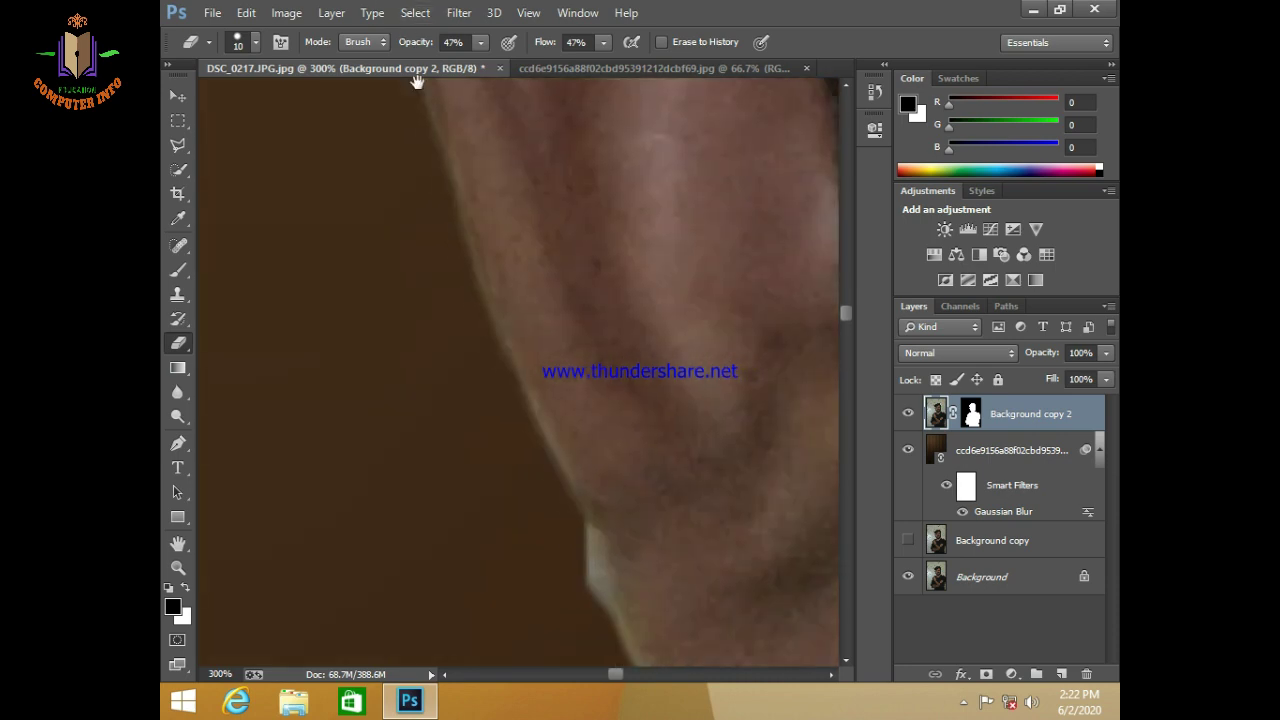
left_click_drag(481, 349, 495, 341)
left_click_drag(453, 167, 432, 79)
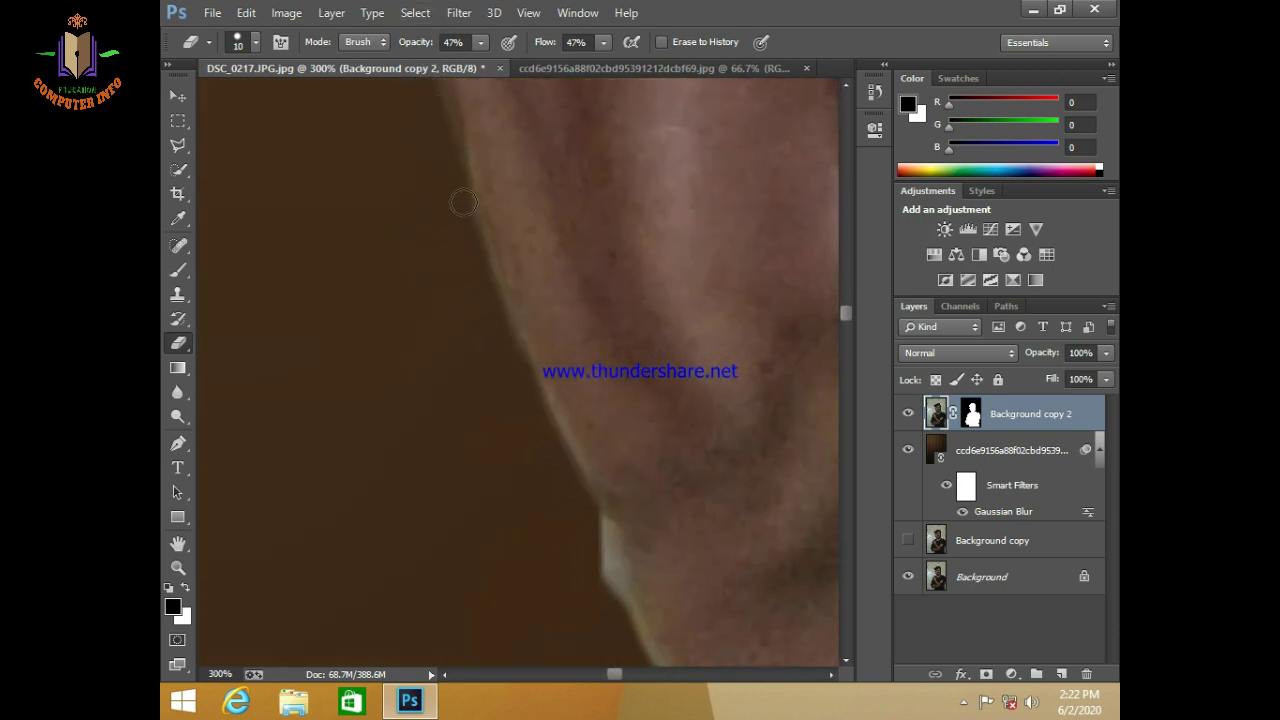
left_click_drag(463, 203, 486, 278)
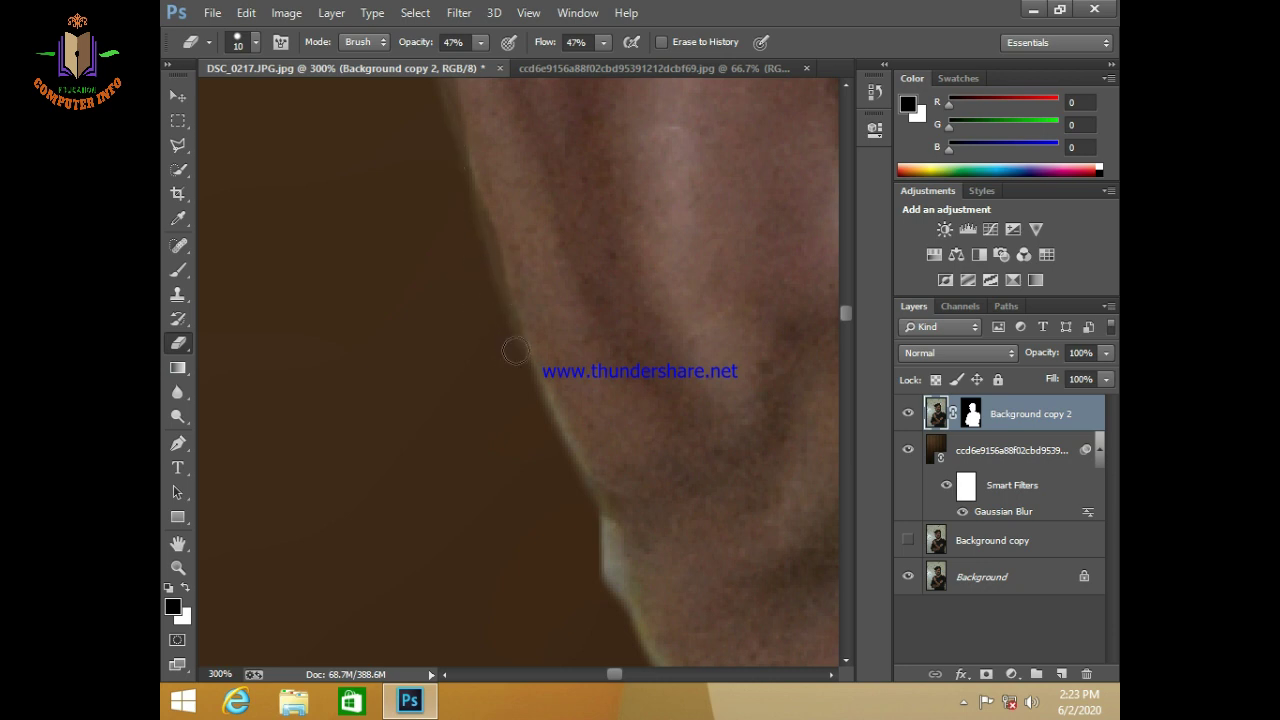
left_click_drag(567, 469, 502, 331)
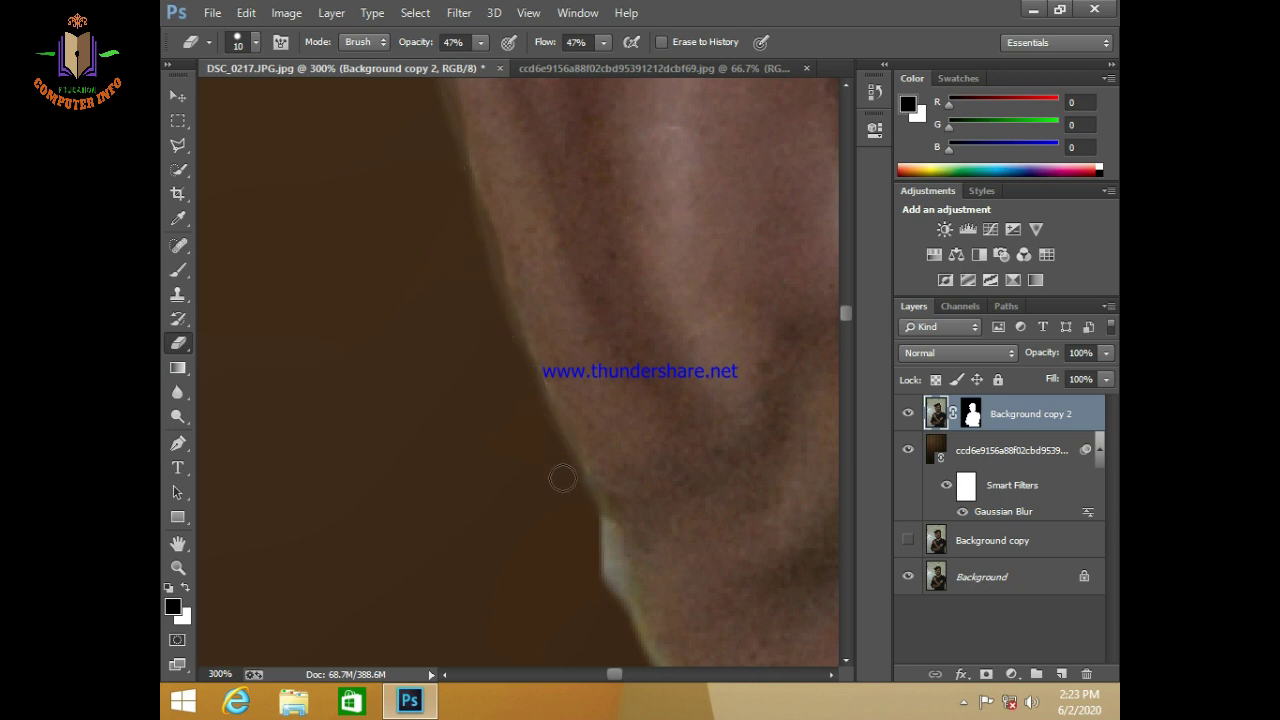
mouse_move(562, 478)
left_mouse_down()
mouse_move(582, 527)
mouse_move(508, 230)
left_mouse_up()
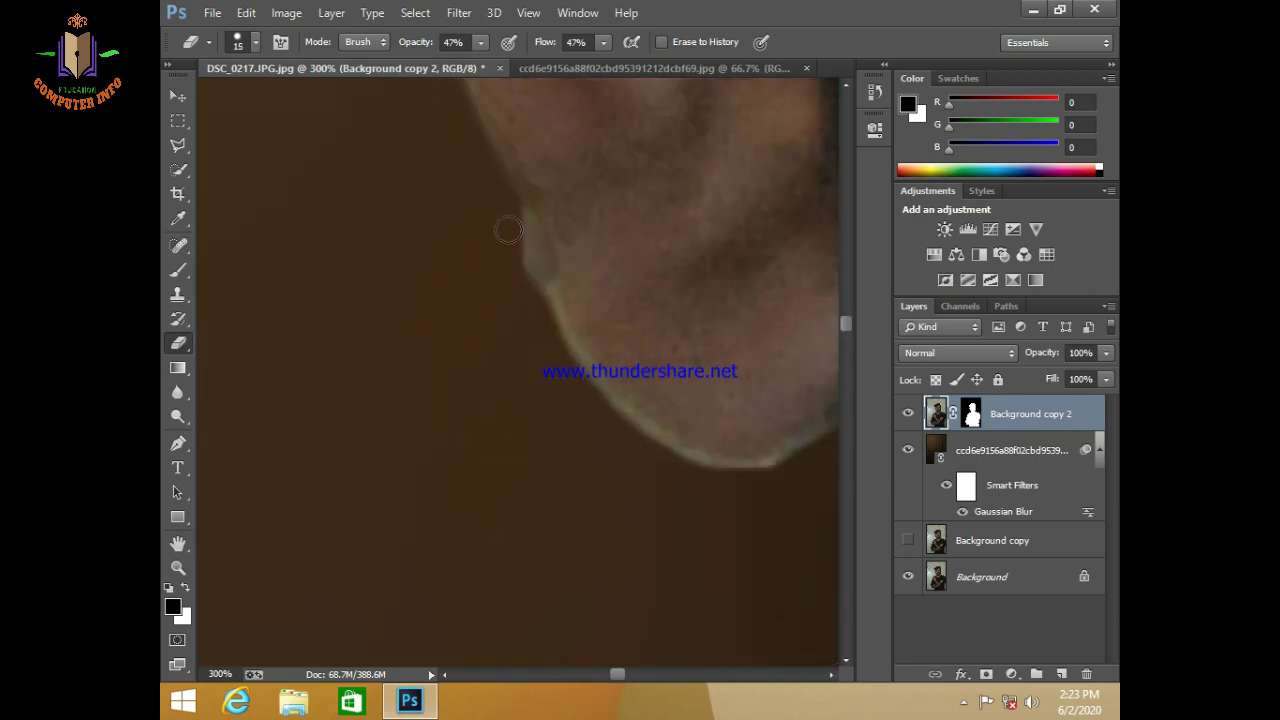
Step: Erase the light rim along and under the chin, undoing one bad stroke
left_click_drag(536, 288, 530, 228)
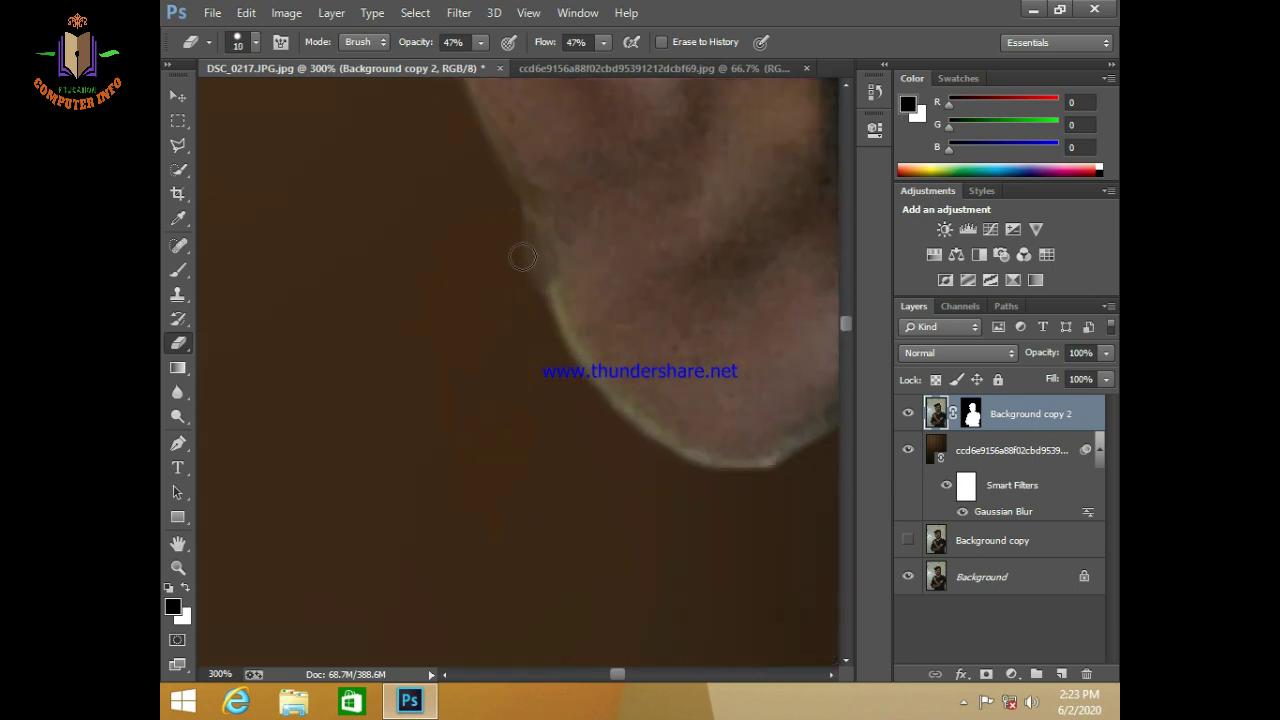
key("bracketleft")
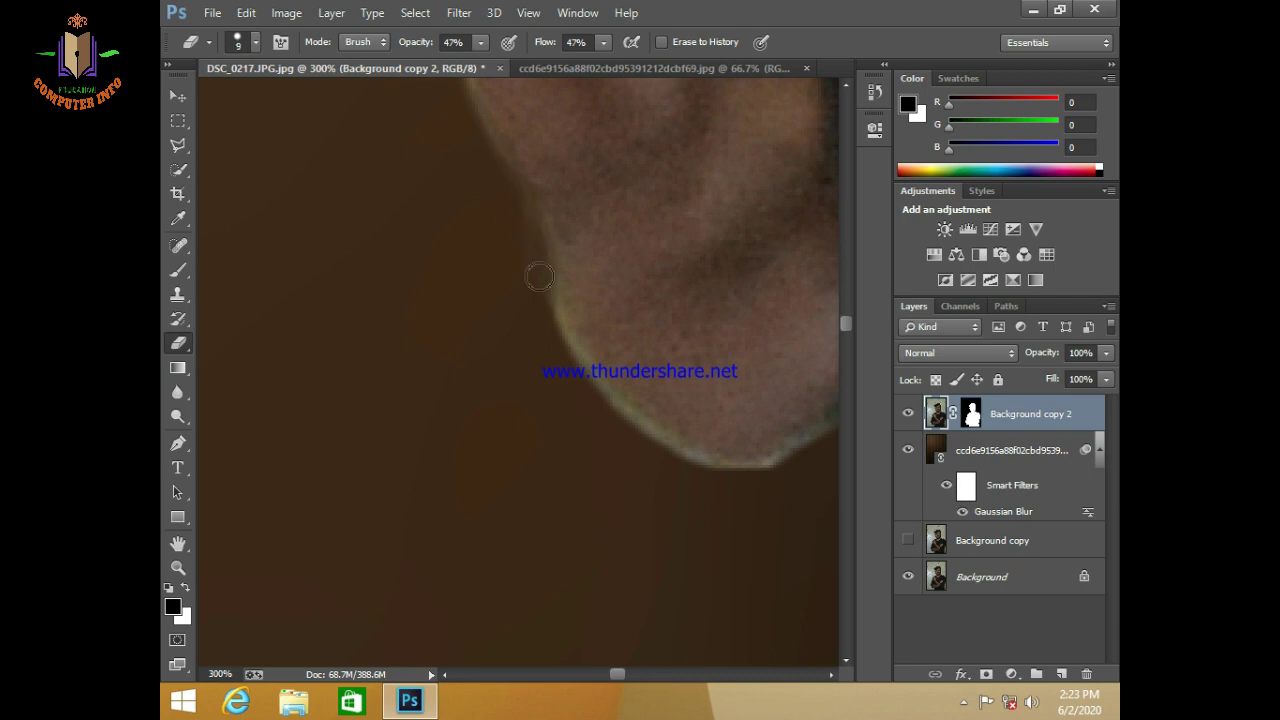
key("bracketleft")
key("bracketright")
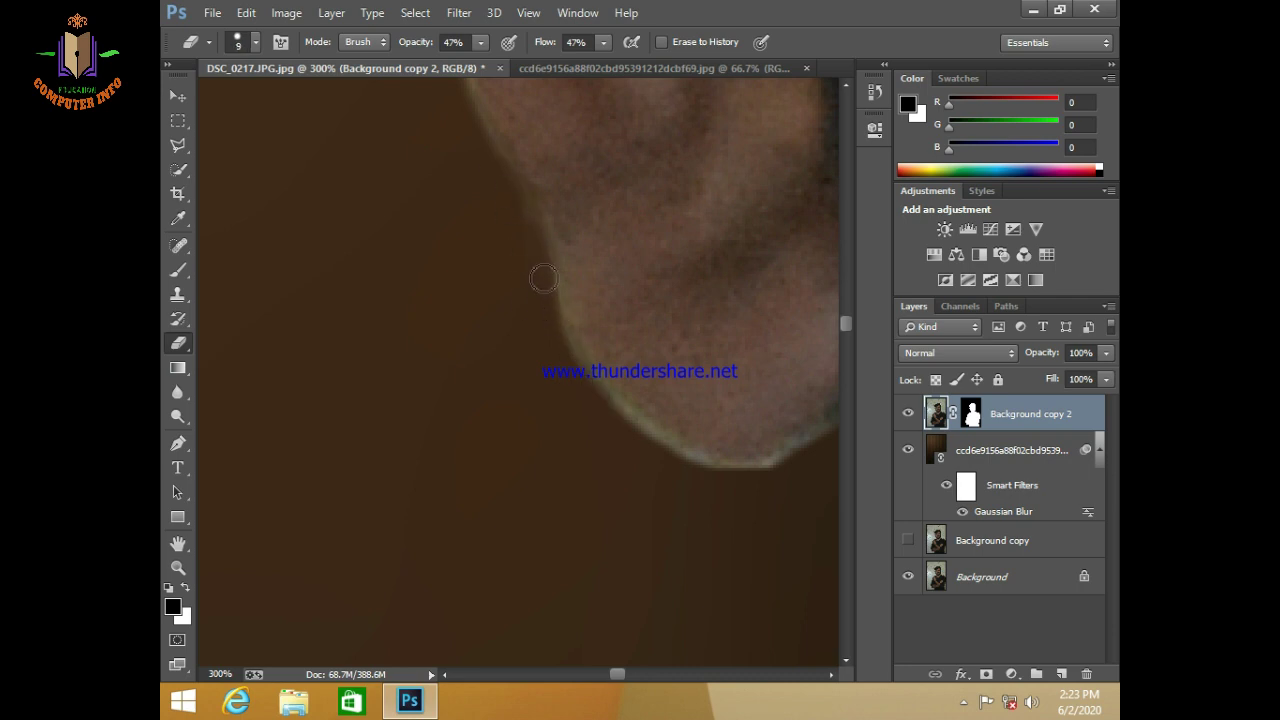
left_click_drag(781, 487, 631, 417)
key("bracketright")
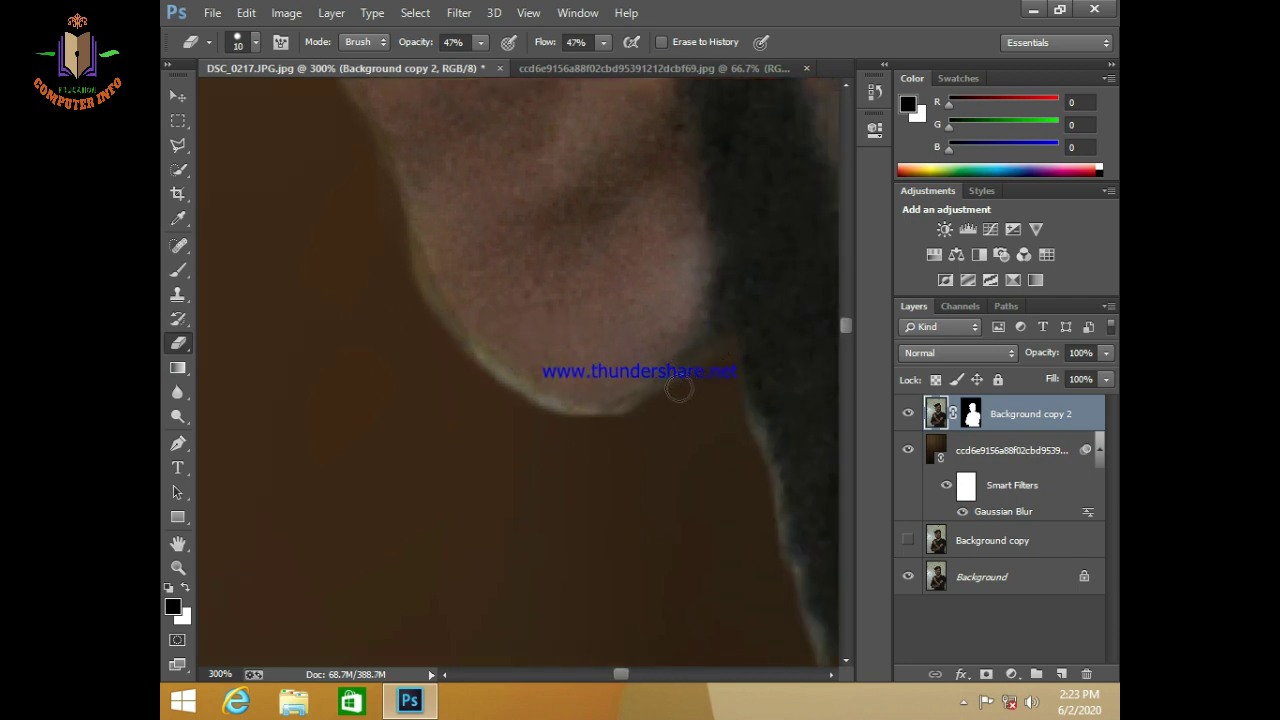
mouse_move(678, 390)
left_mouse_down()
mouse_move(565, 420)
mouse_move(516, 400)
mouse_move(432, 332)
mouse_move(503, 367)
mouse_move(533, 401)
left_mouse_up()
left_click(246, 12)
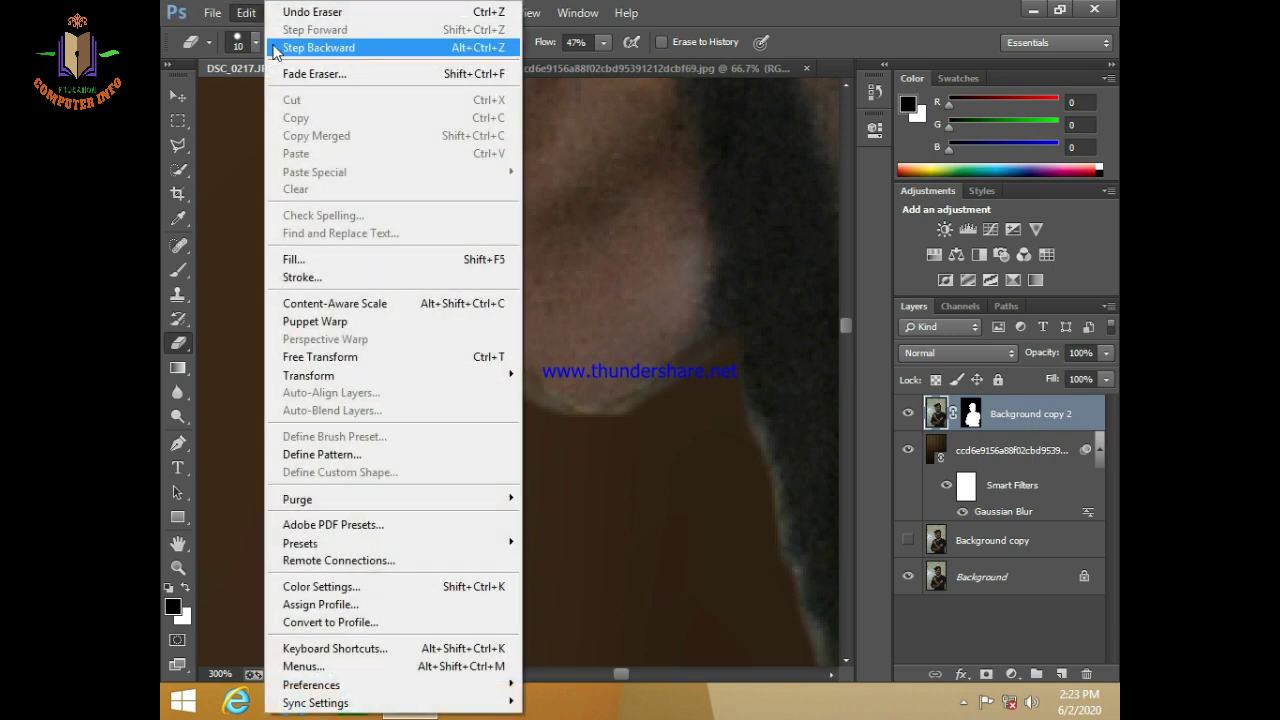
left_click(290, 43)
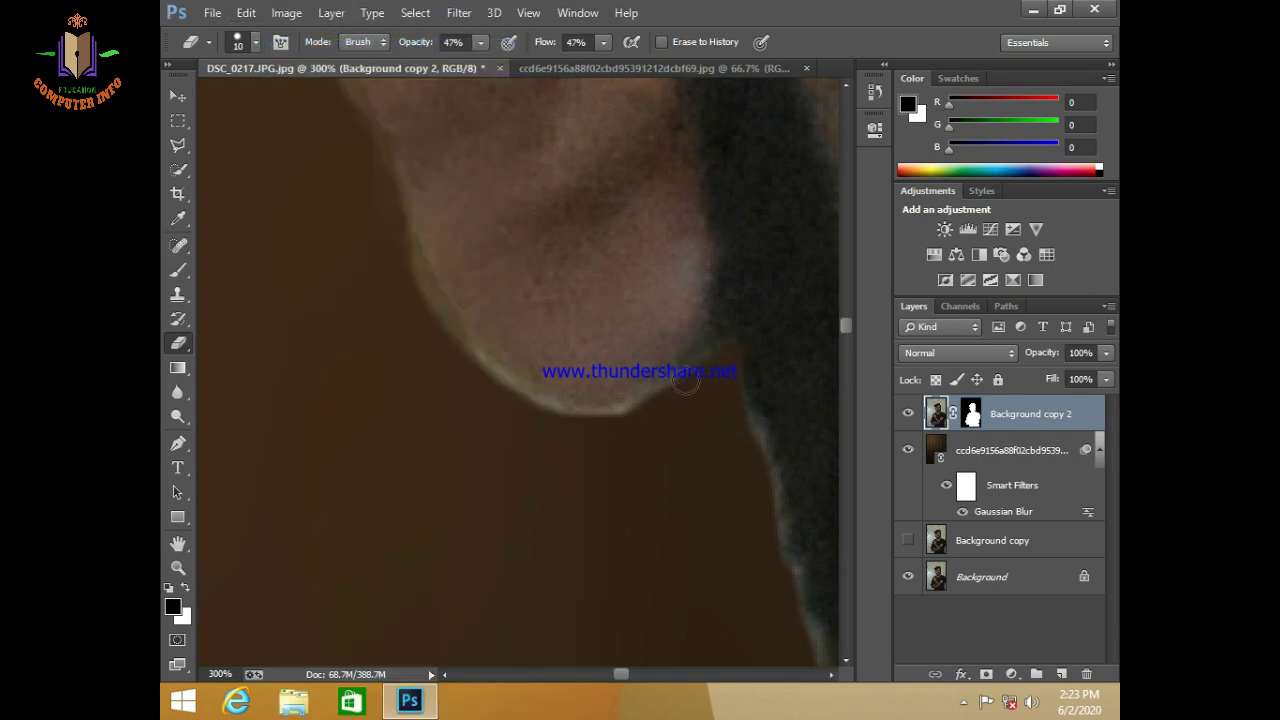
Step: Soften the rim along the chin's lower edge and the jacket edge with a 9–10 px eraser
left_click_drag(628, 418, 453, 343)
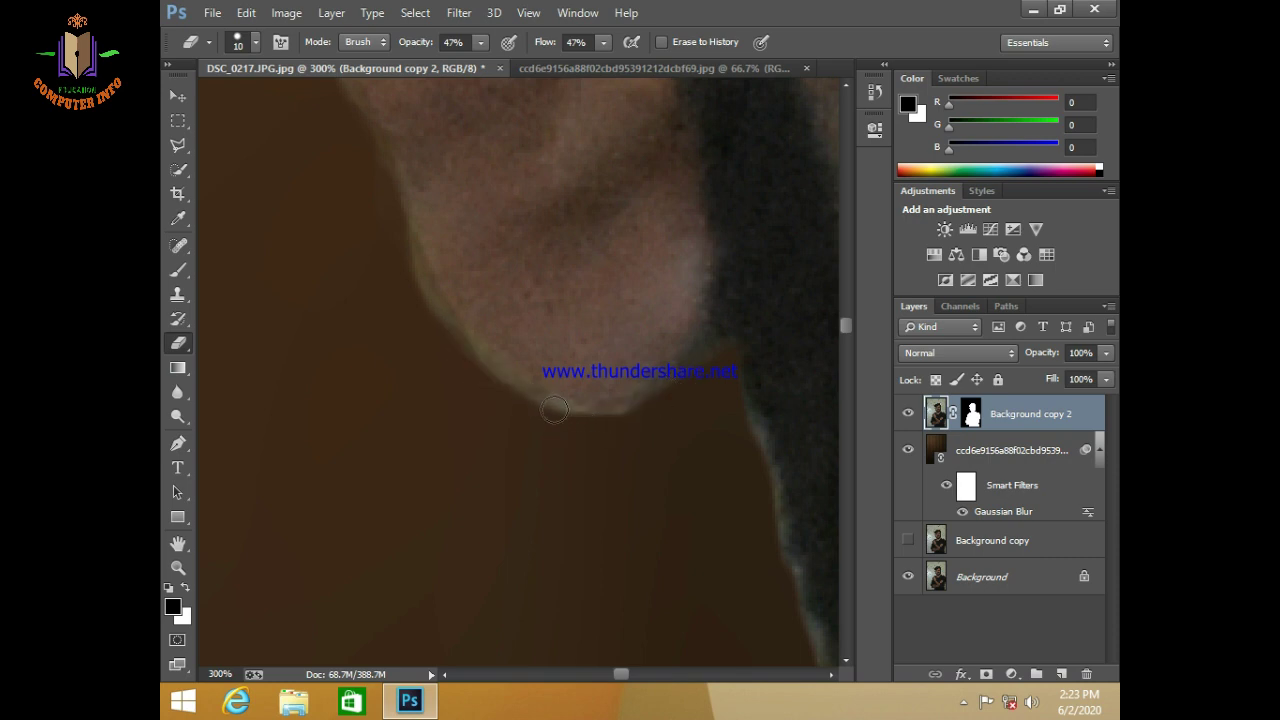
key("bracketleft")
key("bracketright")
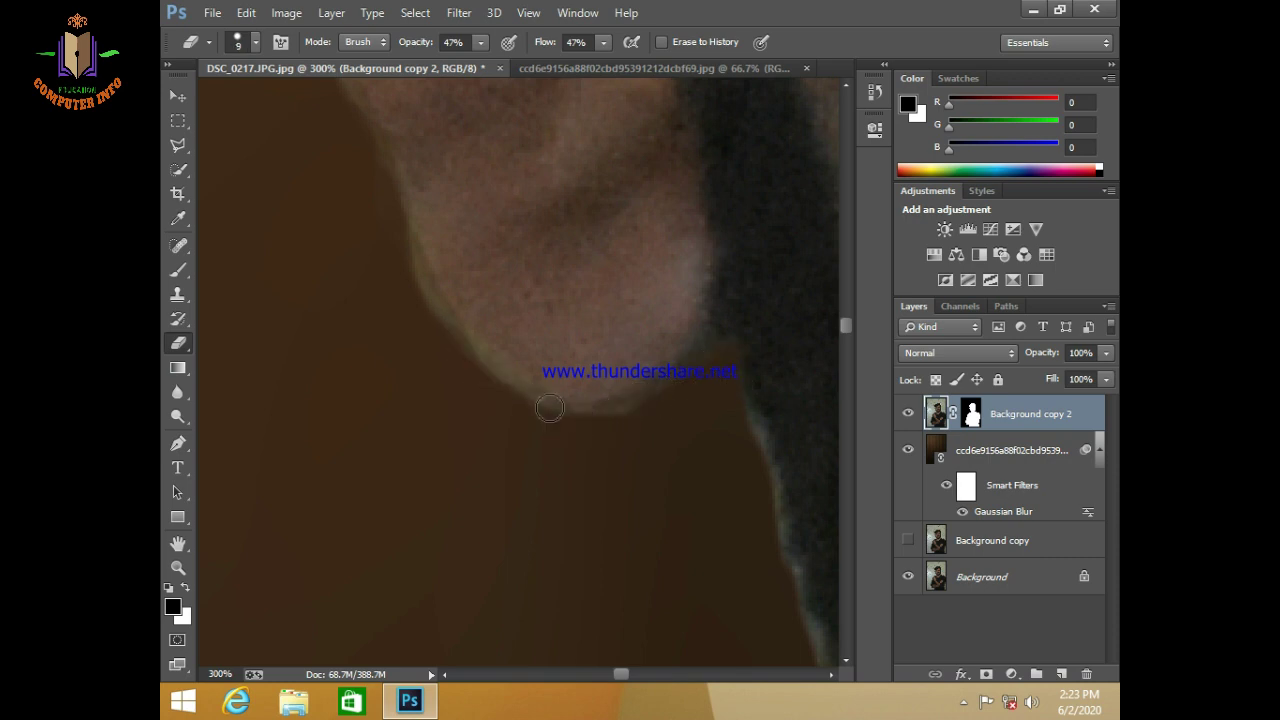
mouse_move(409, 266)
left_mouse_down()
mouse_move(462, 342)
mouse_move(520, 390)
left_mouse_up()
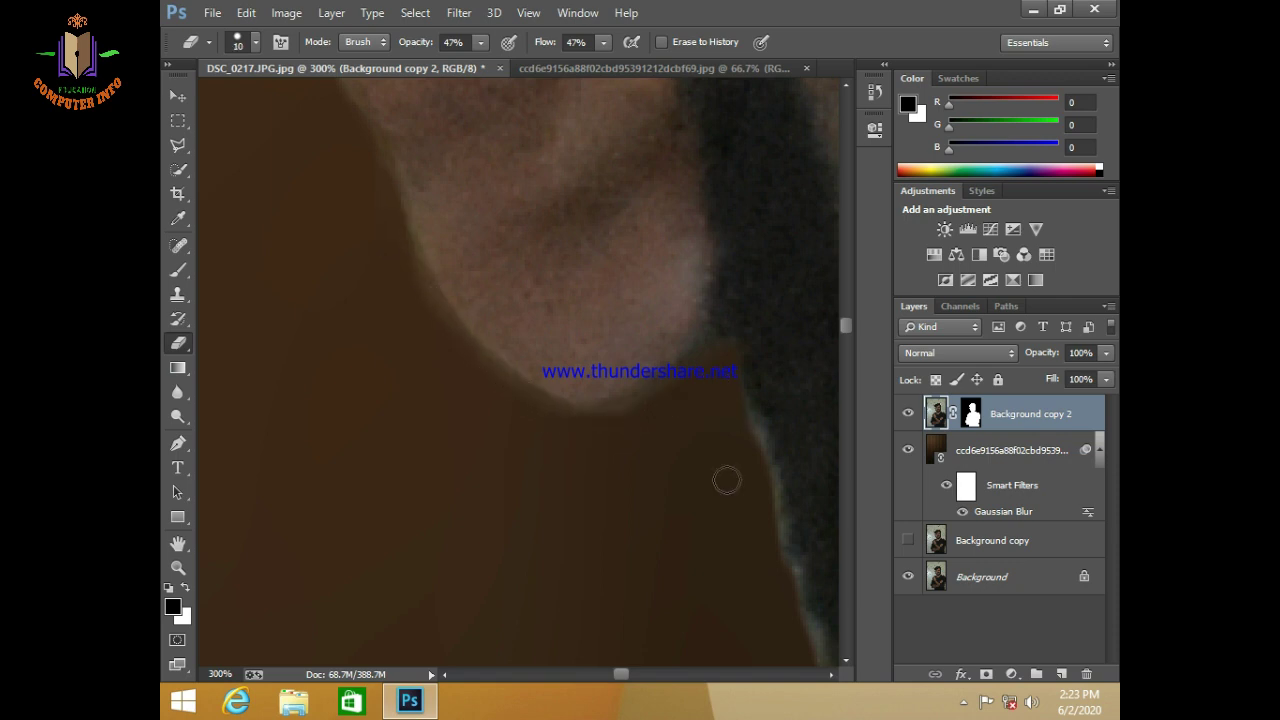
left_click_drag(726, 480, 551, 297)
key("bracketleft")
mouse_move(578, 211)
left_mouse_down()
mouse_move(586, 257)
mouse_move(574, 243)
mouse_move(631, 428)
mouse_move(449, 191)
mouse_move(517, 266)
mouse_move(548, 330)
left_mouse_up()
key("bracketright")
key("bracketright")
Step: Erase the light rim along the jacket edge, switching the eraser between 9, 10 and 15 px
key("bracketleft")
mouse_move(517, 280)
left_mouse_down()
mouse_move(586, 420)
mouse_move(551, 434)
mouse_move(543, 357)
mouse_move(559, 379)
left_mouse_up()
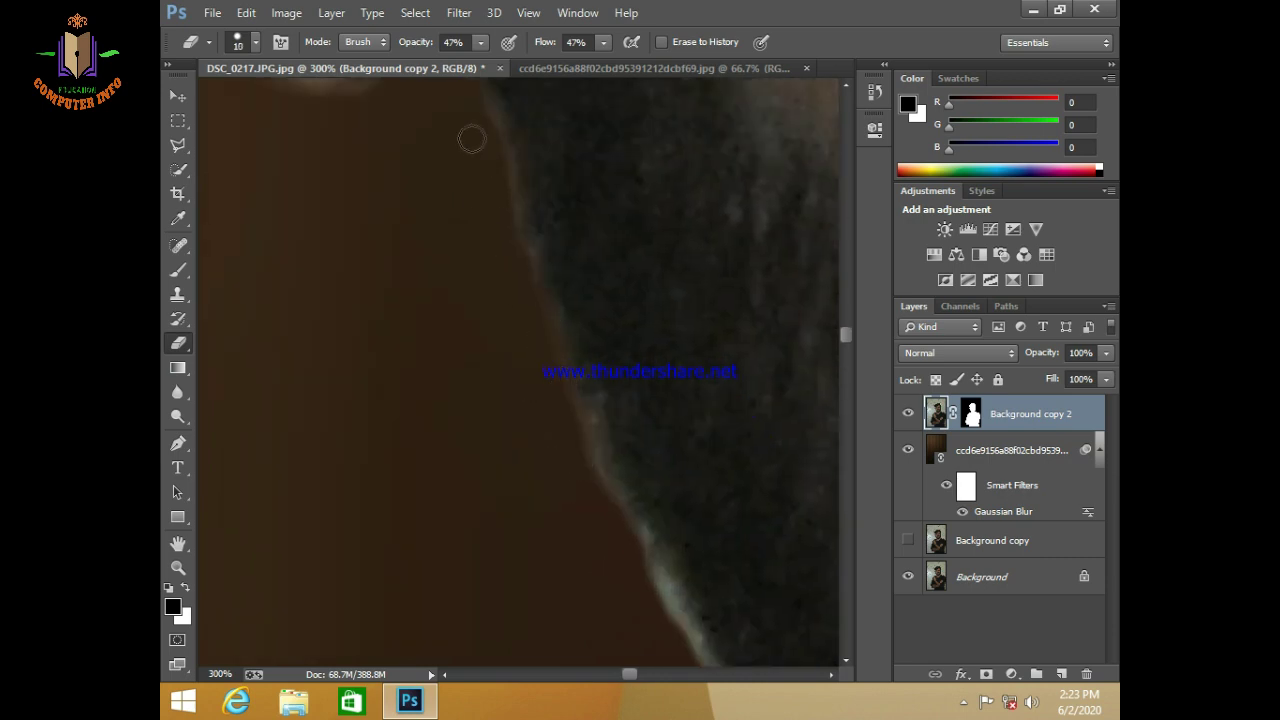
left_click_drag(471, 137, 491, 346)
key("bracketright")
mouse_move(440, 137)
left_mouse_down()
mouse_move(415, 209)
mouse_move(394, 151)
left_mouse_up()
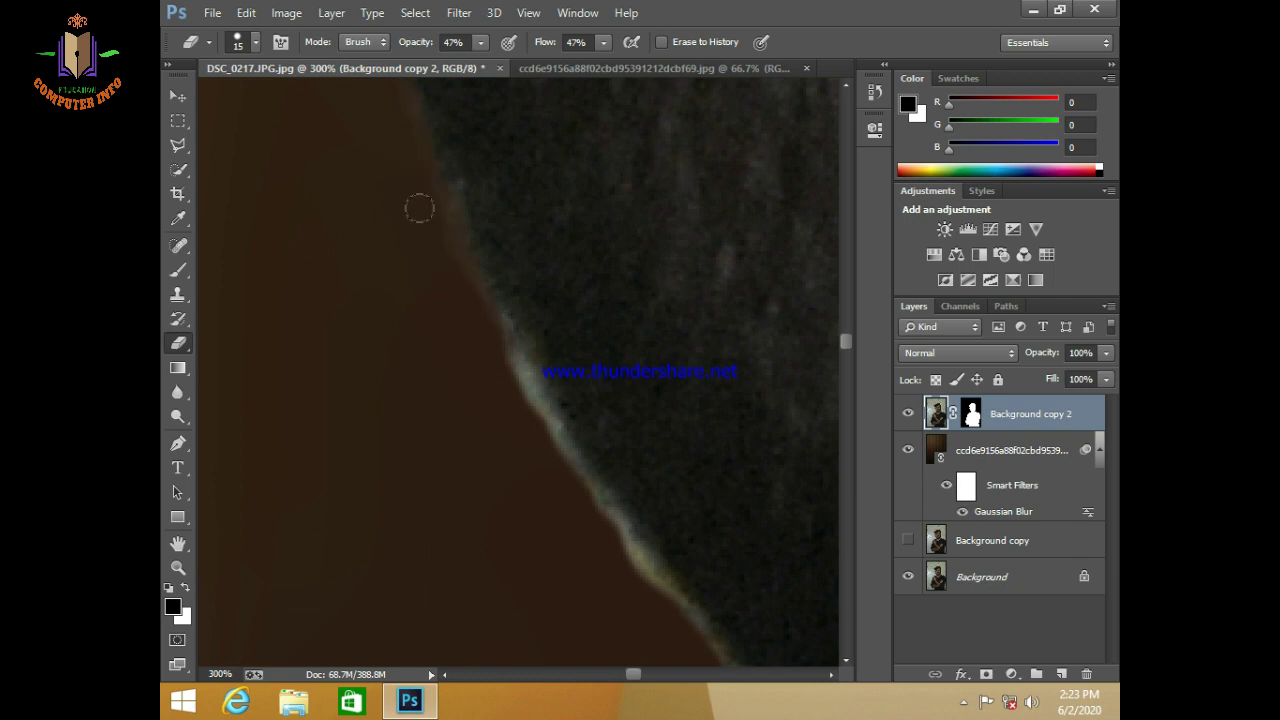
mouse_move(534, 454)
left_mouse_down()
mouse_move(505, 374)
mouse_move(561, 448)
left_mouse_up()
key("bracketleft")
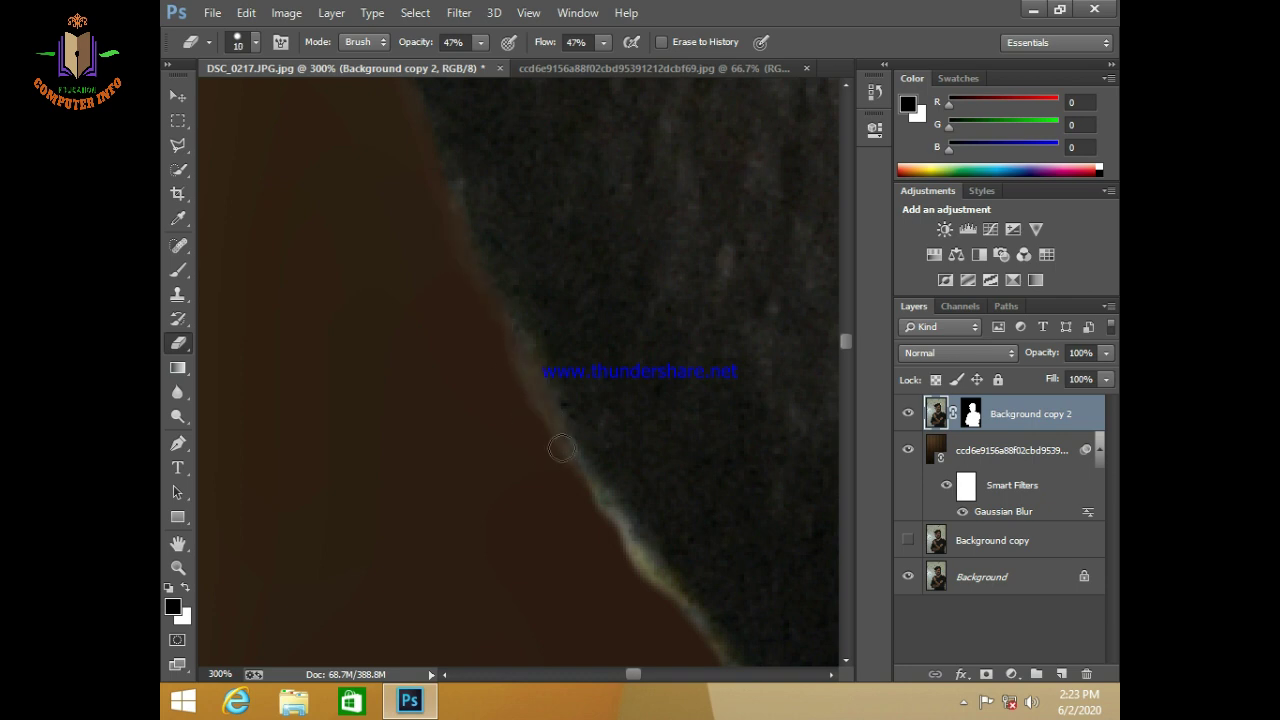
left_click_drag(597, 569, 469, 391)
key("bracketleft")
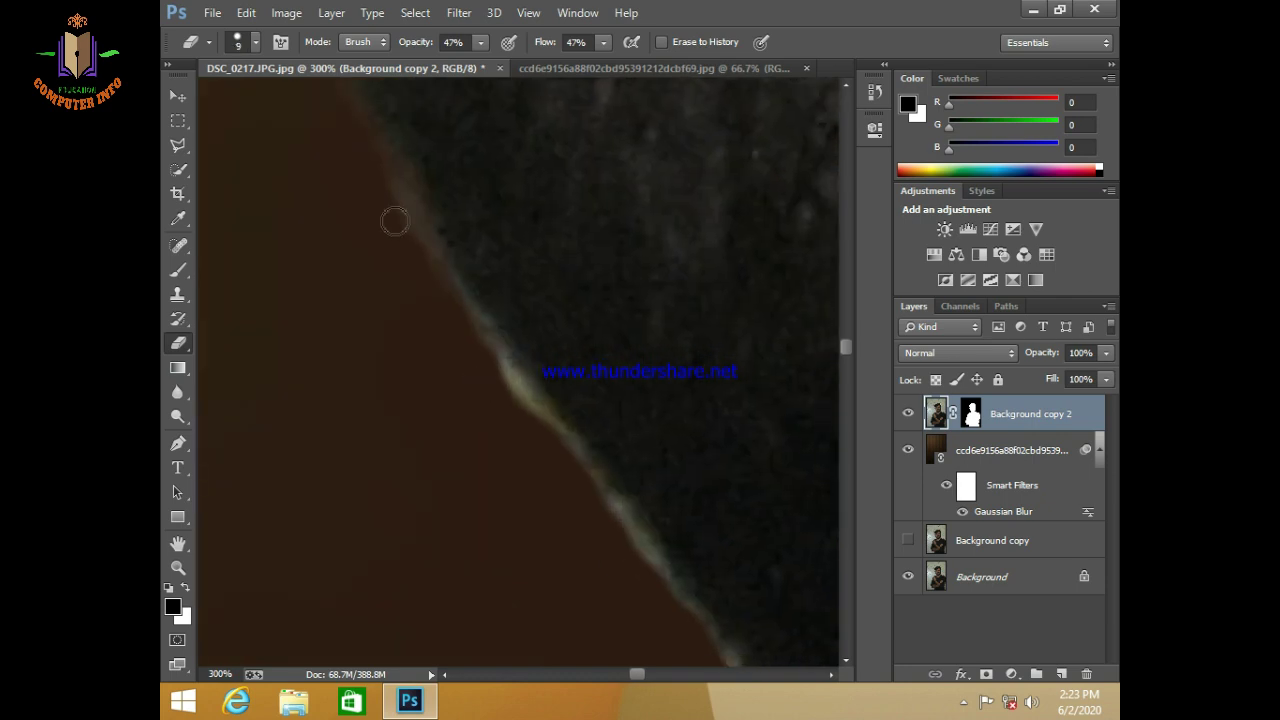
key("bracketright")
Step: Erase the remaining fringe higher and lower along the jacket edge
left_click_drag(394, 194, 460, 320)
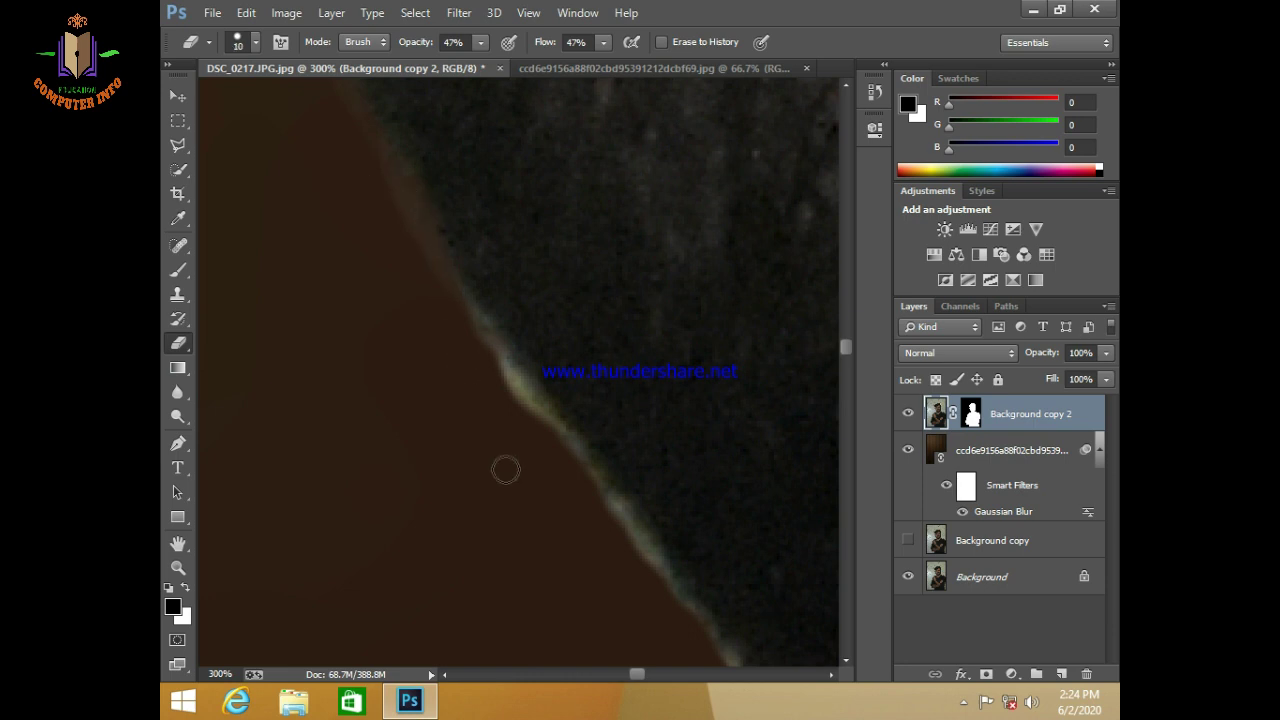
mouse_move(529, 427)
left_mouse_down()
mouse_move(475, 351)
mouse_move(512, 409)
left_mouse_up()
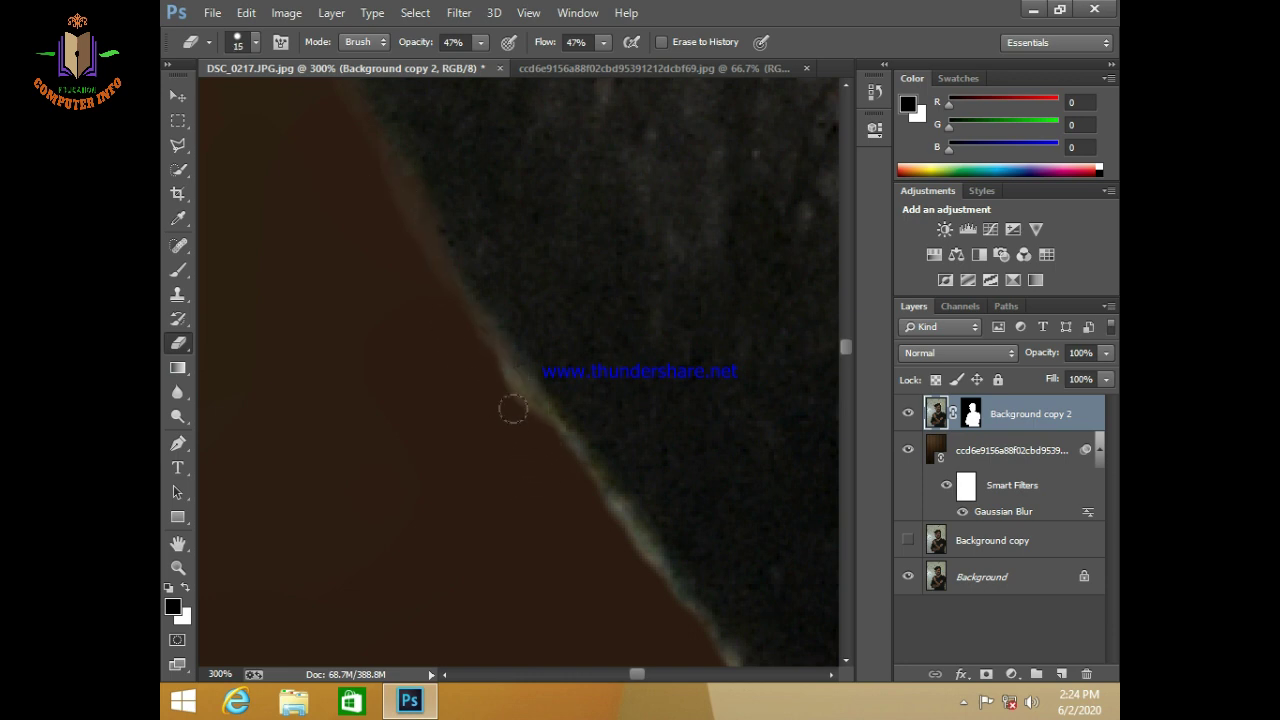
key("bracketleft")
left_click_drag(555, 446, 505, 370)
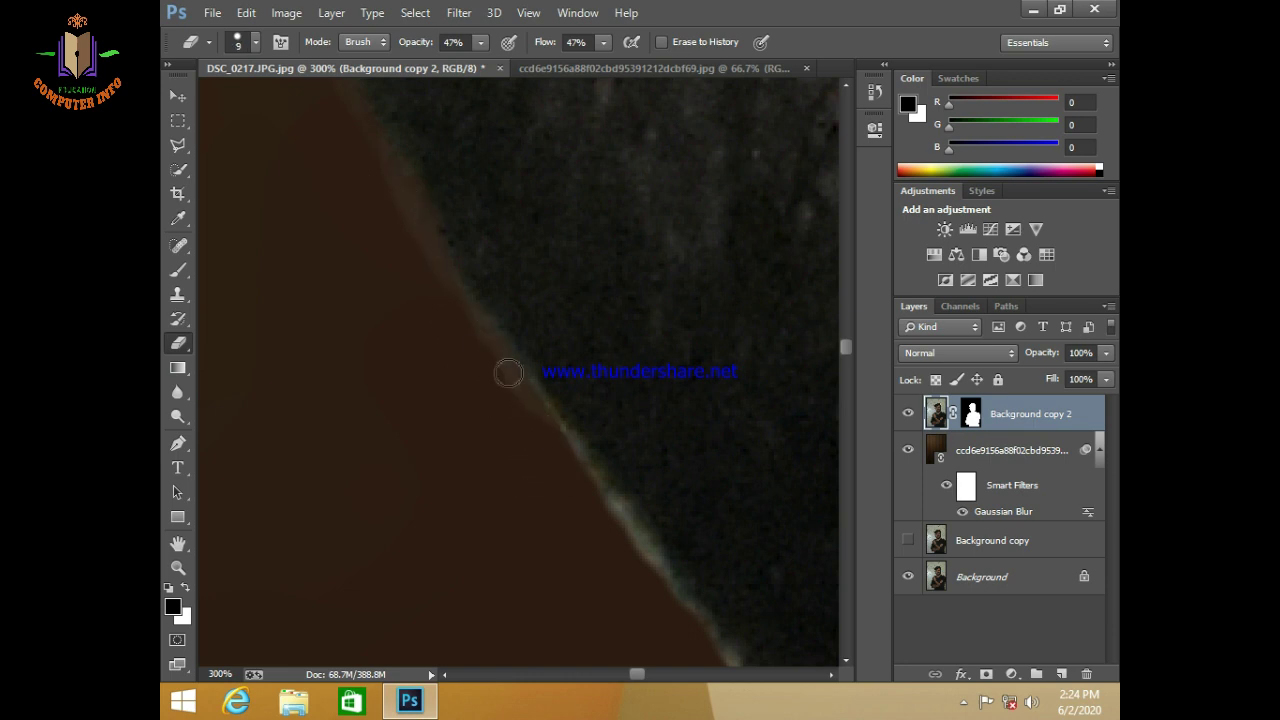
scroll(514, 486, "down", 1)
key("bracketright")
key("bracketright")
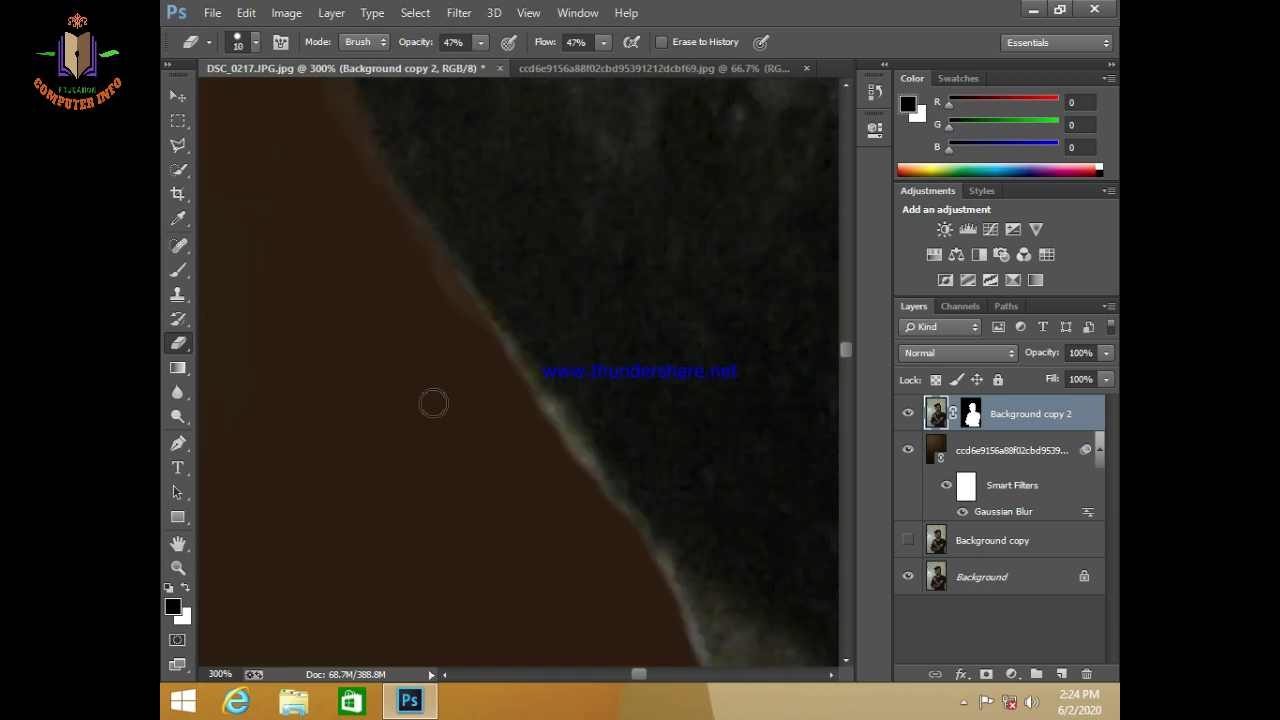
key("bracketleft")
left_click_drag(620, 531, 520, 371)
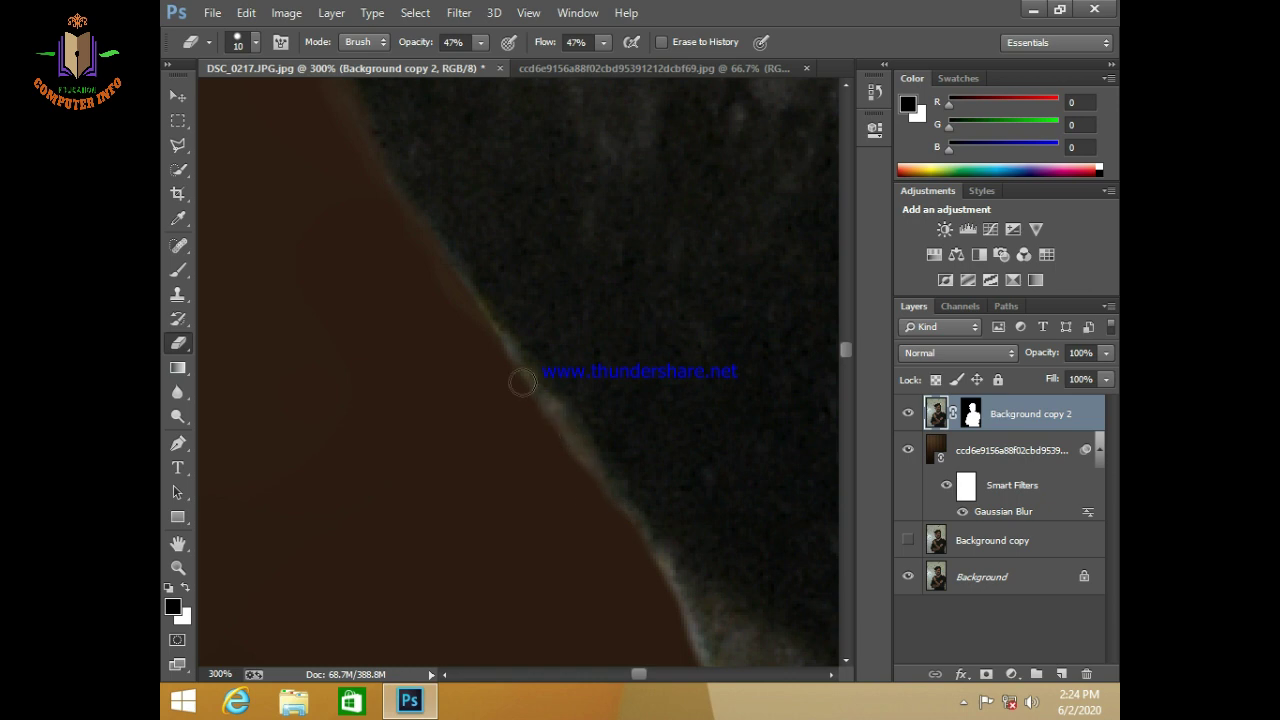
key("bracketright")
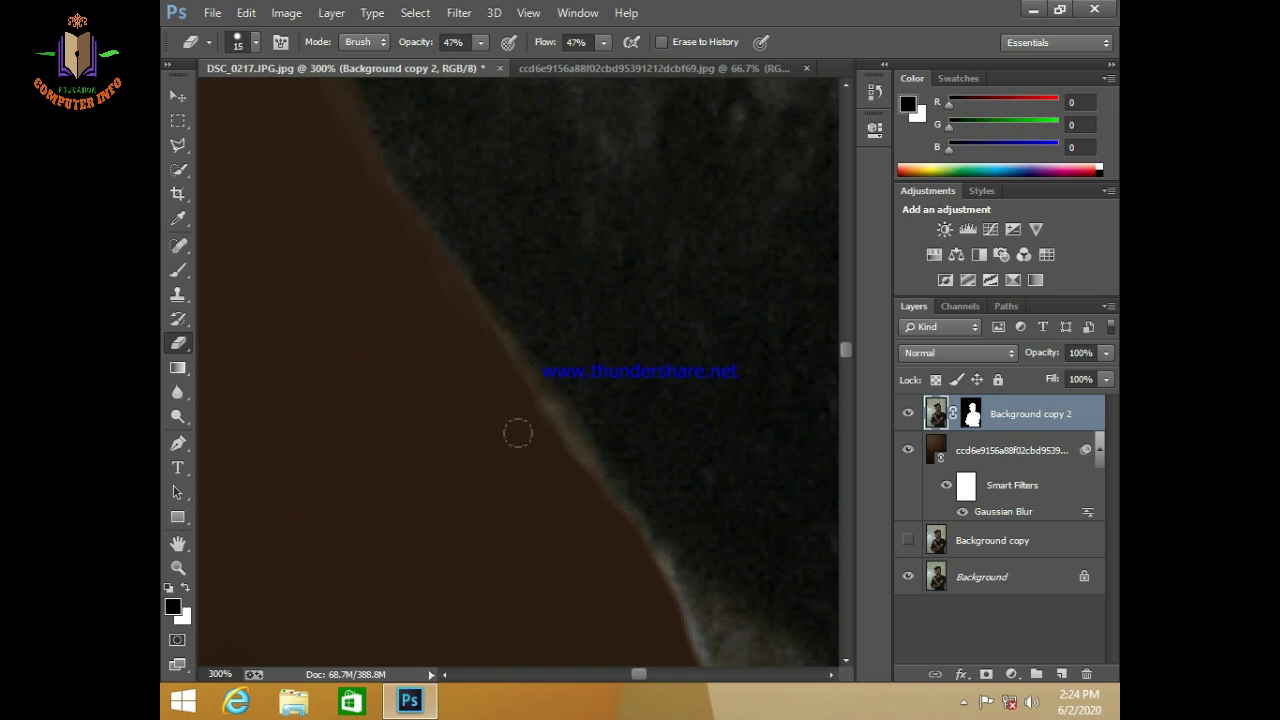
scroll(524, 447, "down", 2)
scroll(526, 449, "down", 2)
Step: Erase the light fringe along the jacket collar edge, switching the eraser between sizes 10 and 20
scroll(526, 449, "up", 2)
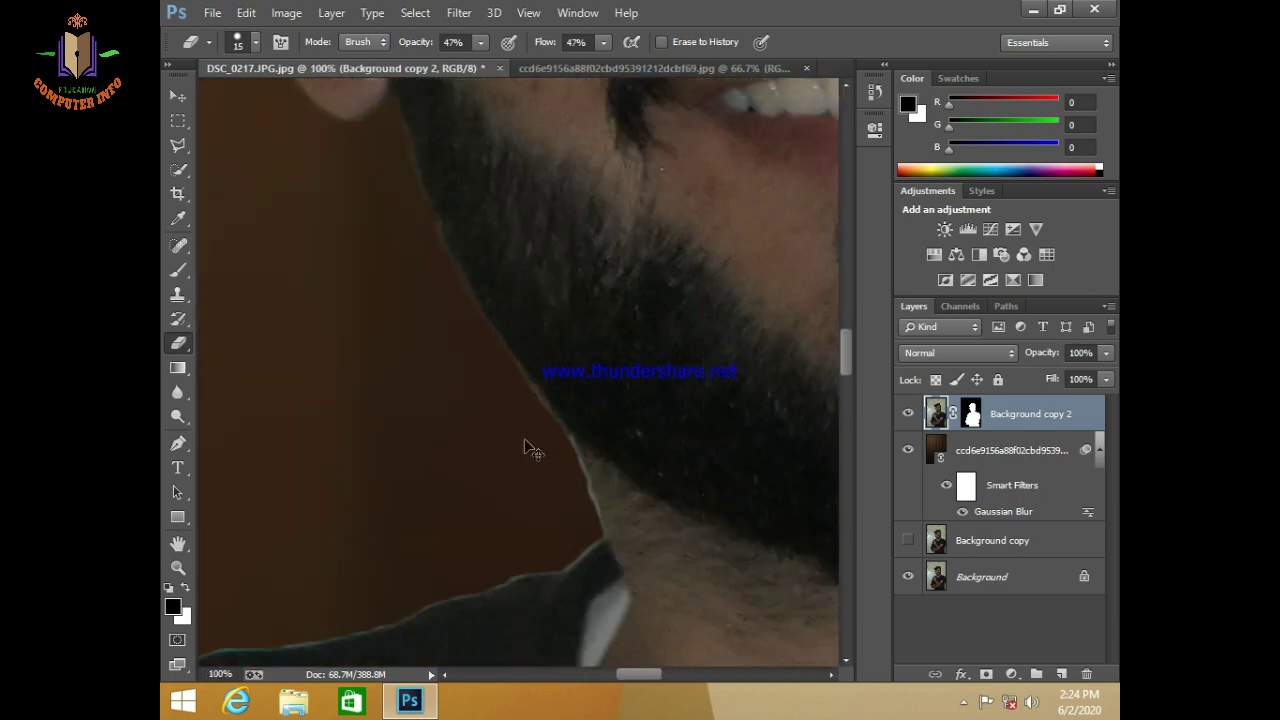
scroll(526, 449, "up", 2)
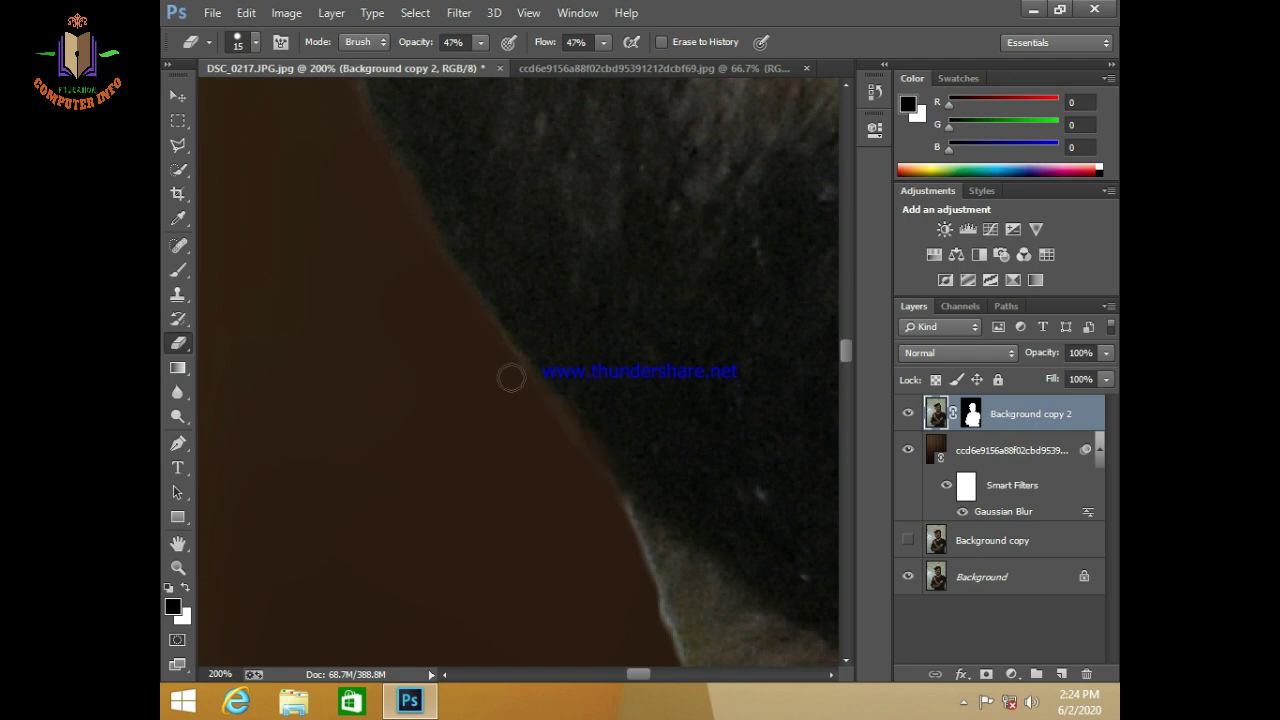
left_click_drag(536, 561, 466, 391)
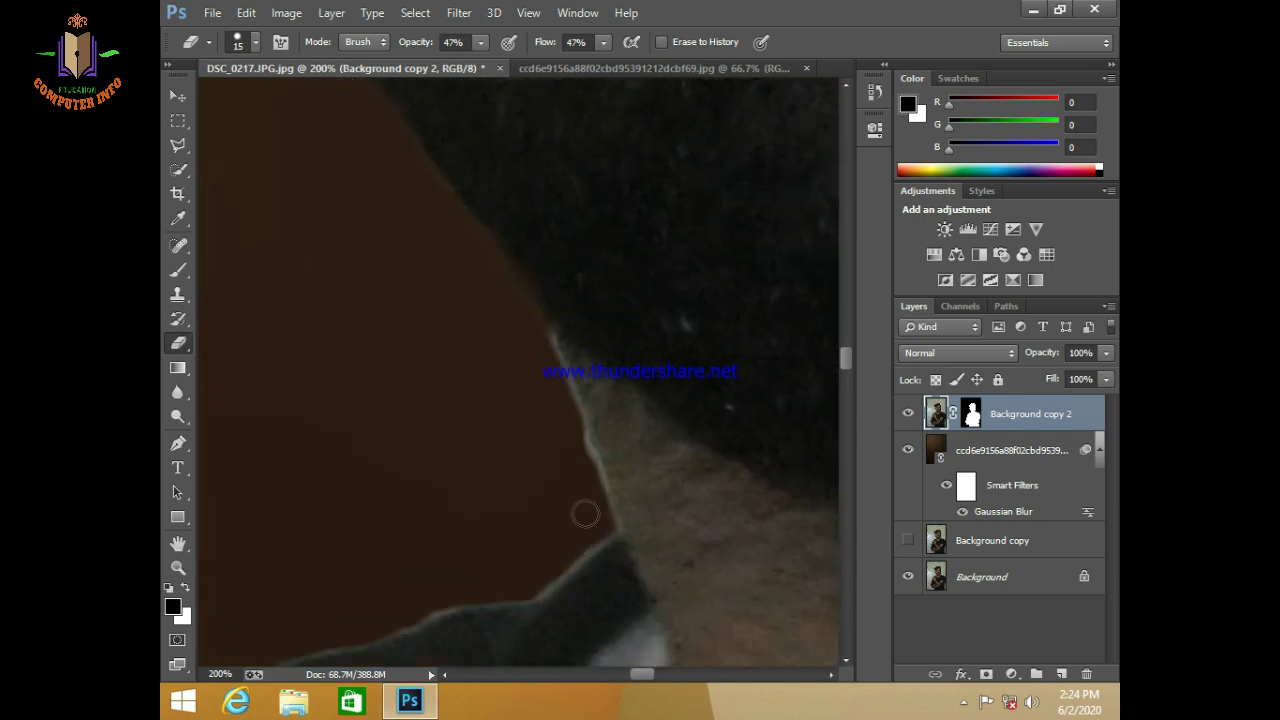
key("bracketleft")
key("bracketleft")
key("bracketleft")
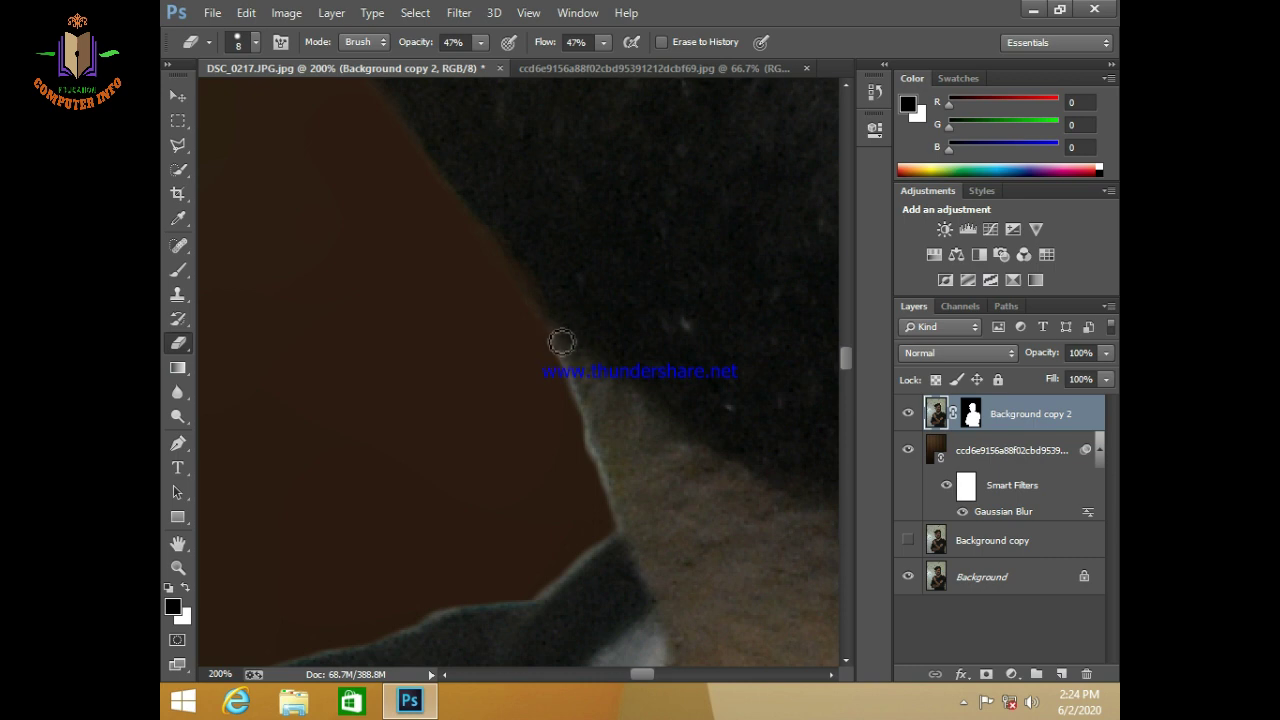
key("bracketright")
key("bracketright")
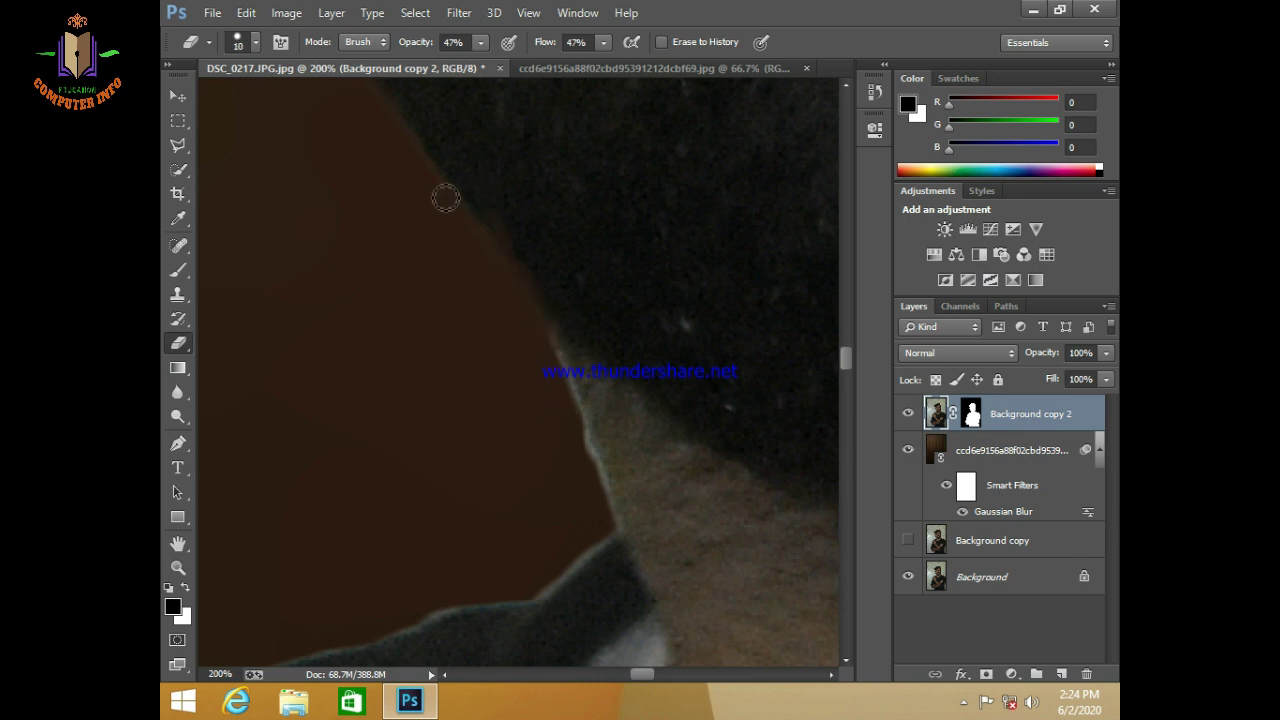
key("bracketleft")
key("bracketleft")
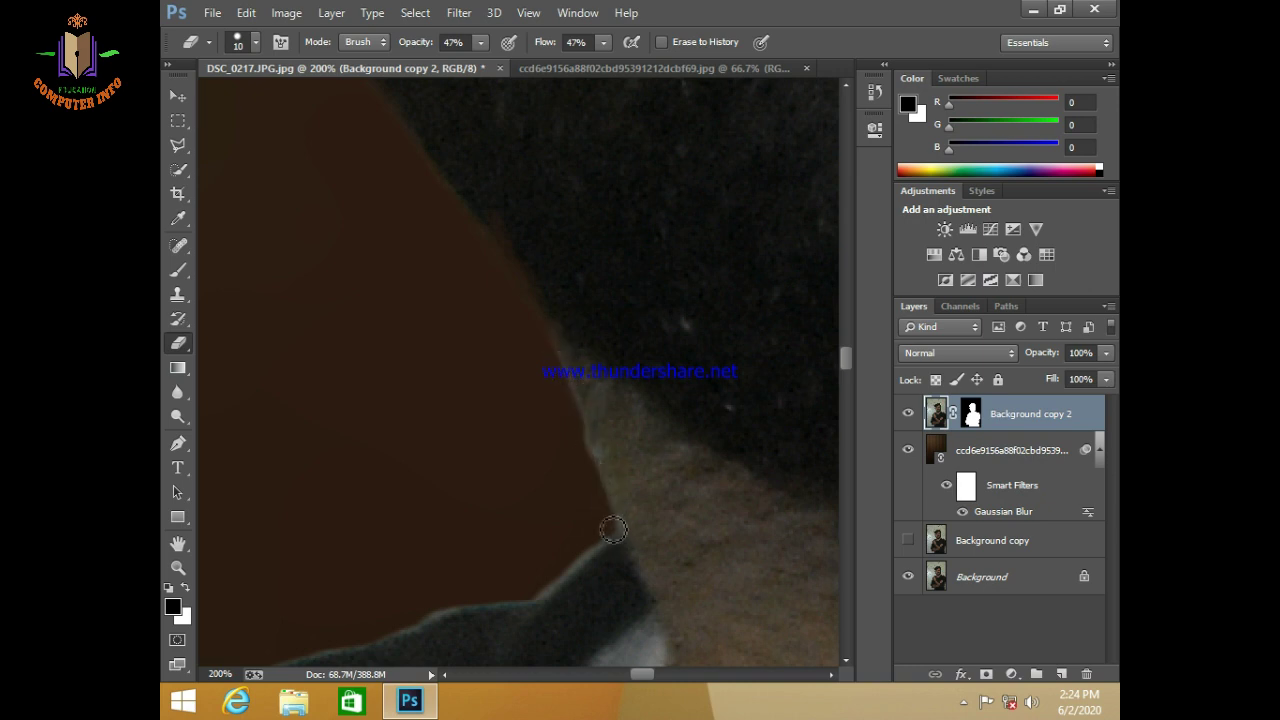
key("bracketright")
key("bracketleft")
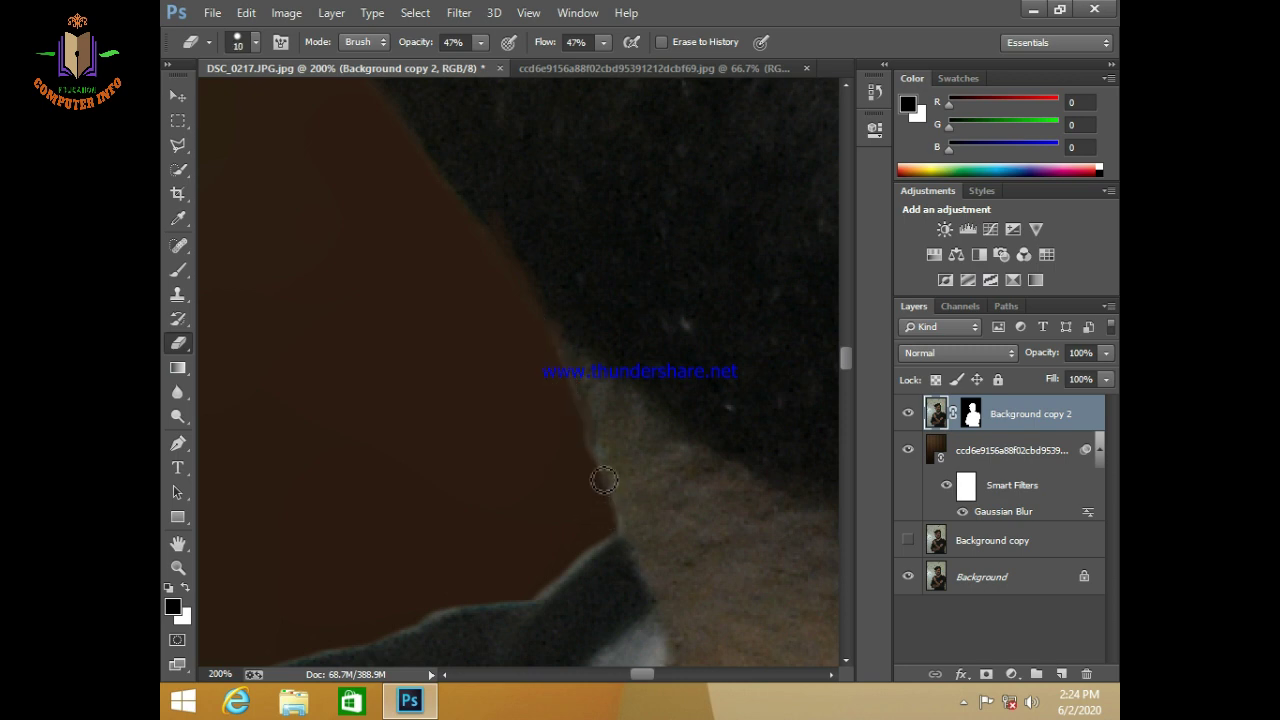
key("bracketright")
left_click_drag(521, 529, 643, 352)
key("bracketleft")
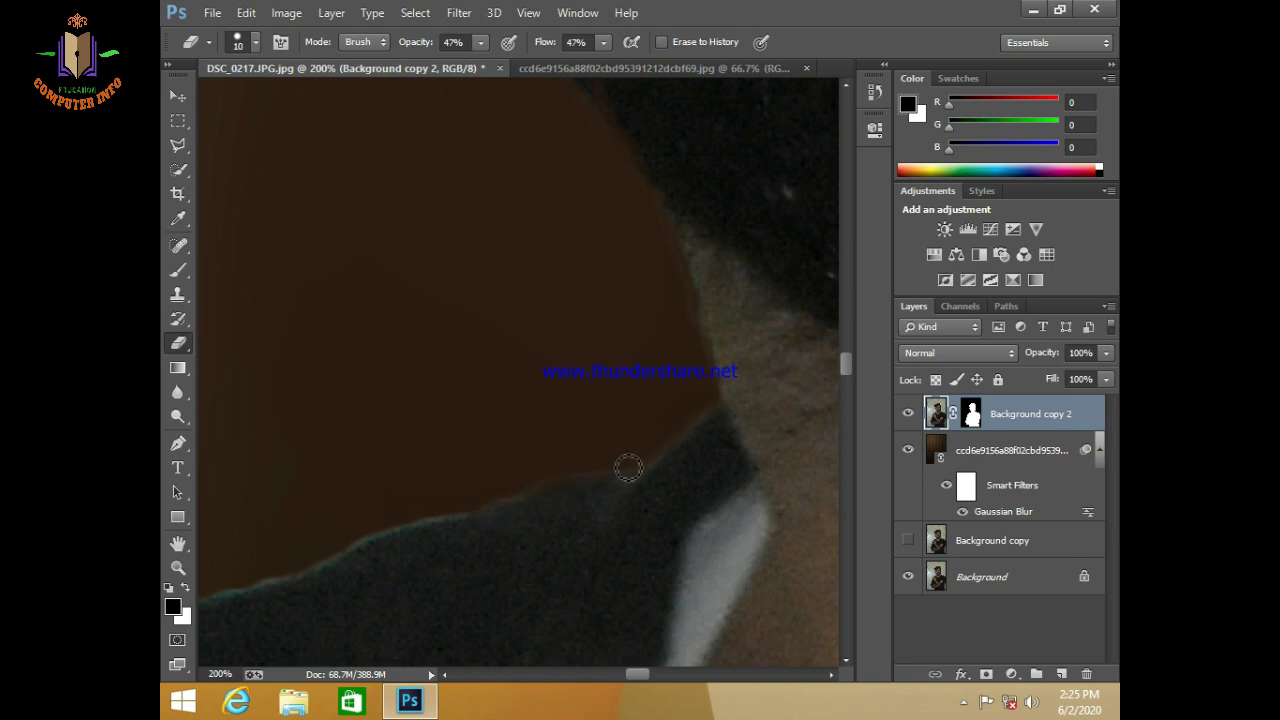
Step: Zoom out and pan to bring the hair, eyebrow, eye and ear into view
scroll(437, 478, "down", 1)
scroll(437, 457, "down", 1)
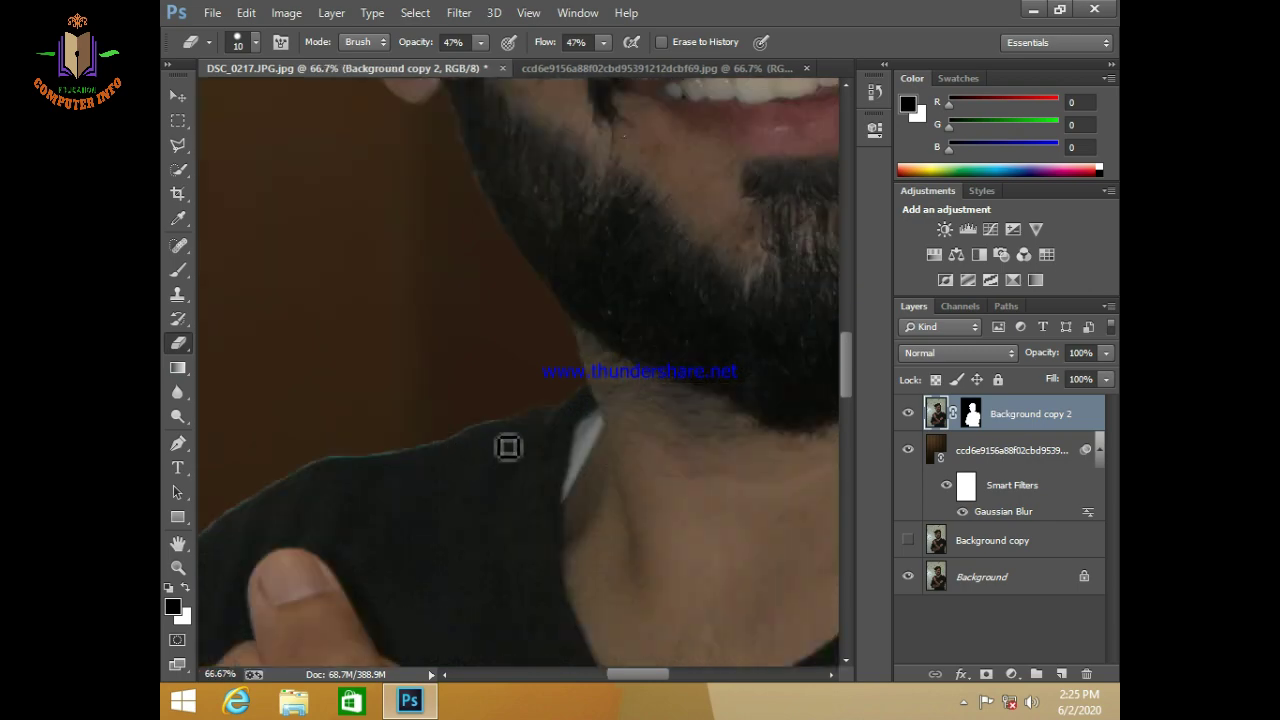
scroll(219, 434, "up", 2)
scroll(346, 380, "right", 3)
scroll(251, 443, "up", 2)
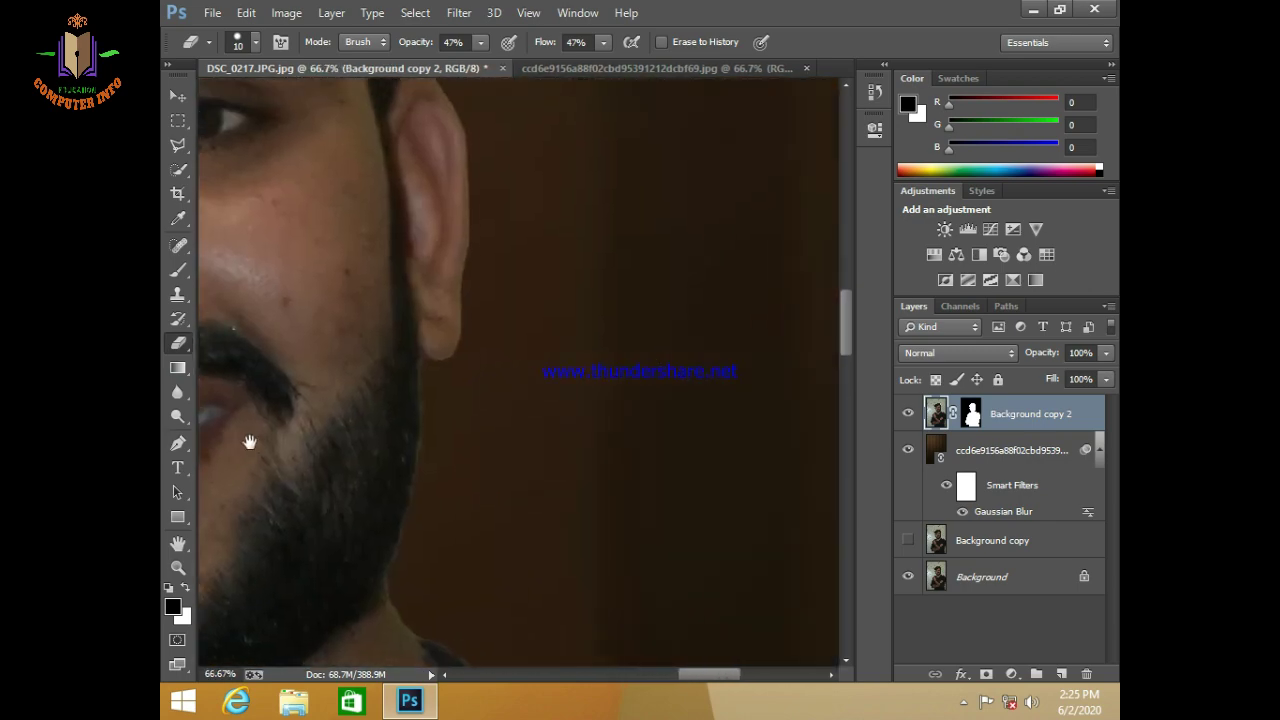
scroll(366, 177, "down", 2)
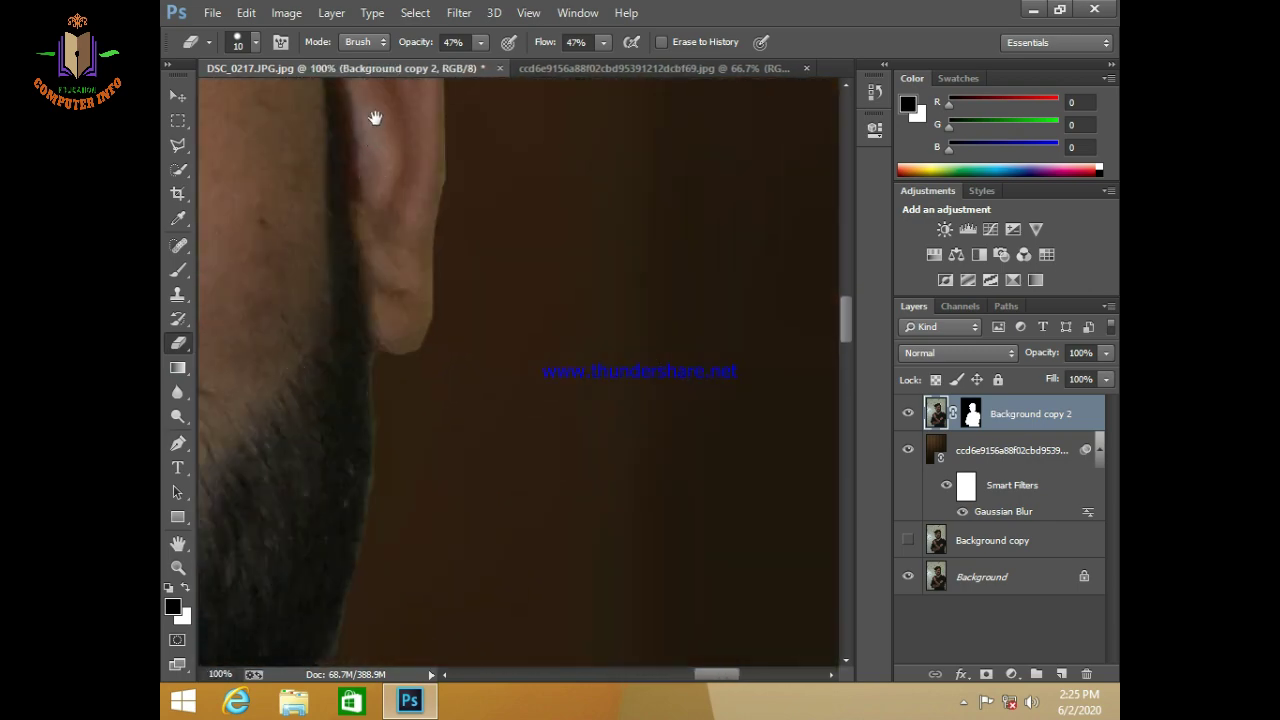
scroll(400, 125, "up", 3)
mouse_move(449, 126)
left_mouse_down()
mouse_move(475, 313)
mouse_move(500, 206)
left_mouse_up()
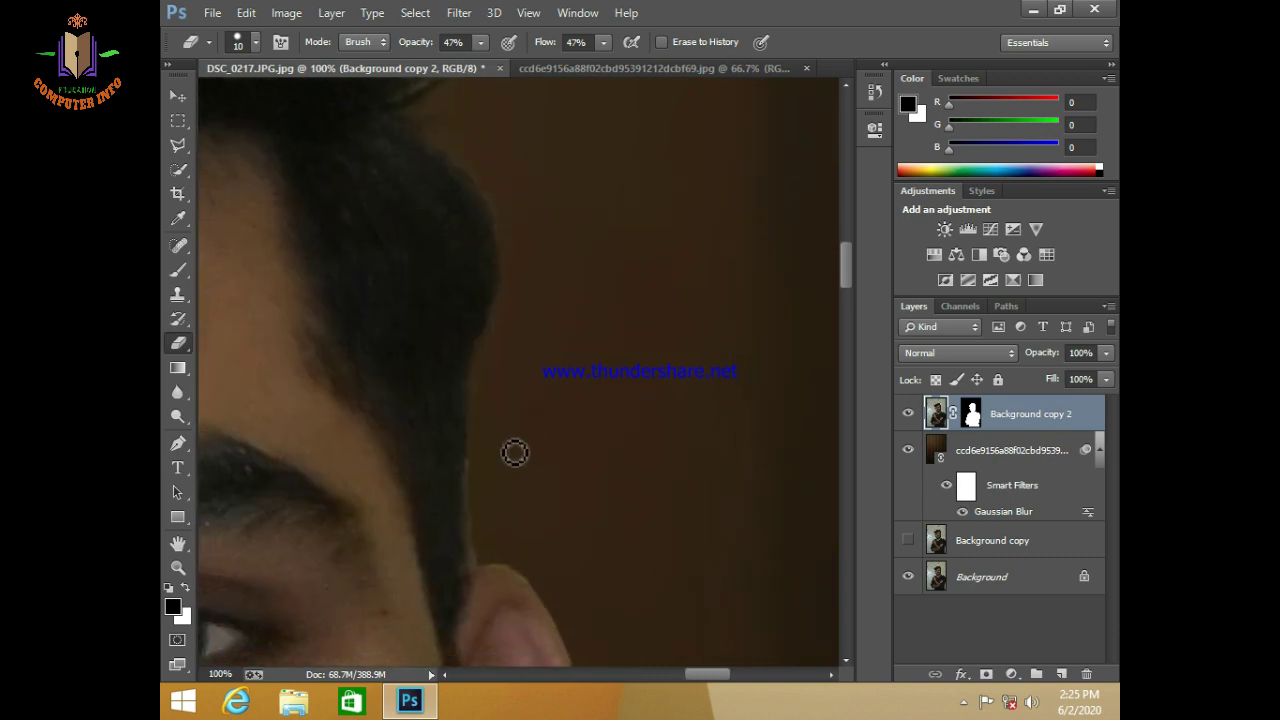
left_click_drag(491, 429, 508, 237)
Step: Zoom to 300% on the hair edge above the ear and set the eraser to size 9
key("bracketright")
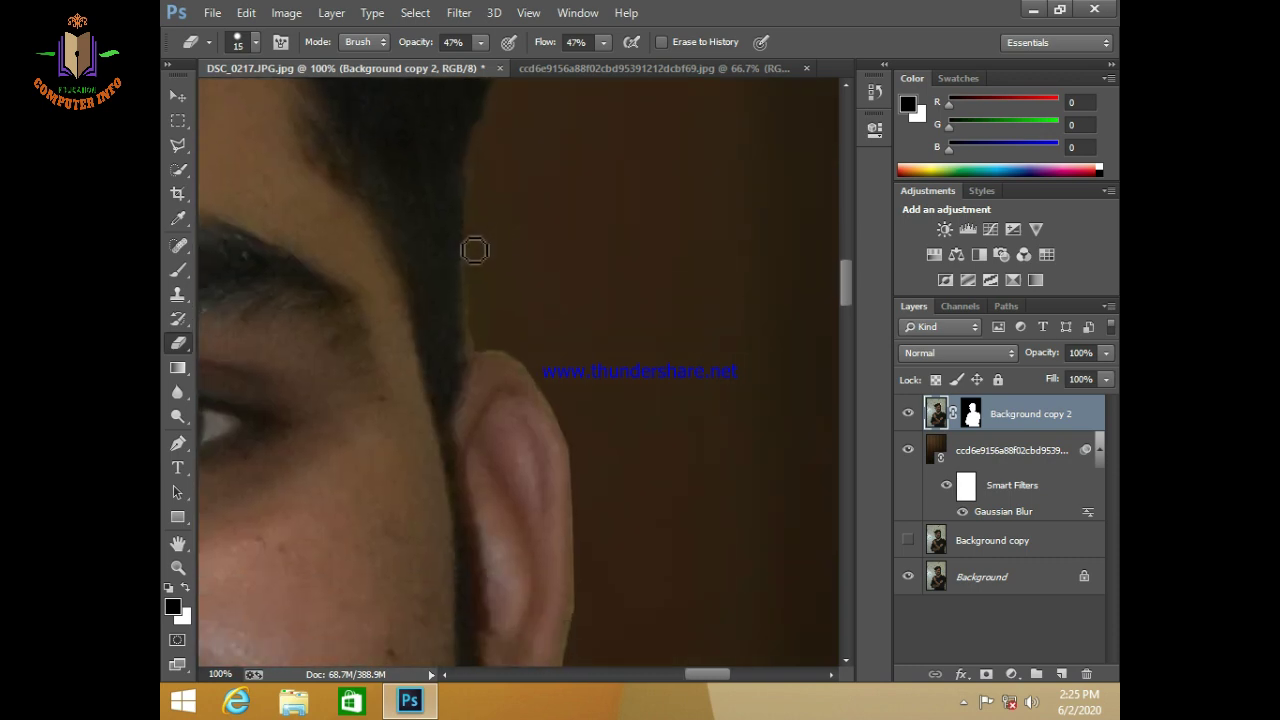
key("ctrl+plus")
key("ctrl+plus")
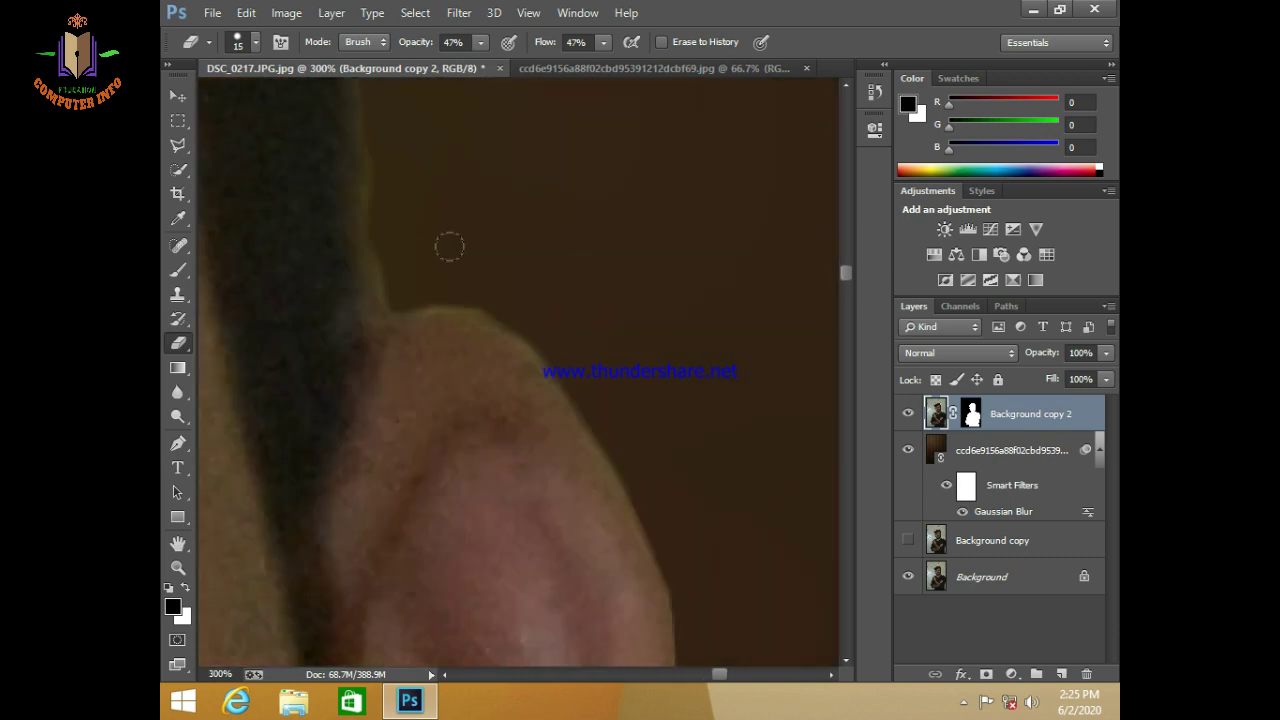
left_click_drag(355, 196, 396, 297)
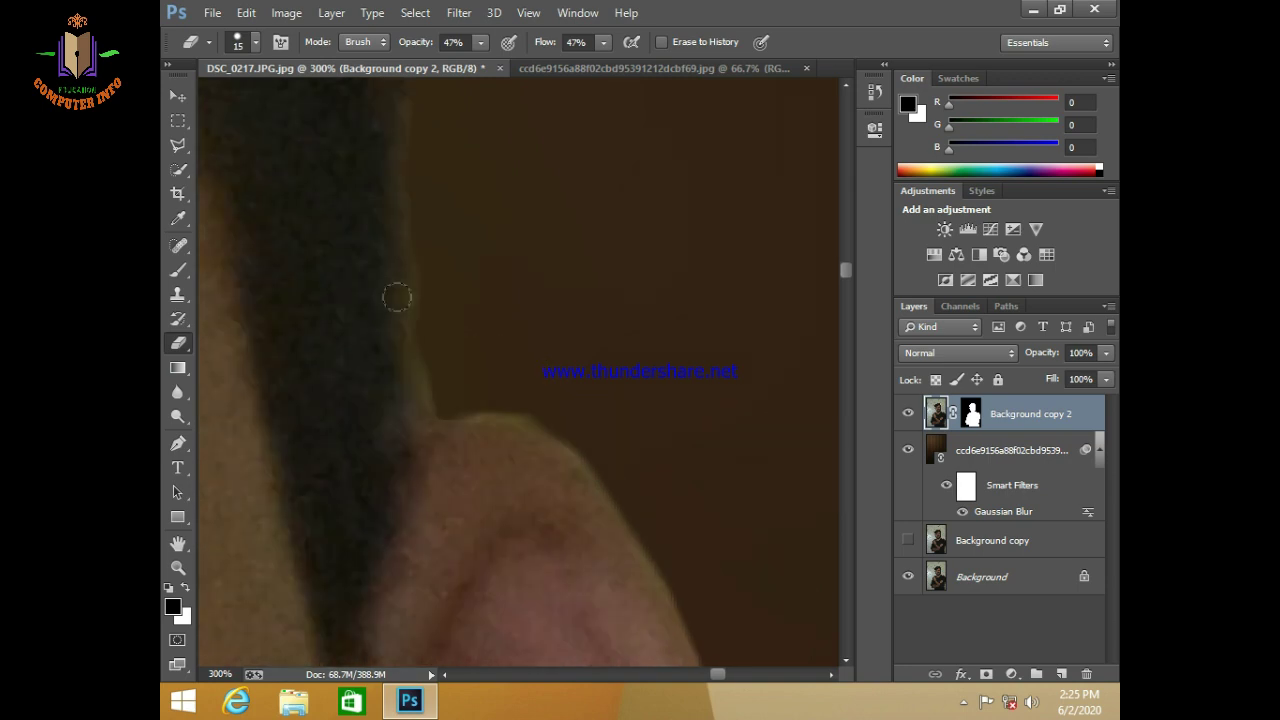
key("bracketleft")
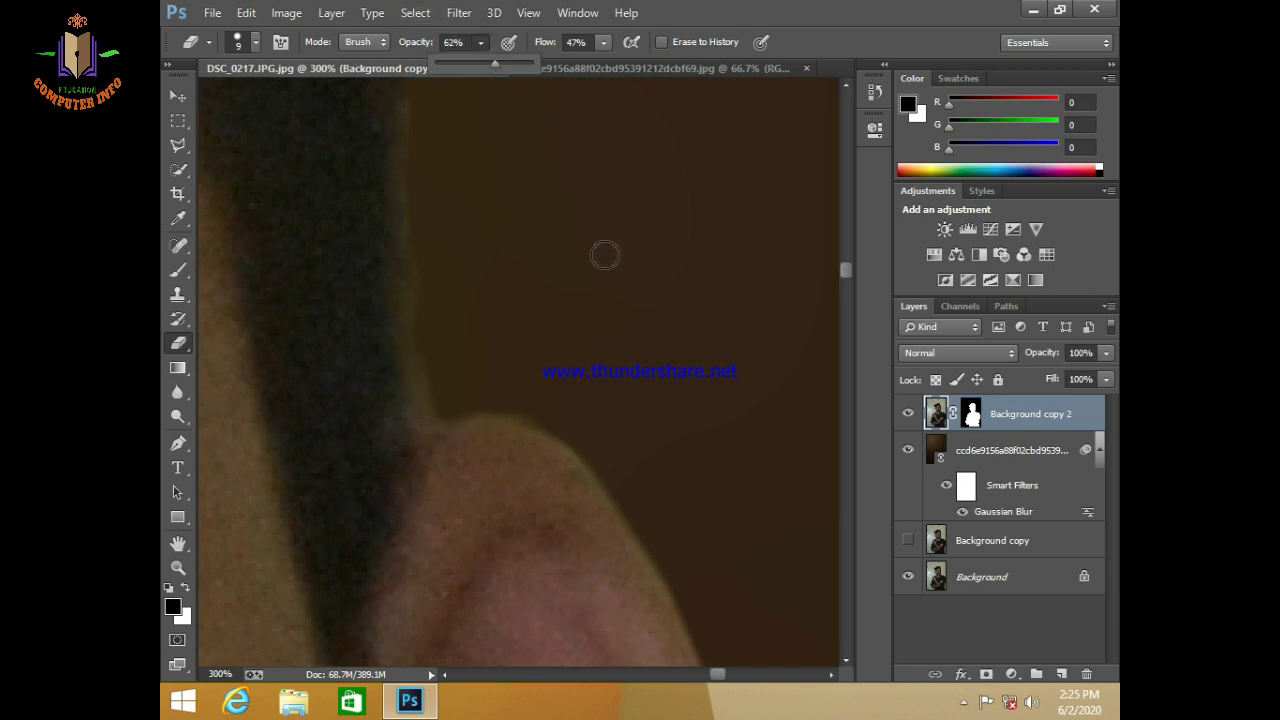
Step: Apply 62% eraser opacity and 61% flow, then erase the pale fringe along the arm edge
left_click(598, 432)
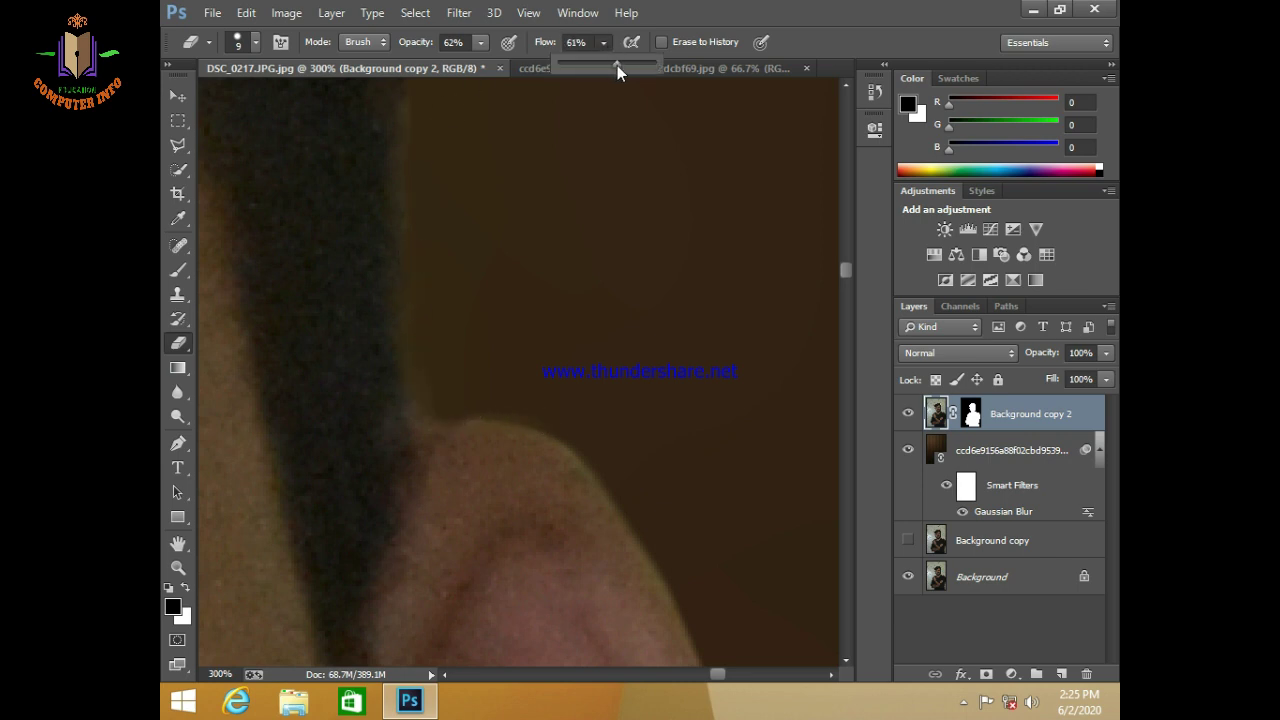
left_click(636, 513)
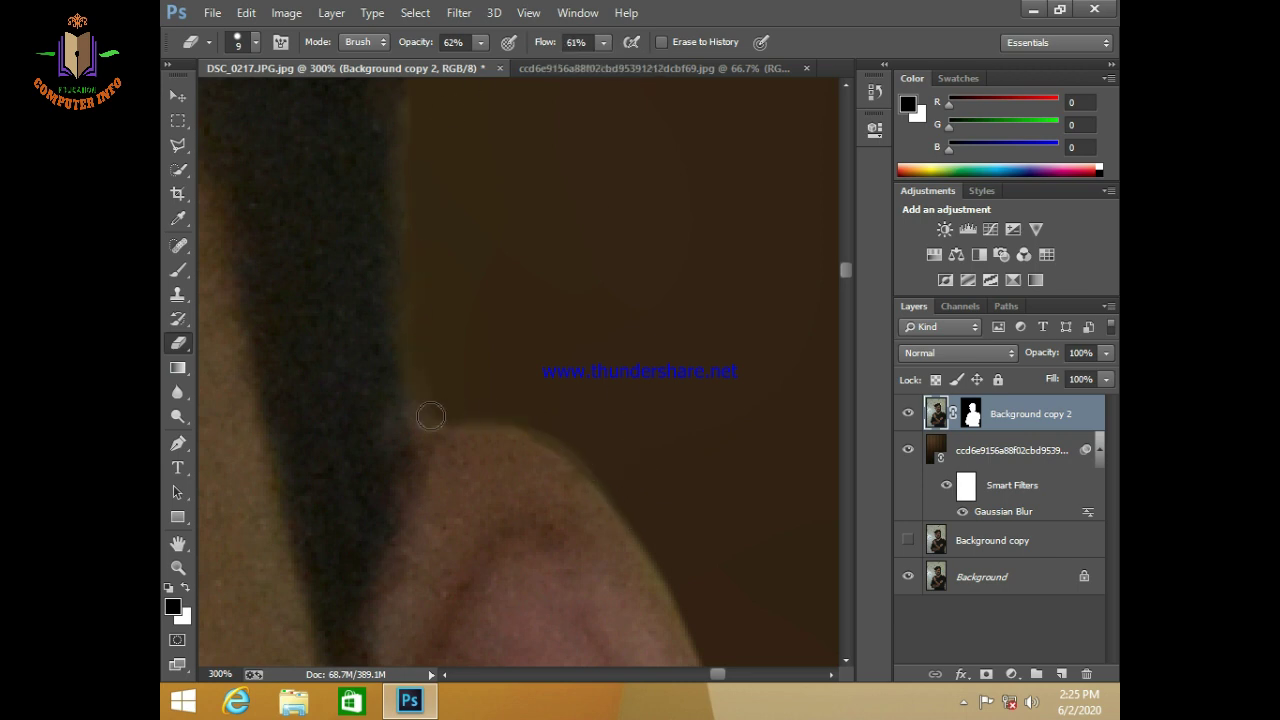
mouse_move(689, 529)
left_mouse_down()
mouse_move(508, 271)
mouse_move(386, 143)
mouse_move(457, 214)
mouse_move(491, 274)
mouse_move(552, 416)
mouse_move(571, 509)
mouse_move(500, 289)
mouse_move(494, 211)
mouse_move(505, 560)
left_mouse_up()
left_click_drag(505, 560, 487, 259)
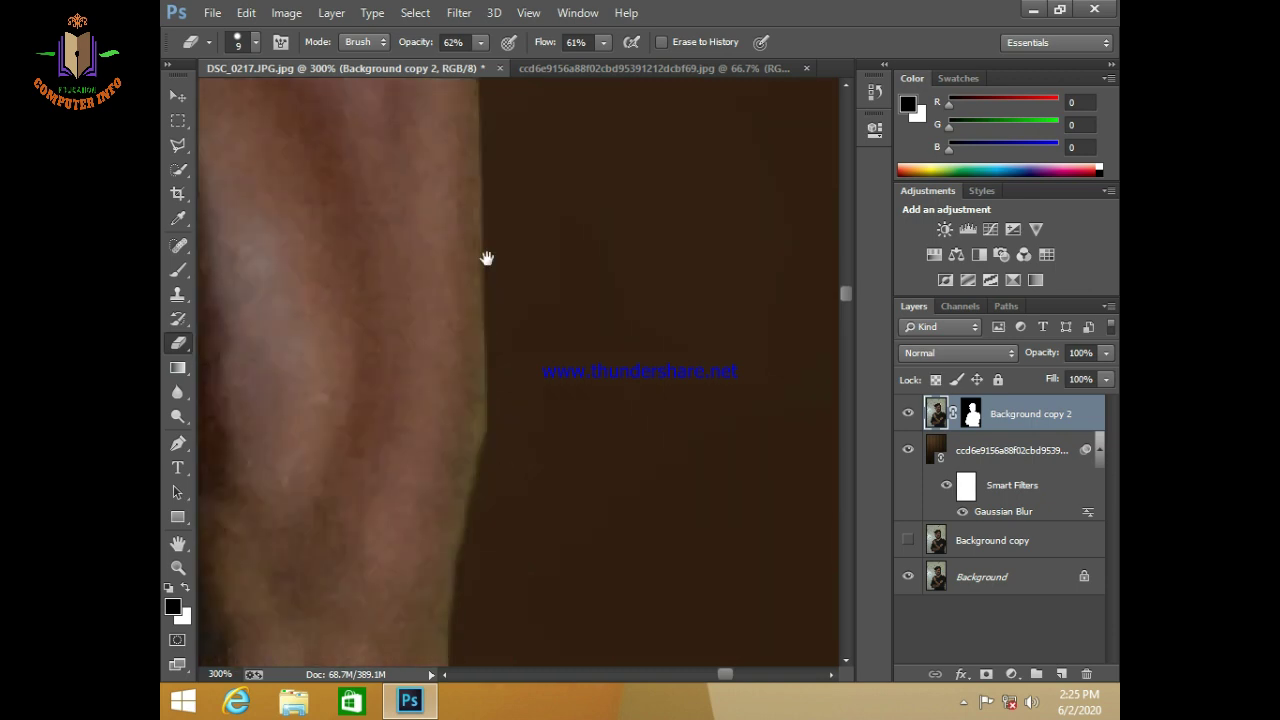
left_click_drag(491, 200, 495, 284)
left_click_drag(495, 328, 481, 388)
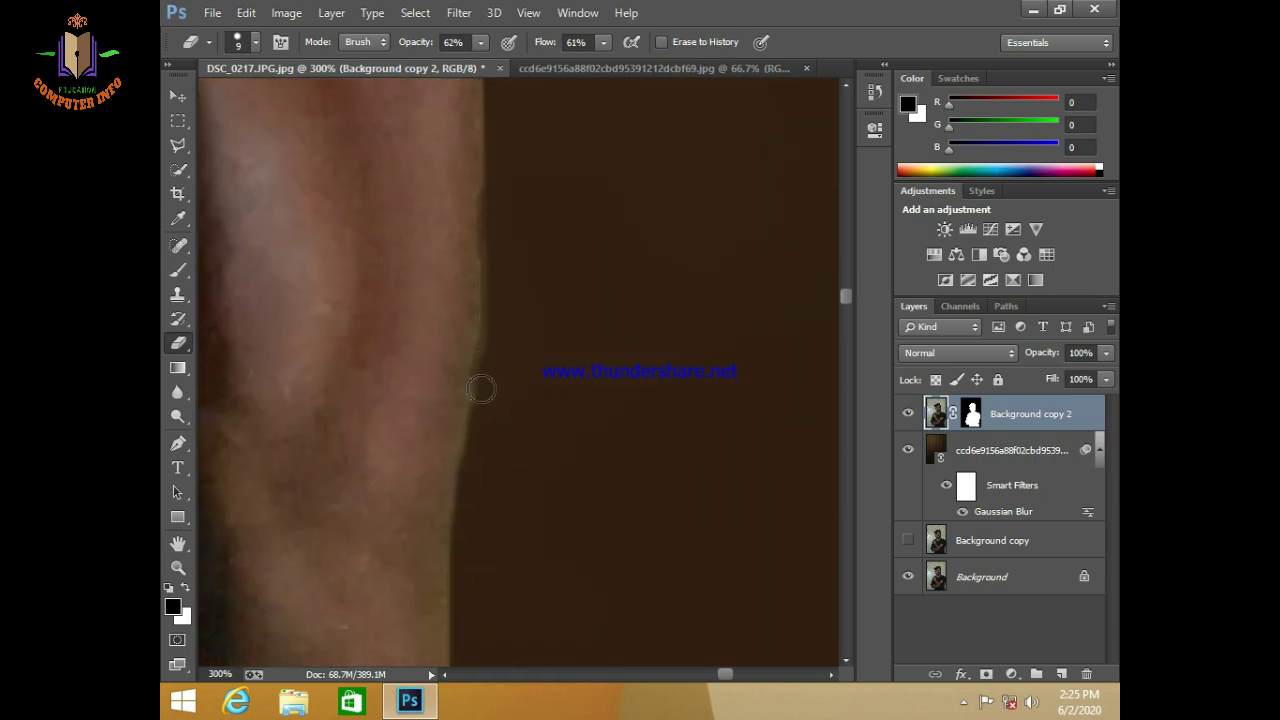
mouse_move(474, 440)
left_mouse_down()
mouse_move(457, 514)
mouse_move(489, 387)
left_mouse_up()
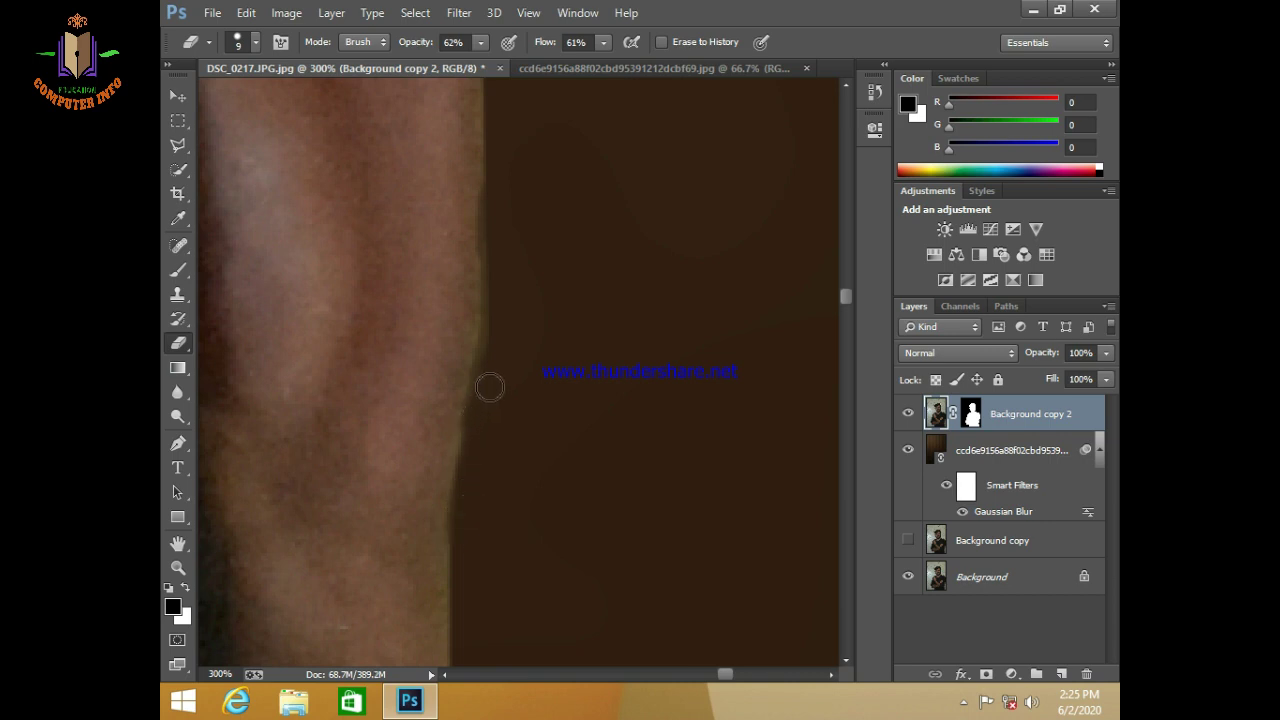
mouse_move(509, 157)
left_mouse_down()
mouse_move(486, 194)
mouse_move(500, 131)
left_mouse_up()
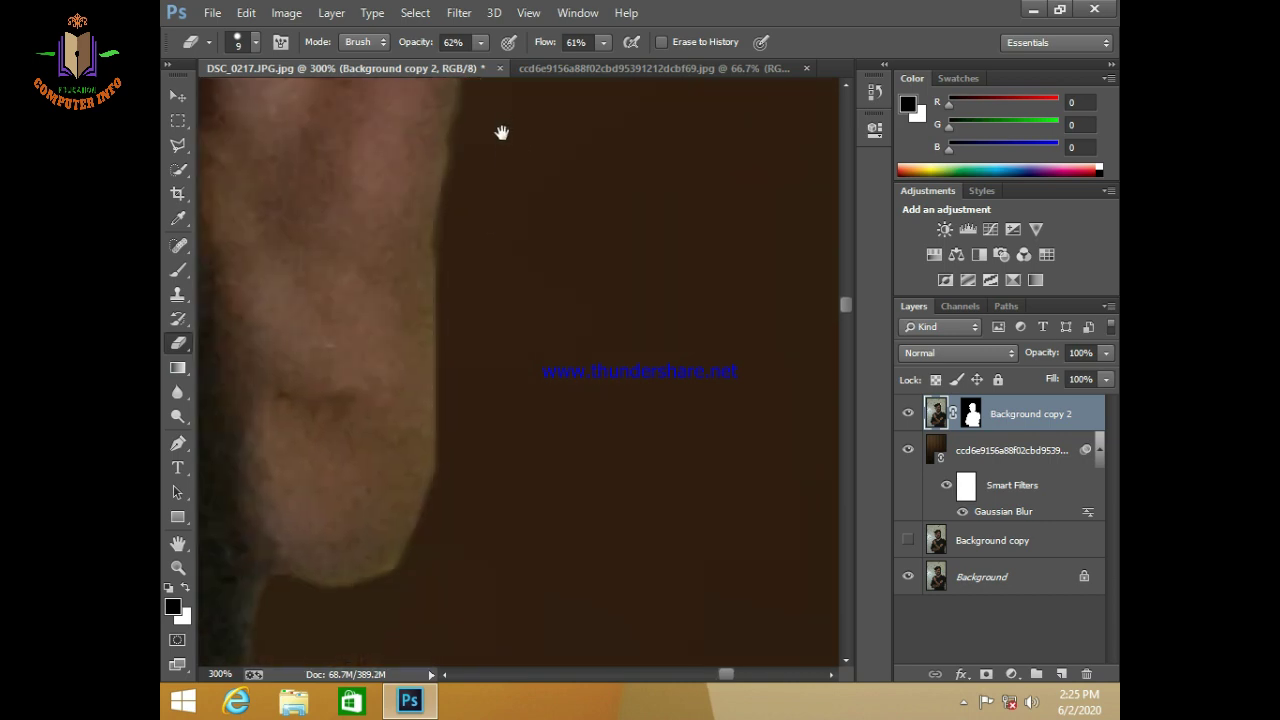
Step: Soften the fringe along the arm, the chin's right edge and the hair edge
mouse_move(433, 161)
left_mouse_down()
mouse_move(398, 516)
mouse_move(420, 194)
mouse_move(403, 157)
mouse_move(417, 286)
mouse_move(406, 343)
mouse_move(371, 400)
mouse_move(331, 423)
mouse_move(242, 416)
mouse_move(314, 423)
mouse_move(354, 409)
mouse_move(386, 366)
mouse_move(393, 381)
mouse_move(334, 414)
mouse_move(232, 416)
left_mouse_up()
mouse_move(363, 428)
left_mouse_down()
mouse_move(408, 363)
mouse_move(426, 262)
mouse_move(404, 357)
mouse_move(429, 491)
mouse_move(686, 163)
left_mouse_up()
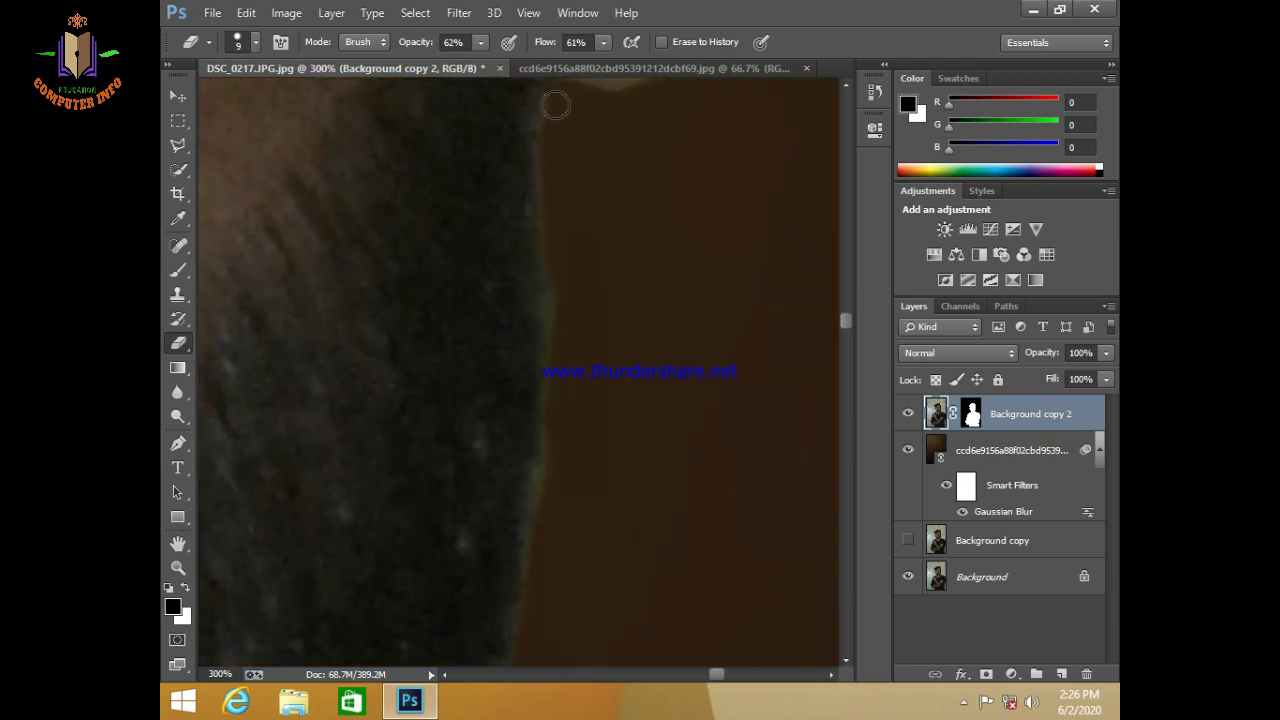
left_click_drag(556, 104, 555, 488)
mouse_move(543, 537)
left_mouse_down()
mouse_move(529, 201)
mouse_move(531, 360)
mouse_move(517, 417)
mouse_move(514, 254)
left_mouse_up()
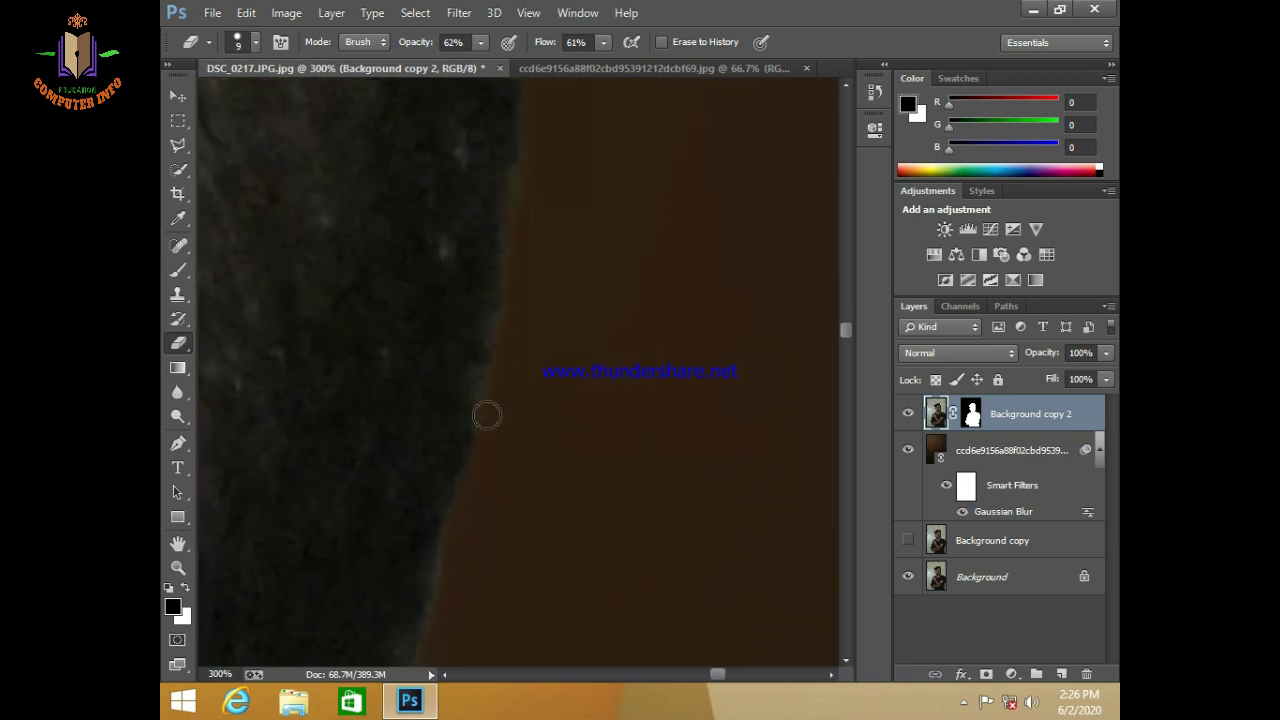
left_click_drag(512, 326, 514, 206)
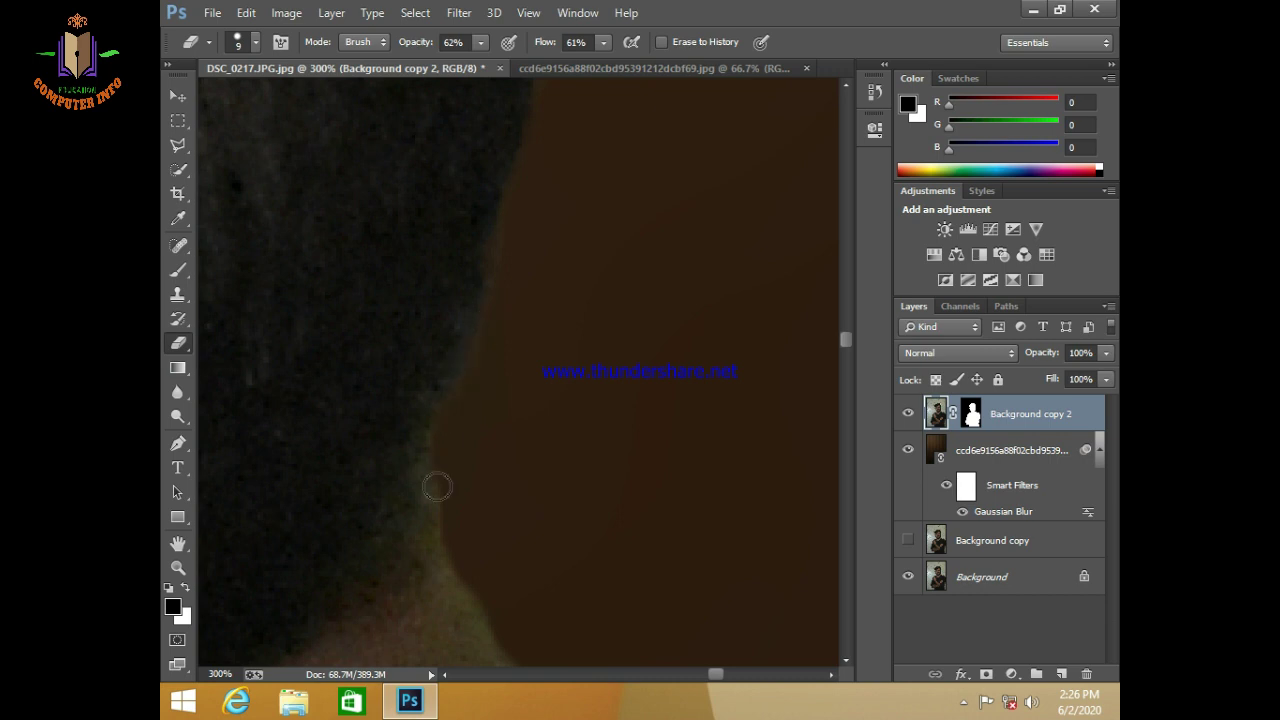
Step: Erase the greenish fringe along the neck edge with a size-10 eraser
left_click_drag(437, 488, 391, 414)
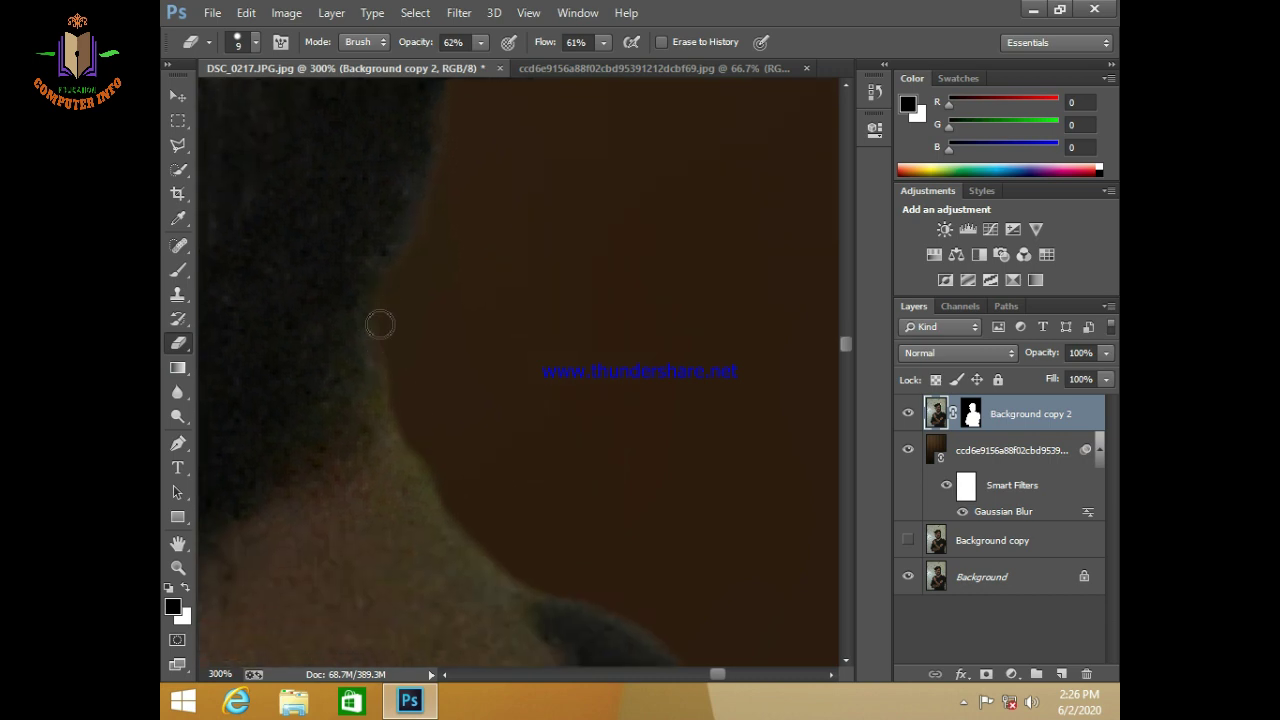
key("bracketright")
left_click_drag(460, 493, 390, 393)
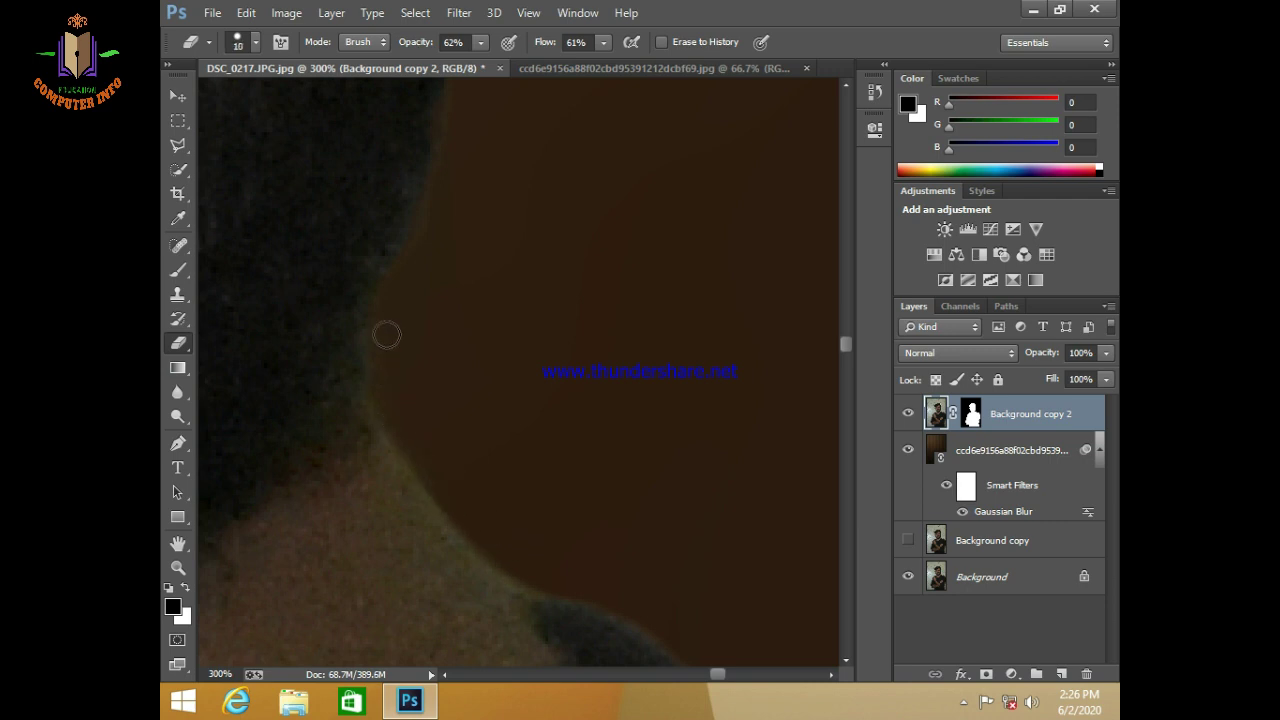
mouse_move(506, 506)
left_mouse_down()
mouse_move(326, 363)
mouse_move(513, 214)
mouse_move(623, 322)
left_mouse_up()
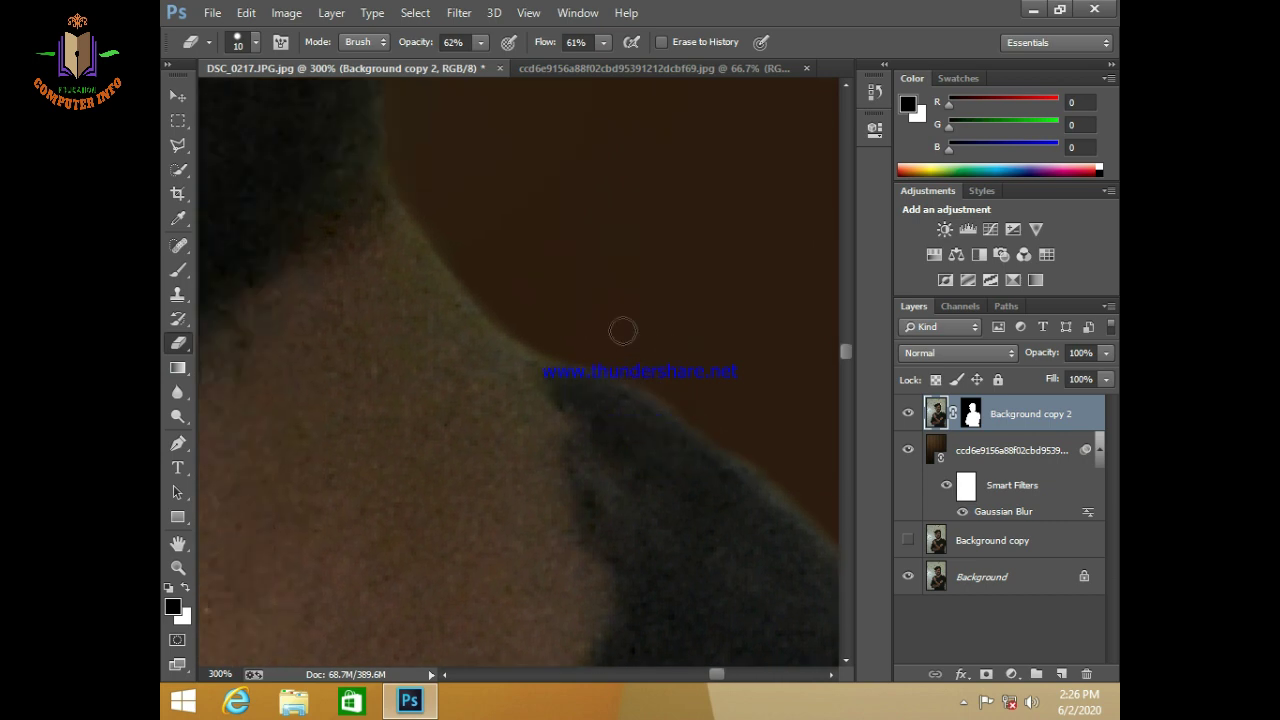
key("bracketleft")
key("bracketleft")
key("bracketleft")
key("bracketright")
key("bracketright")
mouse_move(808, 484)
left_mouse_down()
mouse_move(577, 314)
mouse_move(383, 134)
left_mouse_up()
key("p")
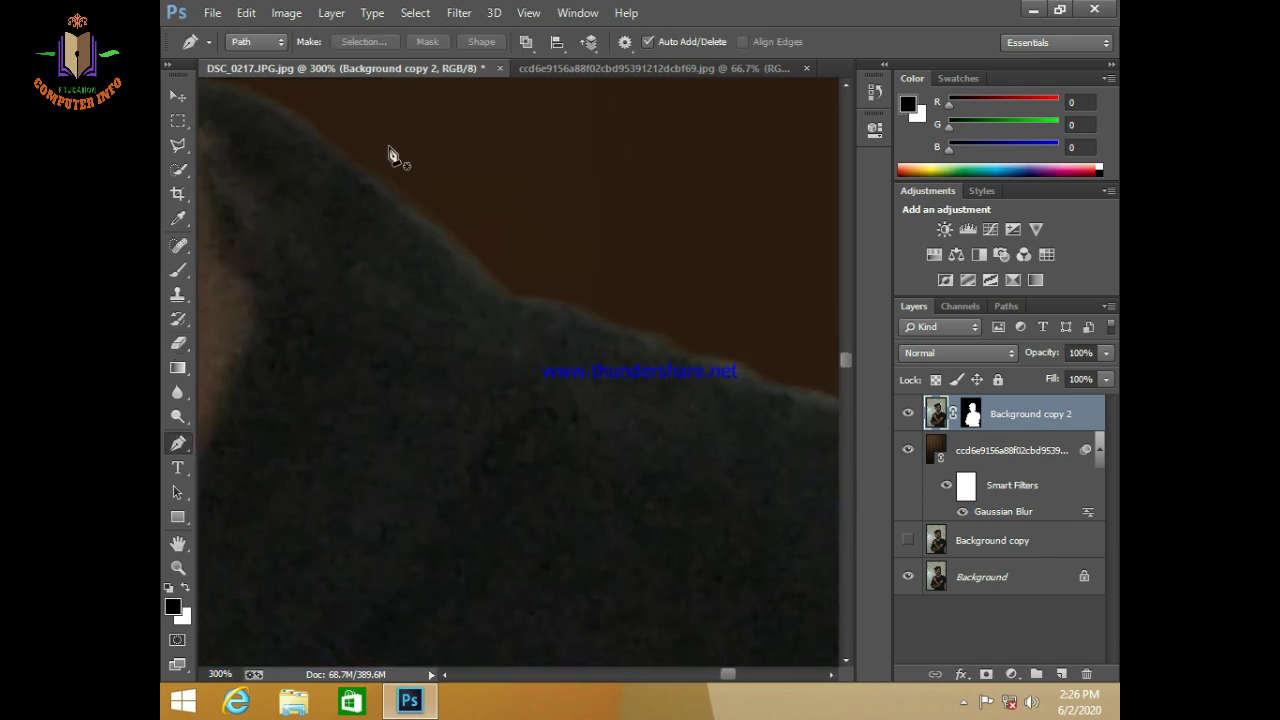
Step: Erase the light fringe along the full length of the sloping shoulder edge
left_click(178, 342)
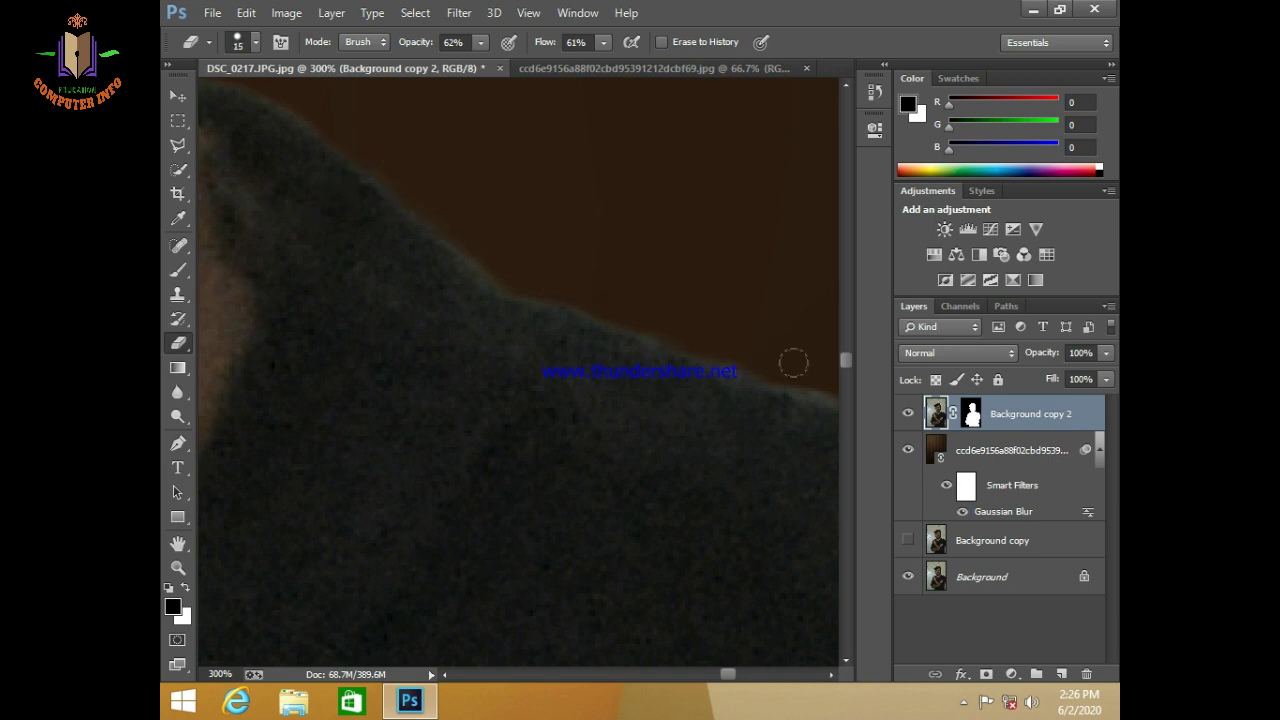
left_click_drag(579, 256, 220, 103)
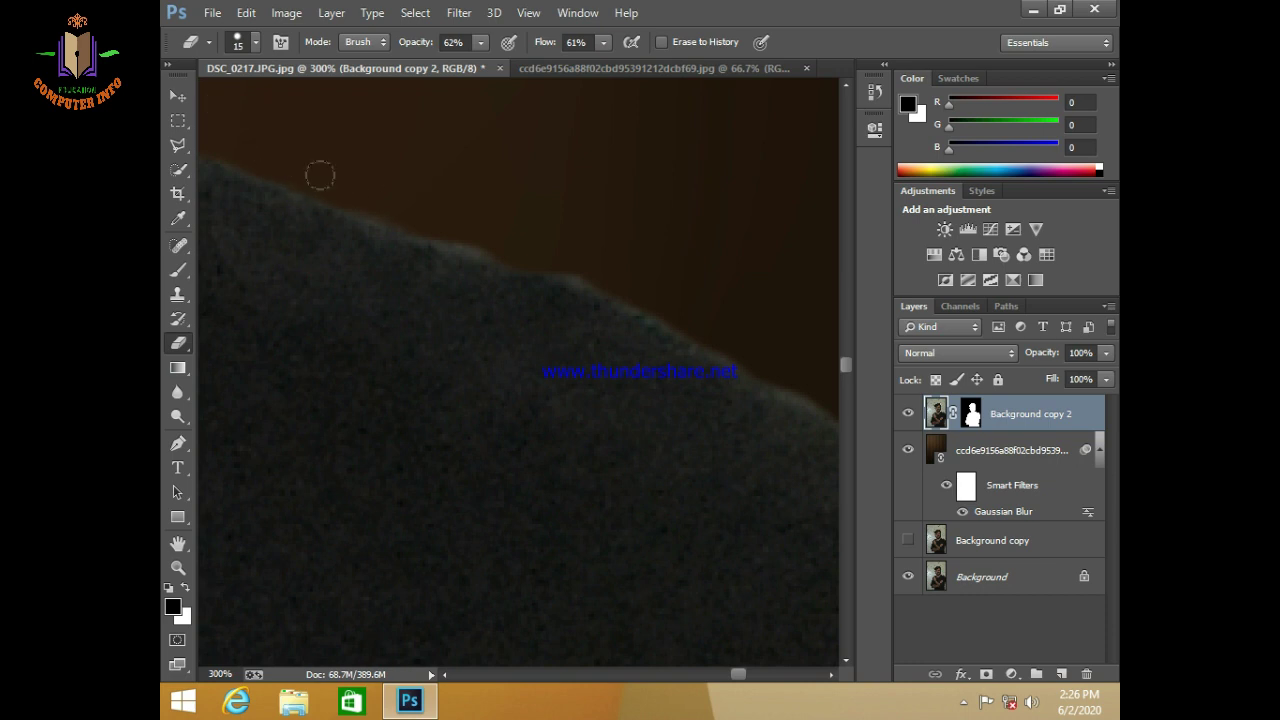
left_click_drag(404, 207, 516, 230)
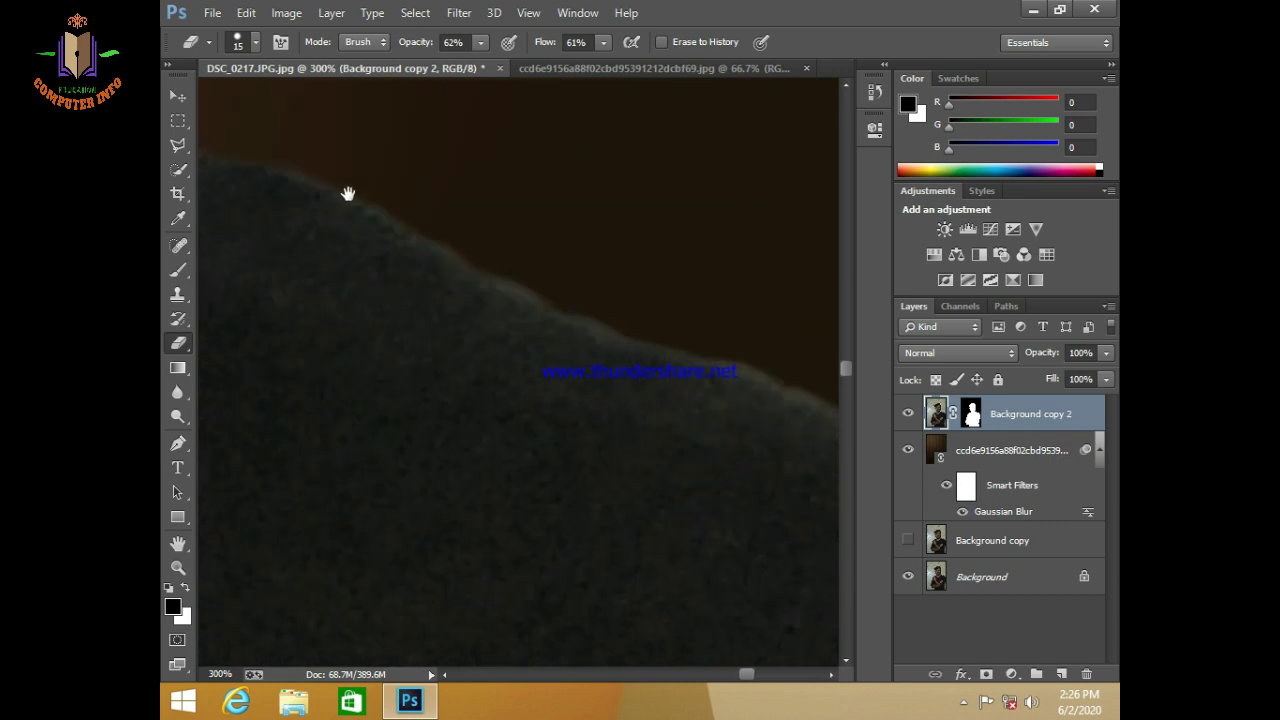
left_click_drag(343, 191, 310, 121)
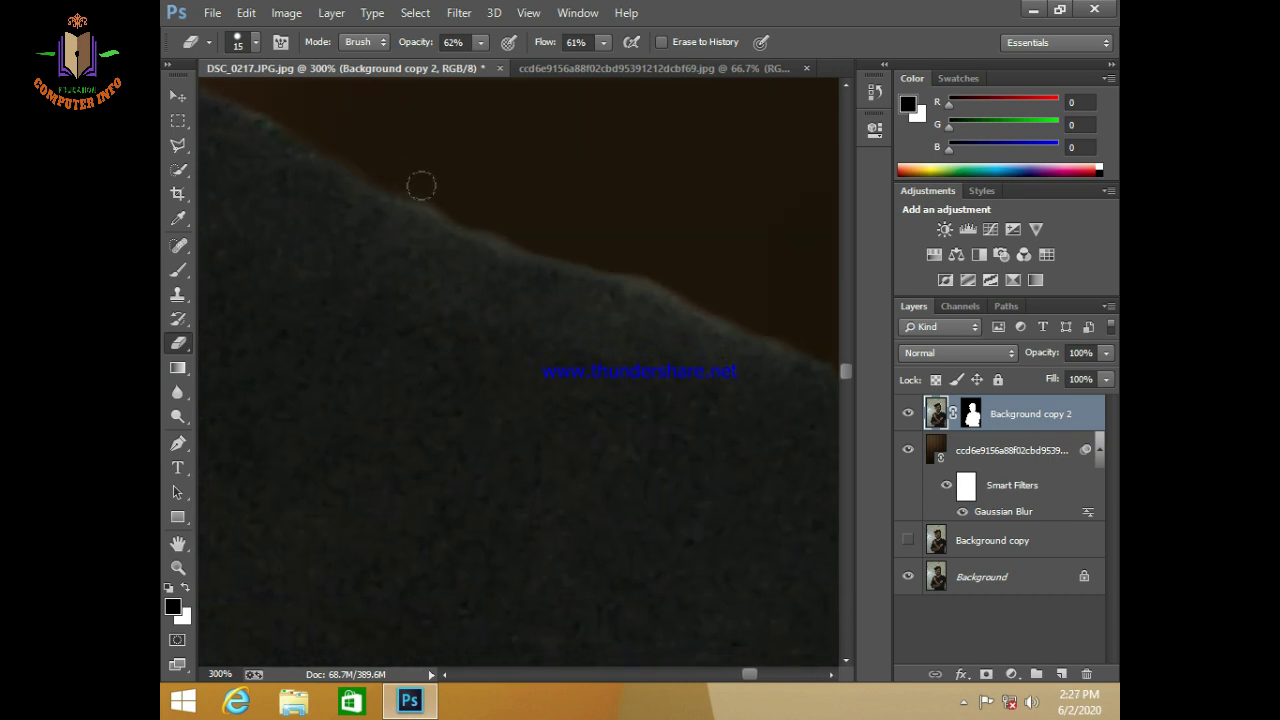
mouse_move(485, 215)
left_mouse_down()
mouse_move(723, 294)
mouse_move(806, 338)
left_mouse_up()
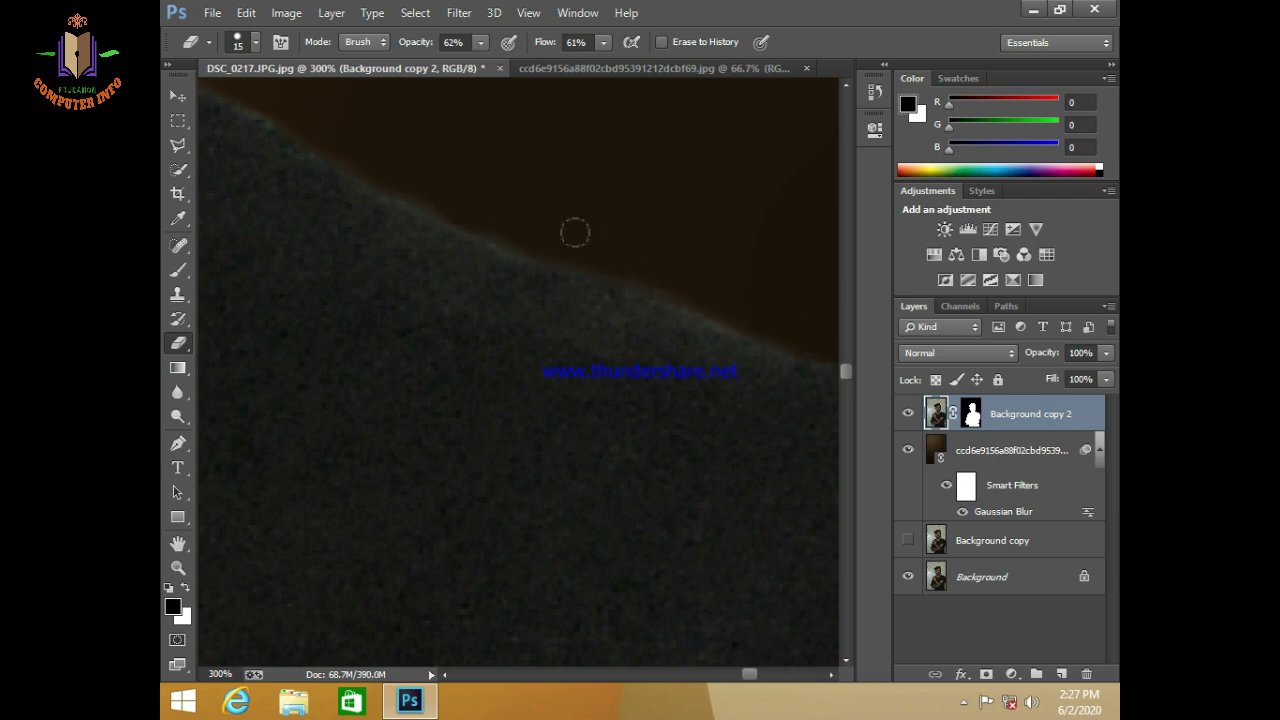
left_click_drag(444, 197, 333, 127)
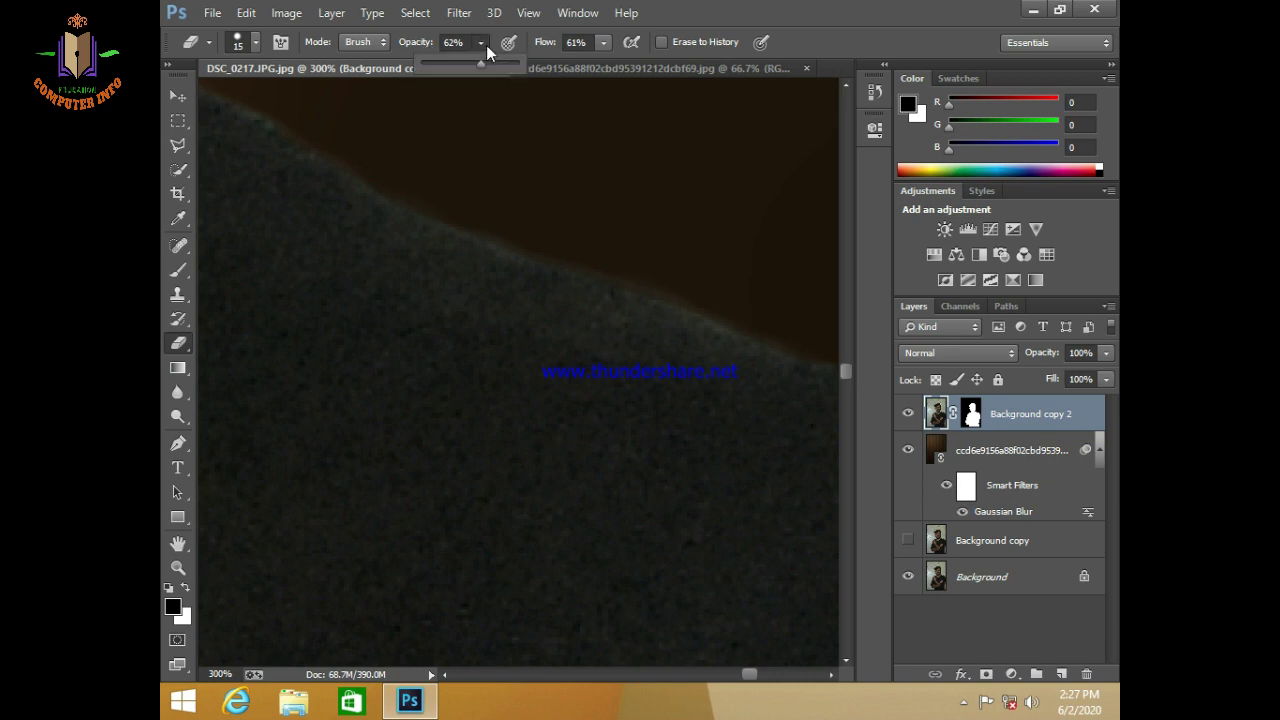
left_click_drag(595, 218, 311, 252)
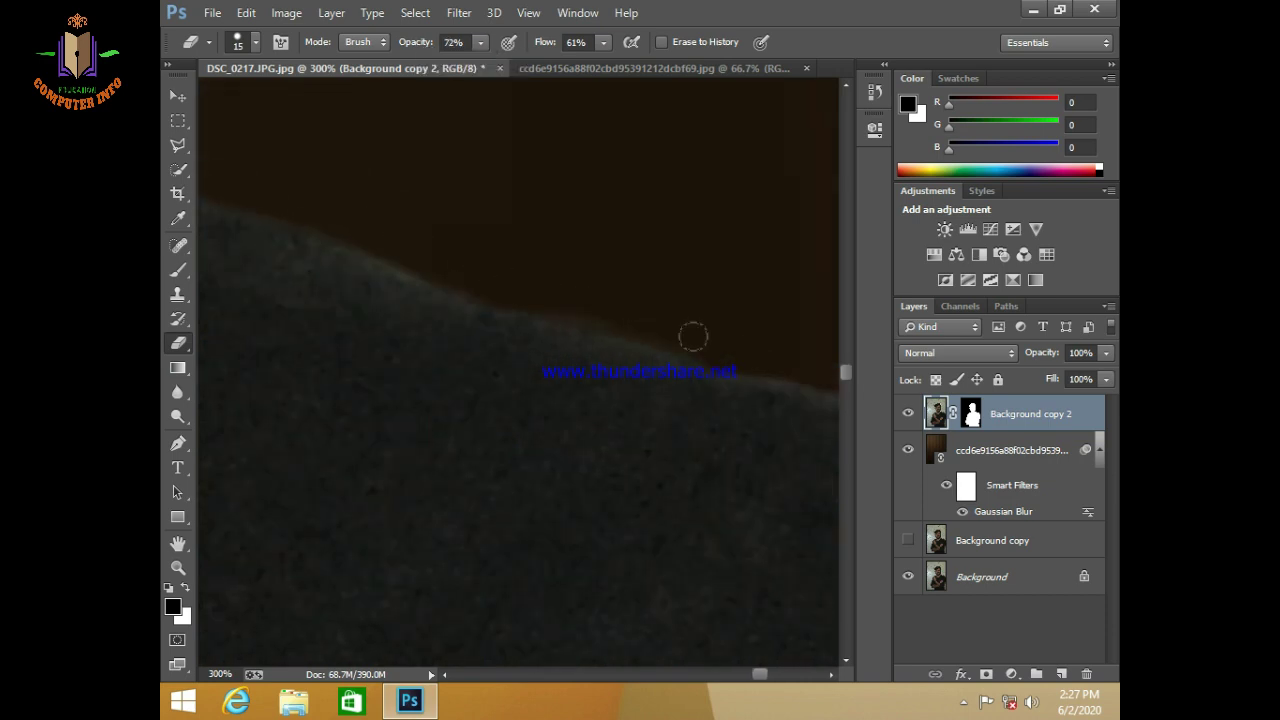
left_click_drag(691, 337, 384, 221)
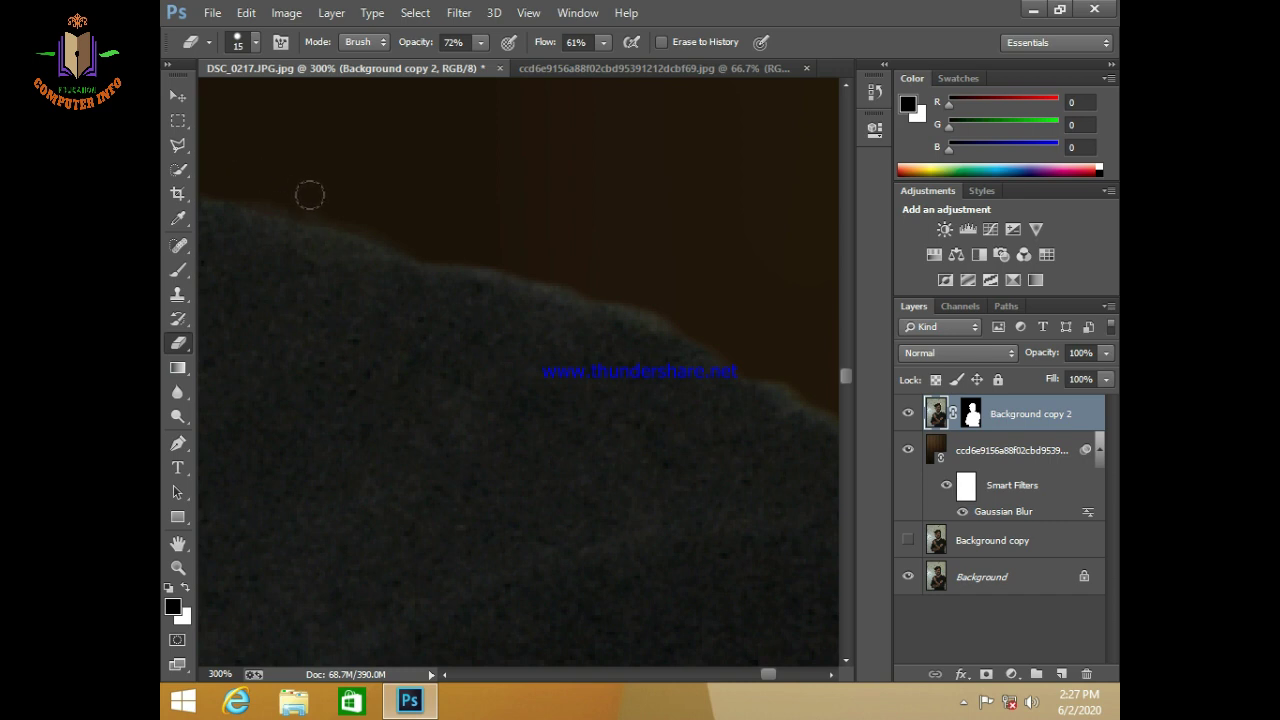
left_click_drag(533, 265, 686, 313)
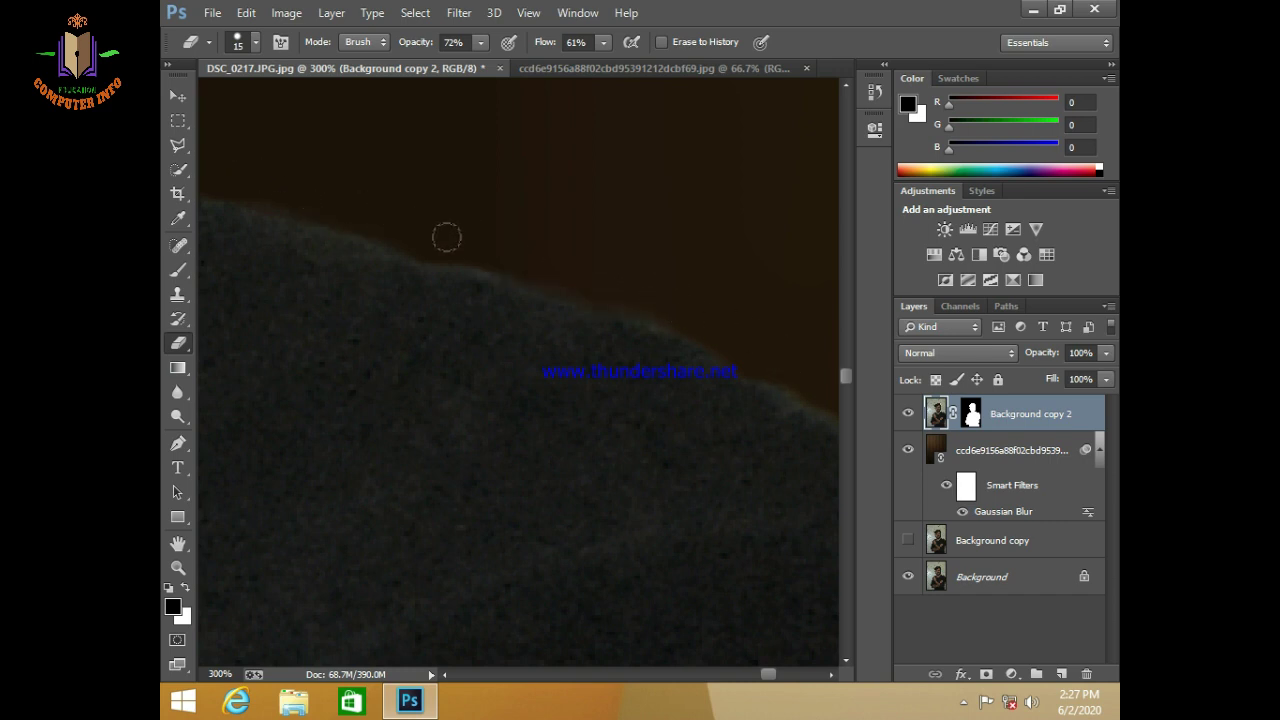
left_click_drag(625, 301, 255, 139)
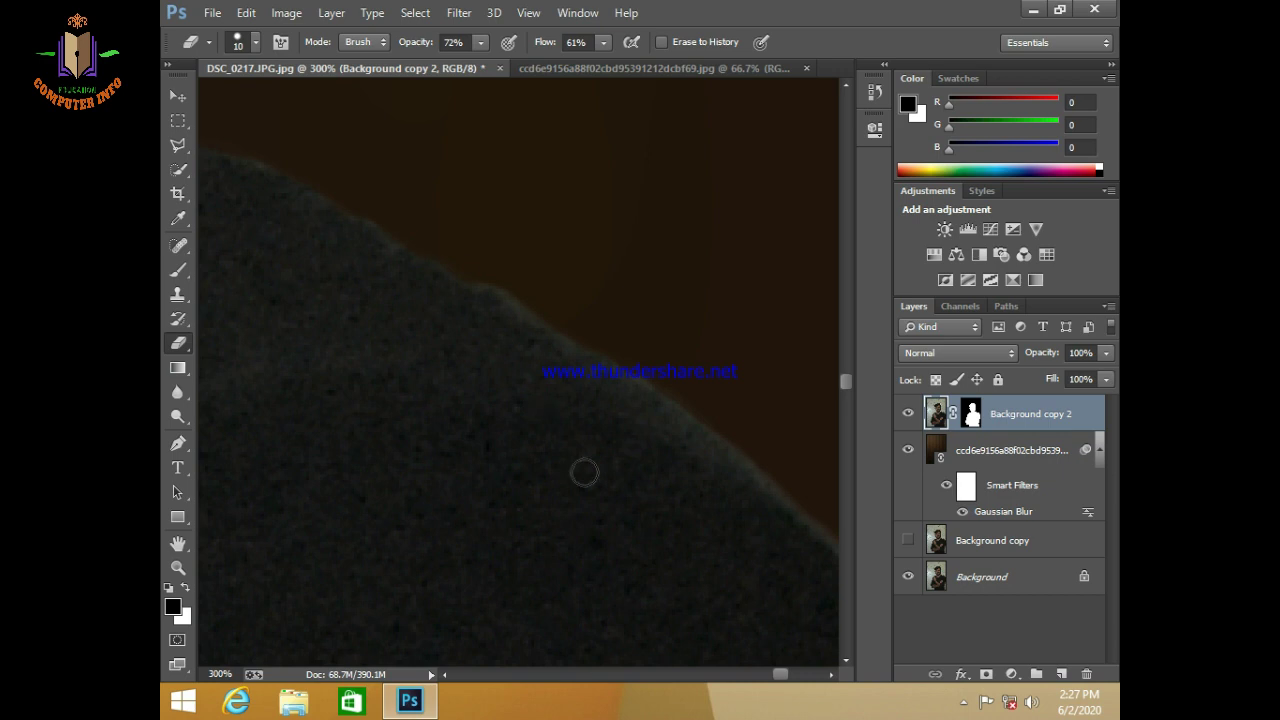
Step: Erase the pale rim along the shirt's curved outer edge with a 10 px eraser, then zoom out
left_click_drag(585, 473, 477, 369)
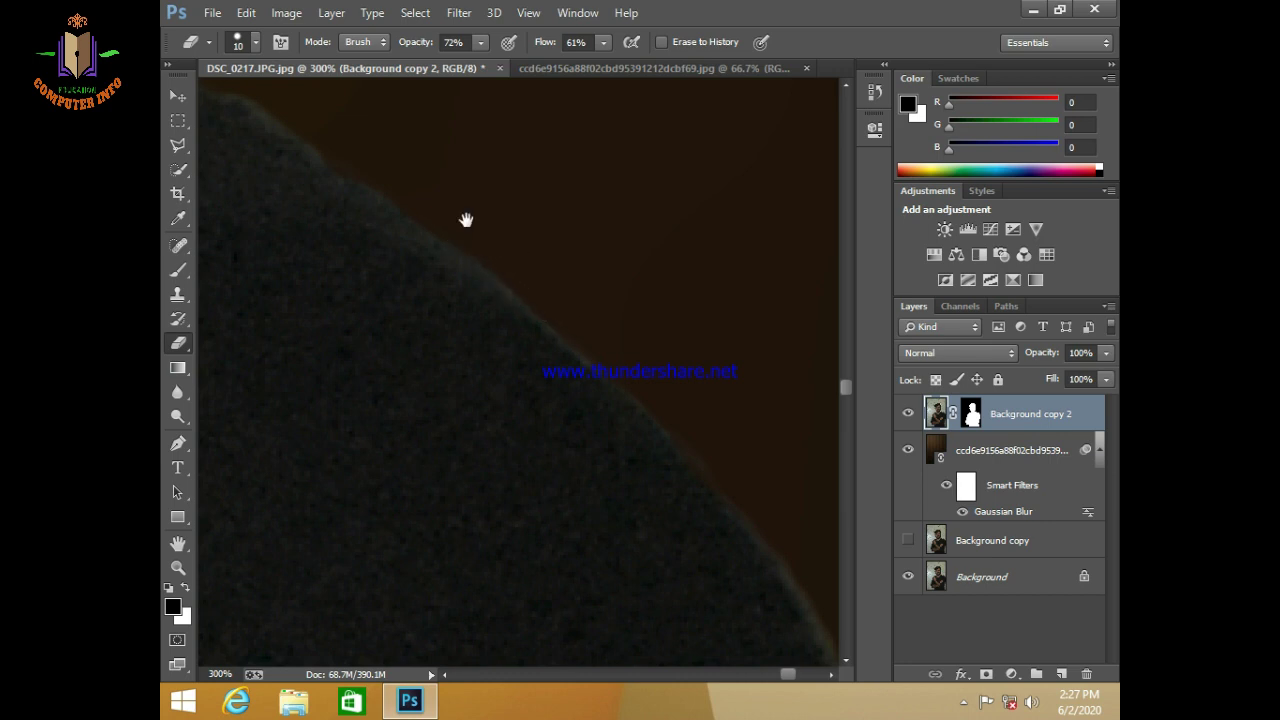
left_click_drag(677, 471, 443, 283)
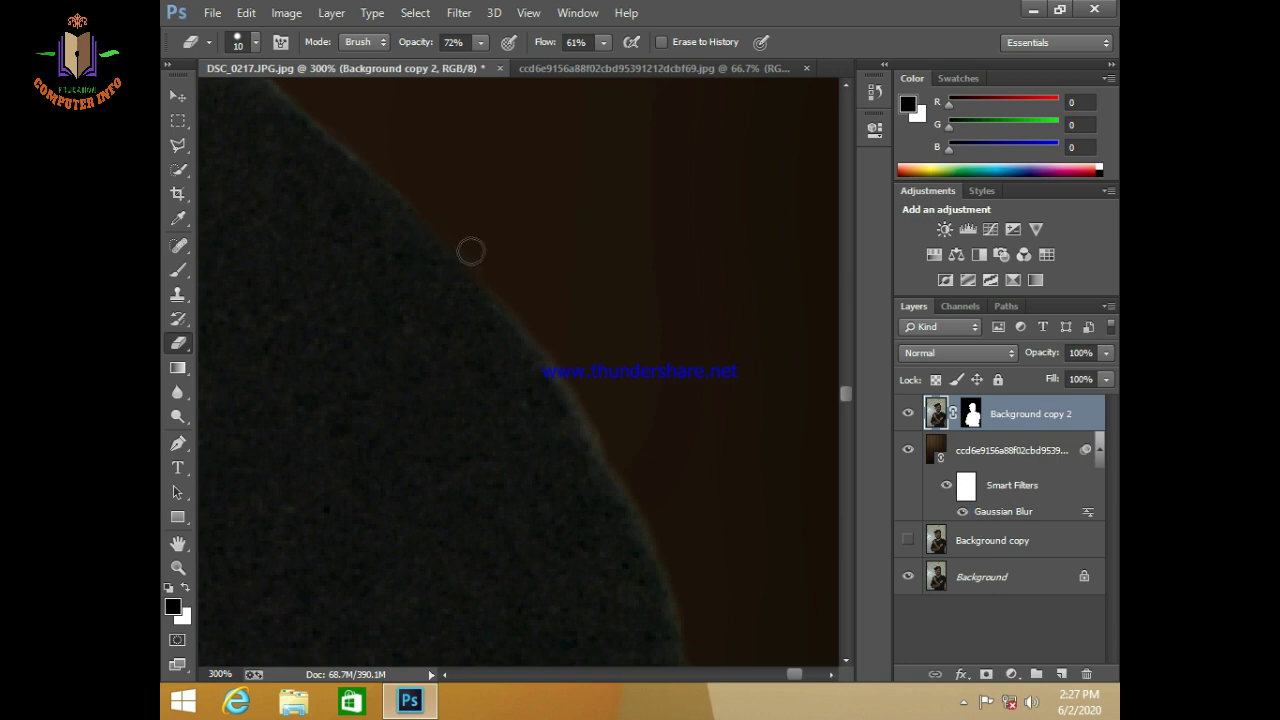
mouse_move(571, 388)
left_mouse_down()
mouse_move(624, 491)
mouse_move(574, 426)
left_mouse_up()
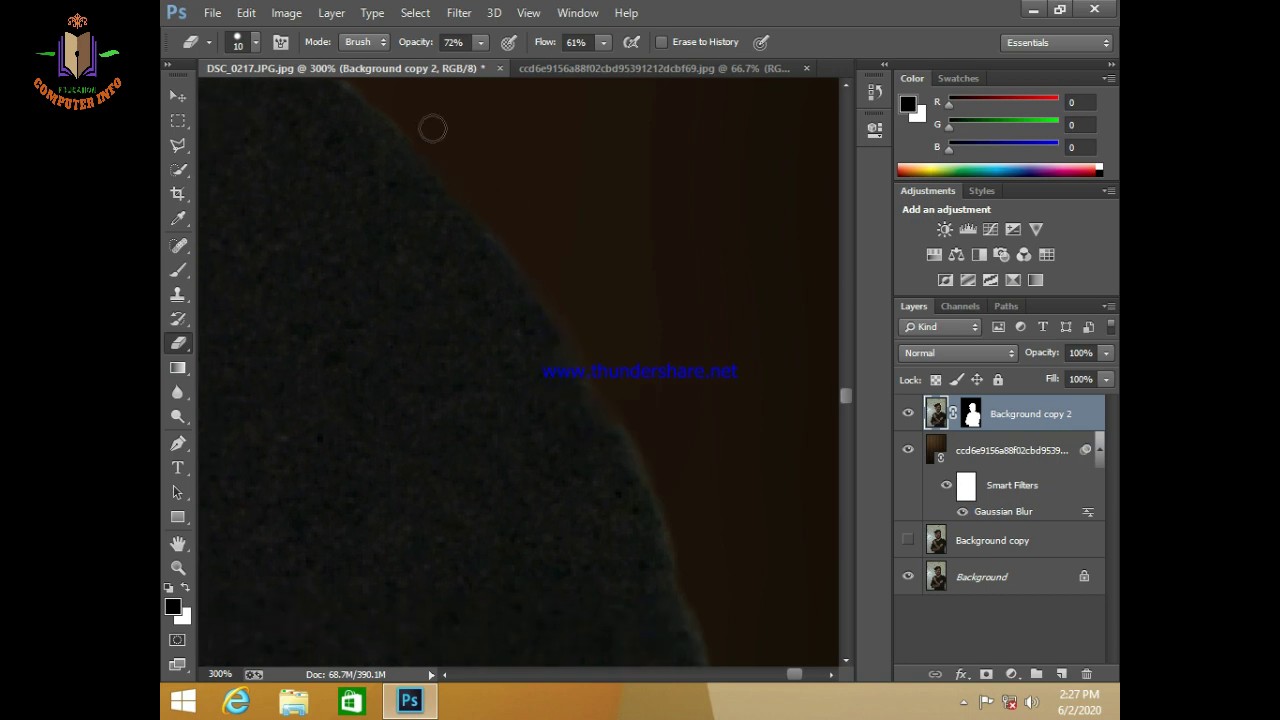
mouse_move(485, 197)
left_mouse_down()
mouse_move(586, 351)
mouse_move(680, 569)
mouse_move(554, 191)
left_mouse_up()
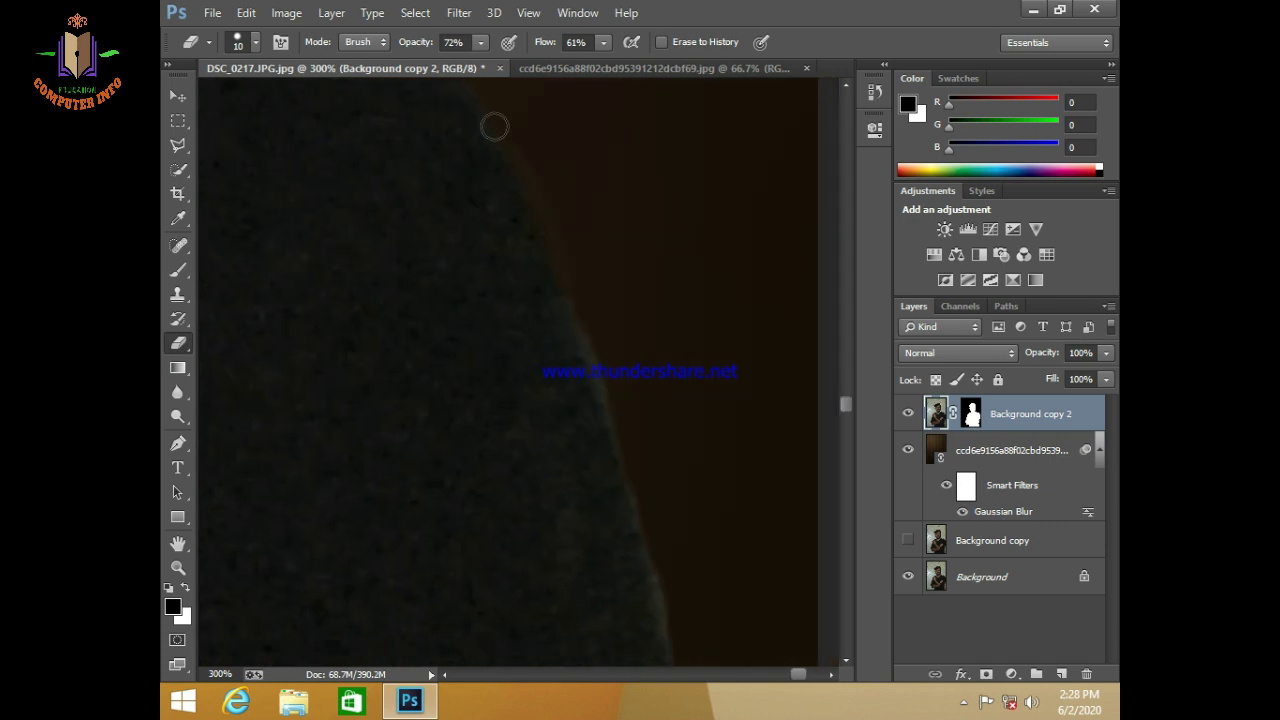
mouse_move(501, 125)
left_mouse_down()
mouse_move(583, 288)
mouse_move(651, 543)
mouse_move(543, 214)
mouse_move(560, 146)
mouse_move(588, 232)
mouse_move(589, 294)
mouse_move(560, 181)
left_mouse_up()
key("ctrl+minus")
Step: Zoom out, enlarge the eraser to 20 and show the mask as a red overlay
key("ctrl+minus")
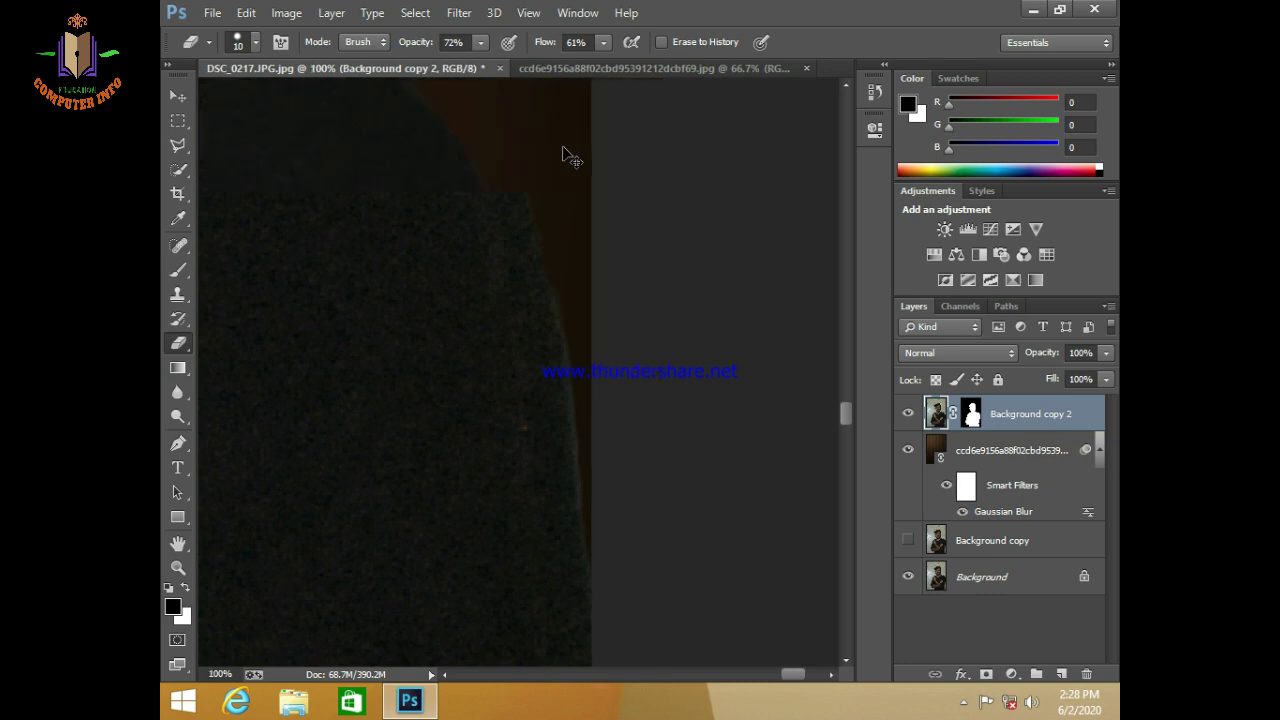
key("ctrl+minus")
key("ctrl+minus")
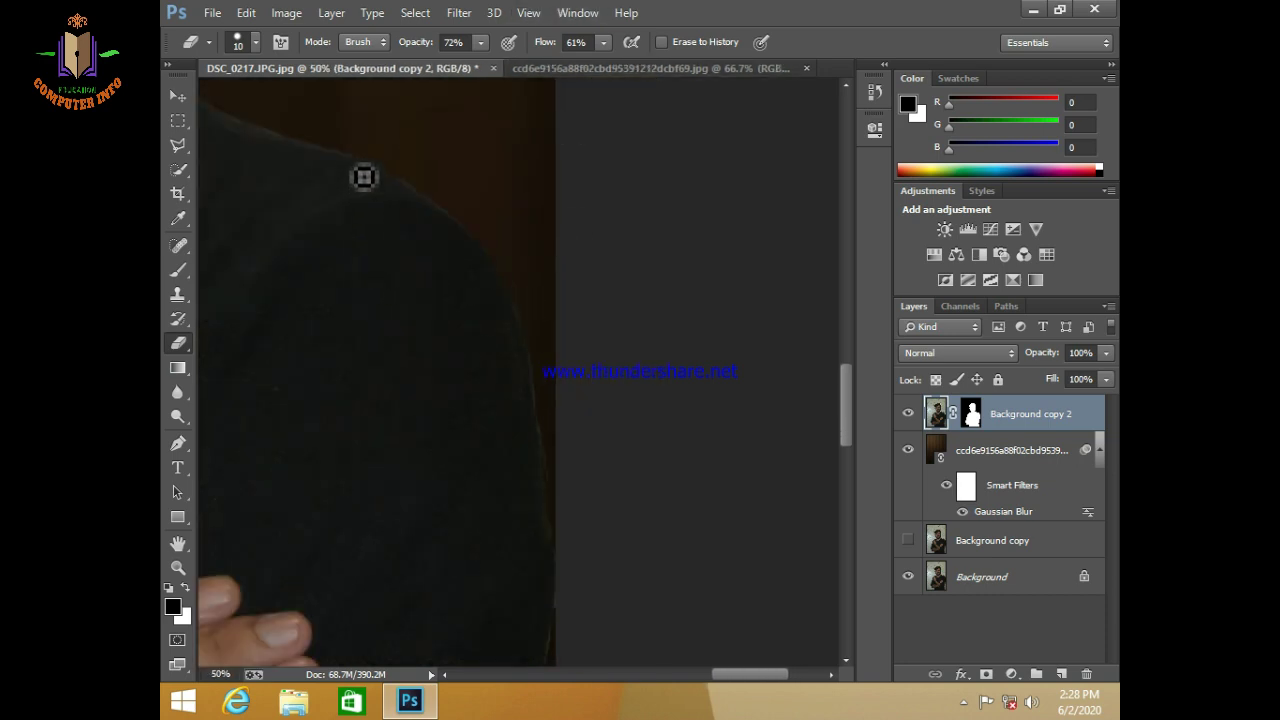
key("bracketright")
key("backslash")
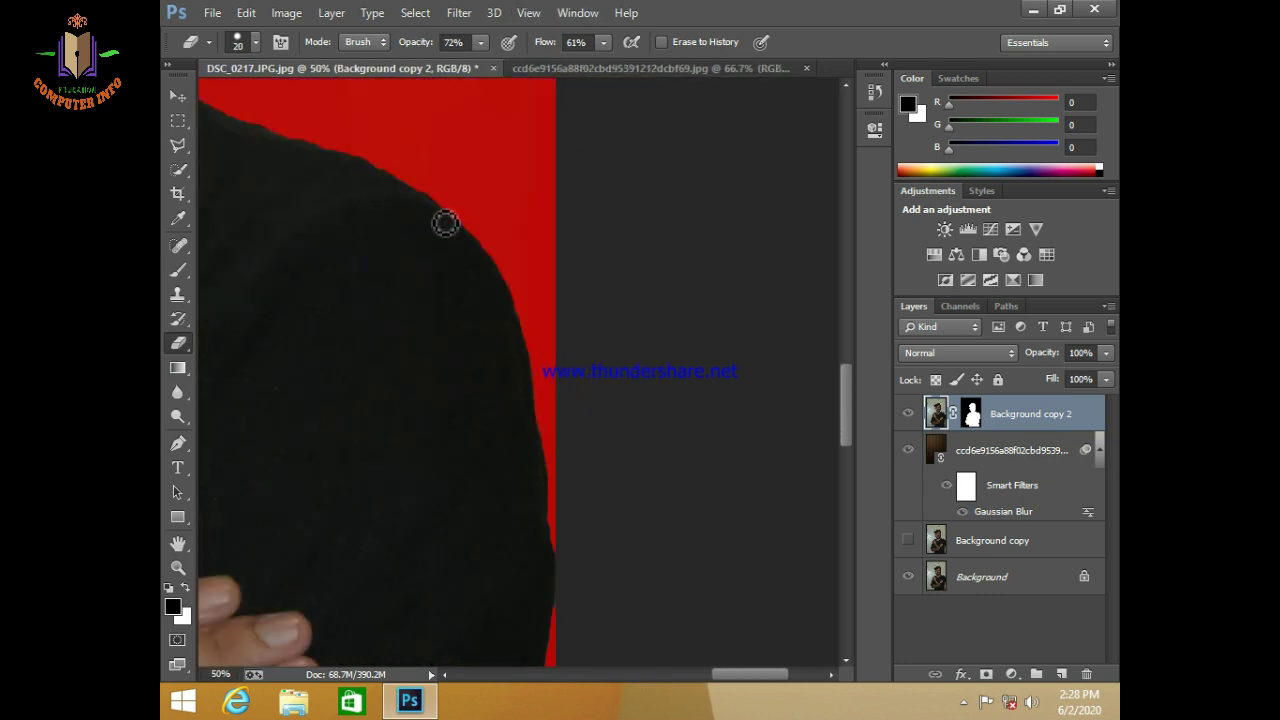
Step: Step backward four times to undo the latest eraser edits
left_click(246, 12)
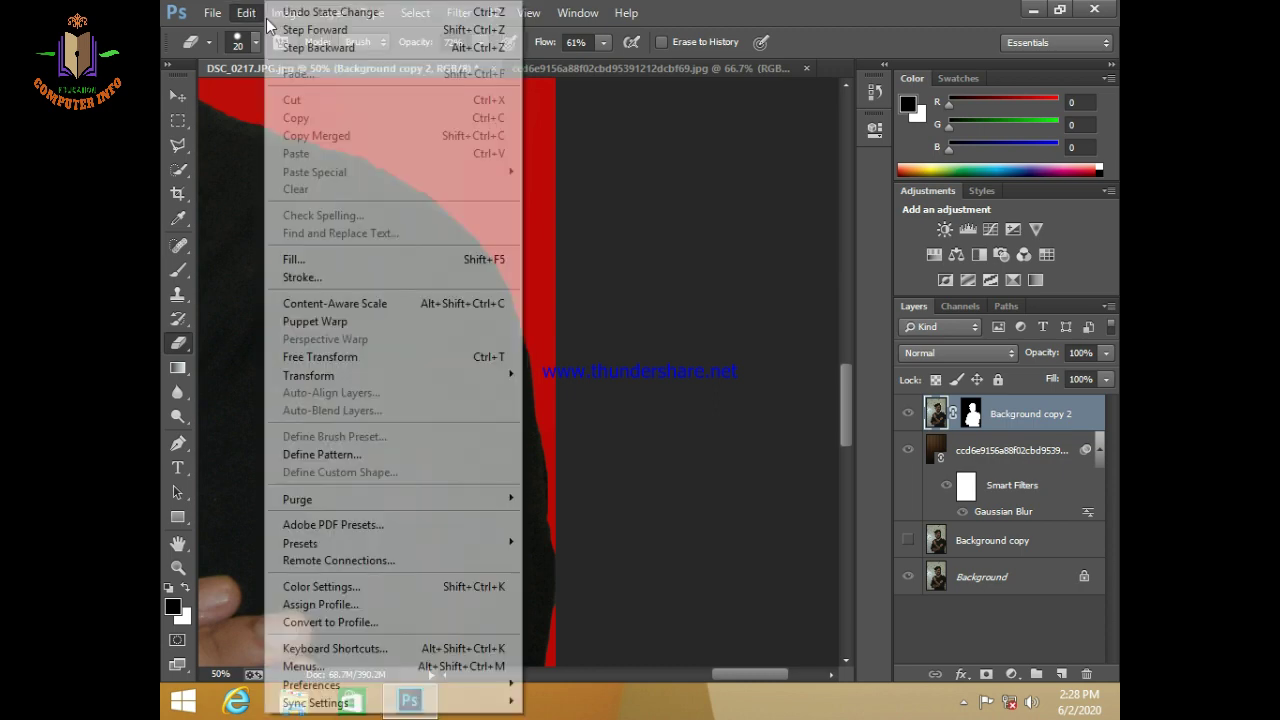
left_click(275, 47)
left_click(318, 47)
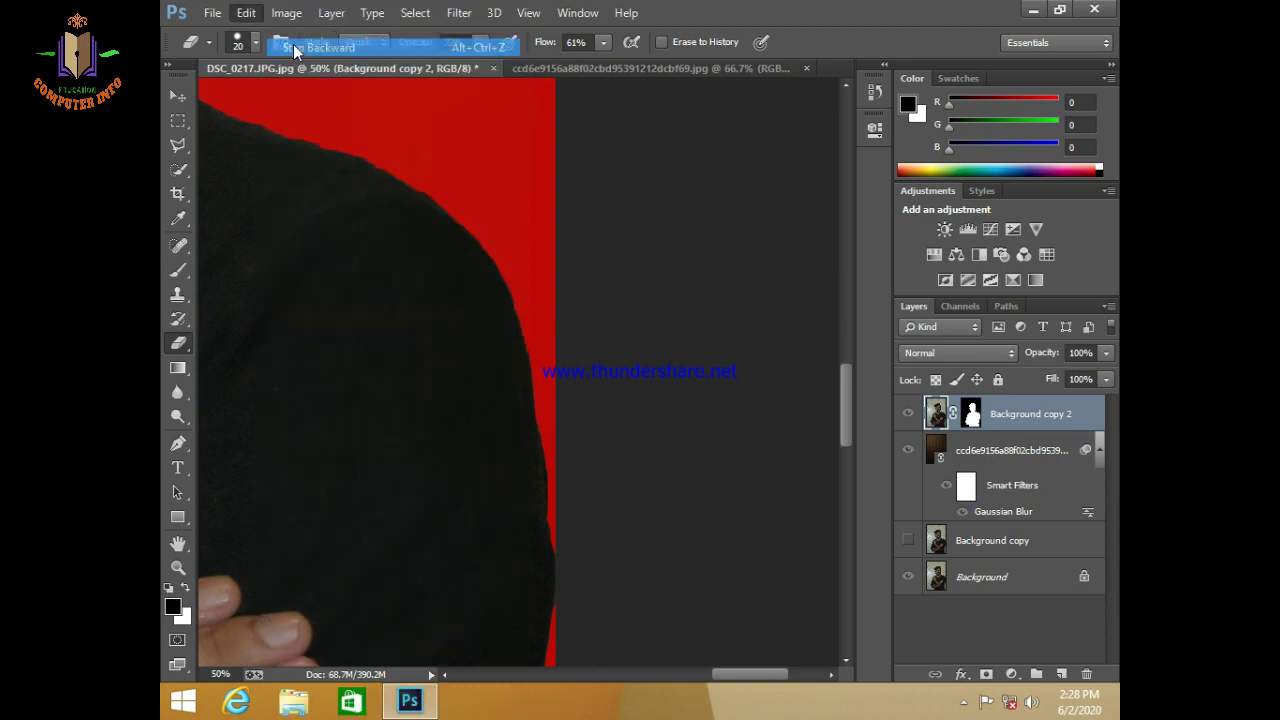
left_click(250, 13)
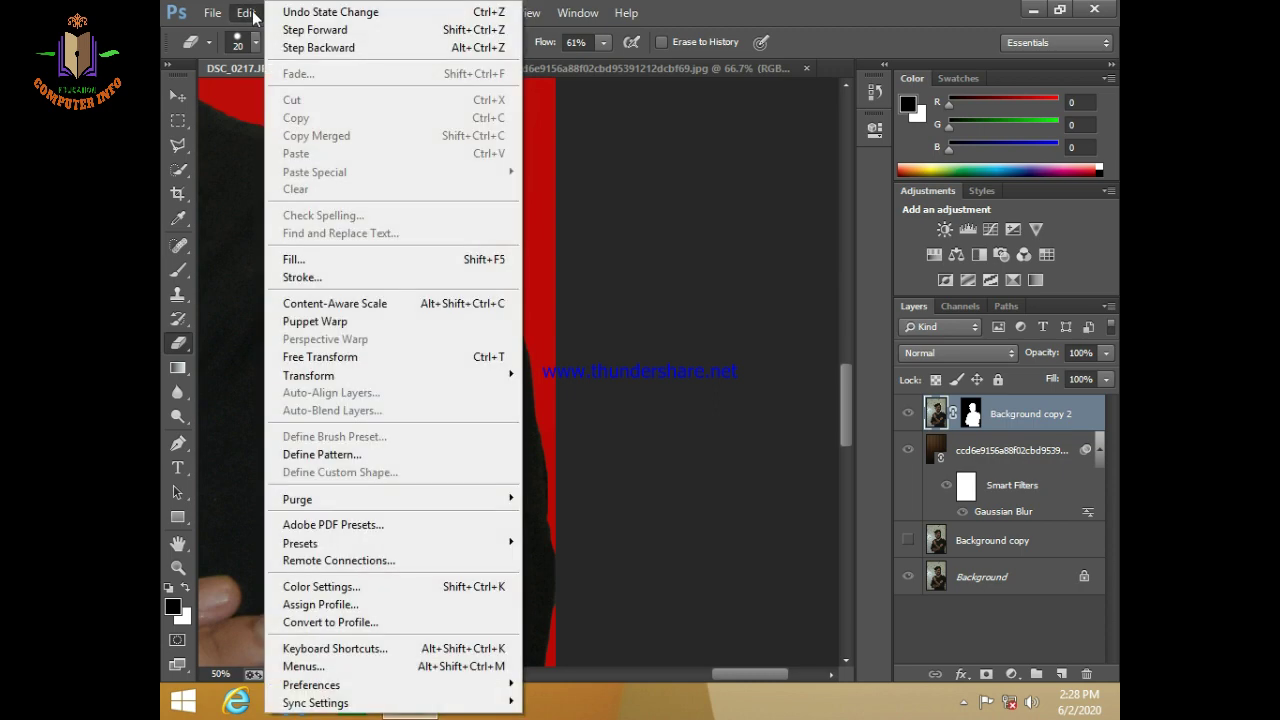
left_click(345, 47)
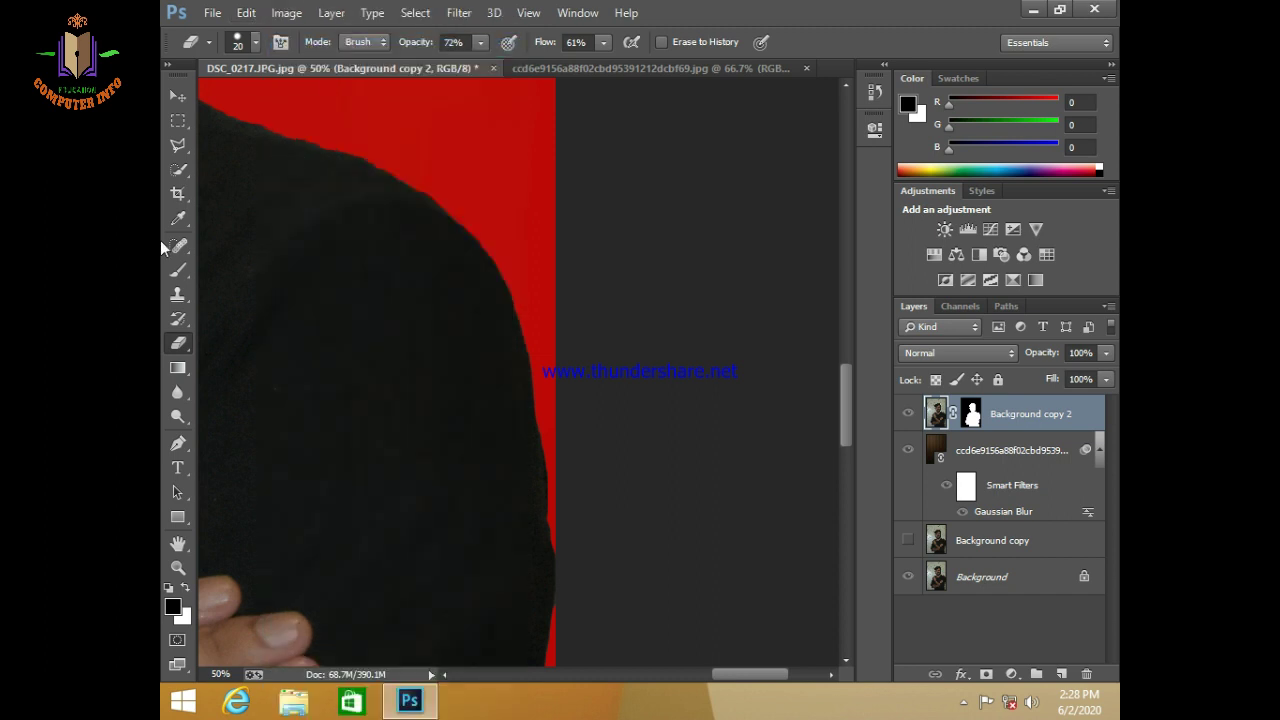
scroll(577, 331, "down", 2)
scroll(640, 340, "down", 2)
scroll(654, 345, "down", 1)
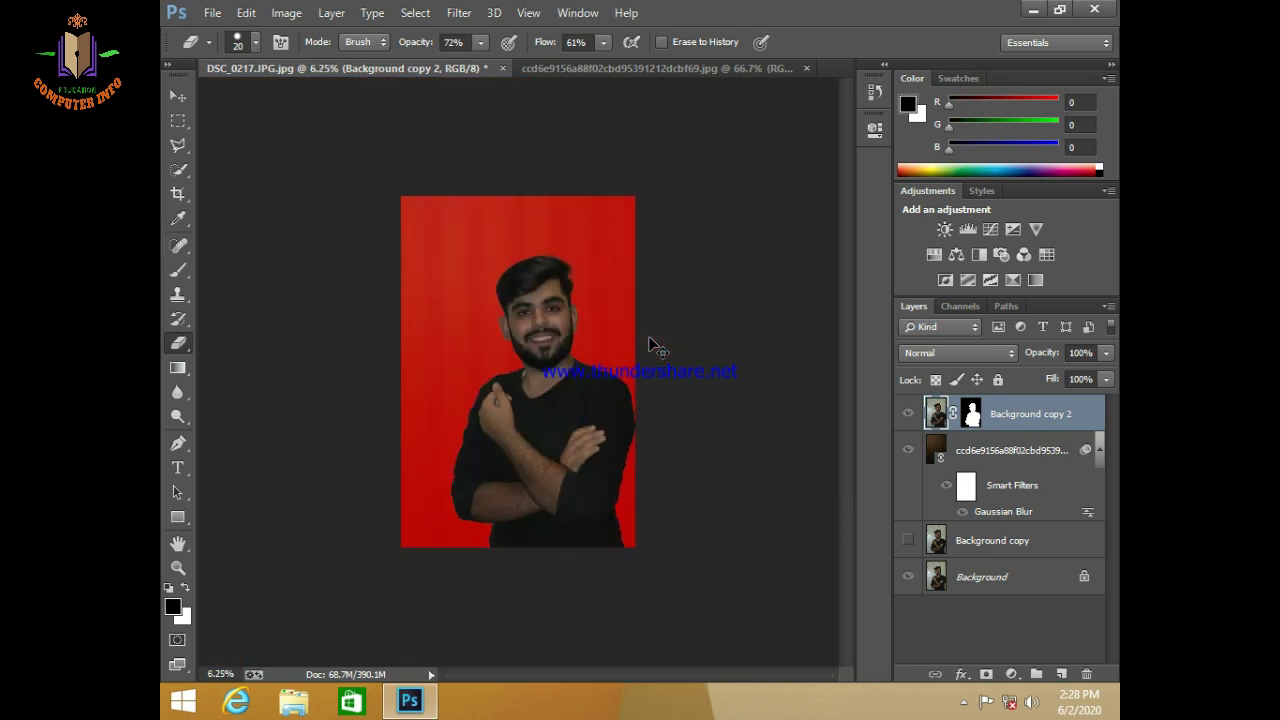
scroll(720, 365, "up", 1)
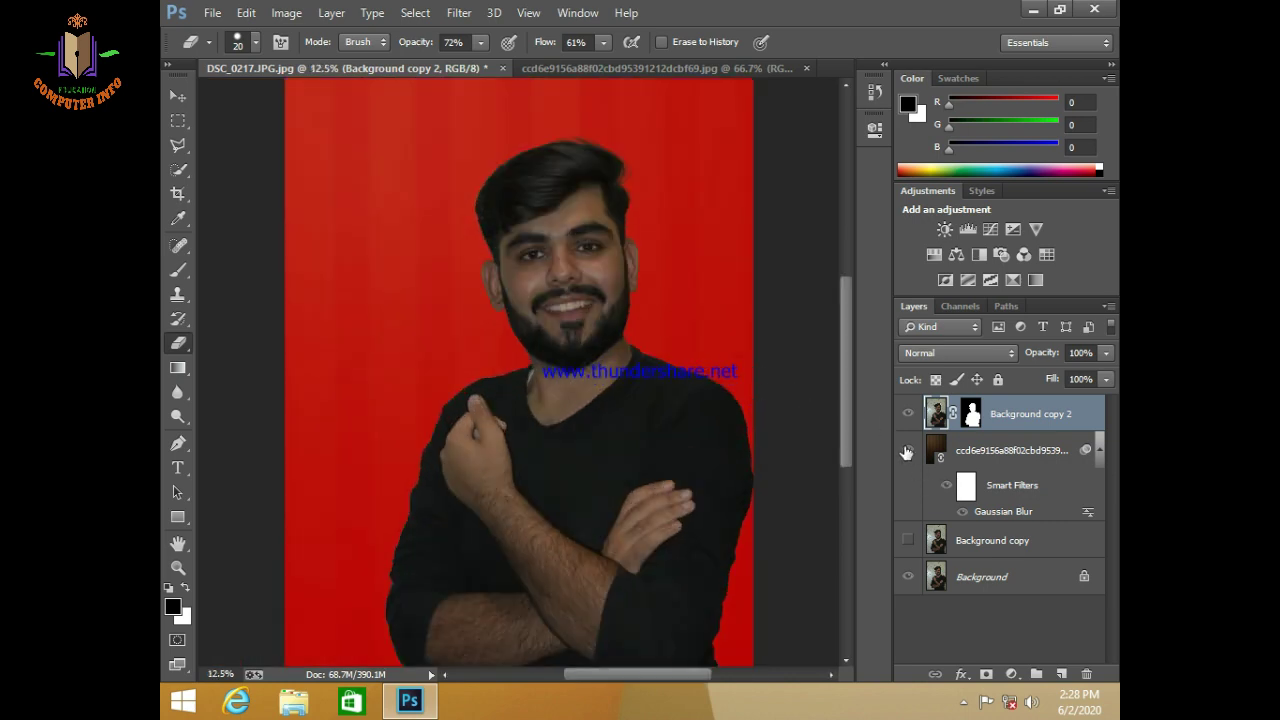
Step: Hide the mask overlay, compare without the background, zoom in and enlarge the eraser to 70
key("backslash")
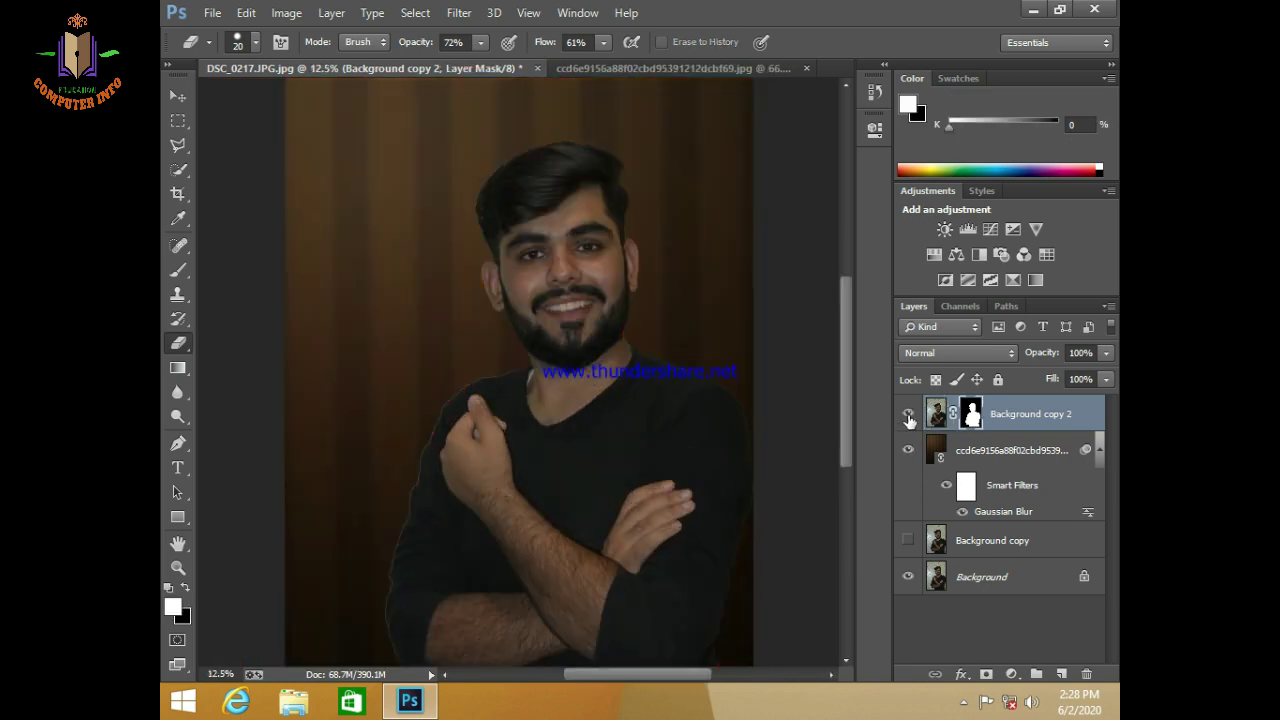
left_click(908, 452)
scroll(560, 300, "up", 1)
scroll(391, 223, "up", 1)
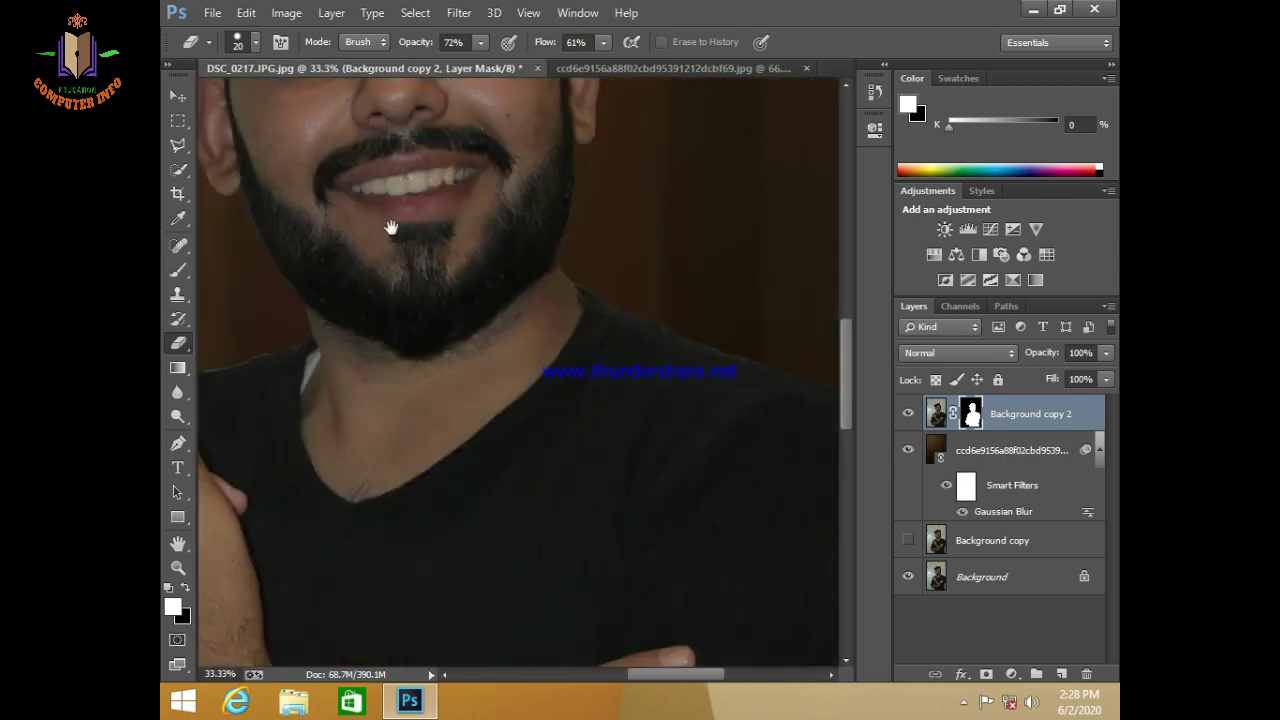
scroll(553, 331, "up", 1)
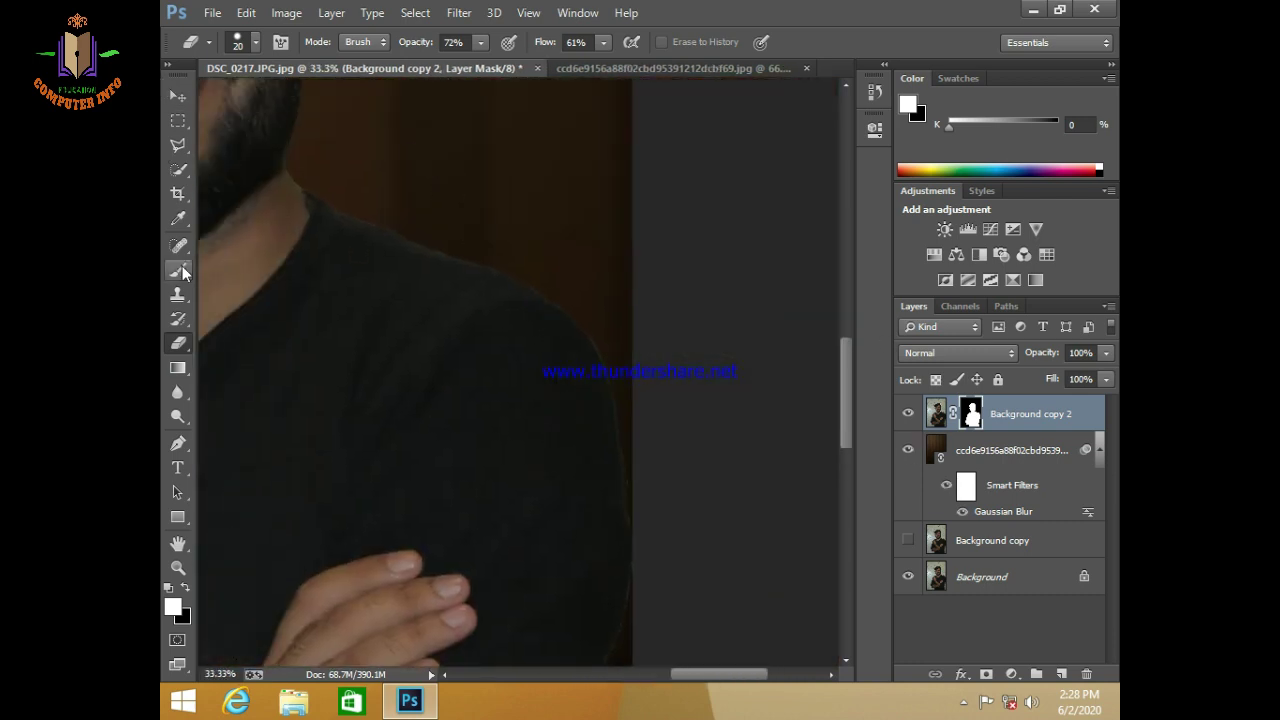
key("bracketright")
key("bracketright")
key("bracketright")
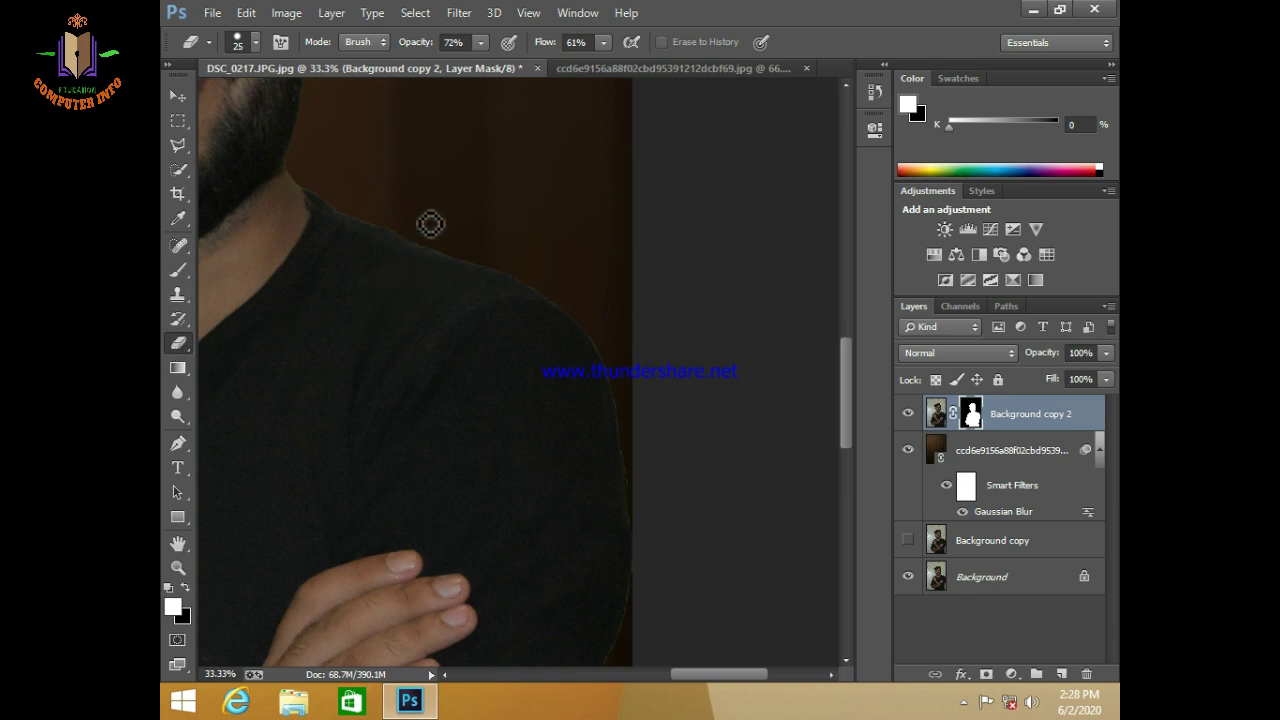
key("bracketright")
key("bracketright")
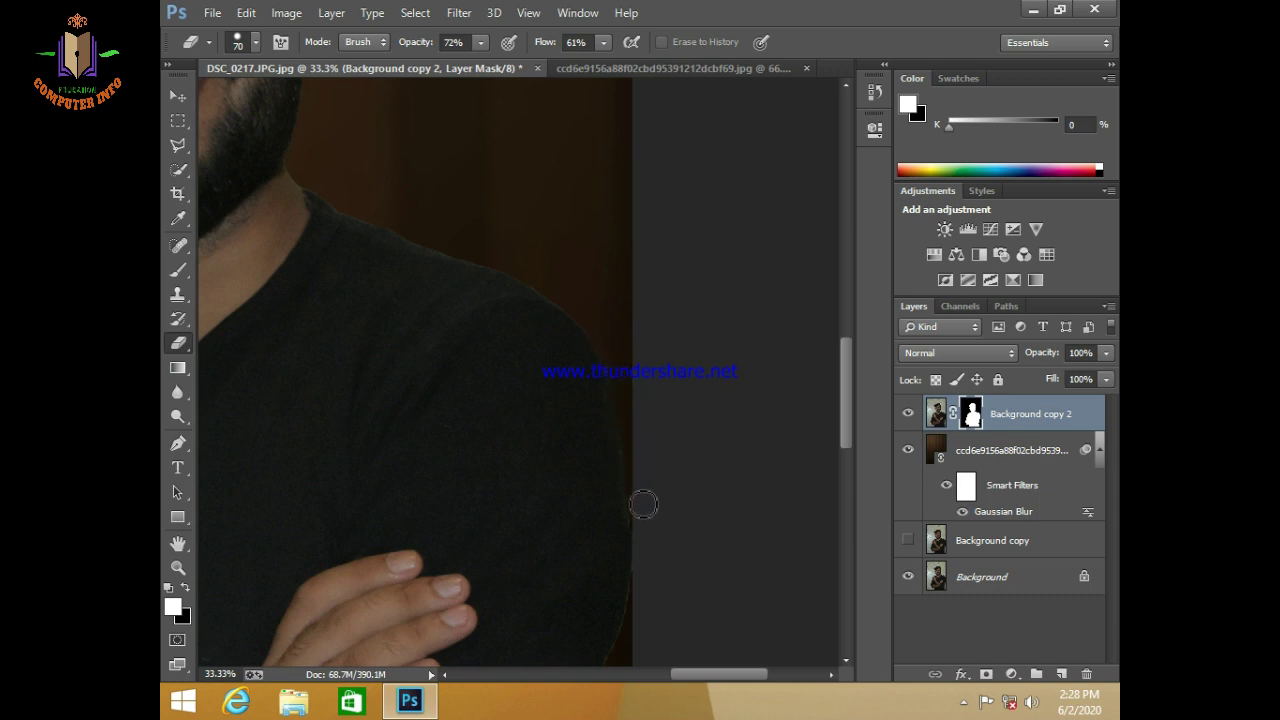
left_click_drag(608, 357, 557, 171)
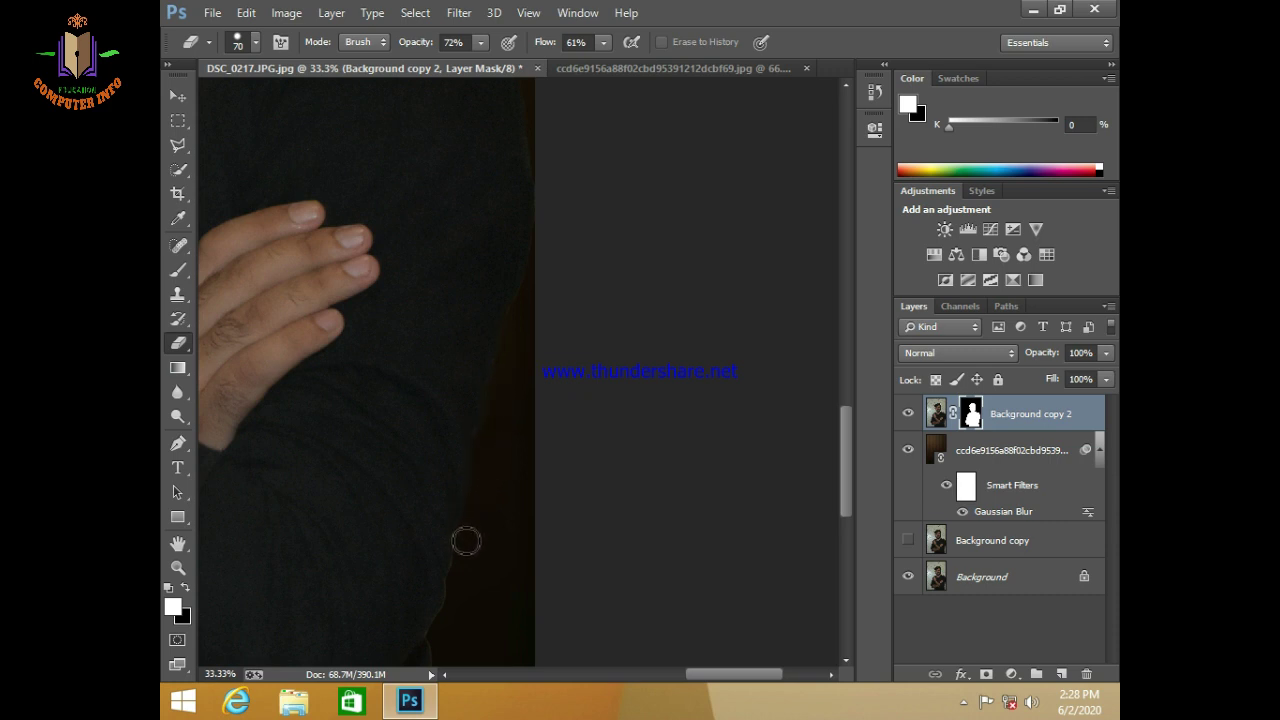
left_click_drag(469, 583, 583, 226)
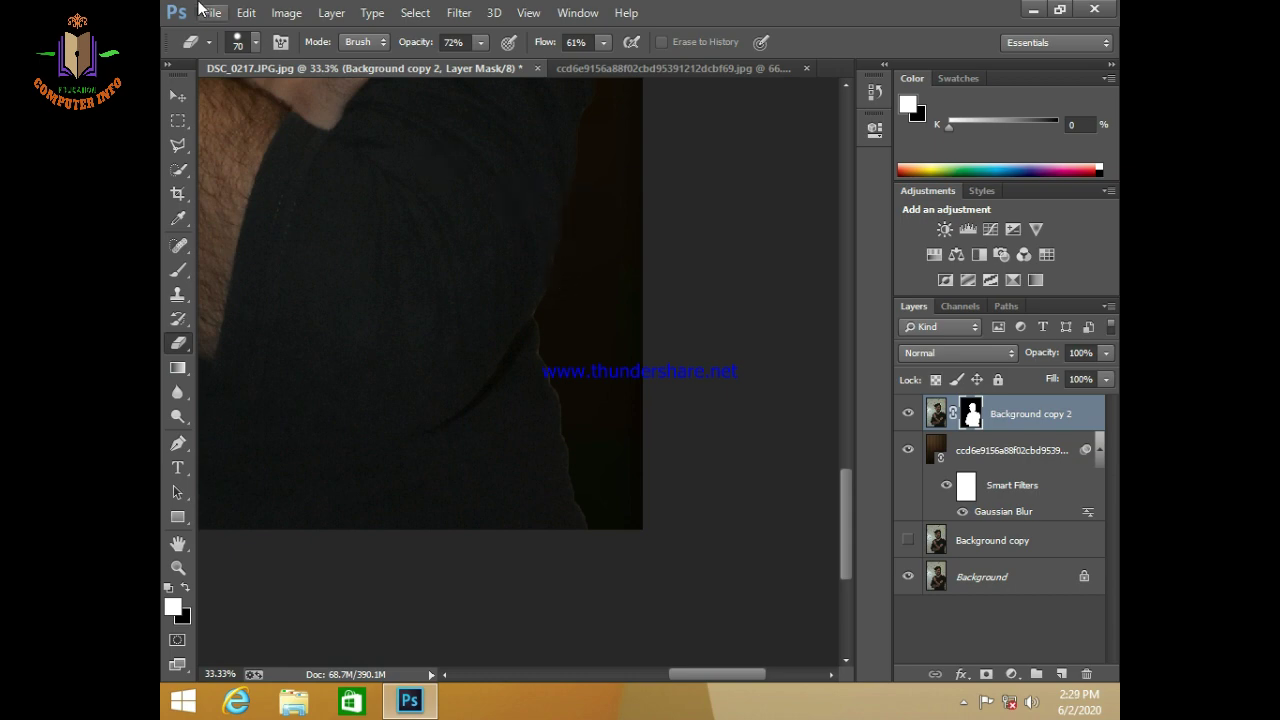
Step: Undo the last shoulder stroke, set eraser opacity to 43% and soften the shoulder and right shirt edges
left_click(245, 12)
left_click(279, 44)
left_click(603, 117)
left_click_drag(577, 231, 554, 351)
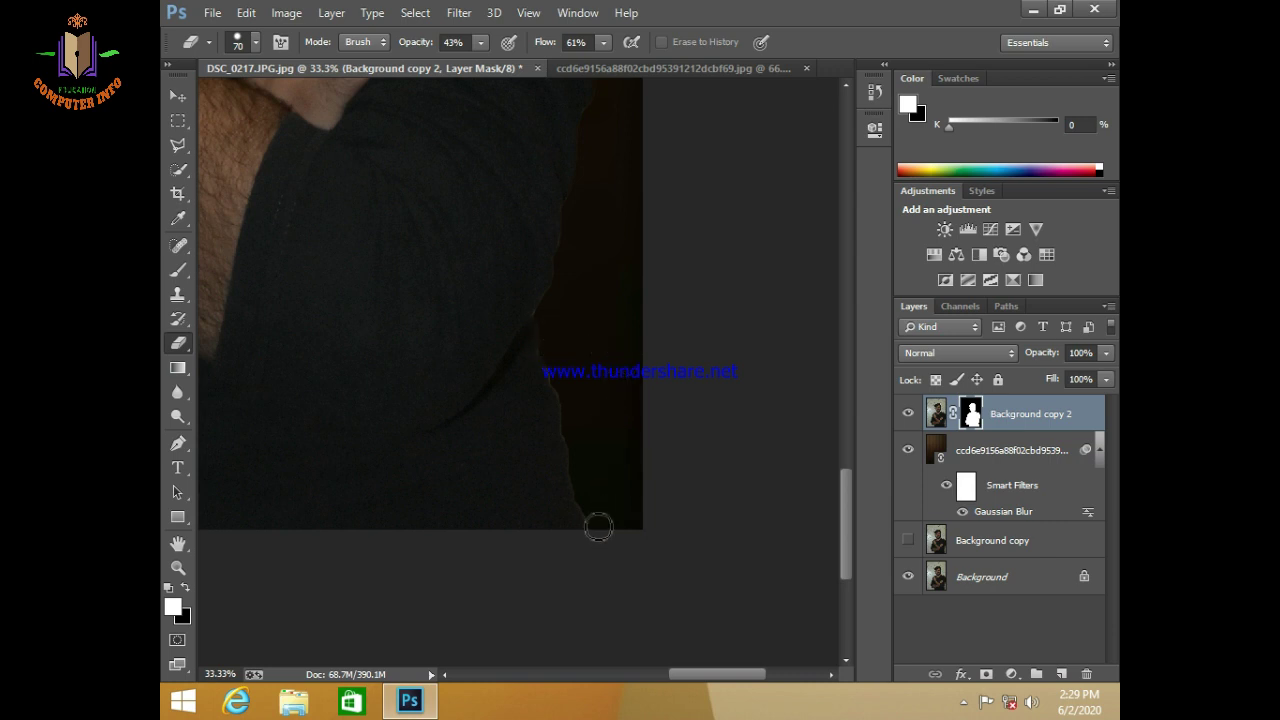
left_click_drag(590, 514, 569, 394)
Step: Soften the halo along the shirt edge under the forearm, ending zoomed in with a size-30 brush
scroll(457, 423, "left", 5)
scroll(600, 409, "down", 1)
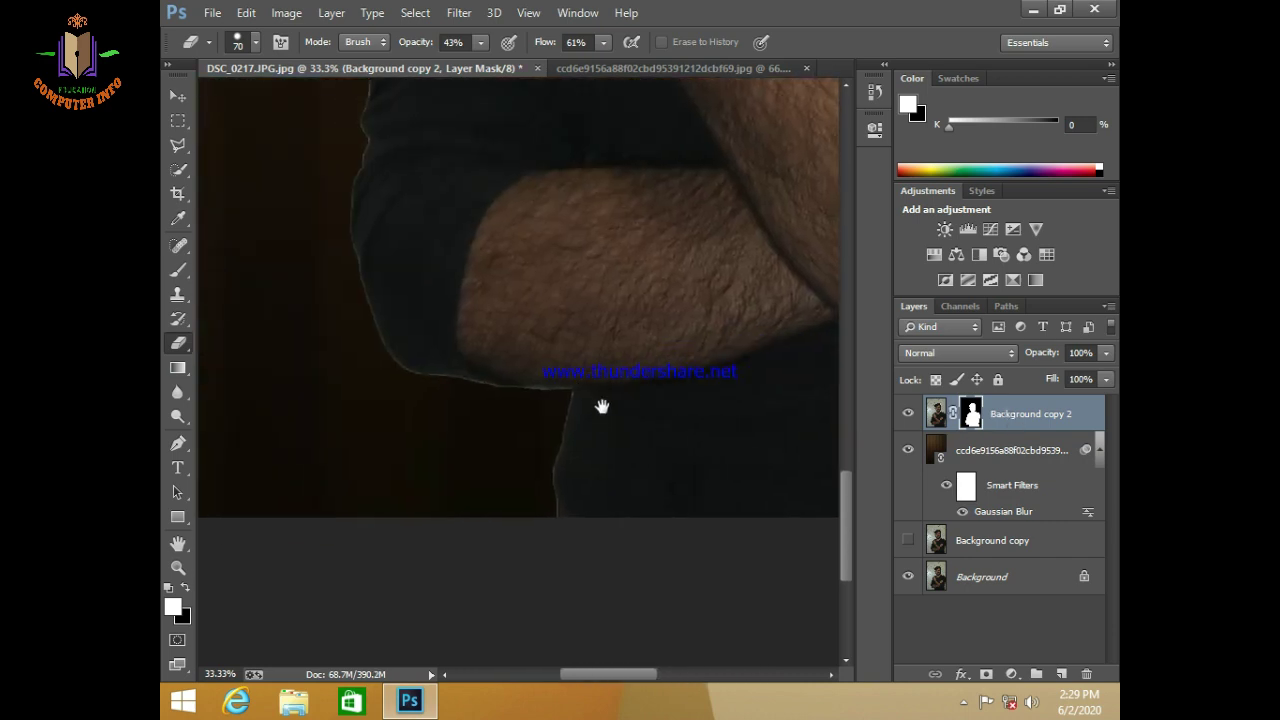
key("bracketleft")
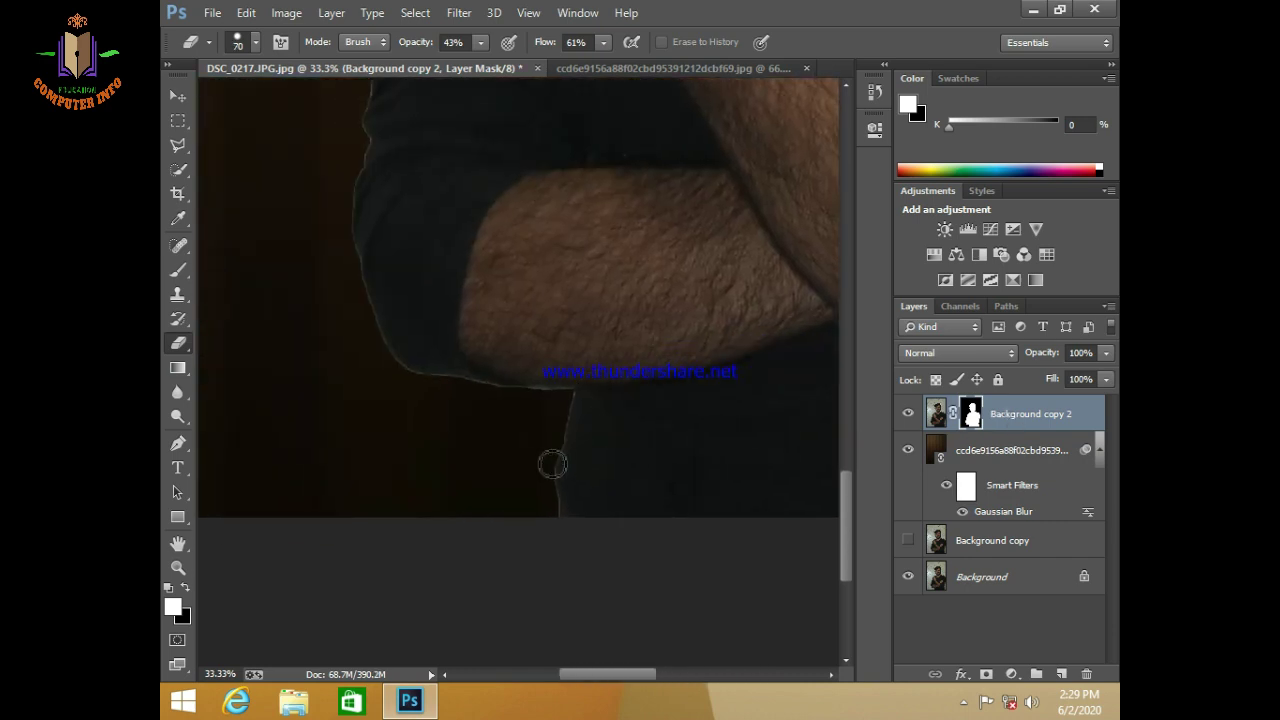
key("bracketleft")
key("bracketleft")
key("bracketleft")
key("bracketleft")
key("bracketleft")
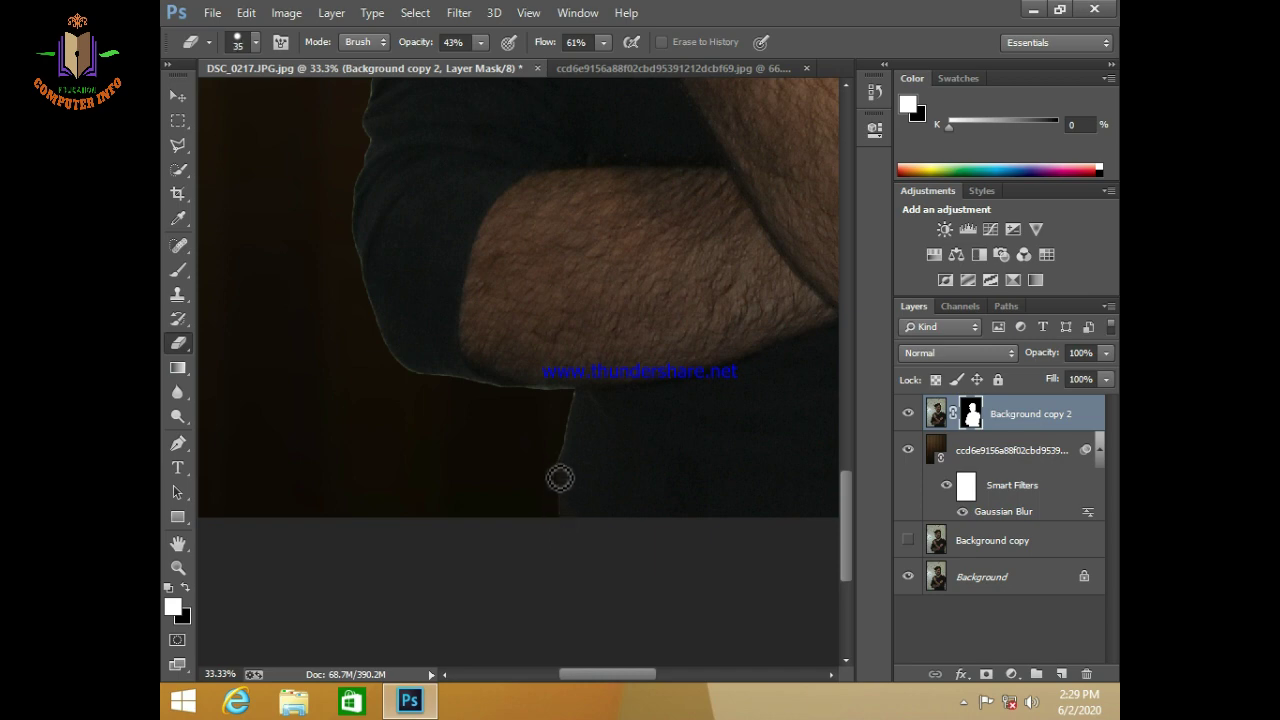
left_click_drag(560, 478, 582, 398)
key("bracketright")
key("ctrl+plus")
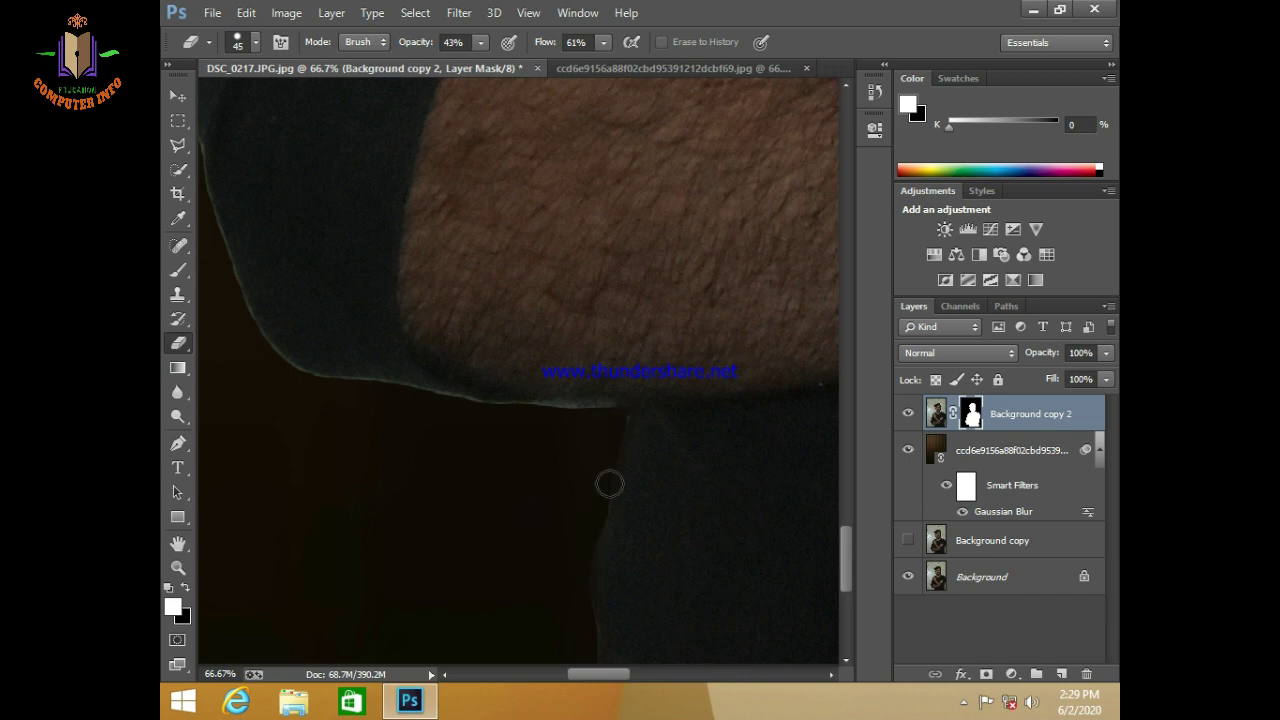
key("bracketleft")
key("bracketleft")
key("bracketleft")
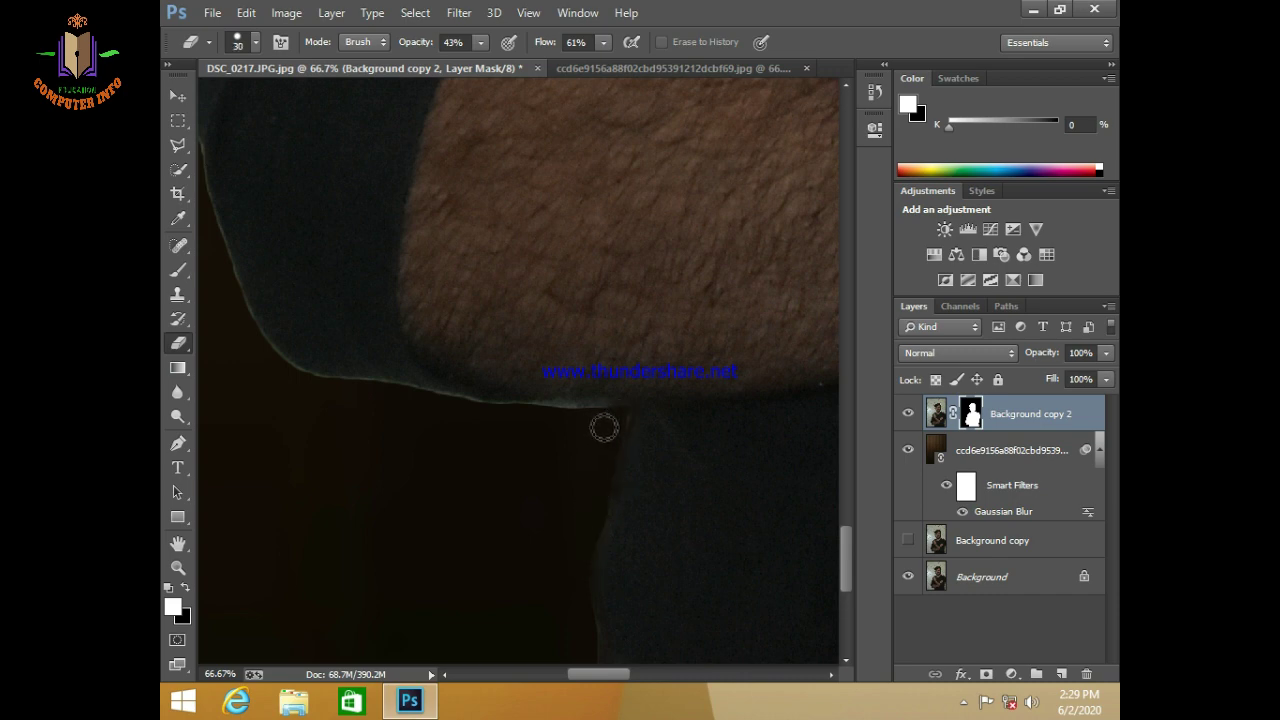
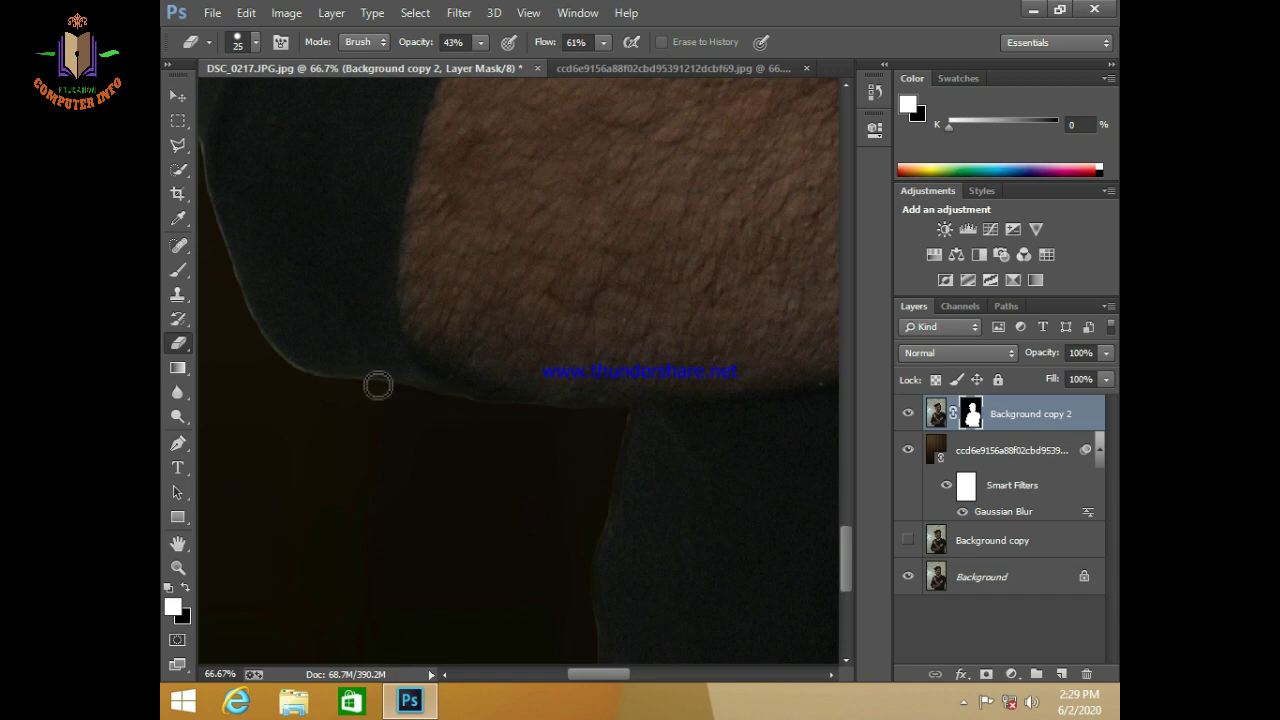
Step: Erase the fringe along the shirt's lower mask edge with brush sizes 25–40, then zoom to 200%
key("bracketleft")
key("bracketleft")
key("bracketleft")
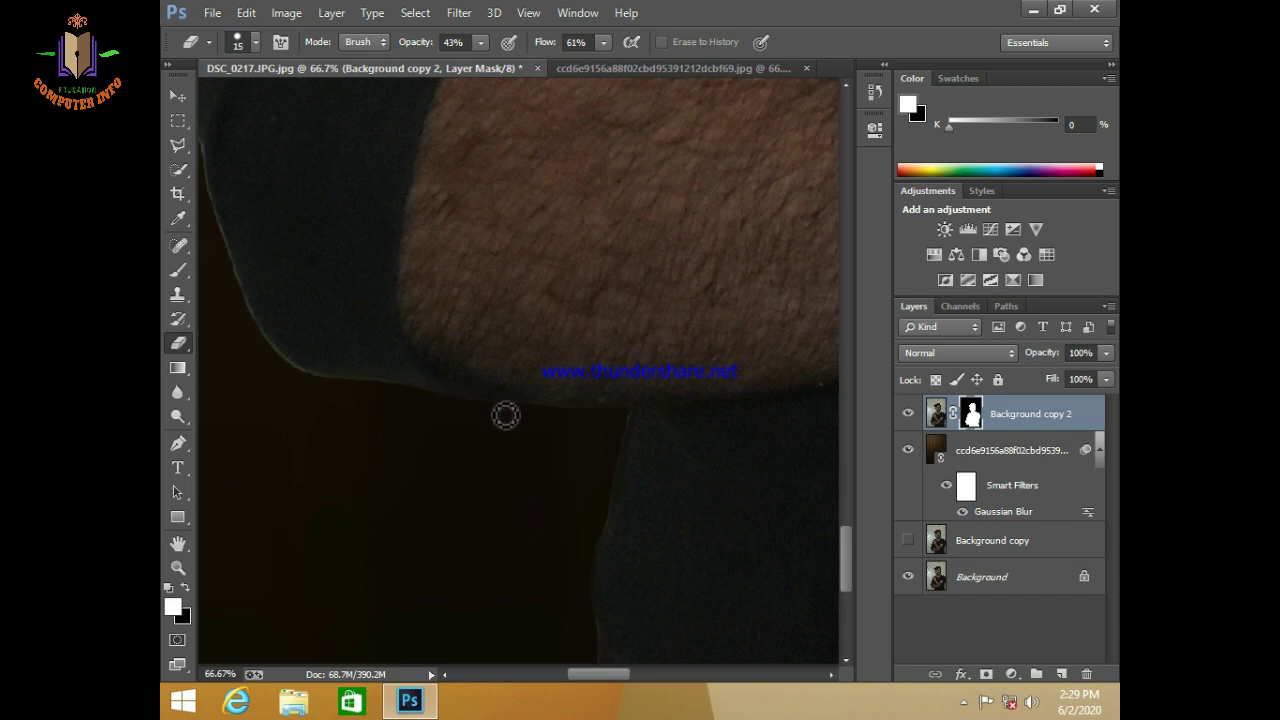
key("bracketright")
key("bracketright")
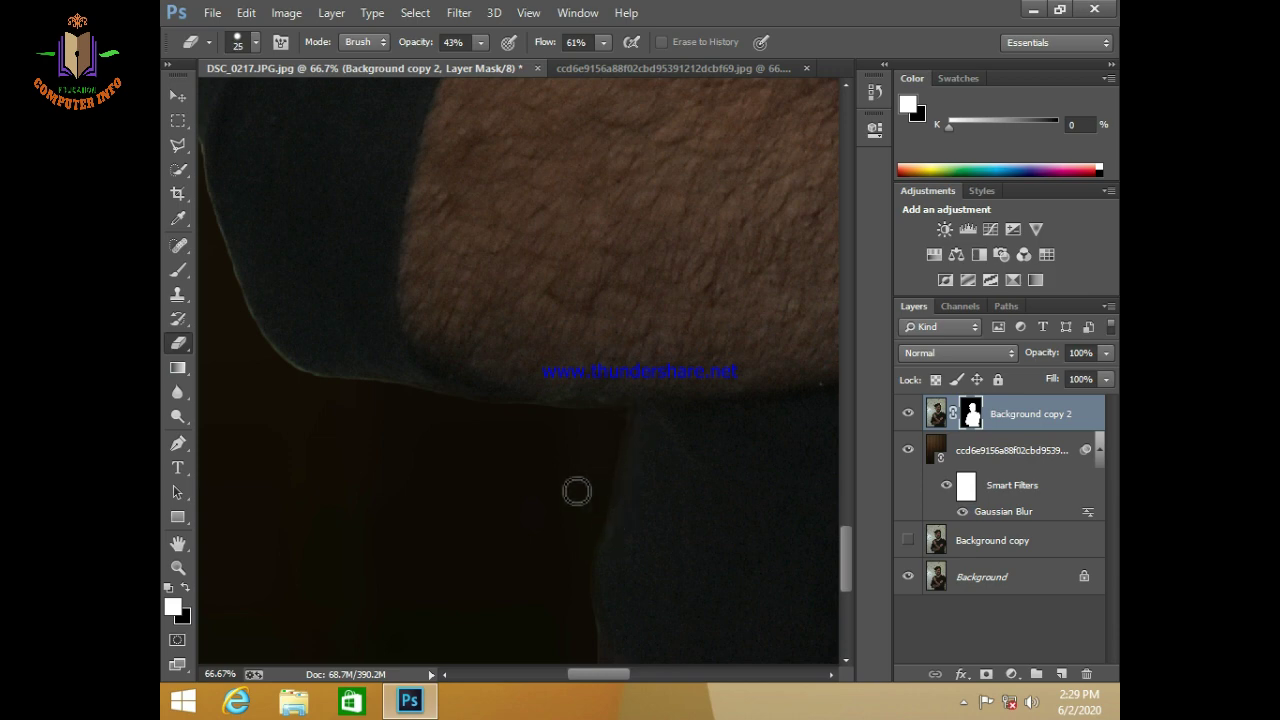
left_click_drag(575, 491, 821, 622)
key("bracketright")
key("bracketright")
key("bracketright")
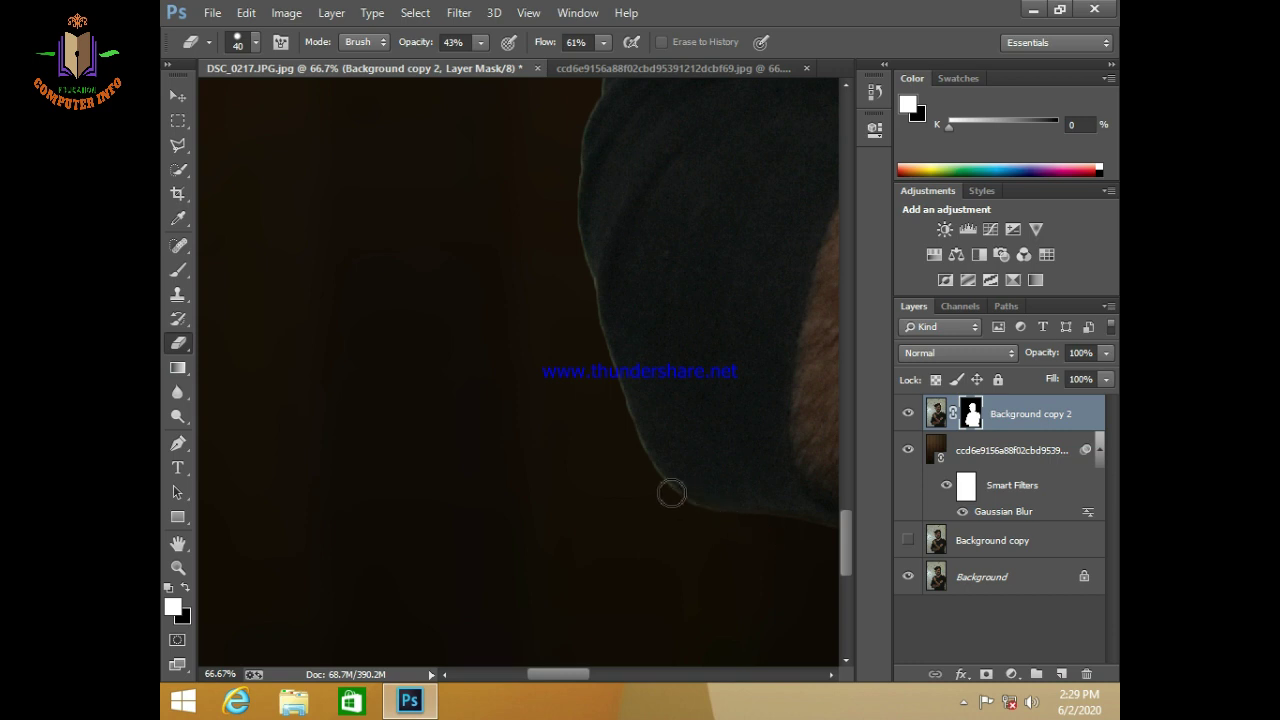
mouse_move(583, 394)
left_mouse_down()
mouse_move(483, 516)
mouse_move(519, 648)
left_mouse_up()
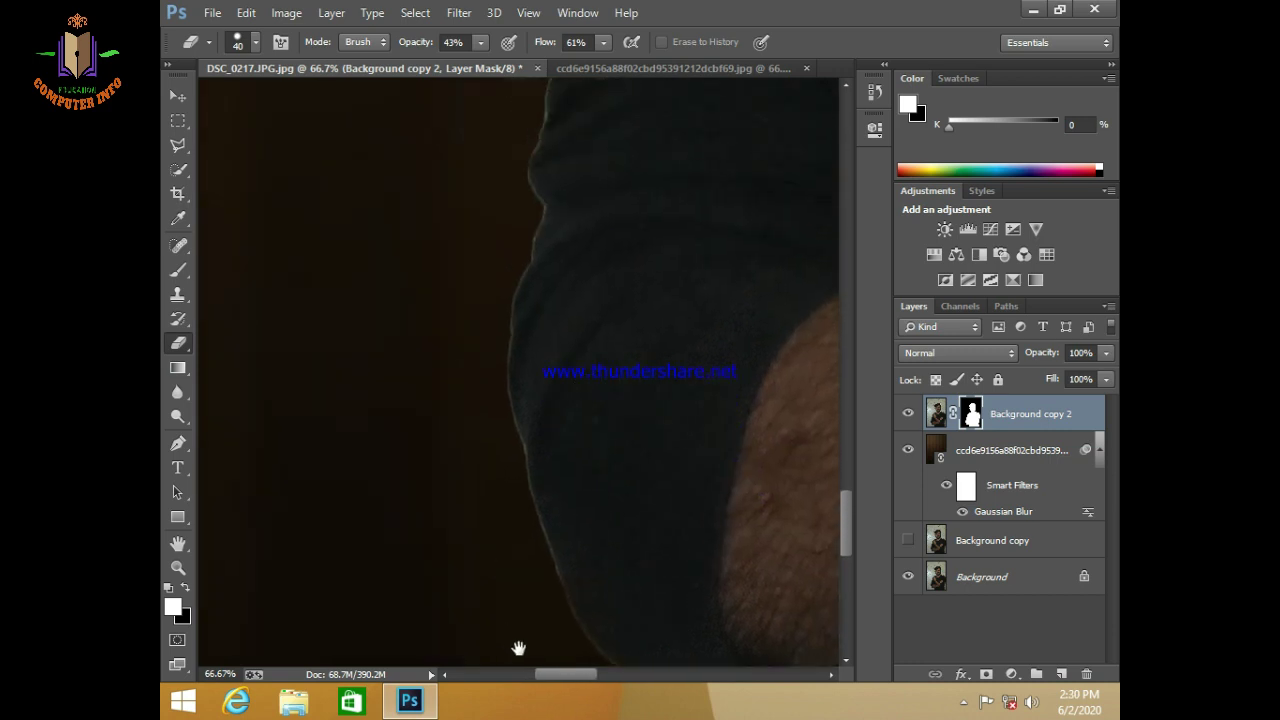
left_click_drag(551, 538, 543, 346)
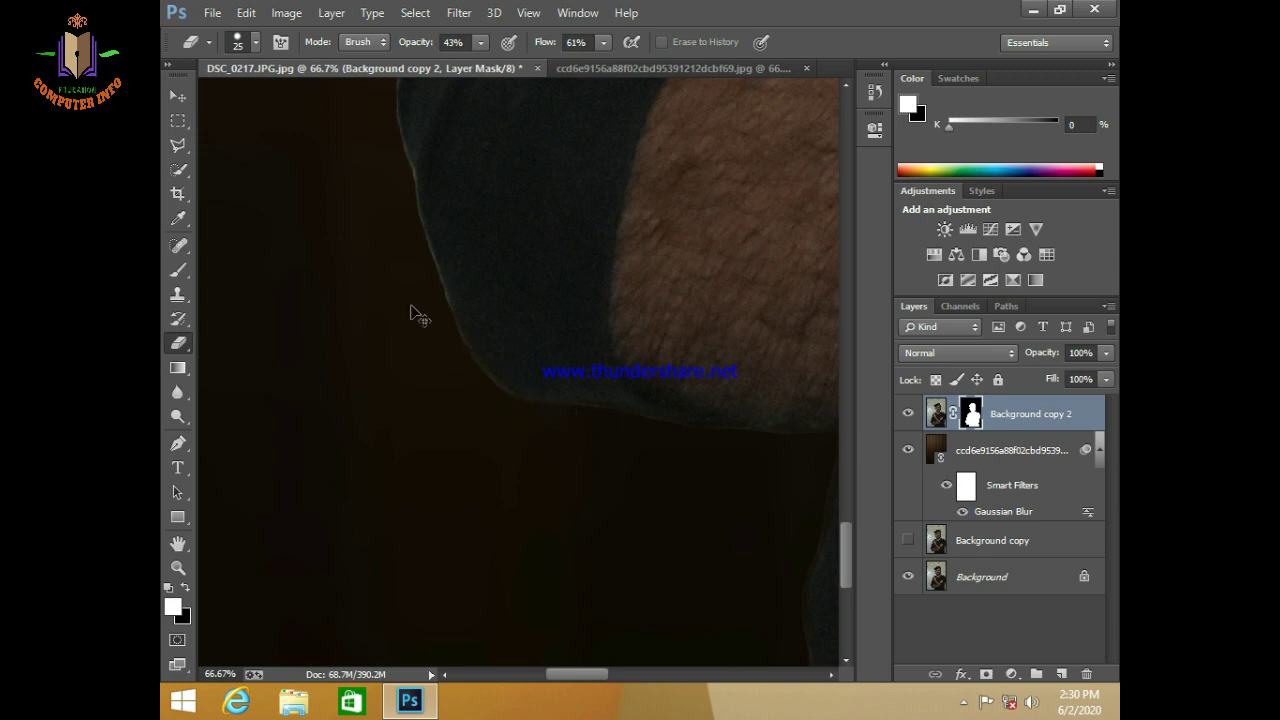
scroll(415, 315, "up", 1)
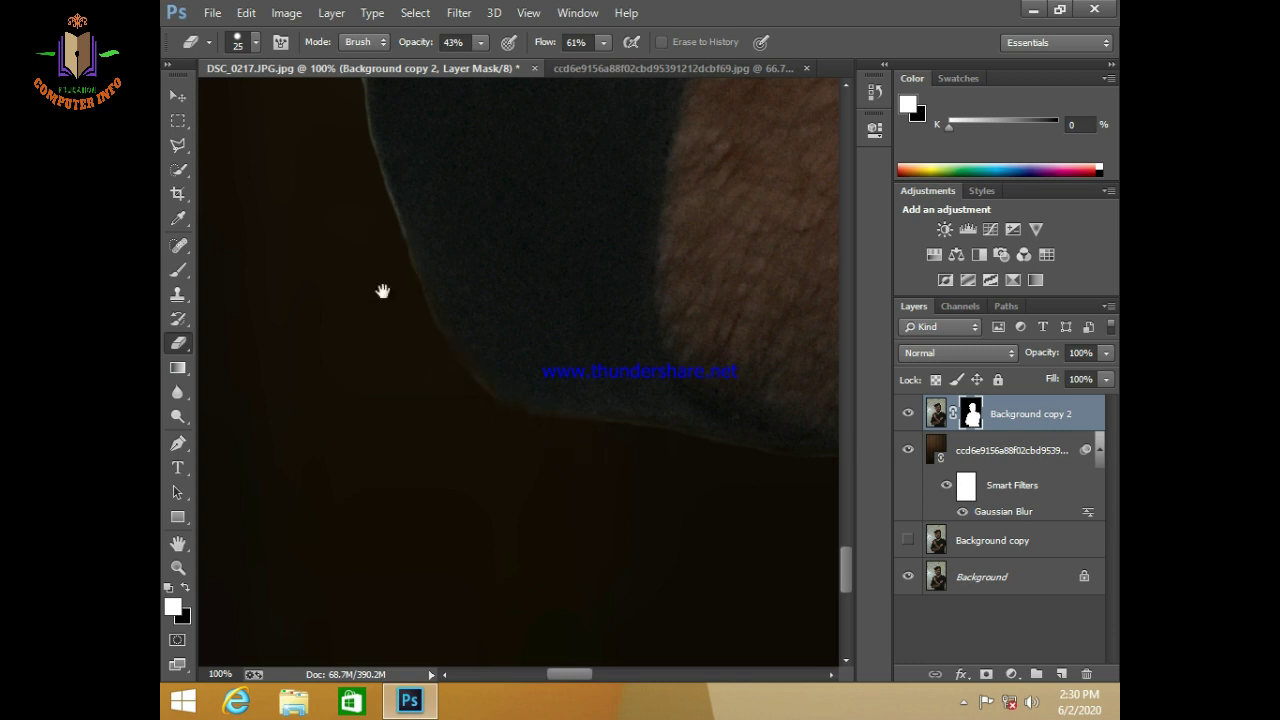
mouse_move(383, 291)
left_mouse_down()
mouse_move(511, 400)
mouse_move(480, 466)
mouse_move(543, 520)
mouse_move(388, 497)
left_mouse_up()
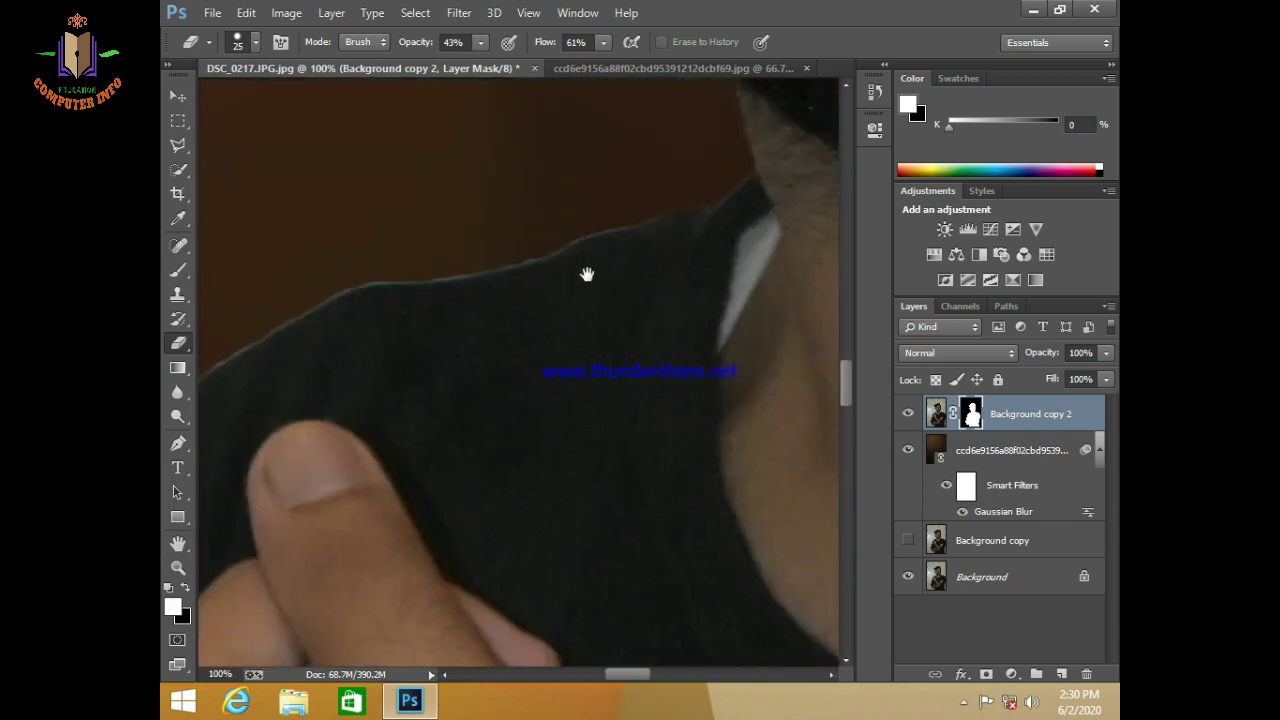
key("ctrl+plus")
left_click_drag(614, 120, 537, 345)
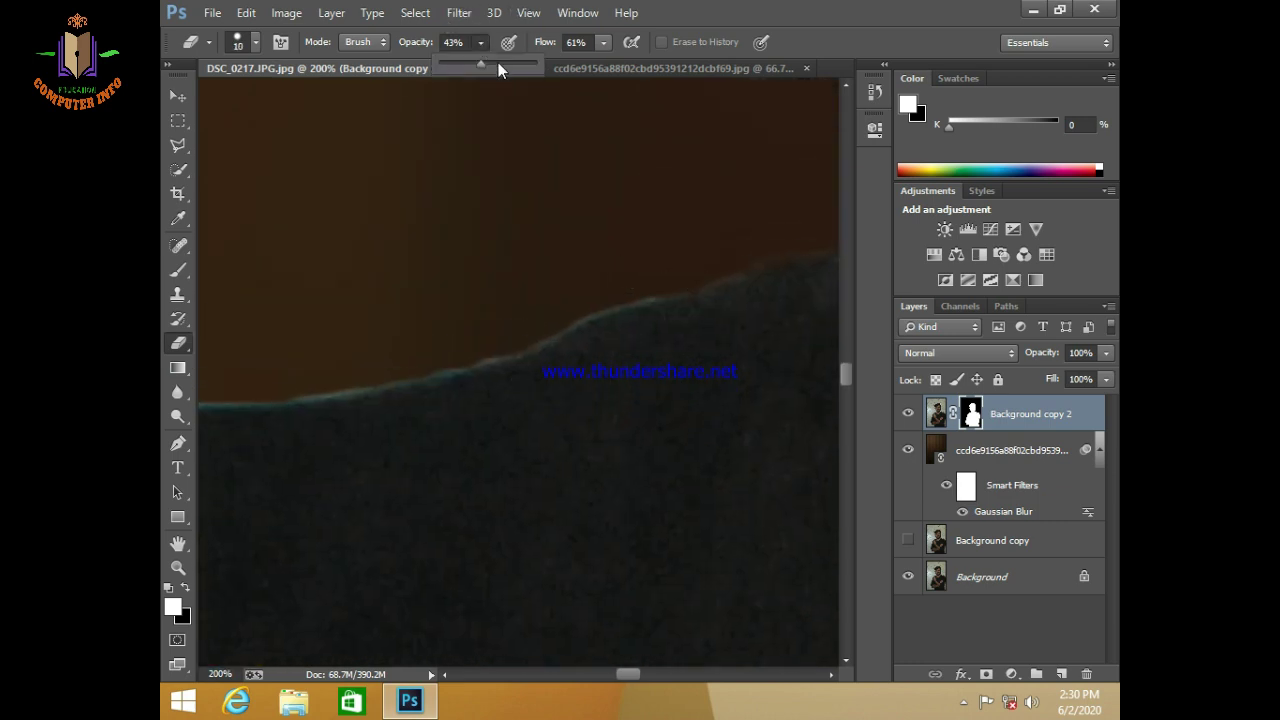
Step: Set the eraser to size 9, 71% opacity and 68% flow, and trim the shirt edge near the thumb
key("bracketleft")
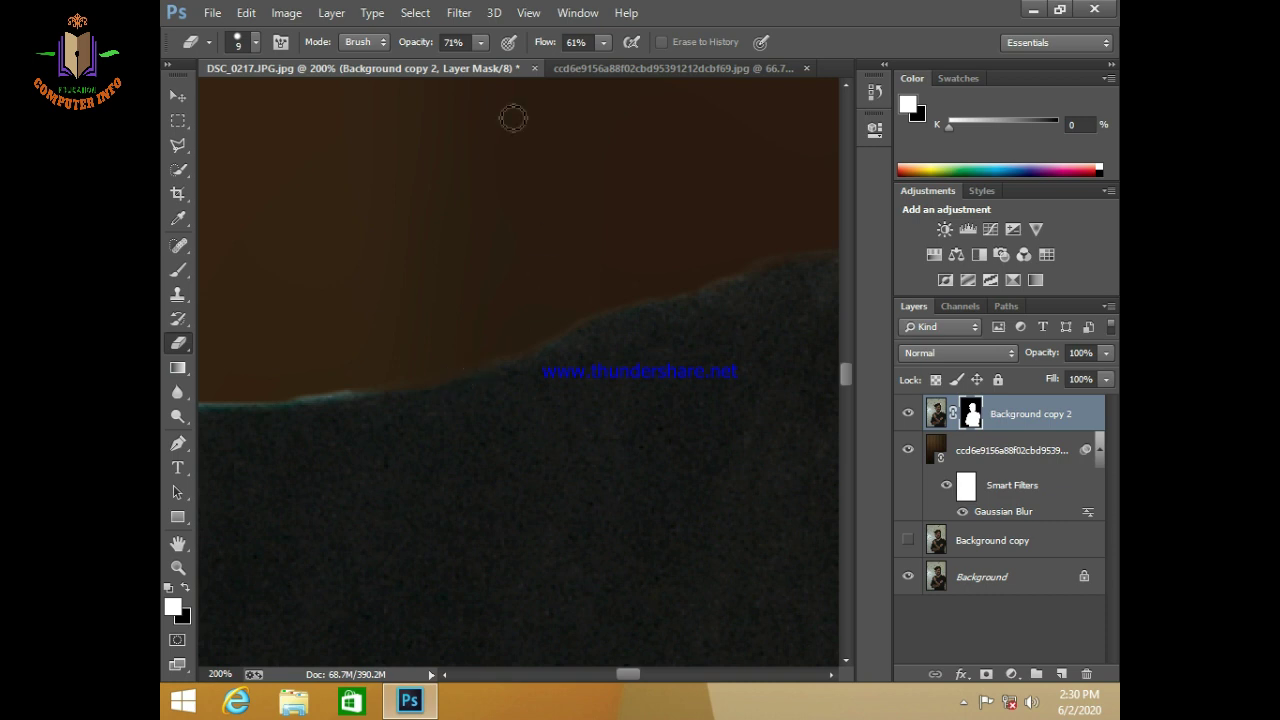
left_click_drag(610, 69, 617, 66)
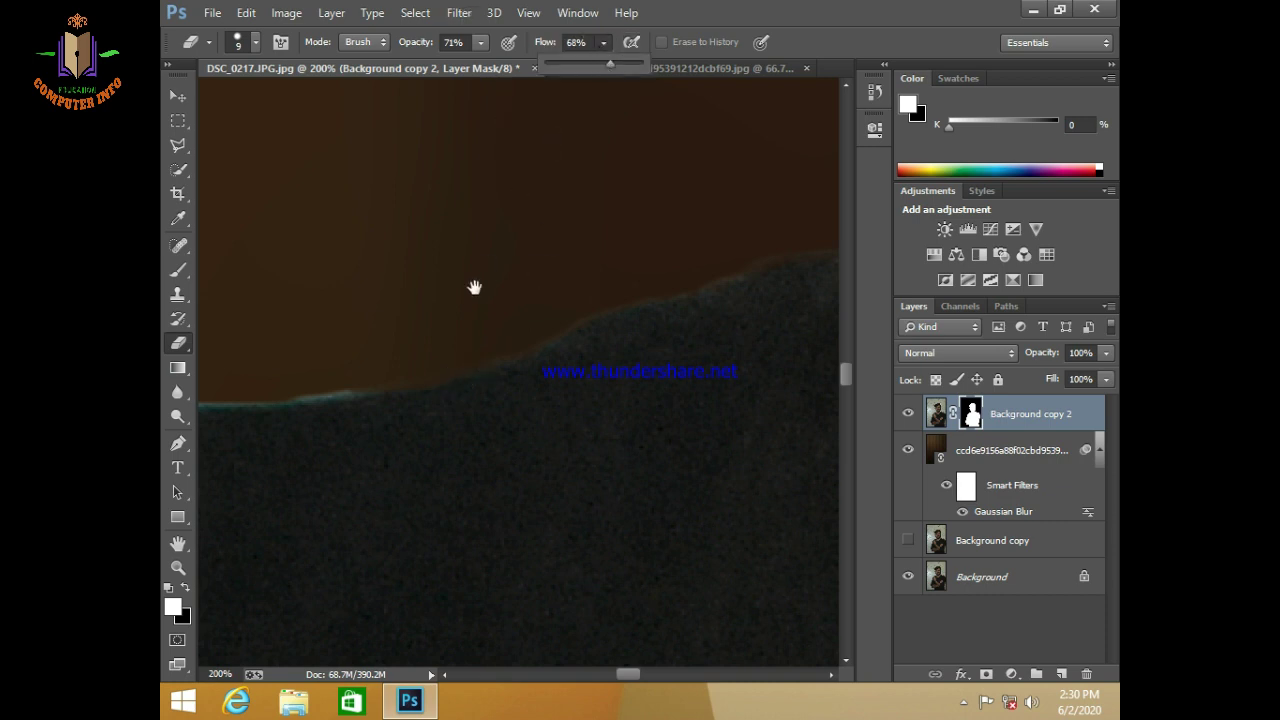
left_click_drag(474, 286, 767, 285)
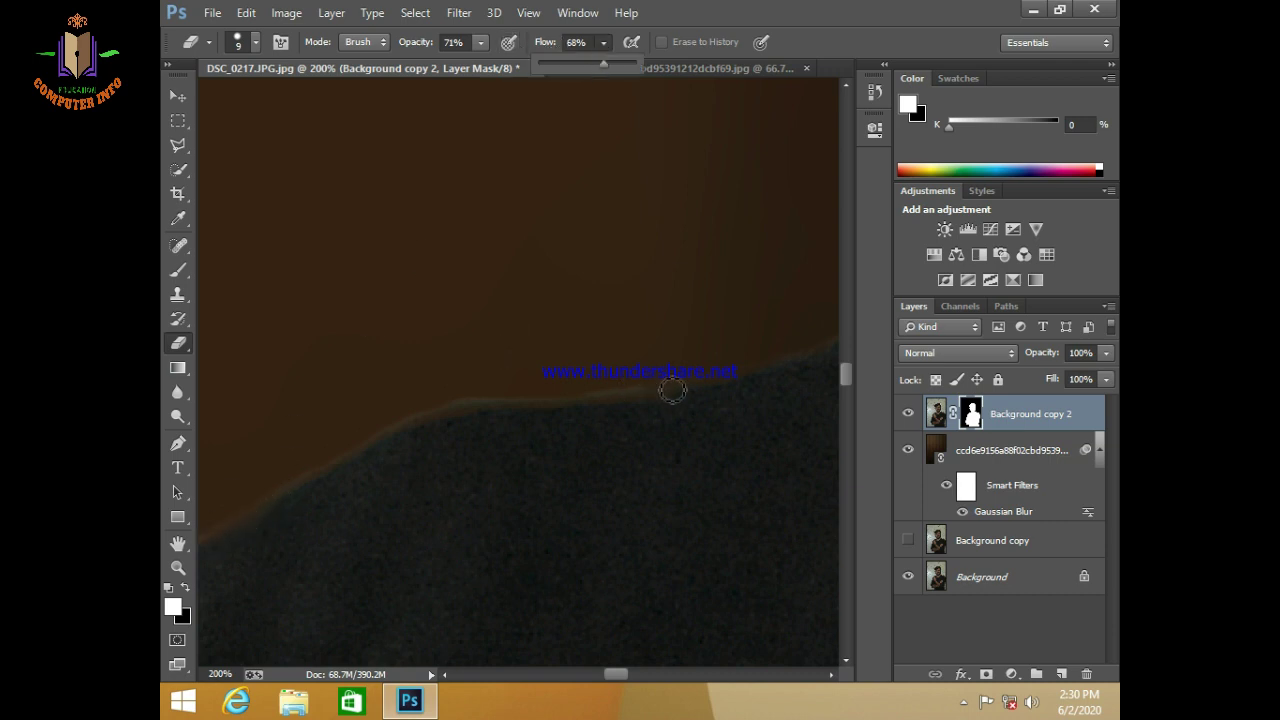
left_click(640, 394)
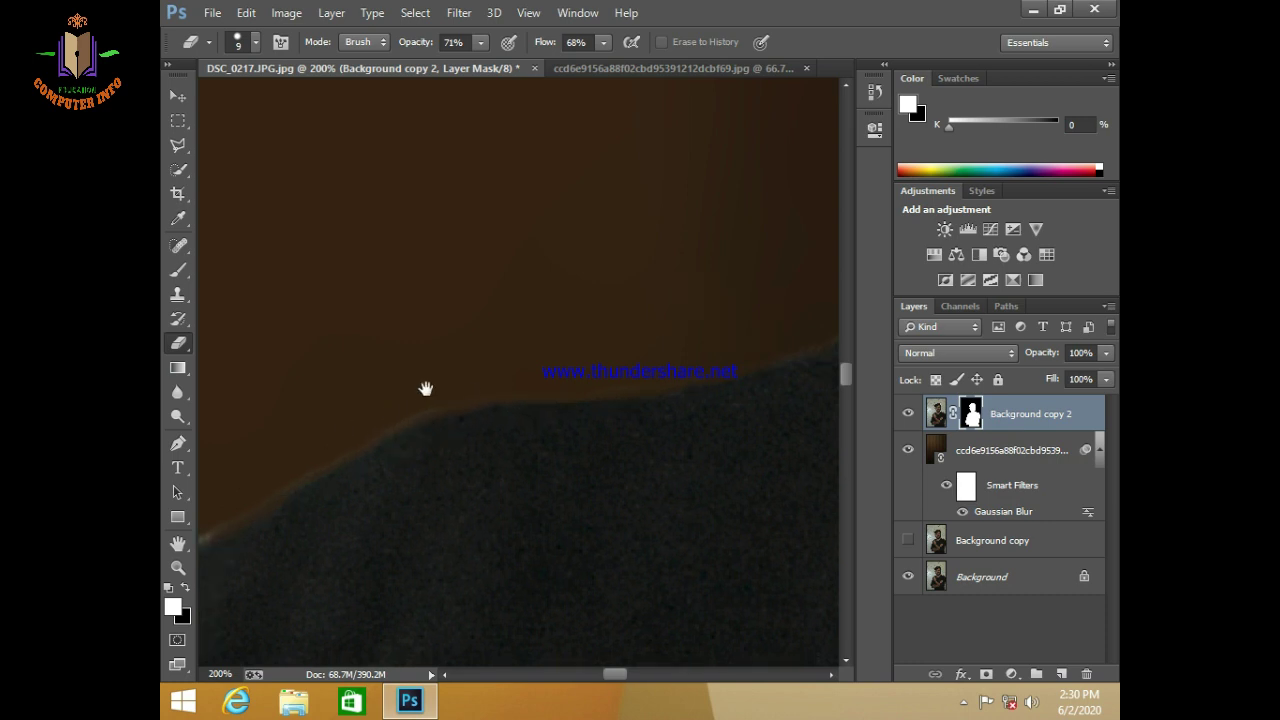
left_click_drag(425, 386, 820, 148)
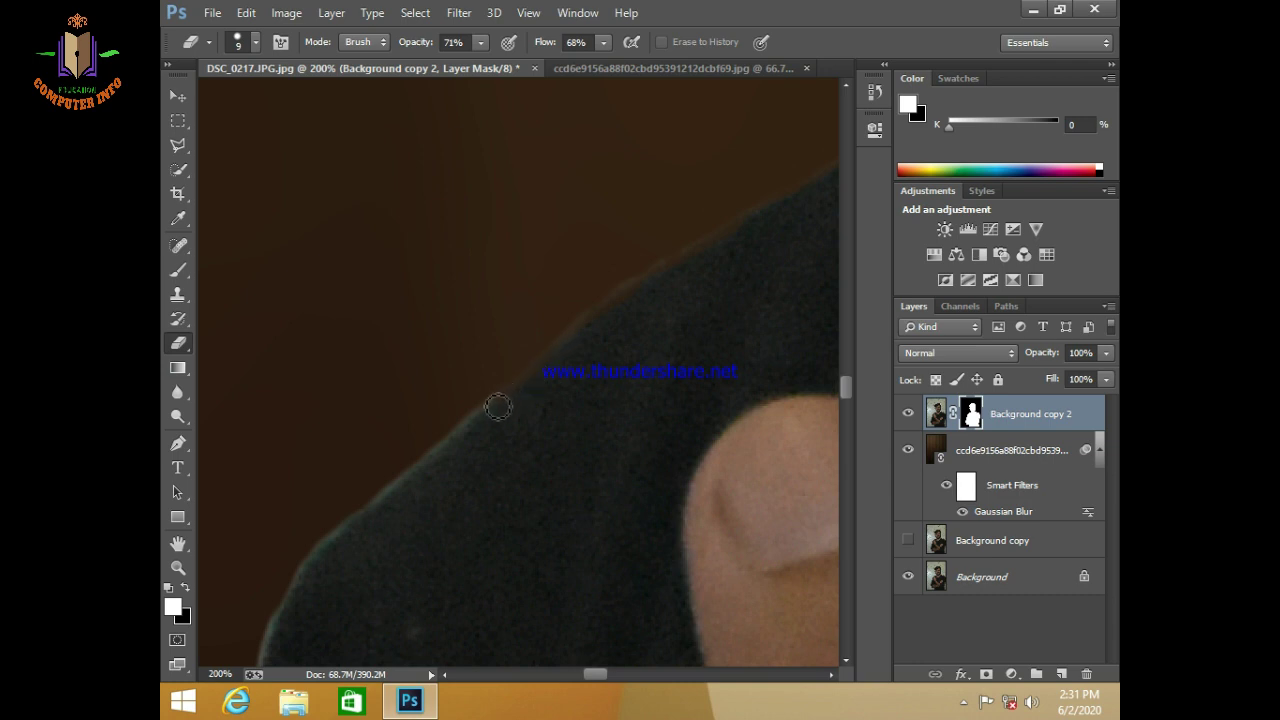
mouse_move(417, 472)
left_mouse_down()
mouse_move(289, 593)
mouse_move(267, 637)
left_mouse_up()
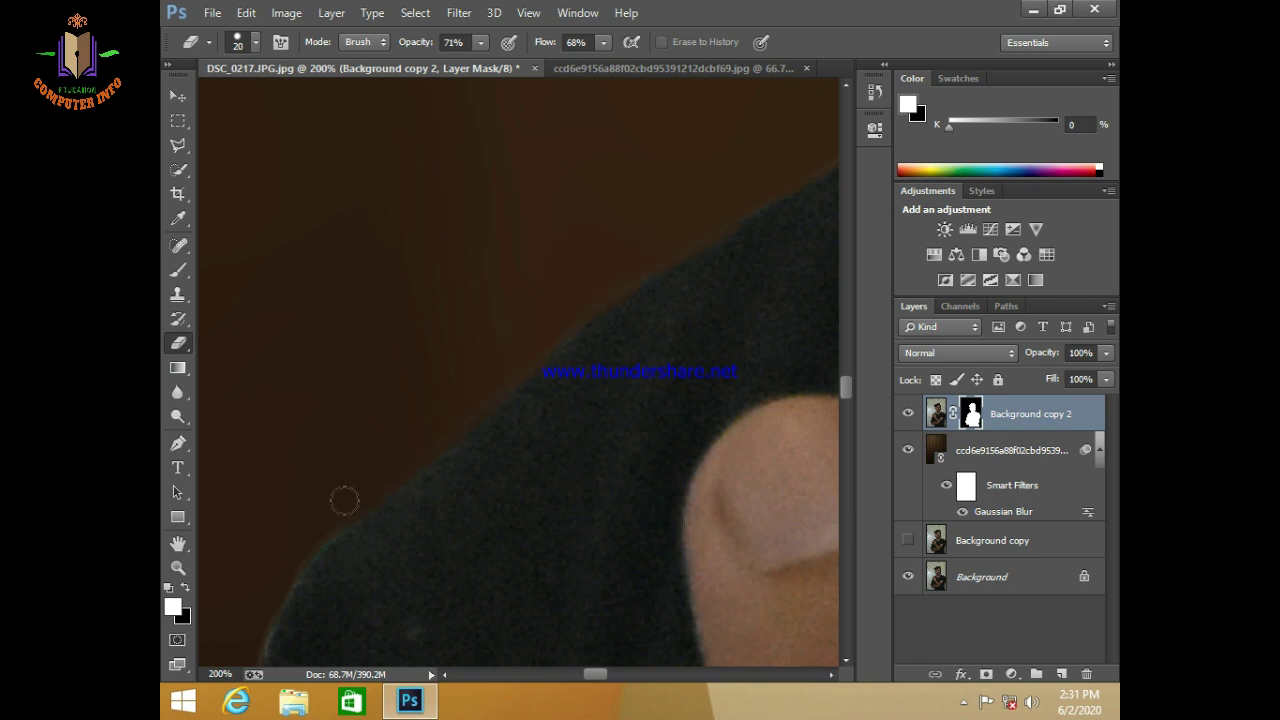
Step: Set the eraser to 79% opacity and clean the light fringe down the shirt edge
left_click_drag(411, 524, 724, 9)
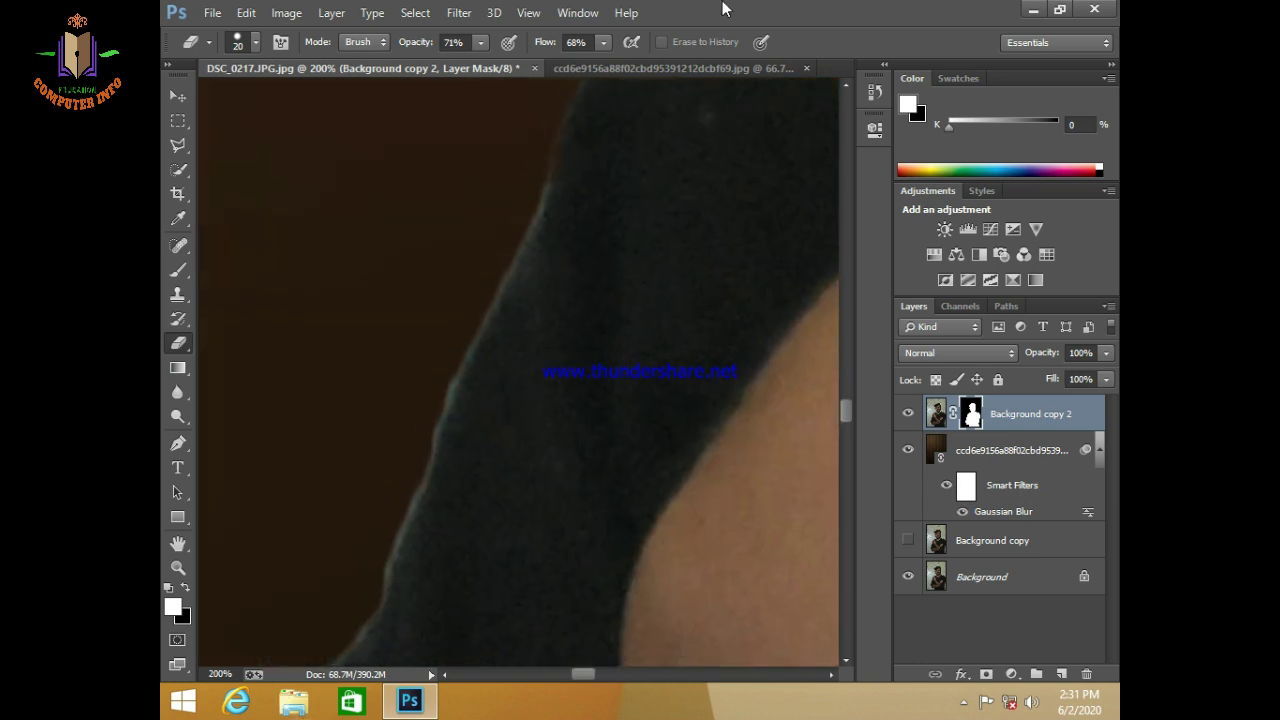
key("bracketleft")
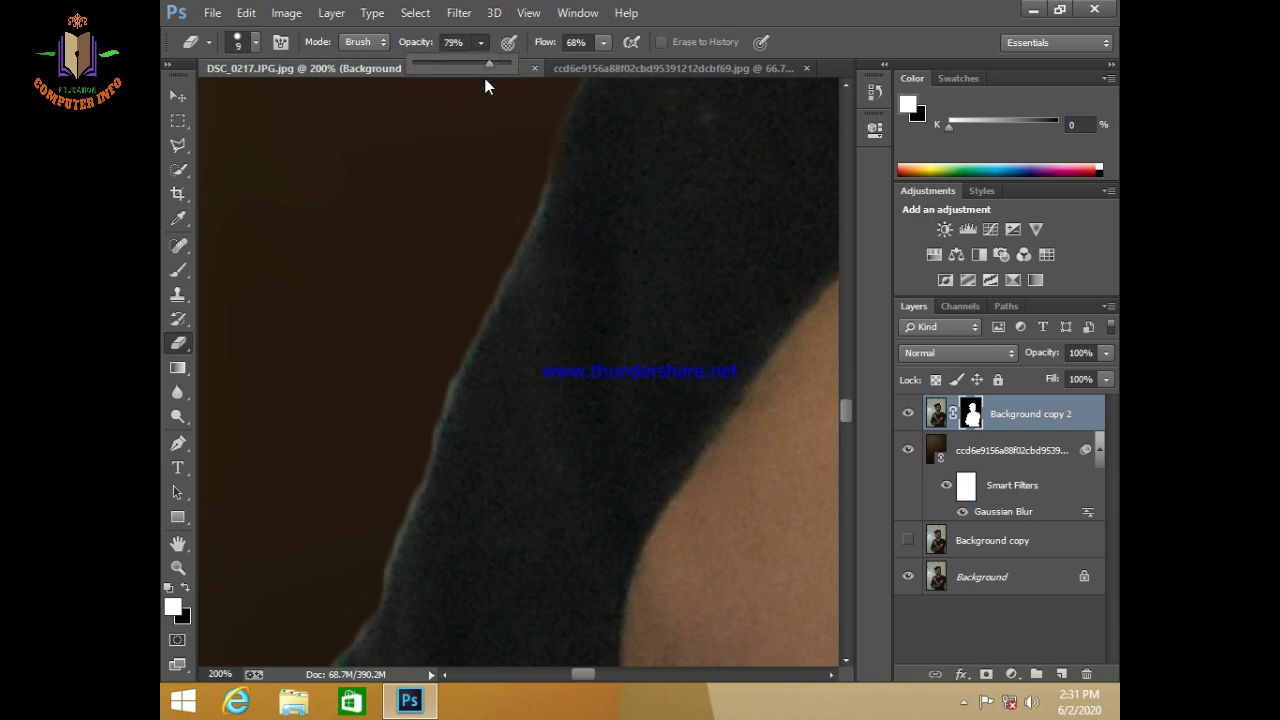
left_click_drag(485, 87, 485, 87)
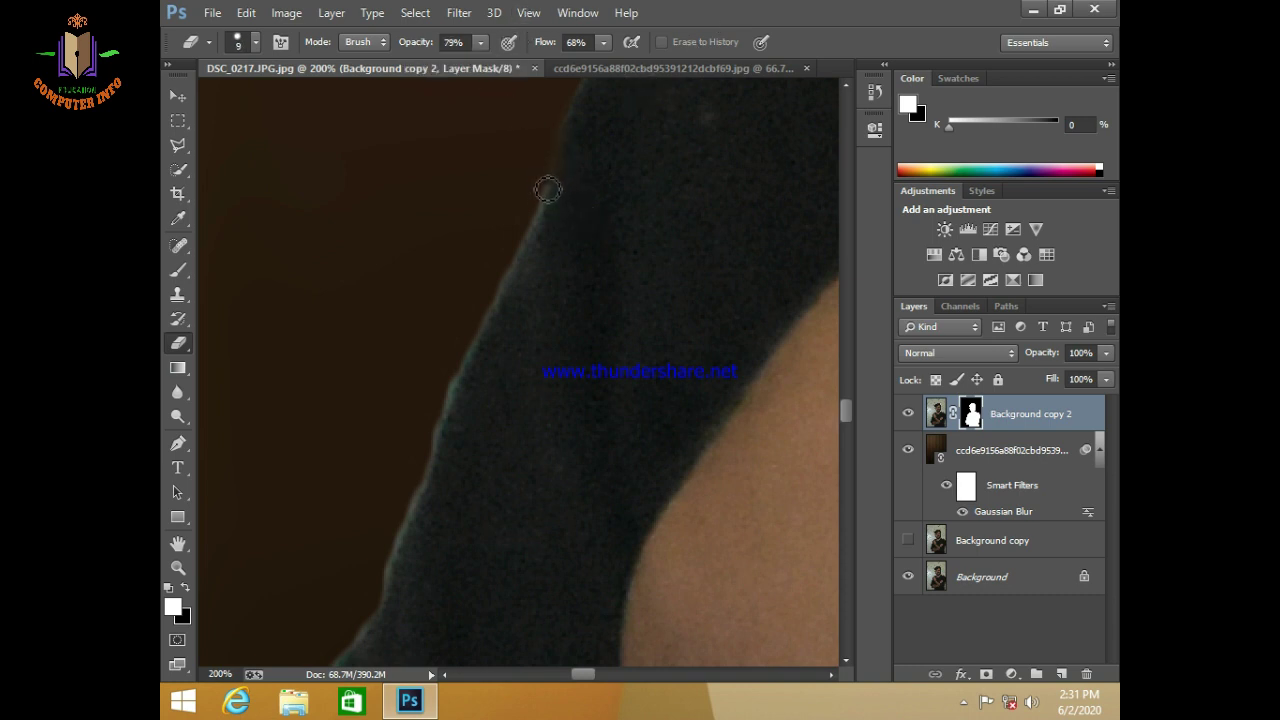
key("bracketright")
key("bracketright")
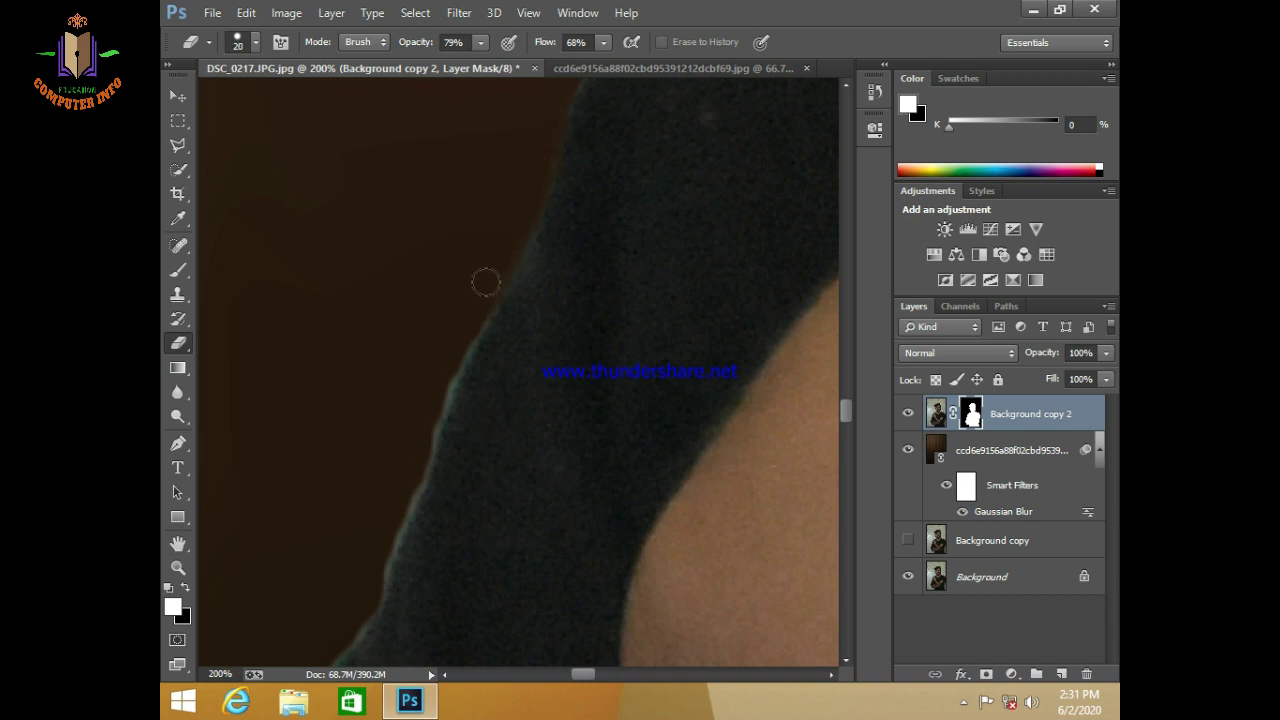
mouse_move(455, 332)
left_mouse_down()
mouse_move(404, 447)
mouse_move(427, 423)
left_mouse_up()
left_click_drag(397, 482, 376, 547)
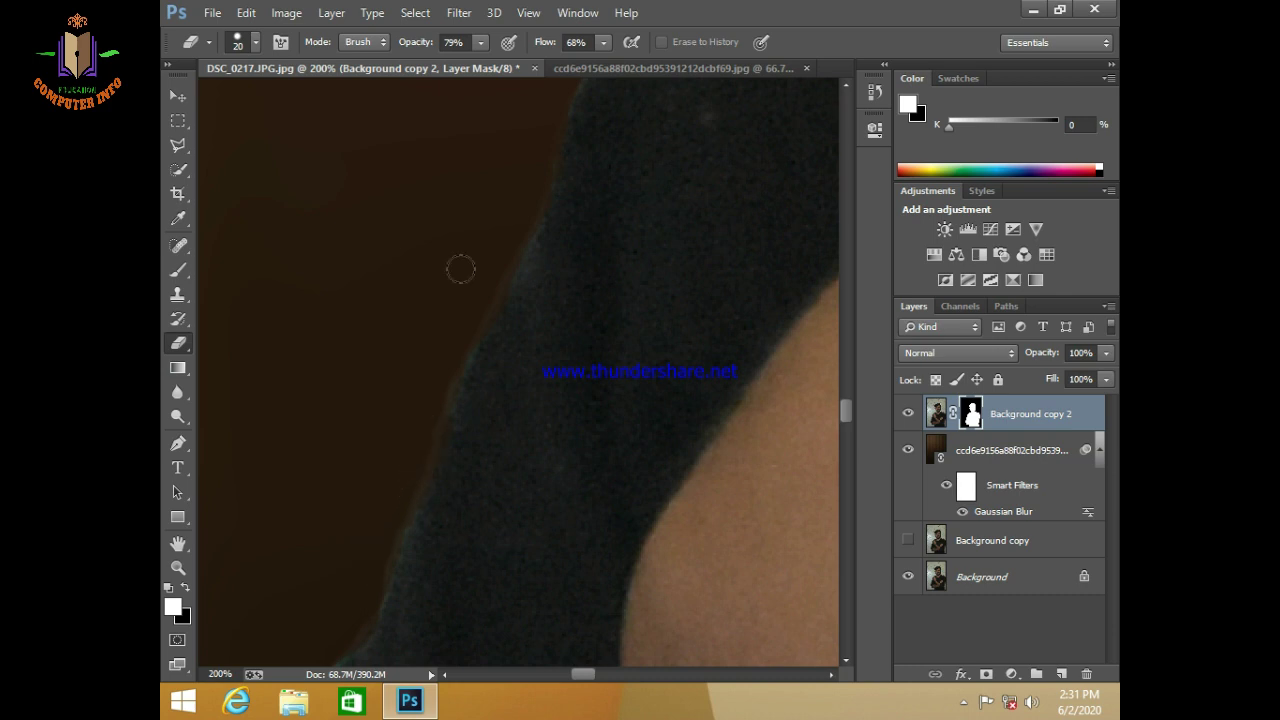
Step: Remove the fringe up the shirt edge toward the shoulder and along the arm edge
key("bracketleft")
left_click_drag(524, 241, 550, 179)
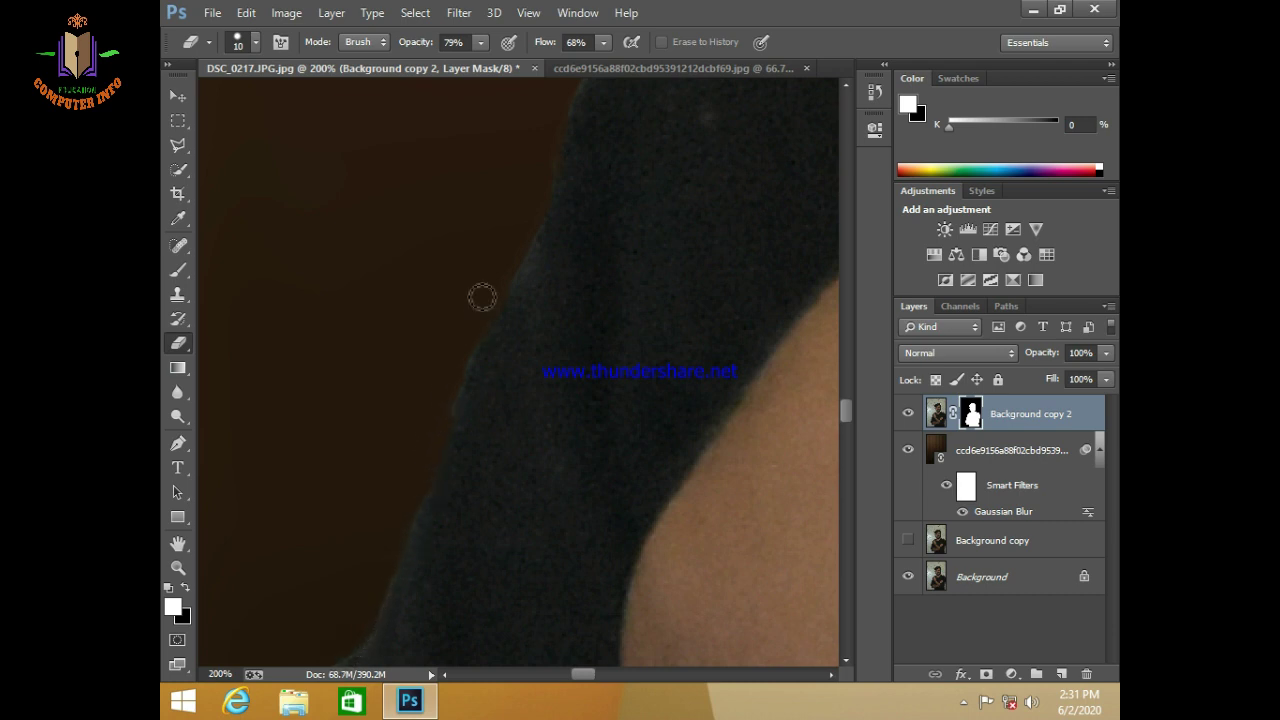
left_click_drag(480, 294, 609, 110)
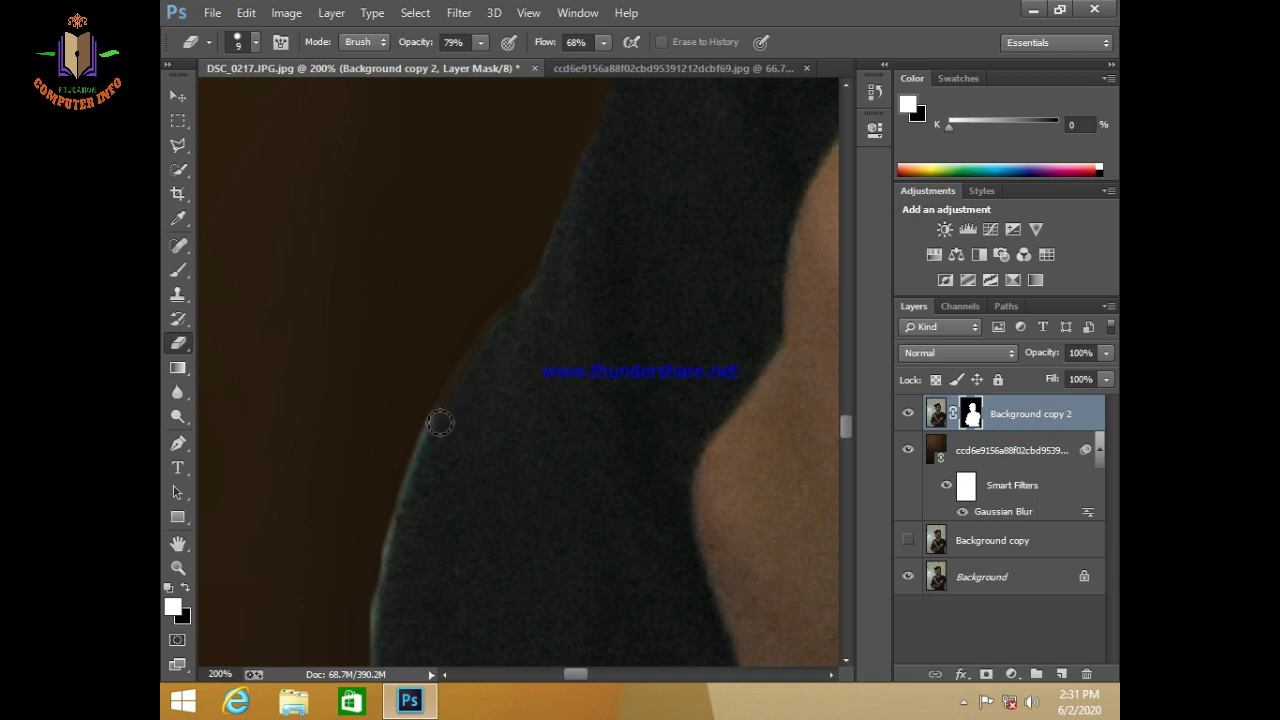
mouse_move(440, 423)
left_mouse_down()
mouse_move(389, 531)
mouse_move(375, 645)
left_mouse_up()
left_click_drag(391, 459, 460, 68)
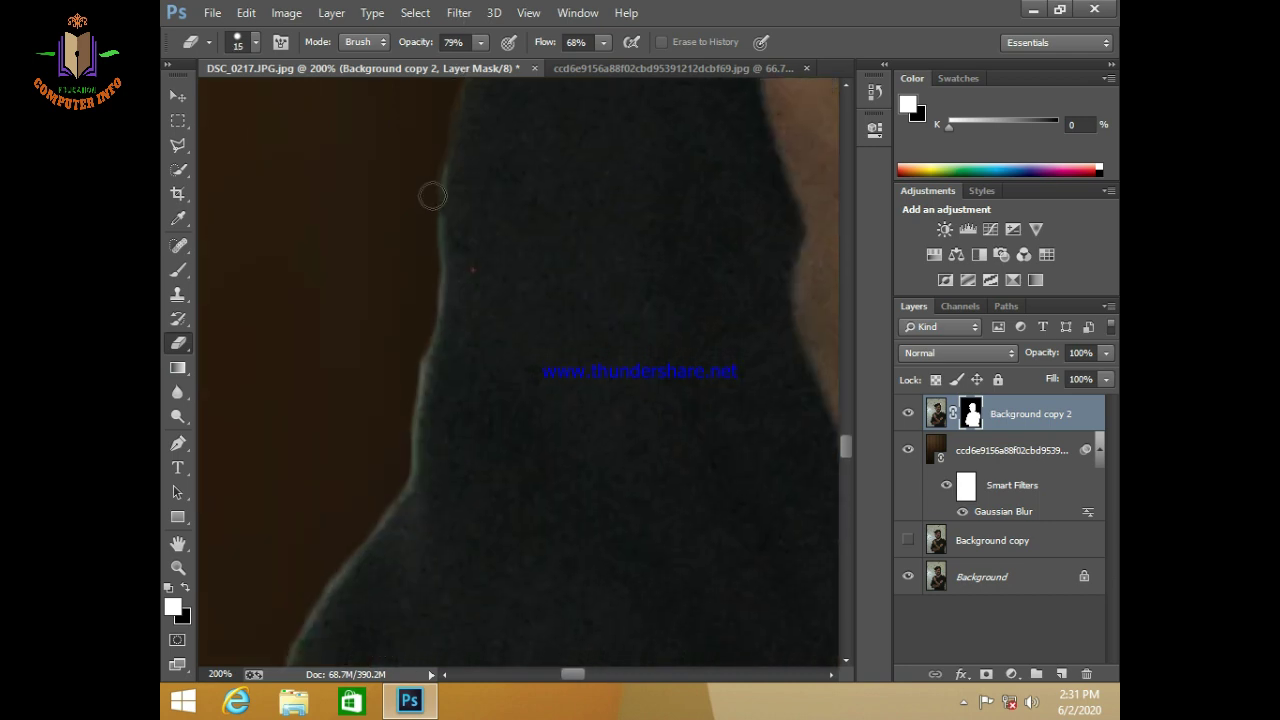
left_click_drag(418, 338, 395, 462)
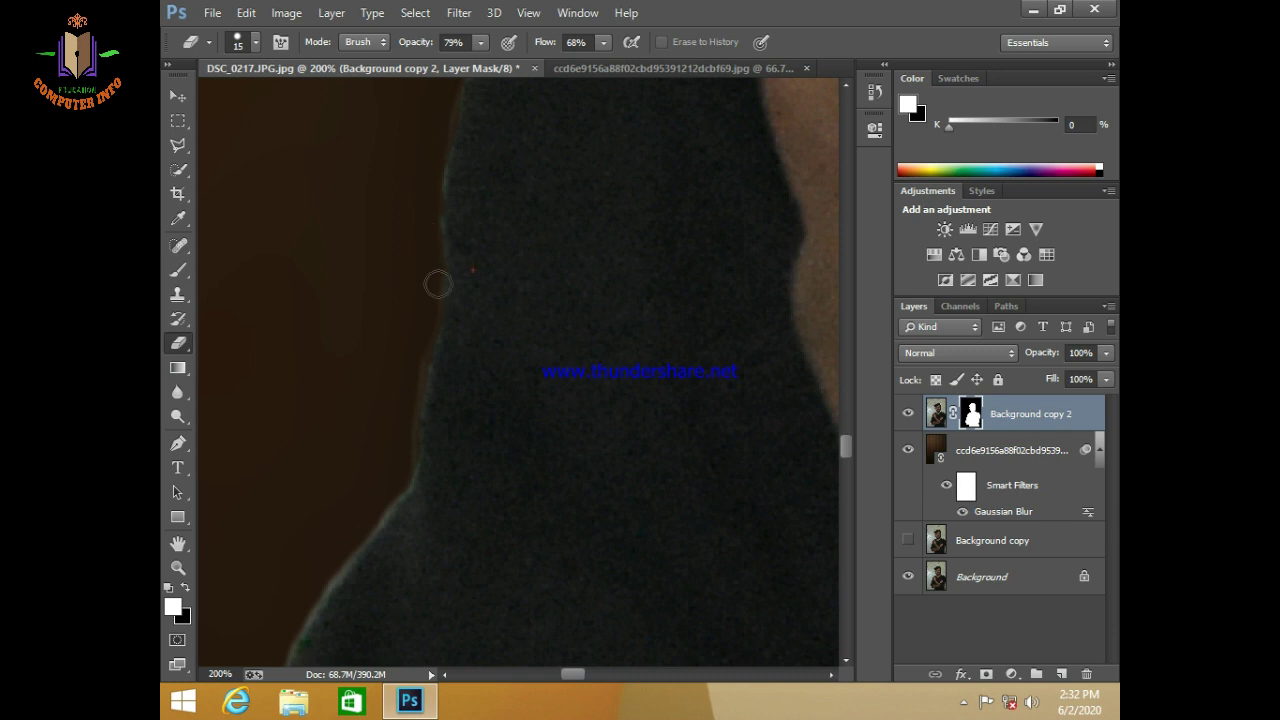
left_click_drag(434, 206, 423, 432)
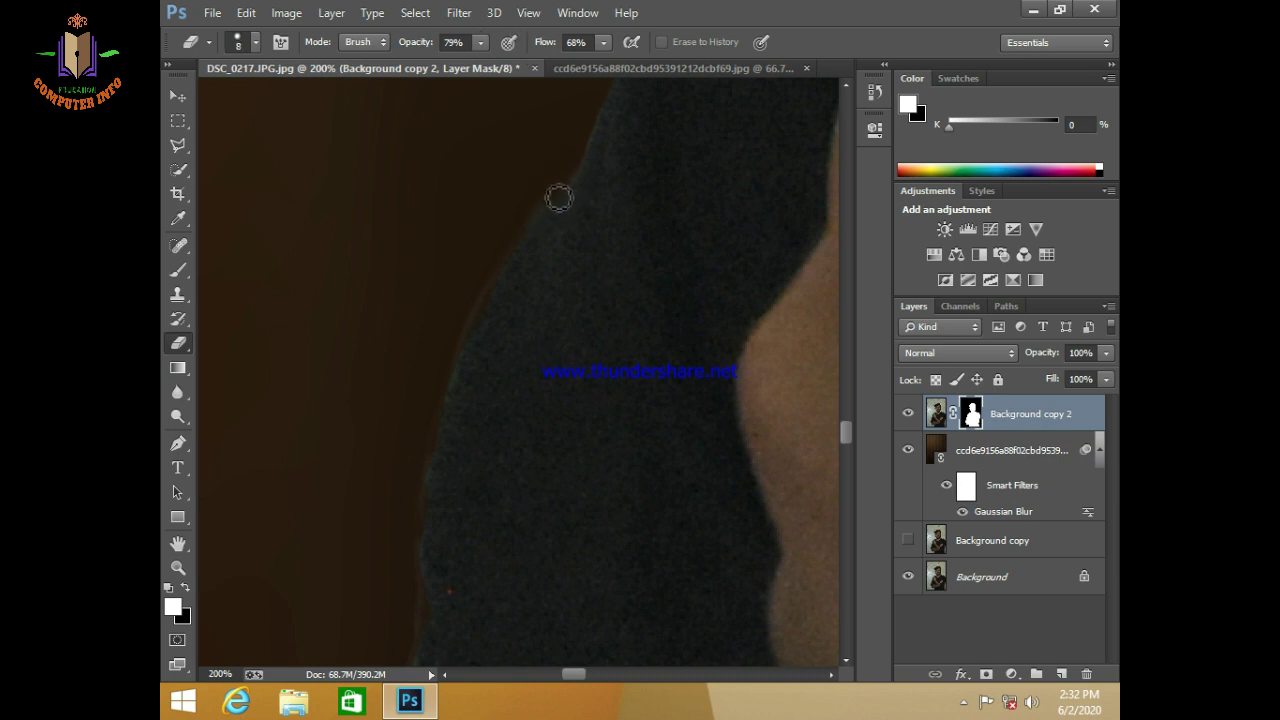
mouse_move(540, 210)
left_mouse_down()
mouse_move(448, 375)
mouse_move(414, 480)
mouse_move(429, 457)
mouse_move(426, 483)
mouse_move(531, 180)
mouse_move(497, 481)
mouse_move(485, 513)
mouse_move(448, 541)
mouse_move(466, 537)
mouse_move(411, 586)
mouse_move(440, 570)
mouse_move(414, 586)
mouse_move(377, 660)
left_mouse_up()
mouse_move(402, 593)
left_mouse_down()
mouse_move(494, 491)
mouse_move(449, 537)
mouse_move(383, 652)
left_mouse_up()
Step: Review the figure at 25%, then zoom back onto the shirt edge and paint out its light fringe
key("ctrl+minus")
key("ctrl+minus")
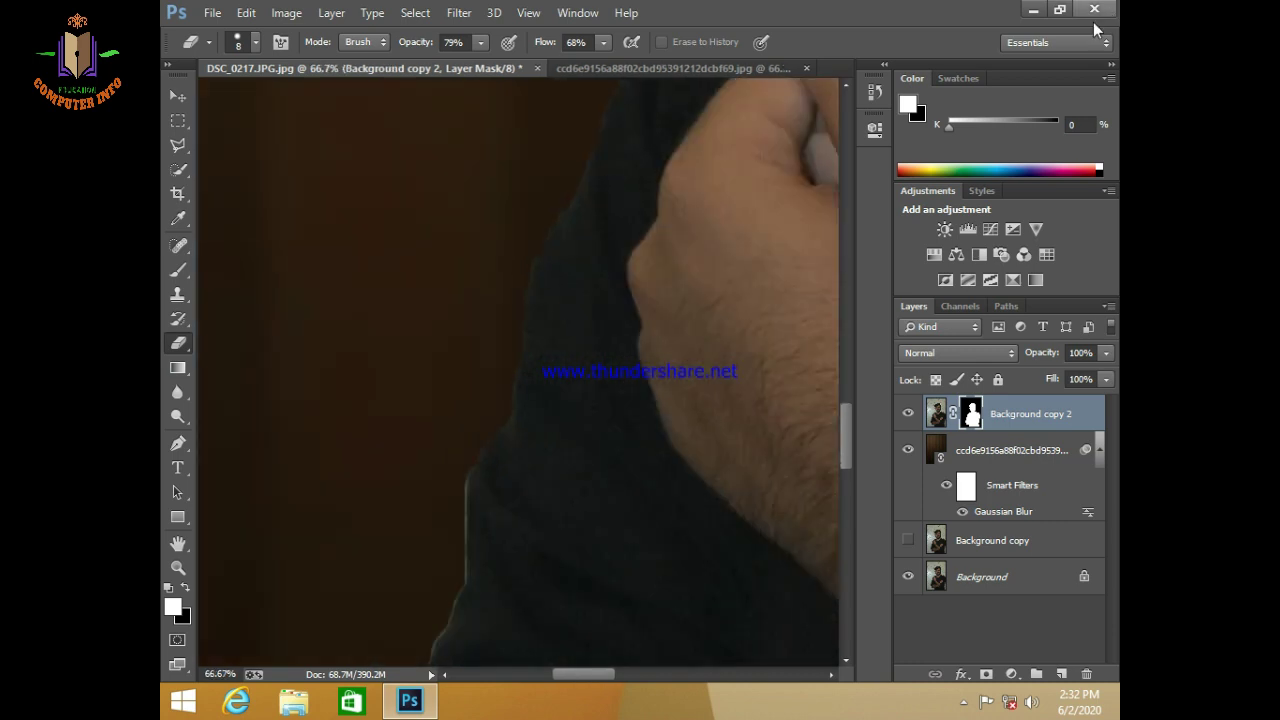
key("ctrl+minus")
key("ctrl+minus")
left_click_drag(420, 548, 509, 343)
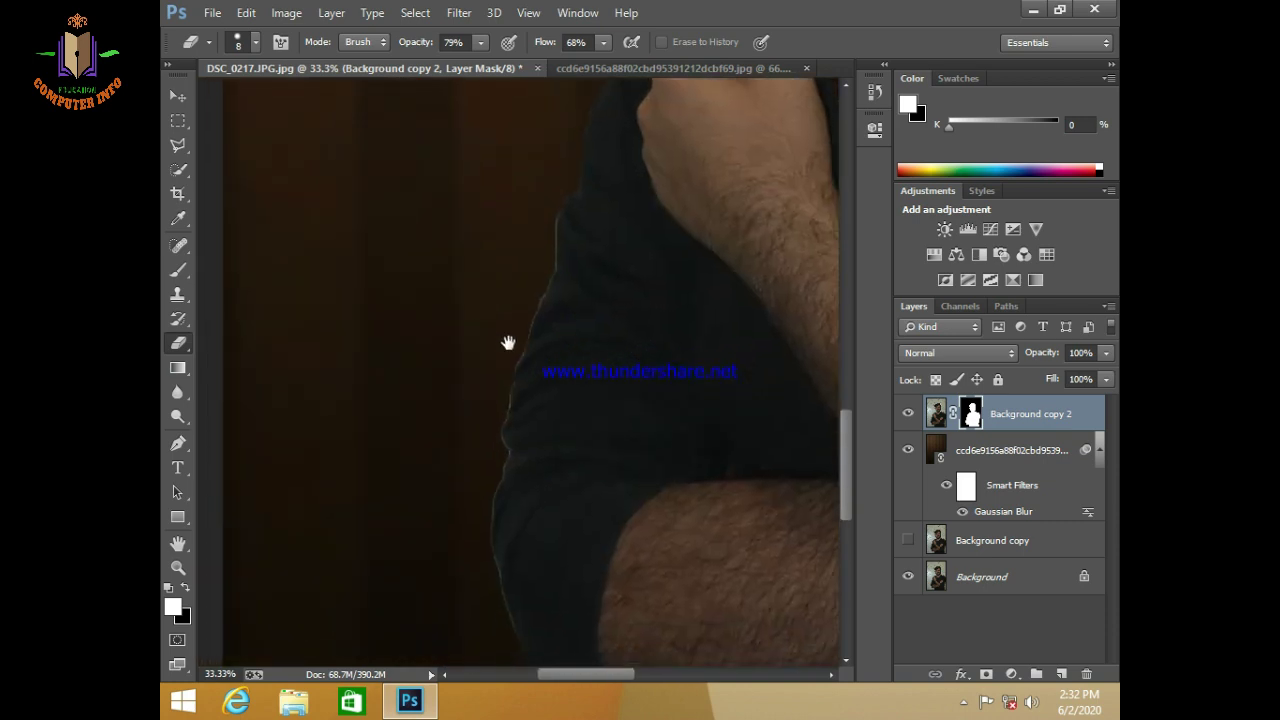
key("ctrl+minus")
left_click(577, 321)
left_click(563, 263)
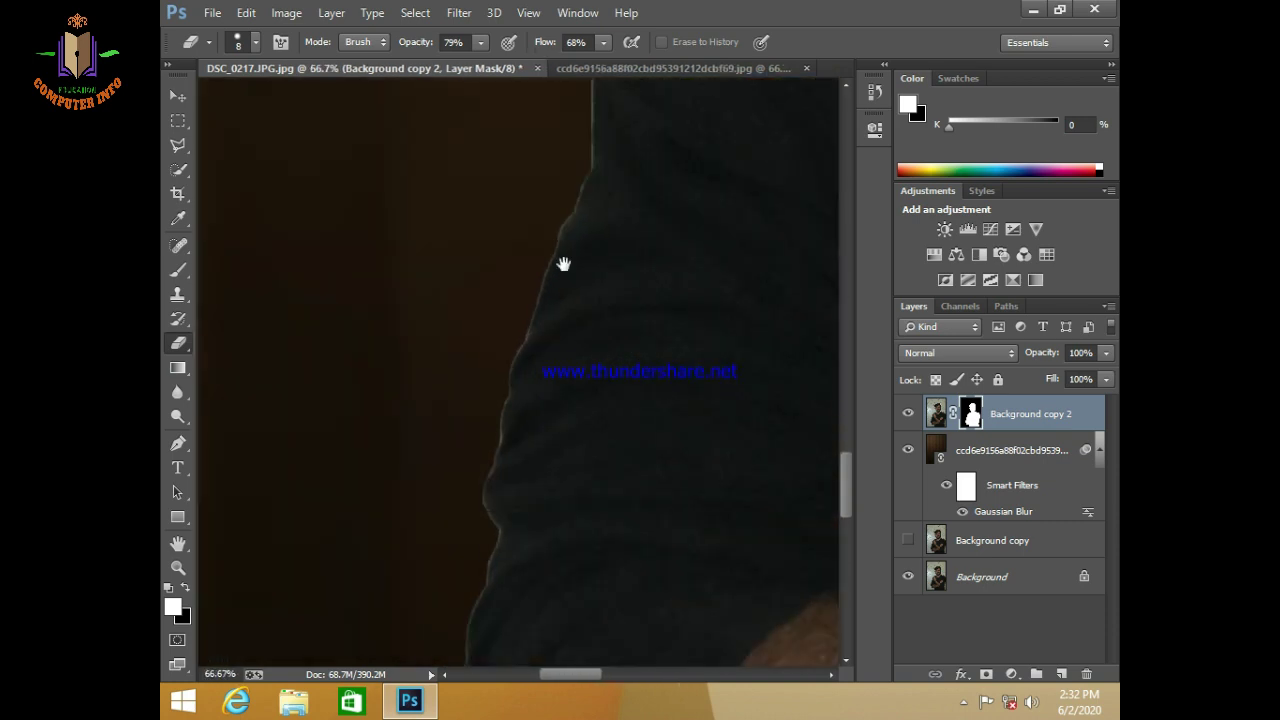
left_click(449, 563)
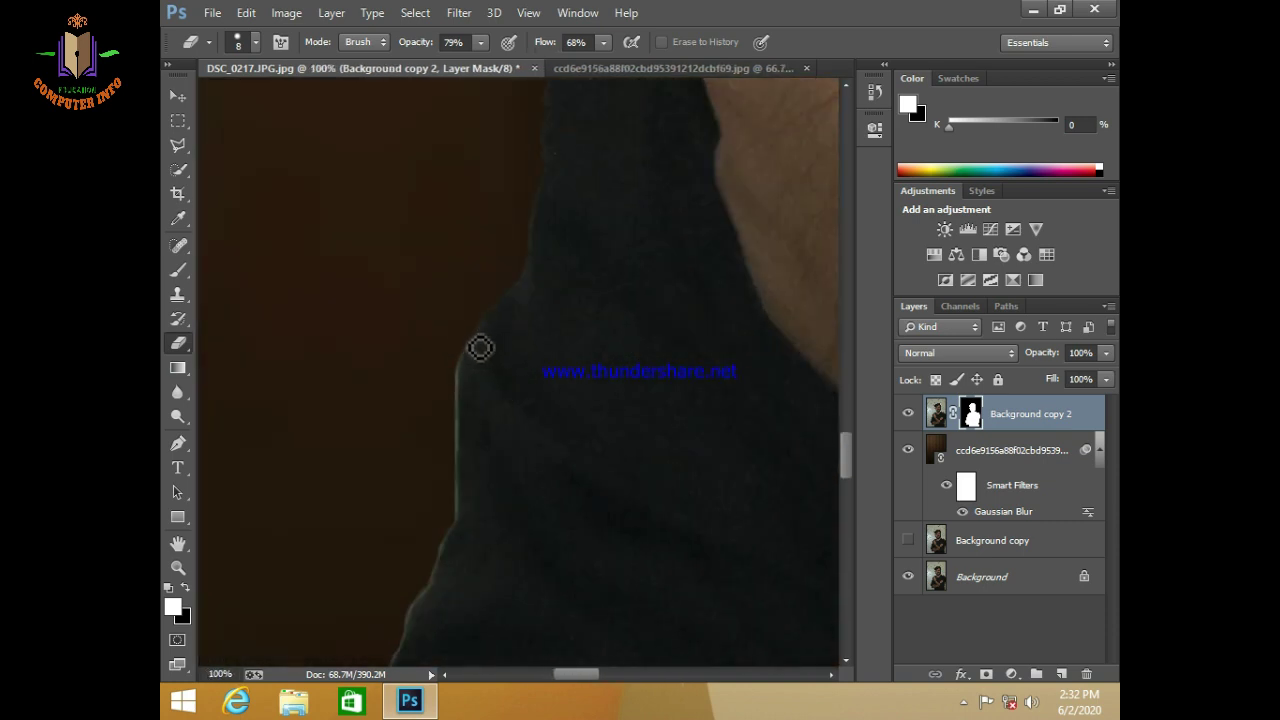
left_click_drag(477, 346, 457, 463)
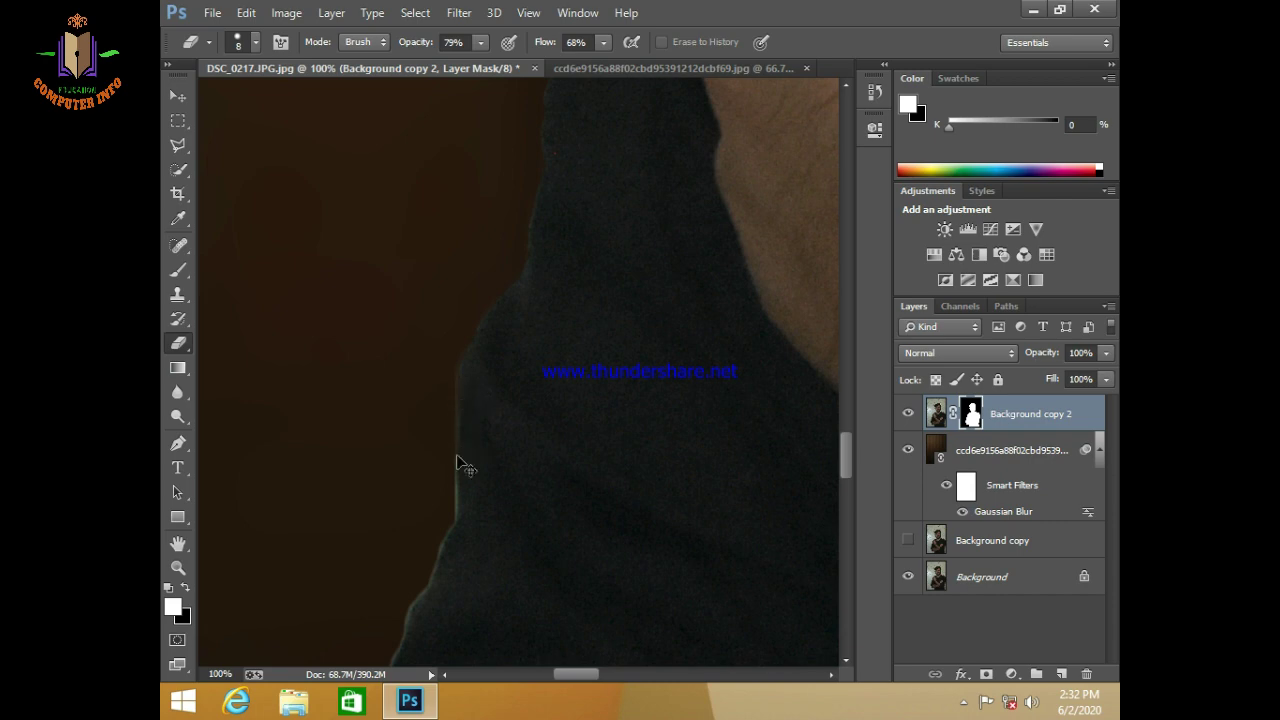
key("ctrl+plus")
mouse_move(416, 305)
left_mouse_down()
mouse_move(397, 400)
mouse_move(397, 563)
left_mouse_up()
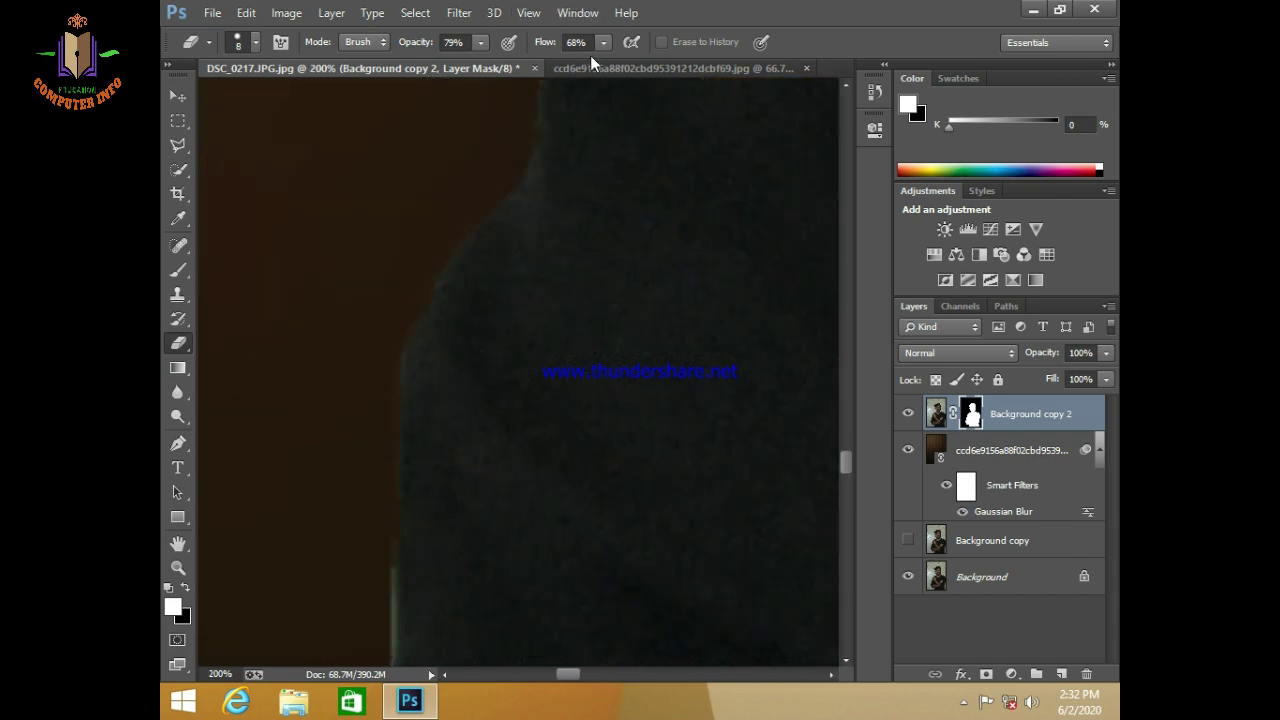
Step: Set the brush to 94% opacity and 78% flow and paint over the remaining shirt-edge fringe
scroll(595, 112, "left", 3)
scroll(591, 111, "down", 1)
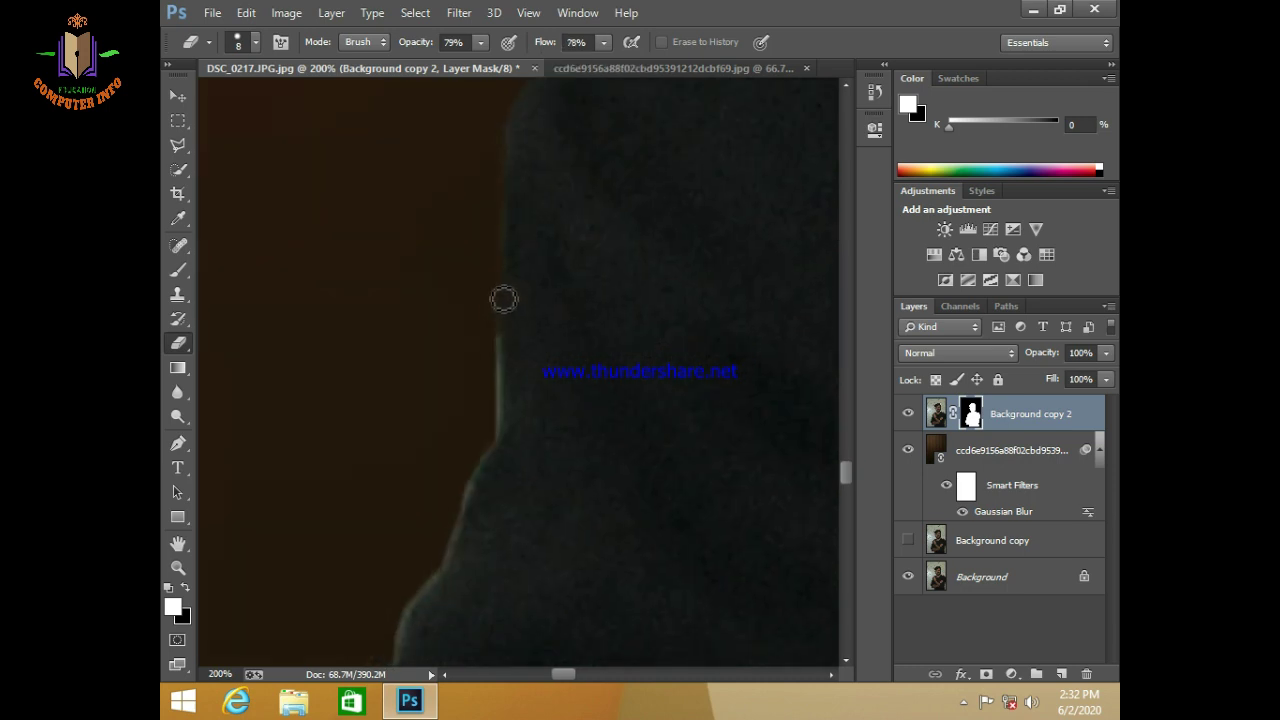
left_click_drag(502, 301, 500, 449)
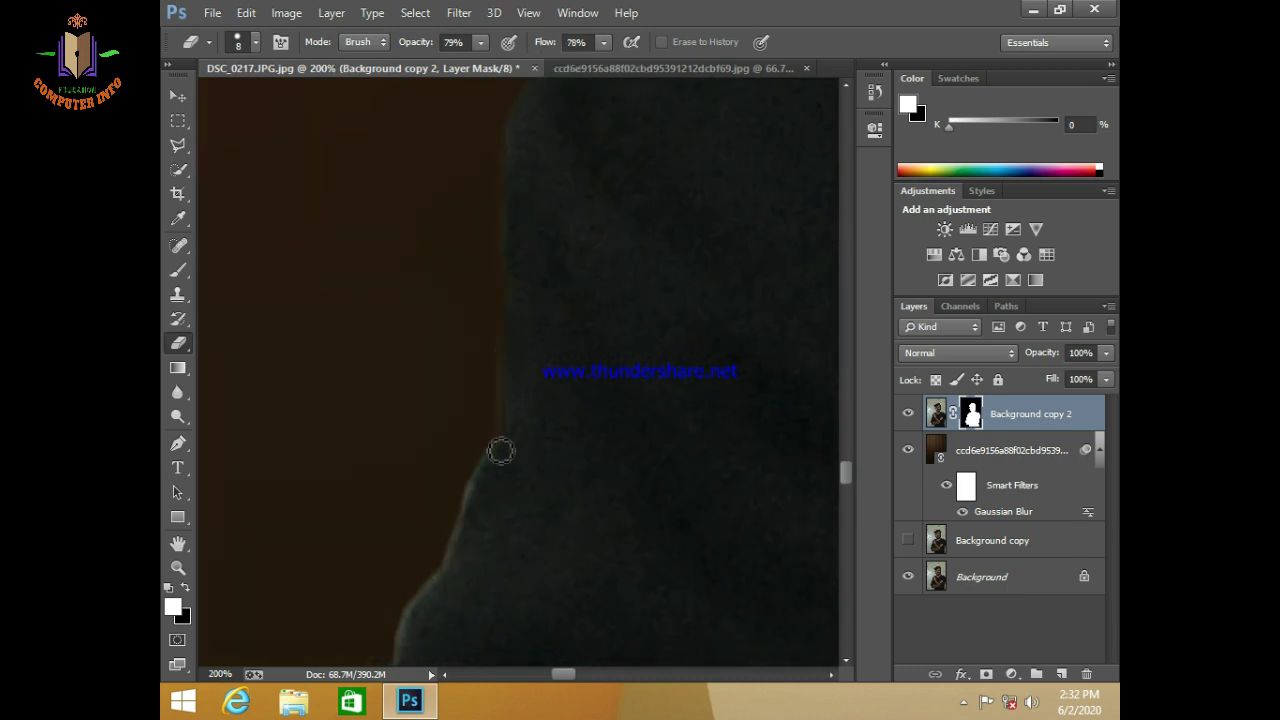
left_click(480, 42)
mouse_move(503, 352)
left_mouse_down()
mouse_move(652, 183)
mouse_move(516, 508)
left_mouse_up()
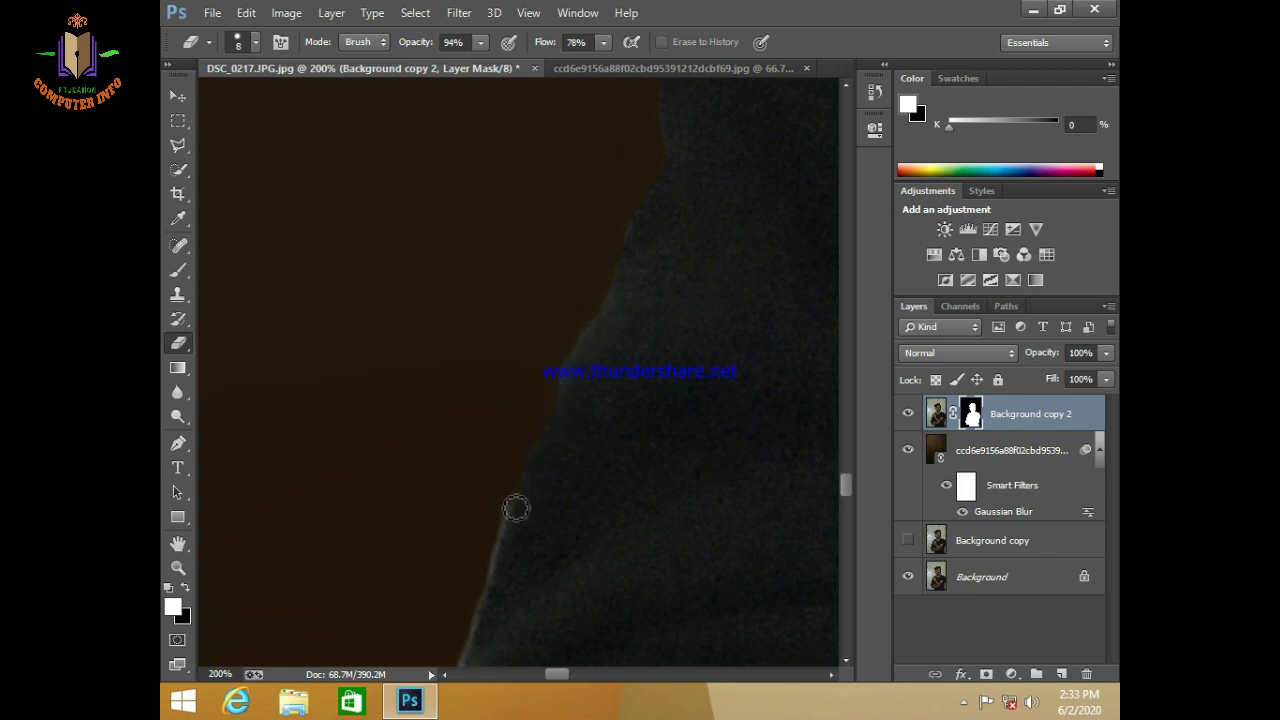
Step: Blend the lower shirt edge into the background by trimming its mask fringe
left_click_drag(456, 477, 506, 377)
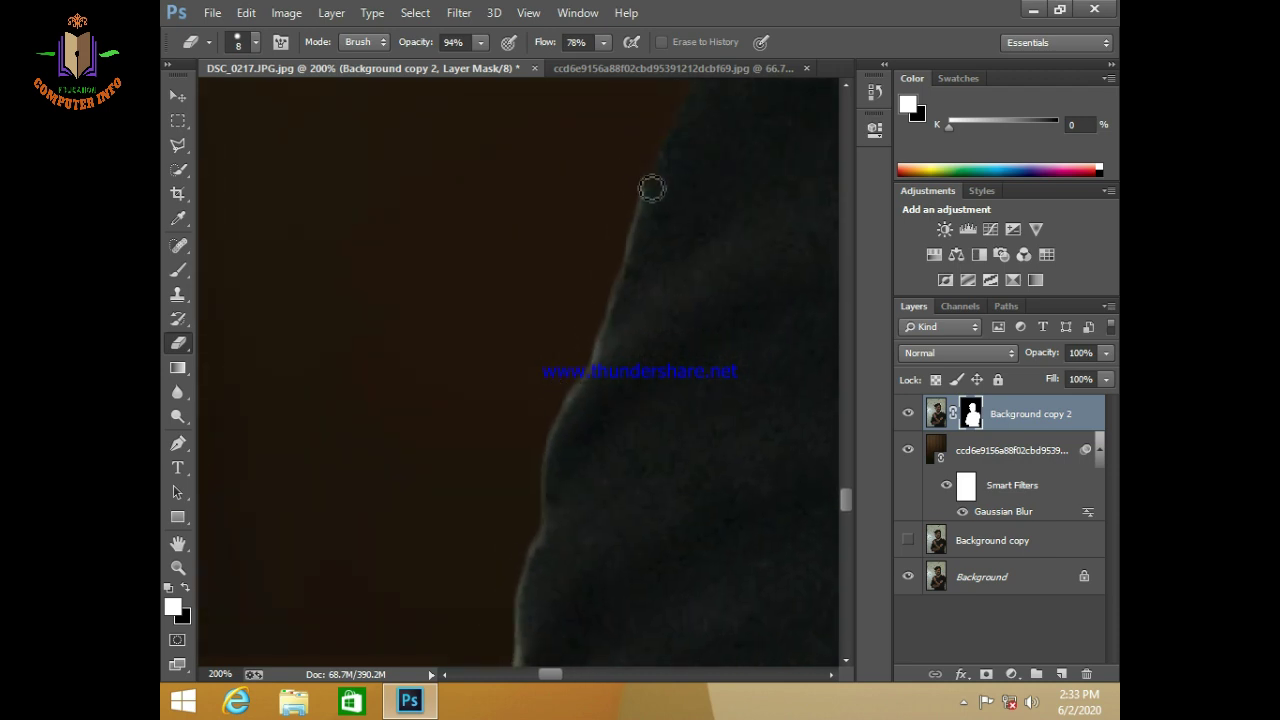
mouse_move(651, 189)
left_mouse_down()
mouse_move(580, 386)
mouse_move(597, 366)
mouse_move(614, 320)
mouse_move(566, 391)
mouse_move(543, 514)
mouse_move(676, 160)
mouse_move(700, 143)
mouse_move(680, 189)
mouse_move(674, 294)
mouse_move(623, 421)
mouse_move(631, 489)
mouse_move(657, 500)
left_mouse_up()
left_click_drag(695, 194, 669, 250)
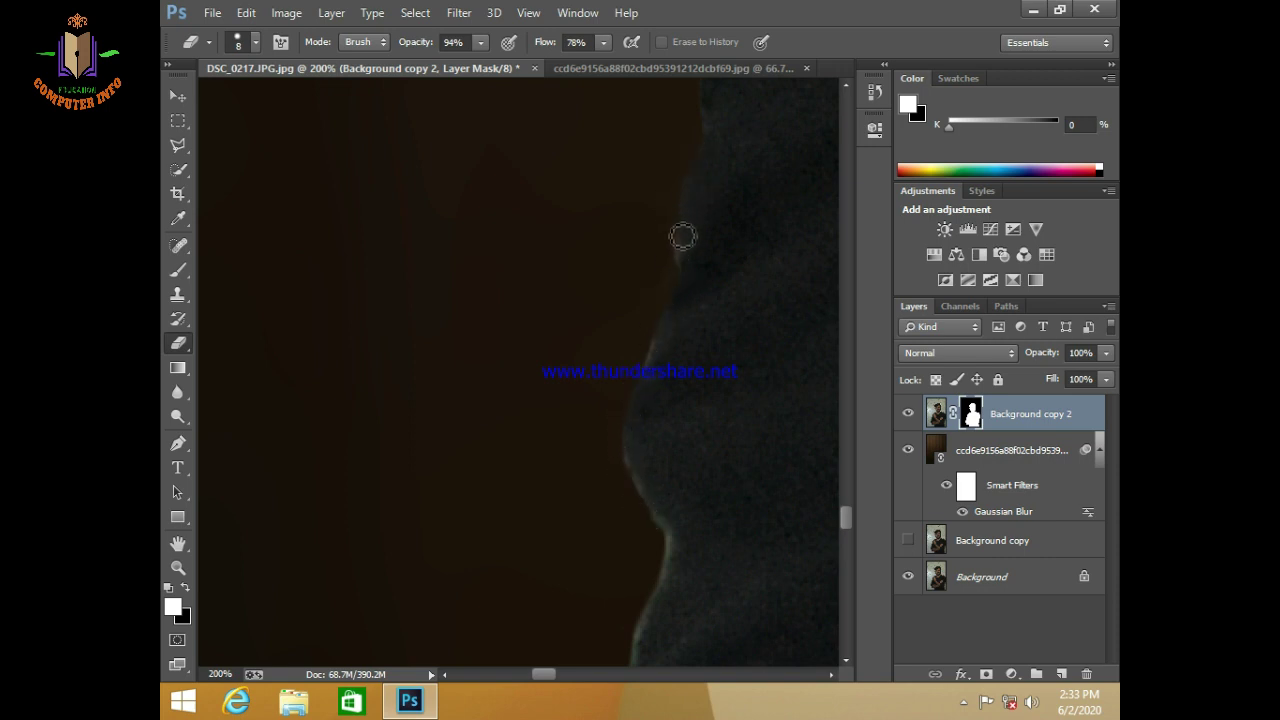
left_click_drag(640, 560, 693, 197)
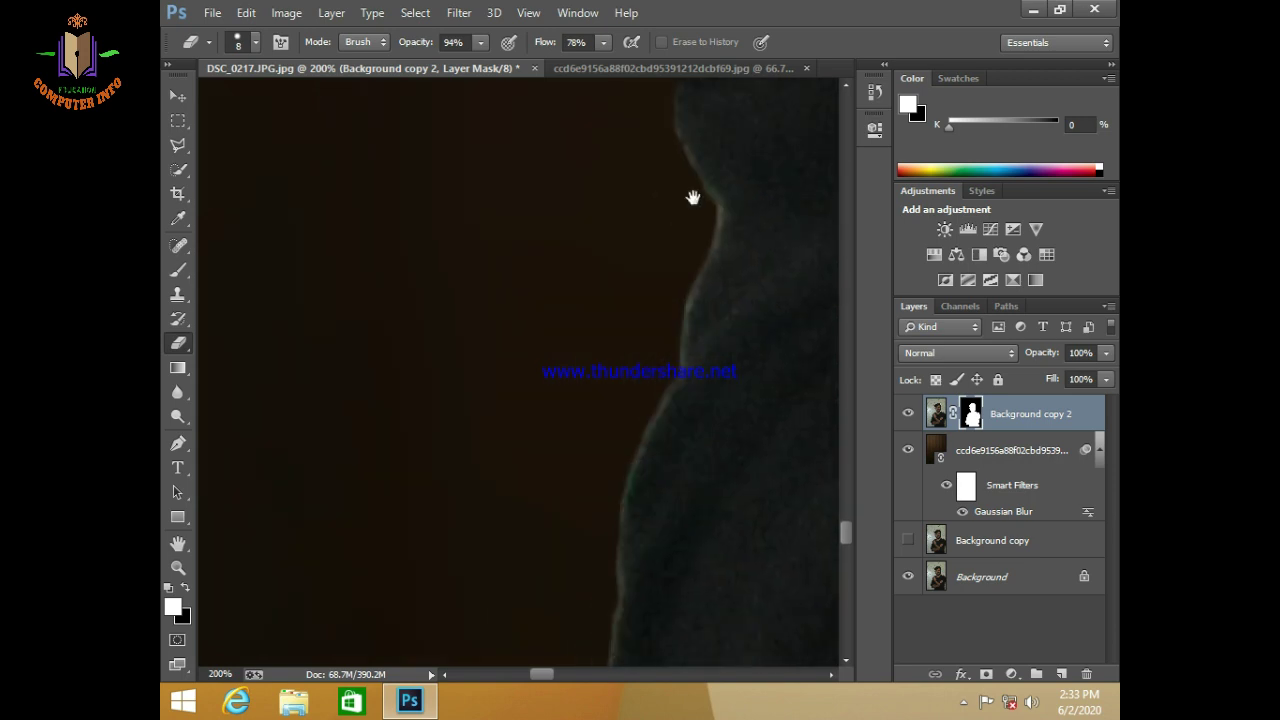
mouse_move(668, 114)
left_mouse_down()
mouse_move(720, 223)
mouse_move(718, 204)
mouse_move(690, 347)
left_mouse_up()
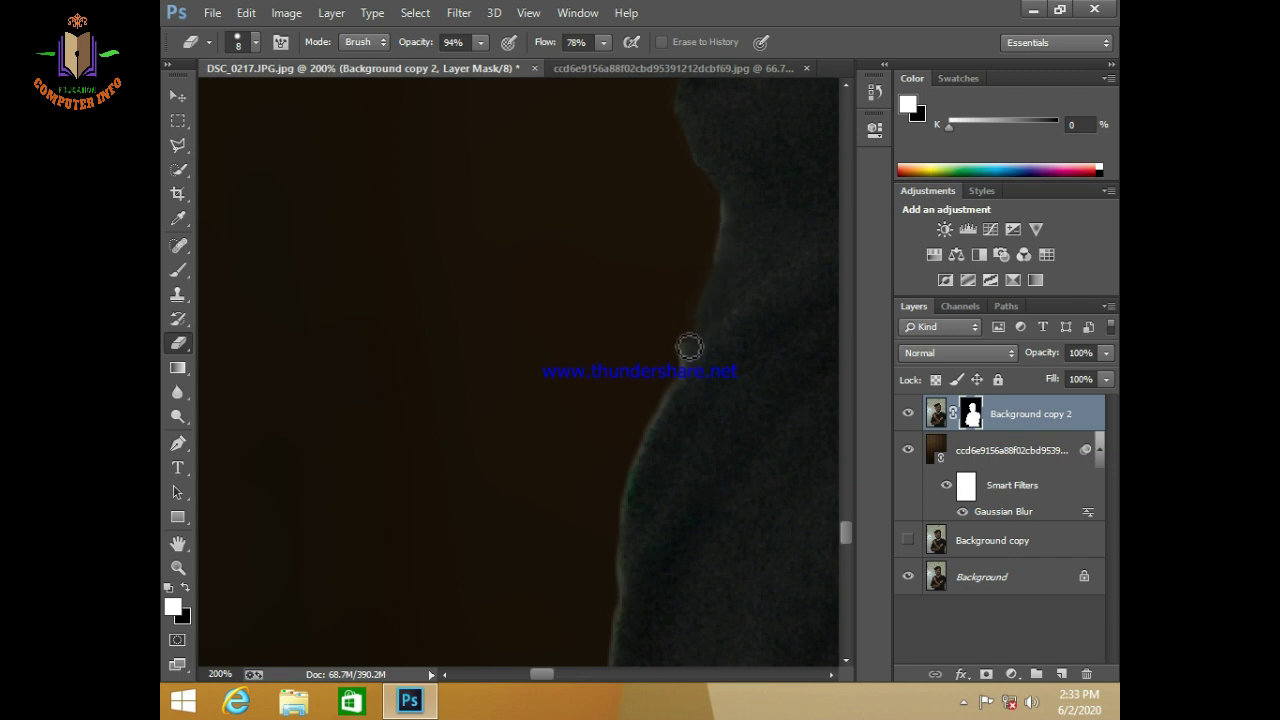
left_click_drag(671, 396, 626, 522)
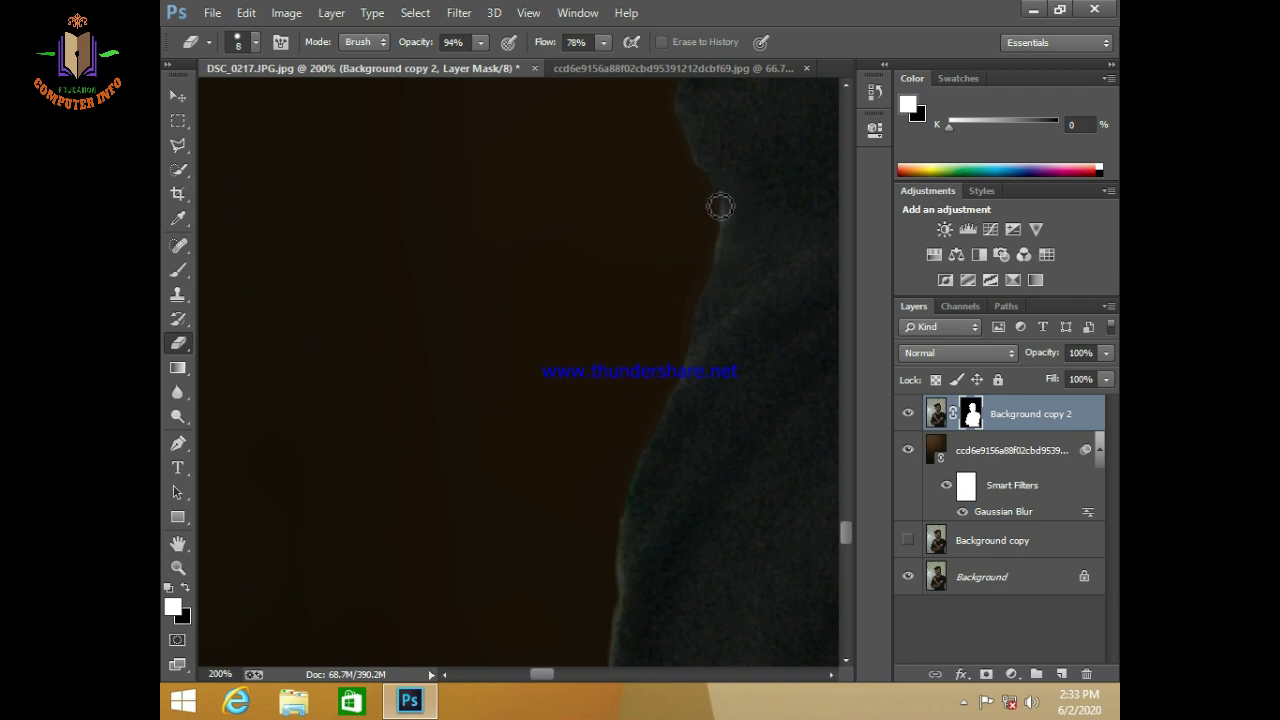
Step: Erase the light fringe along the upper stretch of the shirt edge
mouse_move(669, 311)
left_mouse_down()
mouse_move(705, 252)
mouse_move(674, 488)
left_mouse_up()
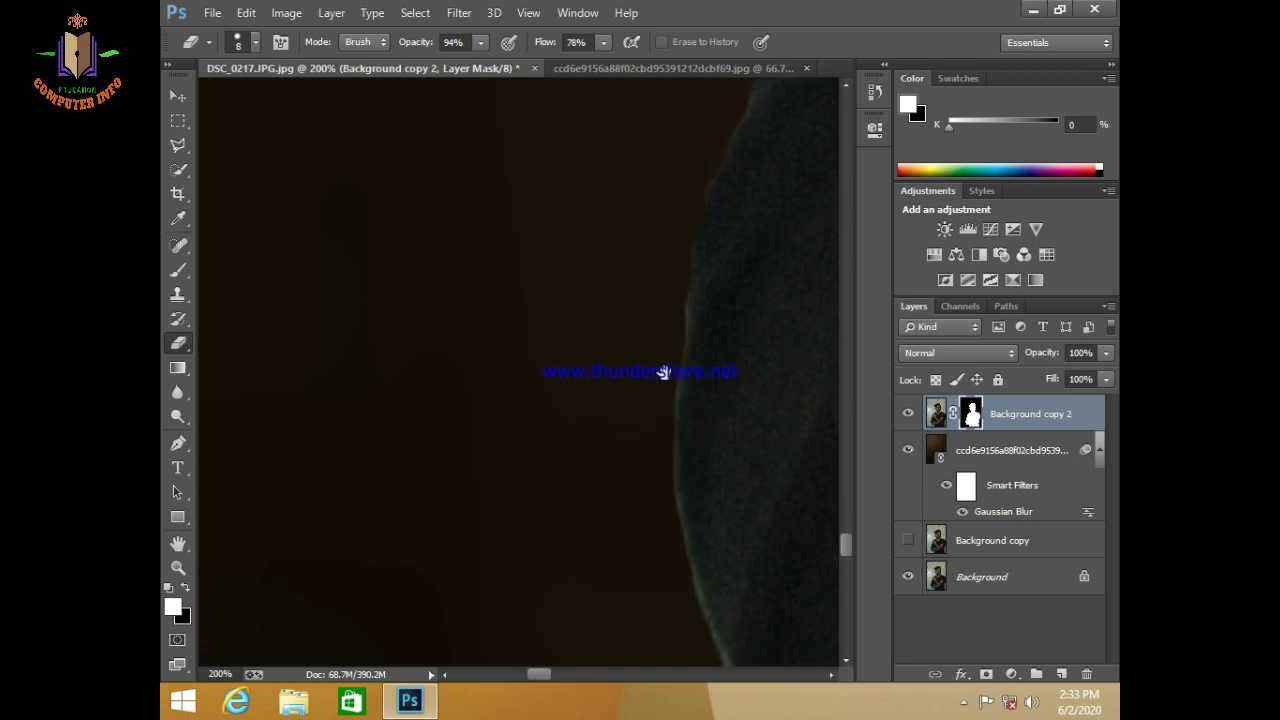
left_click_drag(663, 371, 509, 146)
mouse_move(549, 94)
left_mouse_down()
mouse_move(534, 103)
mouse_move(544, 164)
mouse_move(526, 240)
mouse_move(532, 351)
mouse_move(523, 311)
mouse_move(586, 534)
left_mouse_up()
mouse_move(556, 423)
left_mouse_down()
mouse_move(521, 258)
mouse_move(534, 141)
left_mouse_up()
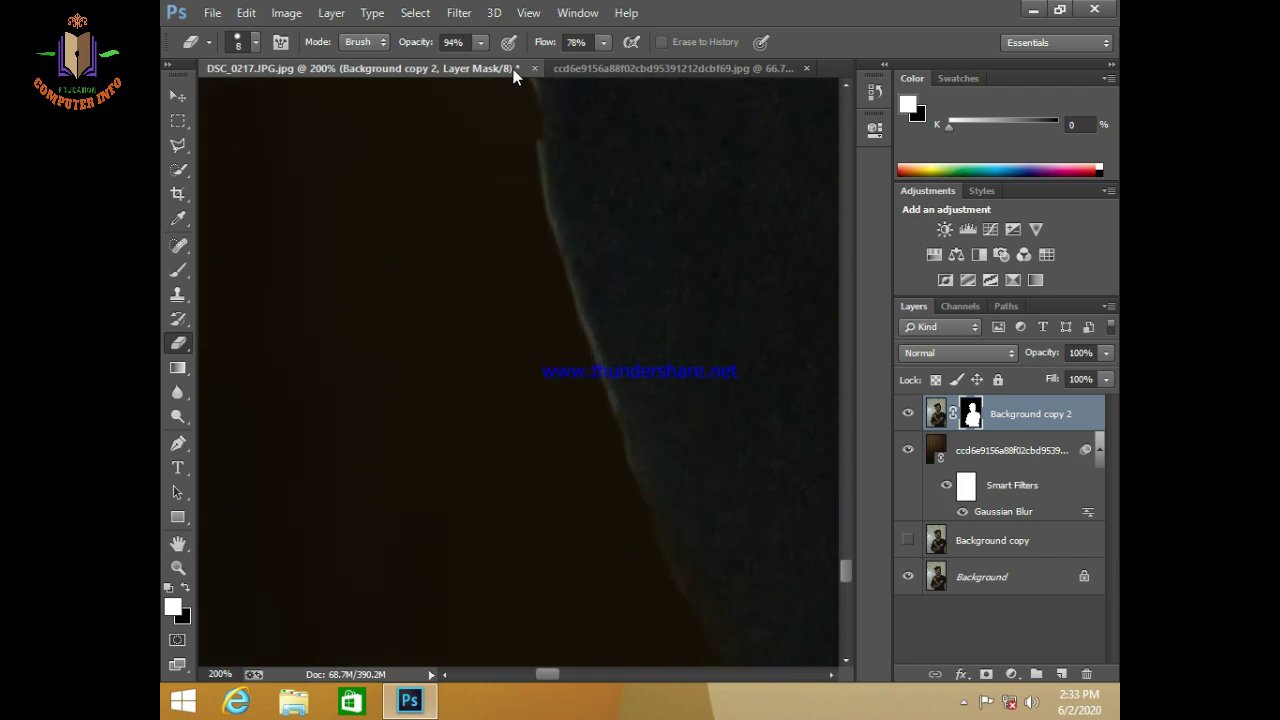
mouse_move(535, 92)
left_mouse_down()
mouse_move(564, 267)
mouse_move(658, 516)
mouse_move(709, 586)
left_mouse_up()
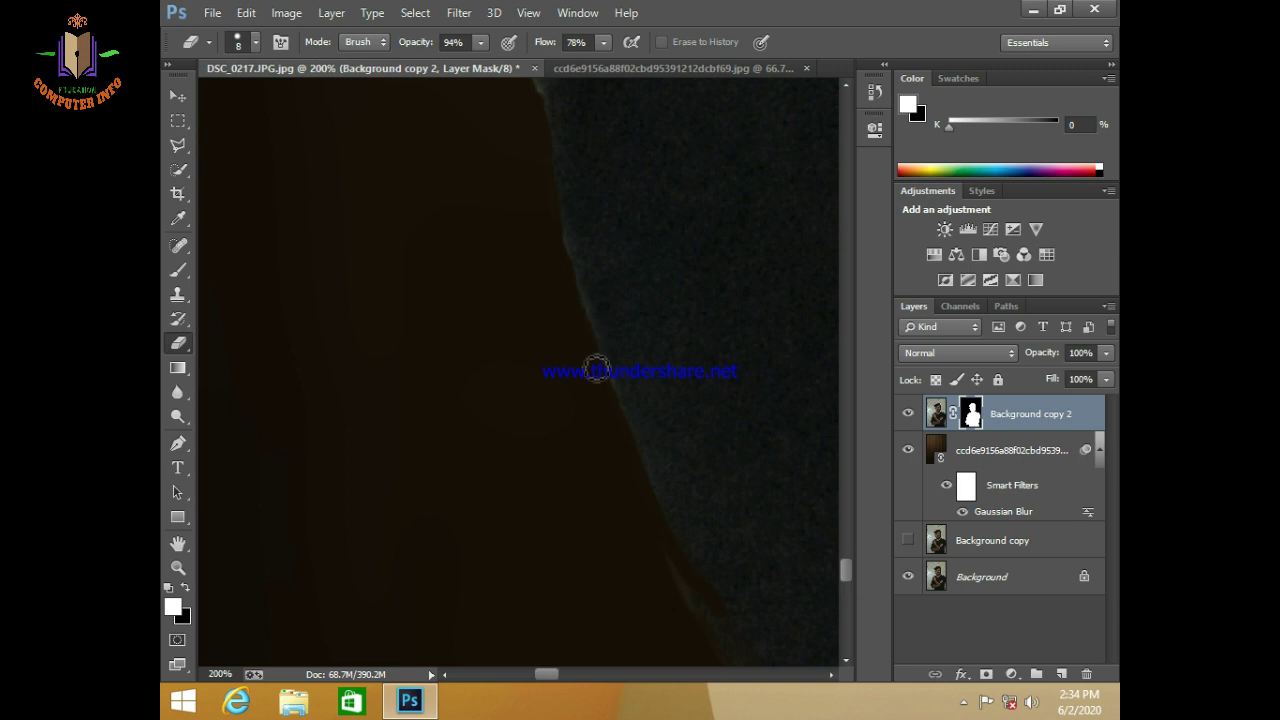
left_click_drag(594, 363, 403, 129)
Step: Enlarge the brush, review the whole portrait zoomed out, then zoom back onto the forearm
key("bracketright")
key("bracketright")
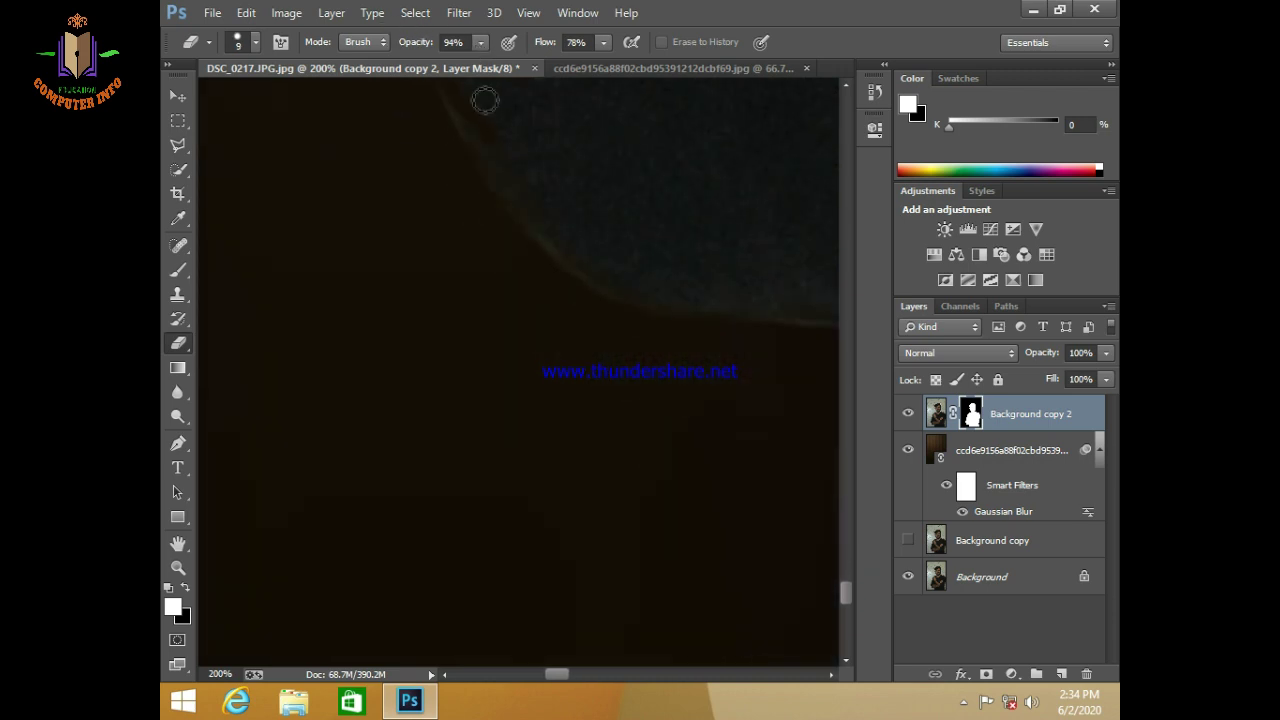
key("bracketright")
key("ctrl+minus")
key("ctrl+minus")
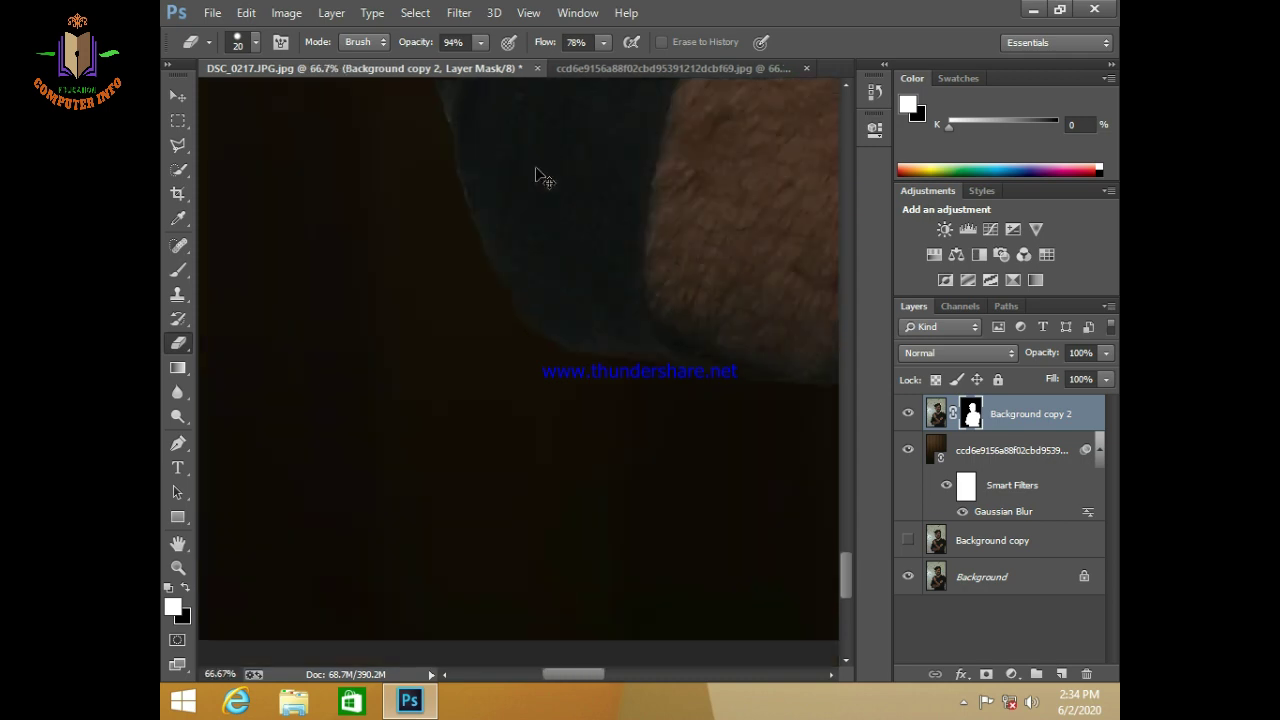
key("ctrl+minus")
key("ctrl+minus")
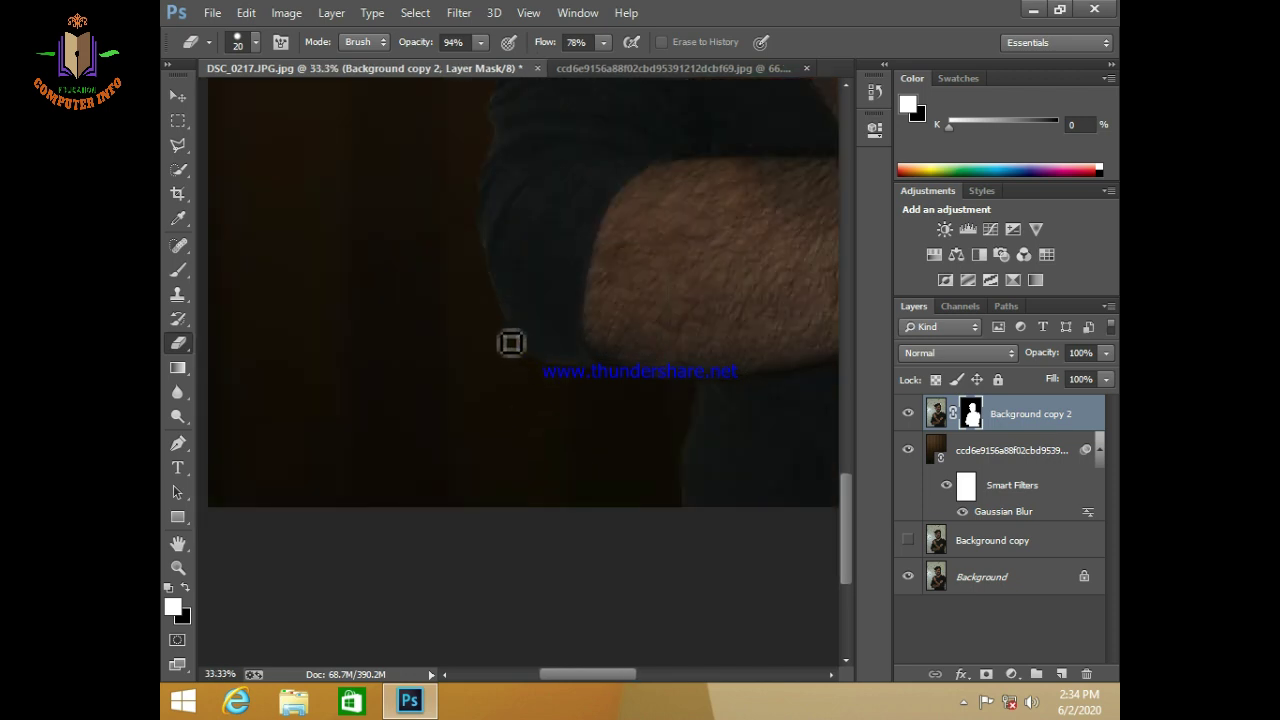
key("ctrl+minus")
key("ctrl+minus")
key("ctrl+minus")
key("ctrl+minus")
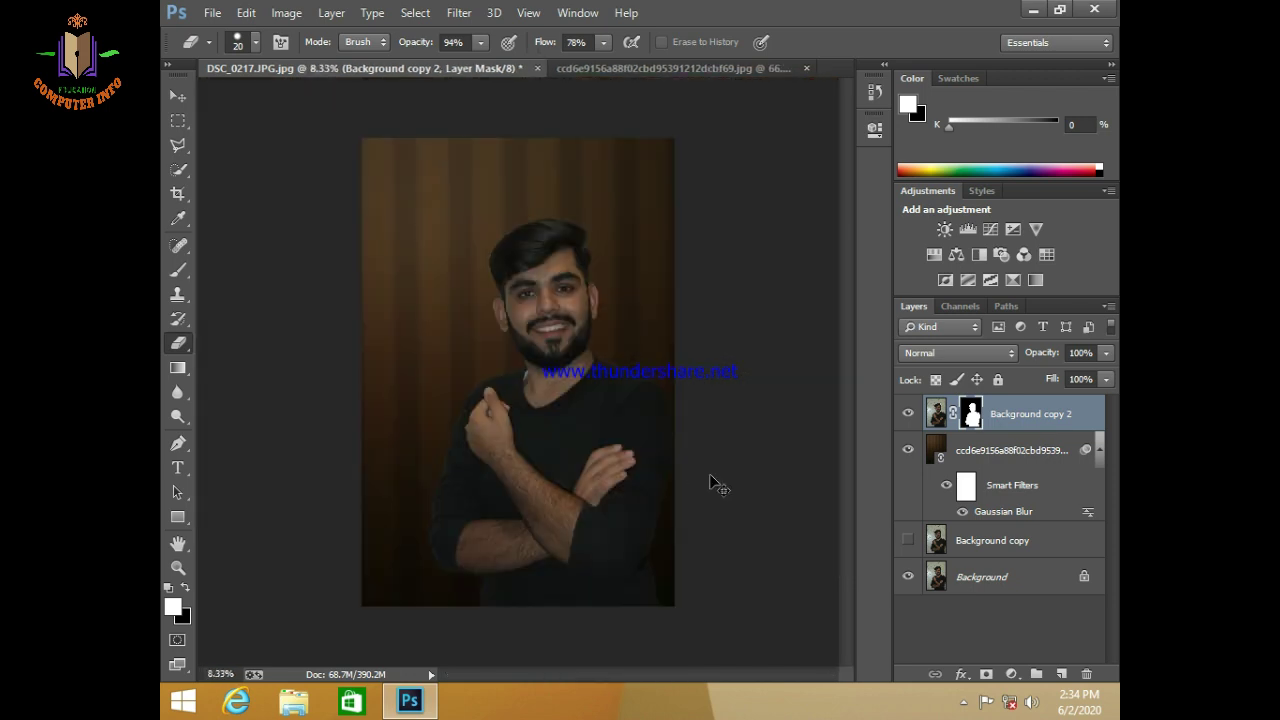
key("ctrl+plus")
key("ctrl+plus")
key("ctrl+plus")
key("ctrl+plus")
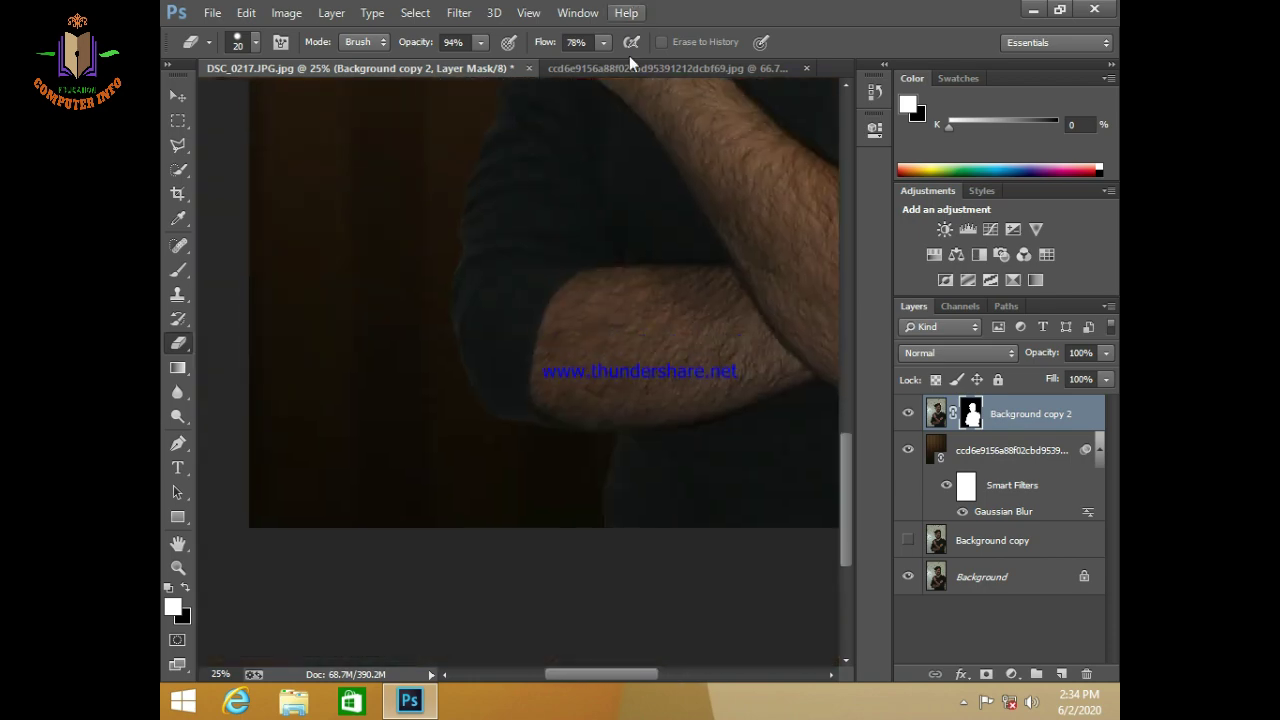
key("ctrl+plus")
key("ctrl+plus")
left_click_drag(554, 530, 640, 368)
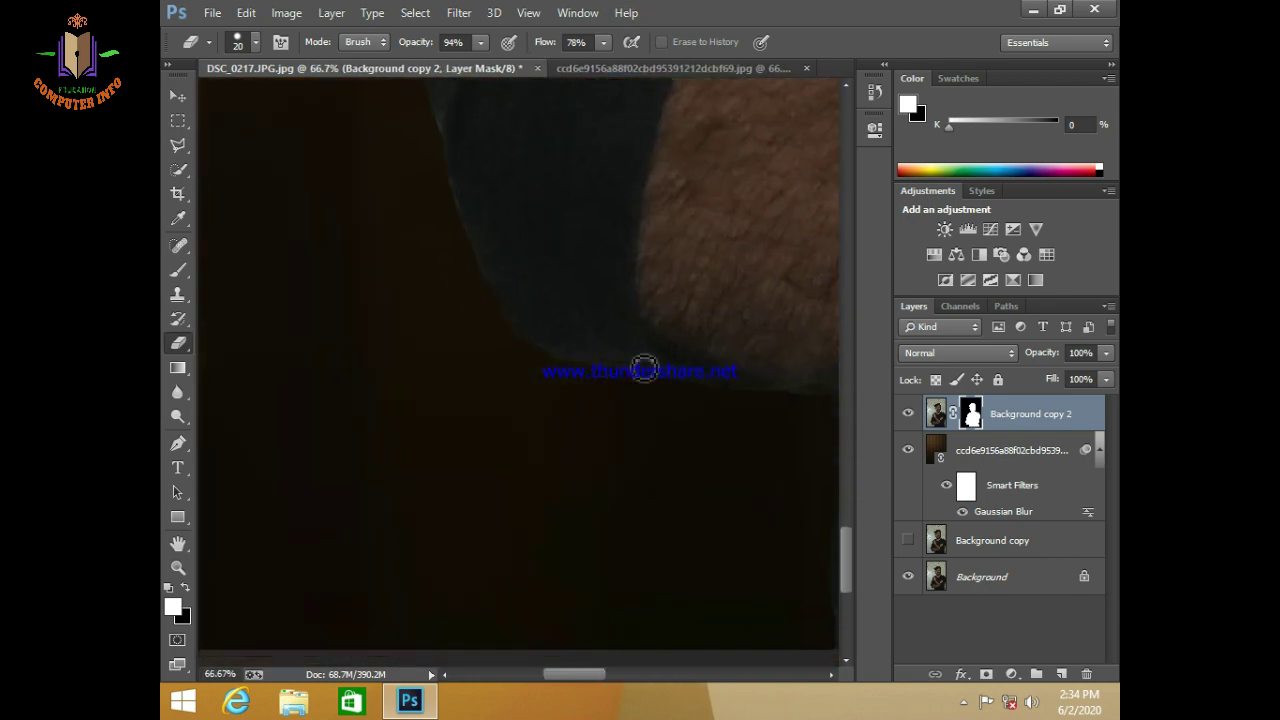
Step: Clean the shirt edge below the forearm with the eraser at size 35
key("bracketright")
key("bracketright")
key("bracketright")
scroll(600, 406, "right", 2)
scroll(600, 406, "right", 3)
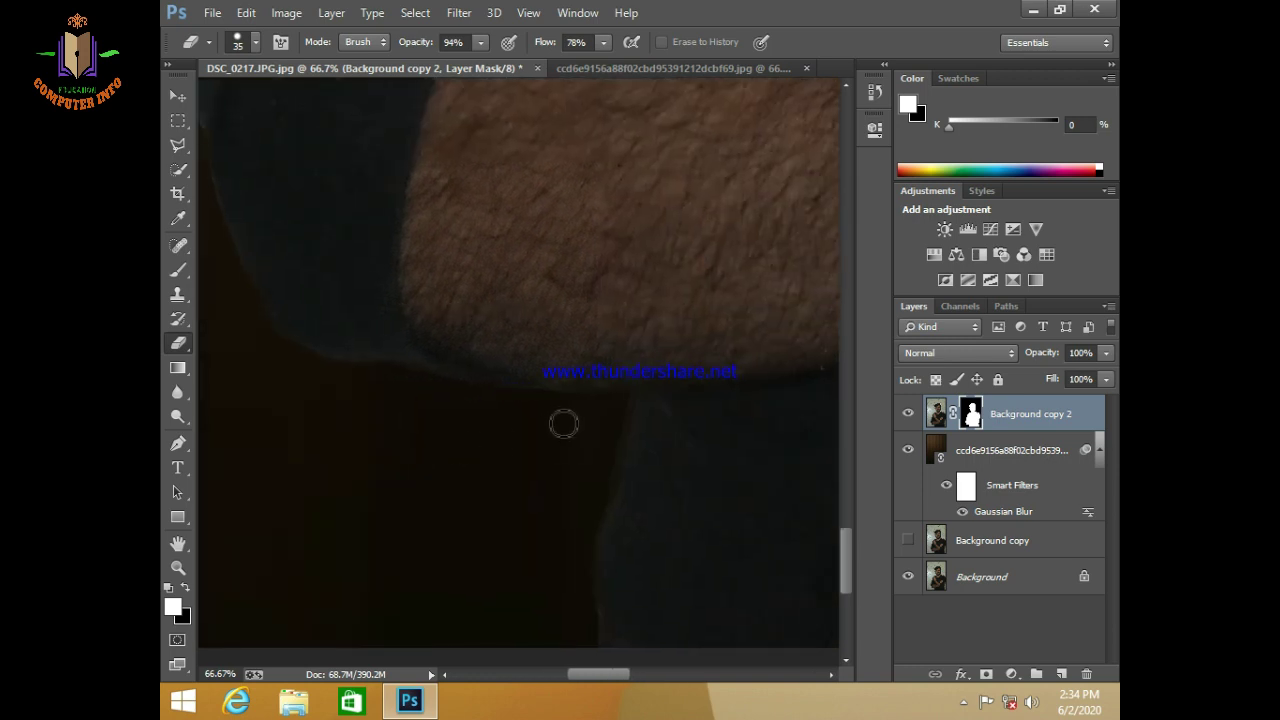
mouse_move(627, 417)
left_mouse_down()
mouse_move(603, 566)
mouse_move(614, 640)
left_mouse_up()
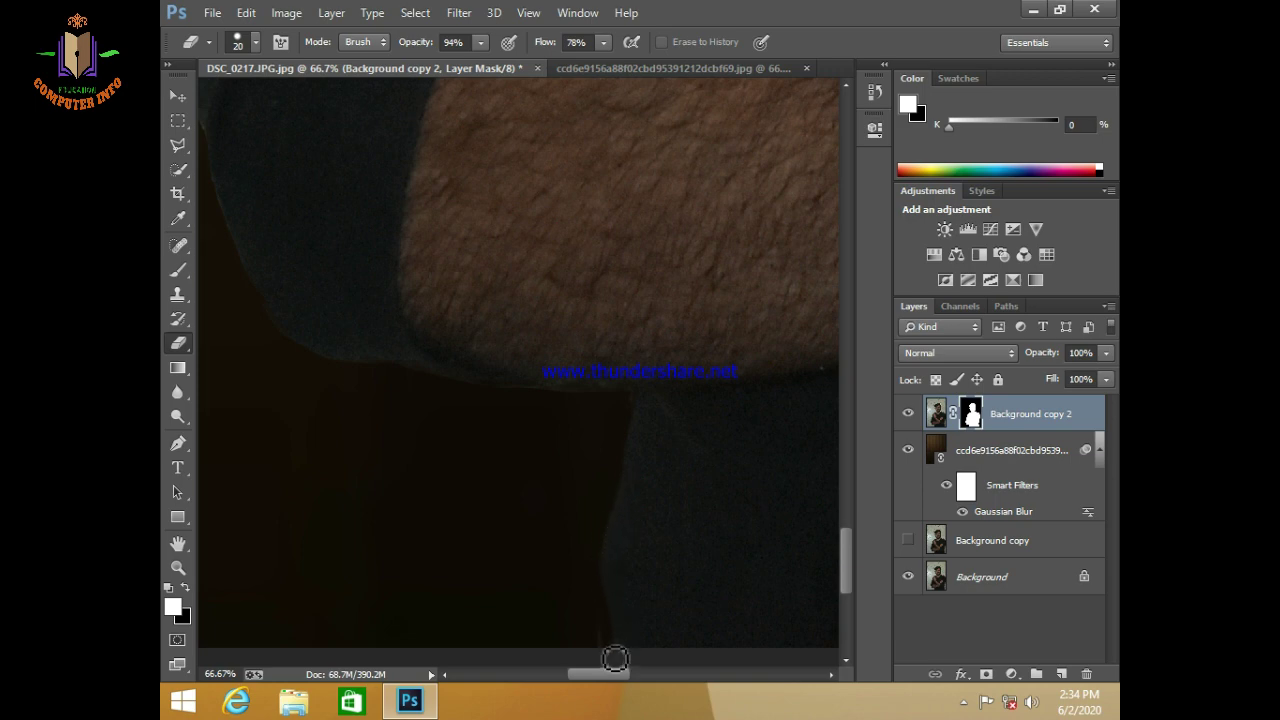
key("bracketright")
key("bracketright")
key("bracketright")
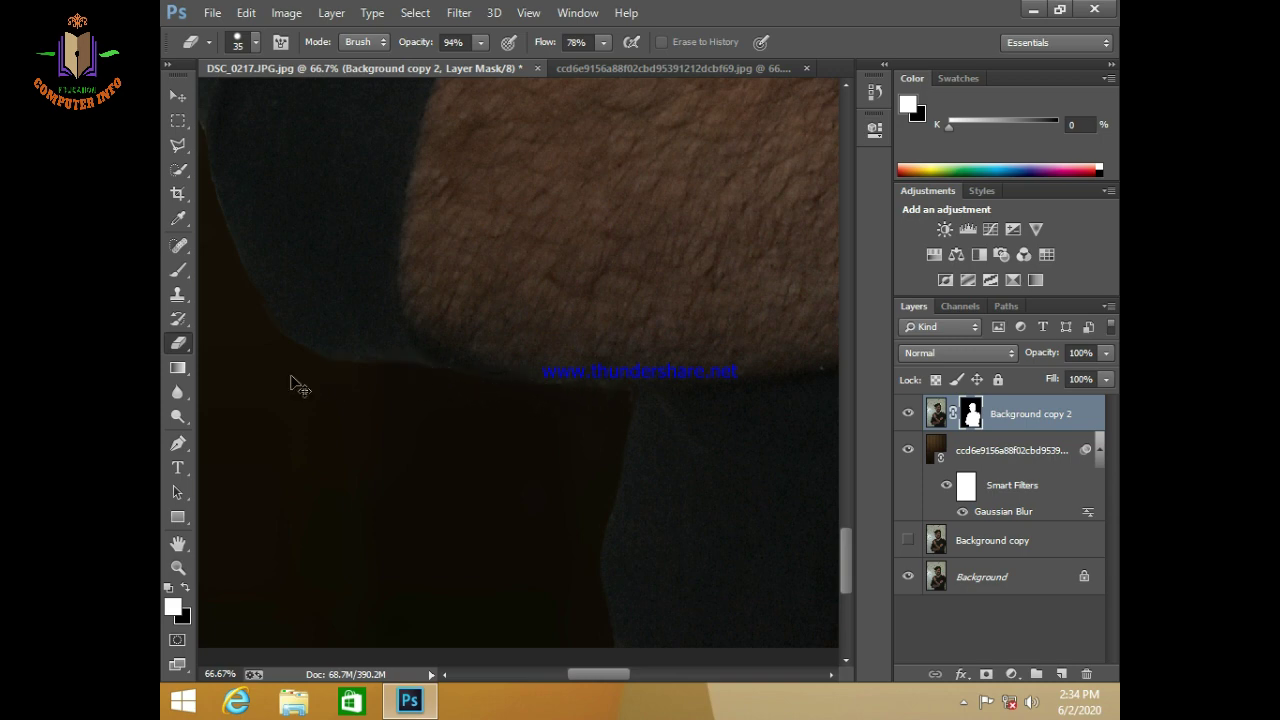
scroll(700, 428, "down", 2)
scroll(709, 429, "down", 3)
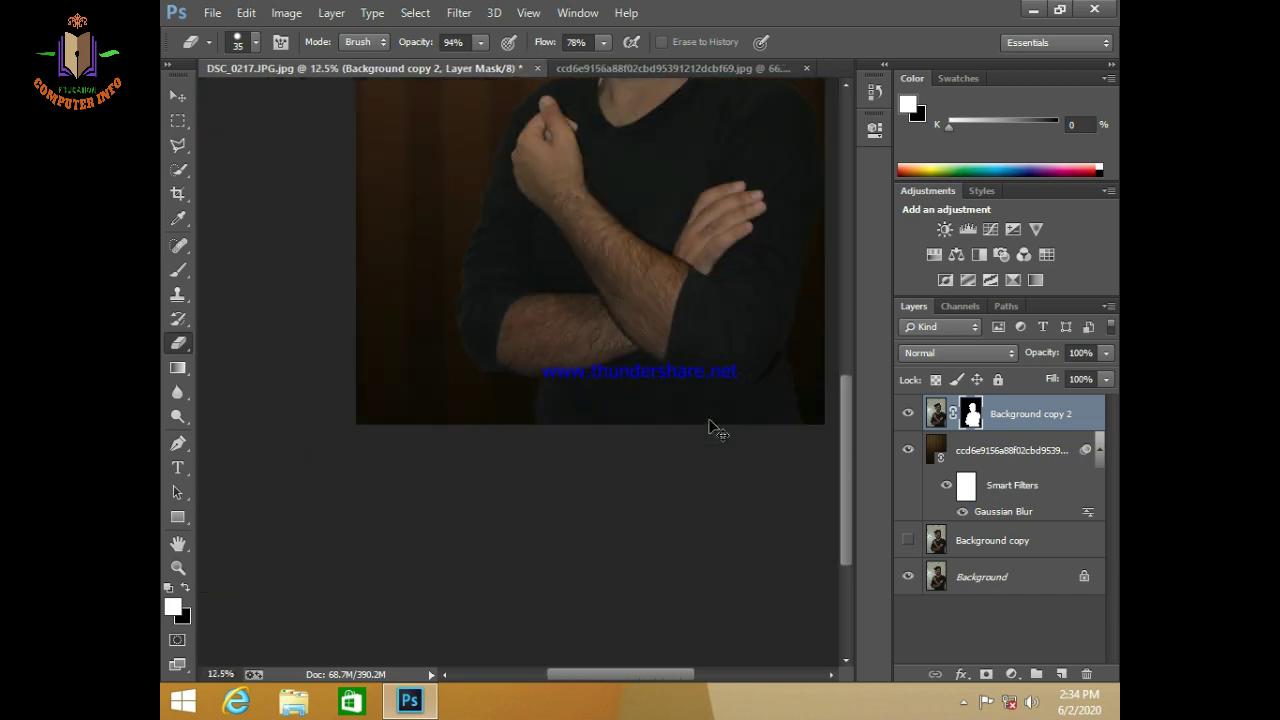
scroll(717, 430, "down", 2)
scroll(718, 430, "up", 2)
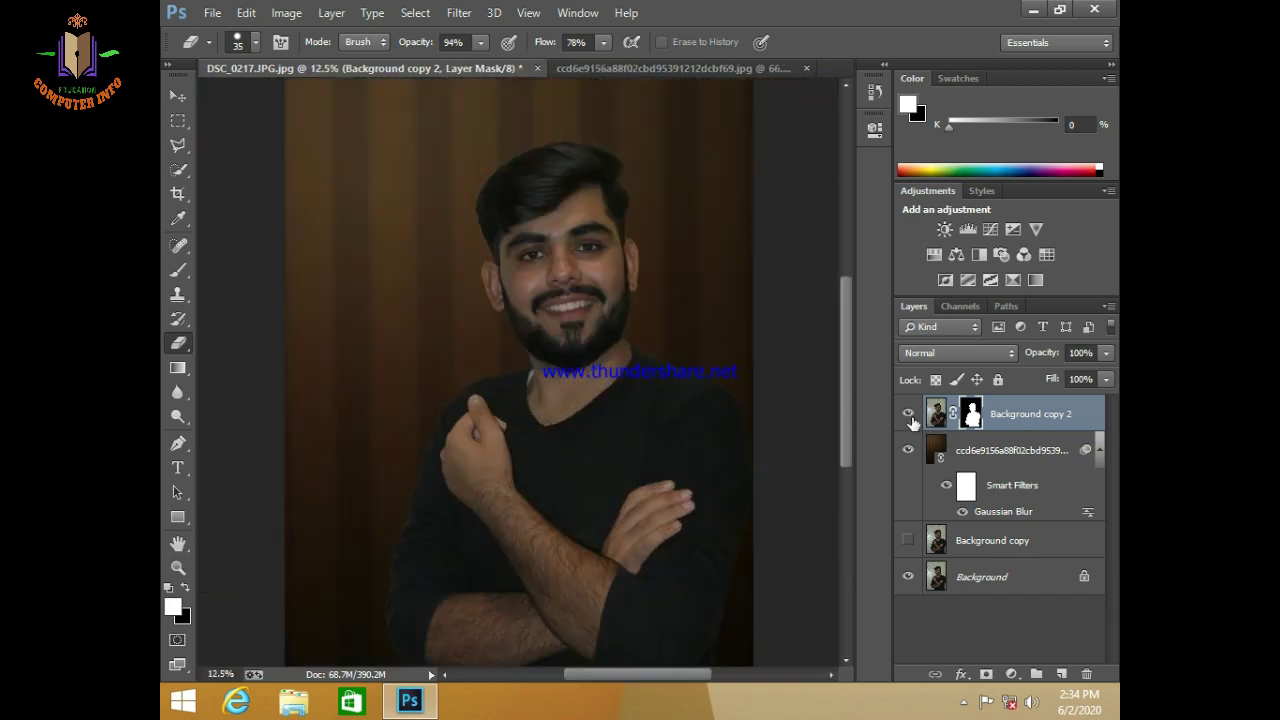
Step: Run the Camera Raw Filter on the subject layer's image instead of its mask
left_click(459, 12)
left_click(485, 120)
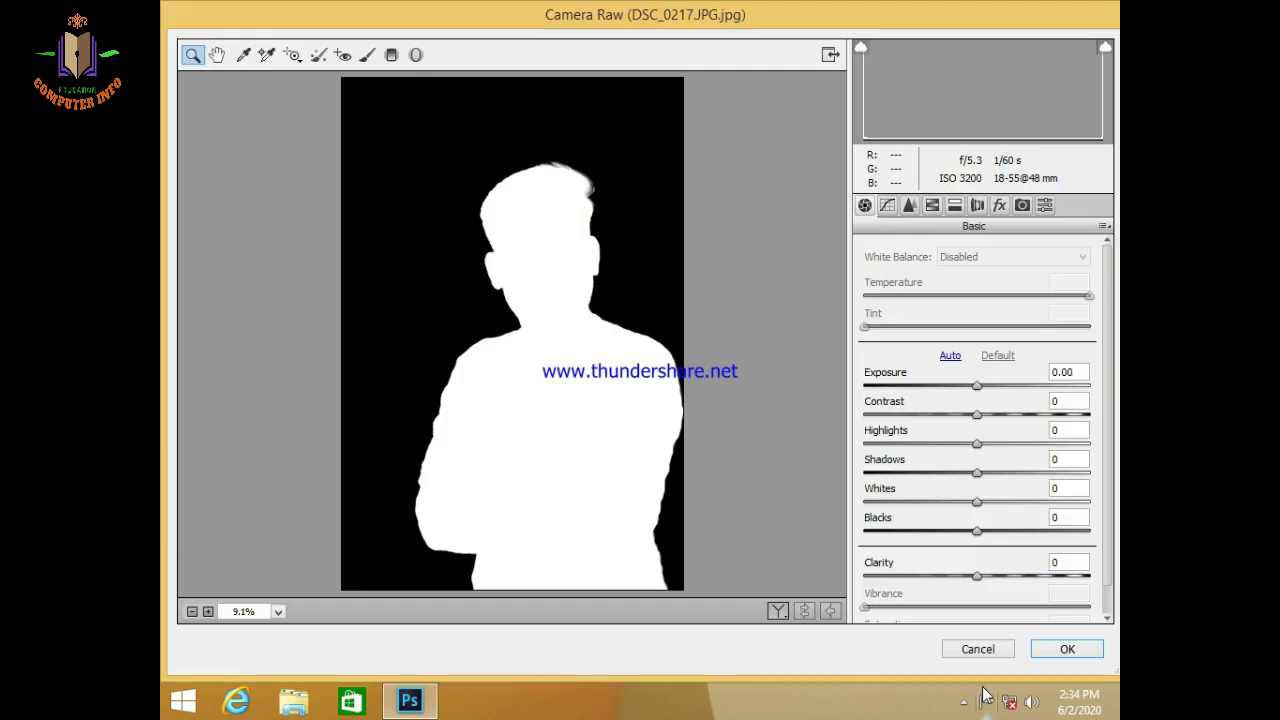
left_click(978, 649)
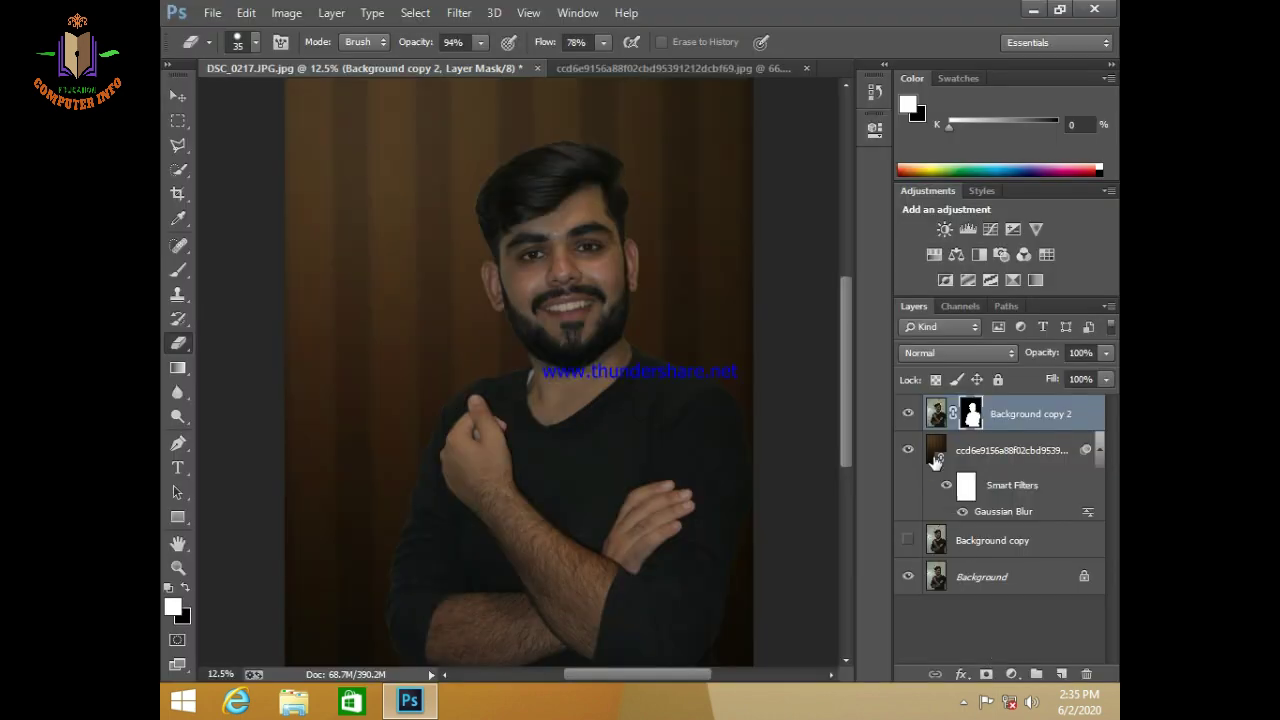
left_click(938, 413)
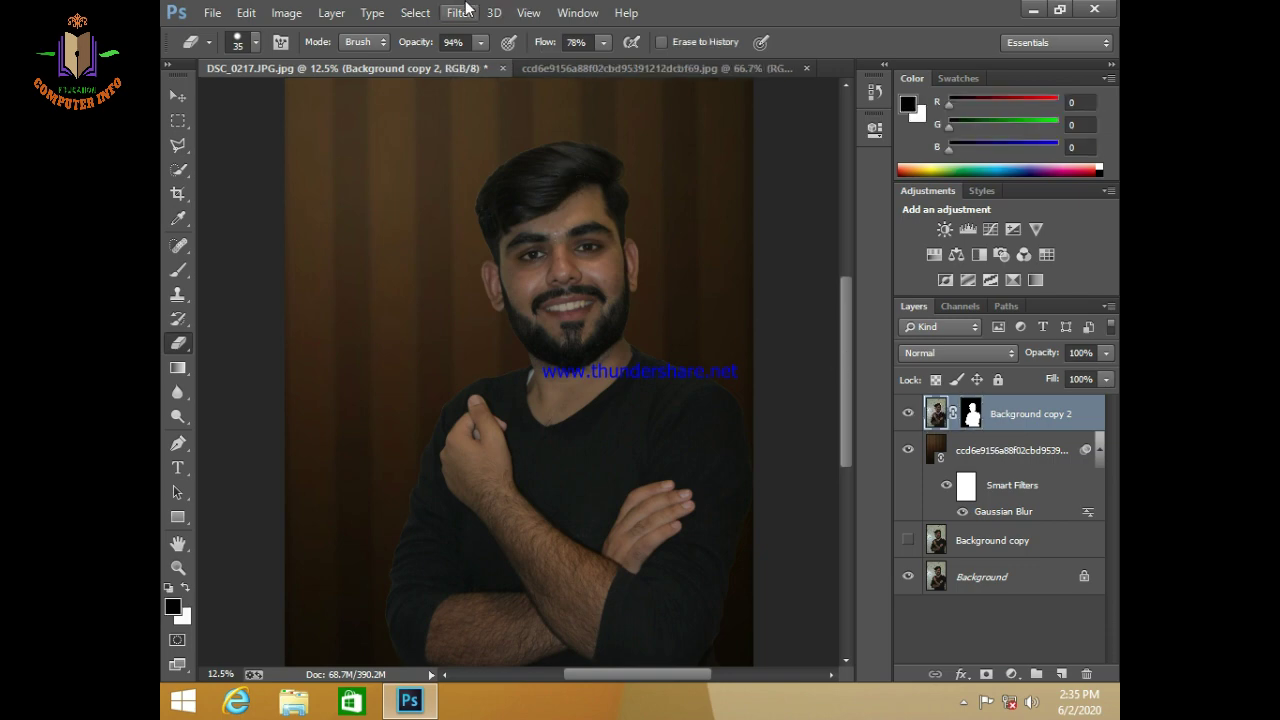
left_click(463, 12)
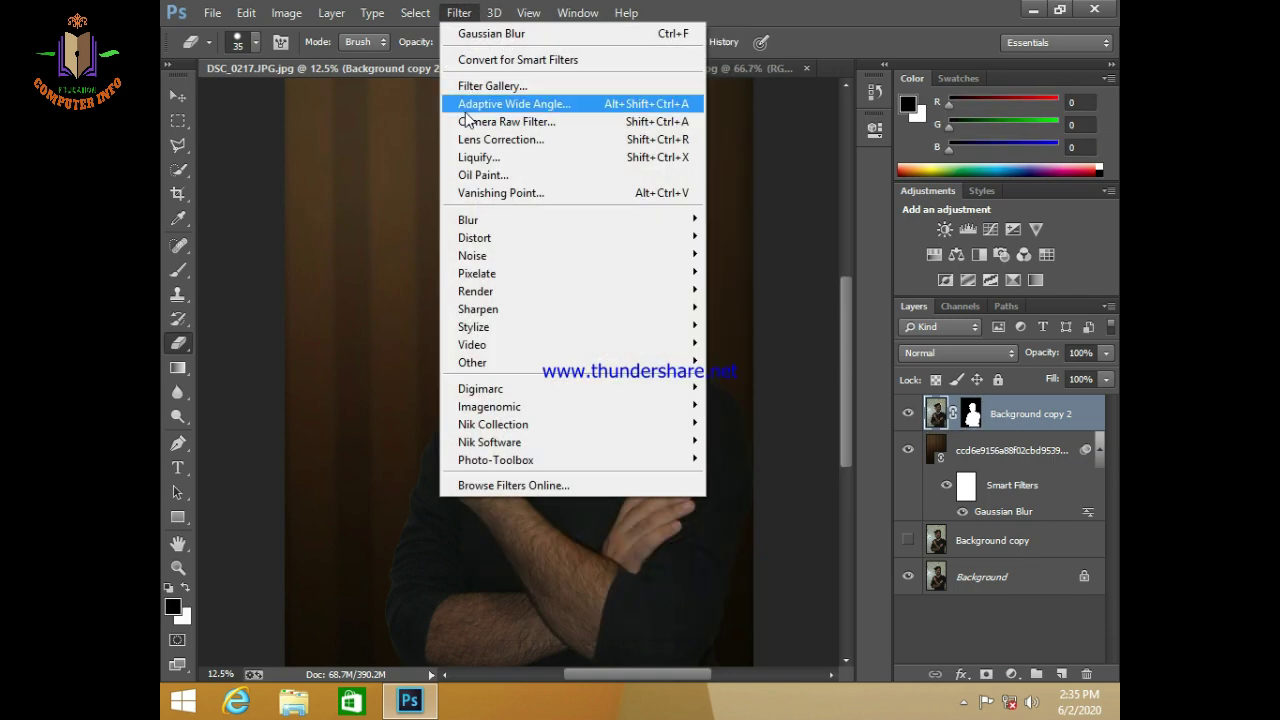
left_click(474, 122)
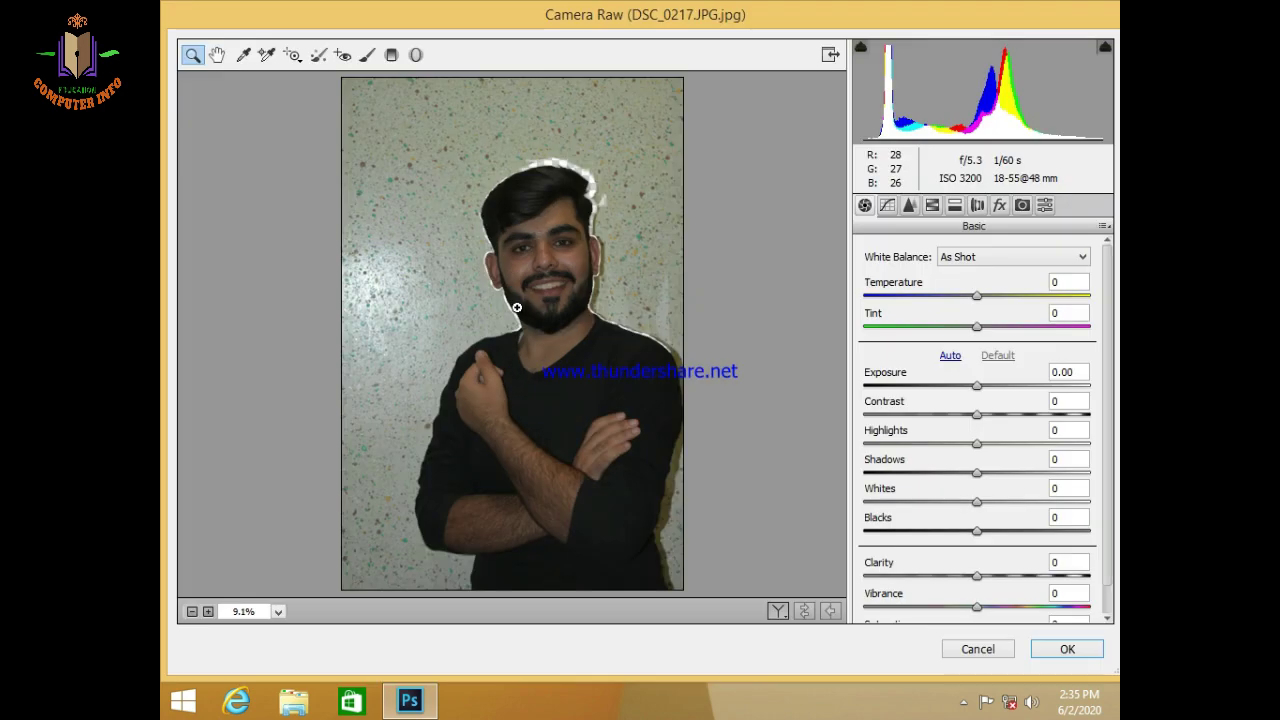
Step: Set HSL Saturation to Greens -100, Aquas -57 and Yellows about -23, and apply
left_click(954, 205)
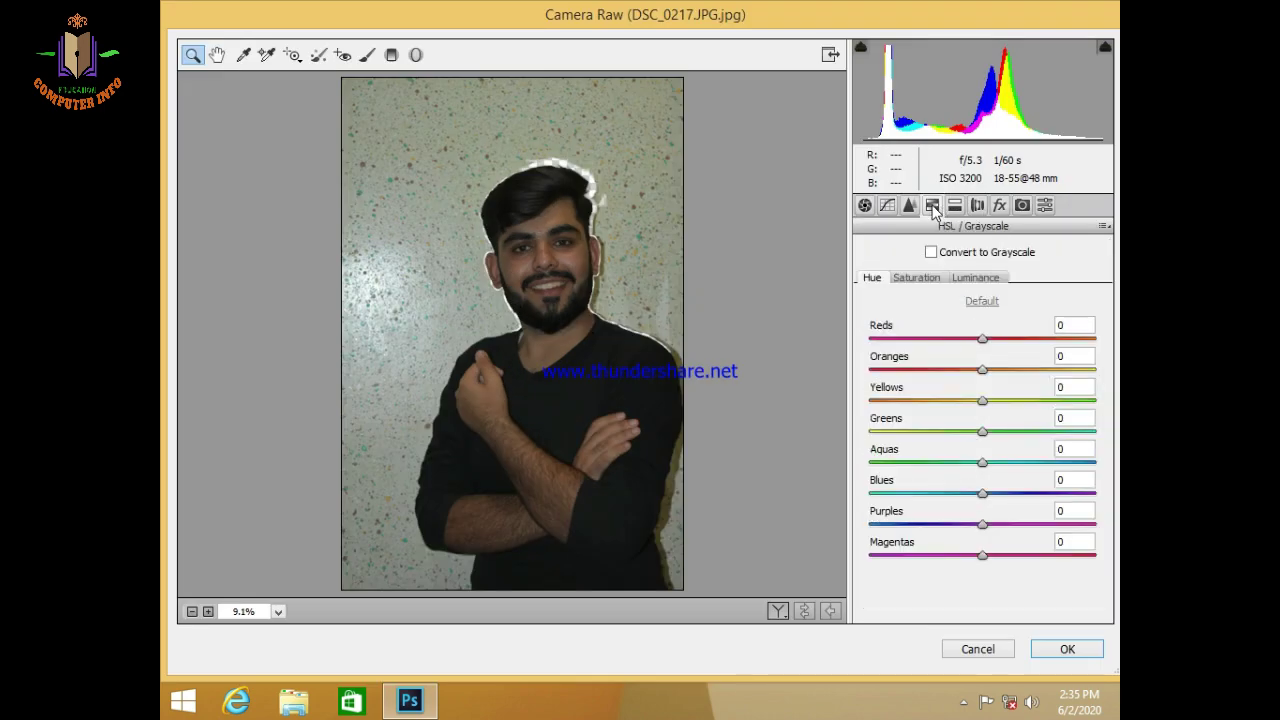
left_click(896, 278)
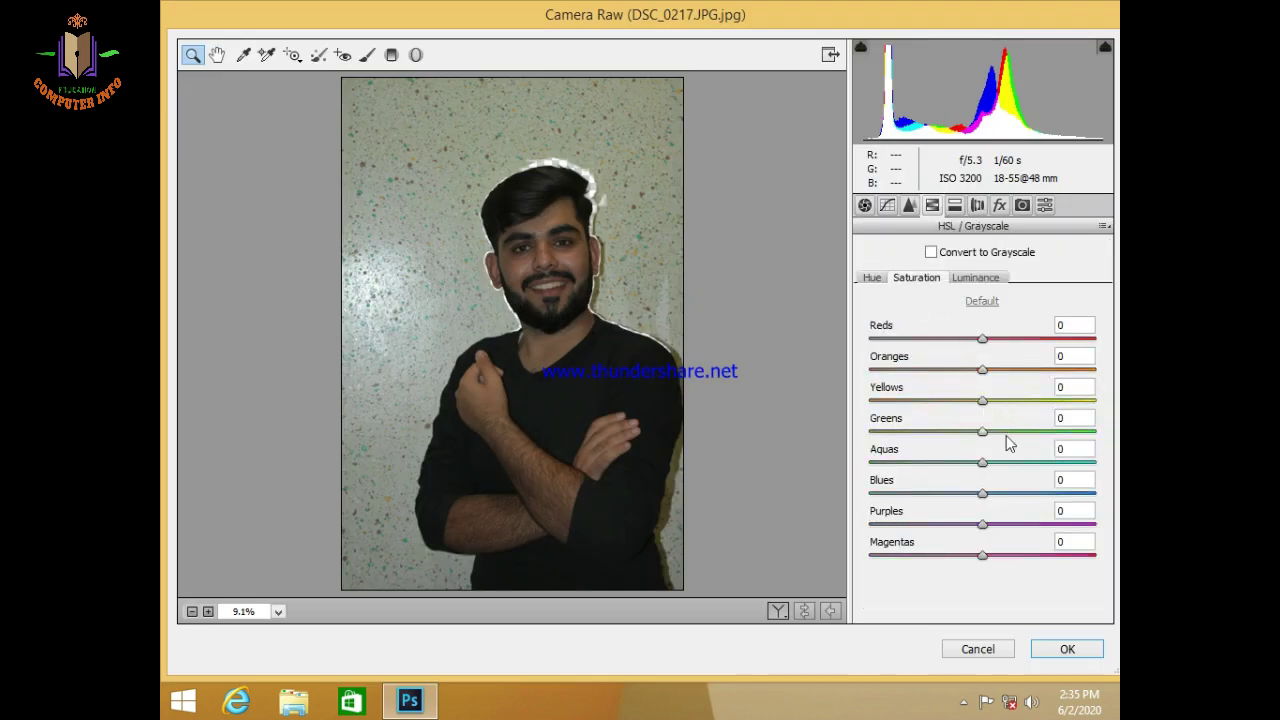
left_click_drag(980, 432, 839, 445)
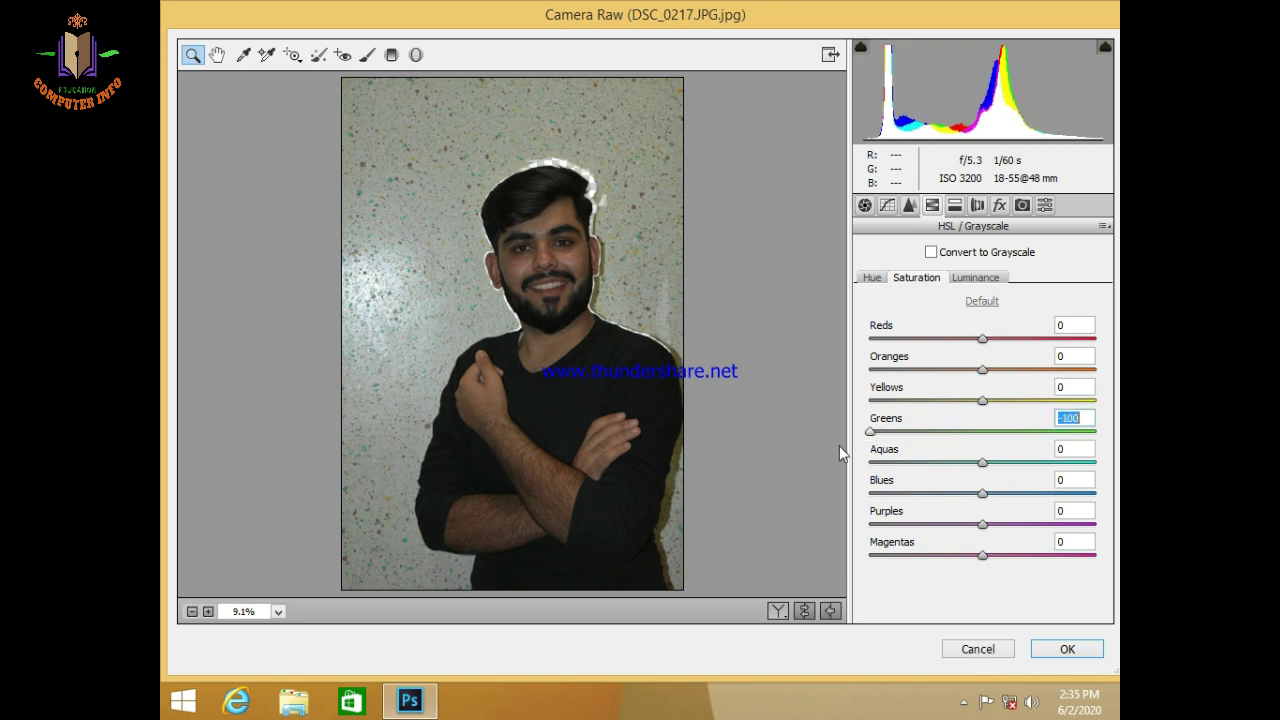
mouse_move(982, 400)
left_mouse_down()
mouse_move(1030, 401)
mouse_move(847, 438)
left_mouse_up()
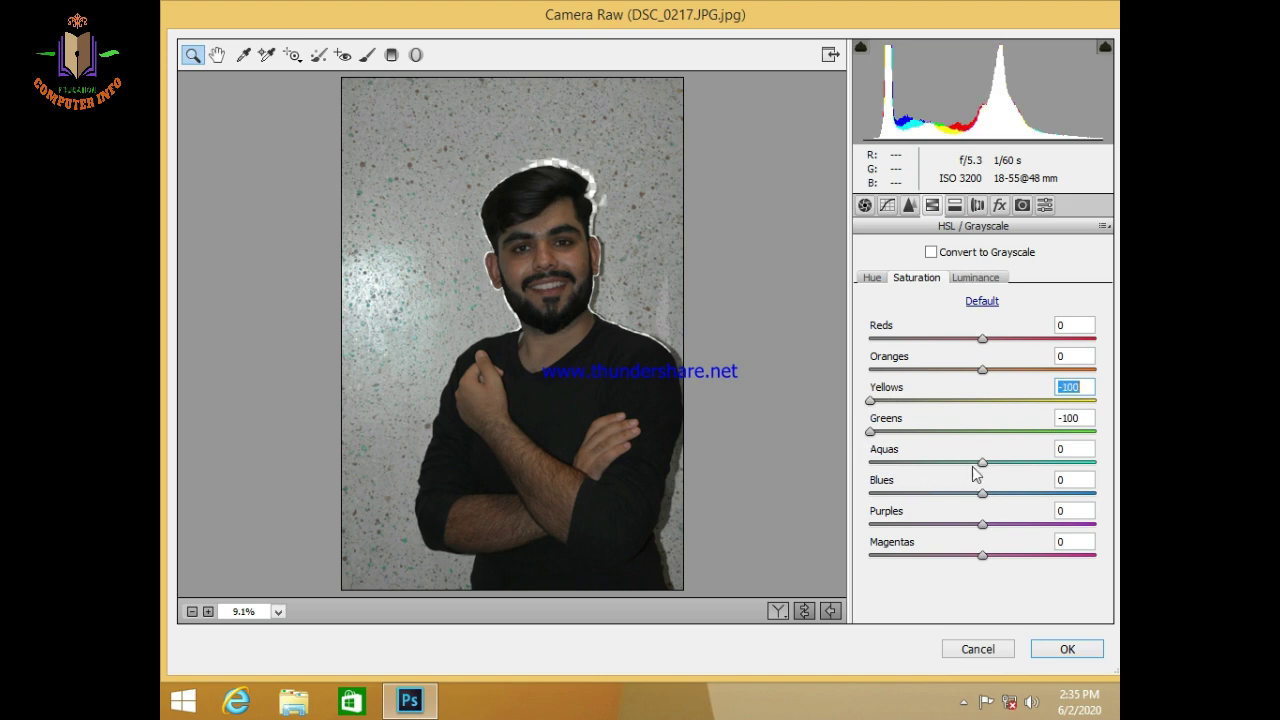
mouse_move(982, 462)
left_mouse_down()
mouse_move(862, 468)
mouse_move(918, 463)
left_mouse_up()
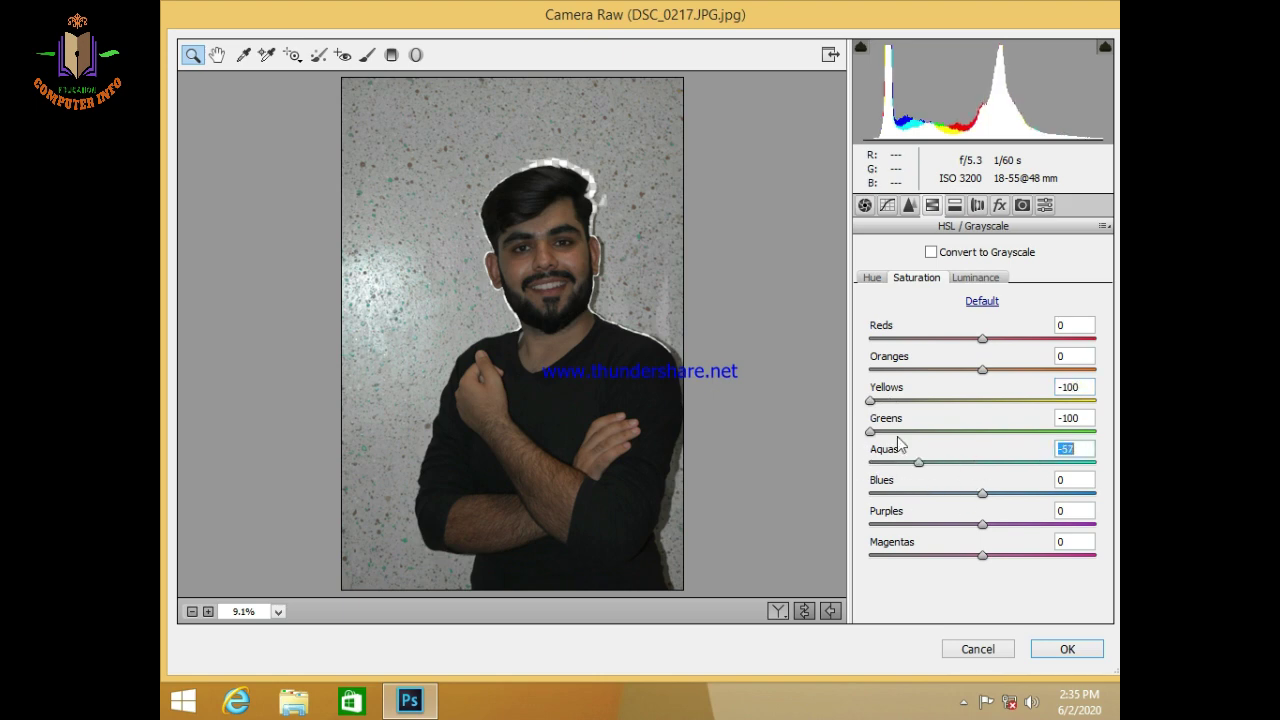
left_click_drag(870, 400, 963, 430)
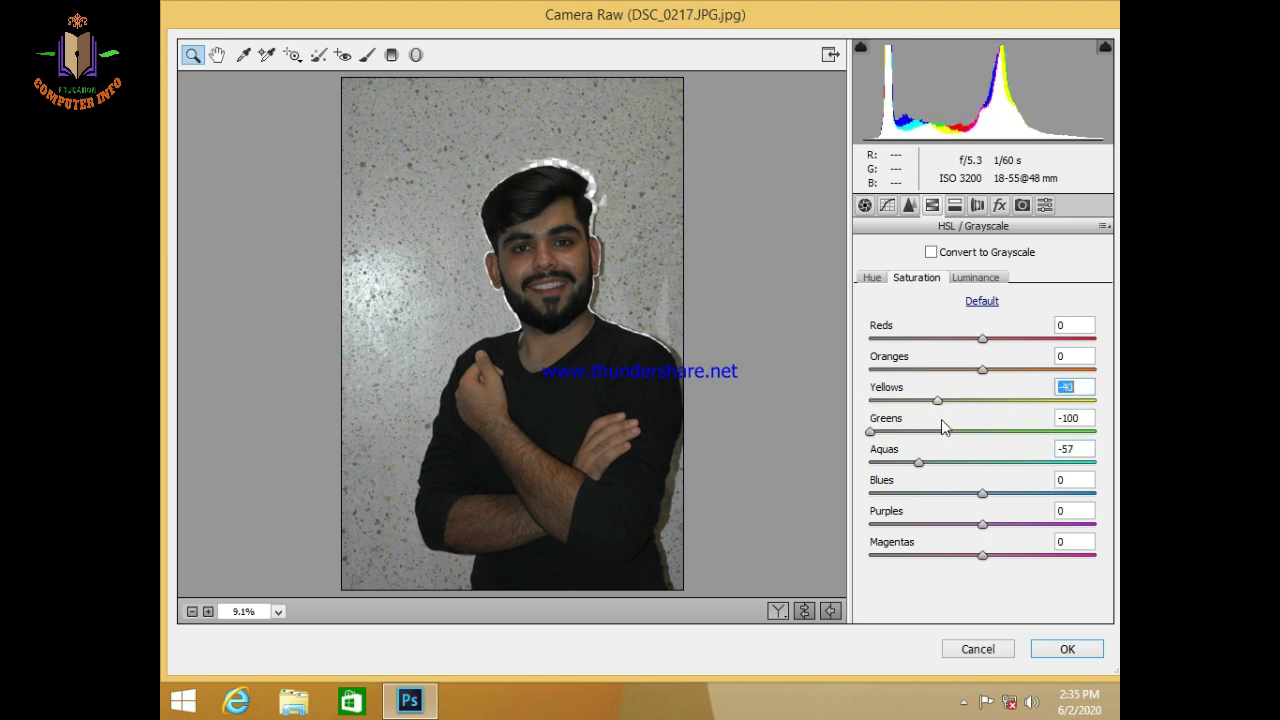
key("Down")
key("Down")
key("Down")
key("Down")
key("Down")
left_click(1067, 650)
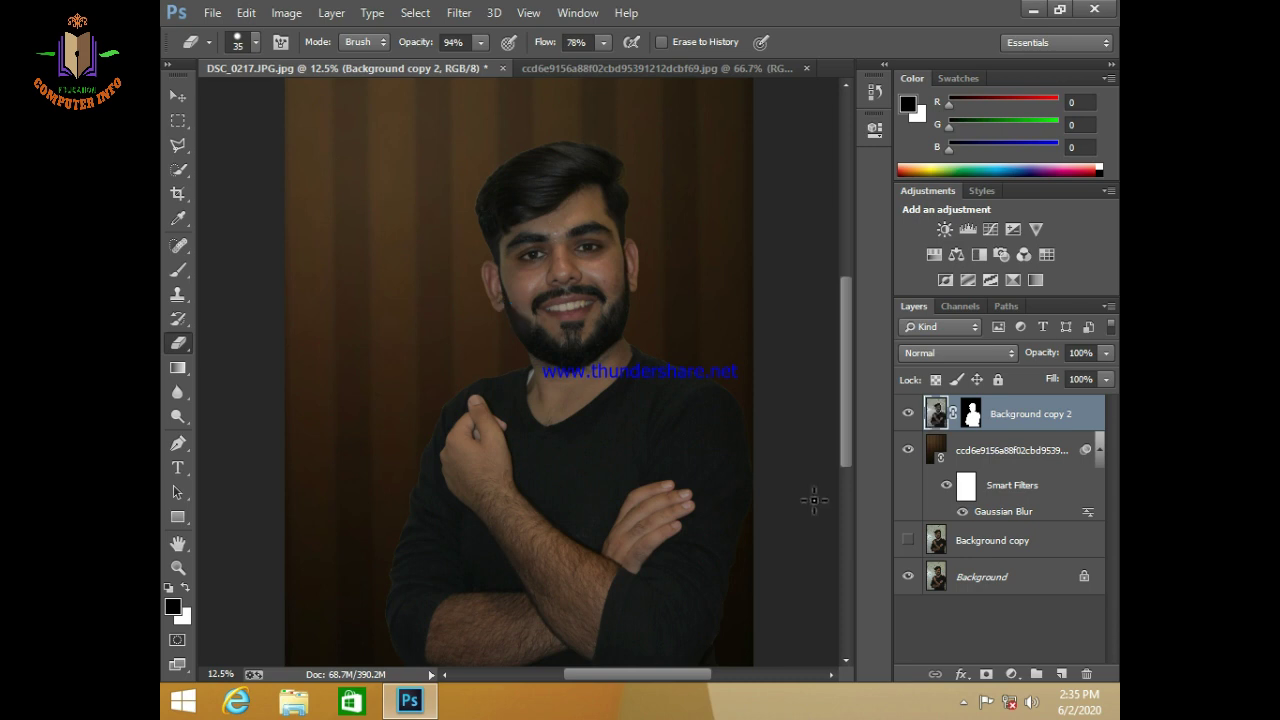
Step: Merge visible layers into Background, delete the old copy, and duplicate Background
right_click(1054, 420)
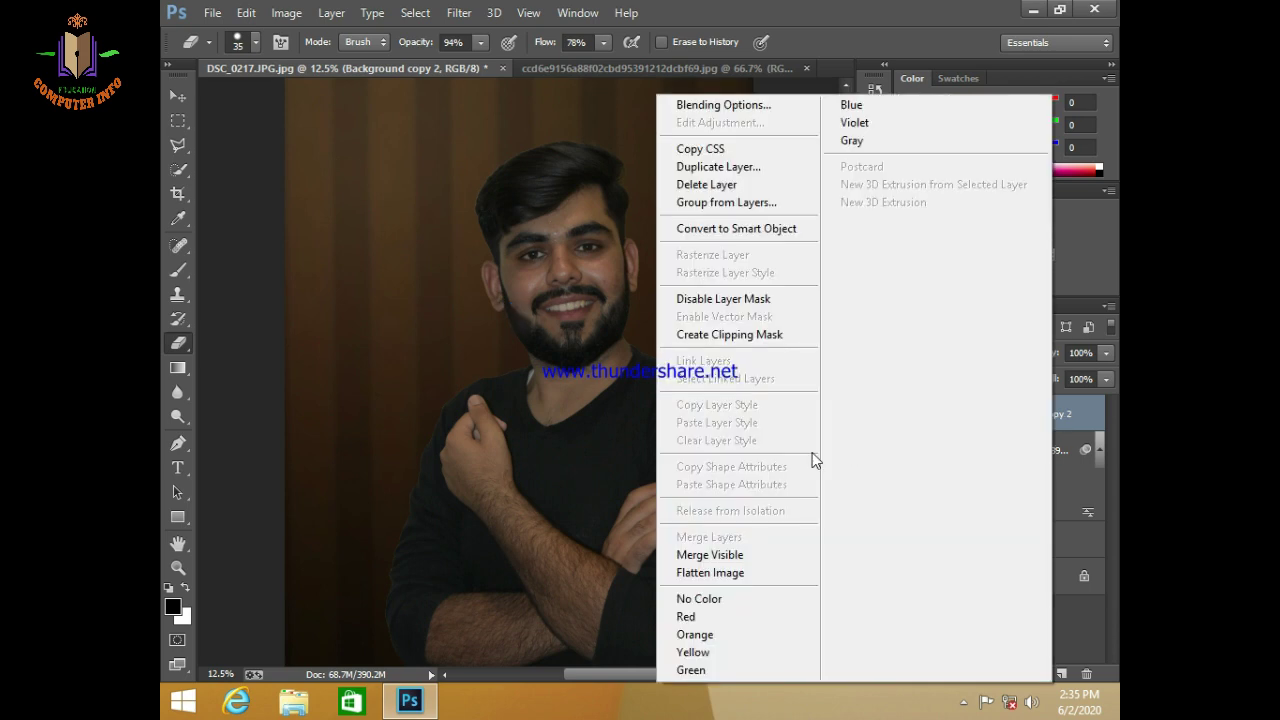
left_click(725, 563)
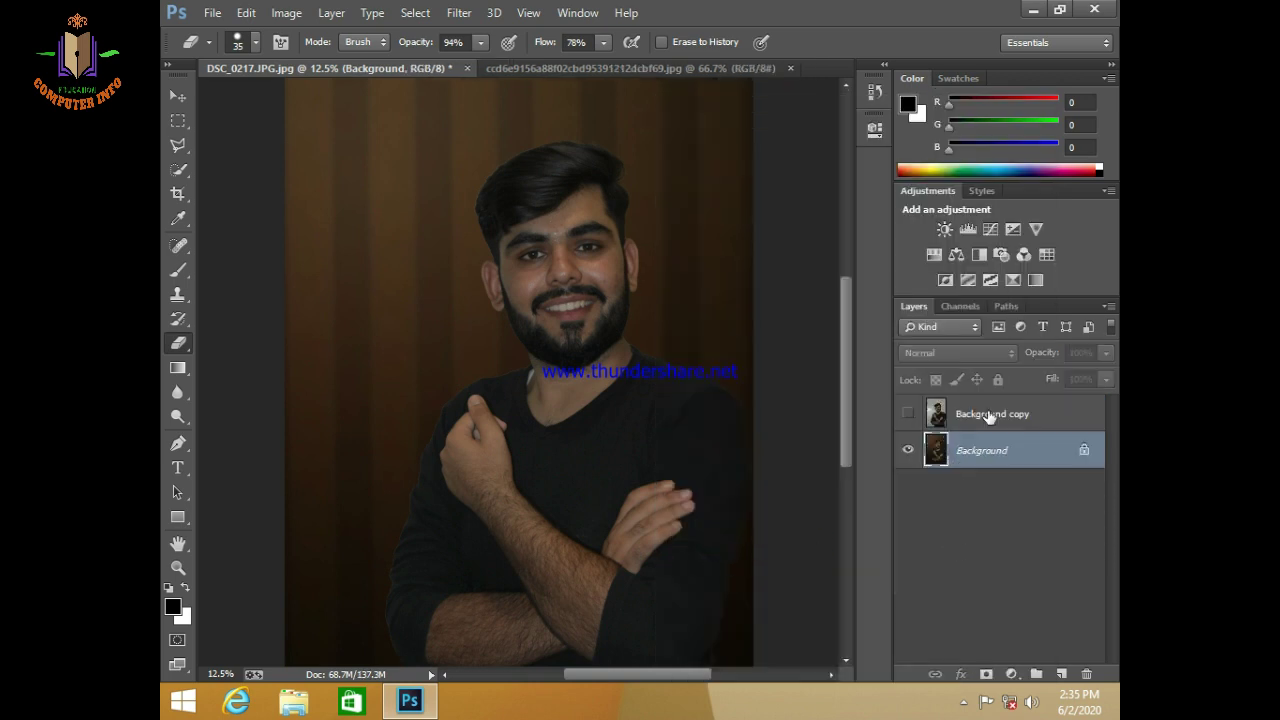
left_click_drag(990, 414, 1097, 678)
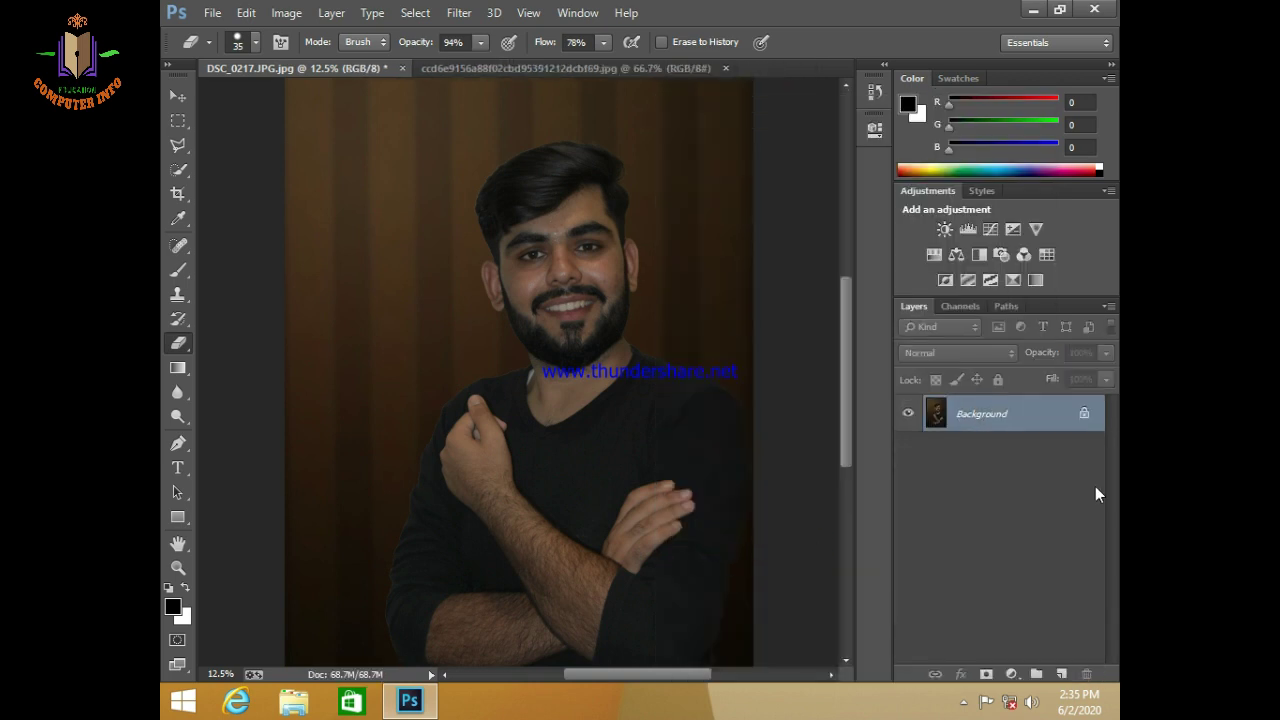
left_click_drag(990, 414, 1061, 674)
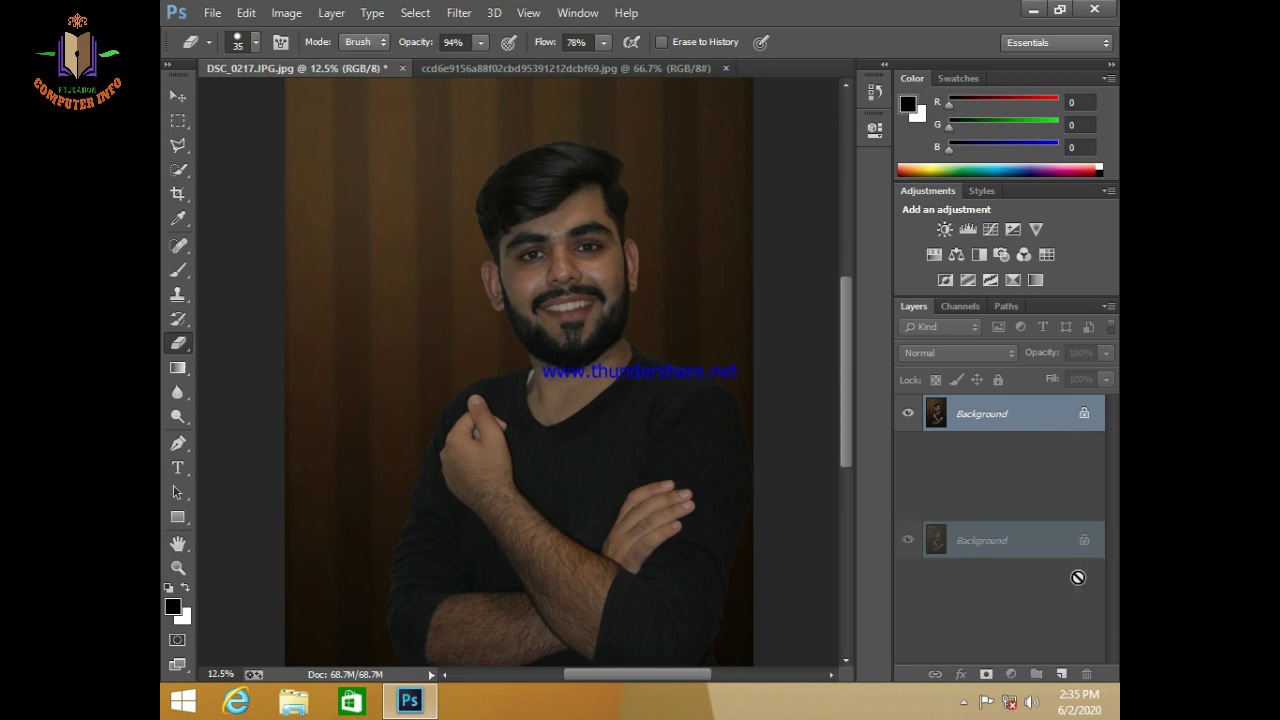
Step: Set up the Mixer Brush with clean-after-stroke, size 40 and Wet 30%
left_click(178, 270)
left_click(260, 322)
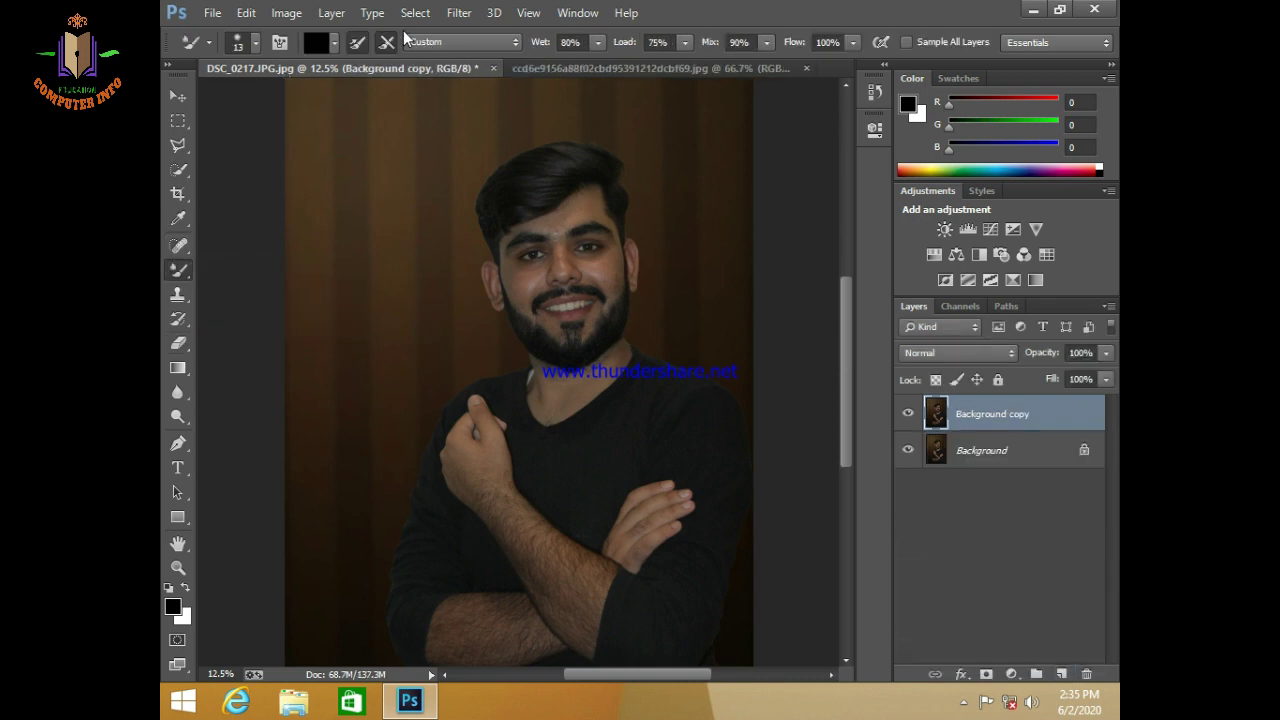
left_click(386, 44)
left_click(362, 46)
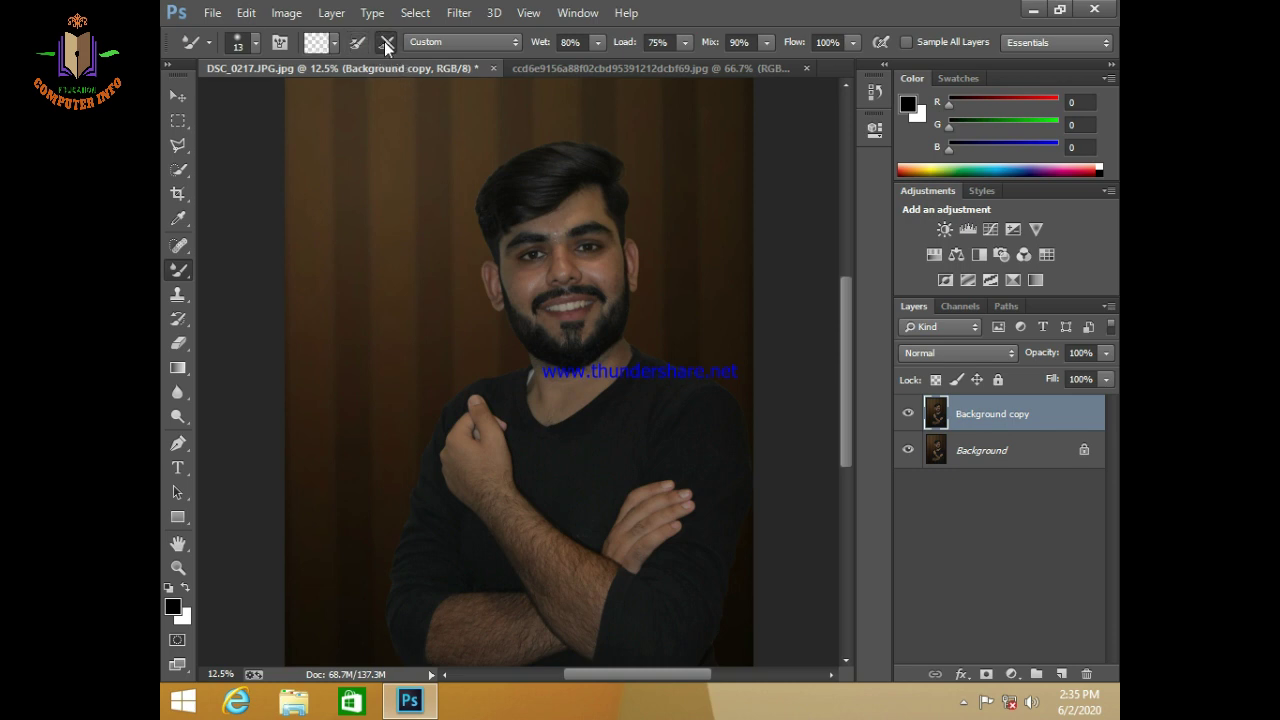
left_click(386, 46)
left_click(257, 43)
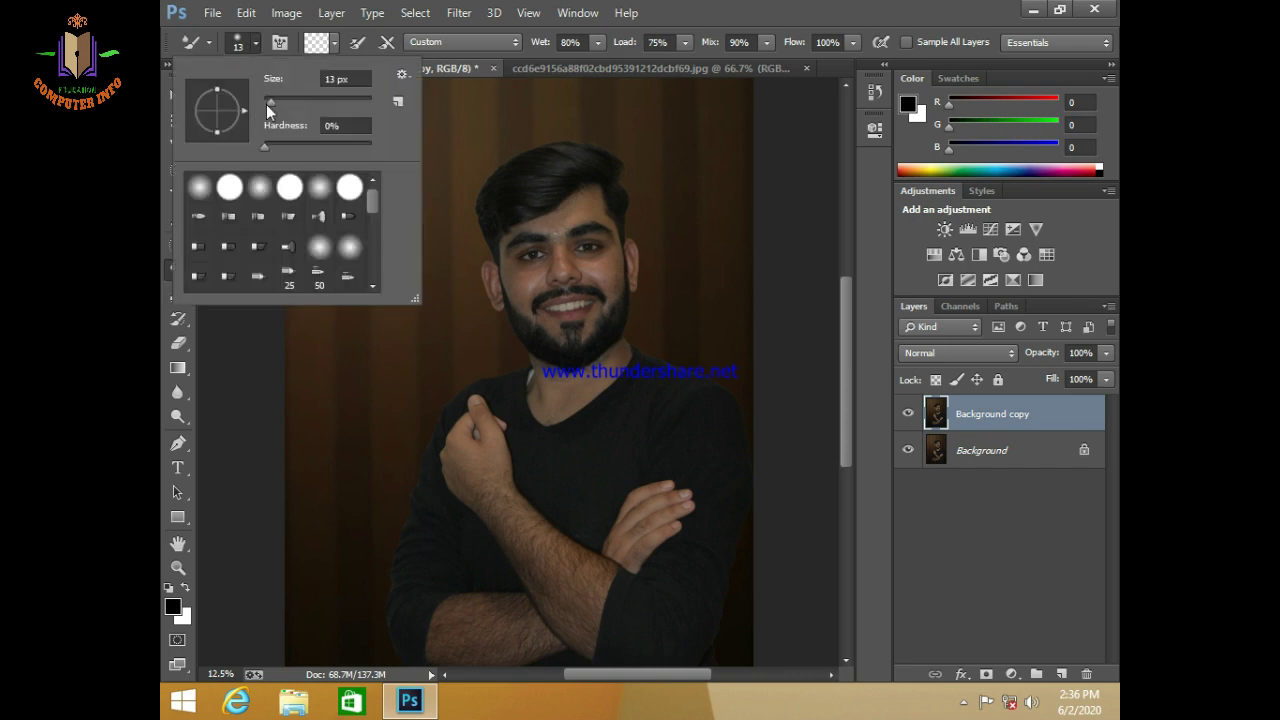
left_click_drag(269, 100, 285, 114)
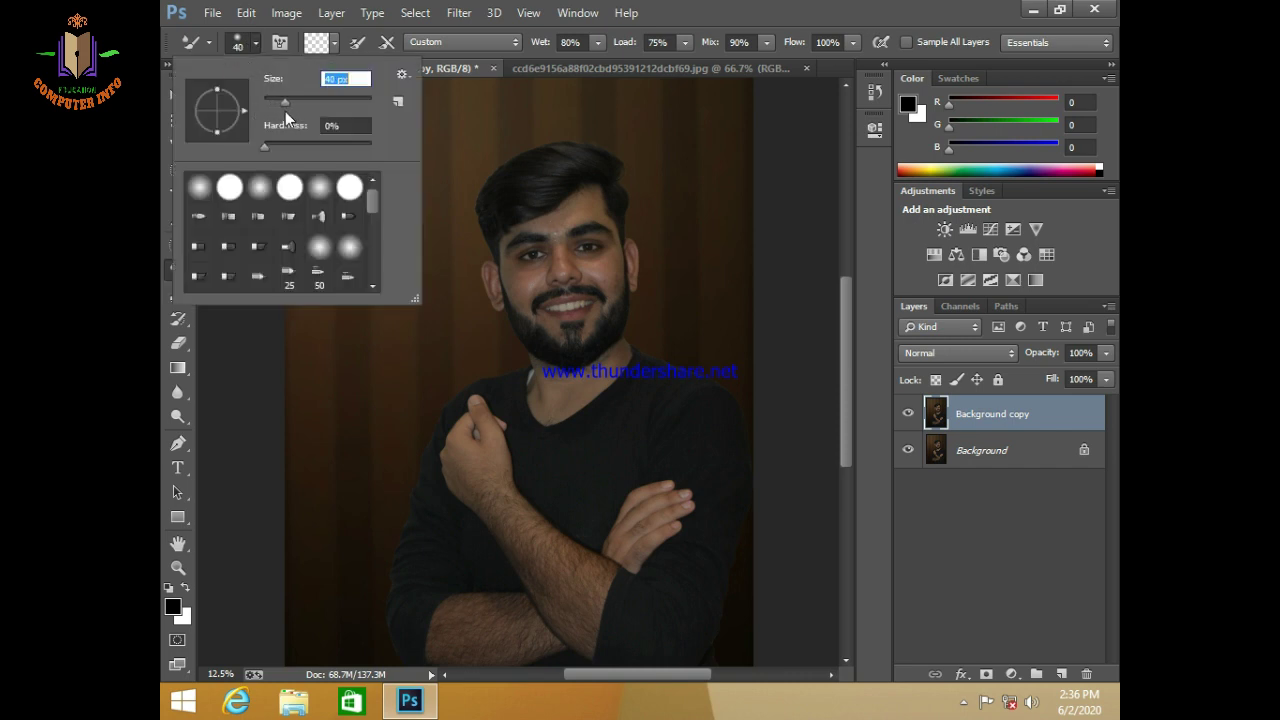
left_click(598, 47)
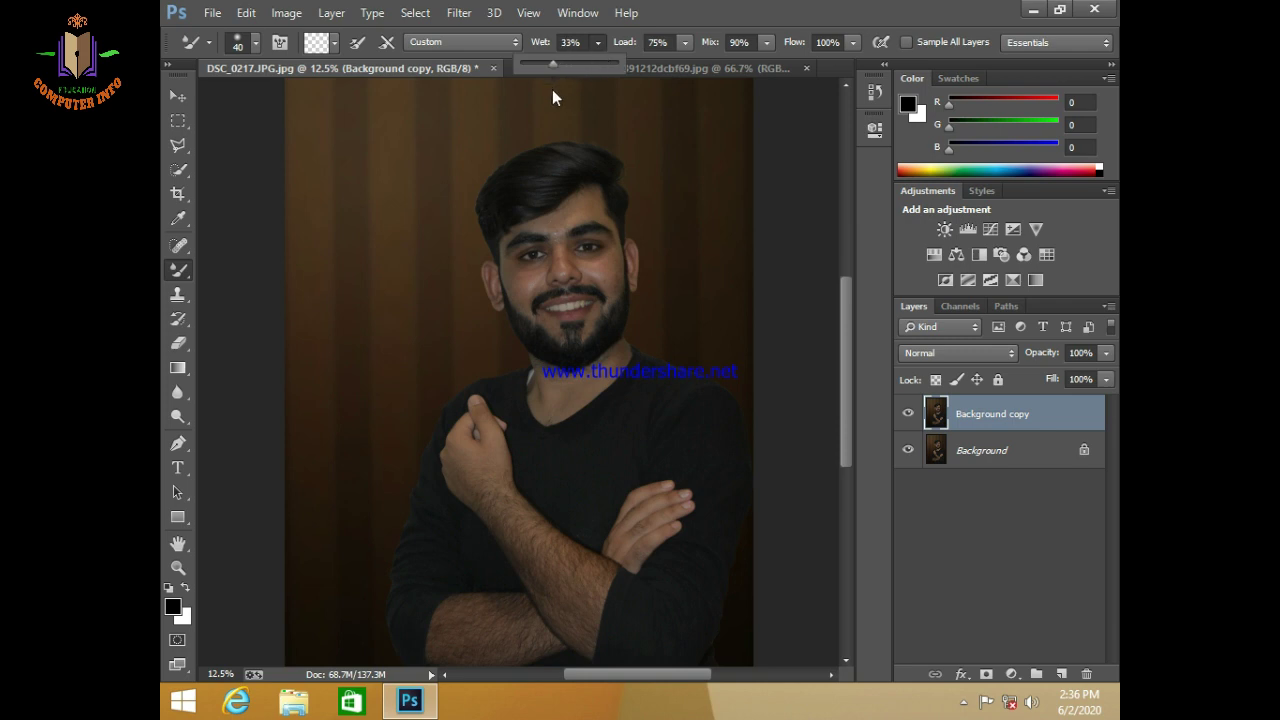
left_click_drag(553, 90, 550, 95)
left_click(1000, 427)
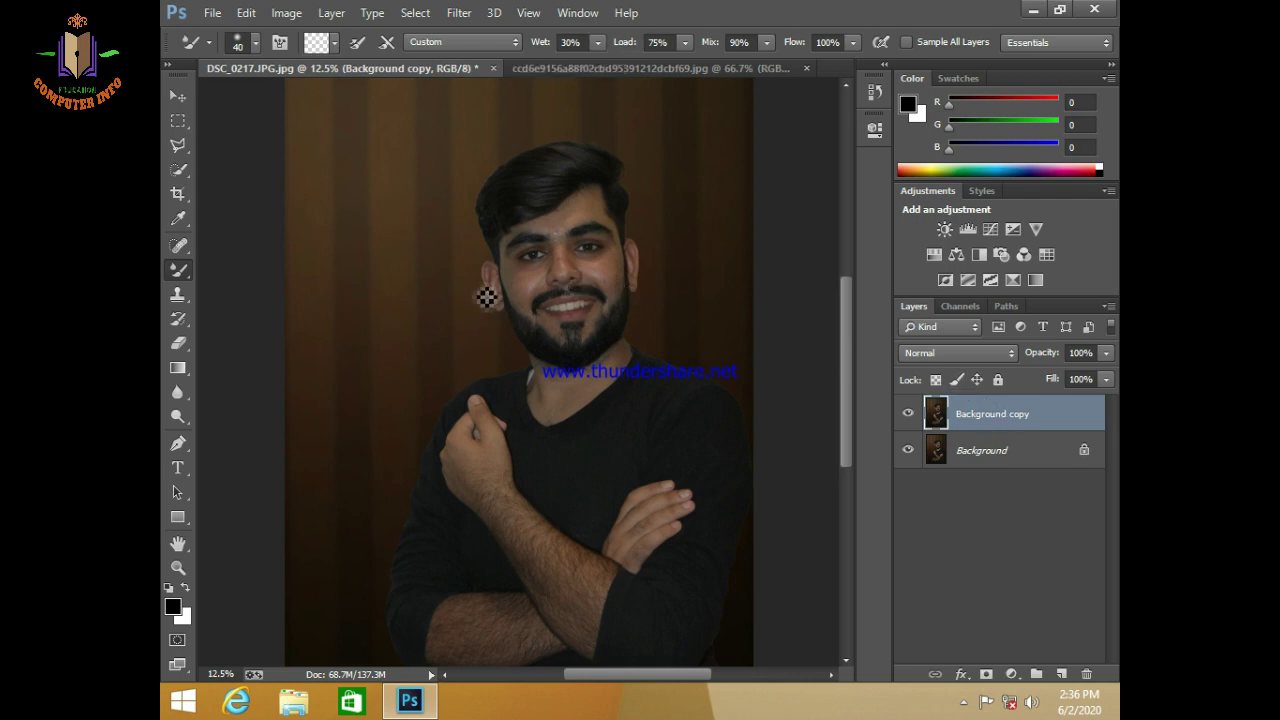
key("ctrl+plus")
key("ctrl+plus")
key("ctrl+plus")
key("ctrl+plus")
Step: Blend the bright highlight on the nose and smooth the skin along the nose bridge
mouse_move(707, 203)
left_mouse_down()
mouse_move(654, 220)
mouse_move(529, 471)
left_mouse_up()
key("ctrl+plus")
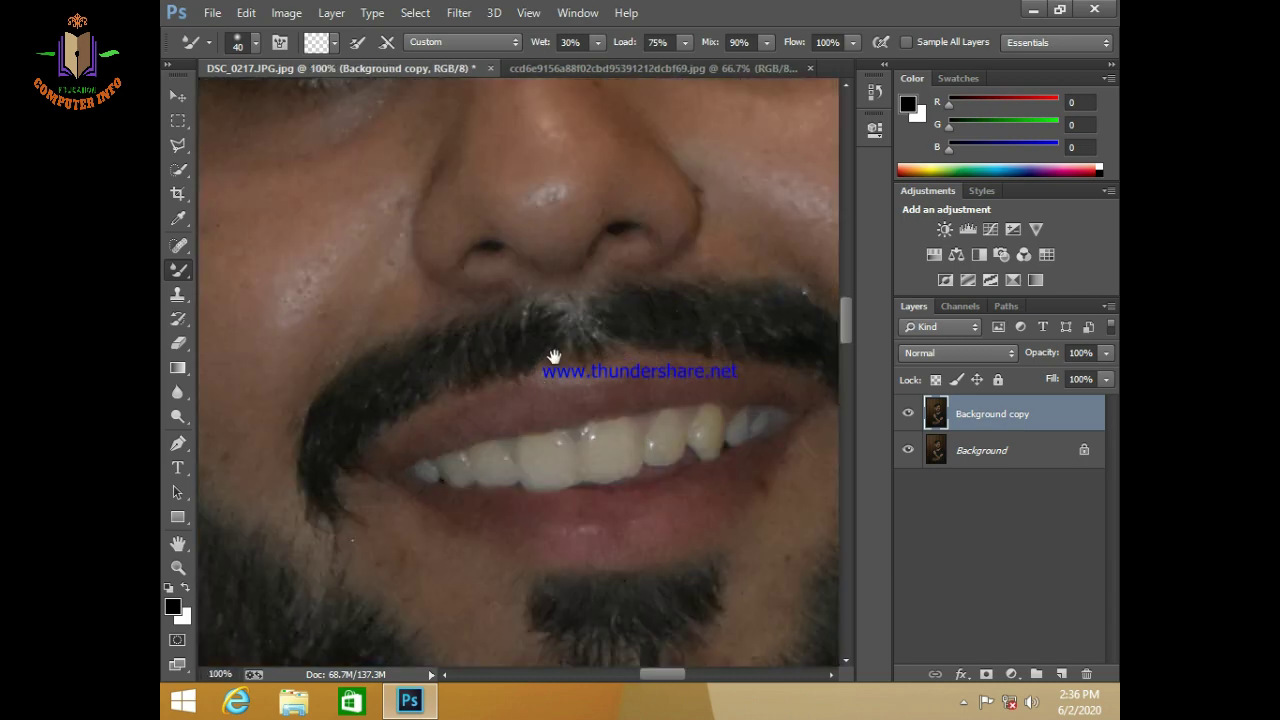
scroll(537, 420, "up", 3)
scroll(537, 420, "up", 2)
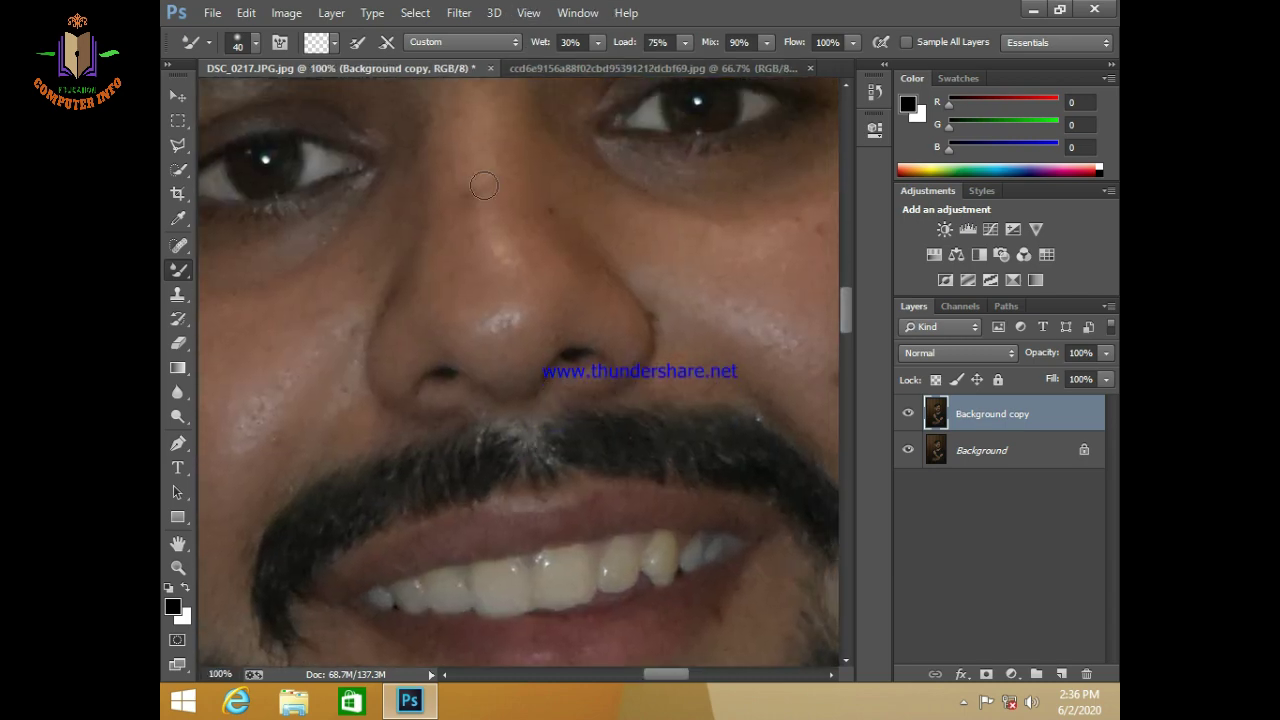
key("bracketright")
left_click(386, 44)
key("bracketleft")
key("bracketleft")
key("bracketright")
left_click(492, 325)
left_click_drag(493, 355, 499, 297)
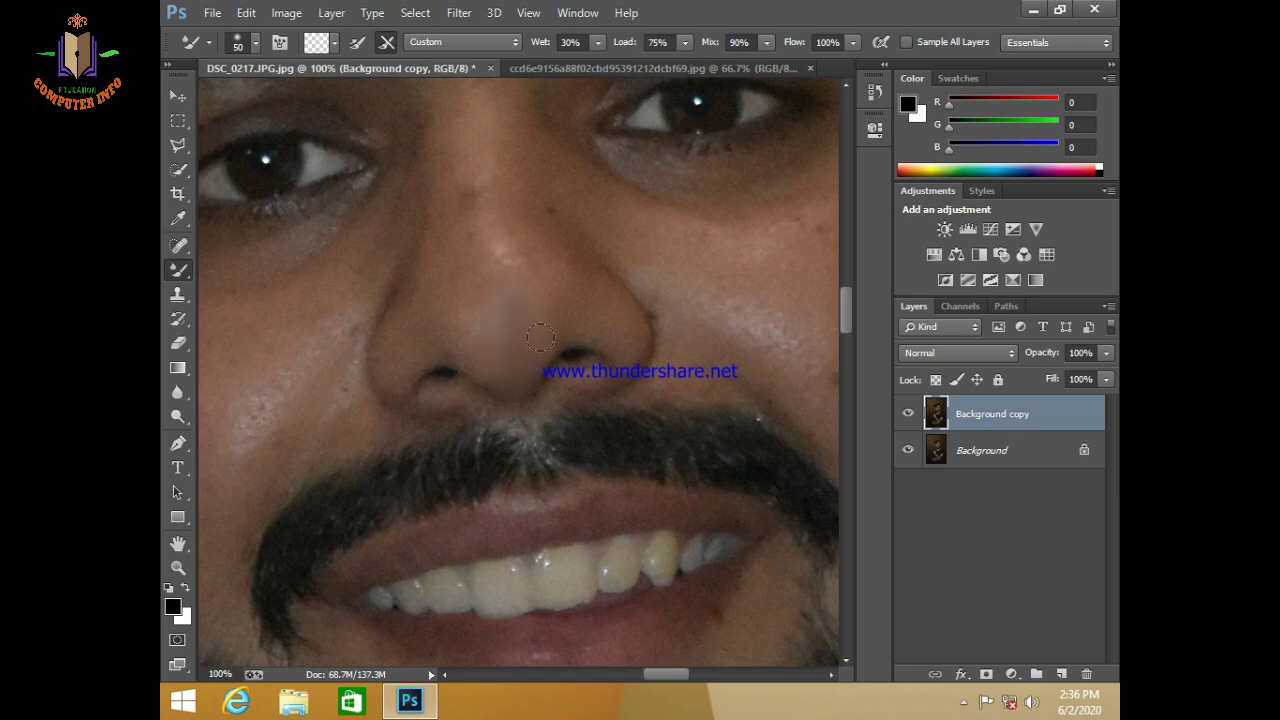
Step: Lower Wet to 23% and smooth the skin at the left nostril and around the nose
left_click(594, 45)
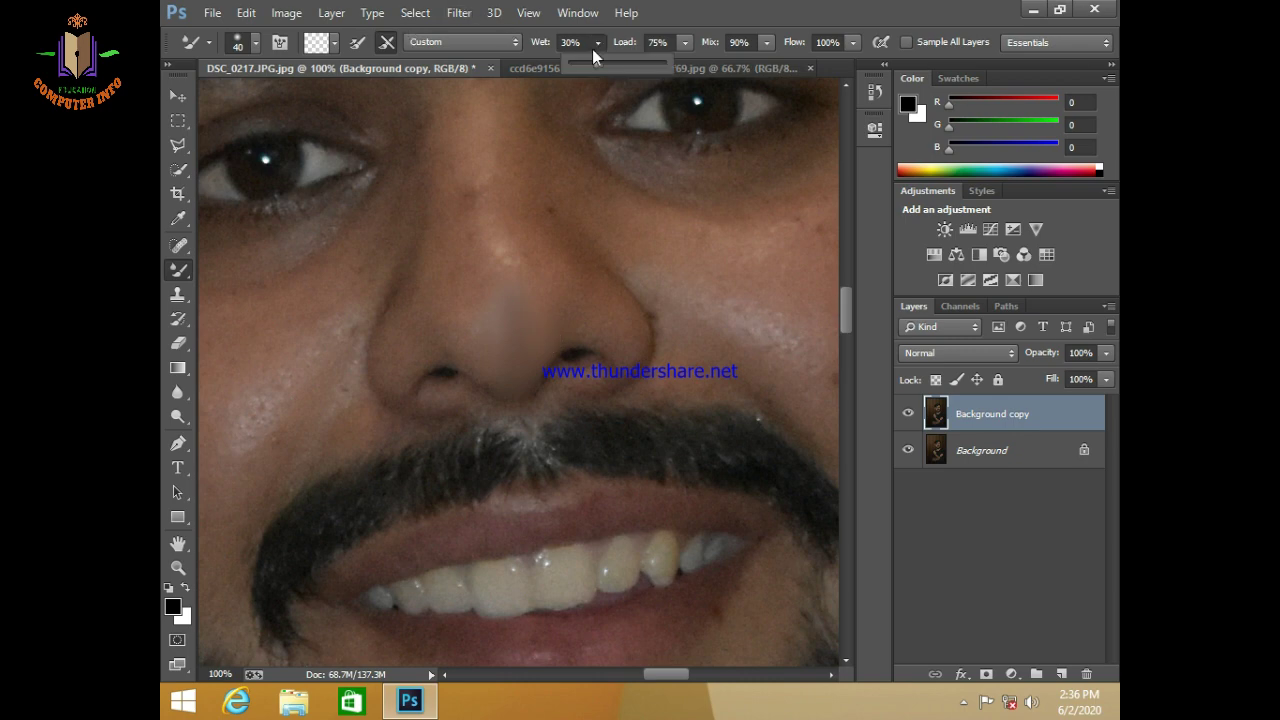
left_click_drag(591, 62, 588, 68)
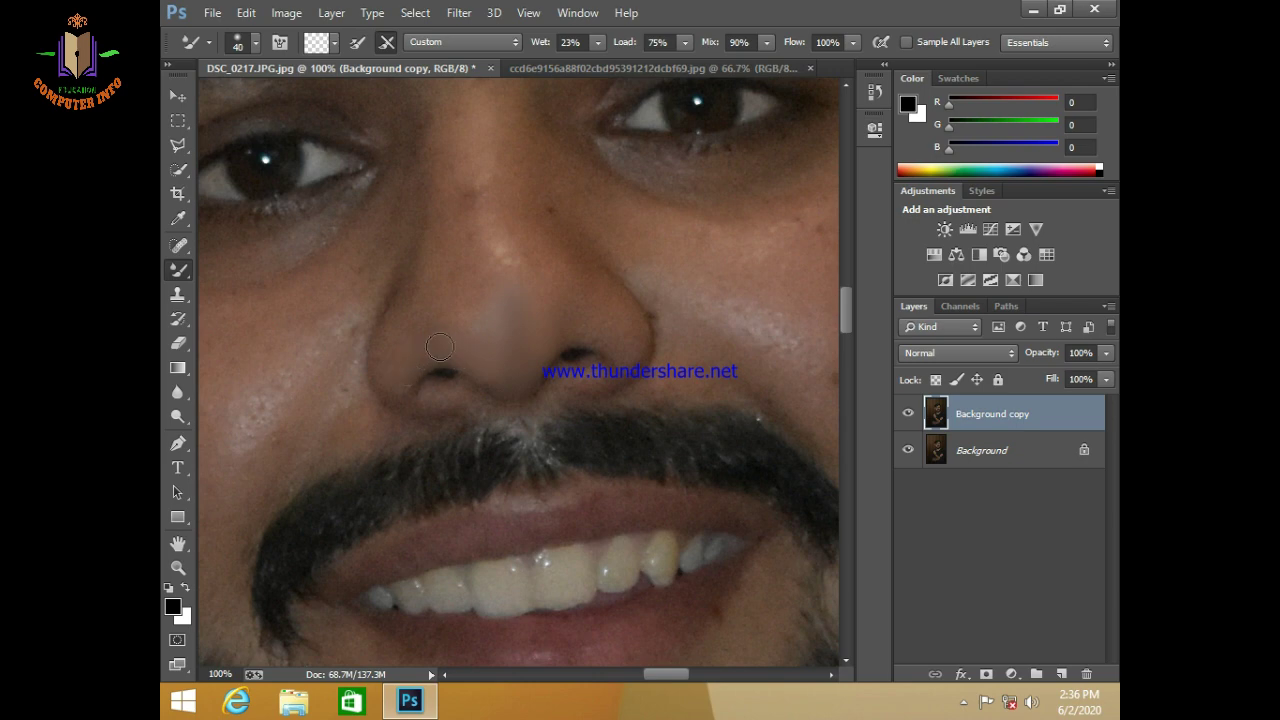
key("bracketright")
key("bracketright")
key("bracketleft")
key("bracketleft")
left_click_drag(381, 366, 388, 378)
key("bracketright")
left_click_drag(405, 357, 417, 357)
key("bracketleft")
key("bracketleft")
key("bracketleft")
key("bracketleft")
key("bracketright")
key("bracketright")
key("bracketright")
key("bracketright")
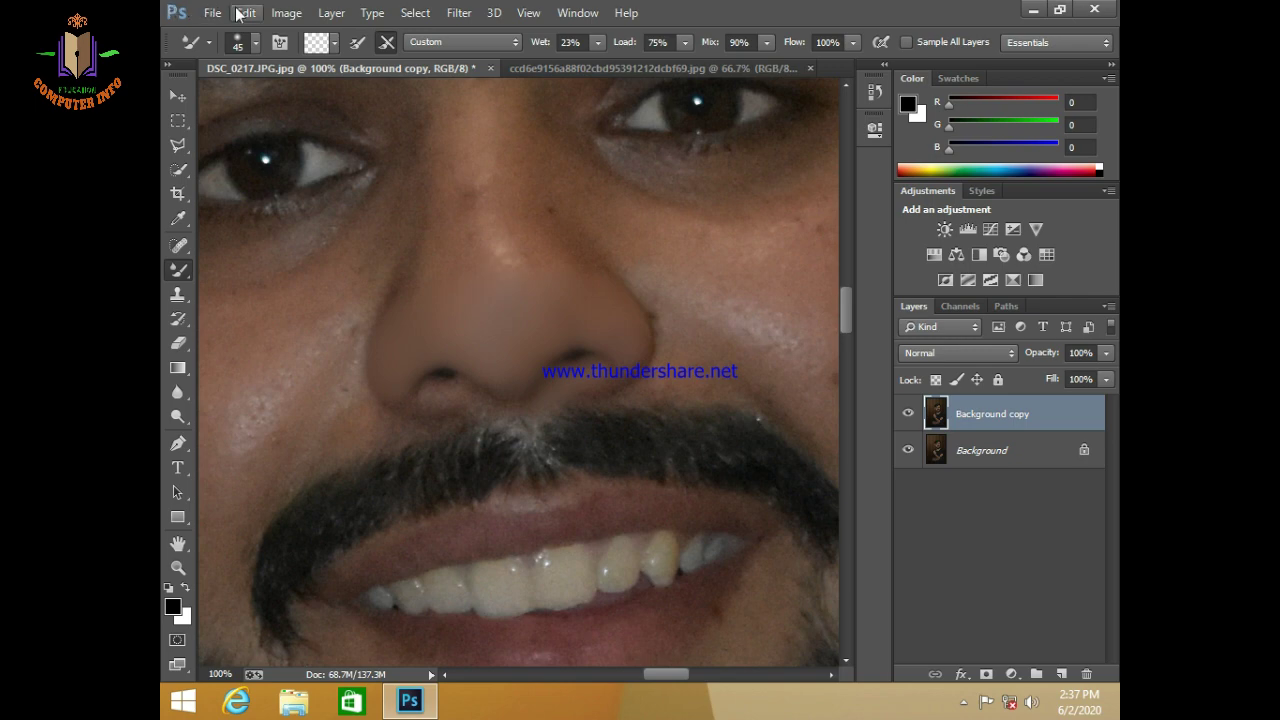
Step: Undo the last nose stroke and re-smooth the nose skin with a smaller Mixer Brush
left_click(246, 12)
left_click(318, 47)
key("bracketleft")
key("bracketleft")
left_click_drag(528, 305, 626, 390)
Step: Blend the grey moustache hairs below the nose, fine-tuning the brush size first
key("bracketright")
key("bracketleft")
key("bracketright")
key("bracketleft")
key("bracketleft")
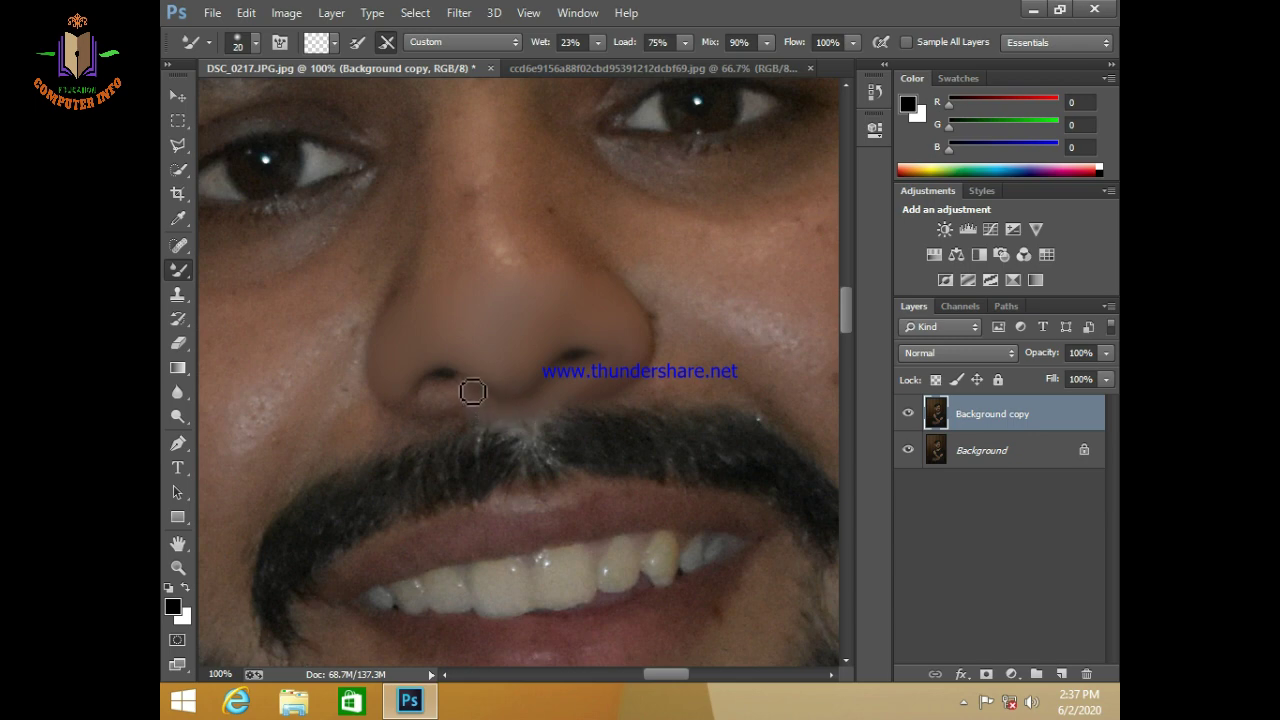
key("bracketright")
key("bracketright")
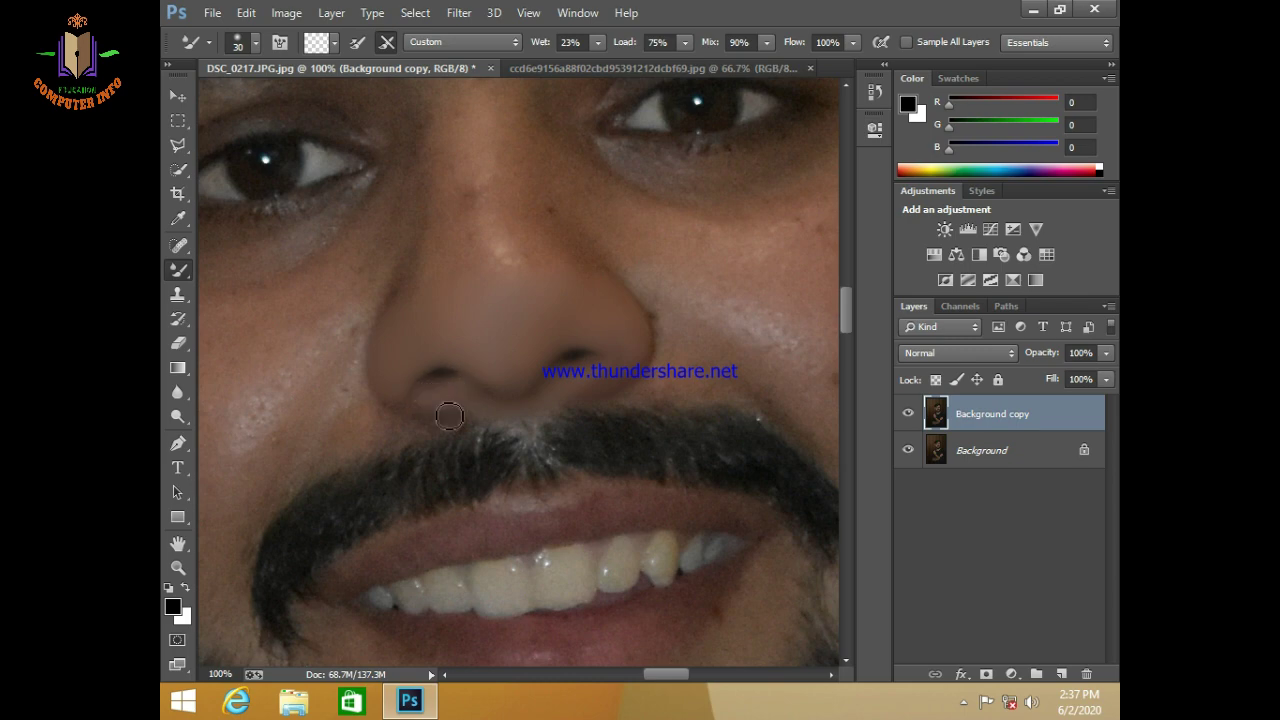
key("bracketleft")
key("bracketright")
Step: Fine-tune the Mixer Brush size around the upper lip, ending at size 35
key("bracketright")
key("bracketleft")
key("bracketleft")
key("bracketleft")
left_click_drag(460, 437, 428, 440)
key("bracketright")
key("bracketleft")
key("bracketleft")
key("bracketright")
key("bracketright")
key("bracketleft")
key("bracketright")
key("bracketleft")
key("bracketright")
key("bracketright")
key("bracketleft")
key("bracketleft")
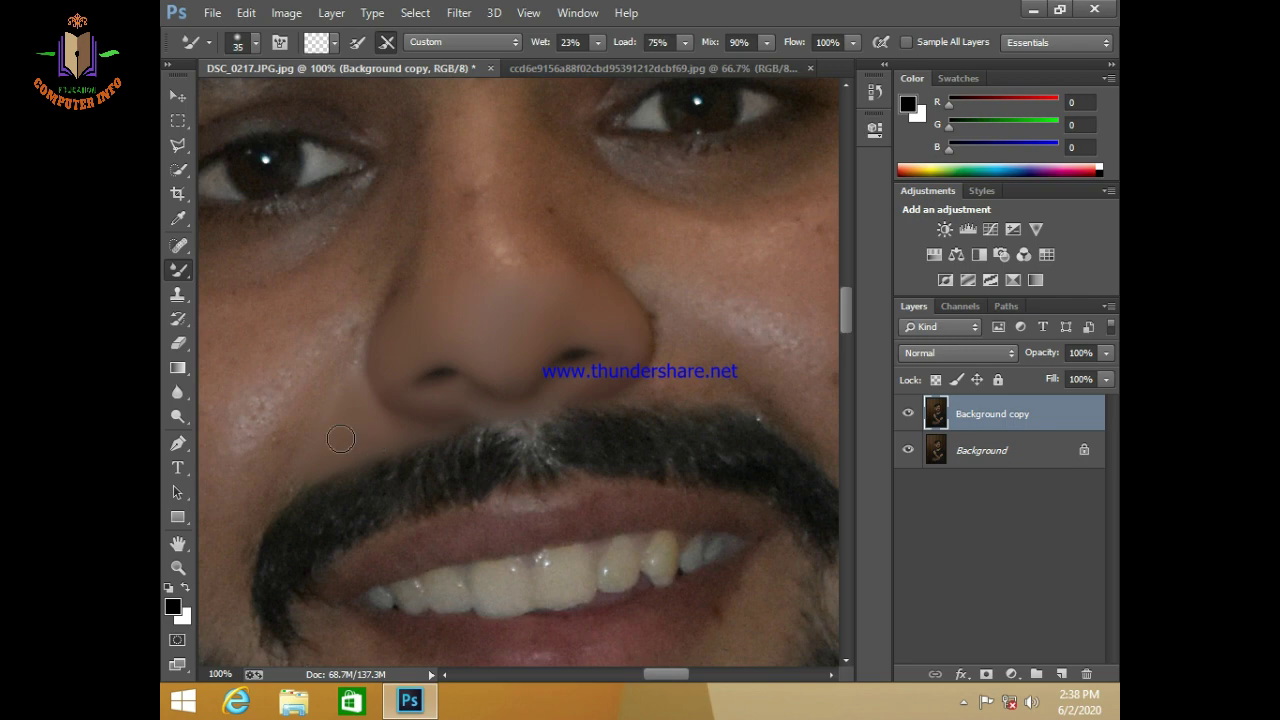
Step: Pan to the nose and eyes and smooth the skin along the left side of the nose
left_click_drag(342, 370, 386, 426)
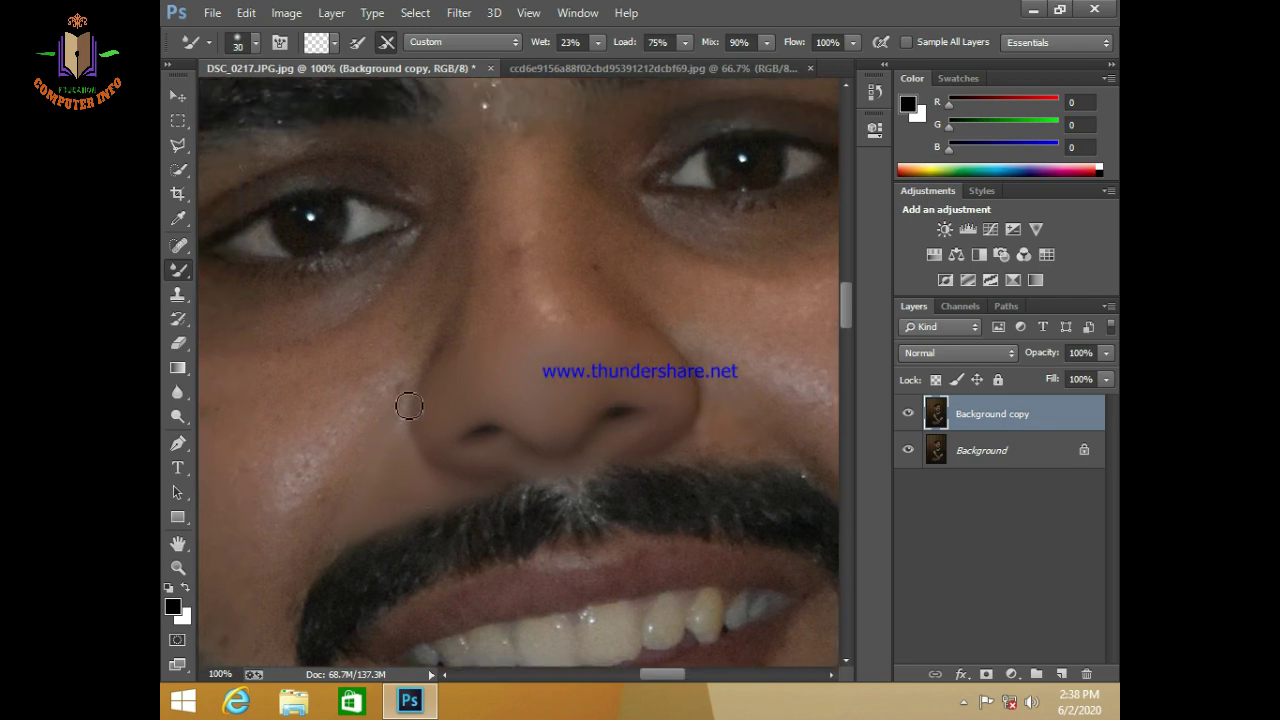
key("bracketleft")
key("bracketleft")
key("bracketleft")
key("bracketright")
key("bracketright")
key("bracketright")
left_click_drag(430, 370, 395, 420)
key("bracketright")
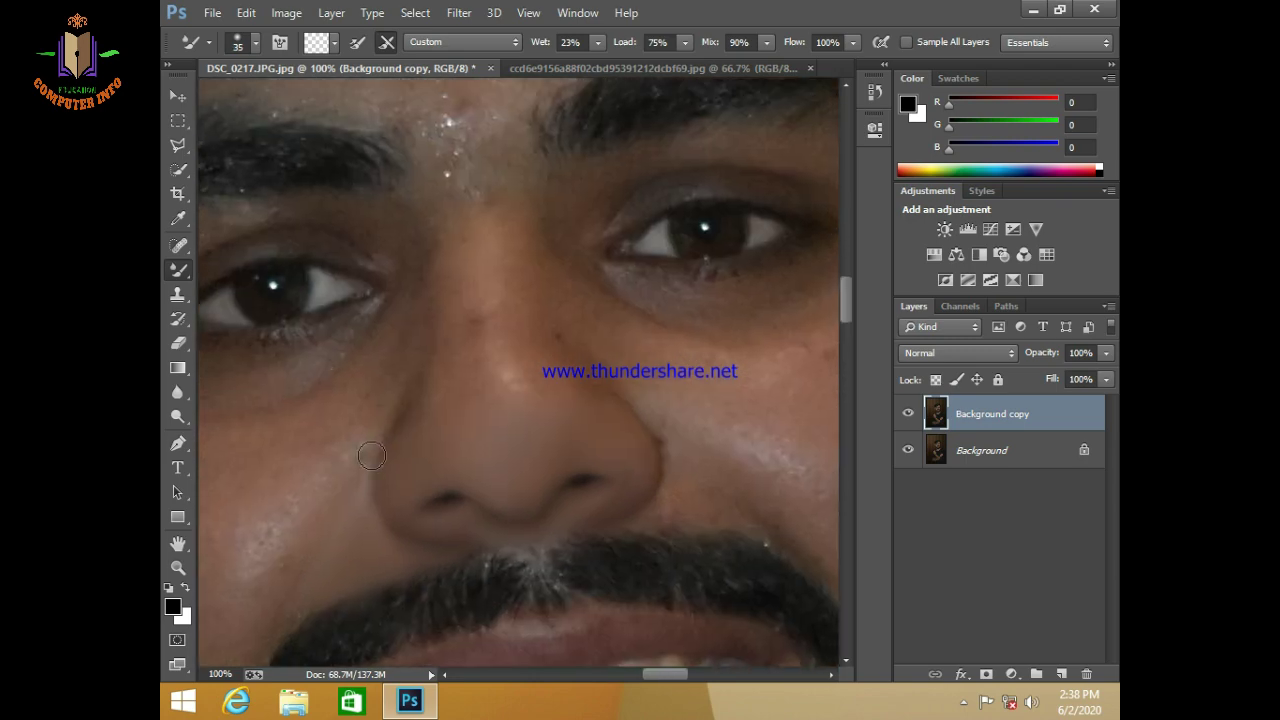
key("bracketleft")
key("bracketleft")
key("bracketleft")
left_click_drag(371, 463, 389, 424)
Step: Smooth the nose tip and bridge, resizing the brush between strokes
key("bracketright")
key("bracketright")
key("bracketright")
key("bracketright")
left_click_drag(501, 402, 471, 298)
key("bracketleft")
left_click_drag(448, 349, 452, 298)
key("bracketright")
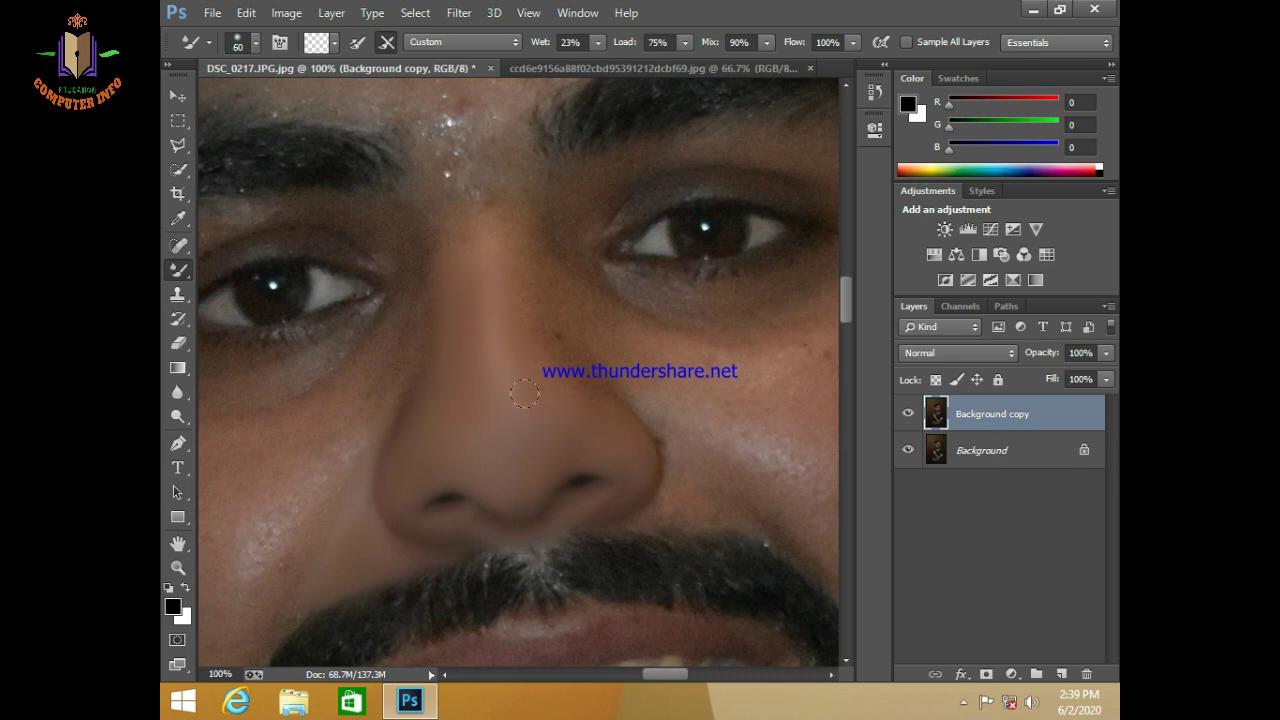
key("bracketright")
key("bracketright")
key("bracketleft")
key("bracketleft")
Step: Reposition the view and smooth away the bright specks on the nose bridge
left_click_drag(537, 388, 430, 362)
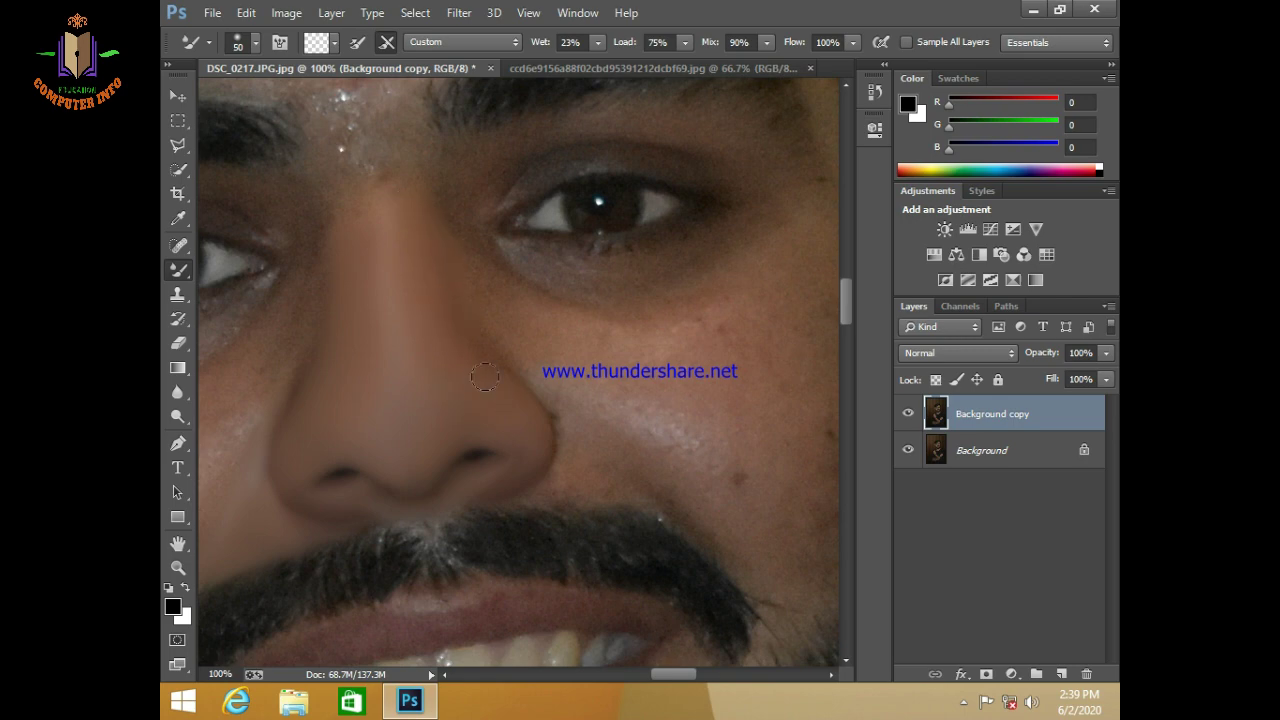
key("bracketright")
key("bracketright")
scroll(403, 373, "right", 2)
key("bracketleft")
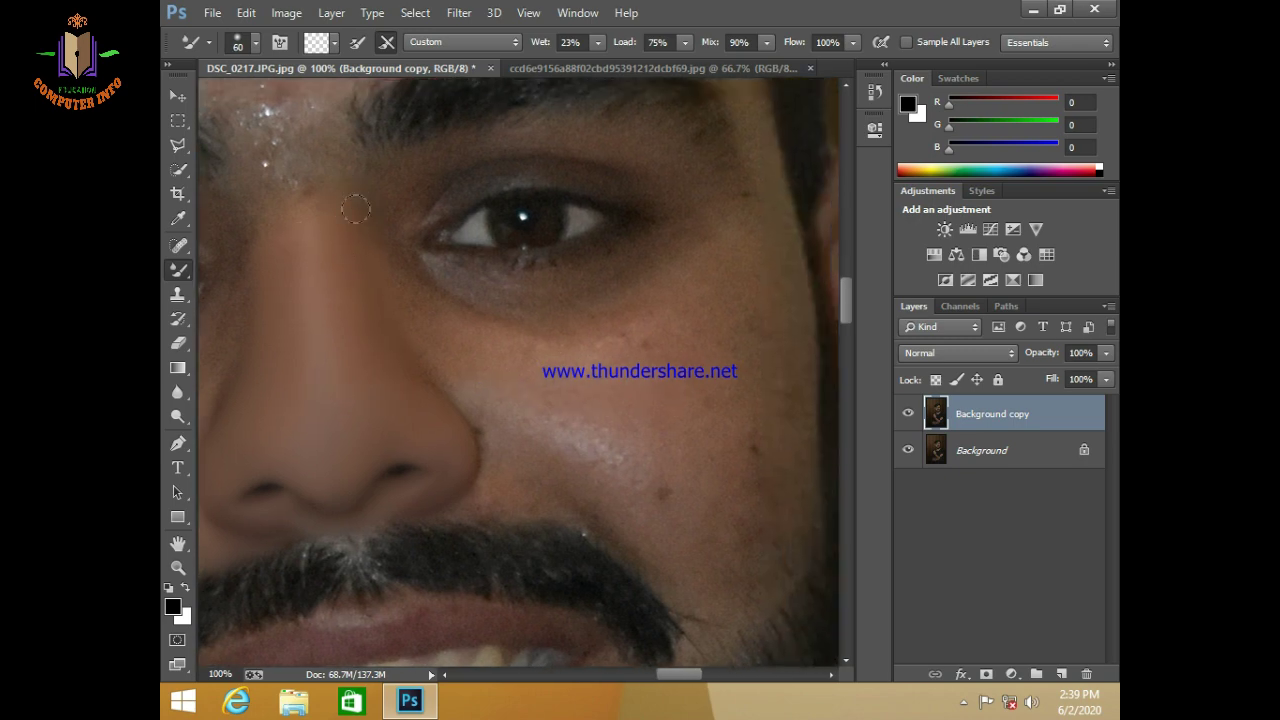
scroll(456, 377, "up", 3)
scroll(456, 377, "left", 3)
key("bracketright")
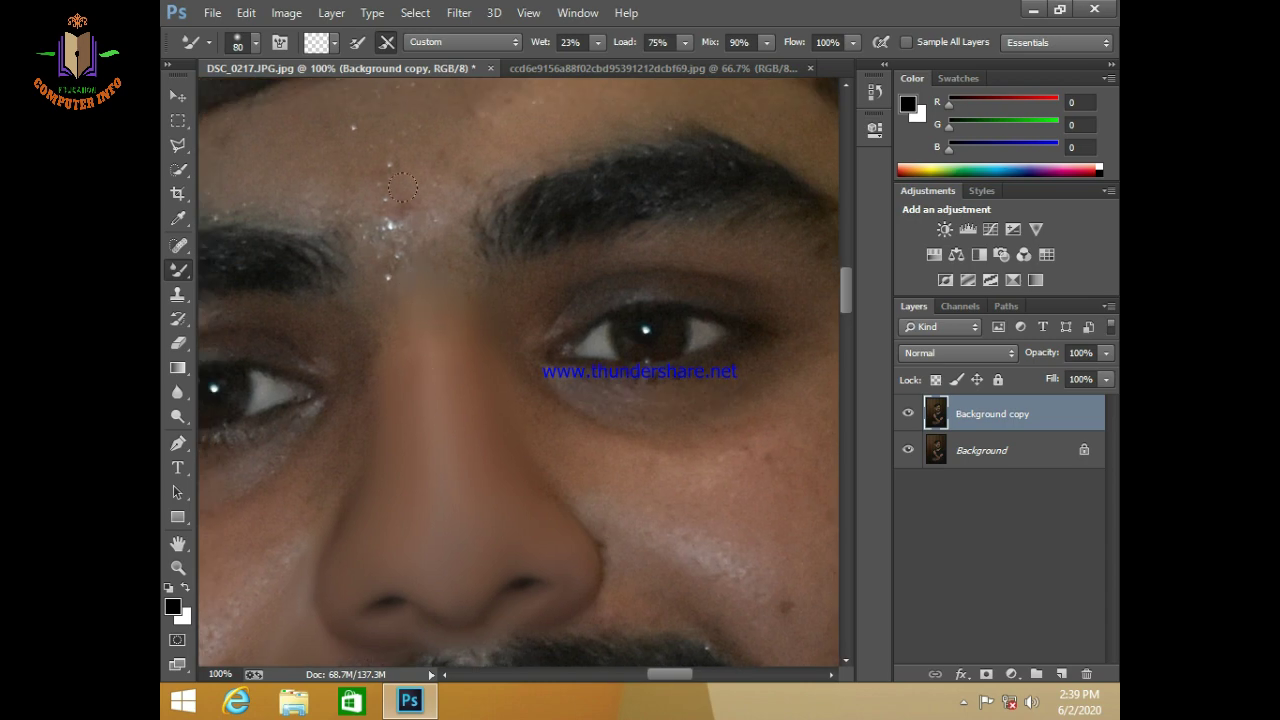
scroll(404, 250, "up", 2)
scroll(404, 250, "left", 1)
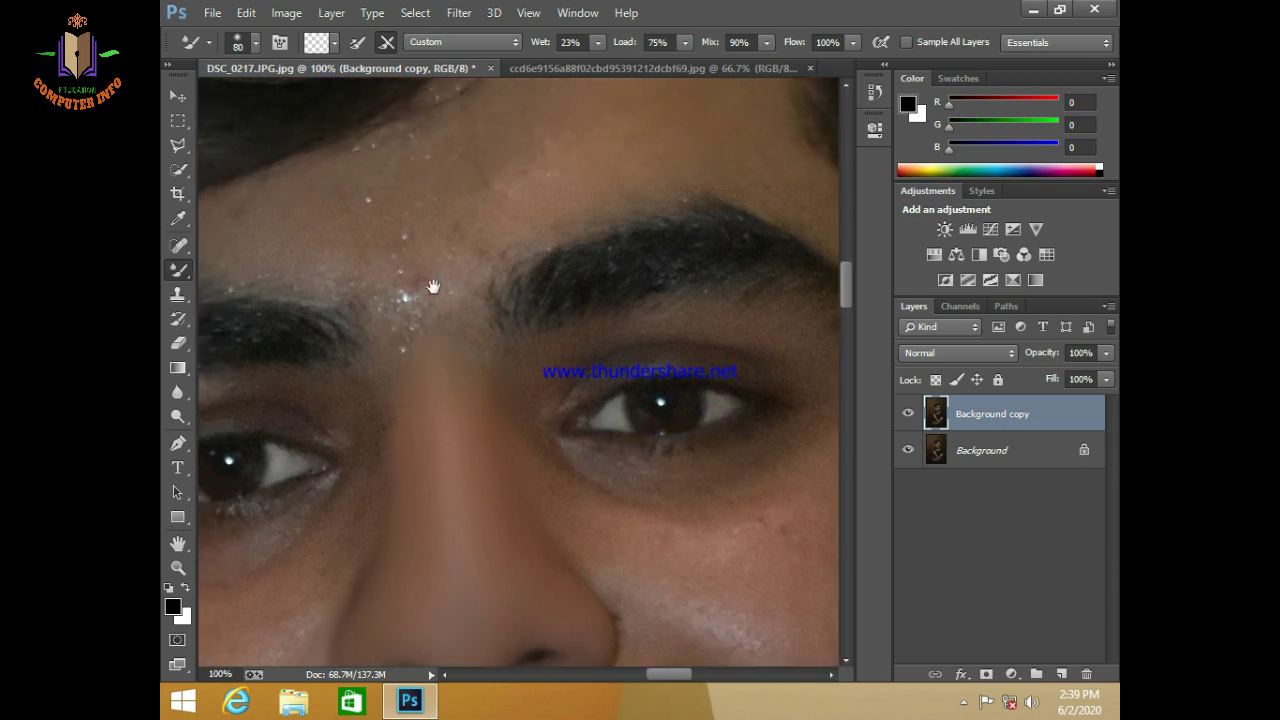
scroll(404, 360, "up", 1)
left_click_drag(401, 329, 398, 344)
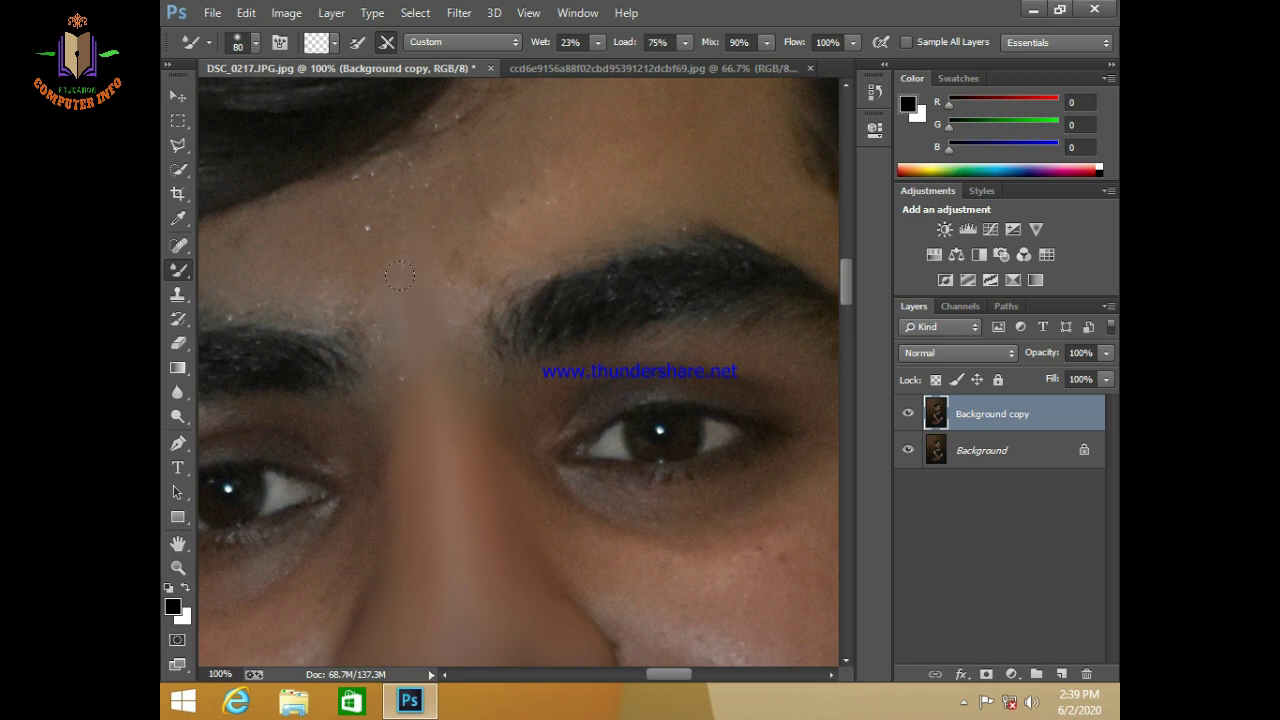
Step: Move up toward the forehead, resizing the brush for the skin between the brows
key("bracketleft")
scroll(420, 290, "down", 2)
scroll(450, 305, "left", 1)
key("bracketleft")
key("bracketleft")
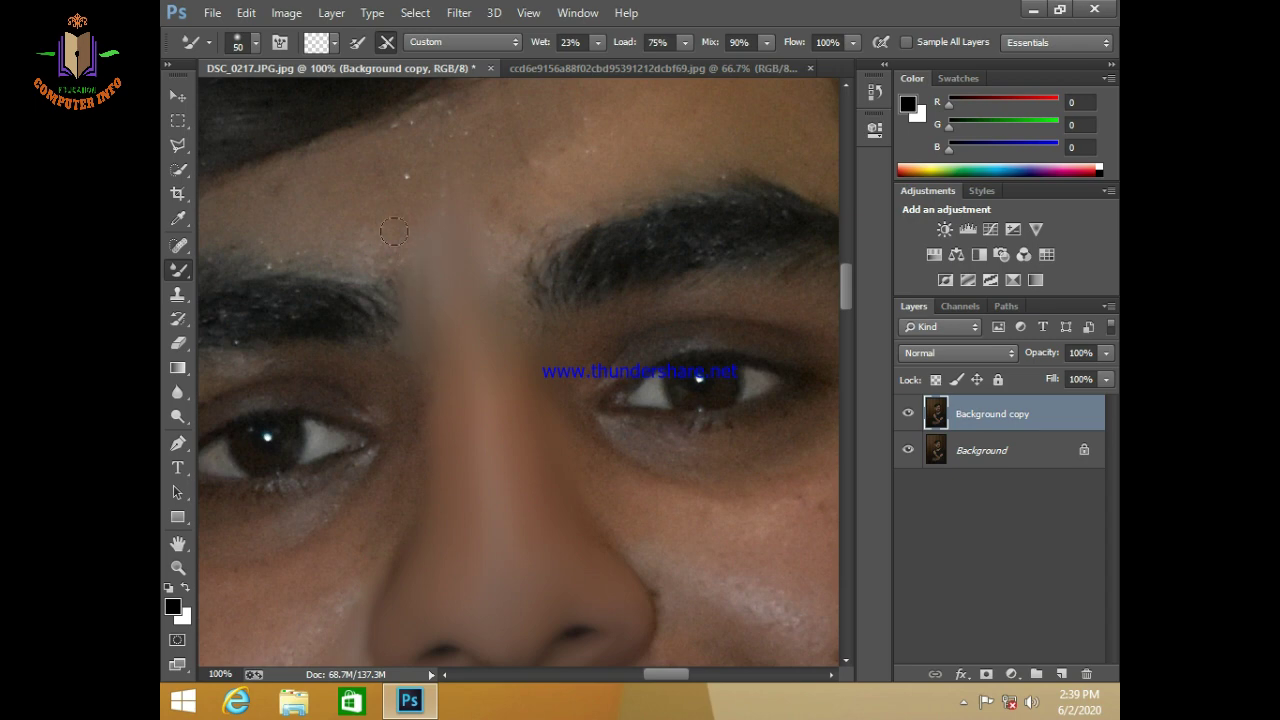
key("bracketright")
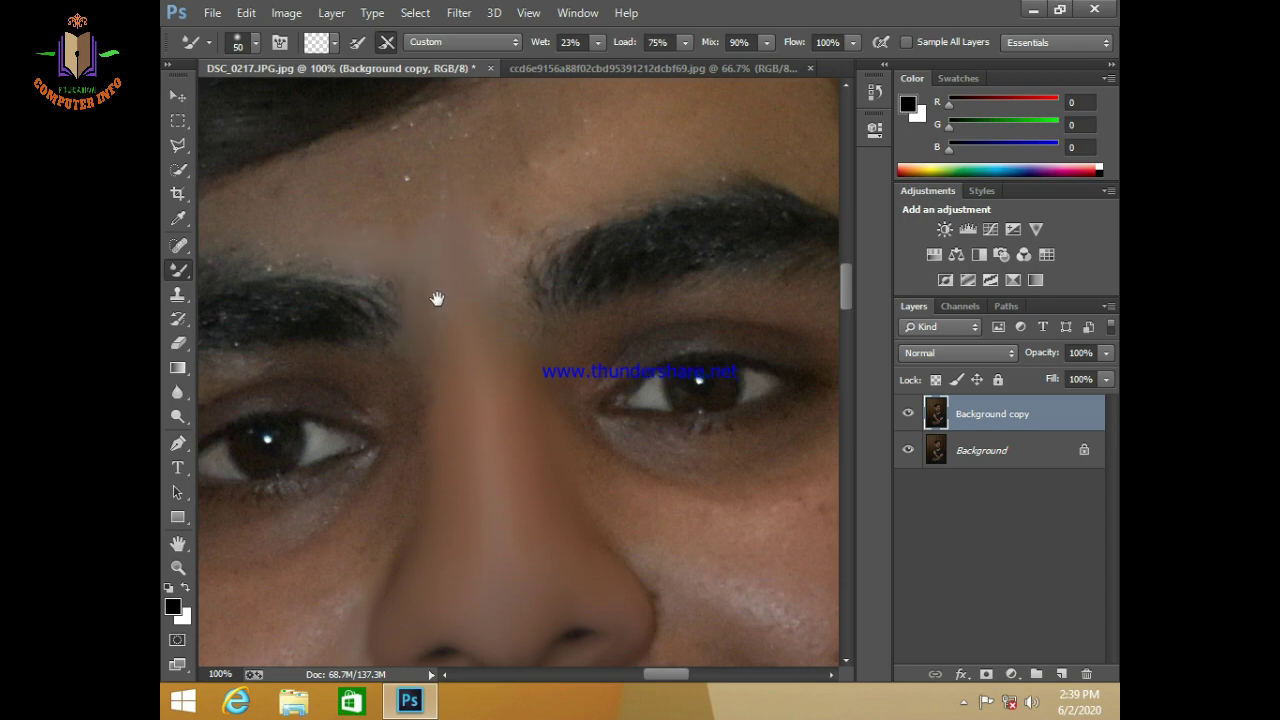
scroll(420, 295, "up", 3)
scroll(420, 295, "left", 1)
key("bracketright")
key("bracketright")
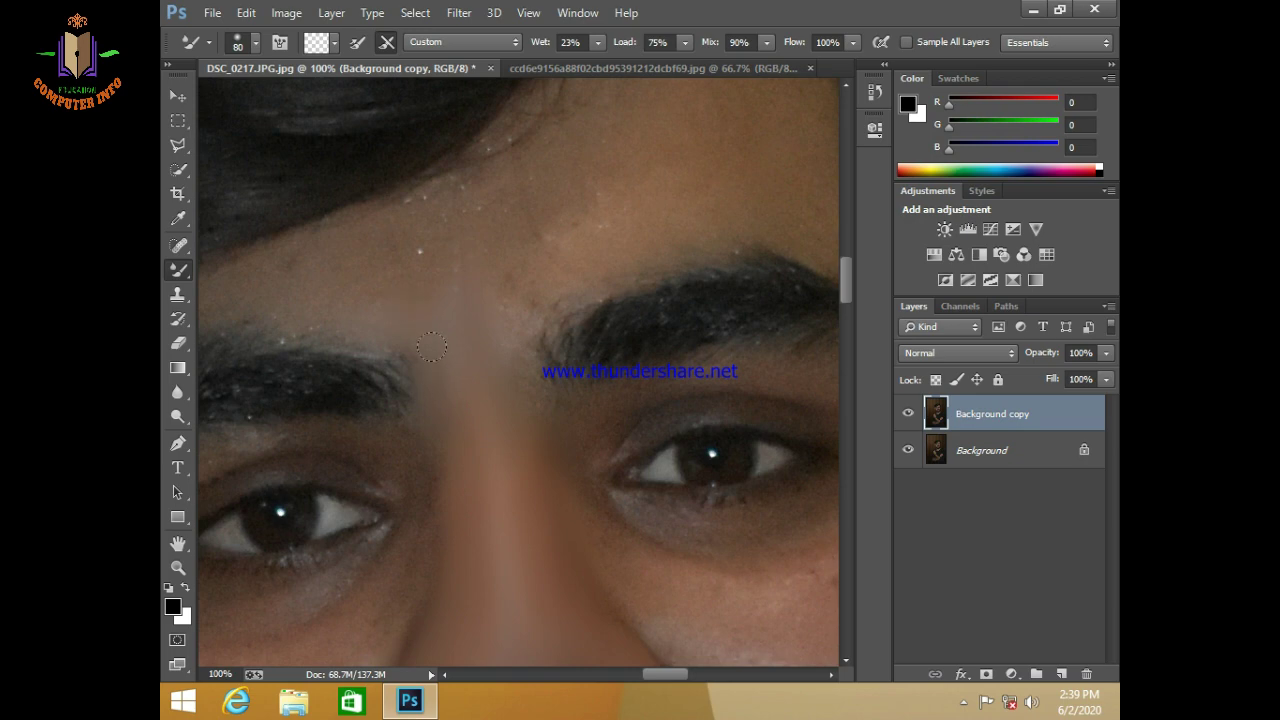
key("bracketleft")
key("bracketleft")
left_click_drag(511, 427, 479, 467)
key("bracketright")
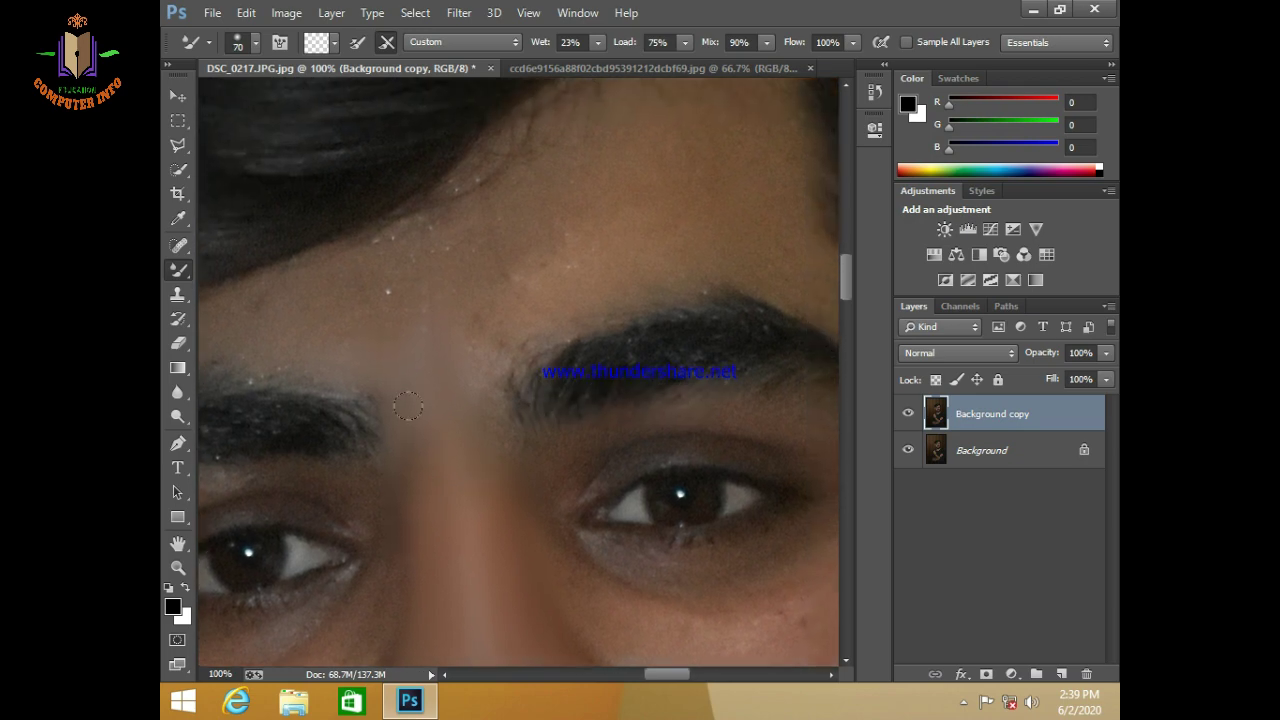
key("bracketleft")
scroll(446, 502, "right", 2)
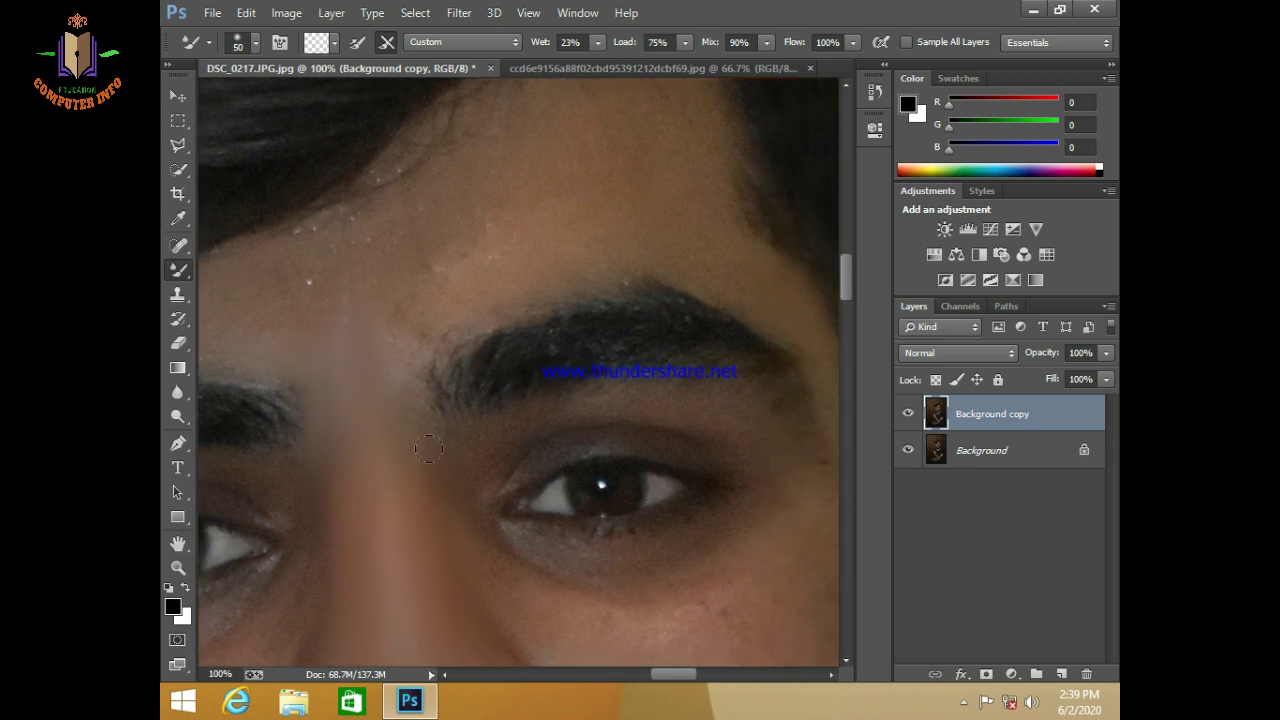
Step: Blend the forehead and skin between the eyebrows, finishing with the brush at 90
key("bracketright")
scroll(360, 366, "left", 2)
scroll(427, 345, "up", 1)
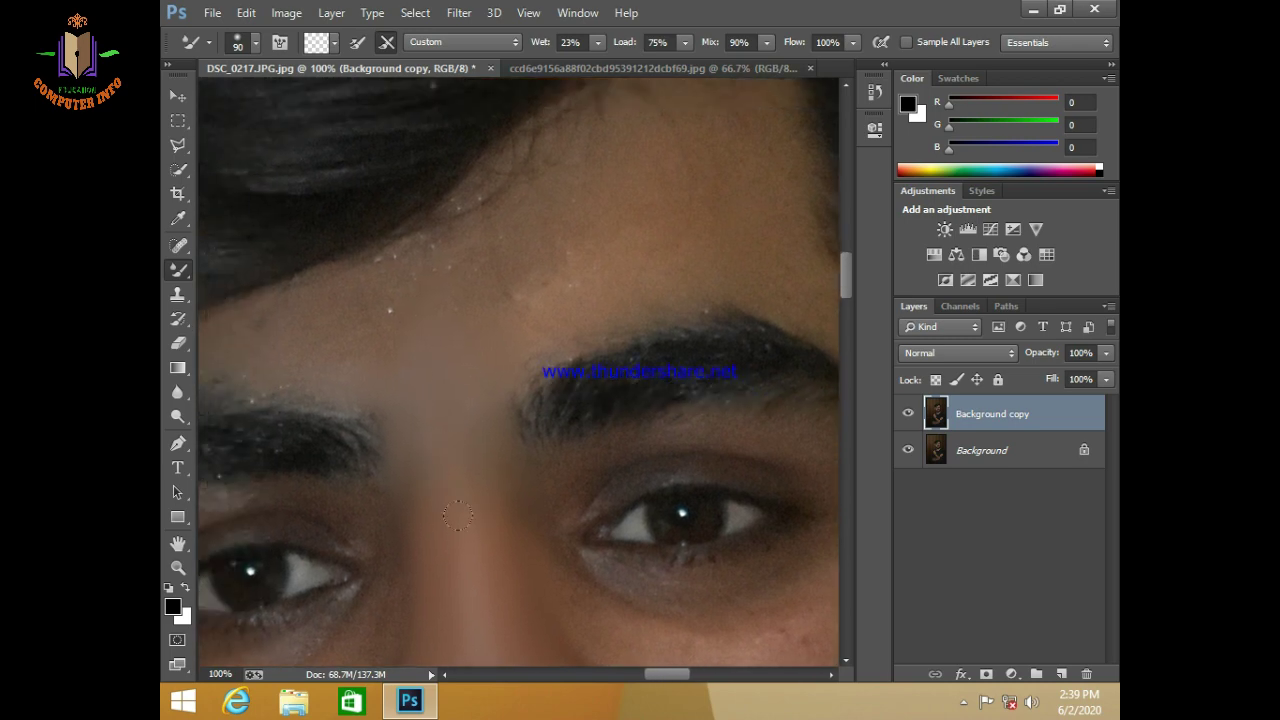
scroll(510, 470, "left", 3)
scroll(510, 470, "down", 3)
key("bracketleft")
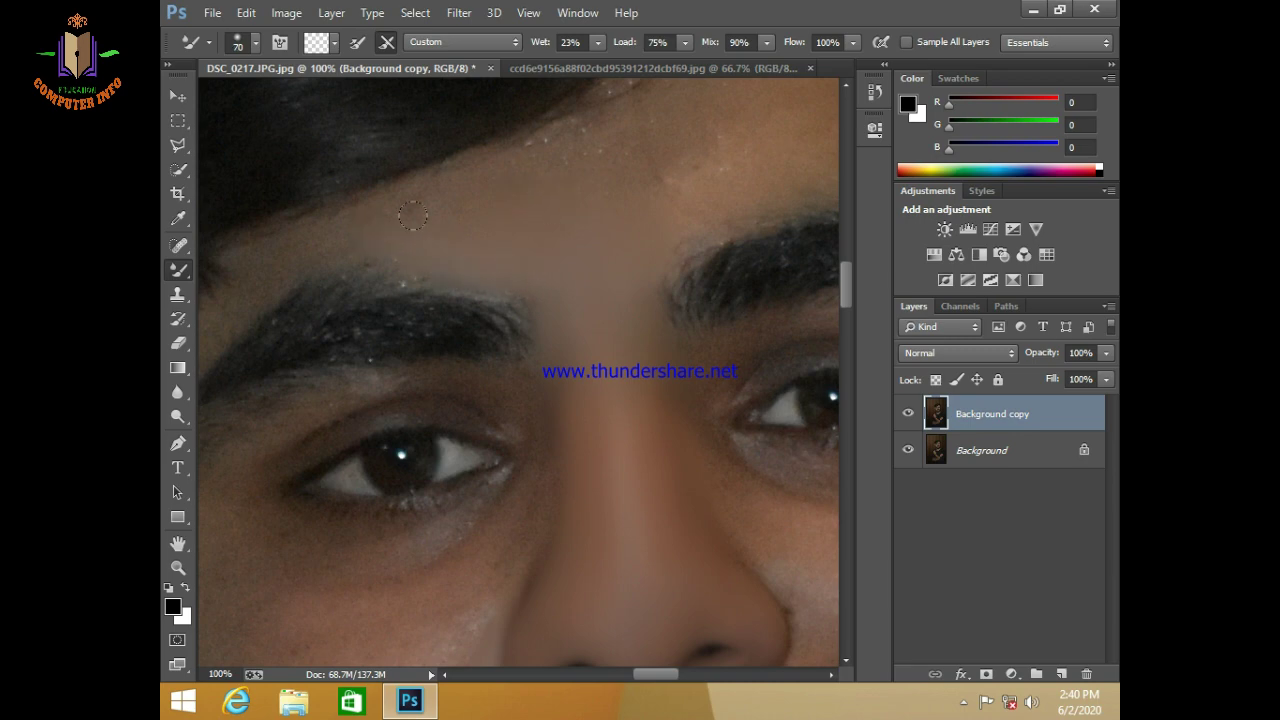
key("bracketright")
scroll(443, 200, "right", 2)
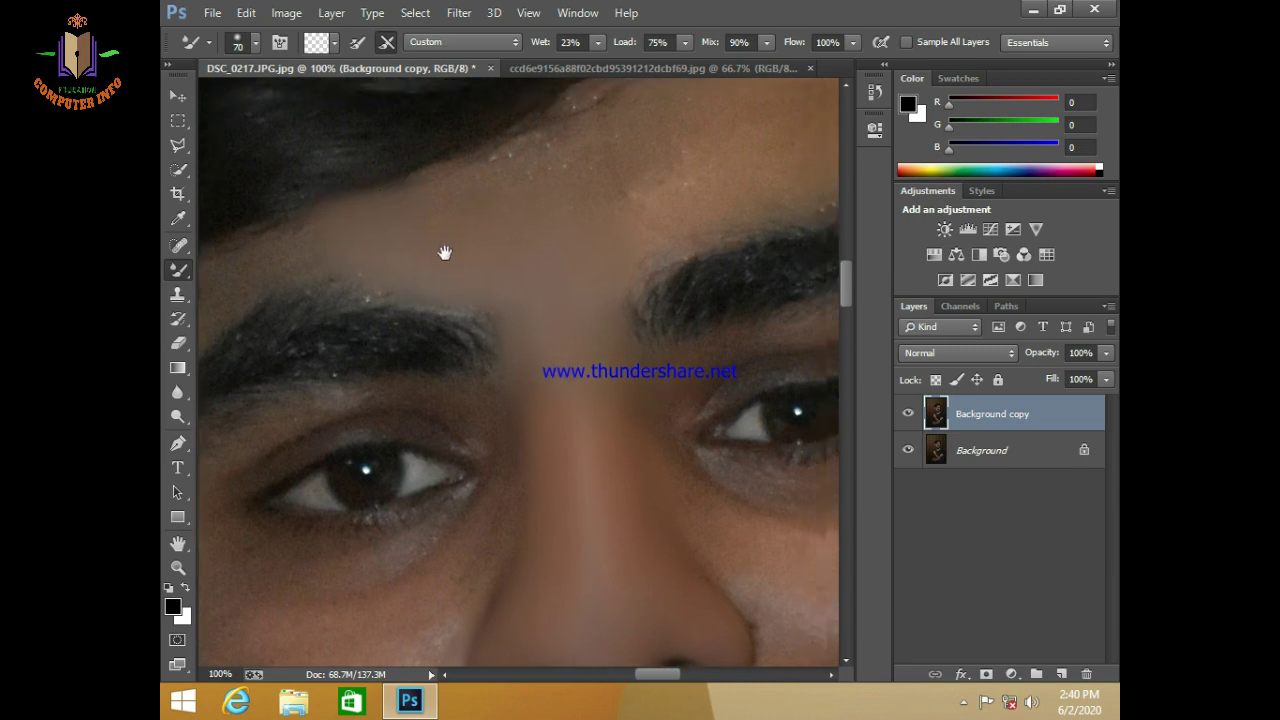
scroll(420, 230, "up", 2)
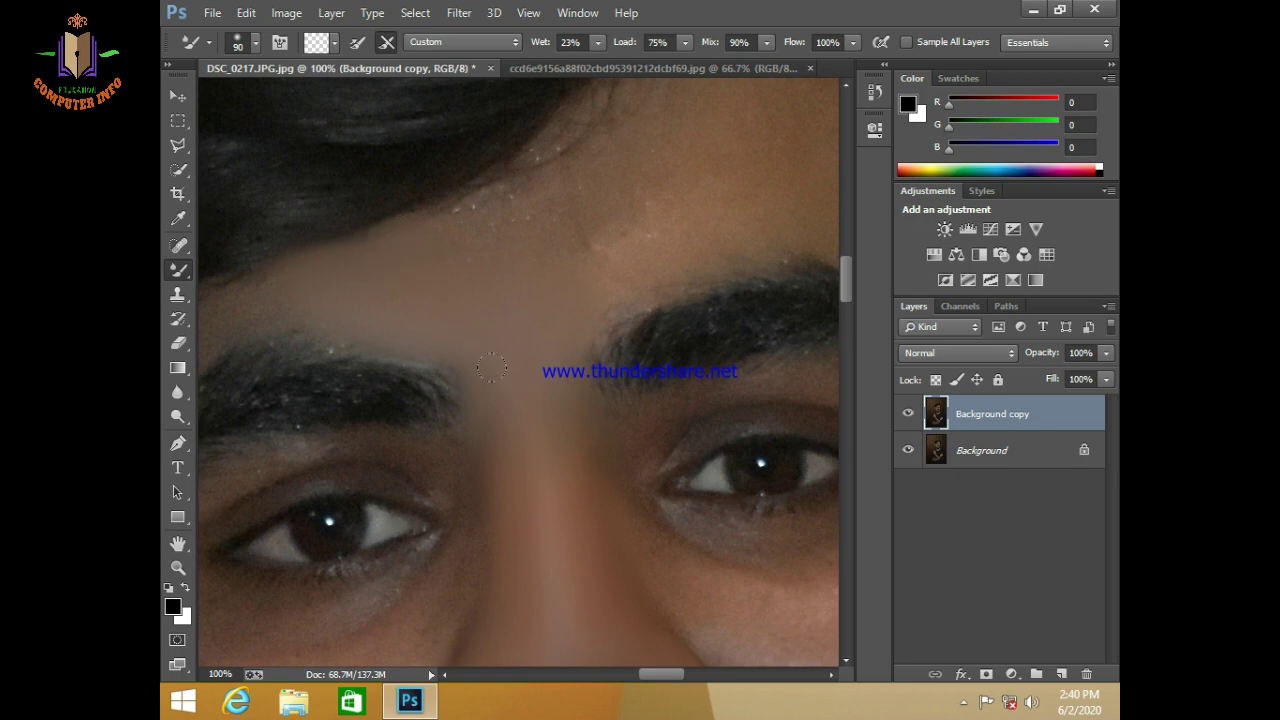
scroll(508, 334, "up", 2)
scroll(508, 334, "right", 1)
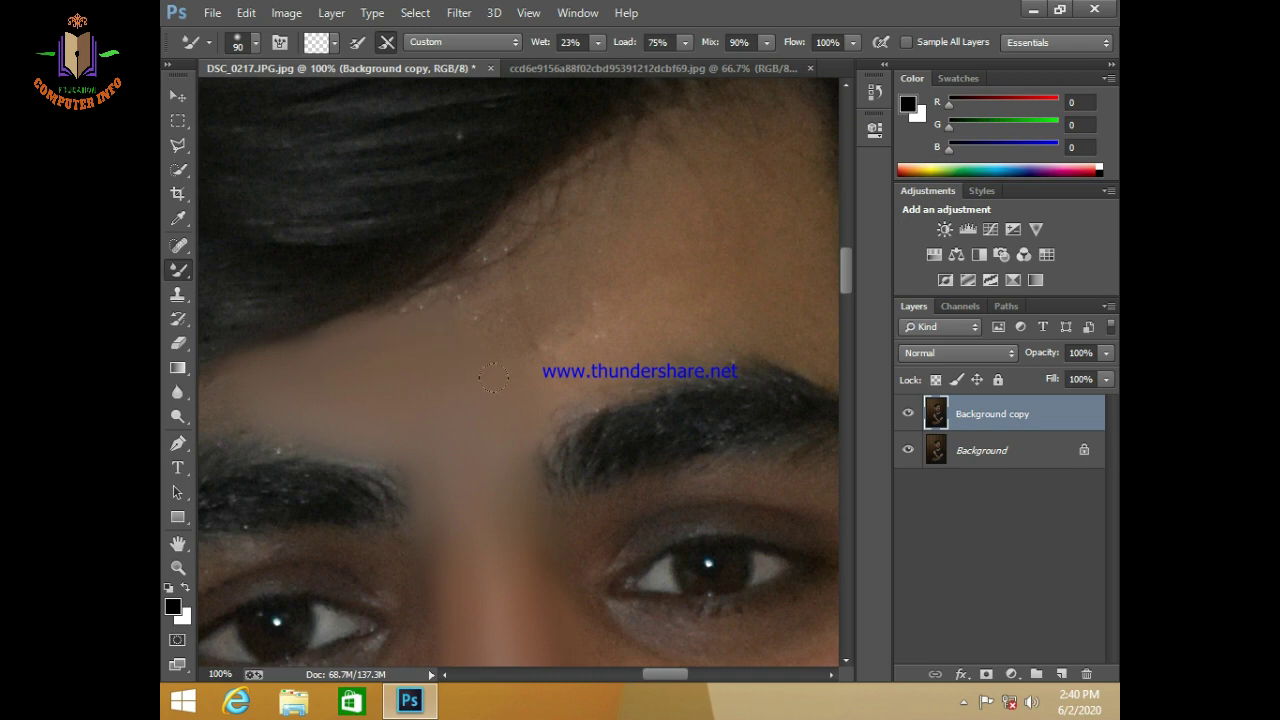
key("bracketleft")
scroll(534, 374, "up", 1)
scroll(600, 400, "left", 3)
Step: Smooth the forehead above the eyebrow and the temple by the hairline, ending at brush size 60
scroll(694, 428, "left", 2)
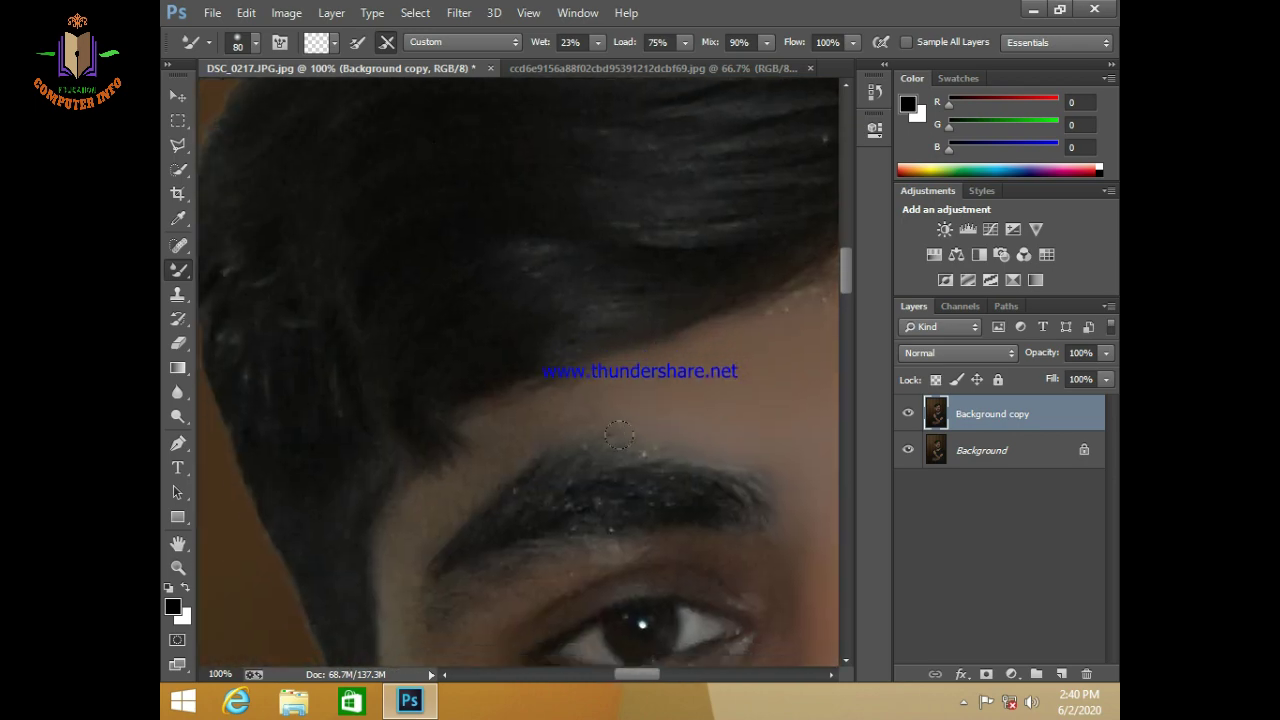
key("bracketleft")
key("bracketleft")
key("bracketleft")
key("bracketright")
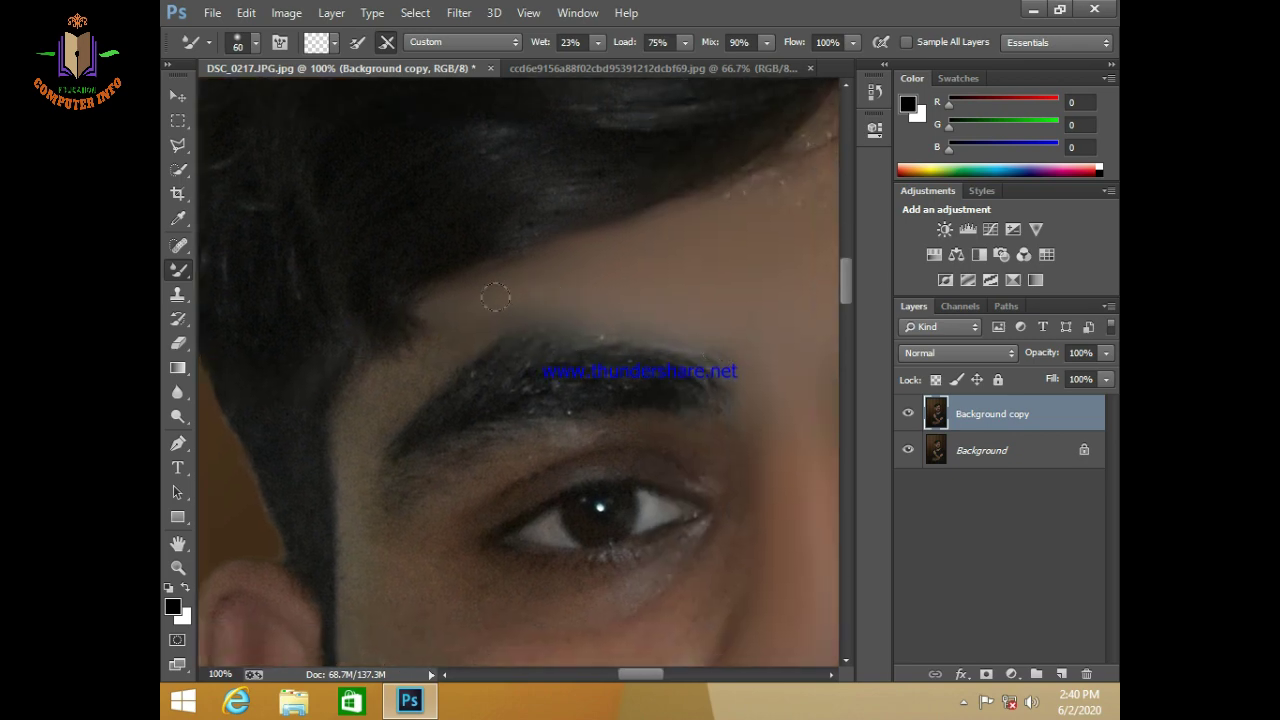
key("bracketleft")
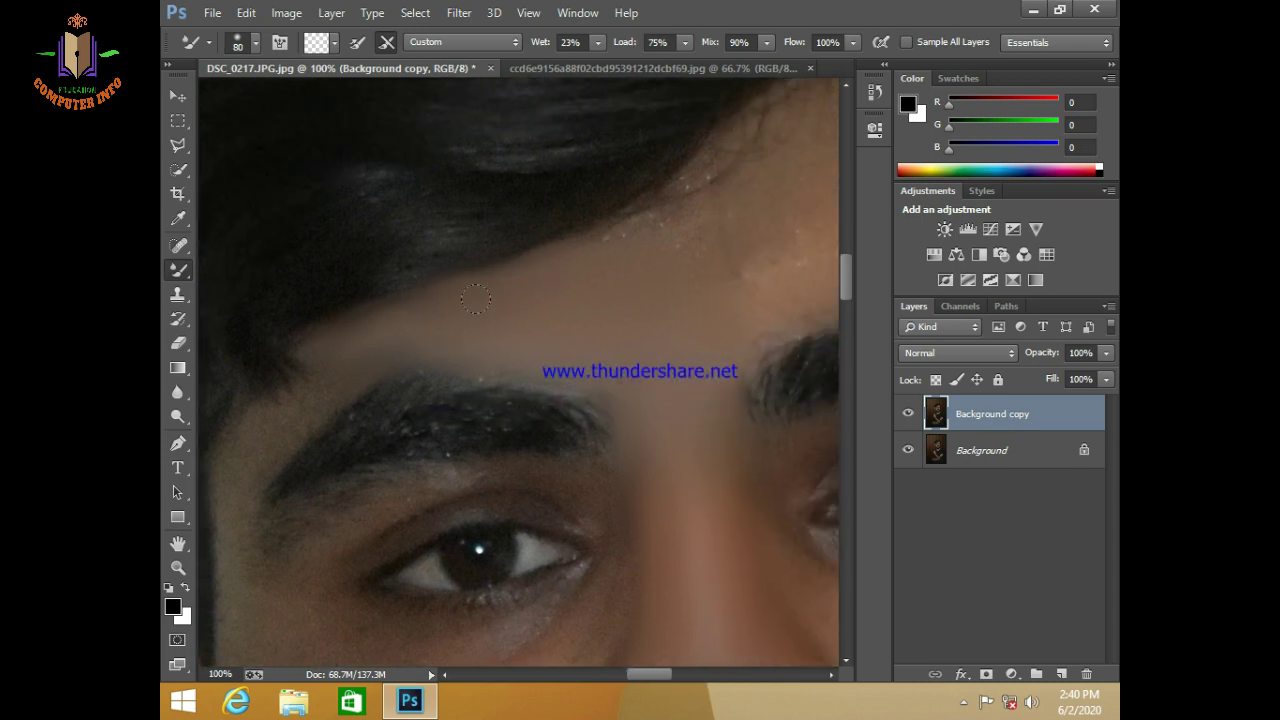
left_click_drag(528, 280, 475, 352)
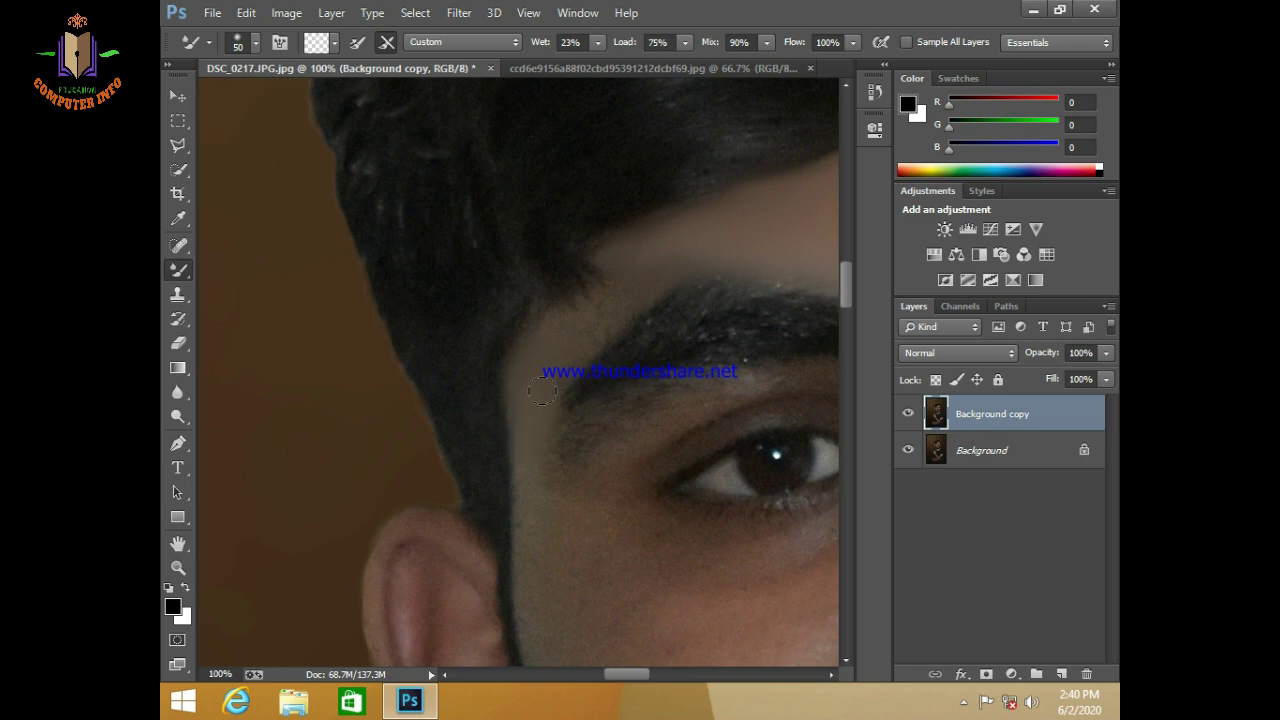
key("bracketleft")
key("bracketright")
key("bracketright")
left_click_drag(593, 283, 478, 338)
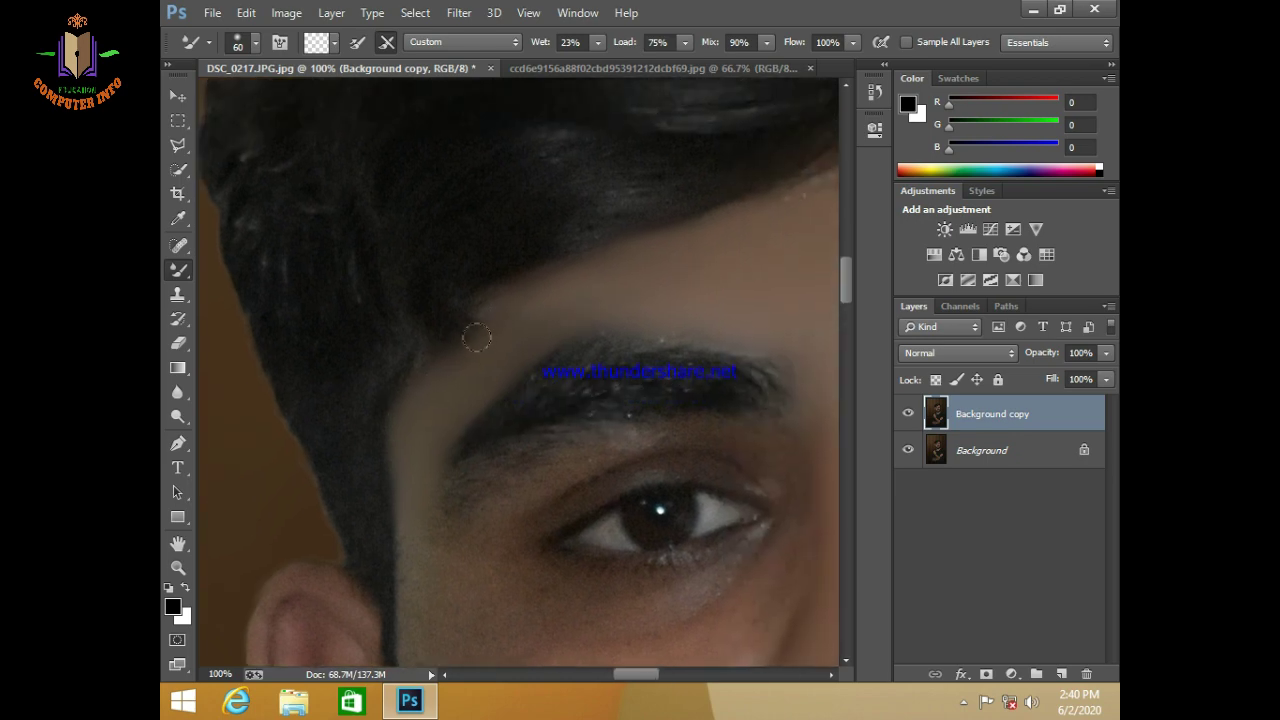
key("bracketright")
scroll(461, 432, "up", 2)
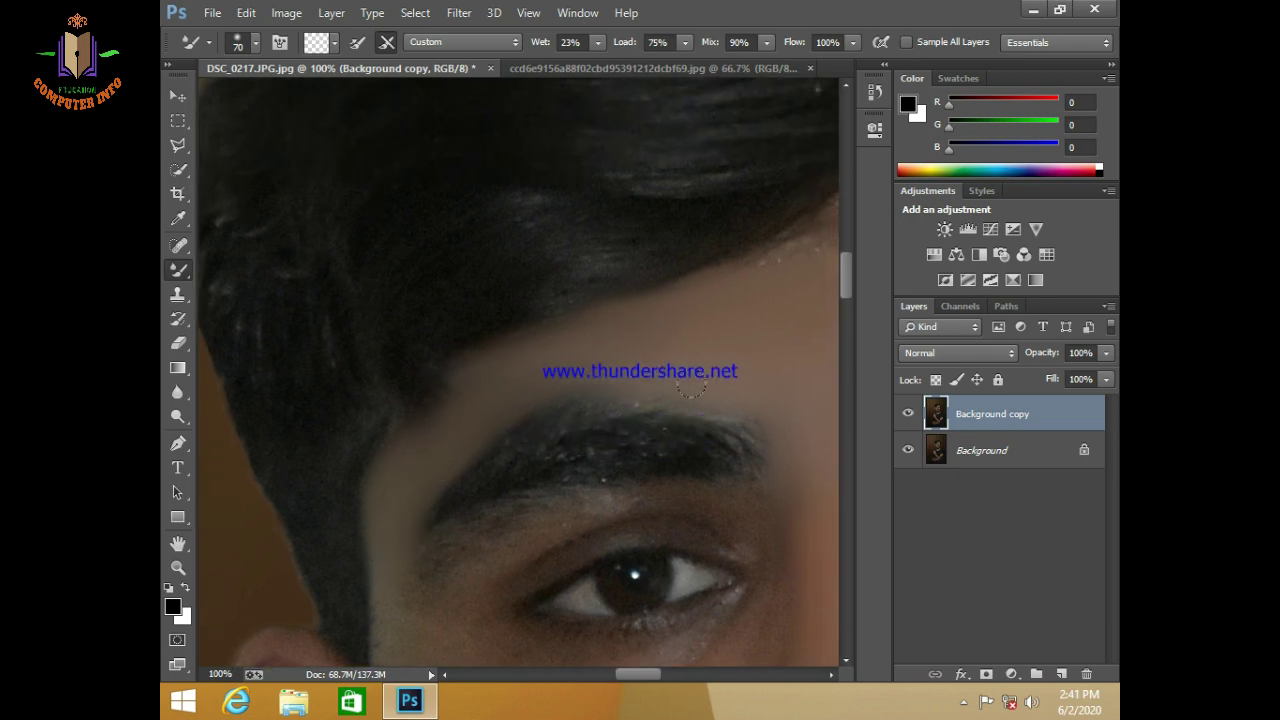
left_click_drag(690, 388, 526, 304)
key("bracketleft")
Step: Pan to the eyebrow and temple and size the Mixer Brush for the brow area
left_click_drag(591, 531, 645, 449)
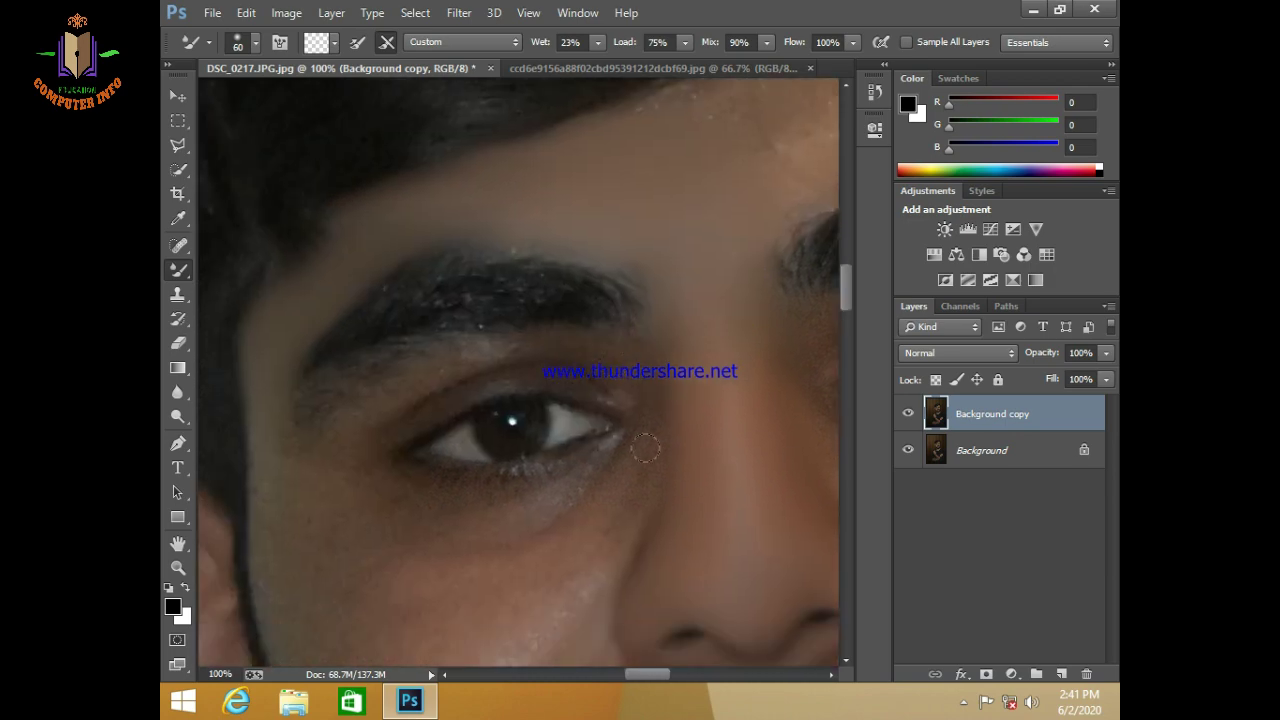
left_click_drag(690, 324, 592, 339)
key("bracketright")
key("bracketright")
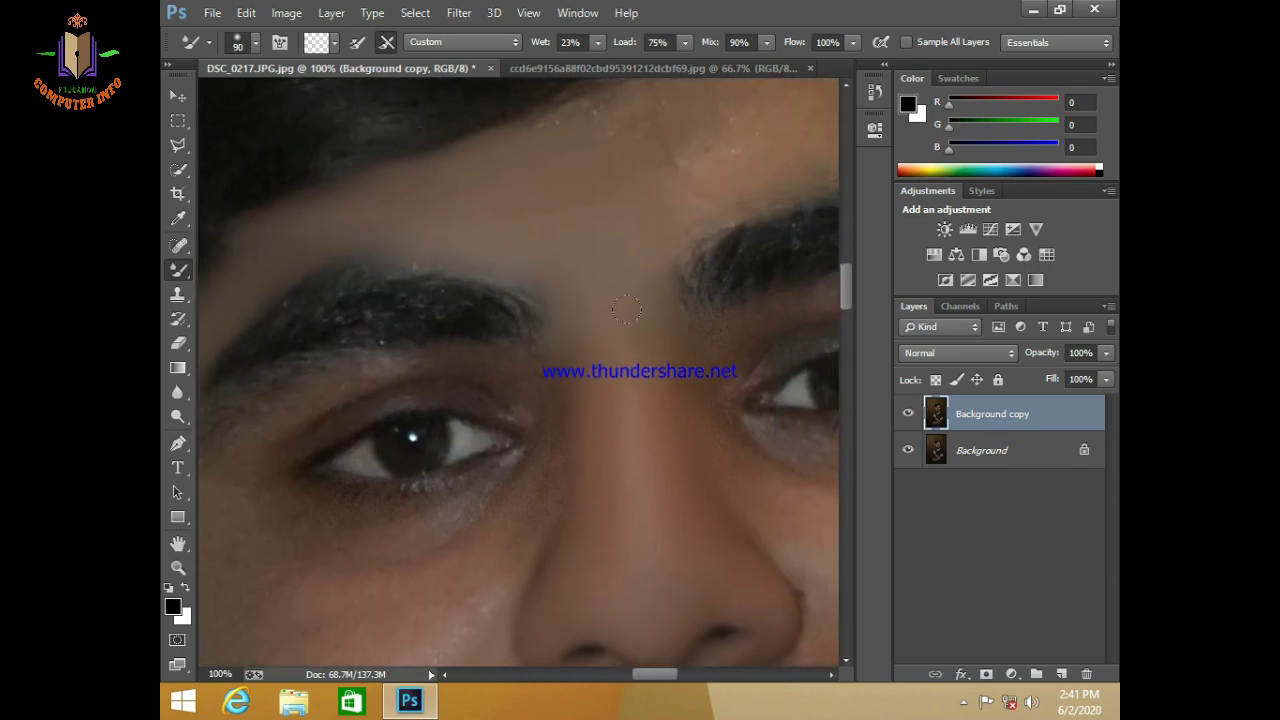
left_click_drag(607, 451, 800, 508)
key("bracketleft")
key("bracketleft")
key("bracketleft")
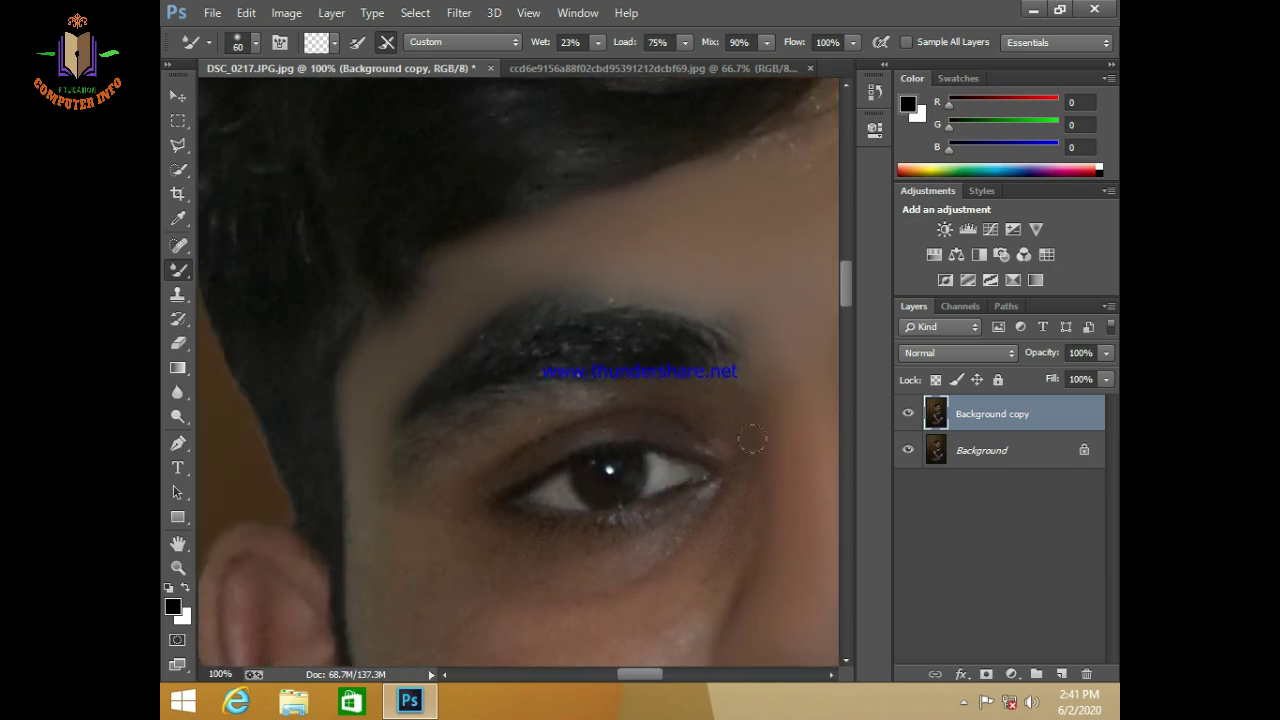
key("bracketleft")
key("bracketleft")
key("bracketleft")
key("bracketleft")
key("bracketright")
key("bracketright")
key("bracketright")
key("bracketright")
Step: Blend the skin between the eyebrow and upper eyelid with a finer brush
scroll(383, 465, "up", 1)
scroll(552, 280, "right", 2)
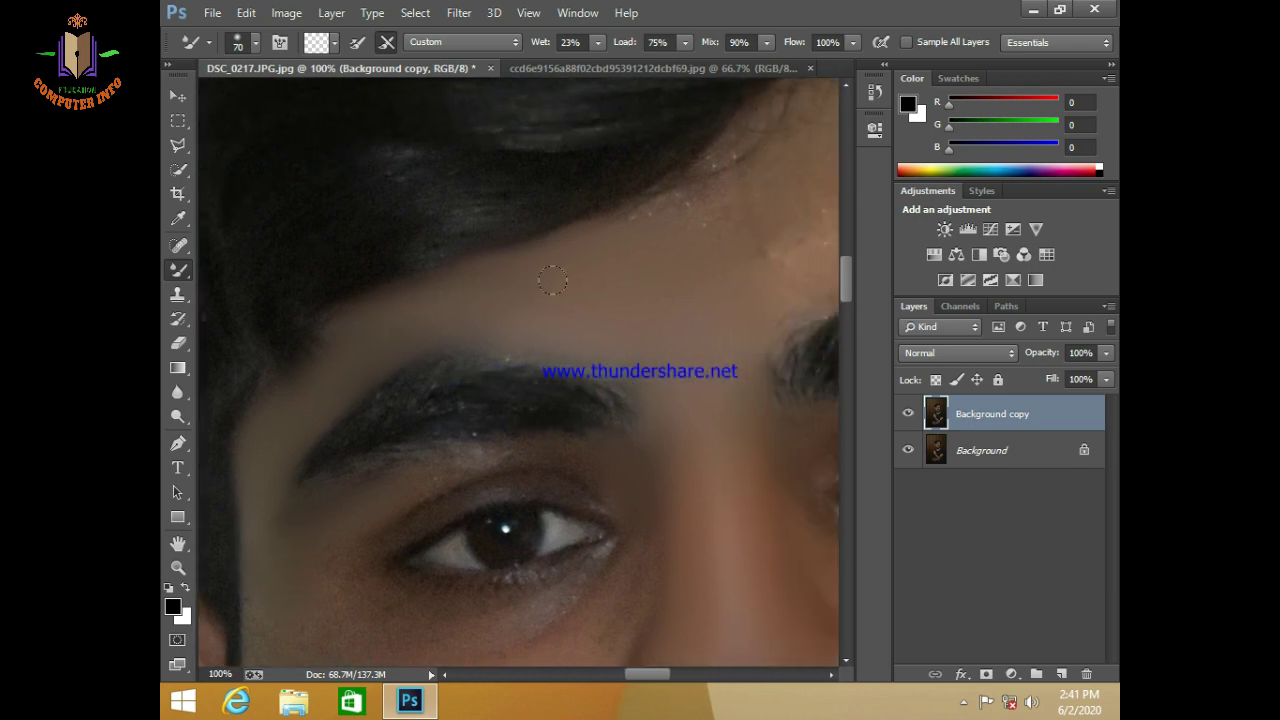
scroll(455, 320, "down", 3)
scroll(455, 320, "left", 1)
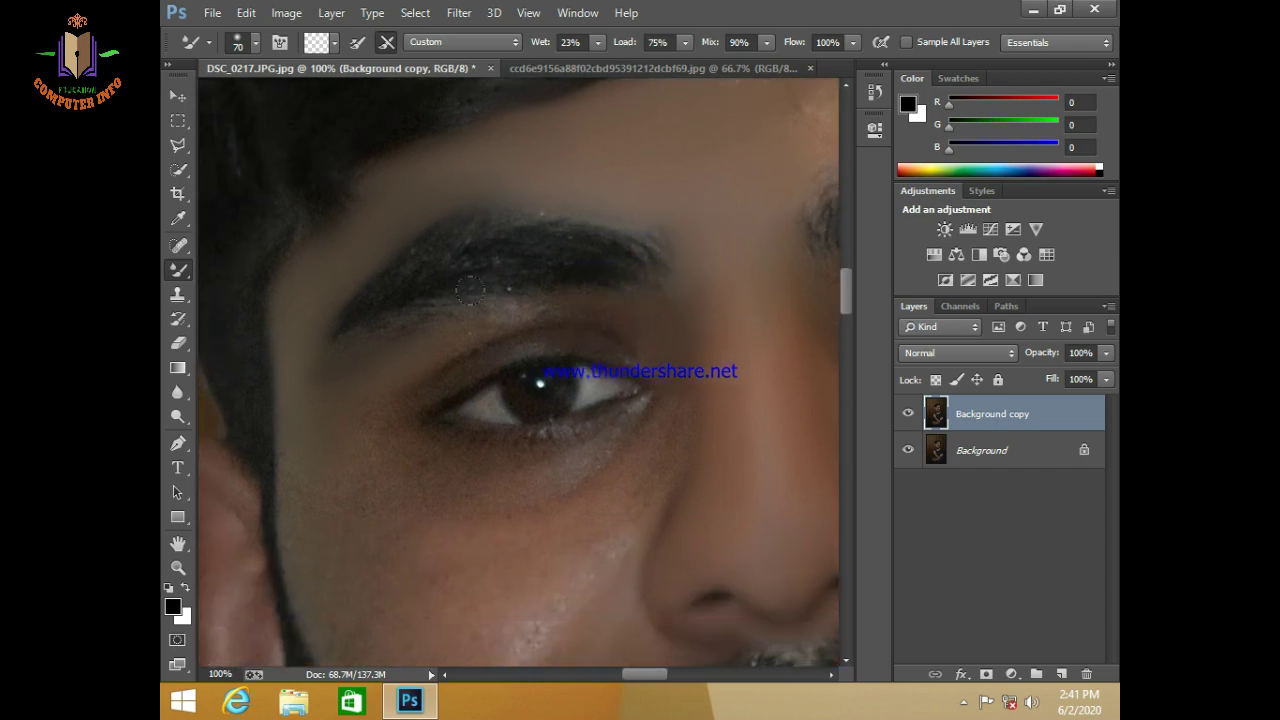
key("bracketleft")
key("bracketright")
Step: Blend the forehead and out toward the temple, resizing the brush as needed
scroll(657, 350, "up", 1)
key("bracketright")
key("bracketright")
key("bracketright")
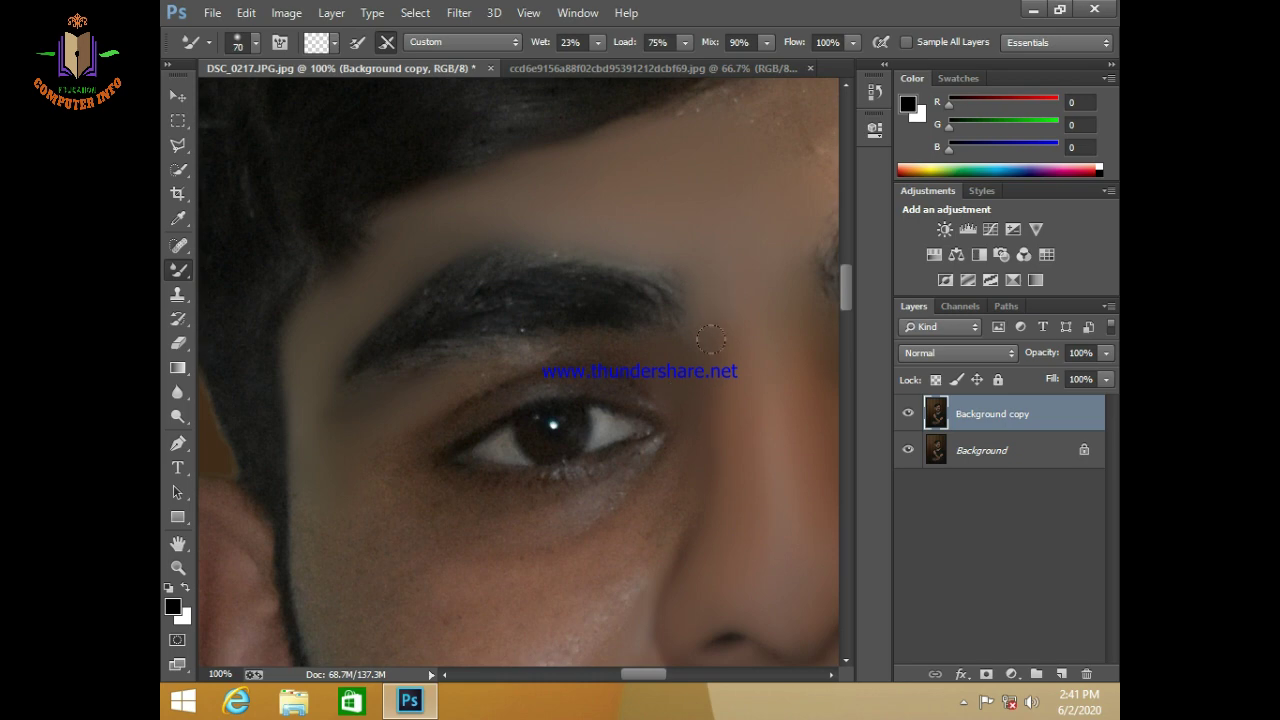
key("bracketleft")
key("bracketleft")
scroll(723, 471, "up", 1)
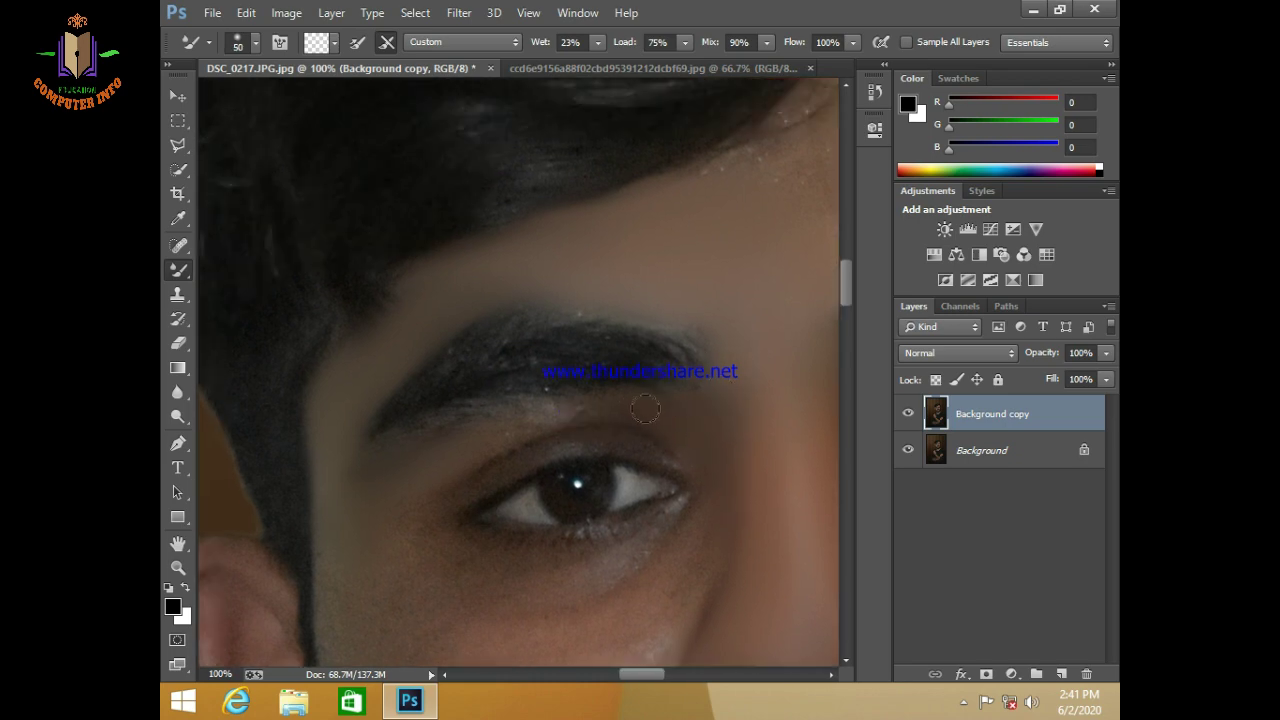
key("bracketleft")
key("bracketright")
key("bracketleft")
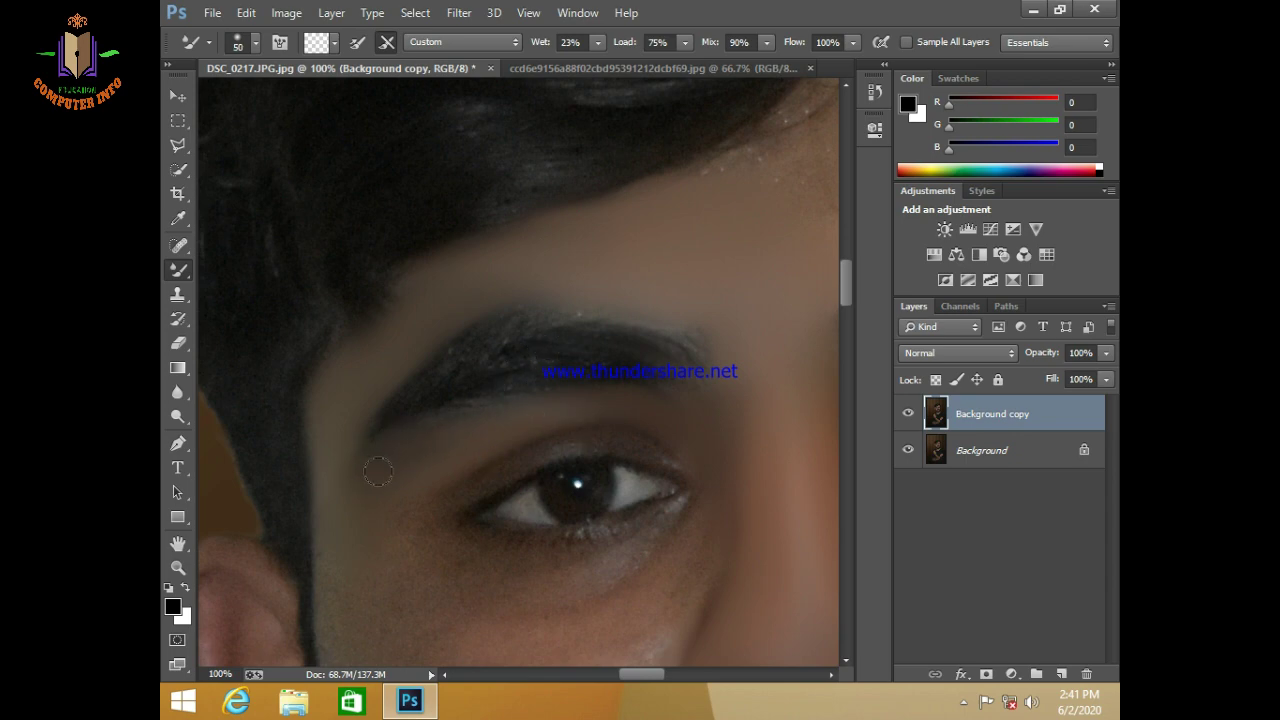
key("bracketright")
key("bracketright")
key("bracketright")
key("bracketleft")
key("bracketleft")
Step: Blend the skin near the eyebrow's end and bring the eye and cheek into view
scroll(491, 320, "down", 5)
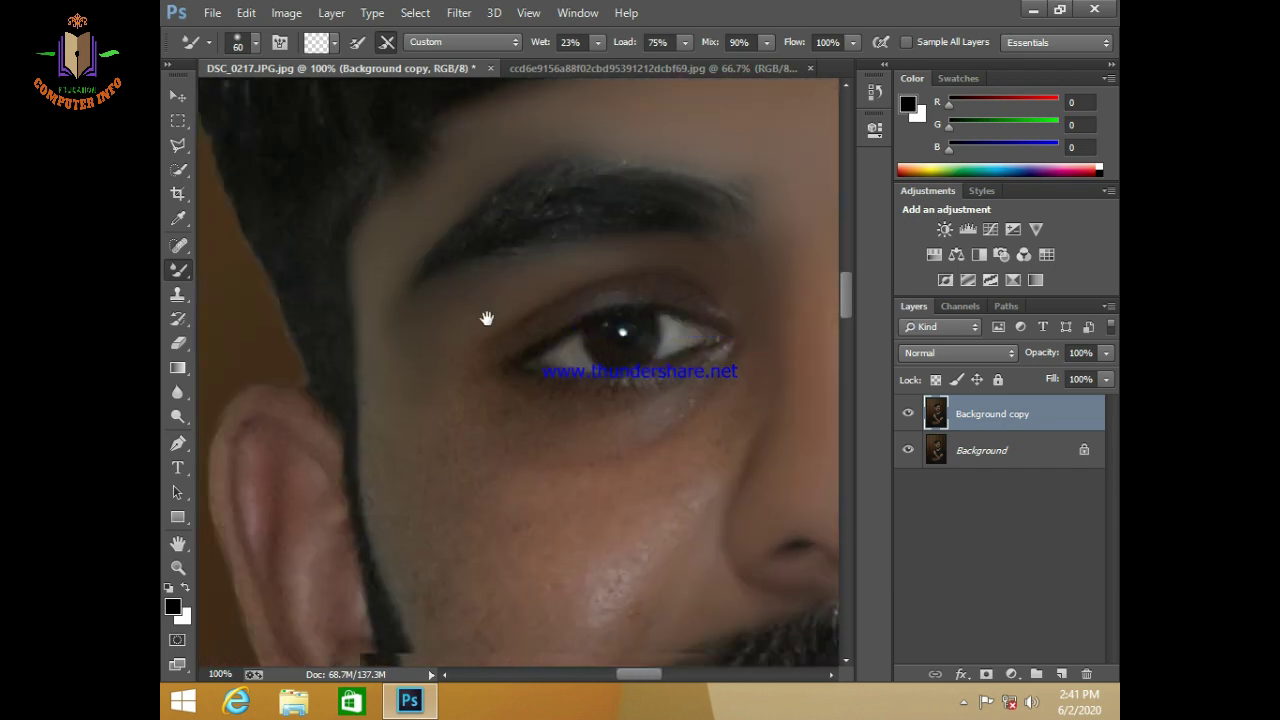
scroll(495, 432, "left", 3)
key("bracketright")
key("bracketright")
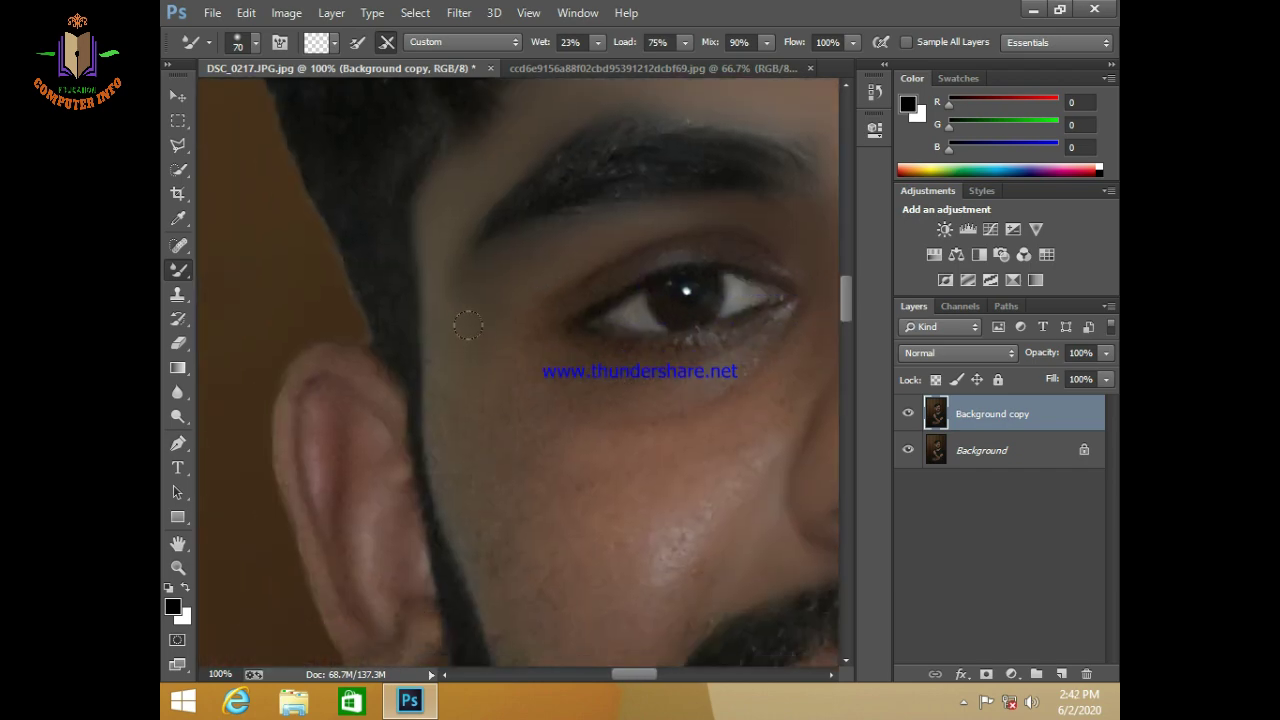
scroll(632, 277, "up", 1)
scroll(632, 277, "right", 2)
key("bracketleft")
key("bracketleft")
key("bracketleft")
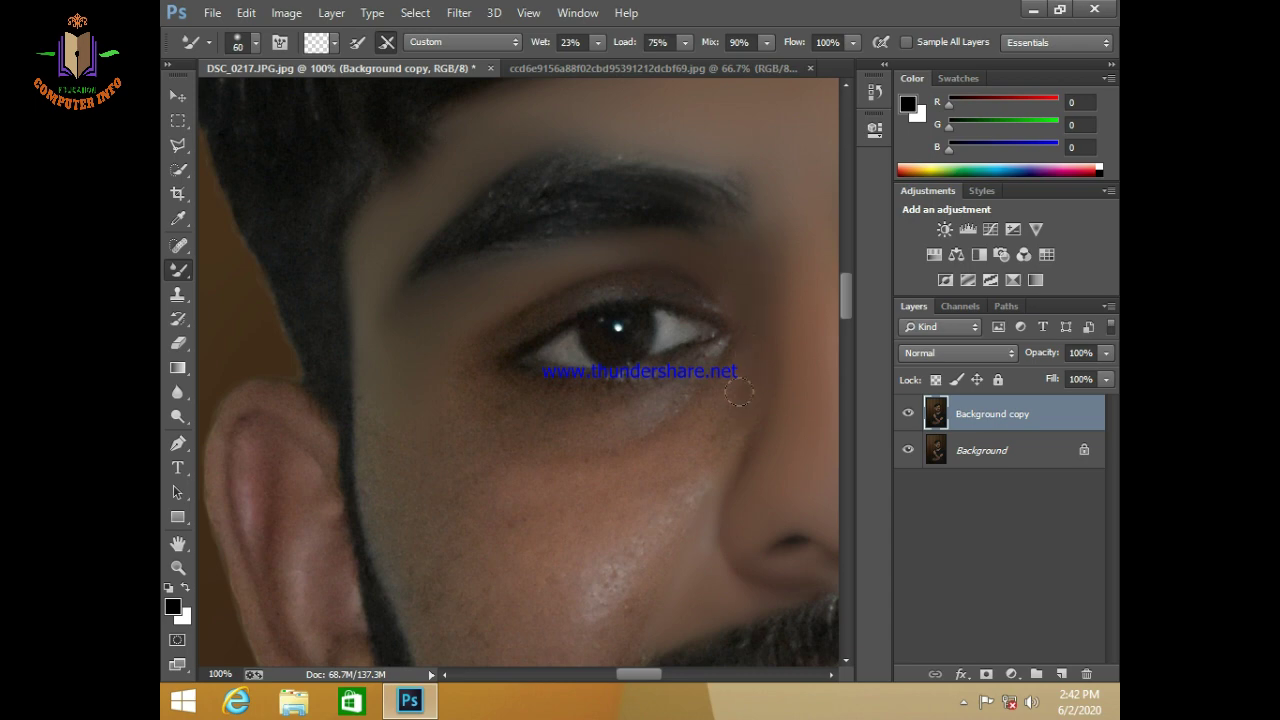
key("bracketright")
key("bracketright")
key("bracketright")
left_click_drag(759, 321, 739, 387)
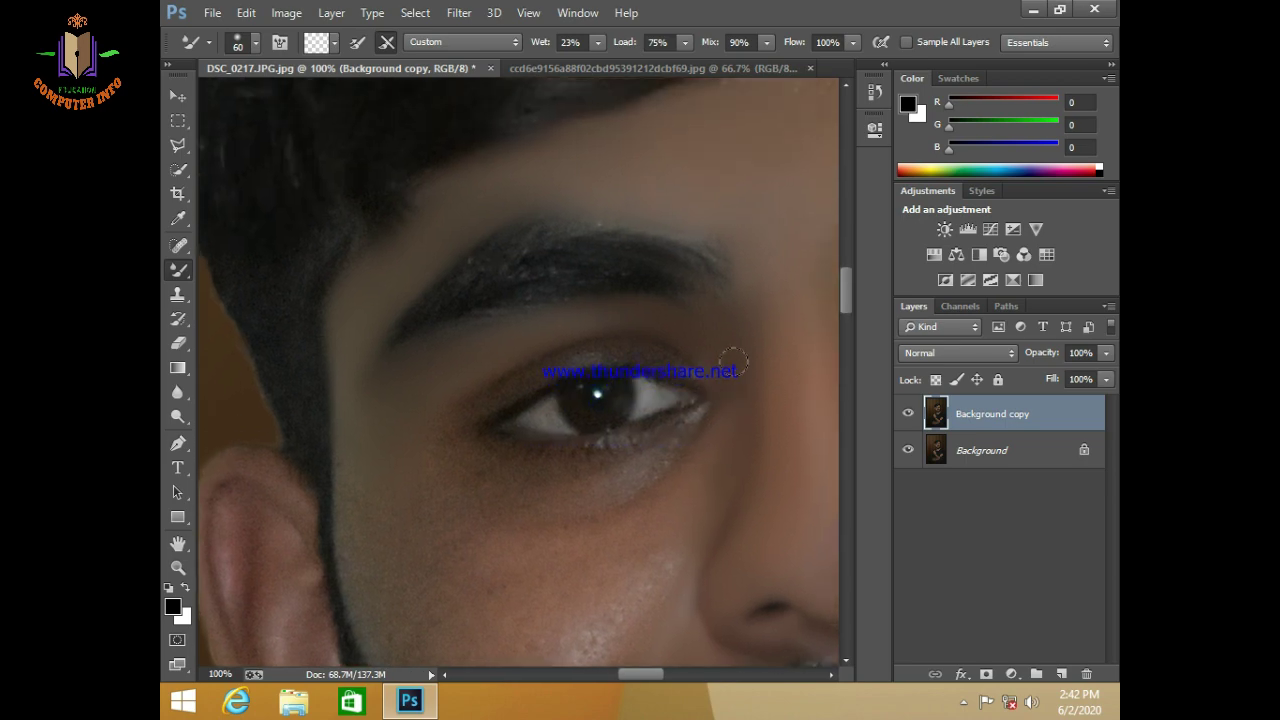
Step: Blend along the upper eyelid, under the eye and beside the eye corner
key("bracketleft")
key("bracketleft")
key("bracketleft")
key("bracketleft")
key("bracketright")
key("bracketright")
key("bracketright")
key("bracketleft")
key("bracketright")
key("bracketright")
key("bracketleft")
key("bracketleft")
key("bracketleft")
key("bracketleft")
key("bracketright")
key("bracketright")
key("bracketleft")
key("bracketright")
key("bracketright")
key("bracketright")
Step: Smooth the cheek below the eye out toward the ear
left_click_drag(609, 555, 564, 460)
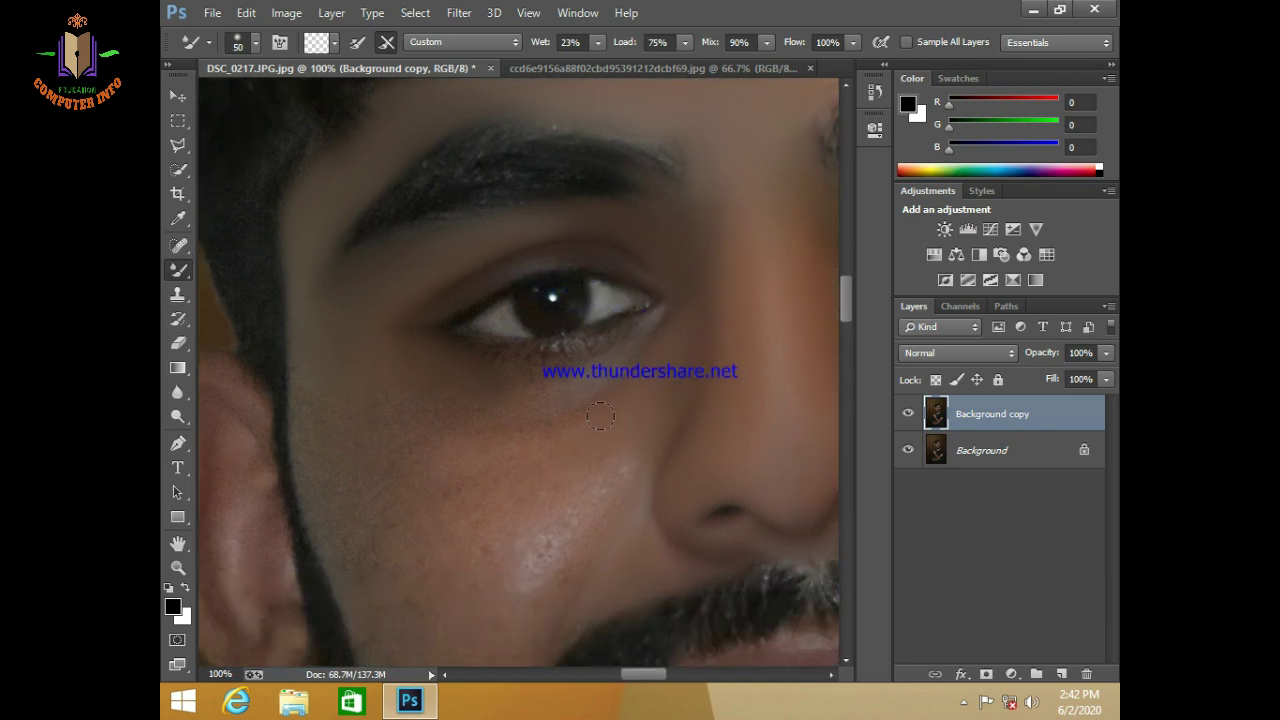
key("bracketleft")
key("bracketright")
key("bracketleft")
key("bracketleft")
left_click_drag(604, 387, 708, 437)
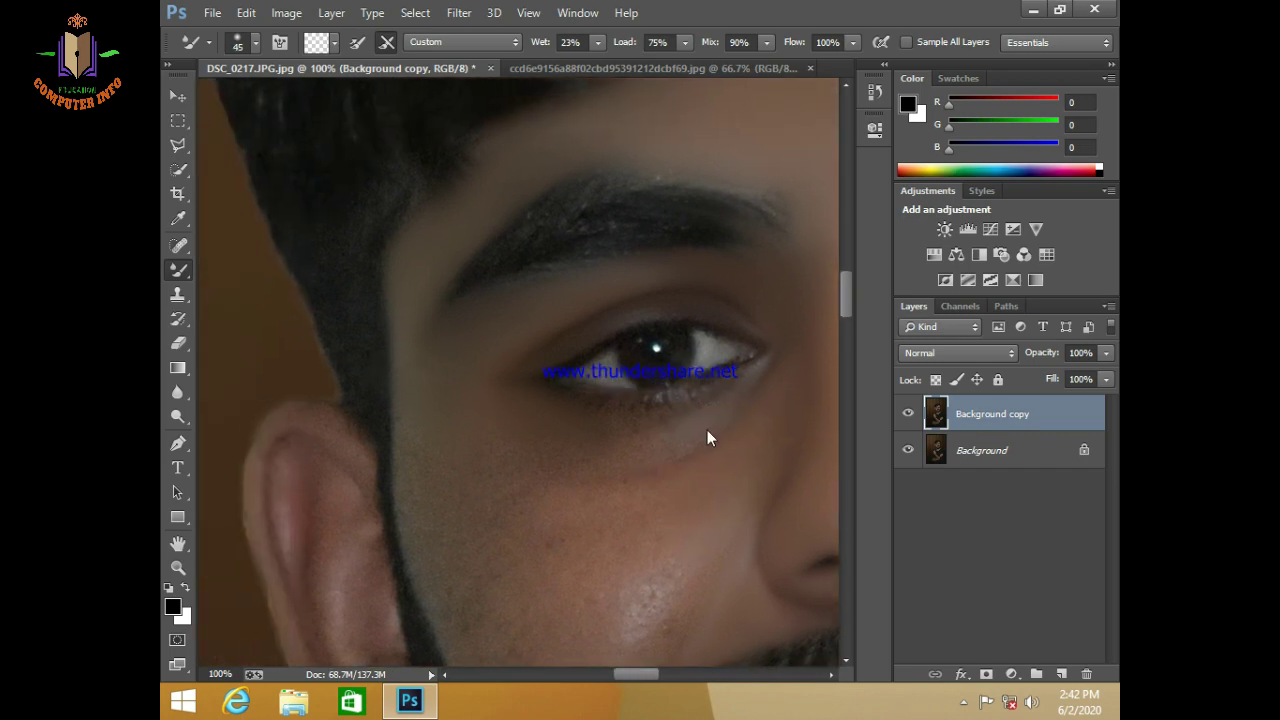
key("bracketleft")
key("bracketright")
key("bracketright")
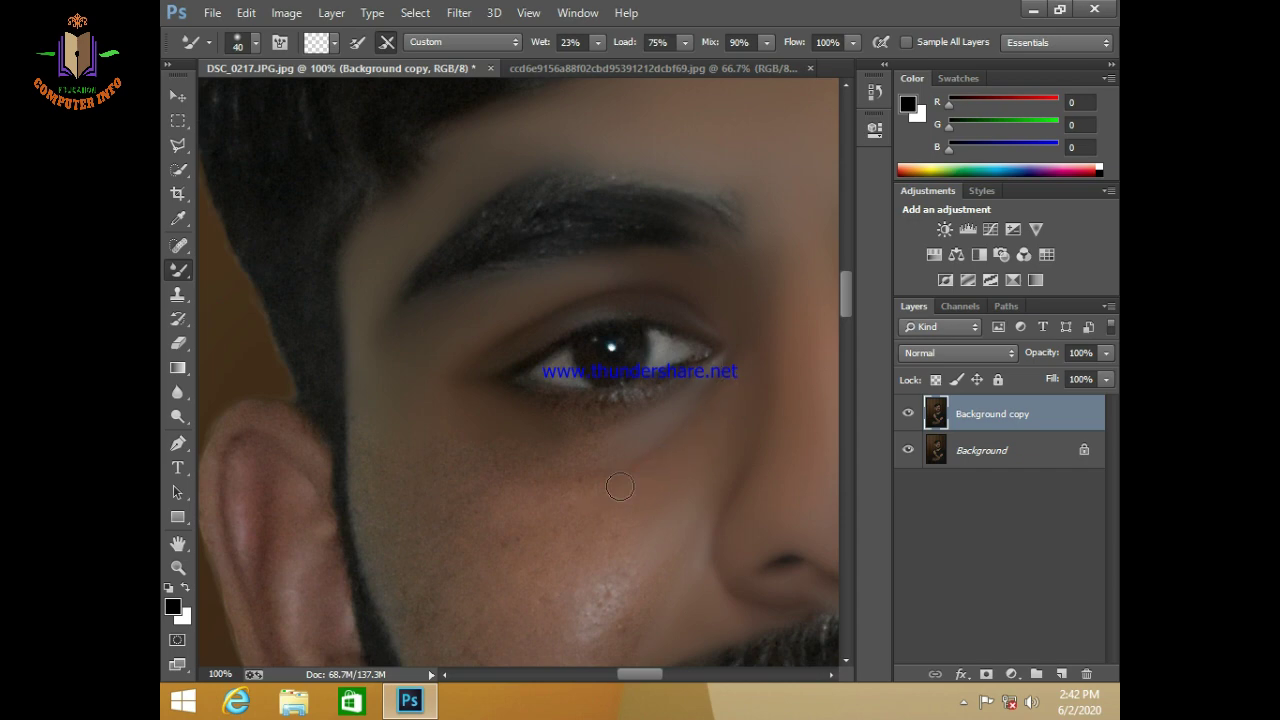
Step: Even out the upper cheek below the eye, ending with the brush at 70
mouse_move(724, 457)
left_mouse_down()
mouse_move(737, 363)
mouse_move(732, 416)
left_mouse_up()
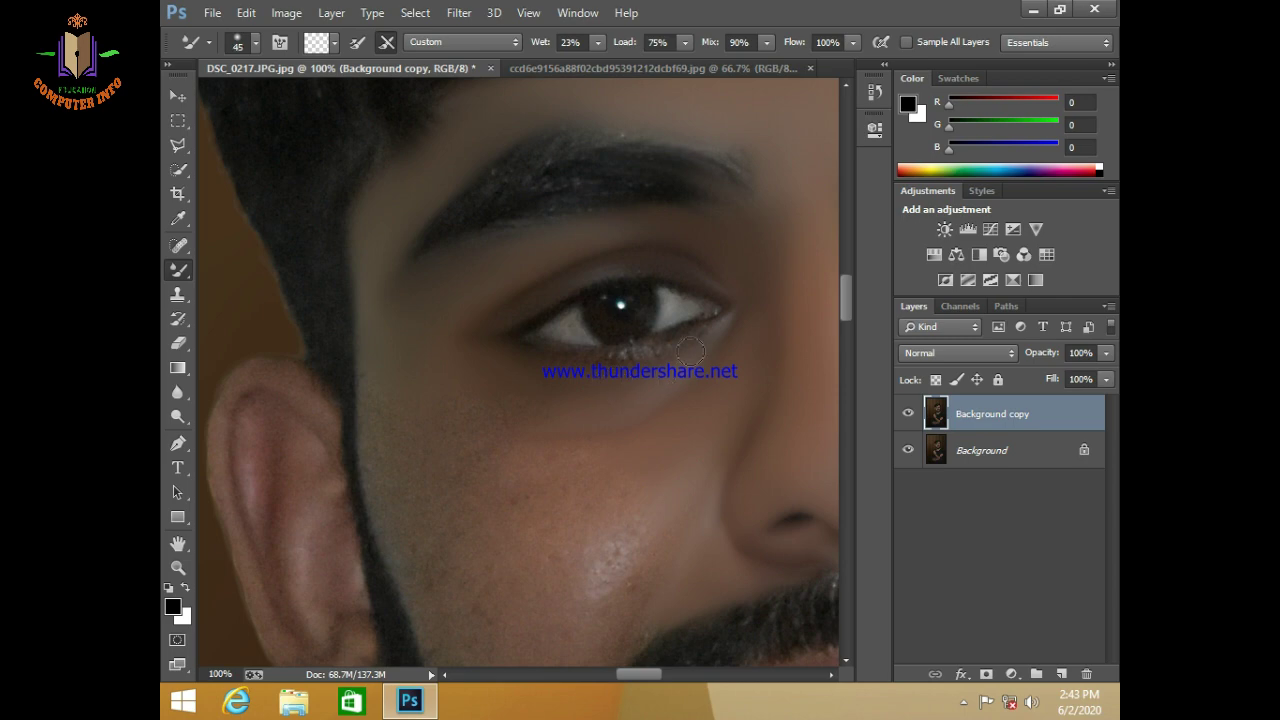
key("bracketleft")
key("bracketleft")
key("bracketleft")
key("bracketright")
key("bracketright")
key("bracketright")
key("bracketright")
key("bracketright")
key("bracketright")
key("bracketleft")
key("bracketright")
key("bracketleft")
key("bracketleft")
key("bracketleft")
key("bracketright")
mouse_move(514, 566)
left_mouse_down()
mouse_move(397, 486)
mouse_move(462, 533)
left_mouse_up()
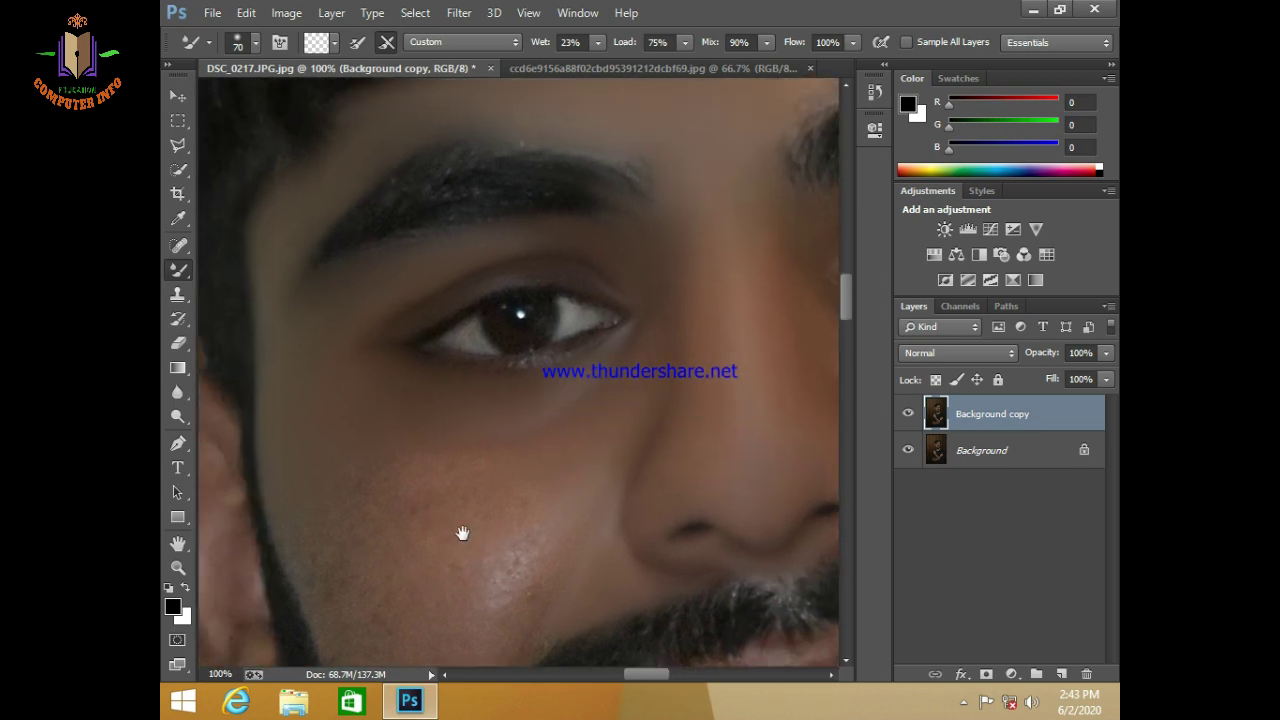
Step: Blend the cheek between the ear and beard with the Mixer Brush, resizing as needed
key("bracketleft")
key("bracketright")
left_click_drag(418, 432, 498, 454)
left_click_drag(470, 515, 533, 373)
key("bracketright")
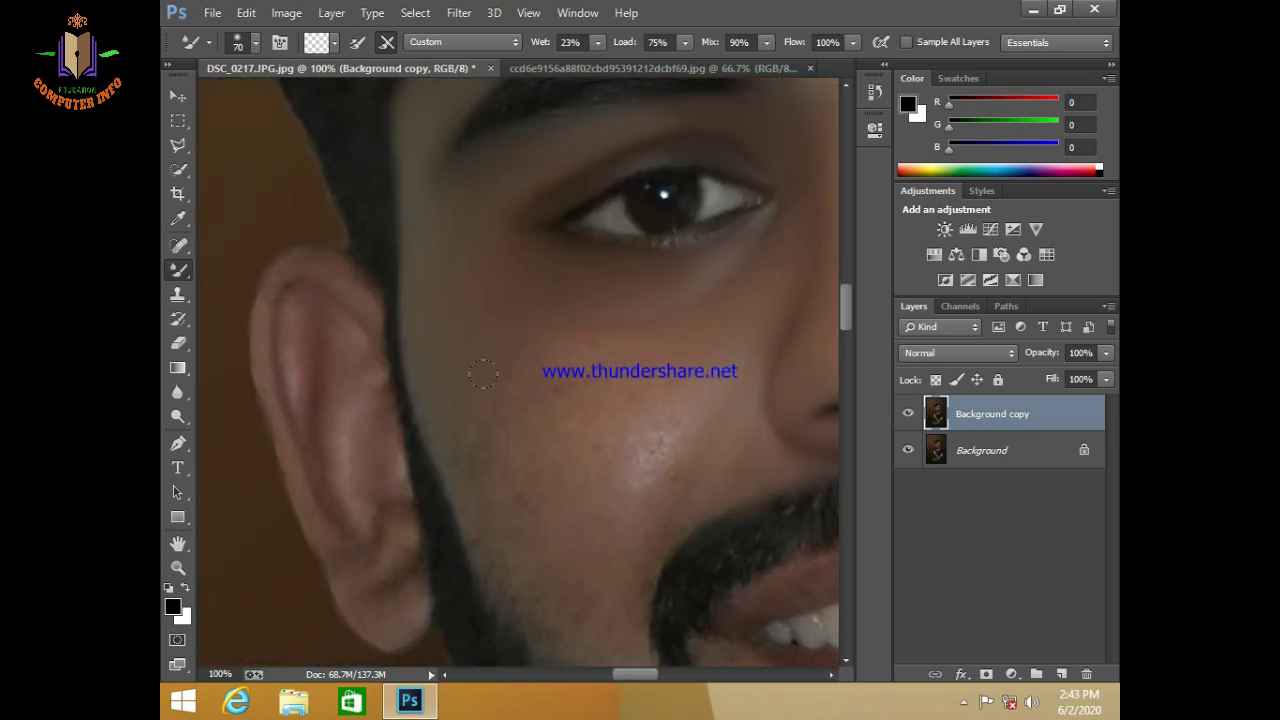
key("bracketleft")
scroll(502, 432, "down", 3)
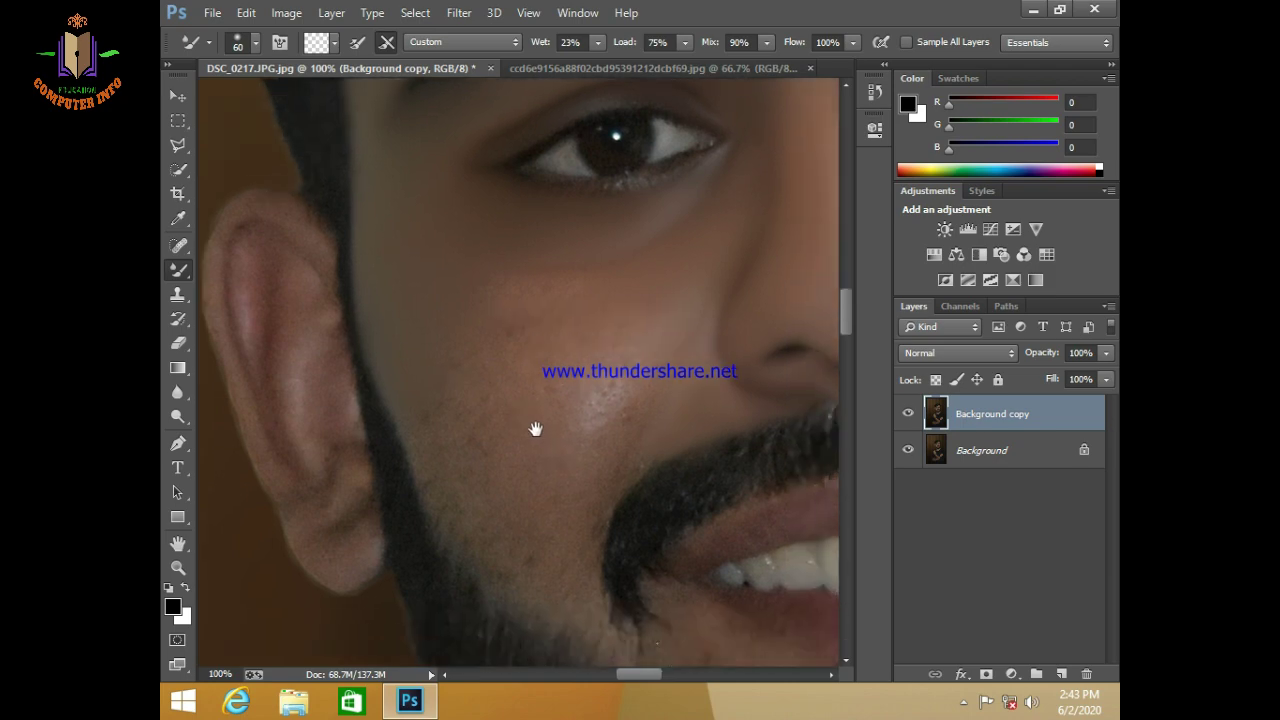
key("bracketright")
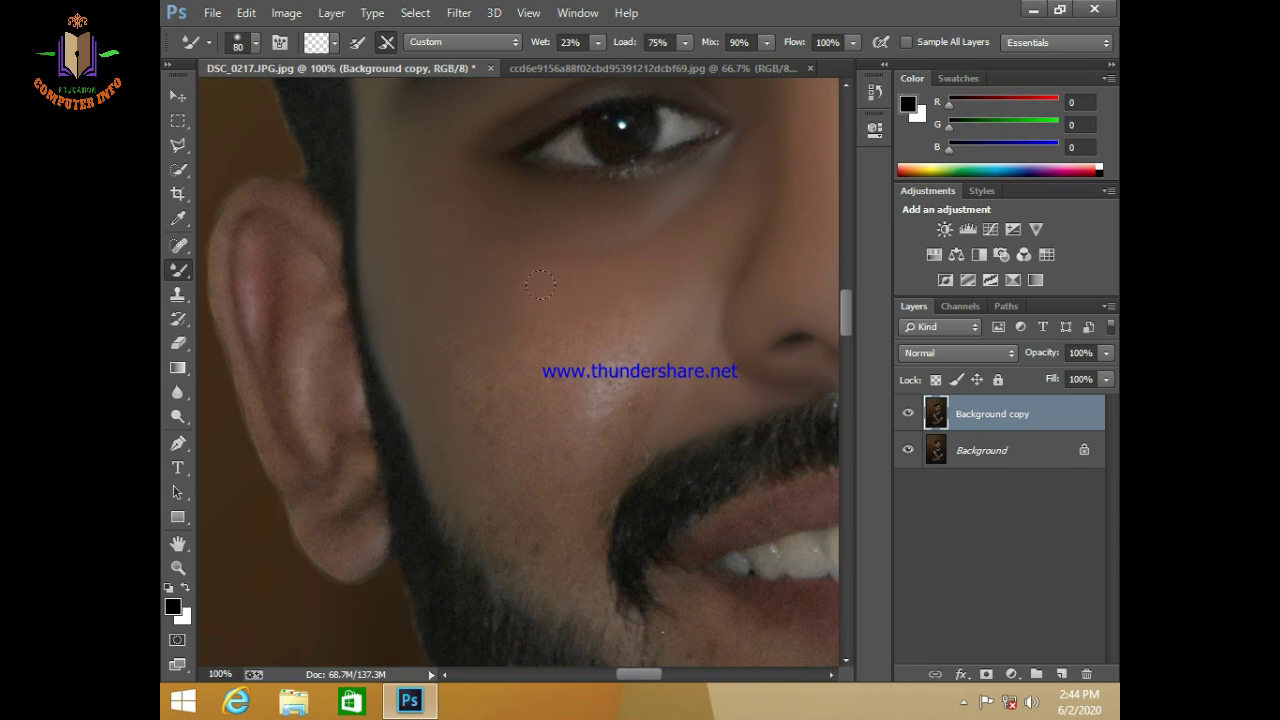
key("bracketleft")
key("bracketleft")
Step: Undo the last two cheek strokes with Edit > Step Backward twice
left_click(246, 12)
left_click(285, 49)
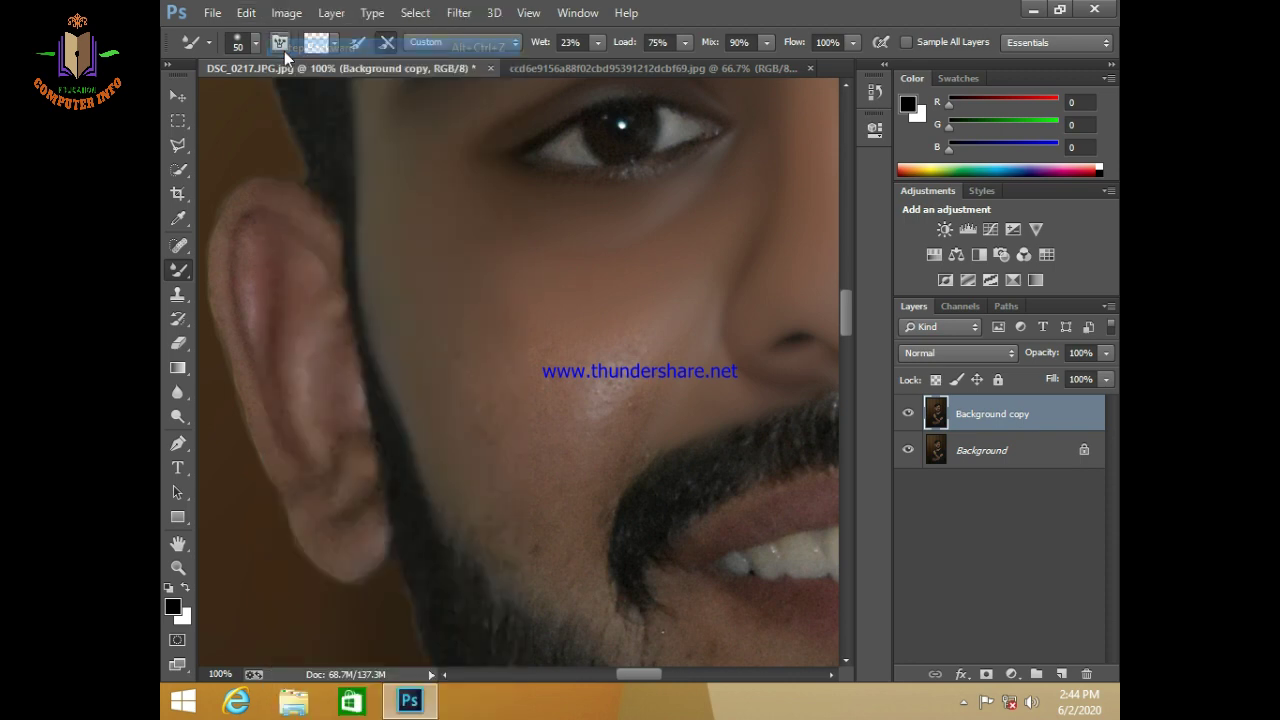
left_click(246, 12)
left_click(280, 47)
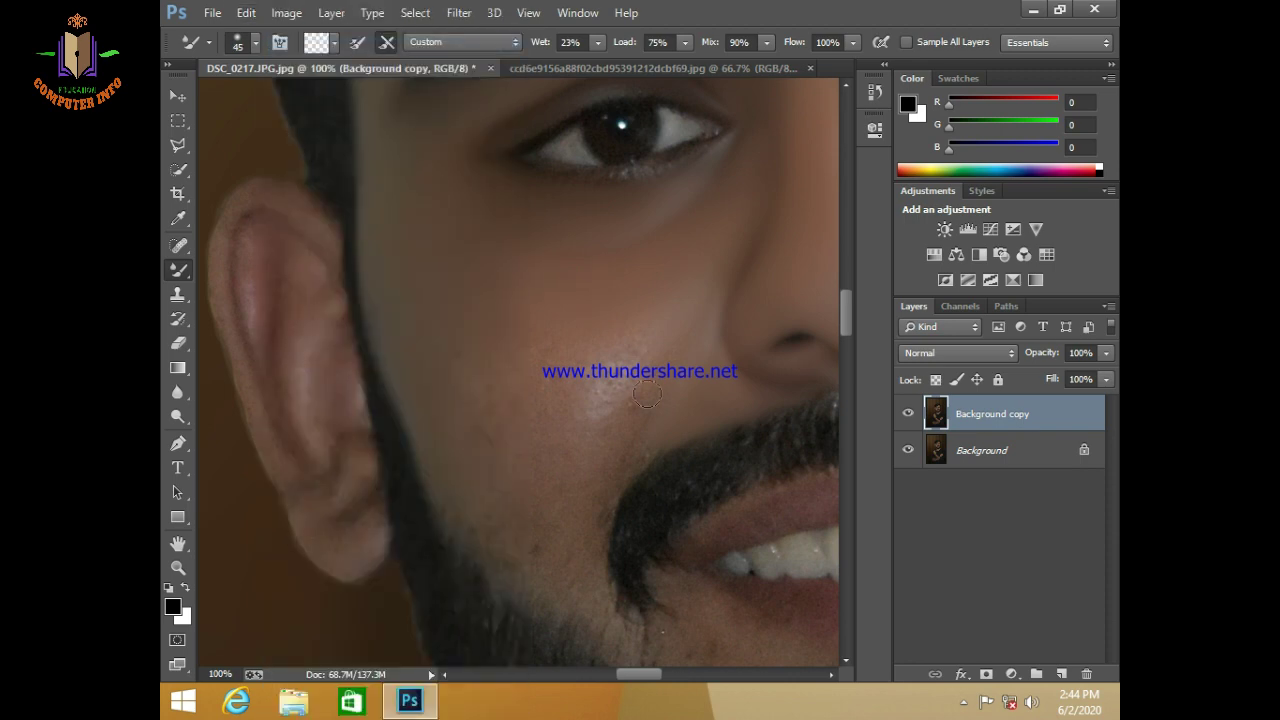
key("bracketright")
key("bracketright")
key("bracketright")
Step: Zoom out to 25% to check the whole face, then back to 100%
scroll(487, 361, "down", 2)
scroll(529, 374, "down", 2)
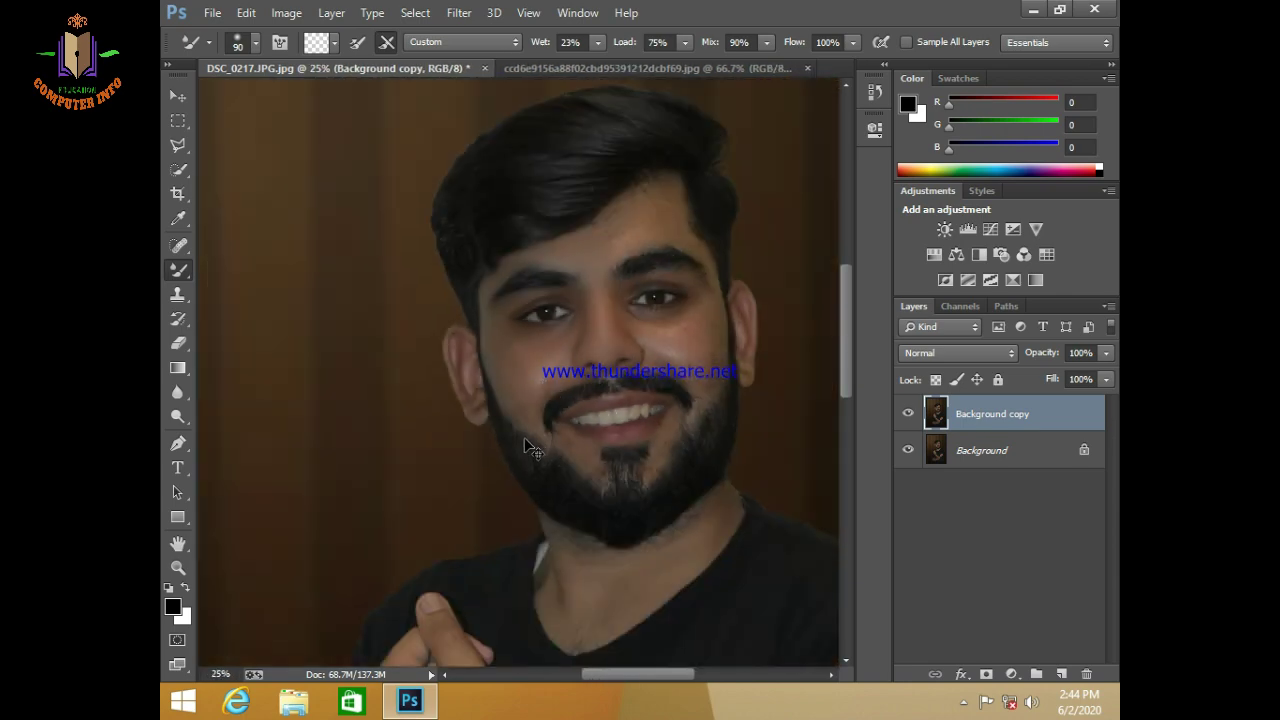
scroll(530, 447, "up", 1)
scroll(526, 443, "up", 2)
scroll(523, 403, "up", 1)
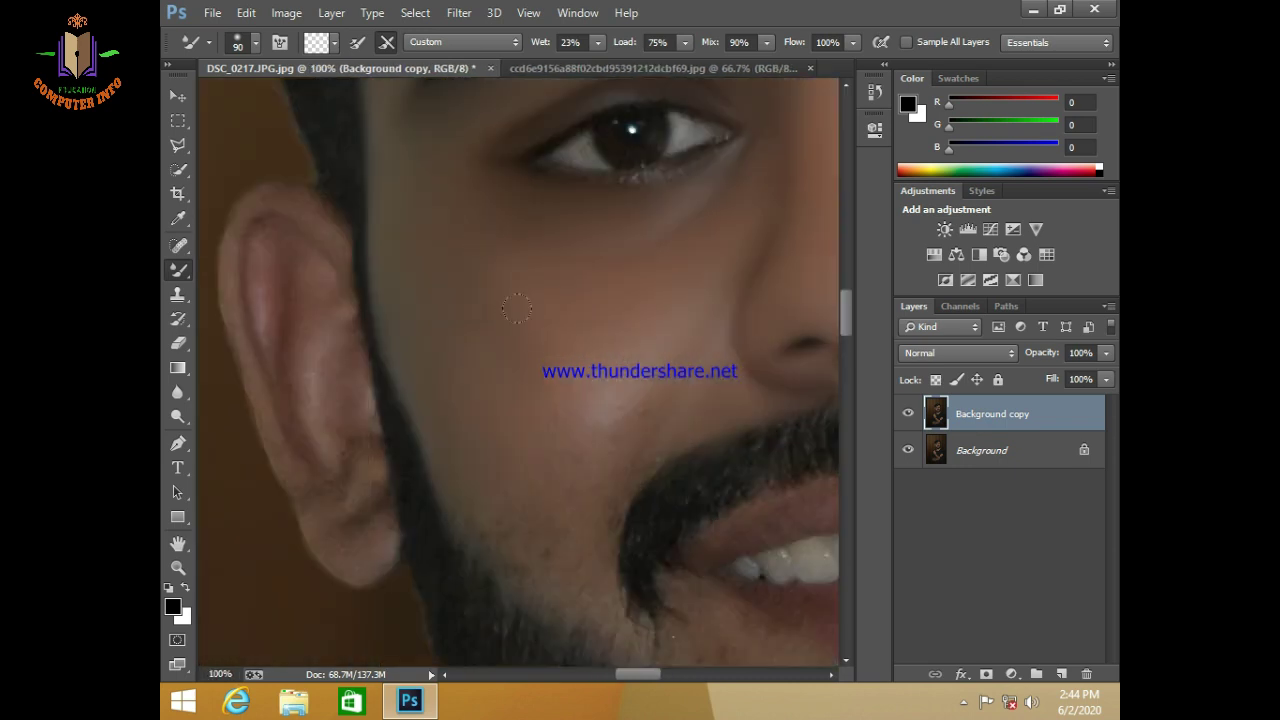
scroll(487, 411, "down", 1)
scroll(500, 329, "down", 1)
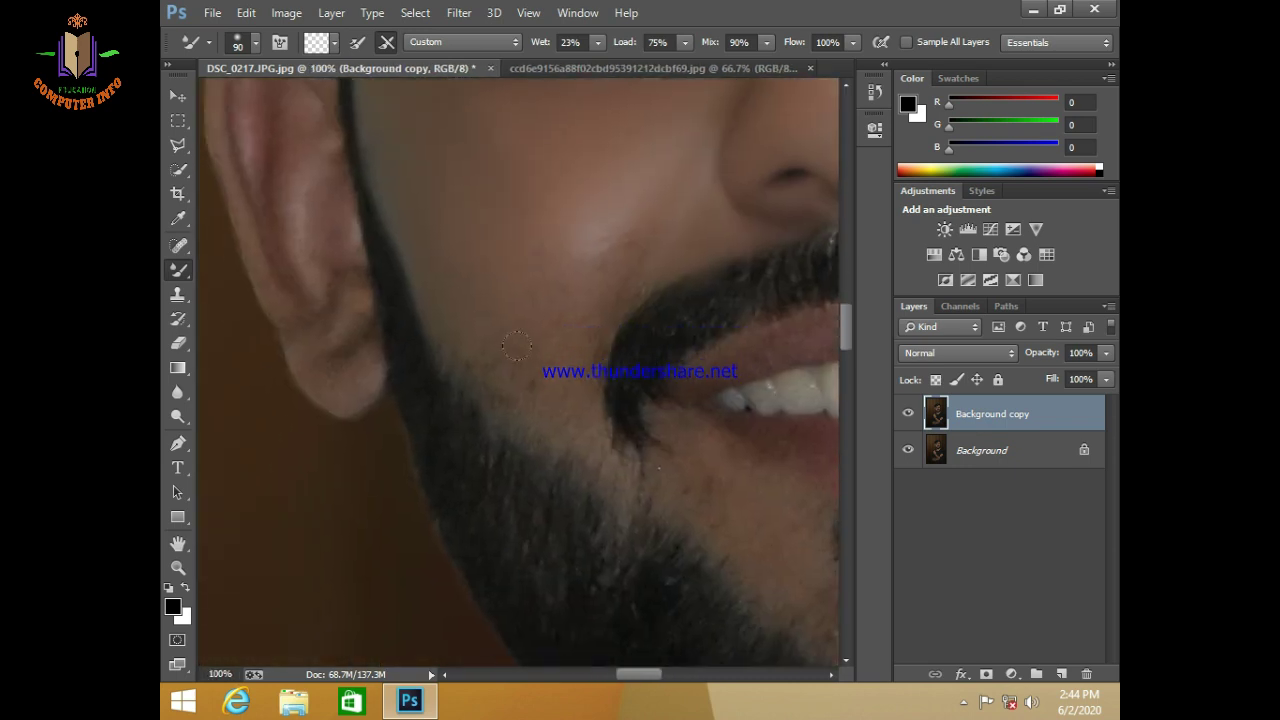
Step: Mixer-brush the lower cheek beside the moustache and above the beard line
key("bracketleft")
key("bracketleft")
key("bracketright")
key("bracketleft")
key("bracketleft")
key("bracketleft")
key("bracketright")
key("bracketright")
key("bracketleft")
key("bracketright")
key("bracketright")
key("bracketright")
key("bracketright")
left_click_drag(536, 279, 591, 419)
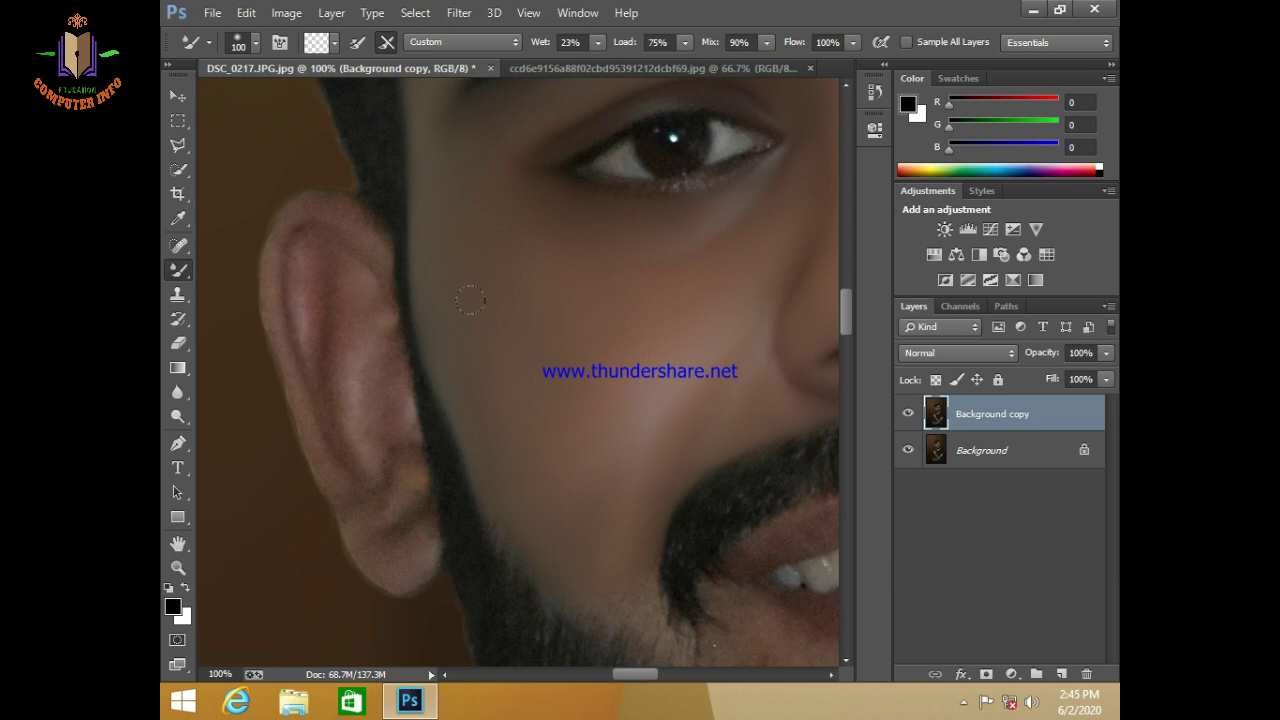
Step: Blend the skin along the beard edge beside the mouth with a slightly smaller brush
scroll(564, 284, "up", 3)
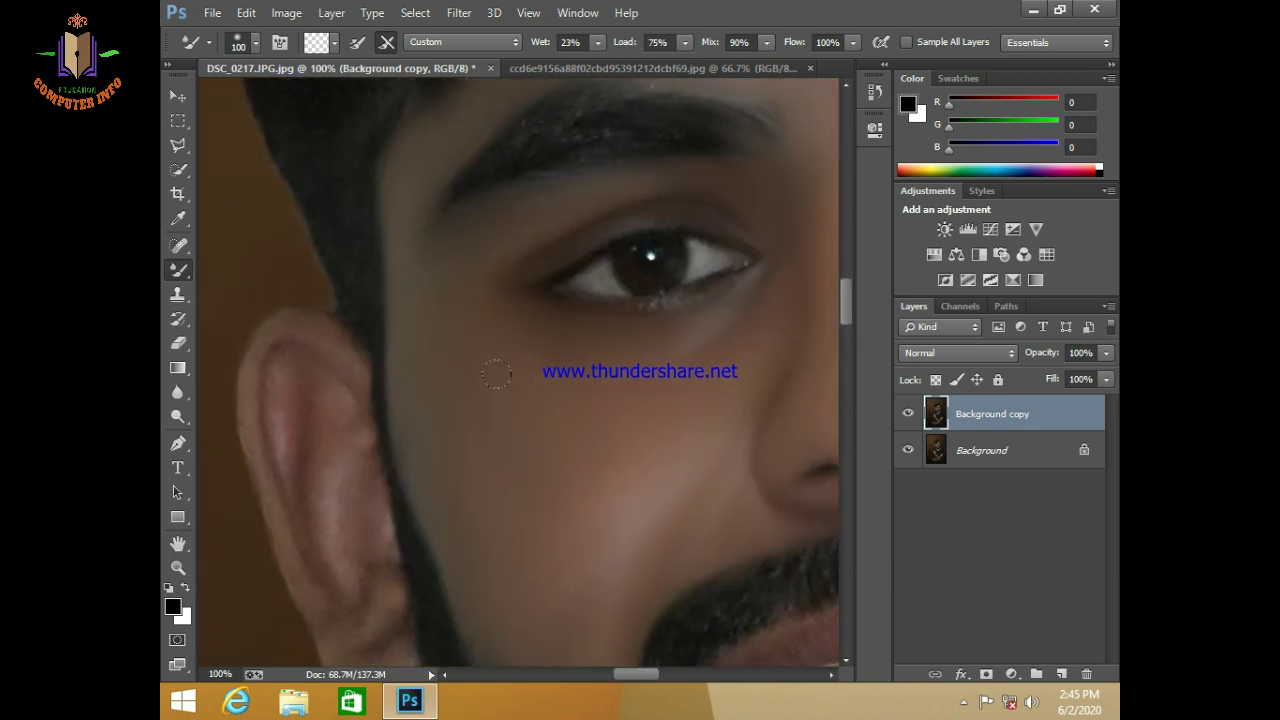
left_click_drag(563, 646, 473, 326)
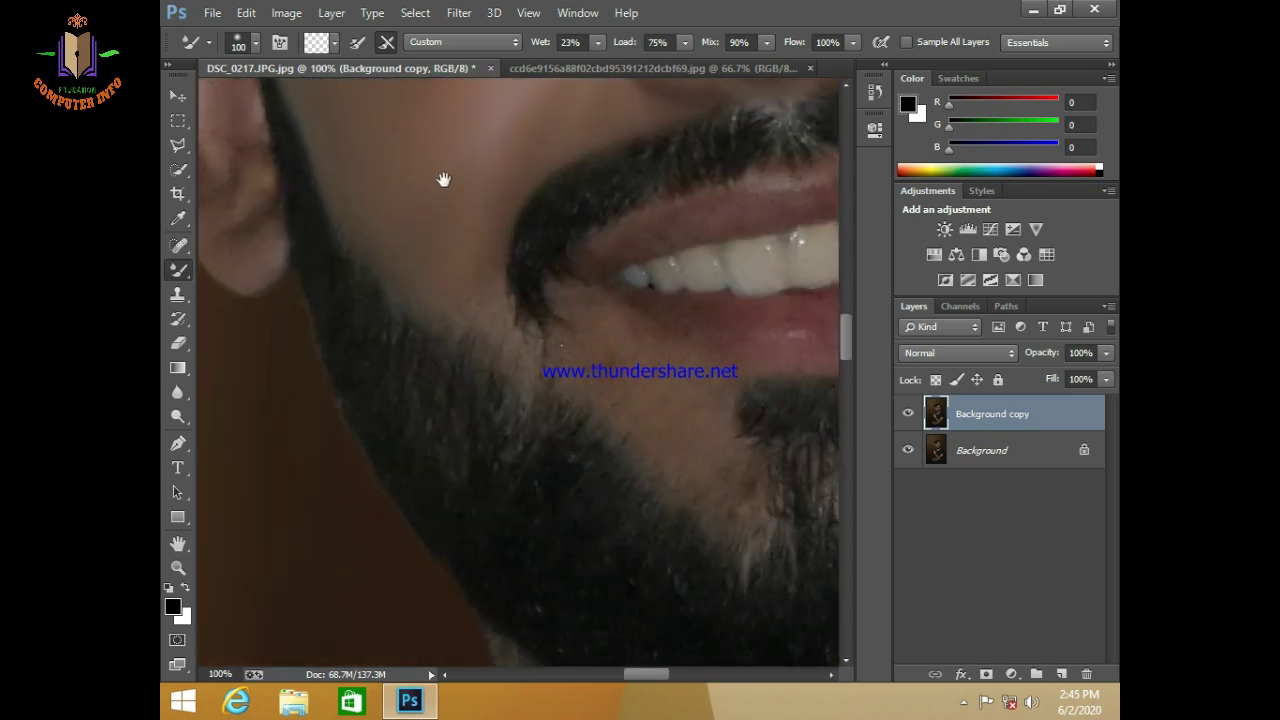
key("[")
key("[")
left_click_drag(506, 347, 499, 248)
key("bracketleft")
key("bracketright")
key("bracketright")
key("bracketright")
key("bracketright")
key("bracketright")
Step: Smooth the cheek skin beside the ear and eye with a reduced brush
left_click_drag(429, 229, 452, 396)
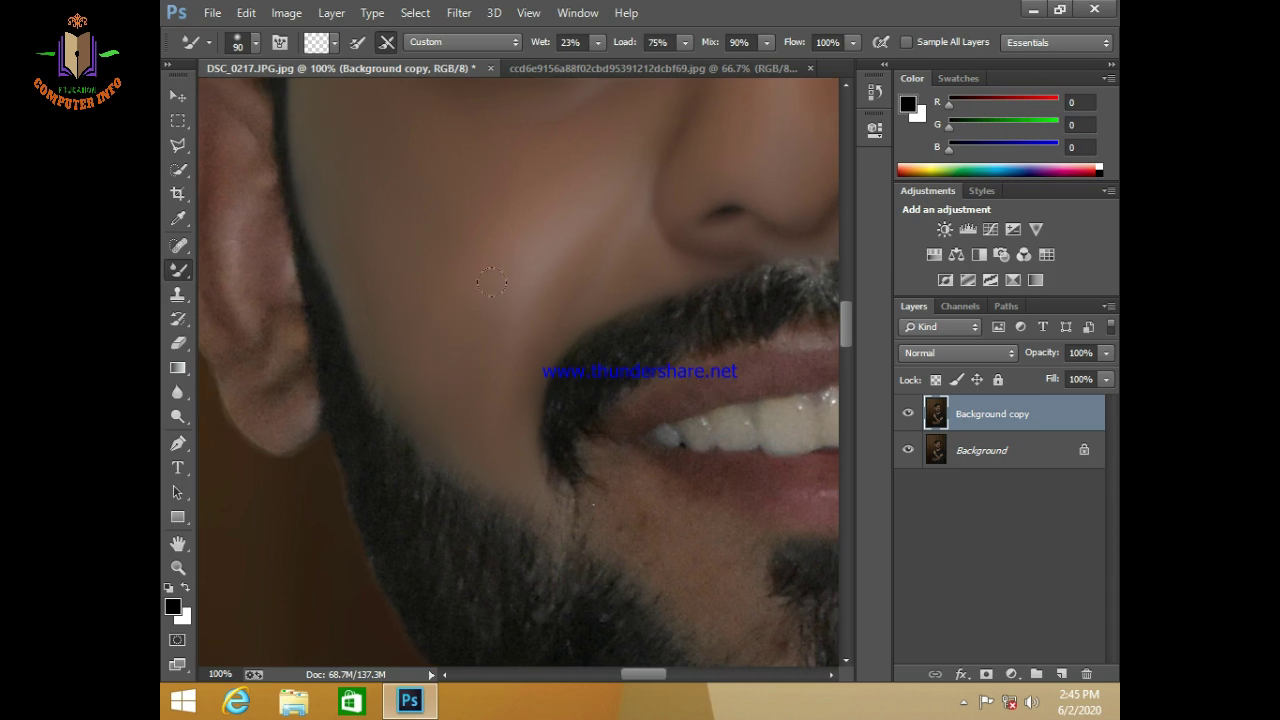
left_click_drag(583, 423, 718, 463)
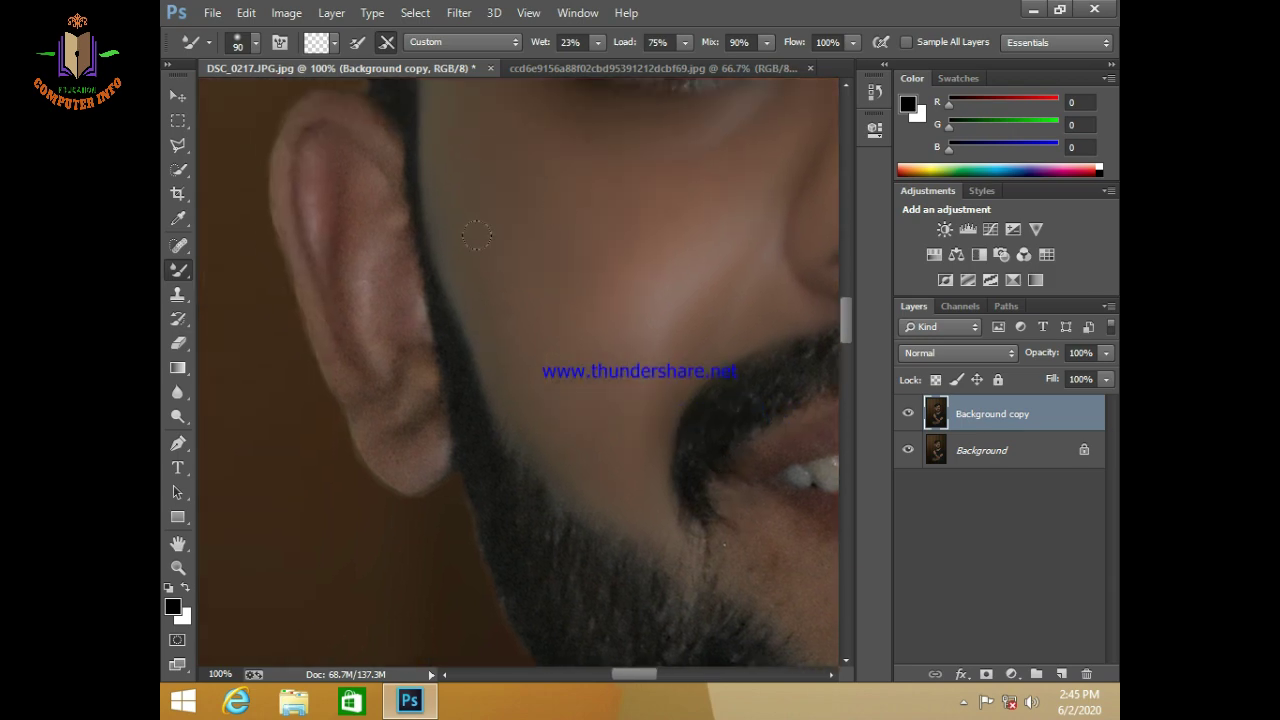
scroll(565, 498, "up", 3)
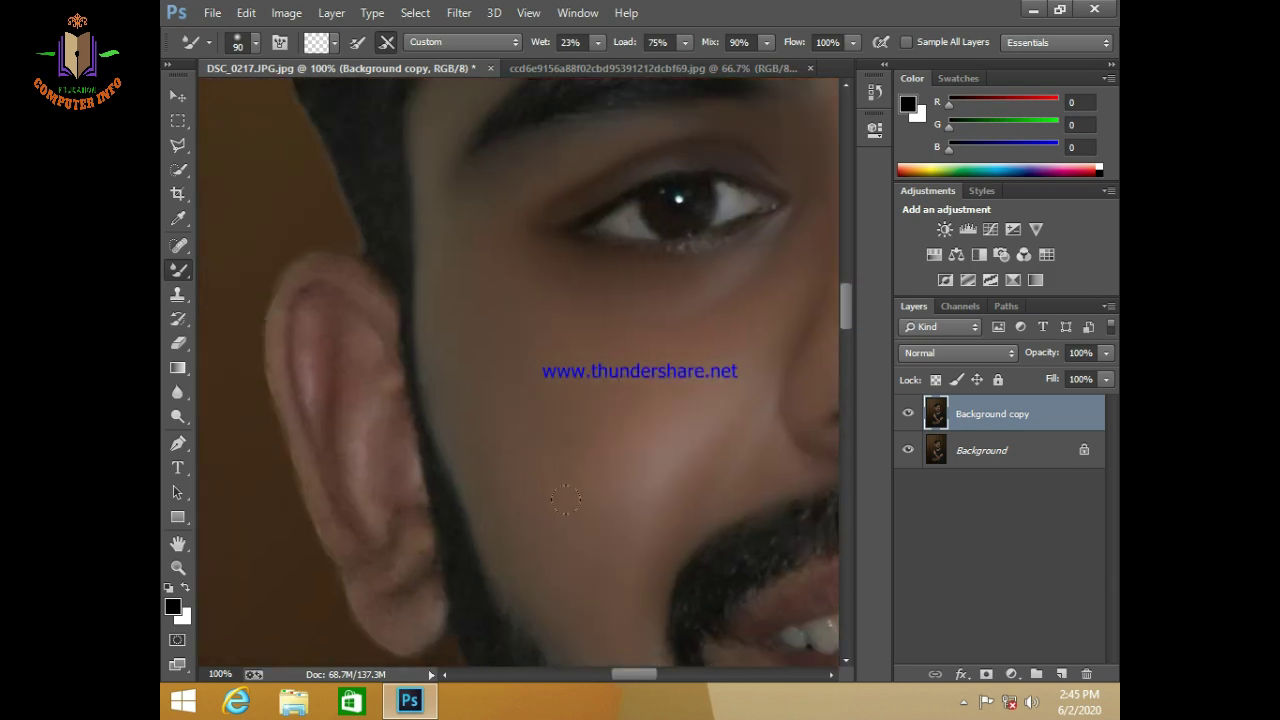
scroll(534, 489, "up", 2)
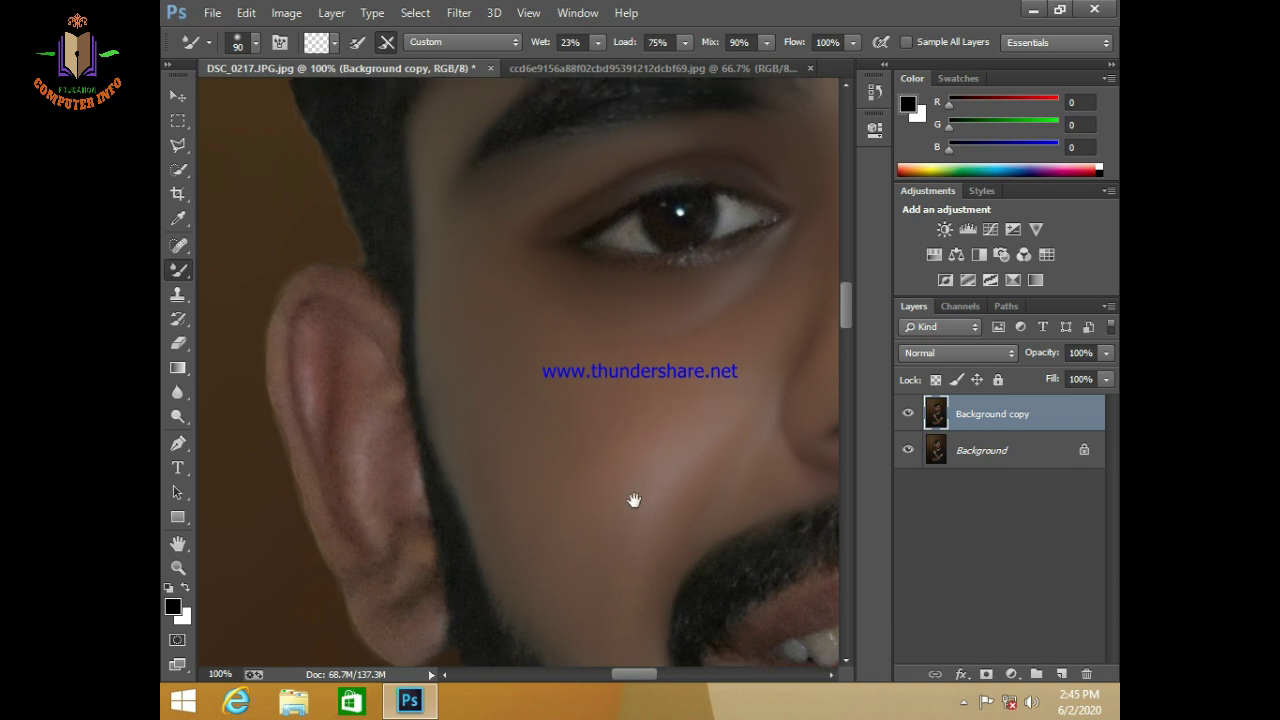
left_click_drag(634, 500, 514, 537)
key("bracketleft")
key("bracketleft")
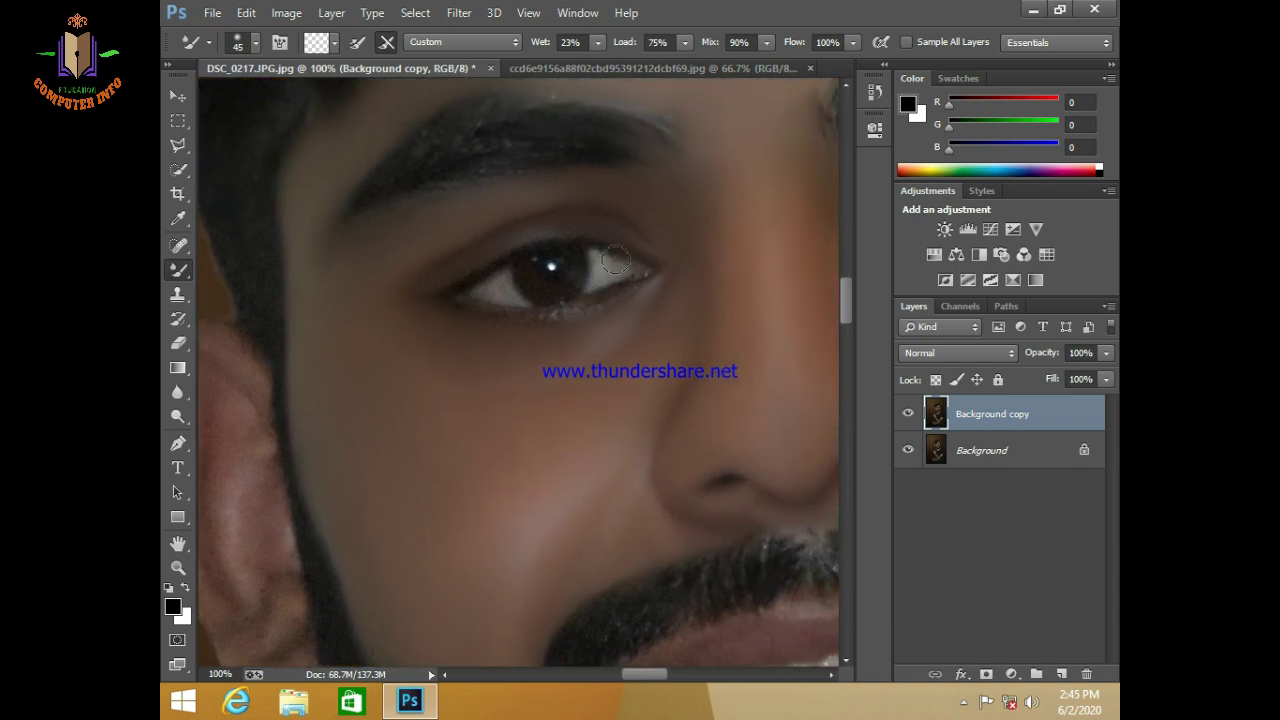
key("bracketleft")
key("bracketleft")
key("bracketleft")
left_click_drag(595, 272, 625, 270)
Step: Smooth the skin at the beard edge of the mouth corner
mouse_move(638, 492)
left_mouse_down()
mouse_move(623, 133)
mouse_move(683, 139)
left_mouse_up()
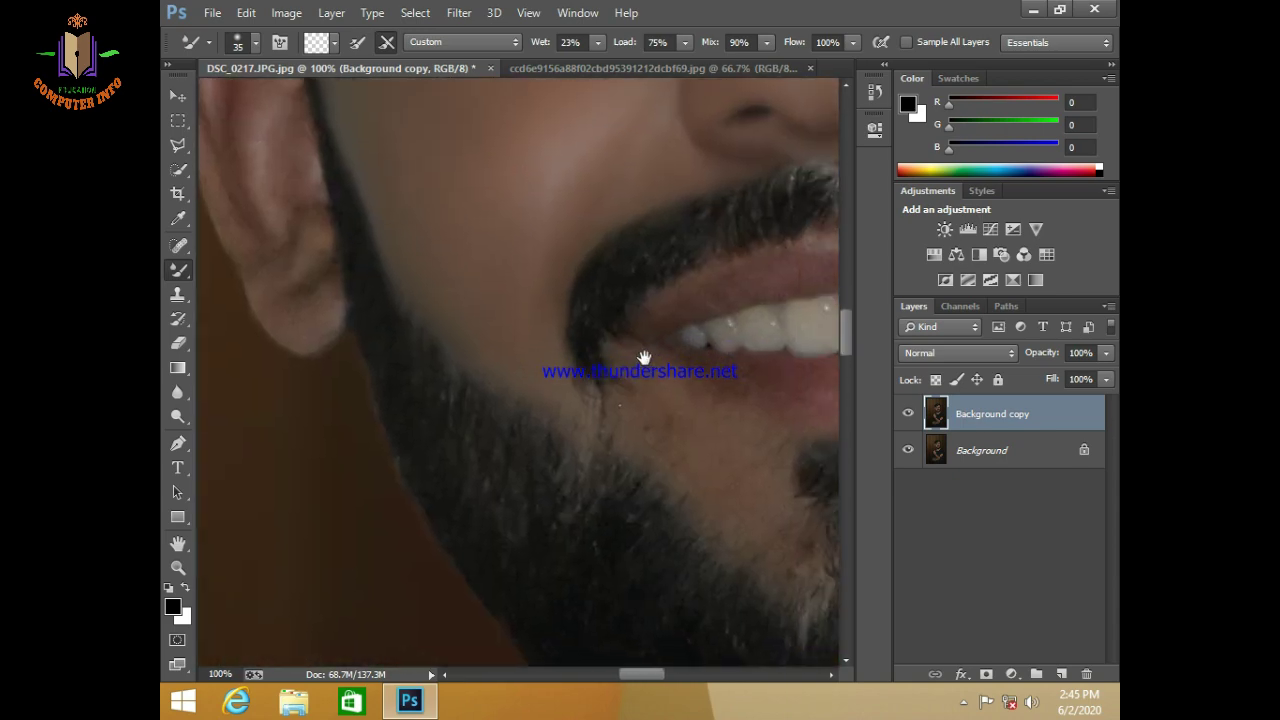
key("bracketright")
key("bracketright")
key("bracketright")
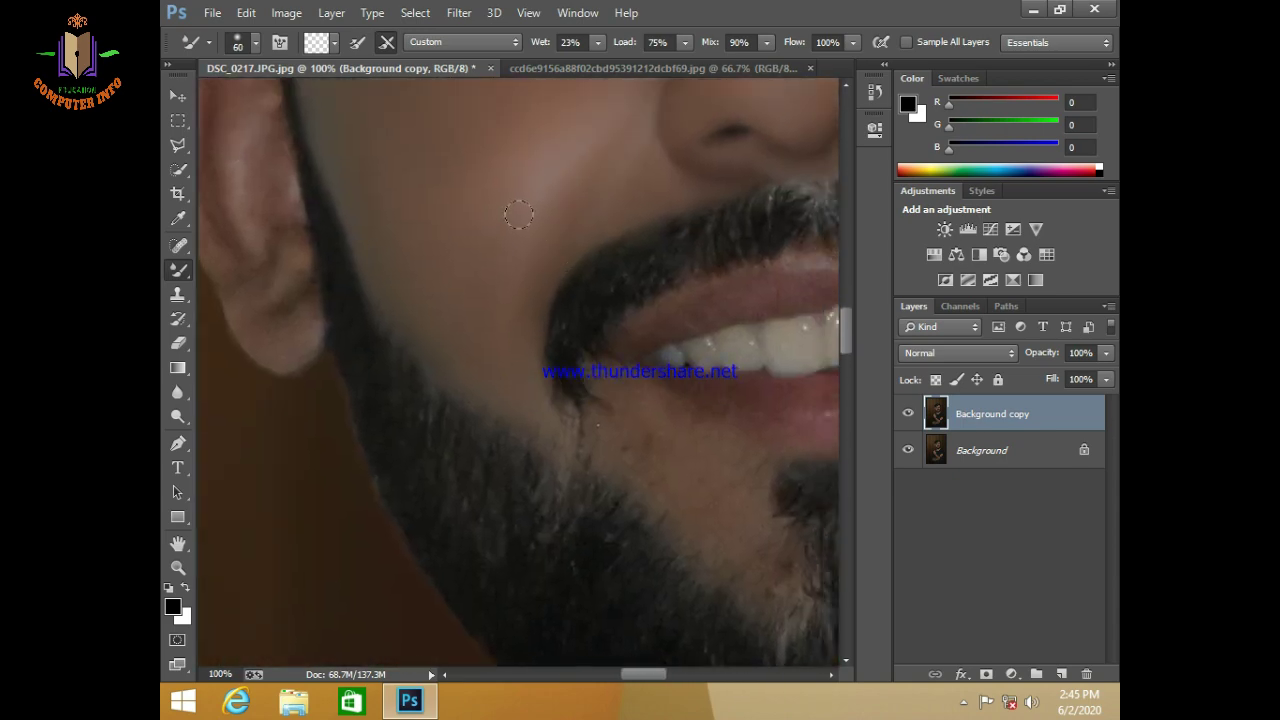
key("bracketright")
key("bracketright")
key("bracketright")
key("bracketright")
left_click_drag(549, 346, 445, 385)
key("bracketleft")
key("bracketleft")
key("bracketleft")
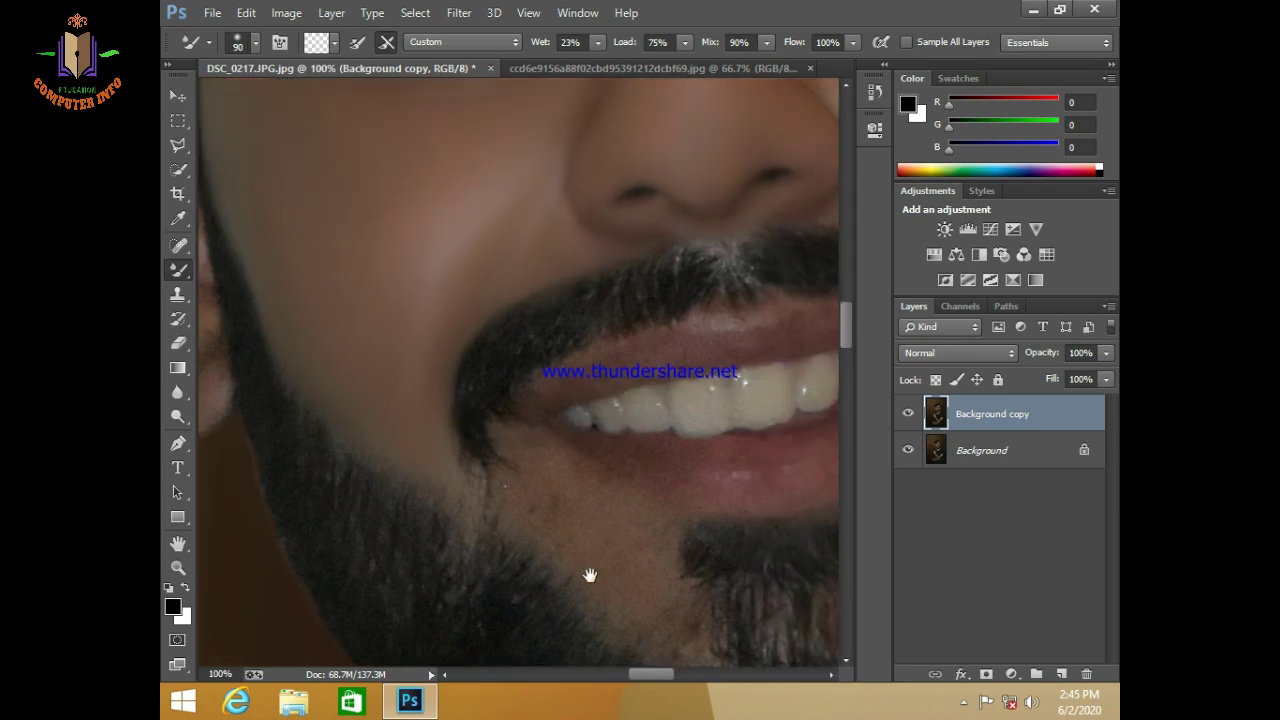
left_click_drag(586, 574, 579, 385)
key("bracketleft")
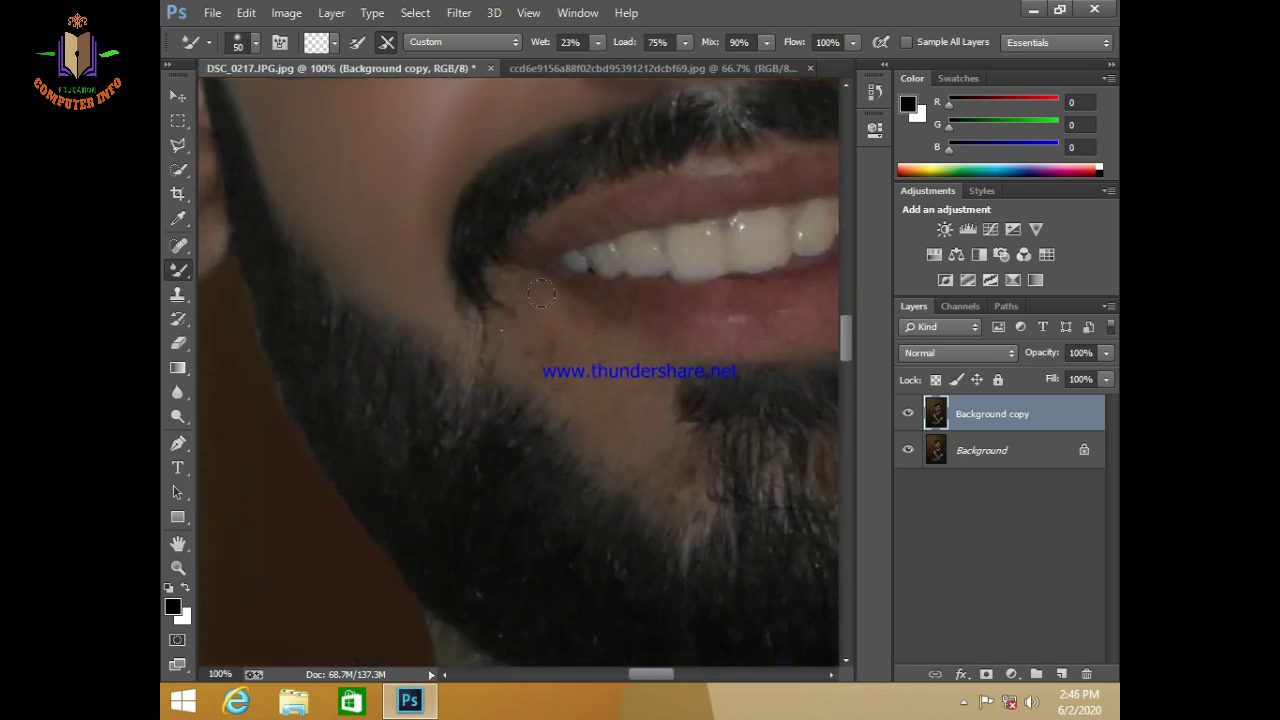
left_click_drag(502, 287, 506, 292)
Step: Blend the remaining mouth-corner skin with a resized brush
key("bracketright")
key("bracketleft")
key("bracketleft")
left_click_drag(458, 300, 473, 346)
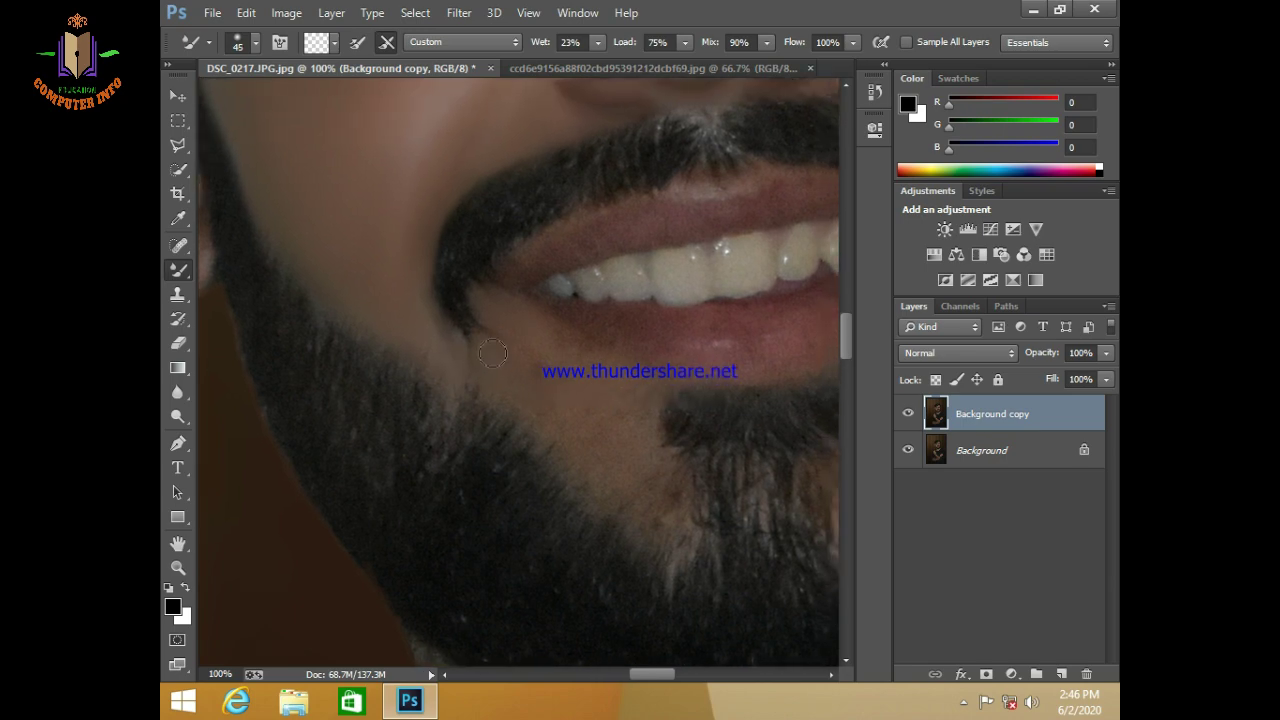
key("bracketright")
key("bracketright")
Step: Adjust the Mixer Brush through the canvas right-click menu and size it for the chin
left_click(963, 703)
right_click(965, 705)
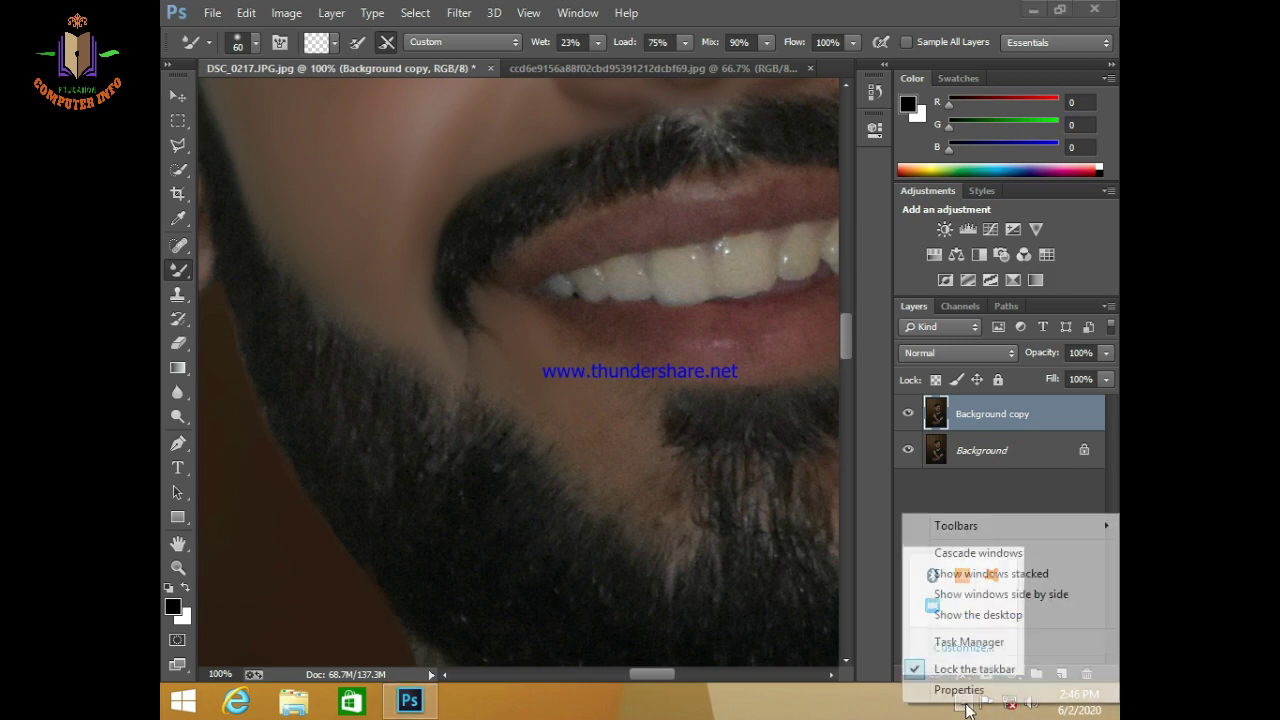
left_click(724, 550)
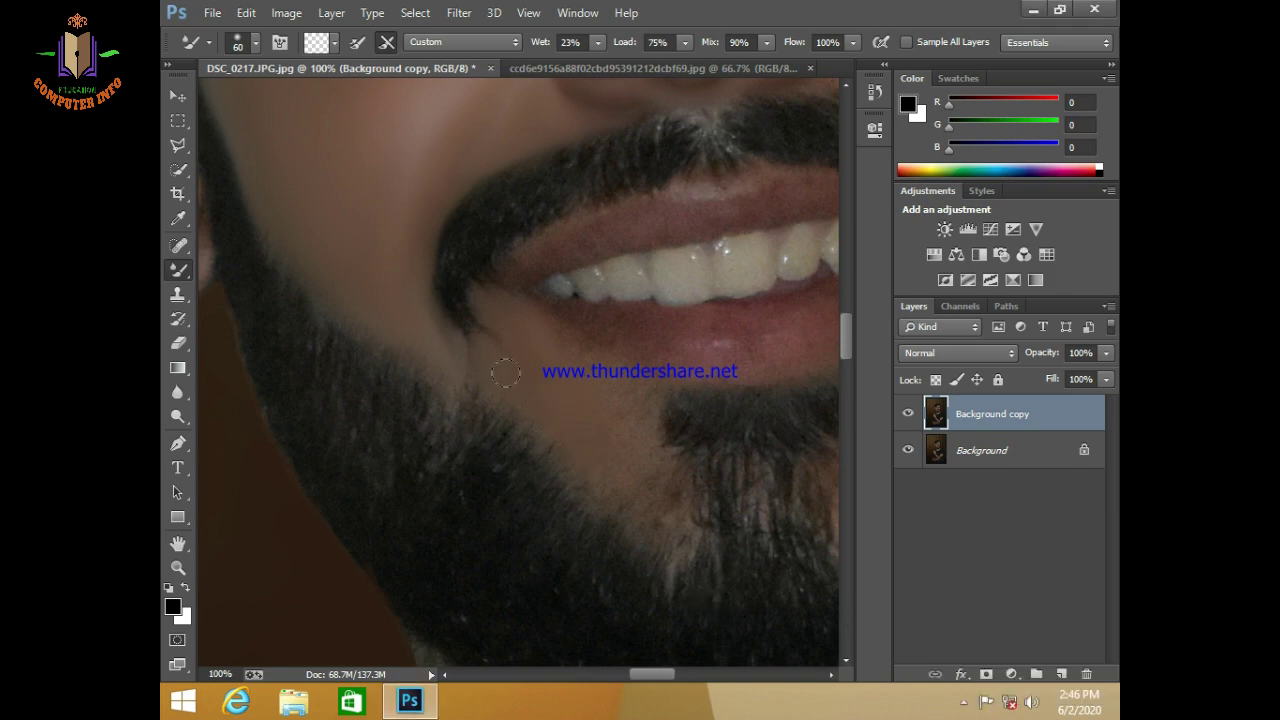
key("bracketright")
key("bracketleft")
key("bracketright")
key("bracketright")
key("bracketleft")
key("bracketright")
key("bracketright")
Step: Blend the bare chin skin below the lip into the beard with progressively larger strokes
left_click_drag(660, 492, 664, 550)
key("bracketright")
key("bracketright")
left_click_drag(644, 474, 618, 487)
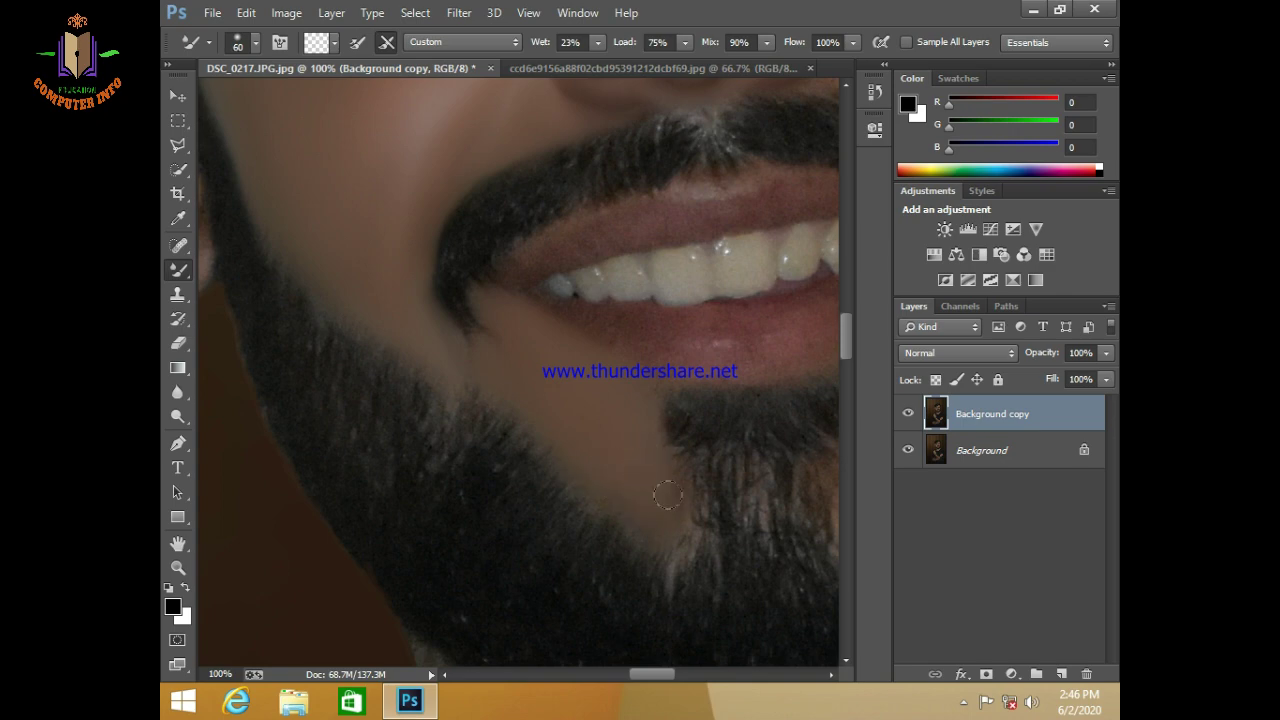
key("bracketright")
left_click_drag(580, 380, 541, 397)
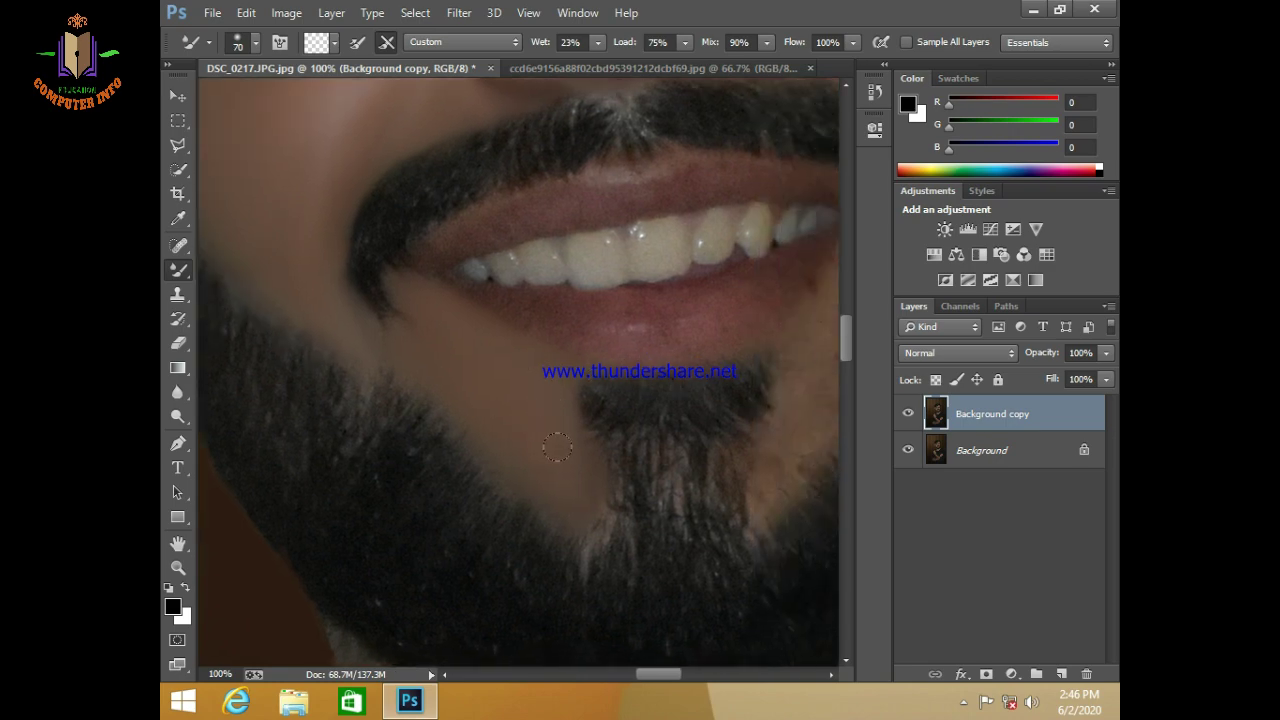
mouse_move(557, 447)
left_mouse_down()
mouse_move(551, 400)
mouse_move(591, 400)
left_mouse_up()
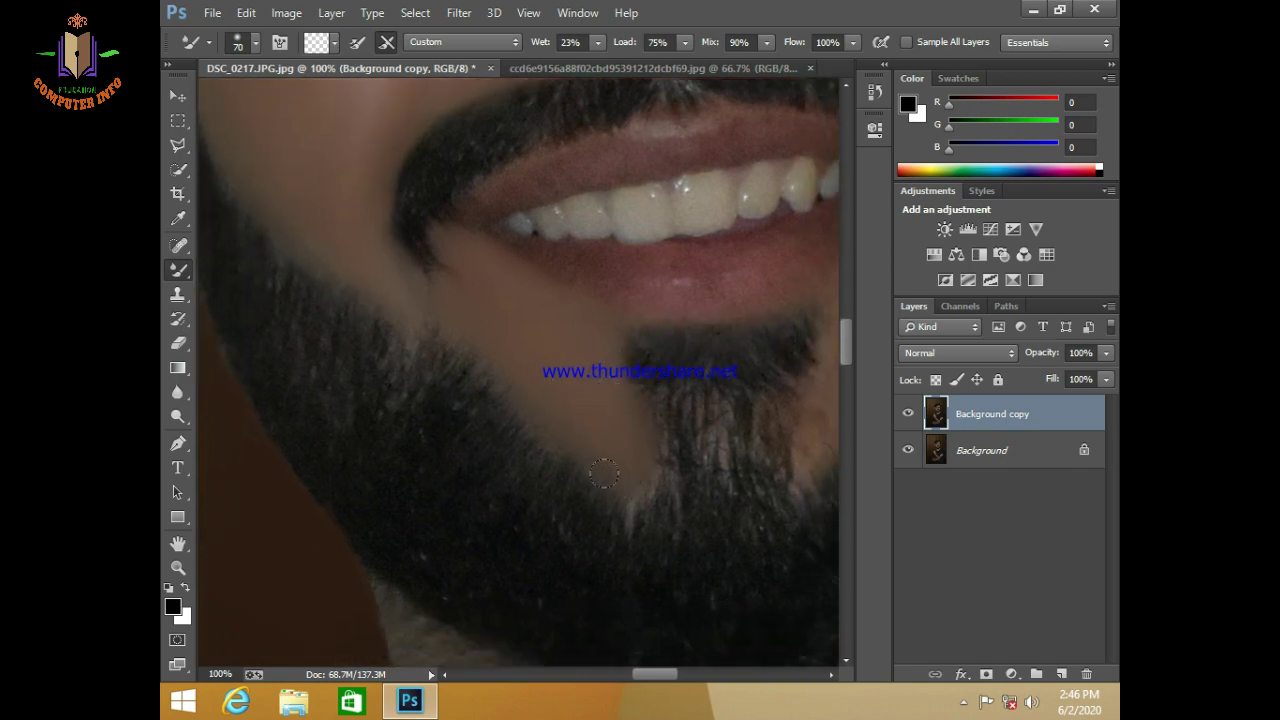
key("bracketright")
key("bracketleft")
key("bracketleft")
left_click(963, 702)
right_click(930, 607)
left_click(950, 574)
Step: Smooth away the stray hairs on the chin skin
left_click_drag(561, 361, 443, 417)
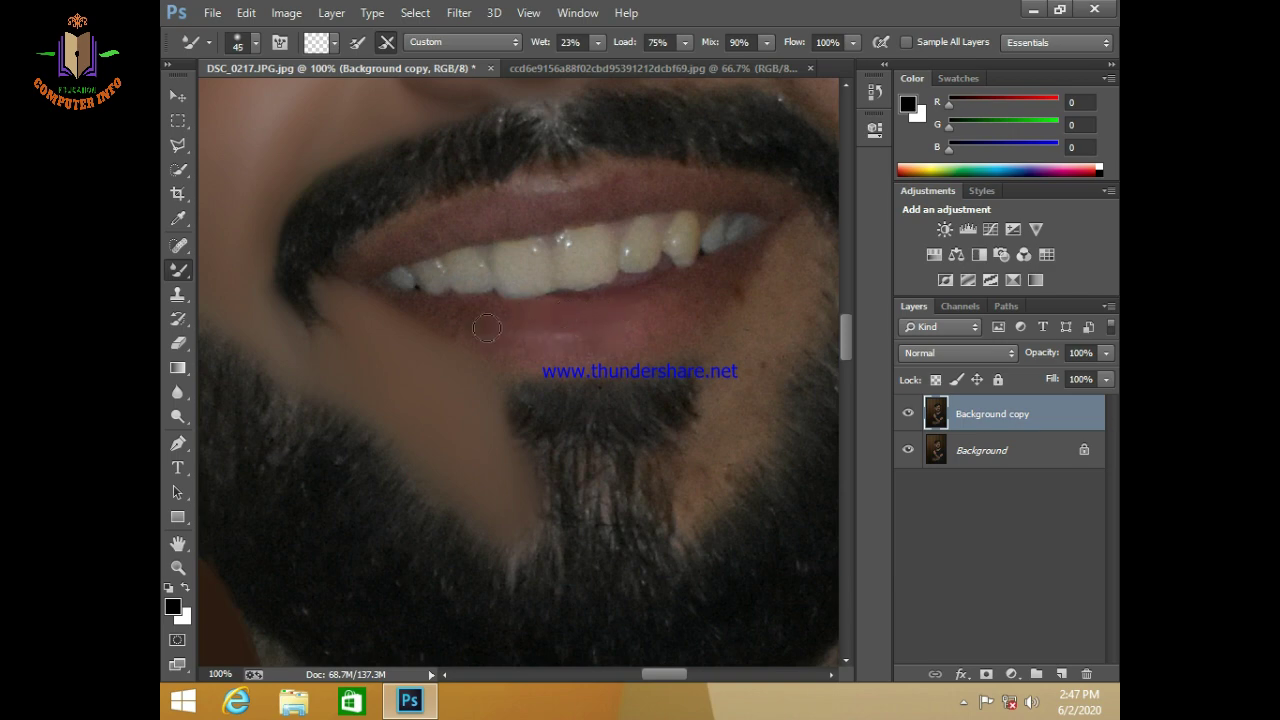
key("bracketleft")
key("bracketright")
left_click_drag(805, 300, 660, 350)
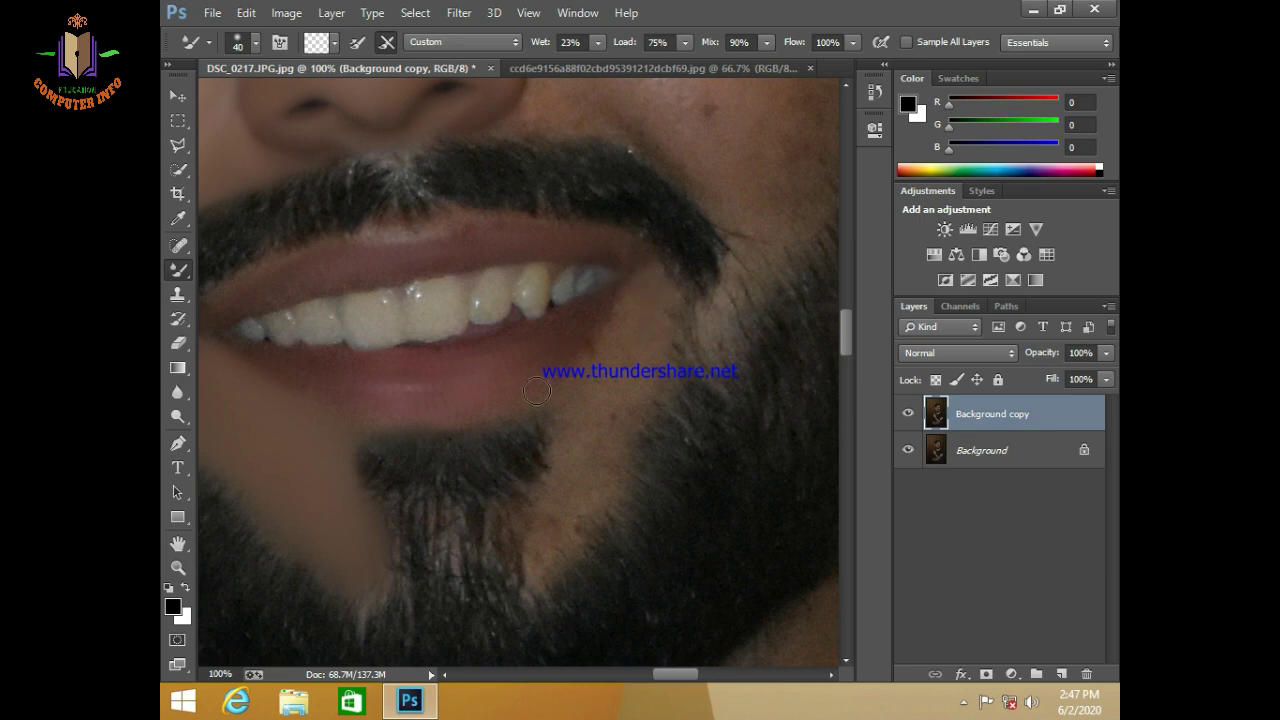
key("bracketleft")
key("bracketright")
left_click_drag(533, 557, 566, 486)
key("bracketright")
Step: Soften the chin beard edge and lighten the greyish side teeth
left_click_drag(562, 453, 553, 431)
key("bracketleft")
key("bracketleft")
key("bracketleft")
key("bracketleft")
key("bracketleft")
key("bracketleft")
left_click_drag(567, 285, 602, 285)
key("bracketright")
scroll(489, 463, "down", 3)
key("bracketright")
key("bracketright")
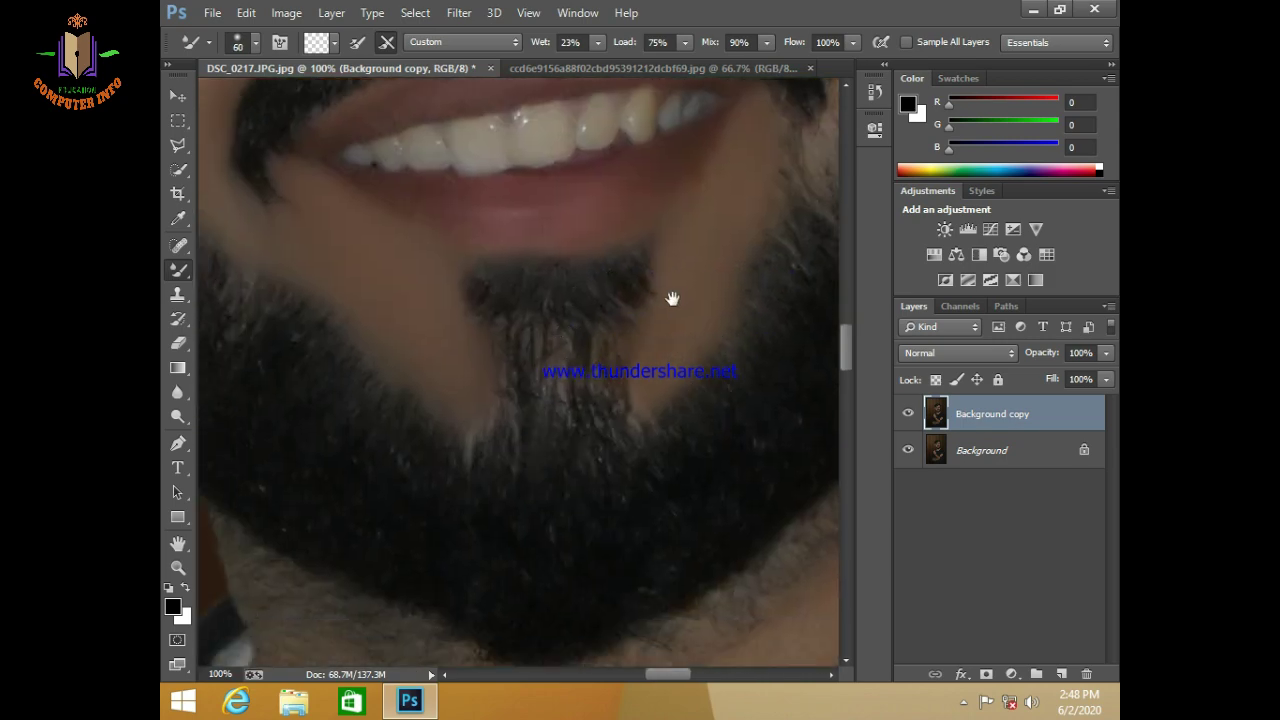
Step: Work the brush over the skin around the nose, eyebrows and forehead
mouse_move(669, 294)
left_mouse_down()
mouse_move(491, 451)
mouse_move(686, 663)
mouse_move(655, 655)
left_mouse_up()
key("bracketleft")
key("bracketleft")
key("bracketleft")
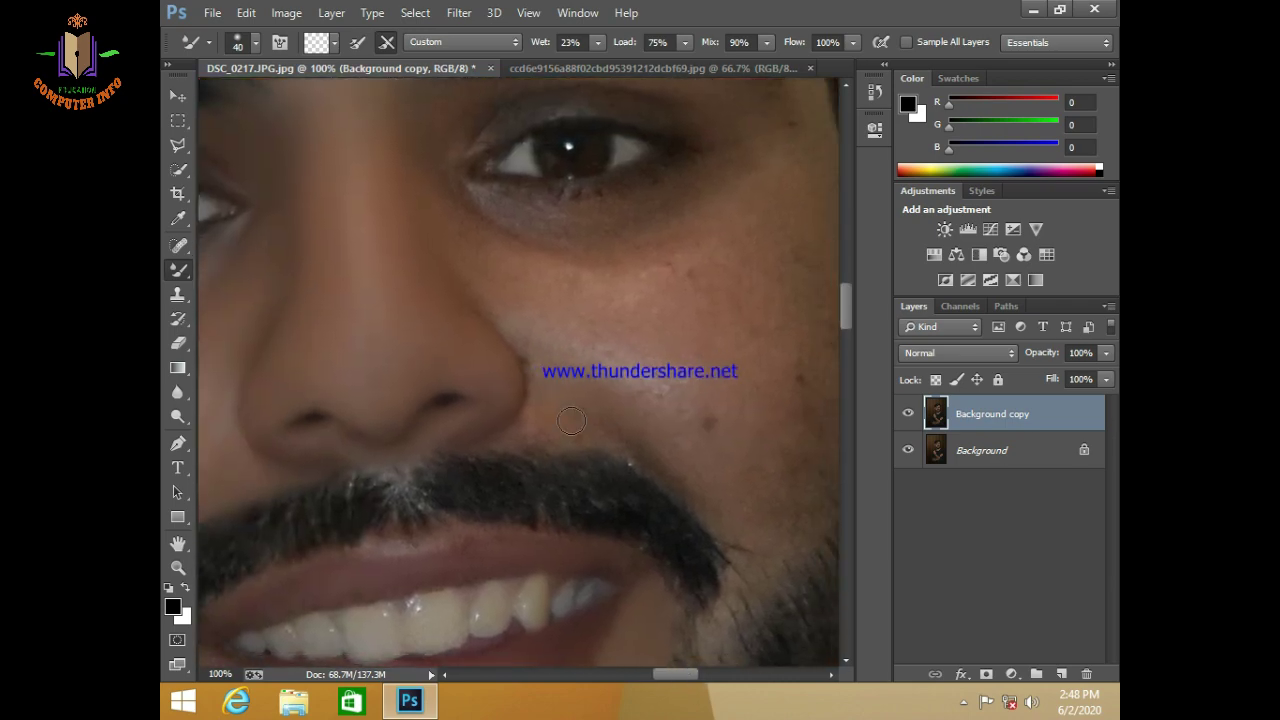
key("bracketright")
key("bracketleft")
left_click_drag(465, 281, 466, 409)
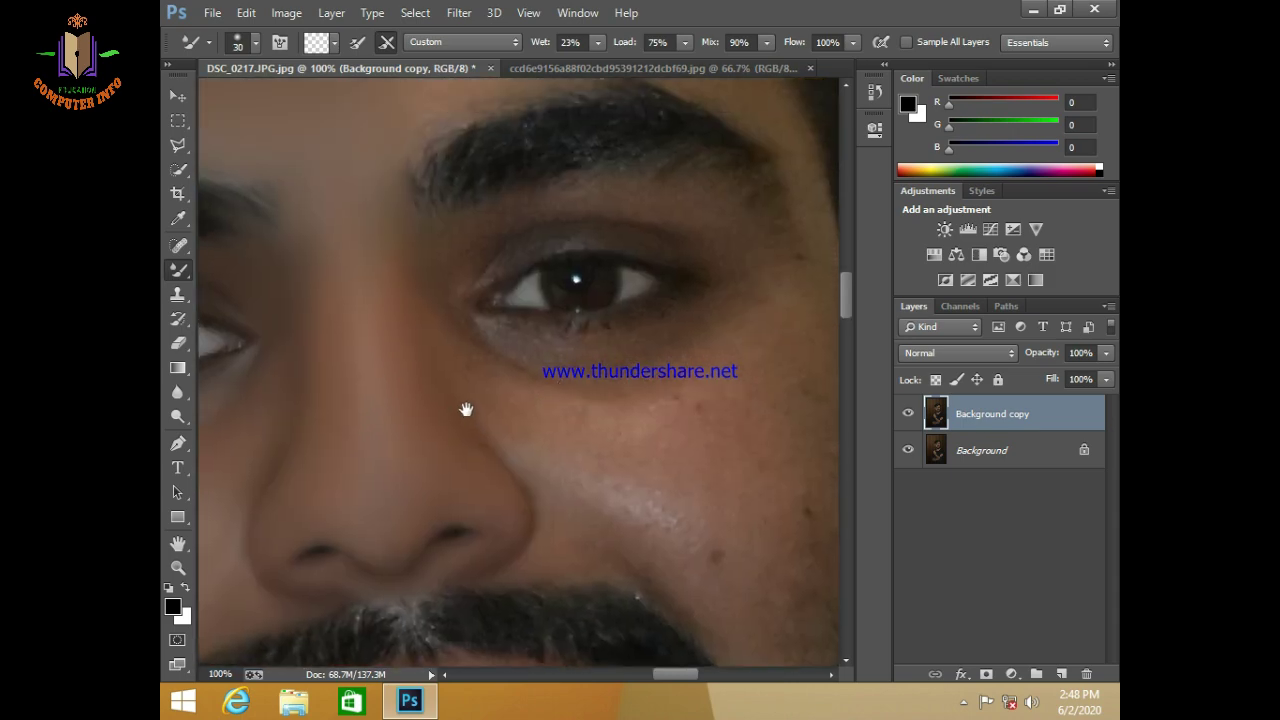
key("bracketright")
key("bracketright")
key("bracketright")
key("bracketright")
mouse_move(437, 253)
left_mouse_down()
mouse_move(449, 529)
mouse_move(421, 426)
left_mouse_up()
key("bracketright")
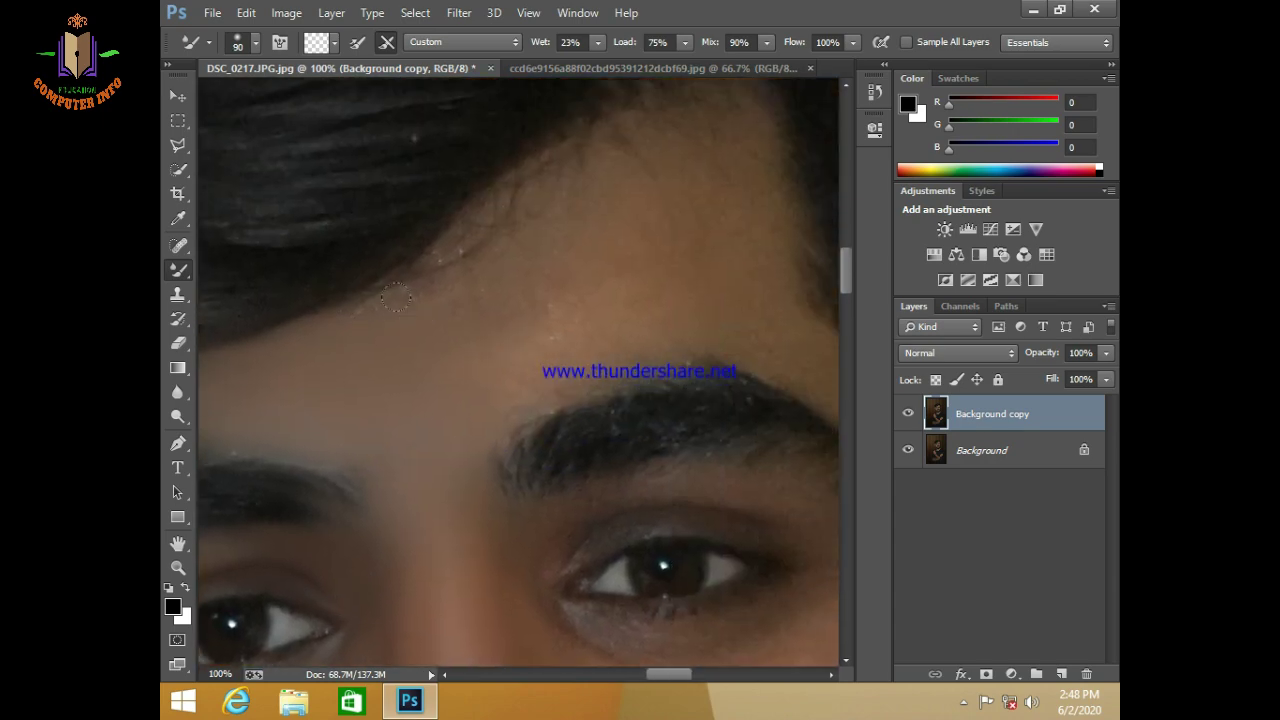
key("bracketright")
mouse_move(421, 481)
left_mouse_down()
mouse_move(557, 349)
mouse_move(506, 374)
mouse_move(458, 356)
left_mouse_up()
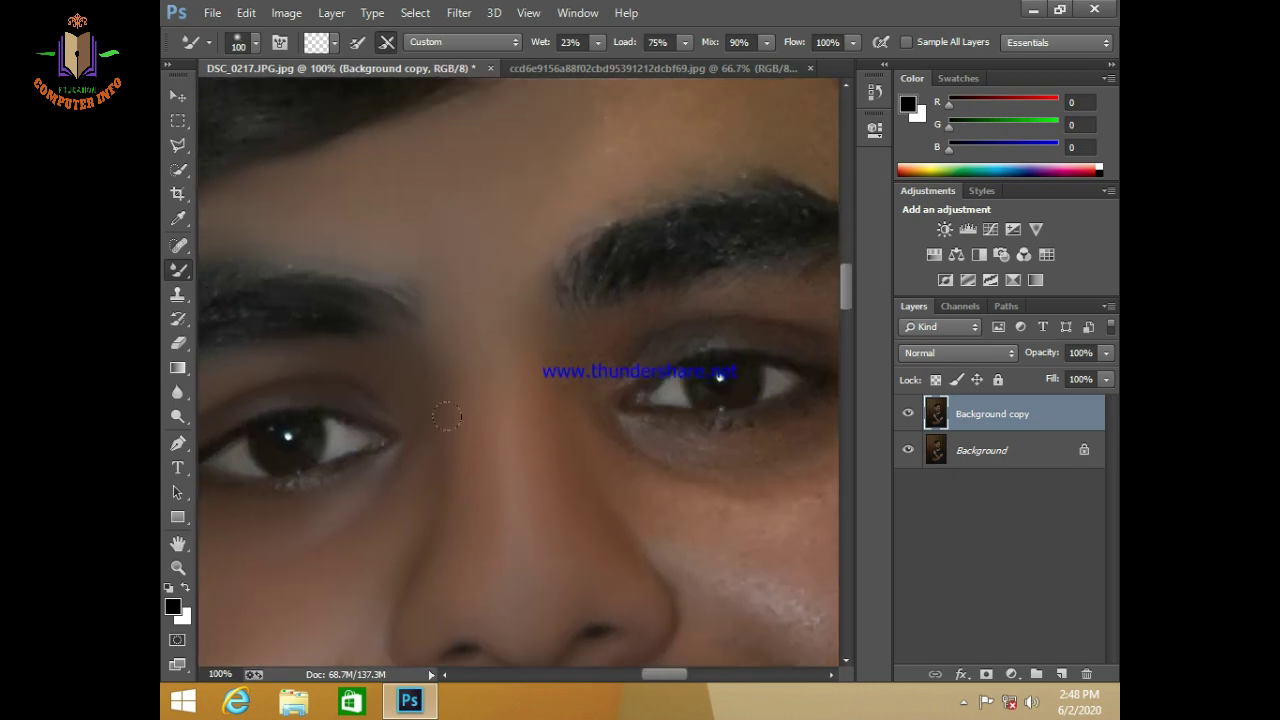
key("bracketleft")
key("bracketleft")
Step: Blend the skin between the eye, cheek, moustache and jaw
left_click_drag(574, 392, 432, 329)
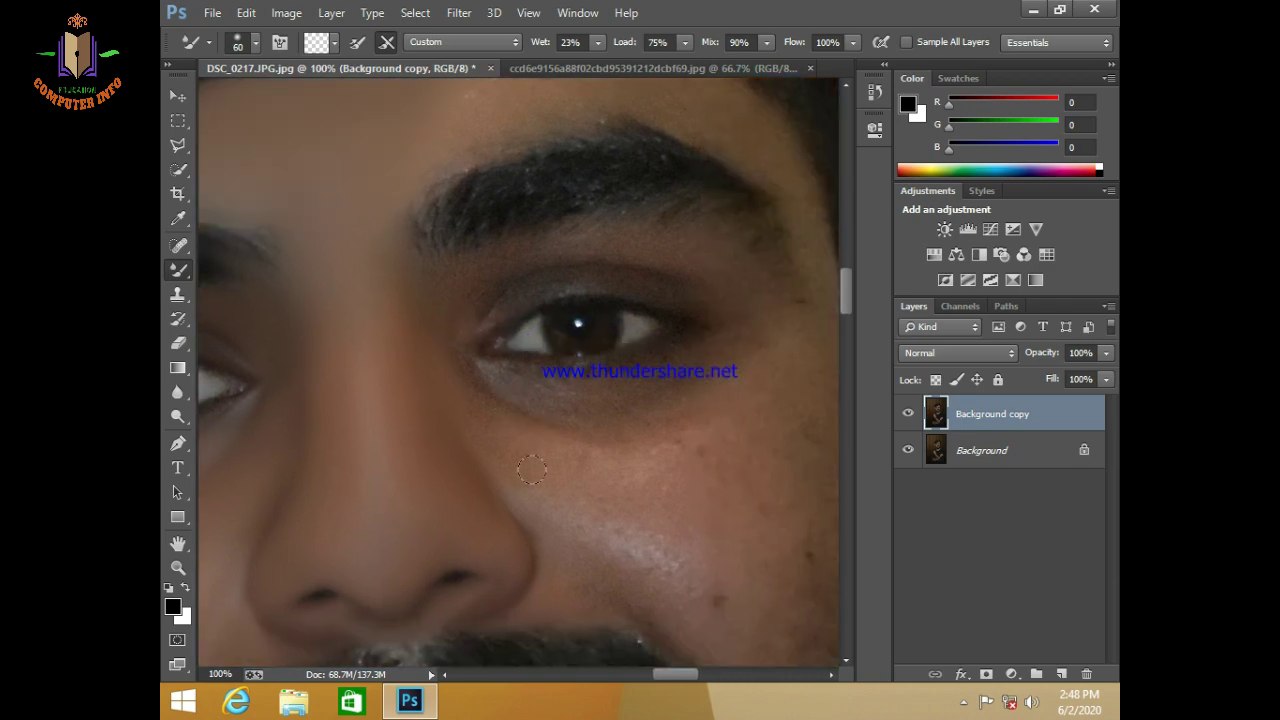
key("bracketleft")
key("bracketright")
left_click_drag(443, 206, 411, 359)
left_click_drag(620, 383, 581, 63)
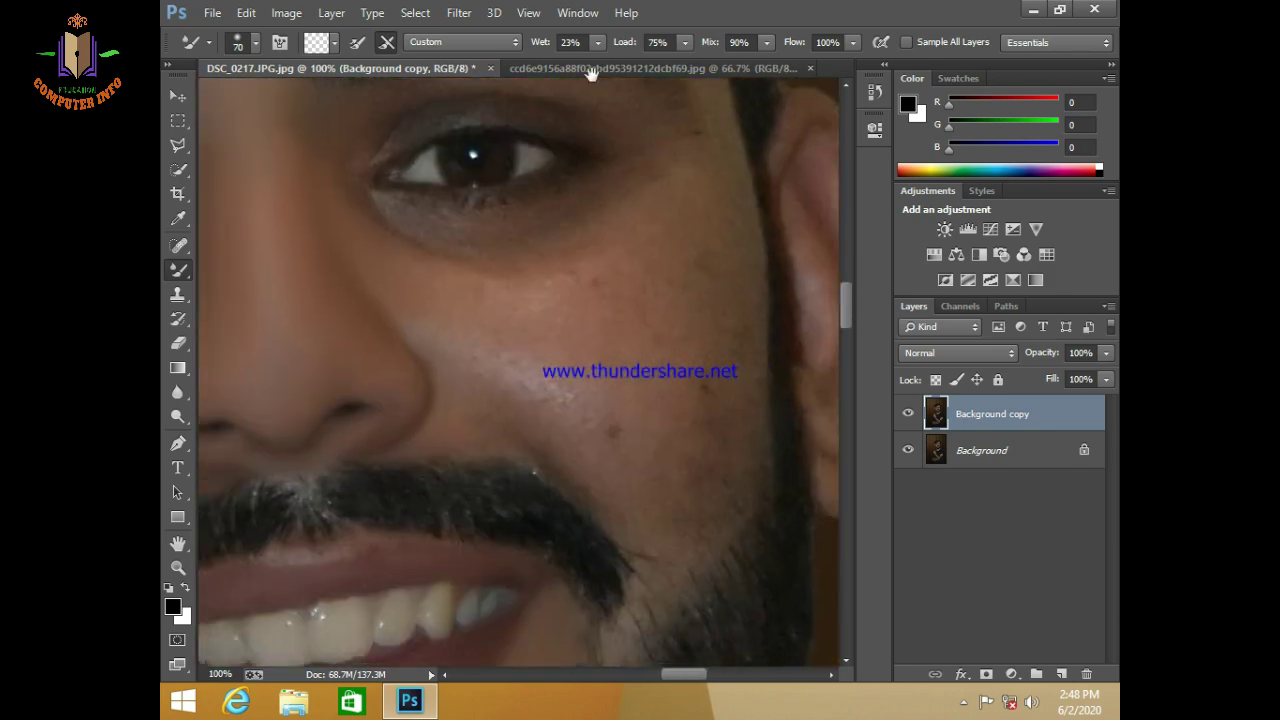
key("bracketright")
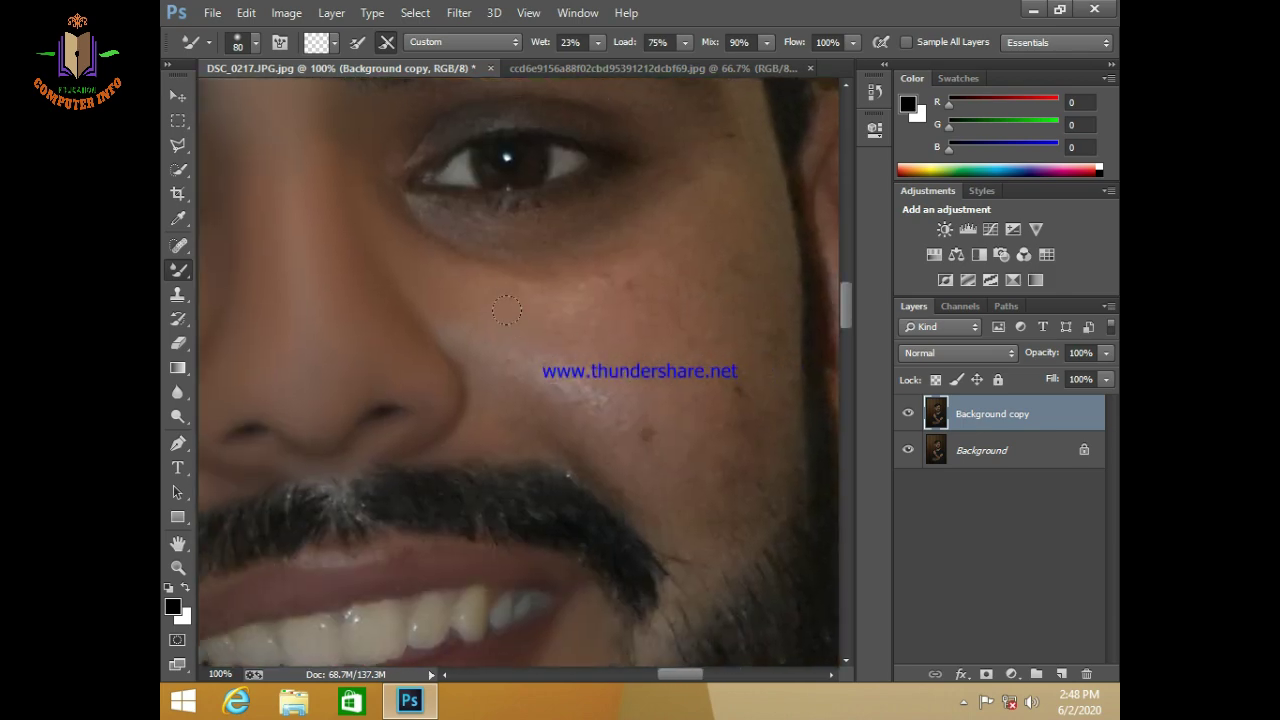
key("bracketleft")
key("bracketleft")
key("bracketleft")
left_click_drag(571, 457, 489, 431)
key("bracketright")
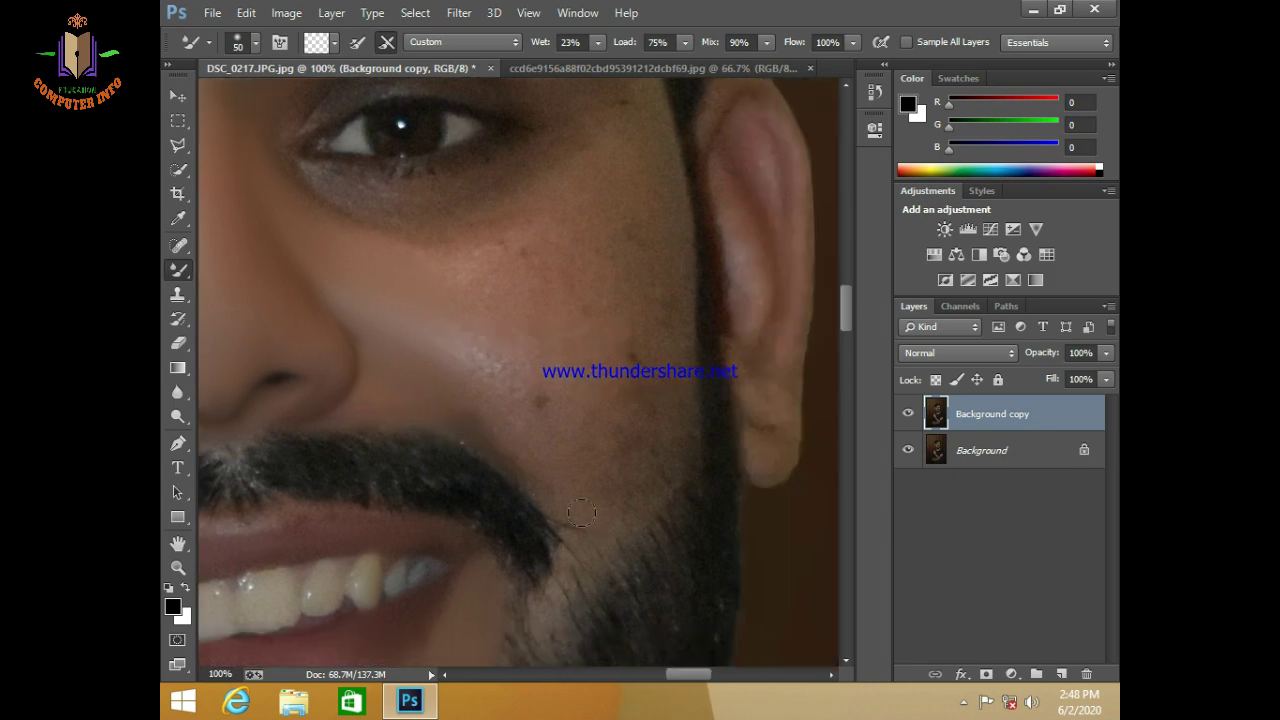
key("bracketright")
key("bracketright")
key("bracketleft")
key("bracketleft")
Step: Smooth the under-eye skin toward the ear, resizing the brush between 40 and 80
left_click_drag(531, 483, 617, 608)
key("bracketright")
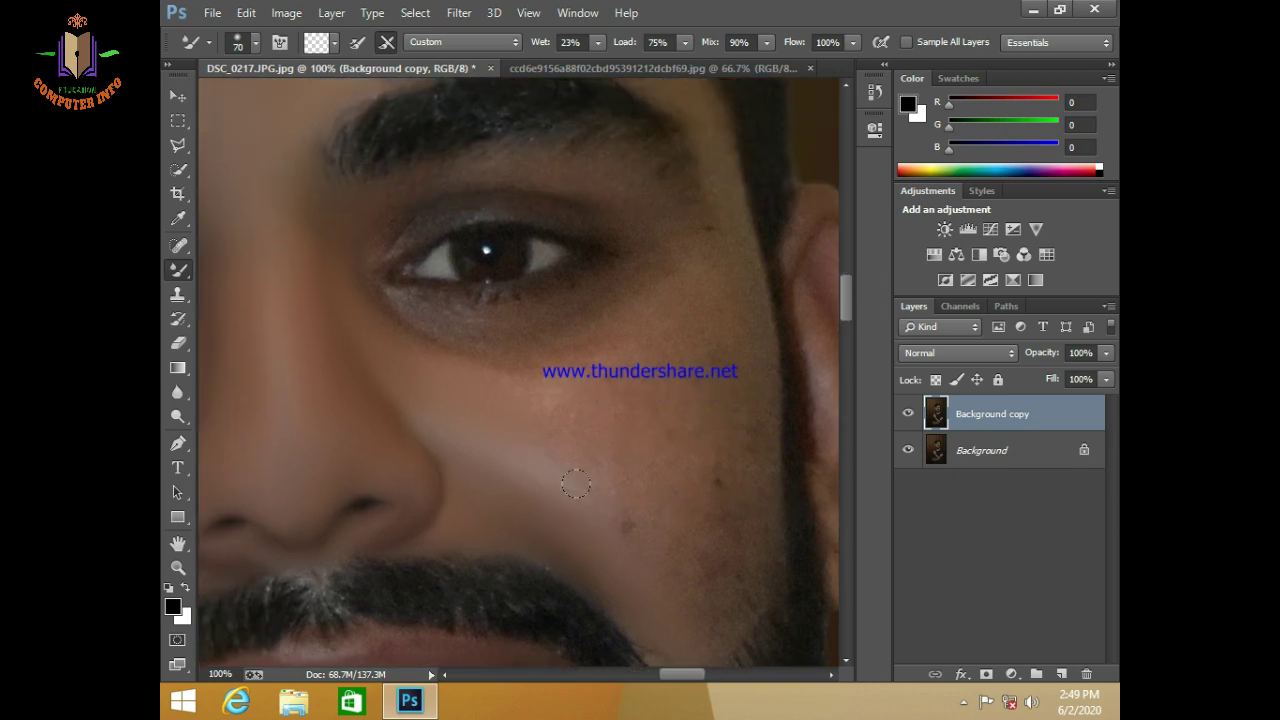
left_click_drag(414, 357, 343, 363)
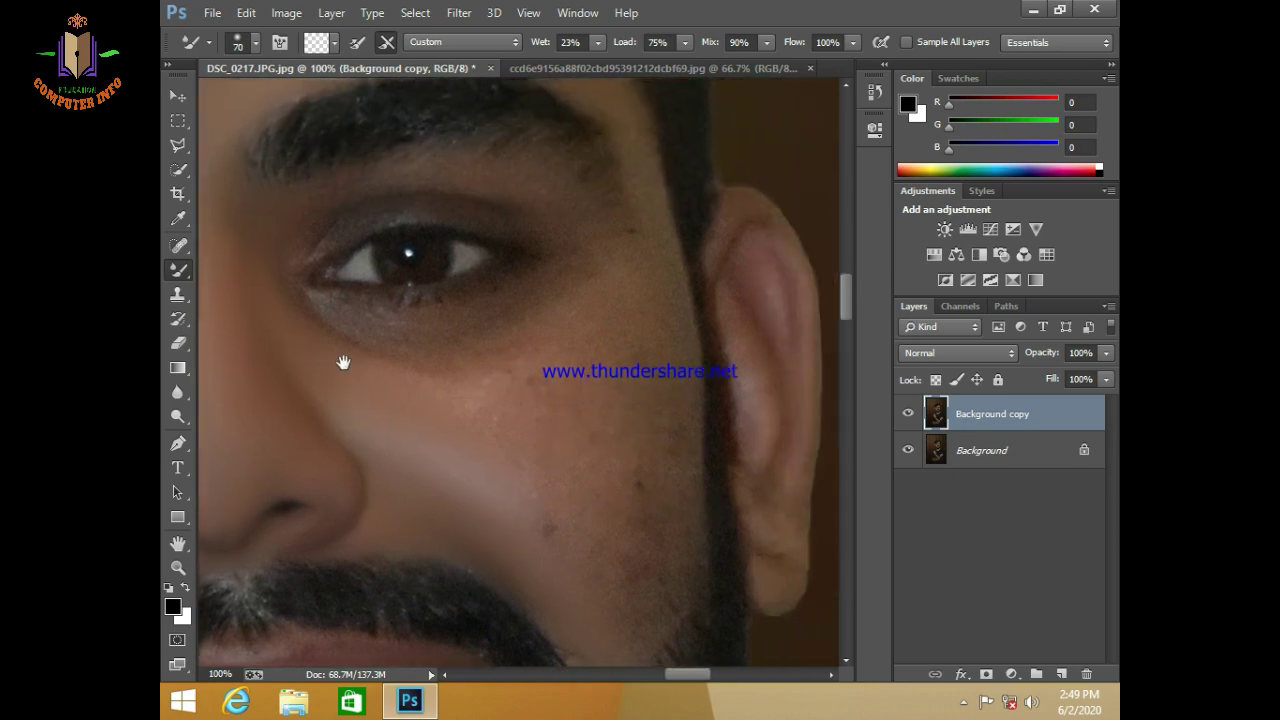
key("bracketright")
key("bracketleft")
key("bracketleft")
key("bracketleft")
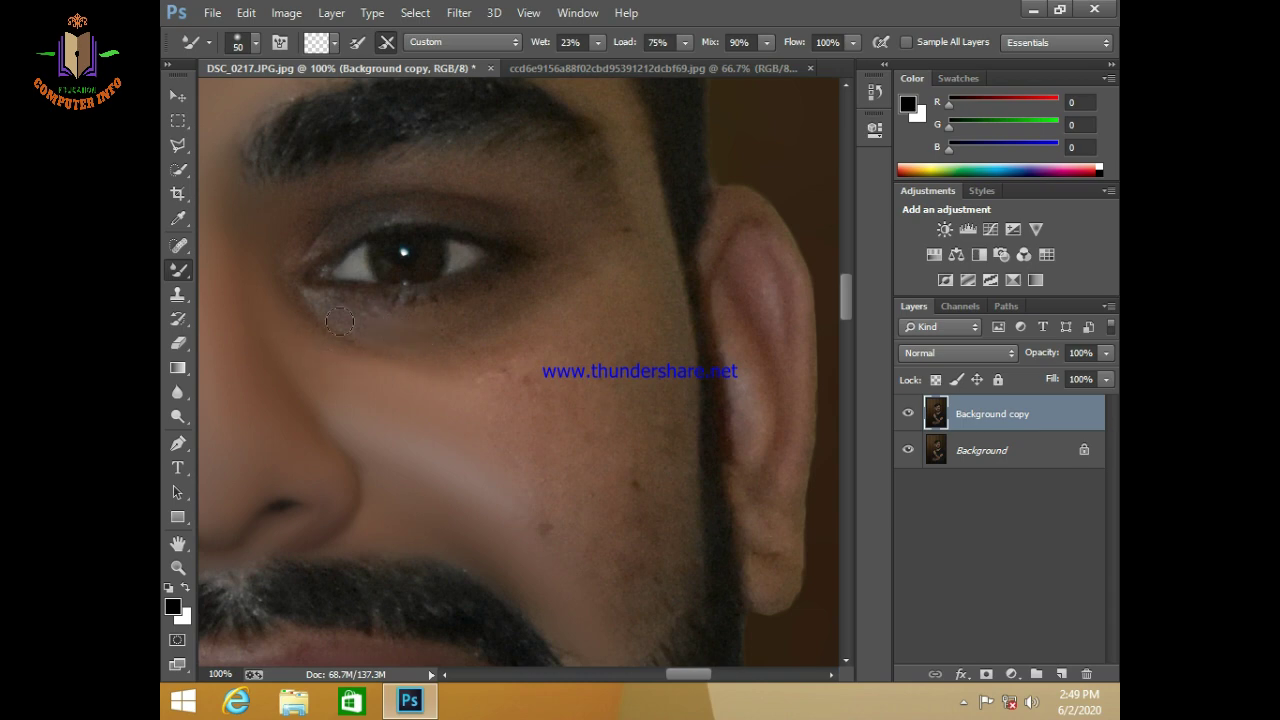
key("bracketleft")
left_click_drag(286, 297, 308, 433)
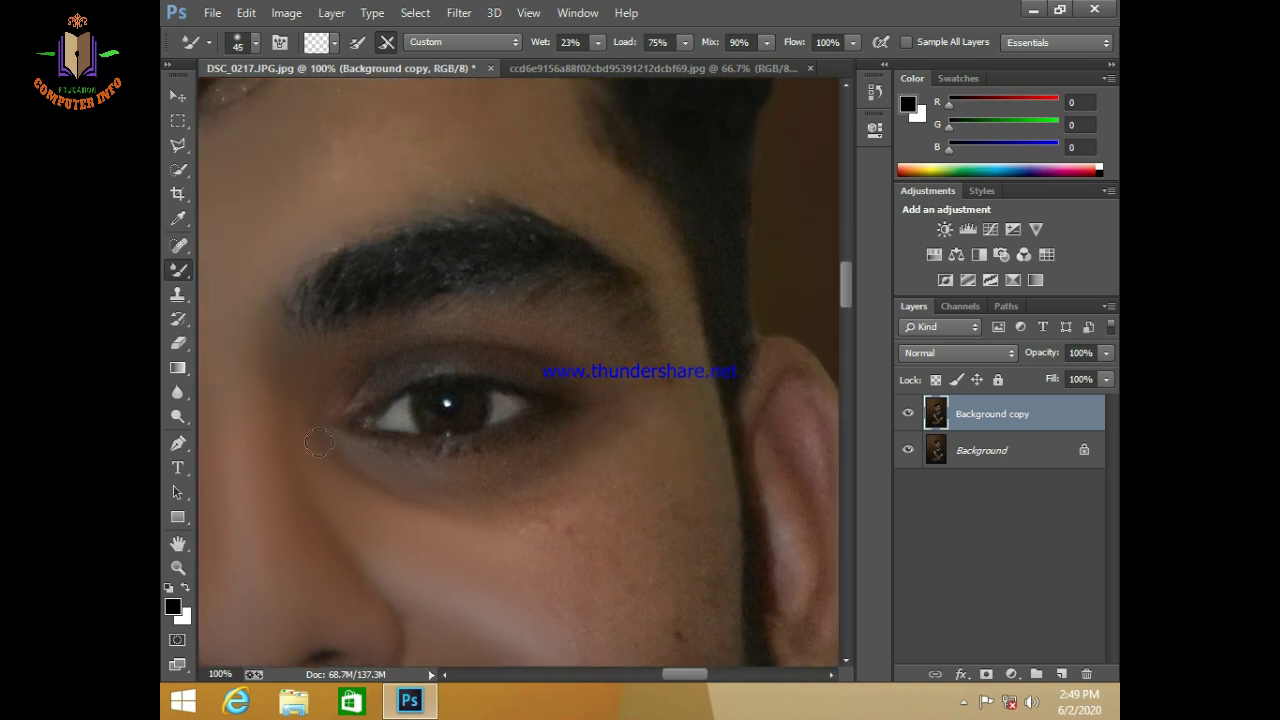
key("bracketright")
key("bracketright")
scroll(300, 300, "up", 1)
Step: Smooth the forehead and brow skin with the brush at 50–70
key("bracketleft")
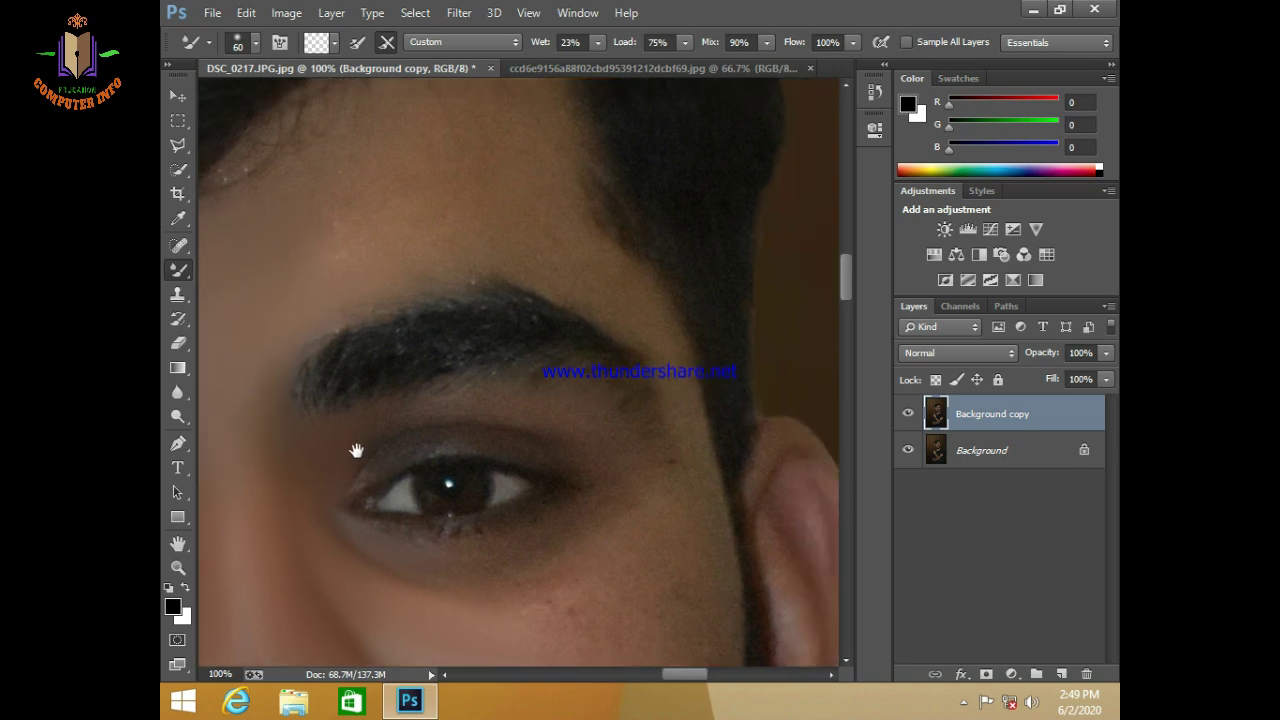
scroll(357, 449, "up", 1)
key("bracketright")
left_click_drag(333, 295, 594, 323)
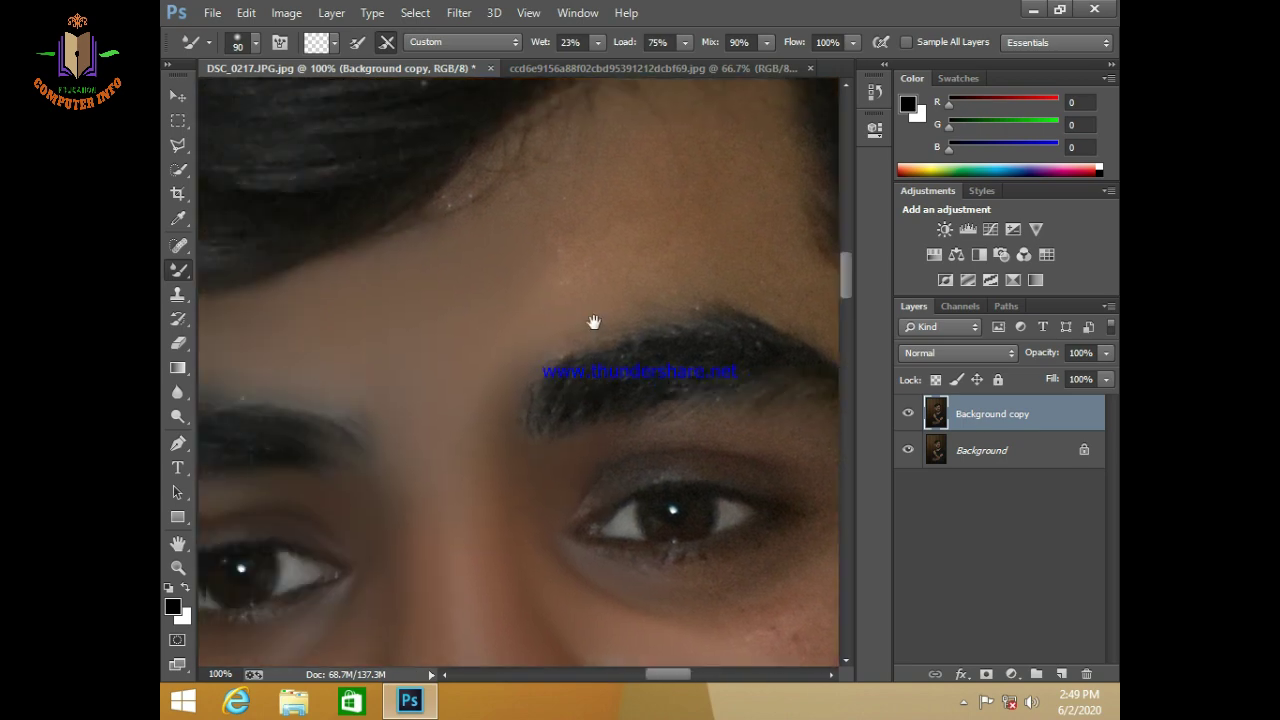
mouse_move(482, 413)
left_mouse_down()
mouse_move(487, 447)
mouse_move(396, 477)
left_mouse_up()
key("bracketleft")
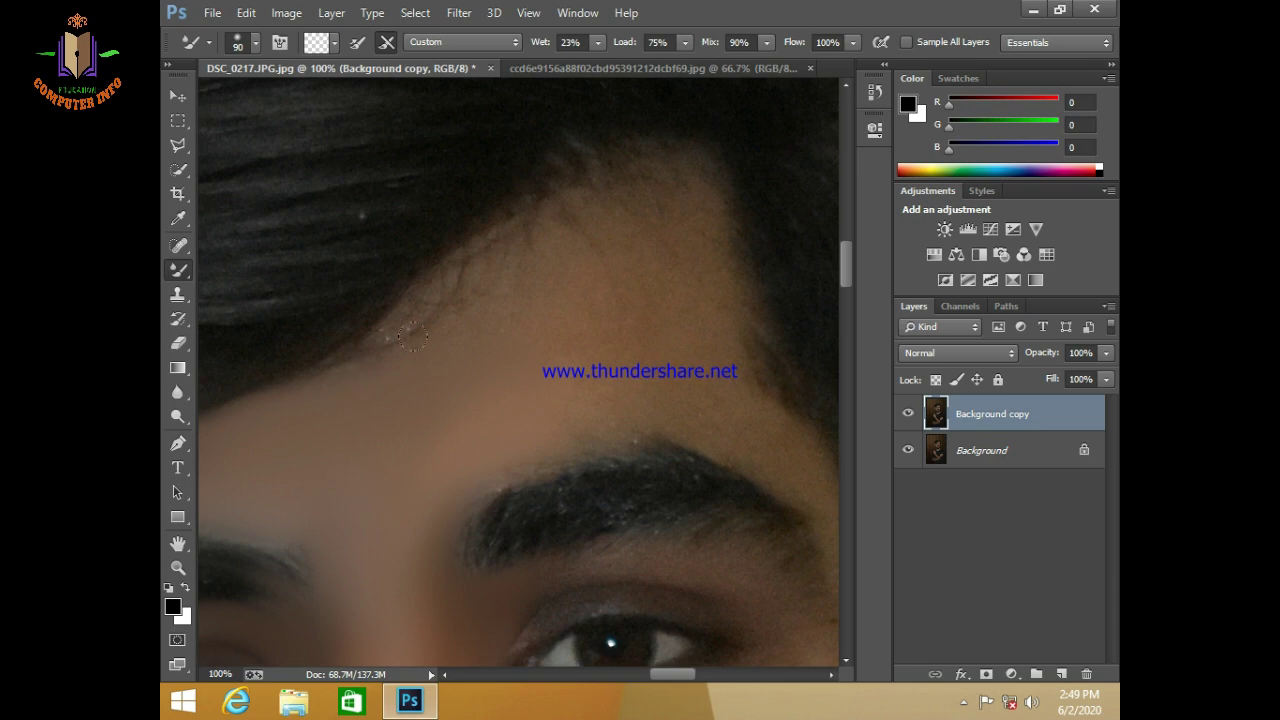
left_click_drag(522, 378, 469, 147)
key("bracketleft")
key("bracketleft")
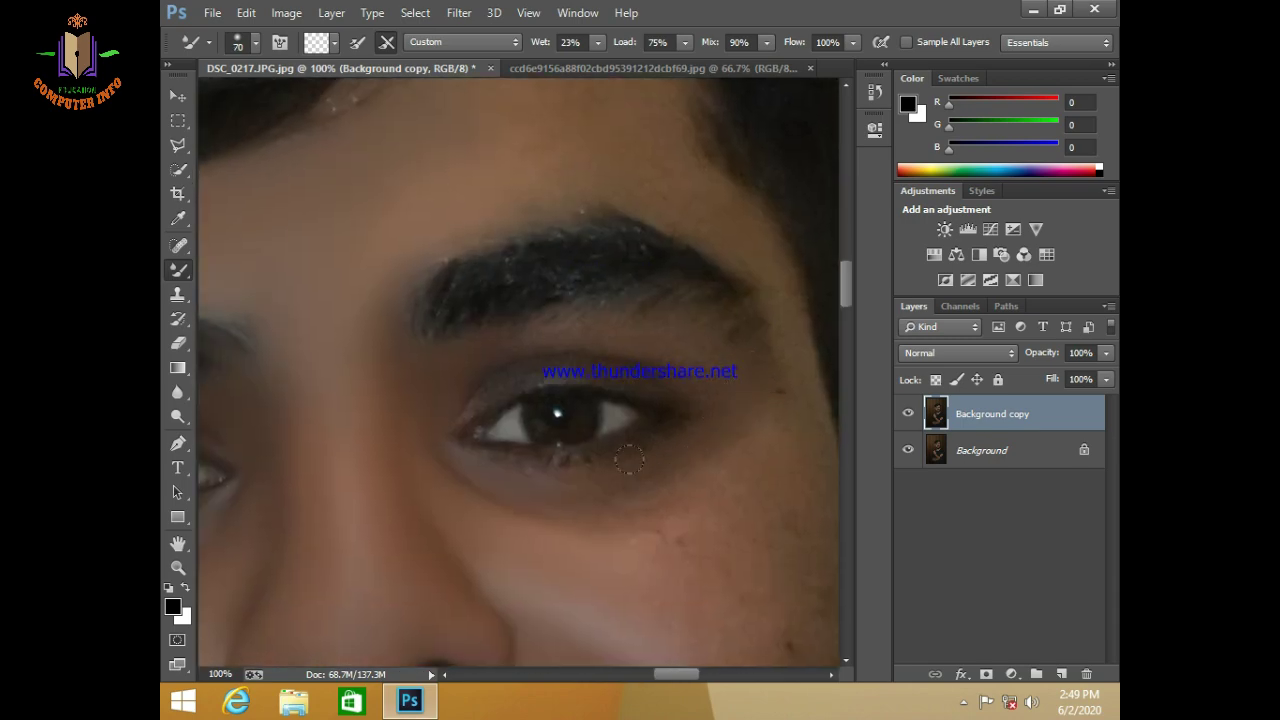
mouse_move(733, 422)
left_mouse_down()
mouse_move(657, 471)
mouse_move(475, 267)
left_mouse_up()
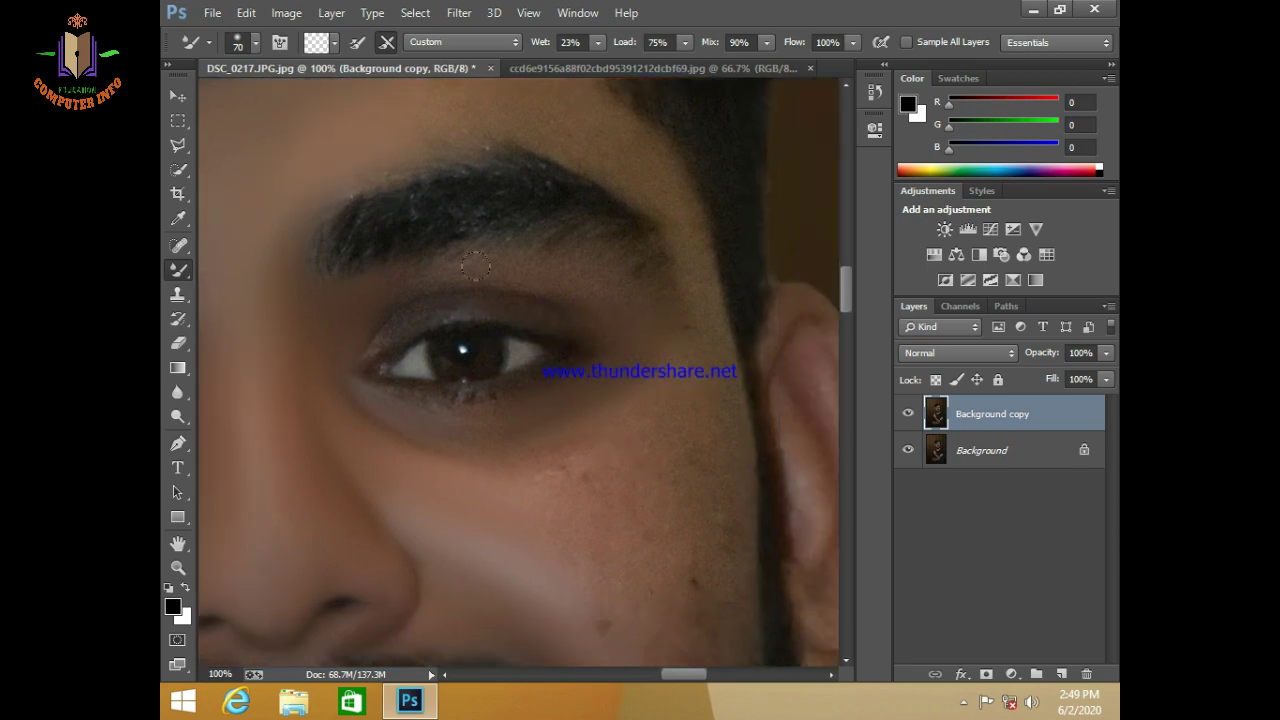
Step: Undo the last brush stroke with Edit > Step Backward
left_click(246, 12)
left_click(318, 47)
left_click(246, 12)
left_click(300, 47)
key("bracketright")
left_click_drag(410, 483, 373, 311)
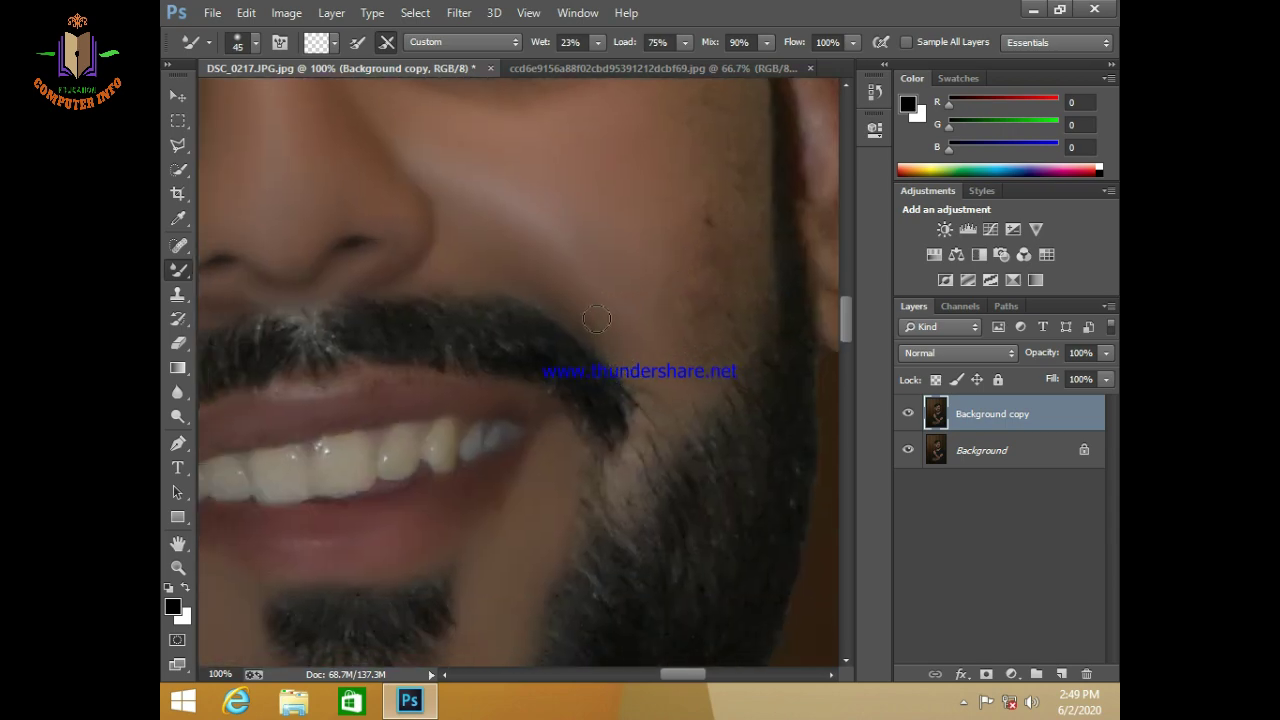
Step: Blend the beard edge below the mustache tip and along the jaw with a 40–70 brush
key("bracketright")
key("bracketright")
left_click_drag(638, 460, 650, 462)
scroll(650, 462, "up", 2)
key("bracketright")
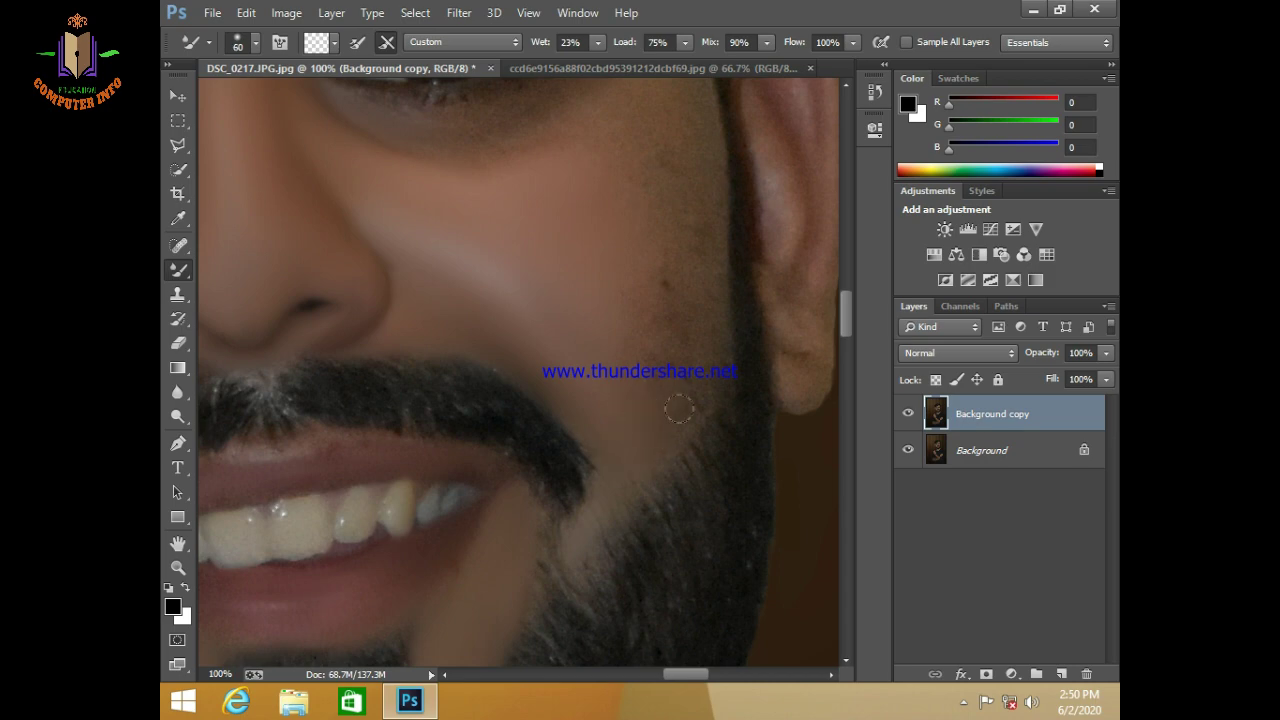
key("bracketleft")
key("bracketleft")
key("bracketleft")
left_click_drag(724, 397, 657, 459)
key("bracketright")
Step: Smooth the cheek skin up toward the eye and ear with a 70–90 brush
key("bracketright")
key("bracketright")
left_click_drag(695, 327, 619, 430)
key("bracketright")
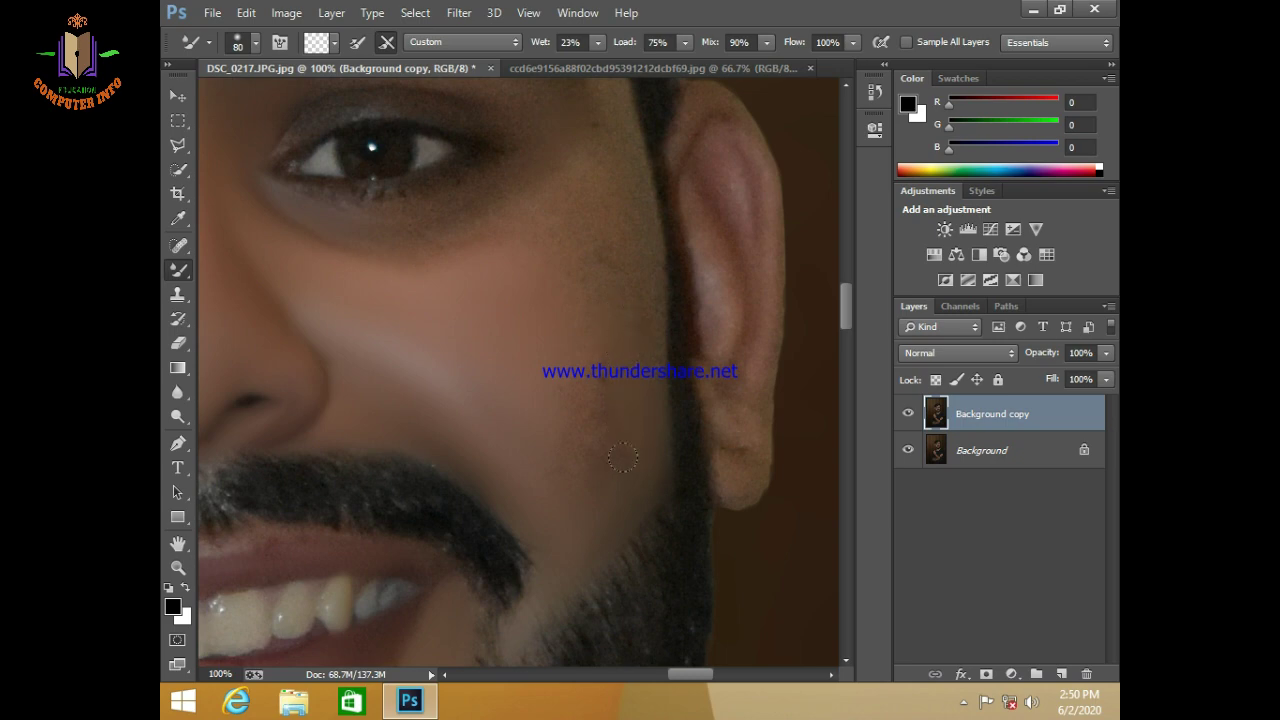
key("bracketright")
left_click_drag(504, 340, 463, 323)
key("bracketleft")
key("bracketleft")
left_click_drag(462, 406, 551, 477)
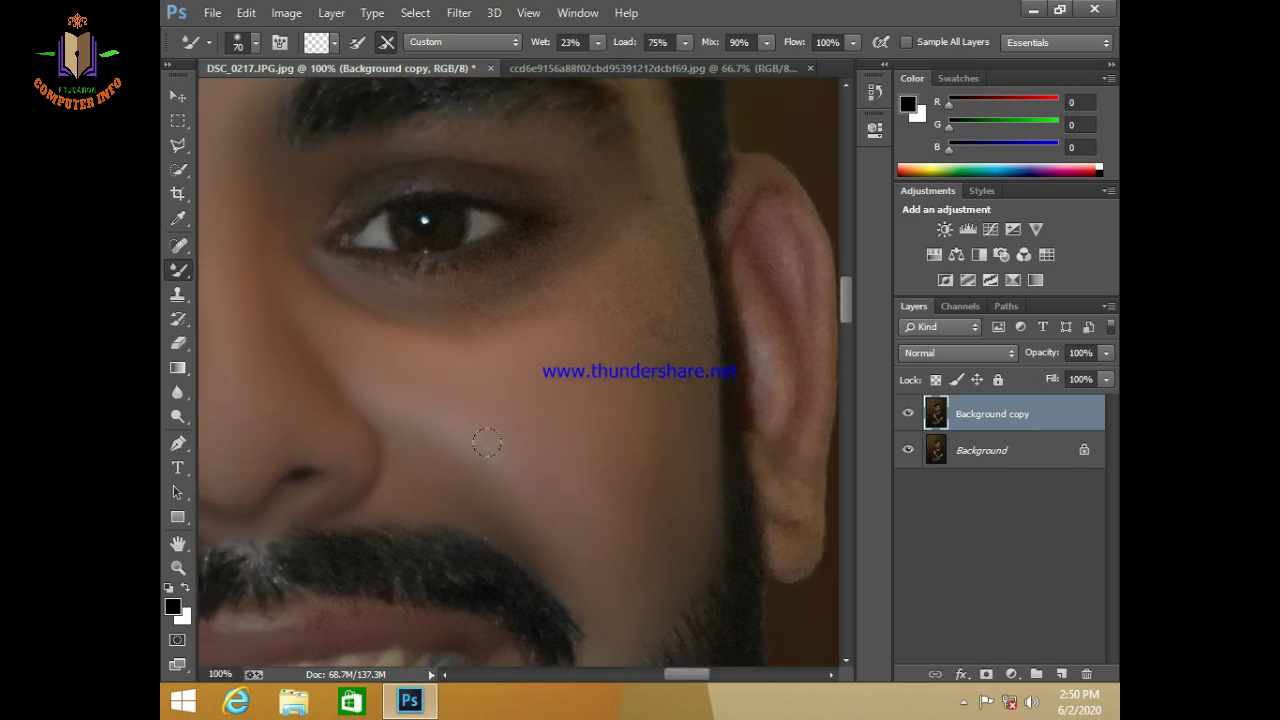
key("bracketright")
left_click_drag(641, 532, 551, 547)
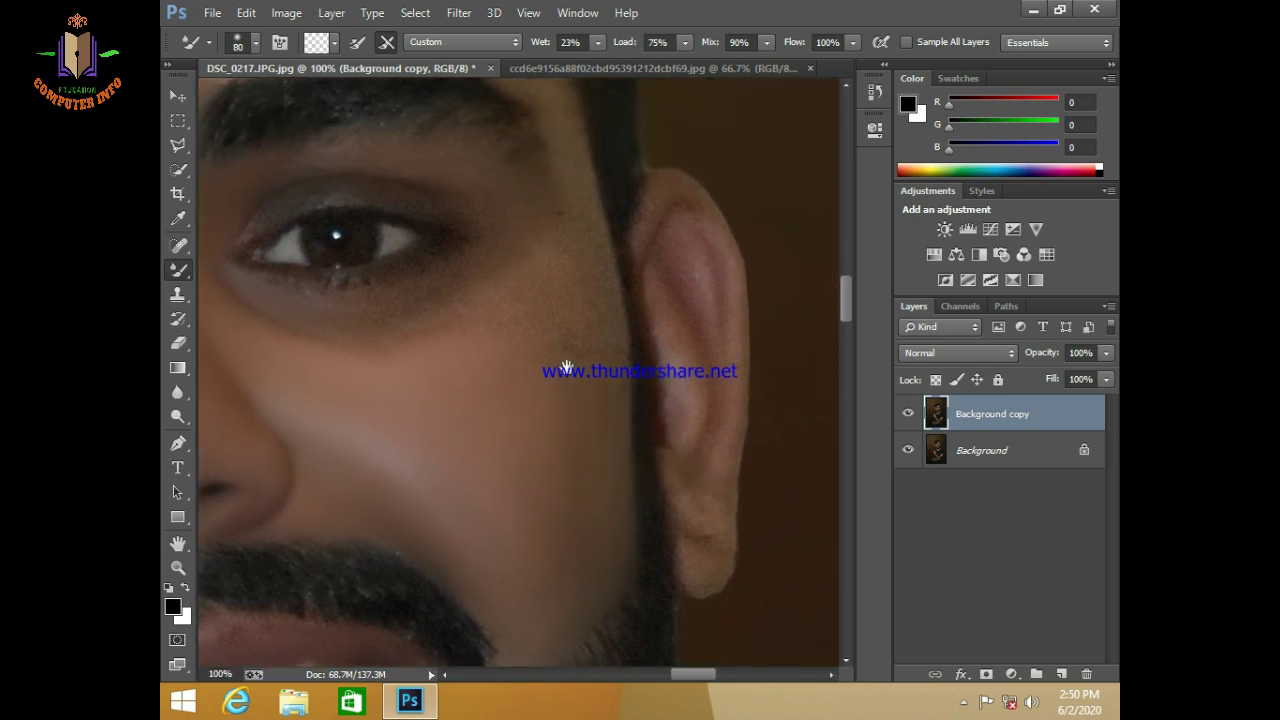
left_click_drag(563, 365, 567, 491)
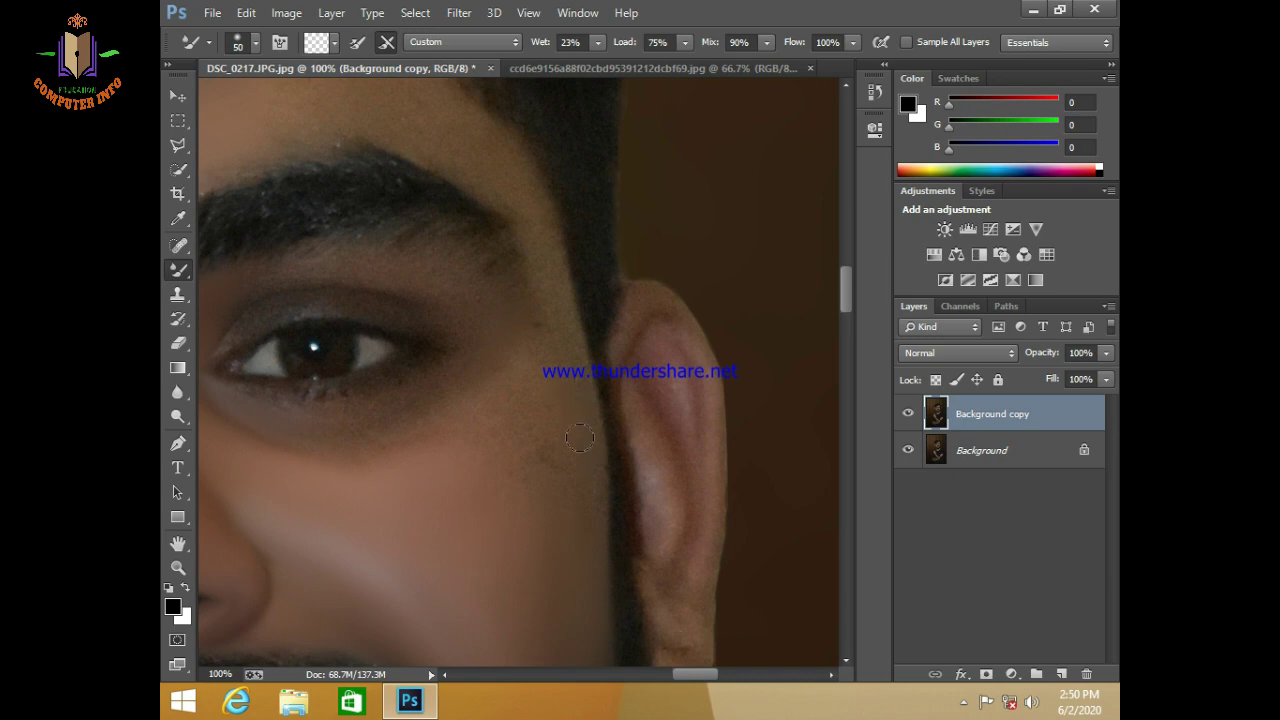
key("bracketright")
key("bracketright")
left_click_drag(457, 514, 542, 484)
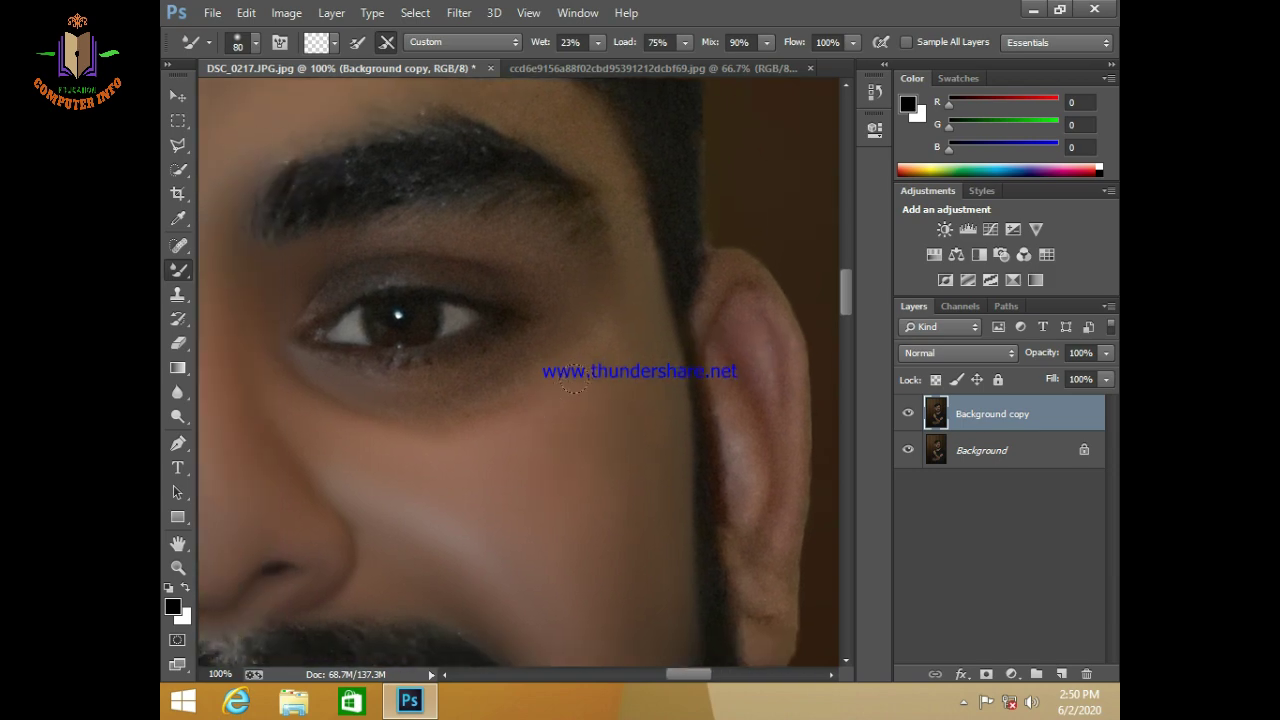
key("bracketleft")
Step: Blend the cheek between the mouth-side beard and the eye at brush sizes 40–70
left_click_drag(629, 316, 556, 362)
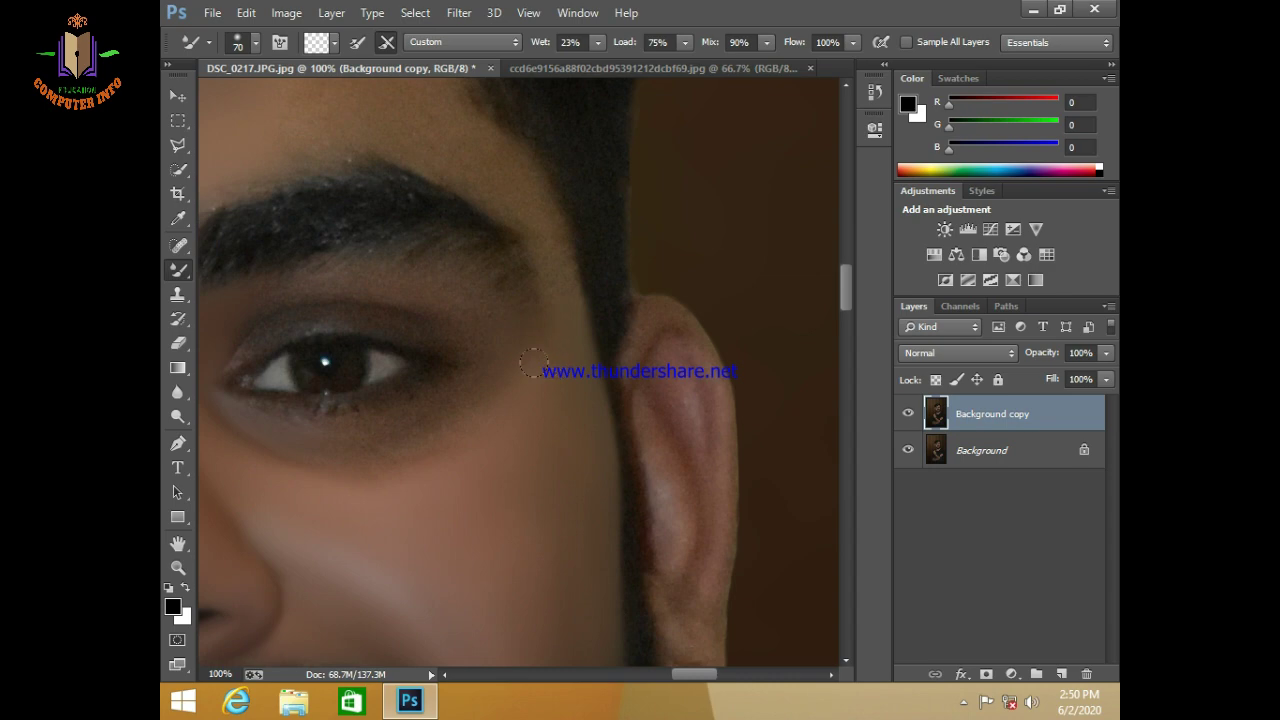
left_click_drag(523, 480, 529, 418)
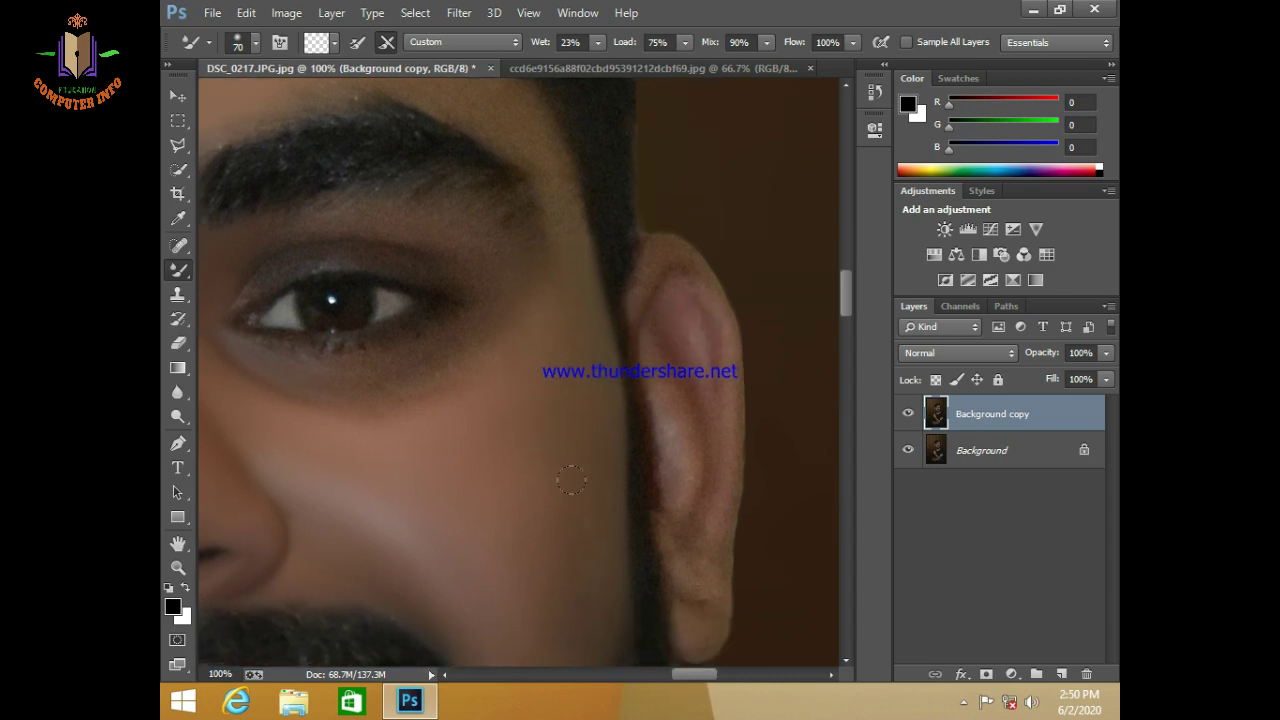
left_click_drag(589, 645, 609, 295)
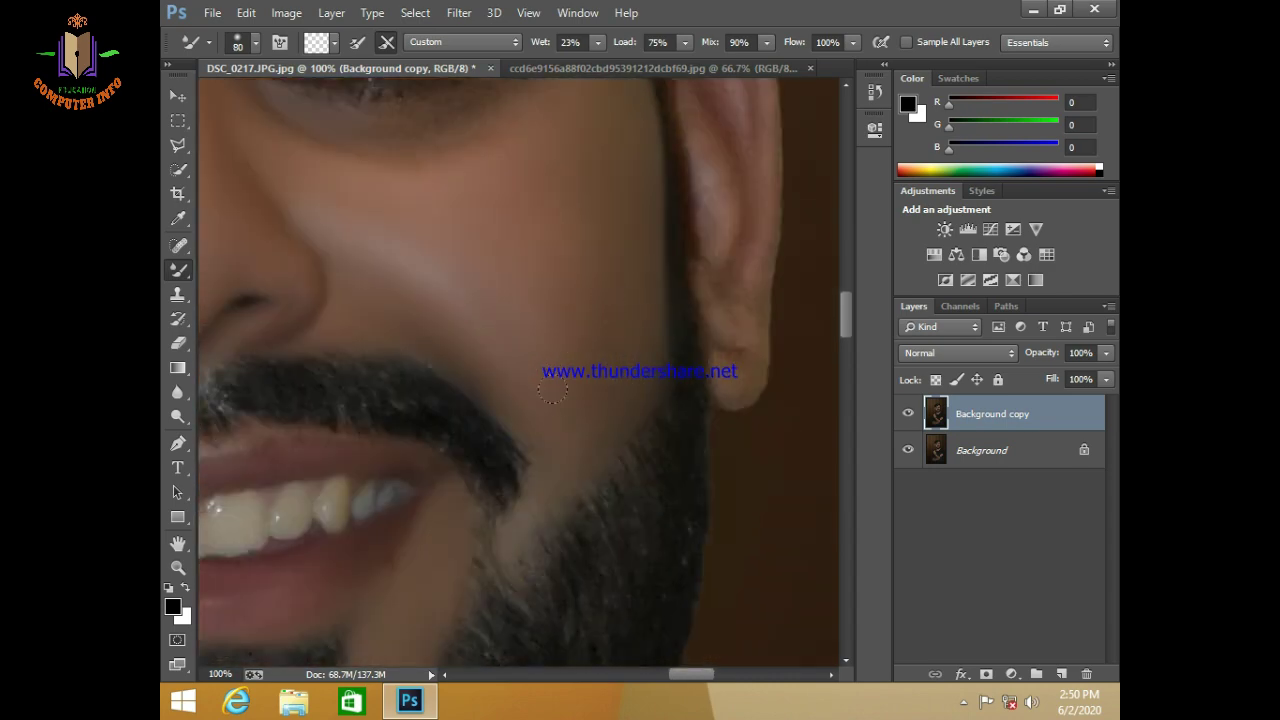
left_click_drag(486, 257, 495, 455)
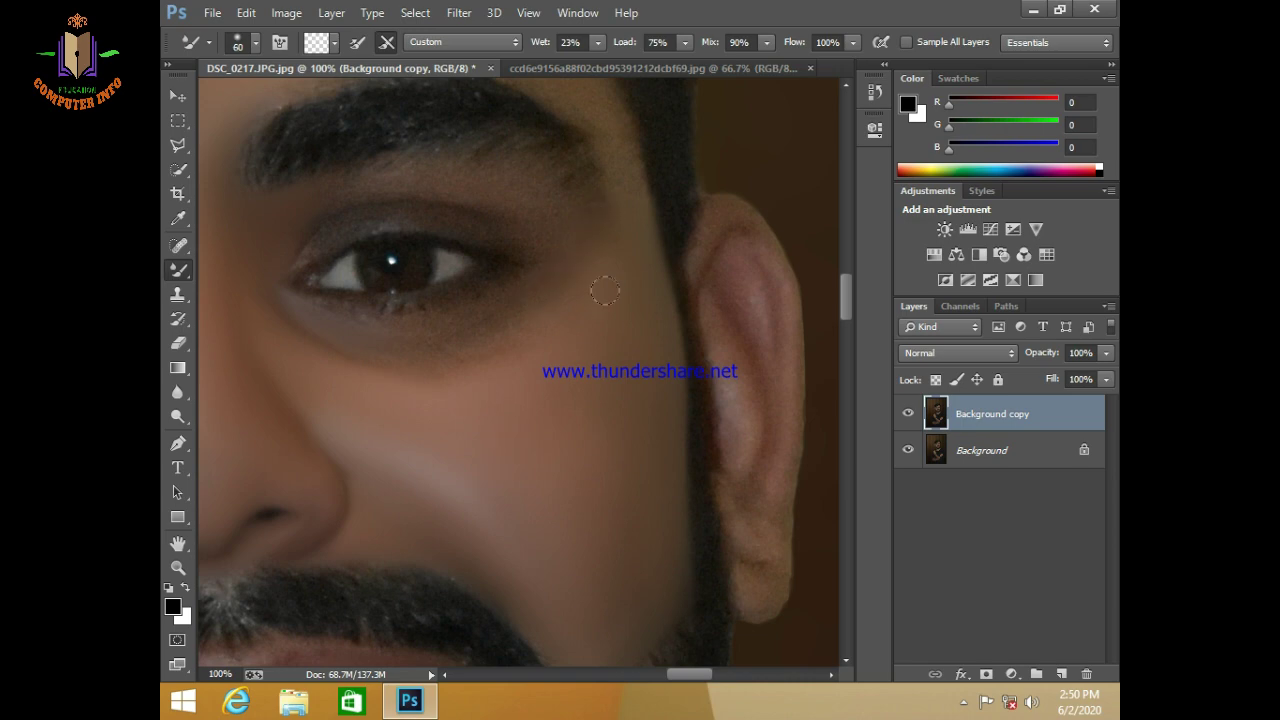
key("bracketright")
left_click_drag(581, 324, 525, 304)
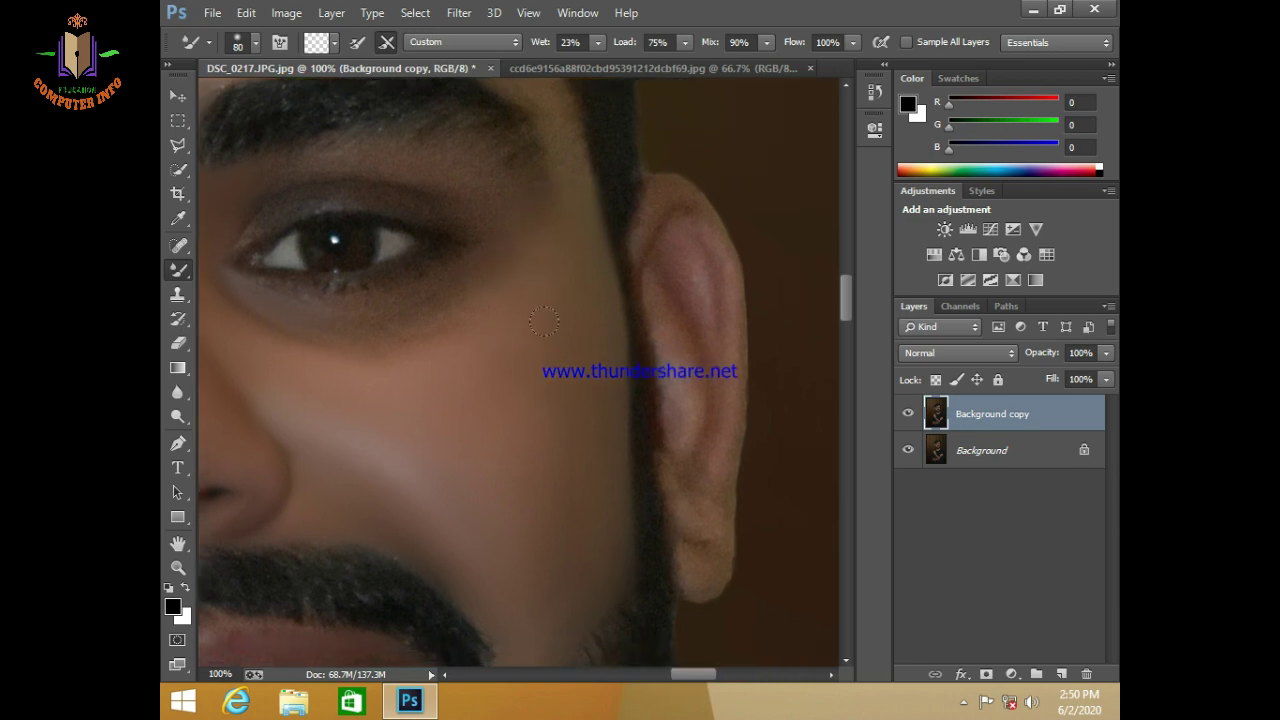
left_click_drag(551, 261, 664, 366)
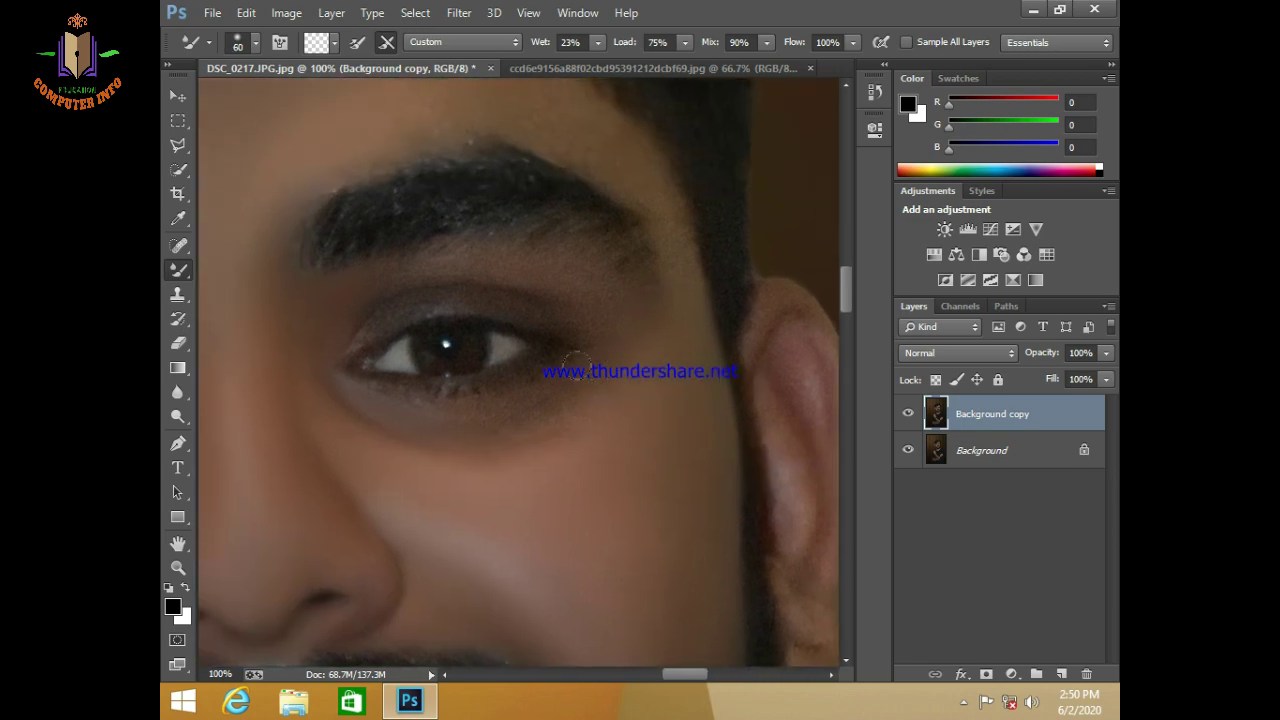
key("bracketleft")
key("bracketleft")
key("bracketleft")
key("bracketright")
key("bracketright")
Step: Smooth the skin around the eye and brow with a 45–70 brush
key("bracketright")
left_click_drag(292, 364, 281, 470)
key("bracketright")
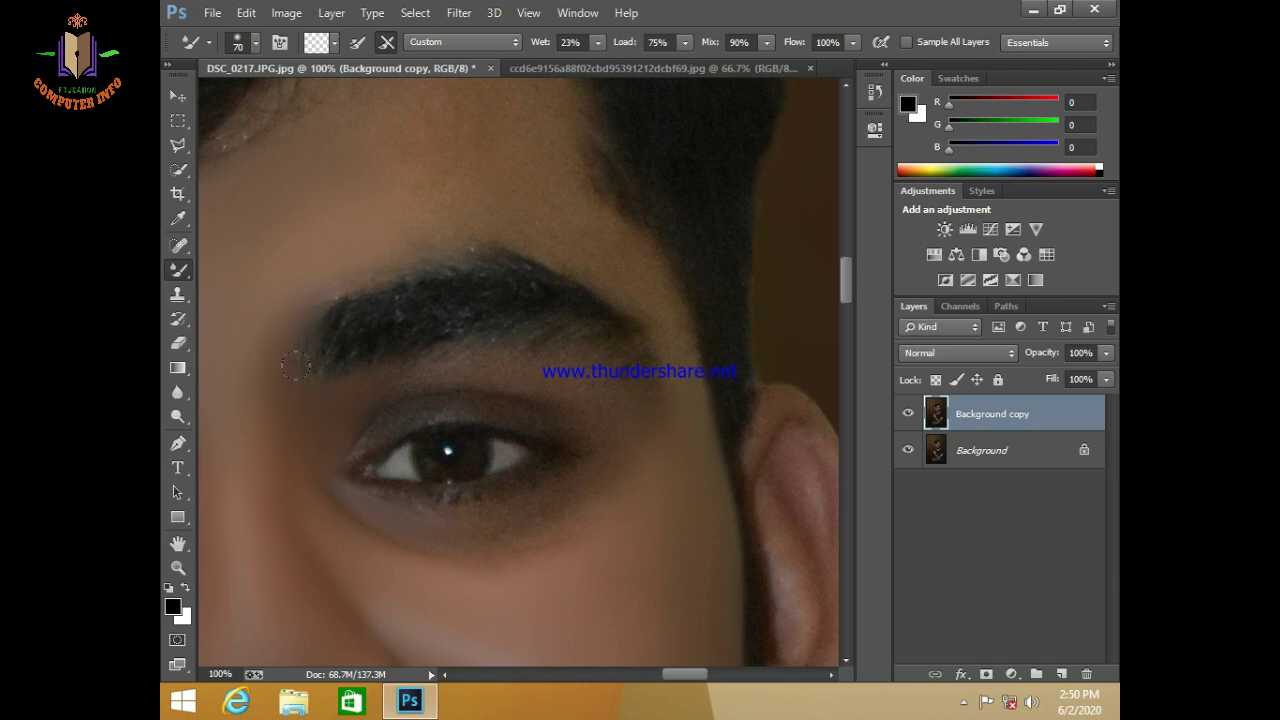
left_click_drag(374, 271, 320, 345)
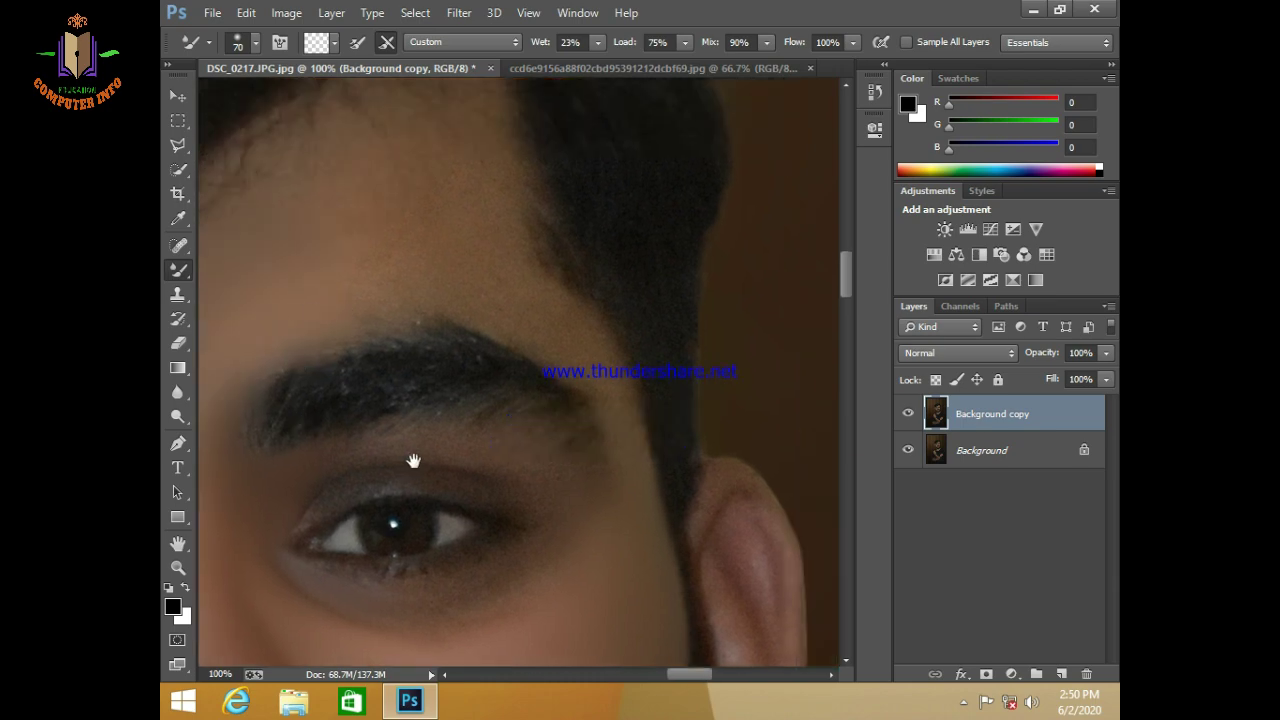
left_click_drag(413, 461, 464, 394)
key("bracketleft")
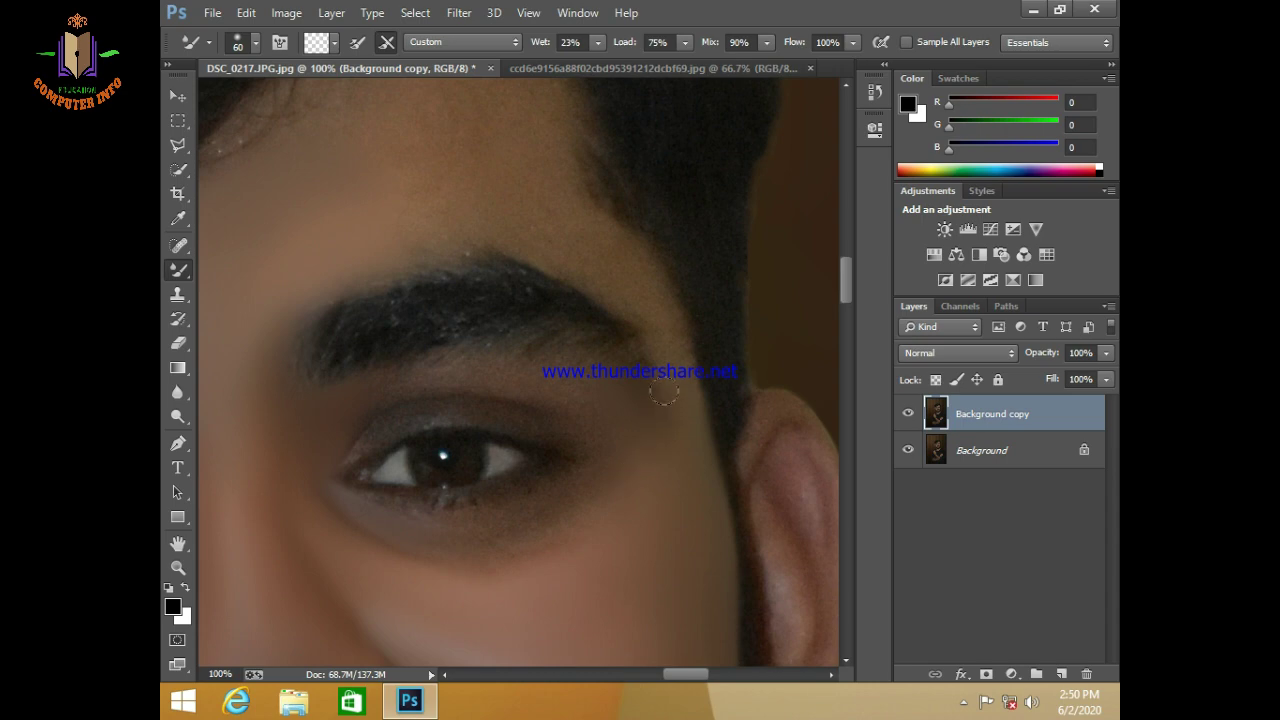
key("bracketleft")
key("bracketleft")
key("bracketright")
key("bracketleft")
key("bracketright")
key("bracketright")
key("bracketleft")
key("bracketright")
key("bracketright")
Step: Blend the forehead above both eyes up to the hairline with a 90–125 brush
scroll(383, 494, "up", 1)
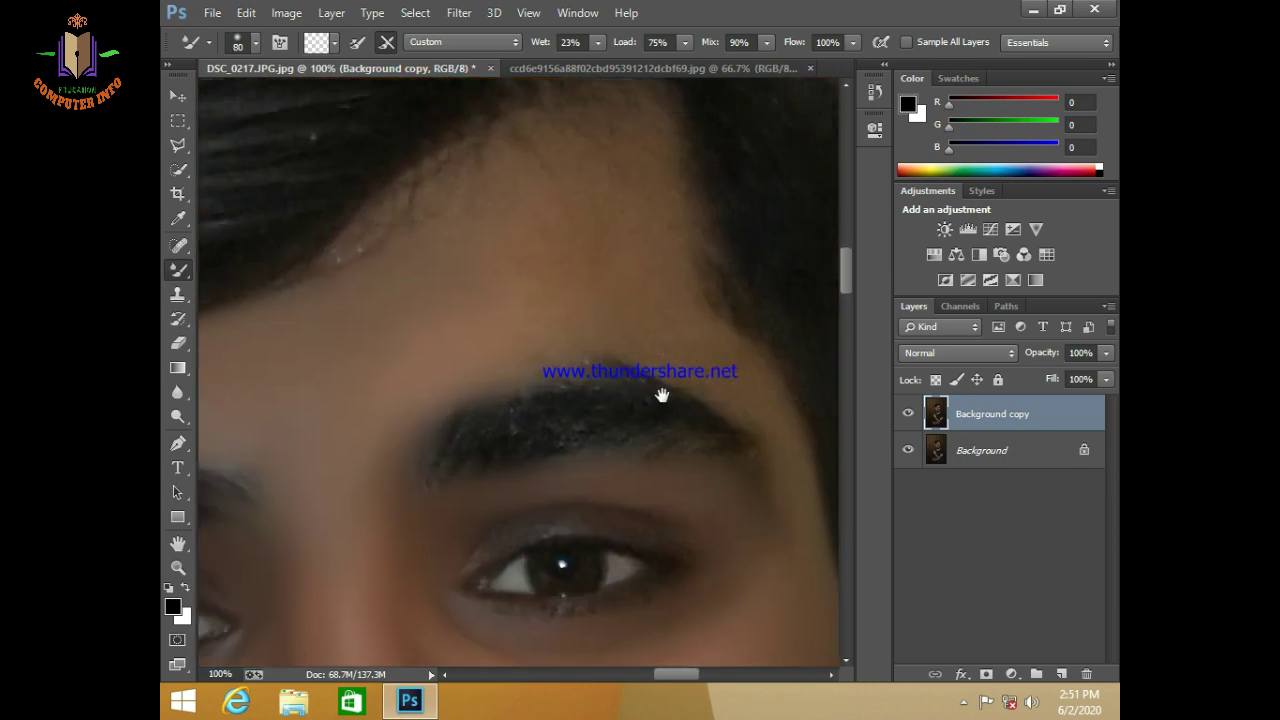
key("bracketright")
key("bracketright")
scroll(521, 447, "up", 2)
key("bracketright")
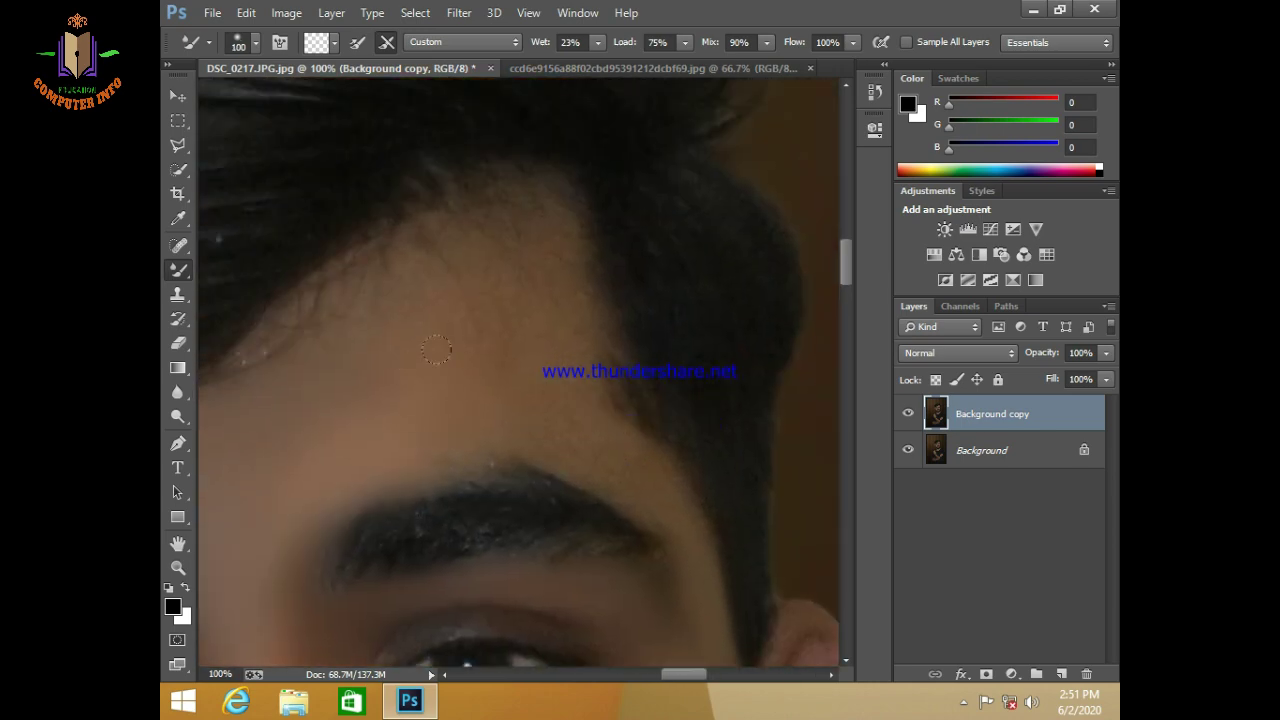
key("bracketright")
left_click_drag(366, 329, 654, 237)
key("bracketleft")
key("bracketleft")
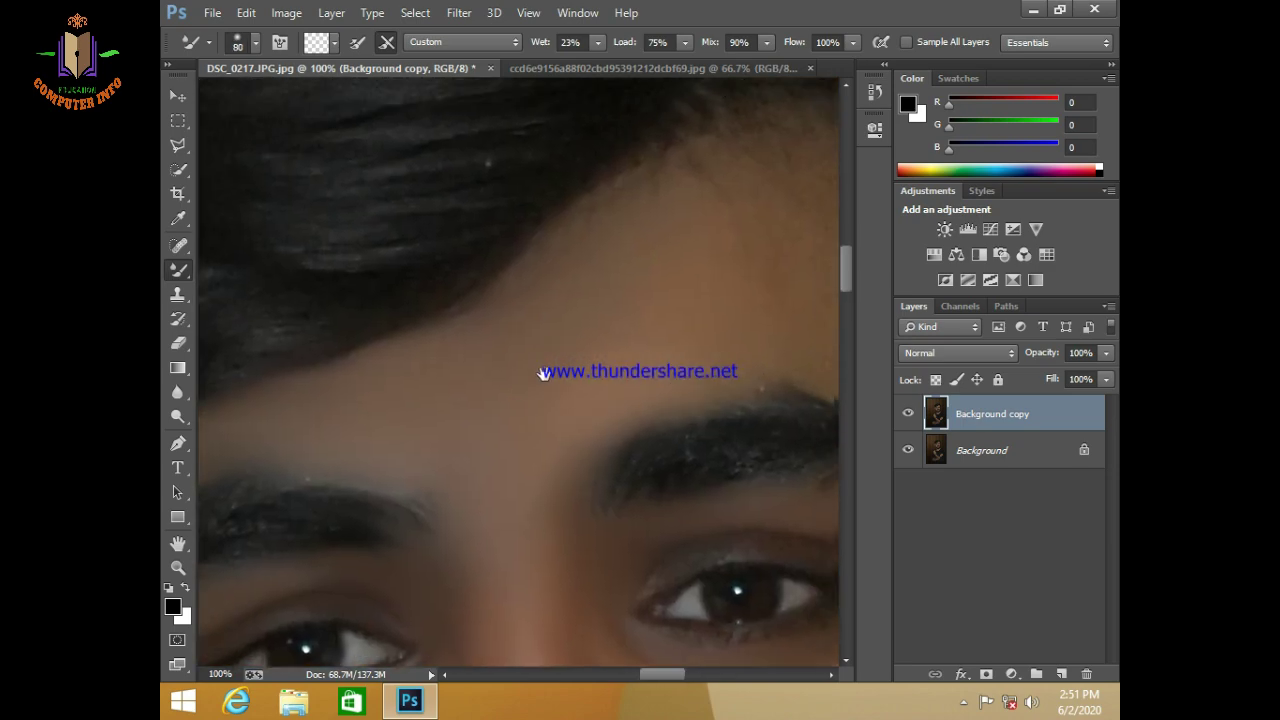
left_click_drag(453, 290, 395, 356)
left_click_drag(666, 212, 575, 290)
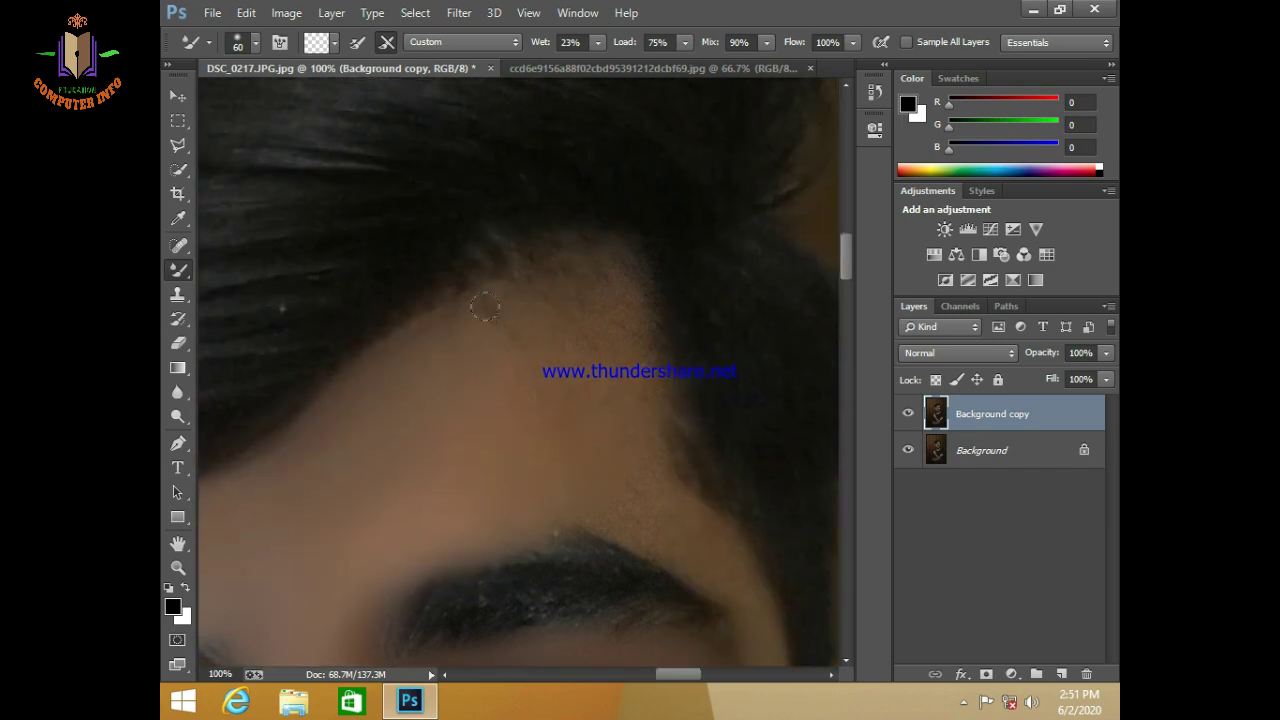
Step: Smooth the skin around the eyebrow and eye at about 70–80 brush size, keeping the brow sharp
key("bracketright")
key("bracketright")
key("bracketleft")
left_click_drag(297, 463, 605, 266)
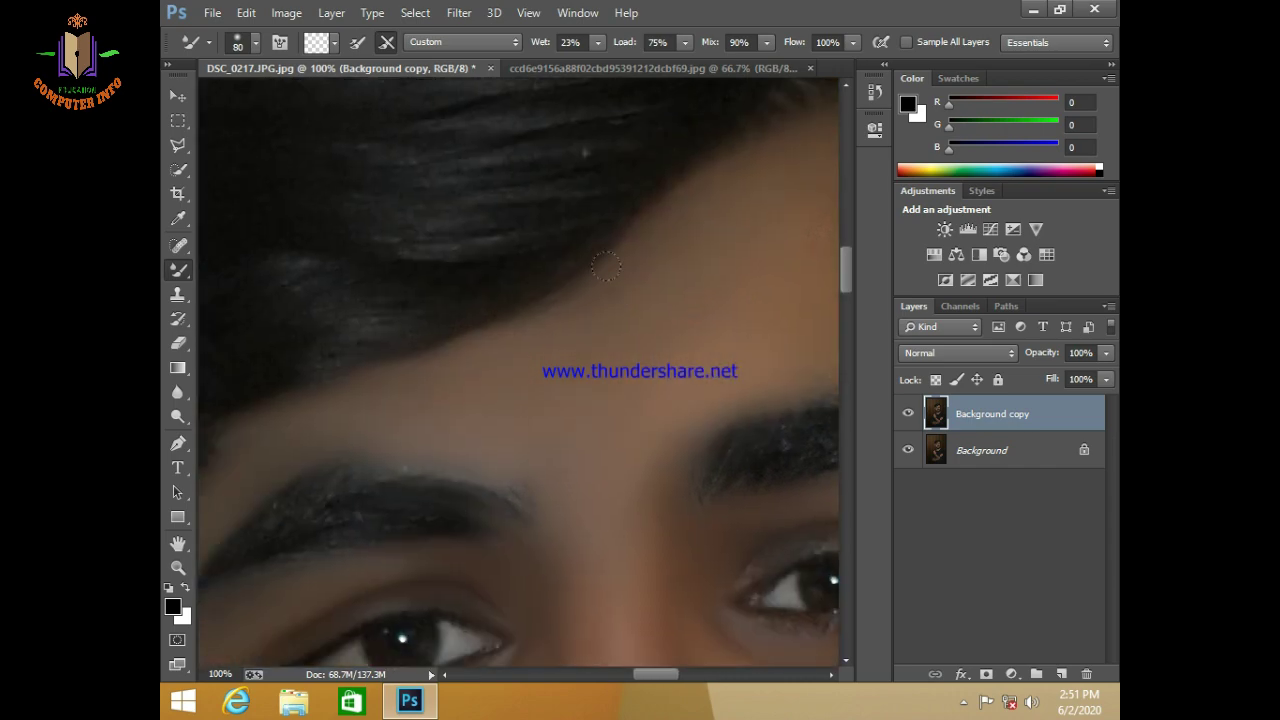
left_click_drag(472, 390, 586, 311)
key("bracketright")
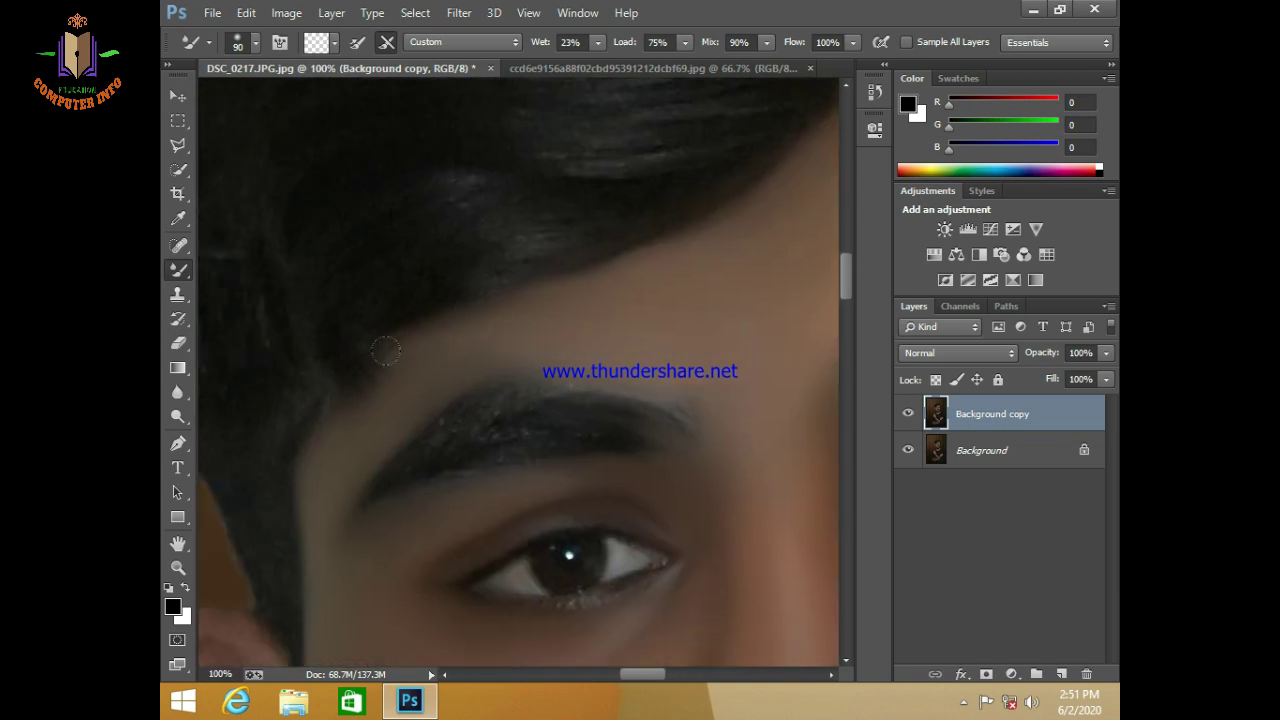
key("bracketleft")
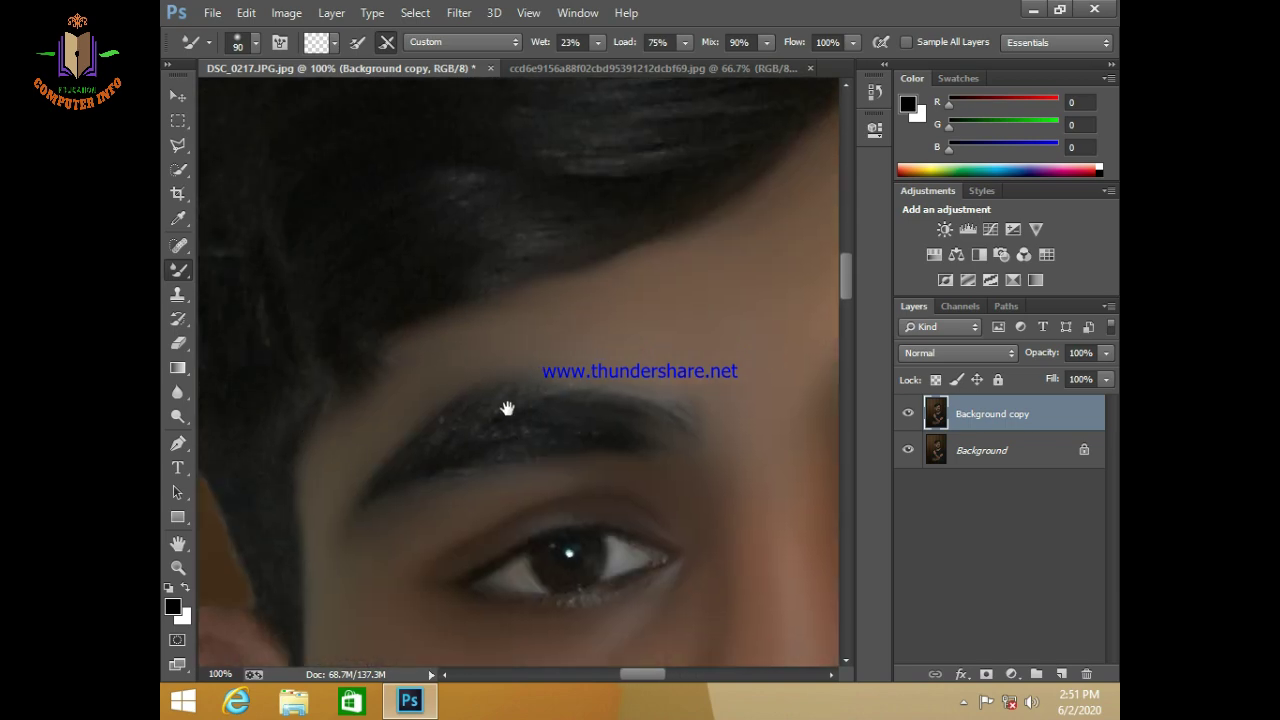
left_click_drag(506, 406, 488, 362)
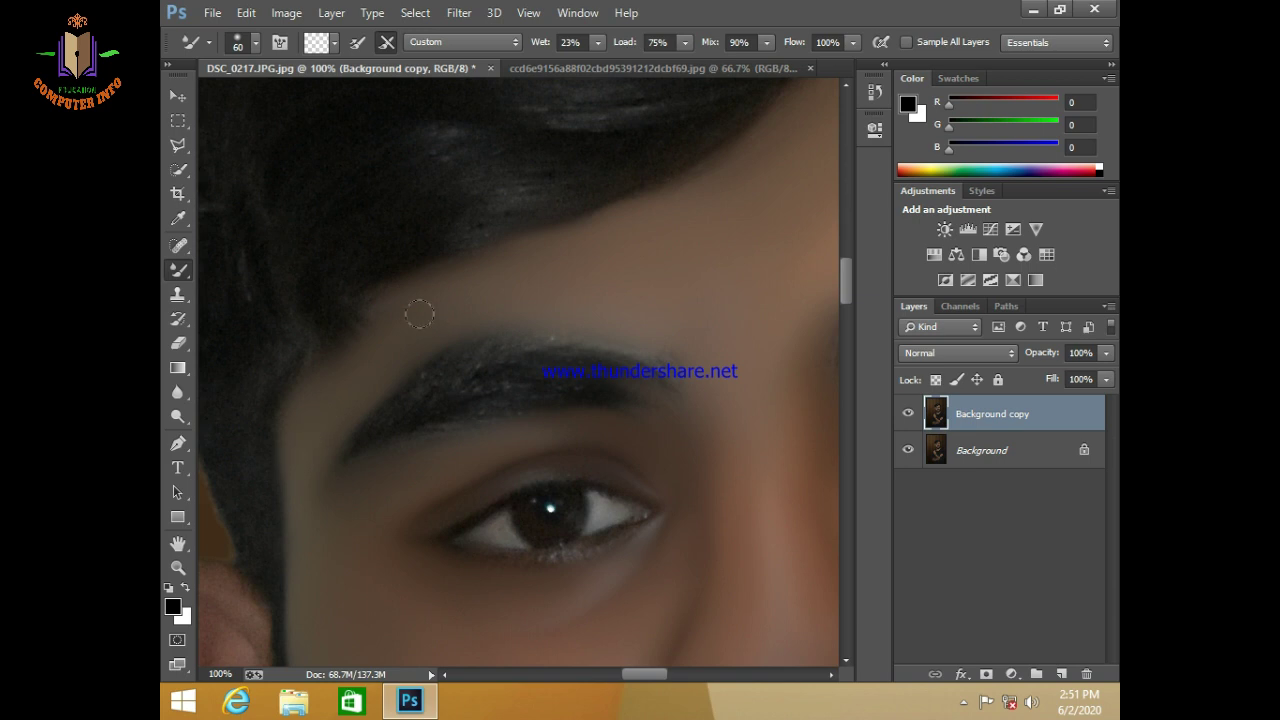
key("bracketright")
left_click_drag(651, 317, 541, 332)
left_click_drag(654, 367, 480, 482)
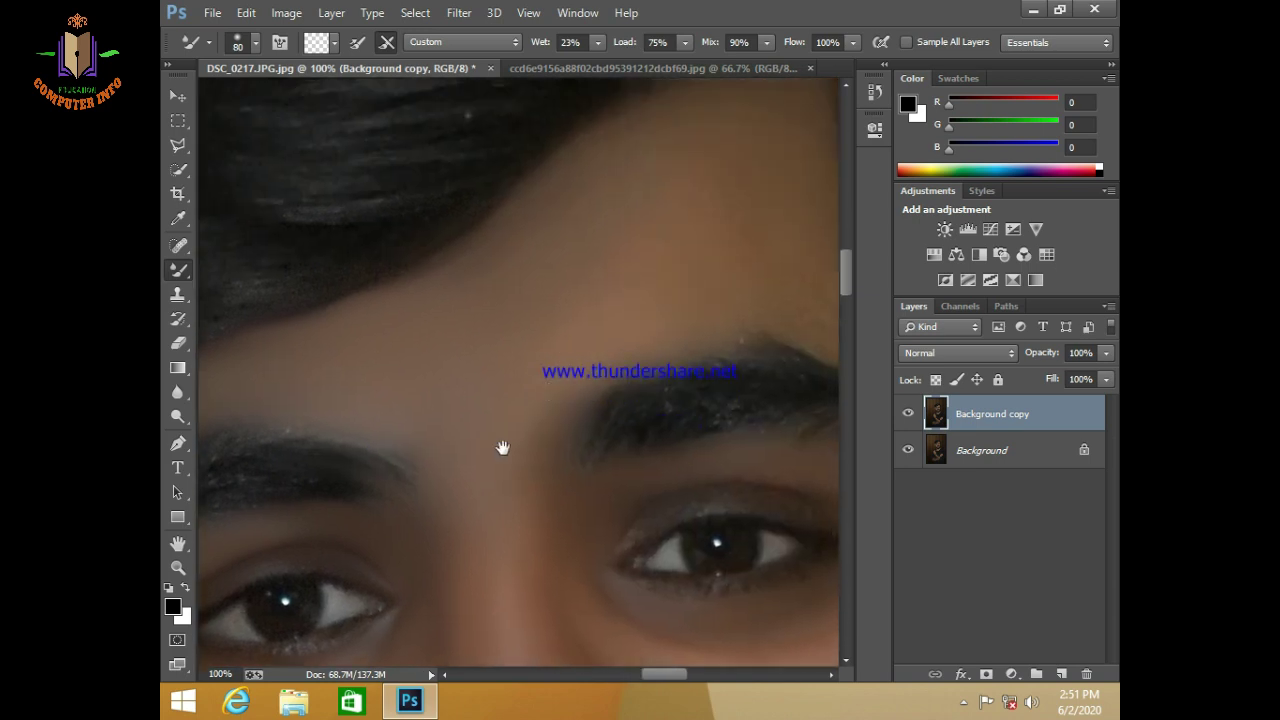
Step: Blend across the forehead, hairline and temple near the ear with a 50–125 brush
key("bracketright")
key("bracketright")
key("bracketright")
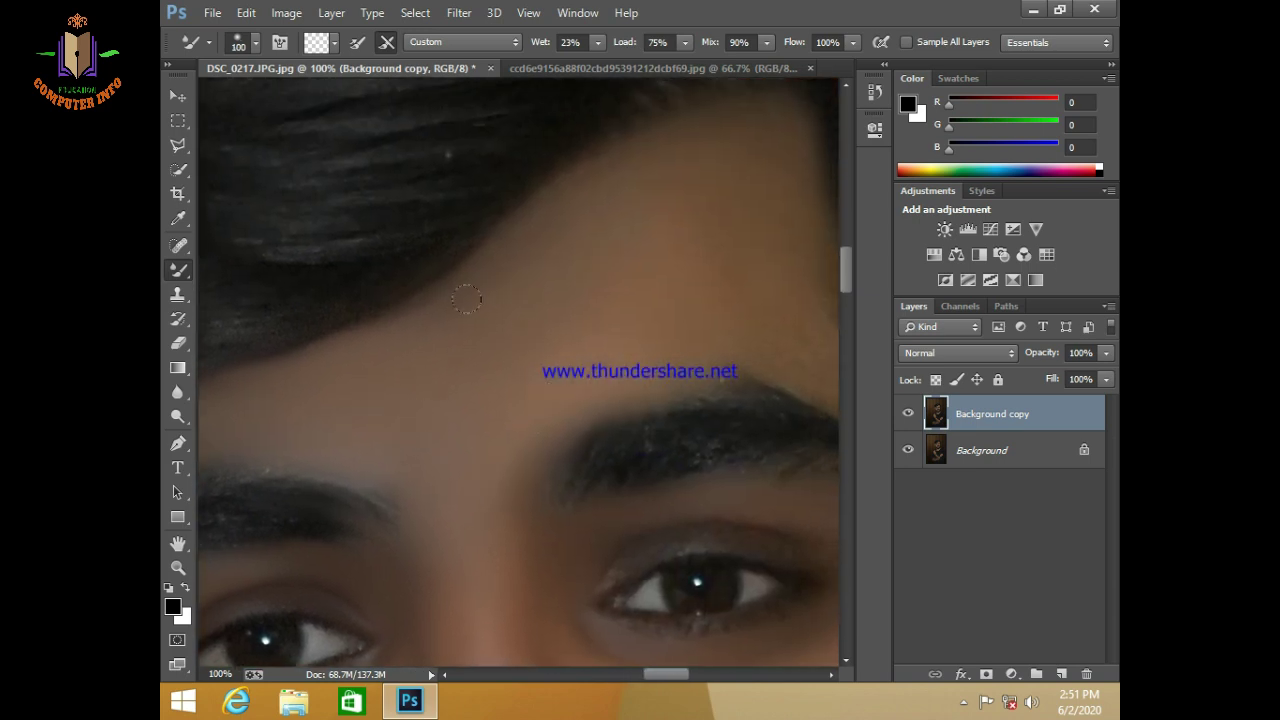
key("bracketright")
left_click_drag(654, 271, 553, 332)
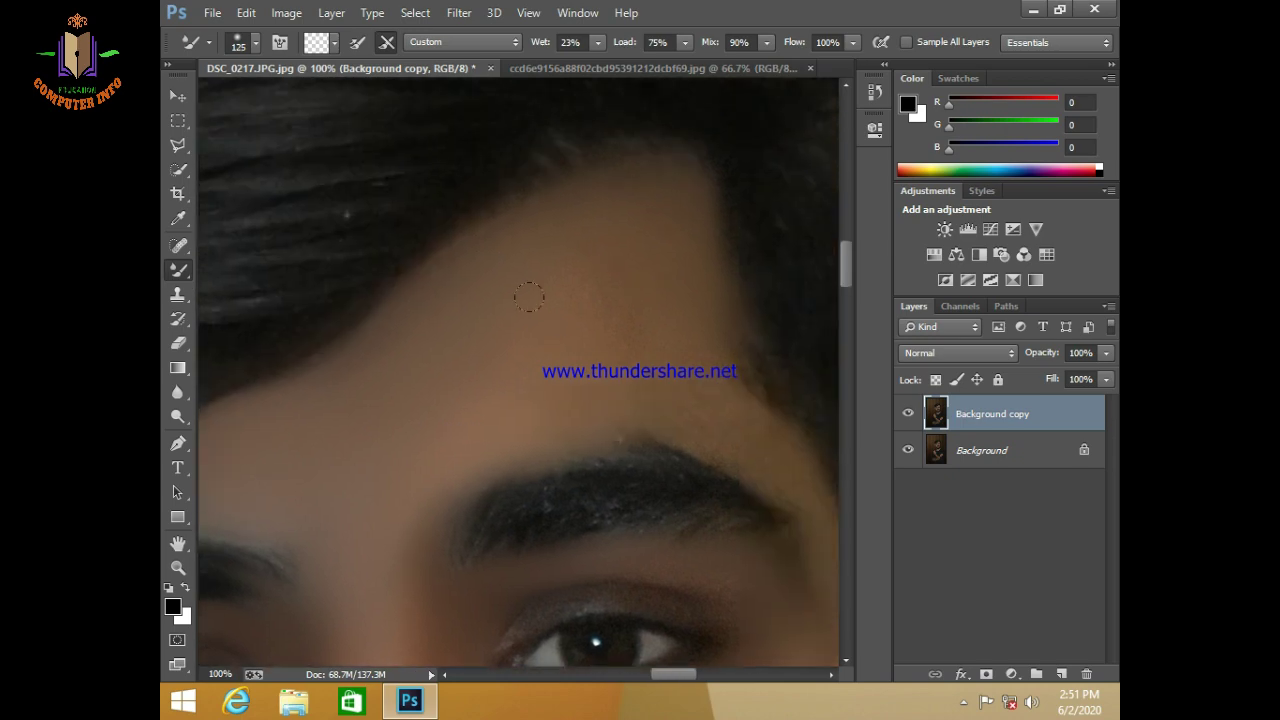
key("bracketleft")
key("bracketleft")
key("bracketleft")
key("bracketright")
key("bracketright")
key("bracketleft")
key("bracketleft")
key("bracketleft")
left_click_drag(792, 451, 533, 318)
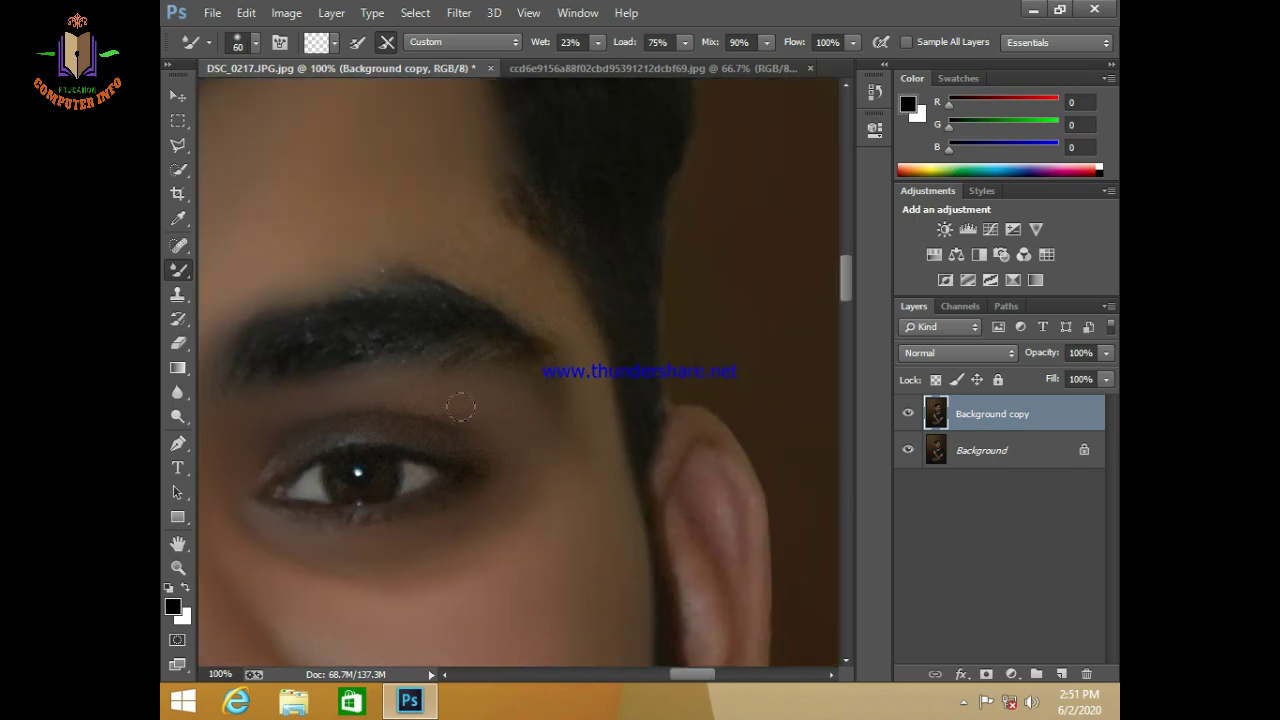
key("bracketleft")
key("bracketright")
Step: Finish smoothing the forehead and hairline between both eyebrows with a 90–150 brush
left_click_drag(408, 166, 452, 332)
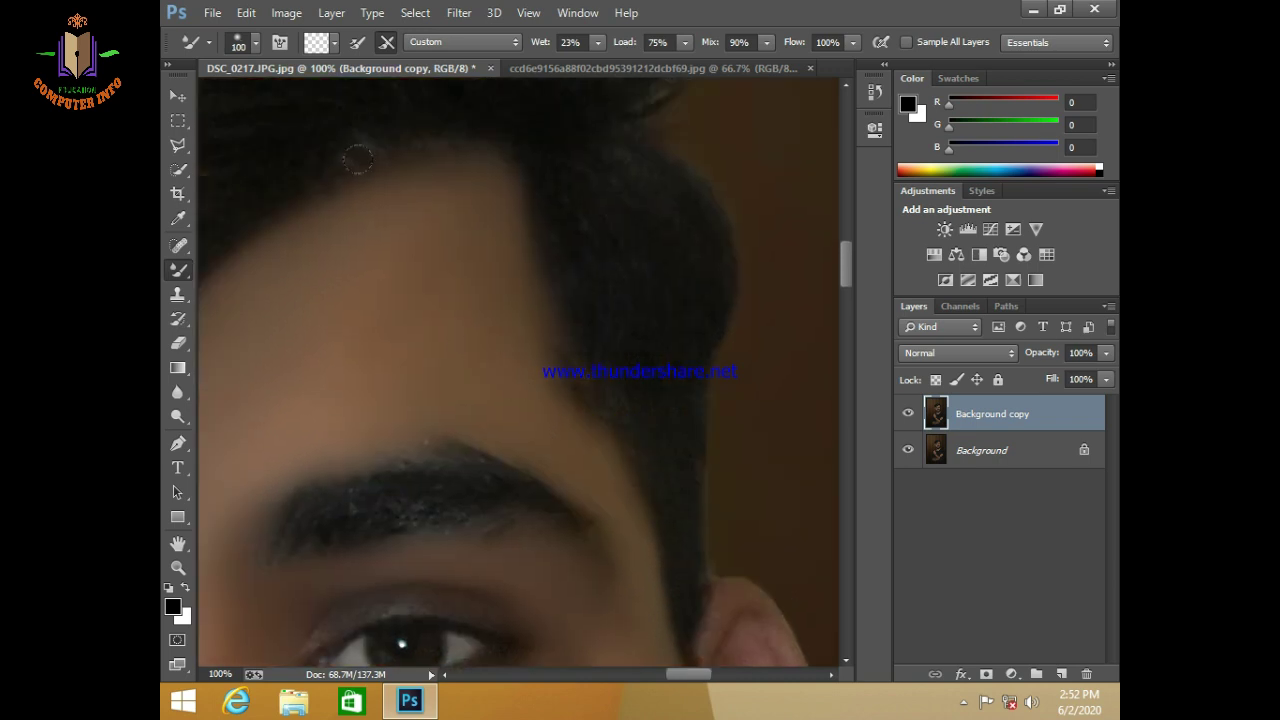
key("bracketleft")
left_click_drag(359, 360, 600, 306)
key("bracketright")
scroll(542, 287, "down", 2)
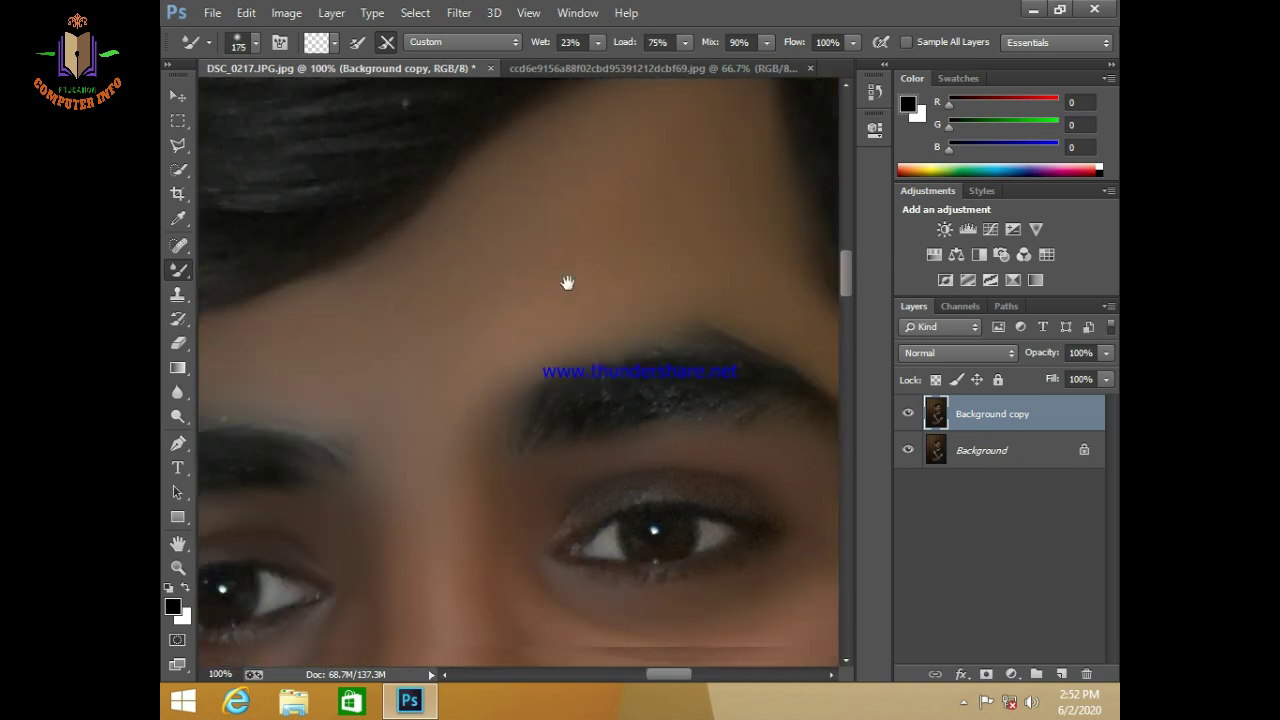
scroll(424, 297, "down", 2)
key("bracketleft")
key("bracketleft")
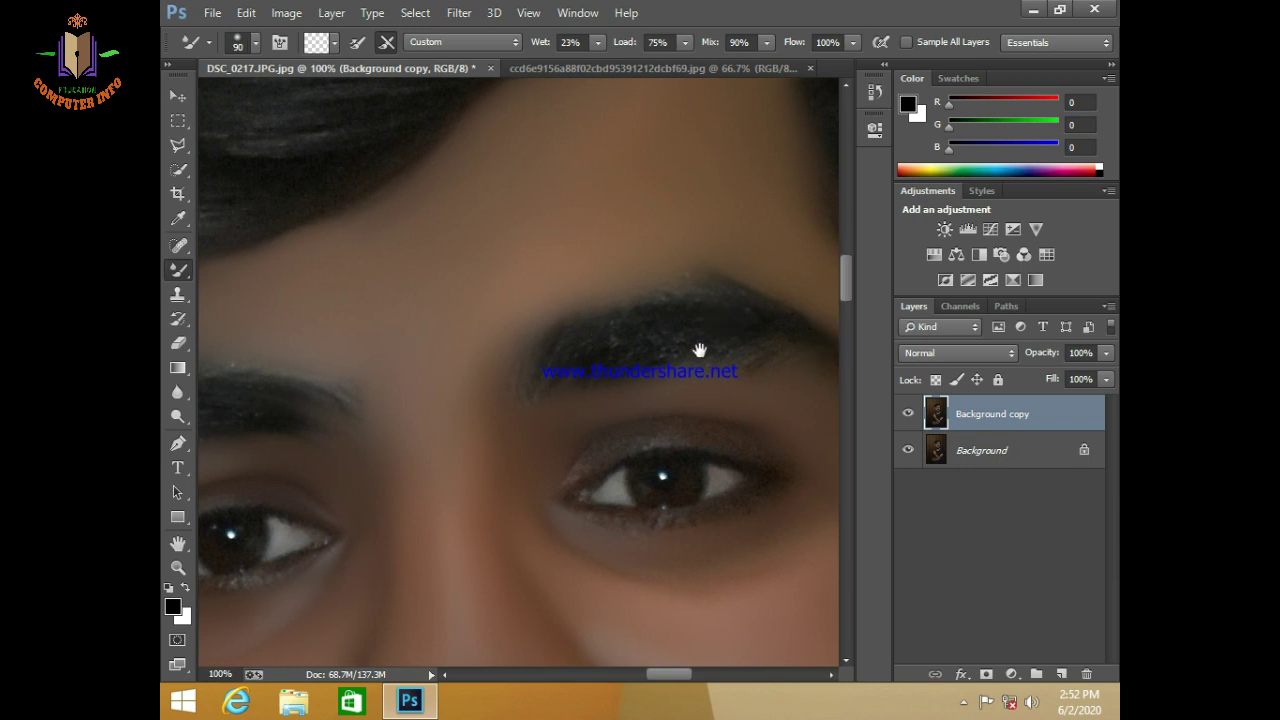
left_click_drag(600, 359, 336, 284)
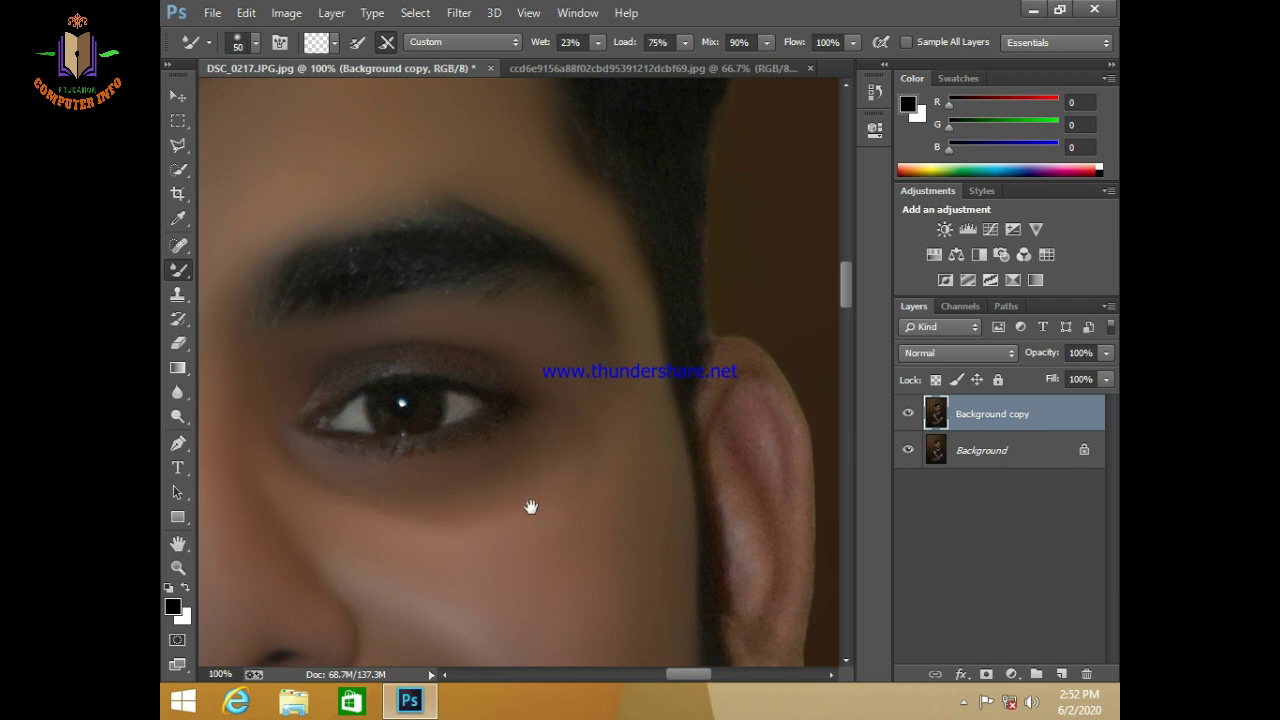
Step: Blend the eye corner with a 25–35 brush, removing a stray stroke via Edit > Step Backward
left_click_drag(531, 507, 654, 505)
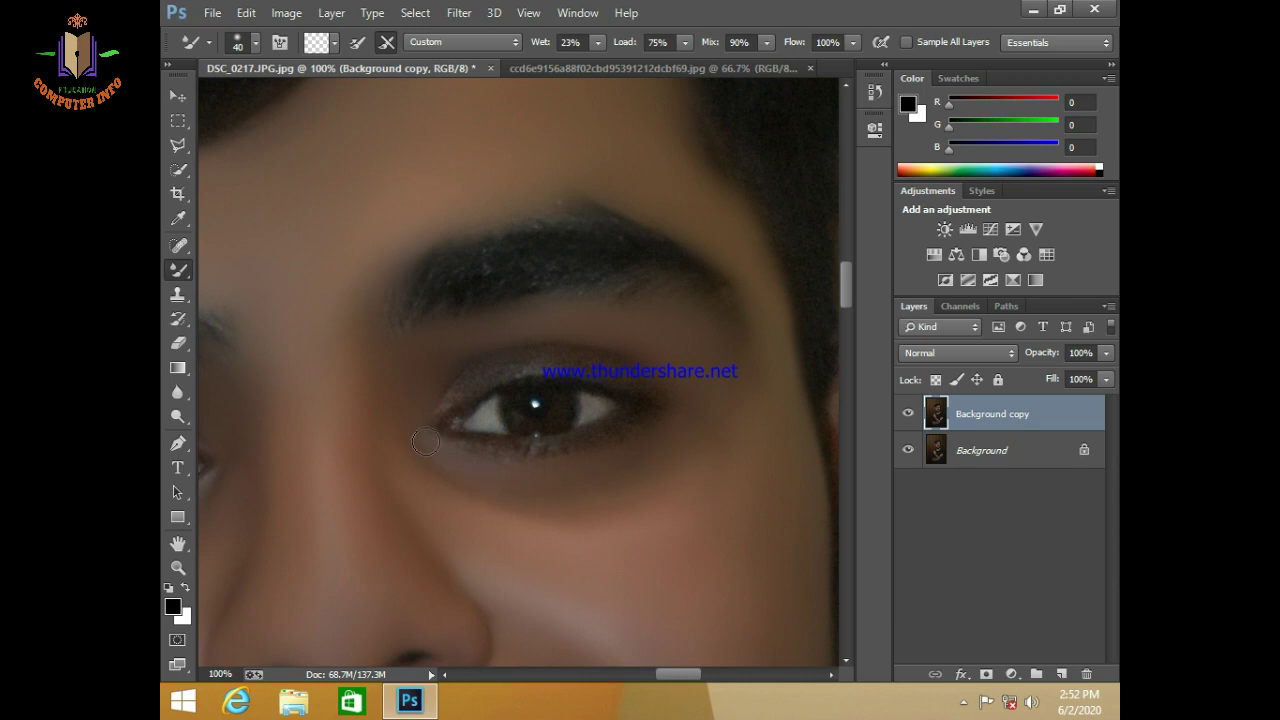
key("bracketleft")
key("bracketleft")
key("bracketleft")
key("bracketright")
key("bracketright")
left_click(246, 12)
left_click(325, 48)
key("bracketright")
key("bracketright")
key("bracketright")
Step: Smooth under the eye and the eyelid skin with a 25–40 brush
scroll(397, 417, "down", 3)
scroll(444, 421, "down", 1)
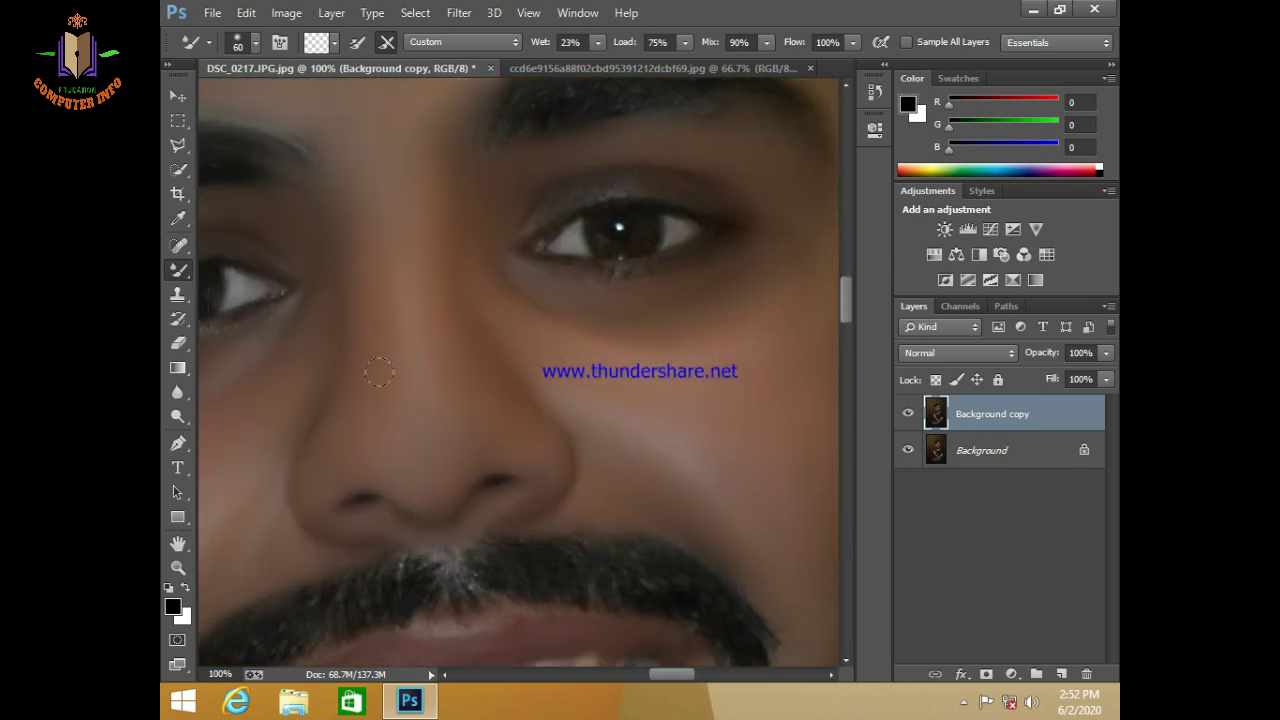
scroll(379, 373, "up", 3)
key("bracketright")
key("bracketright")
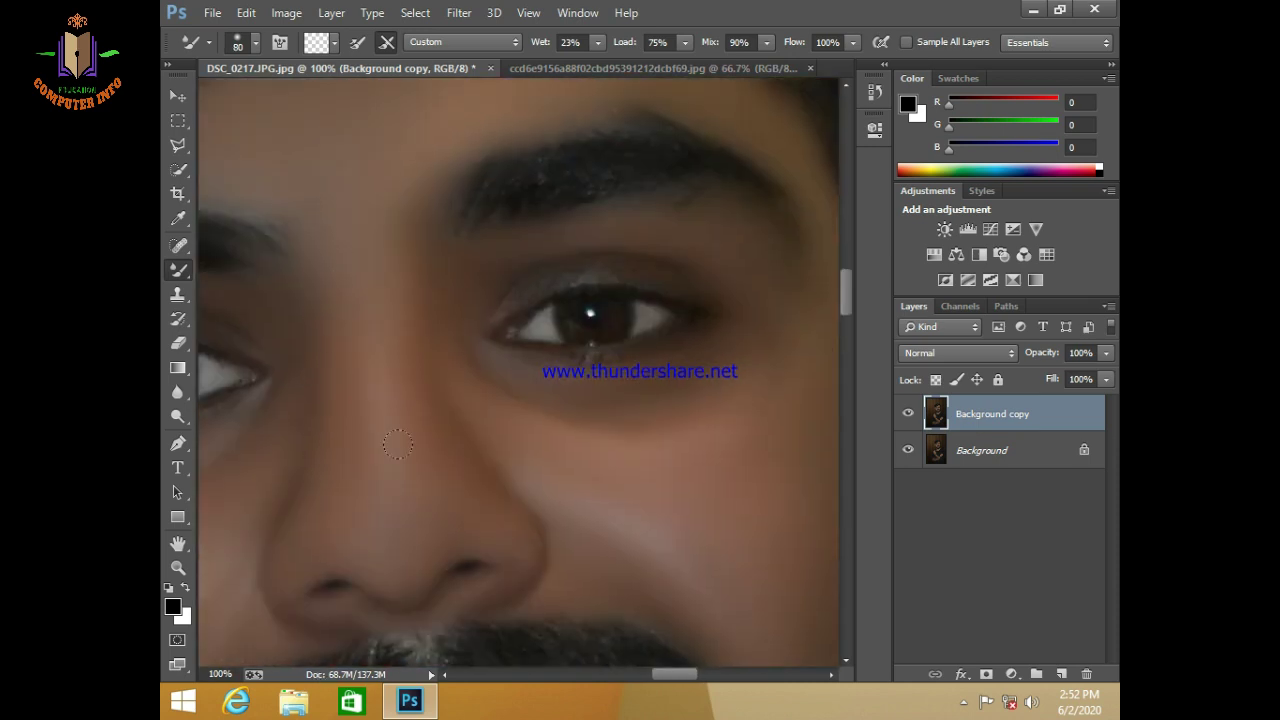
scroll(380, 357, "up", 3)
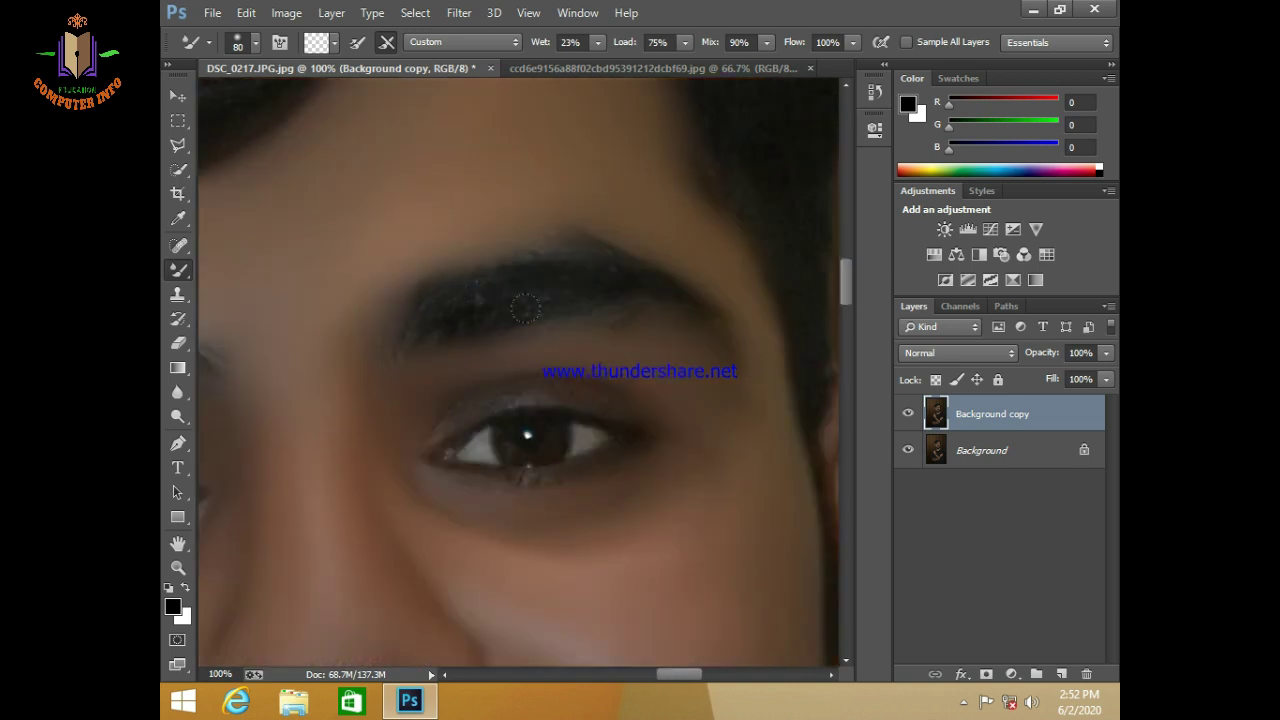
key("bracketleft")
key("bracketleft")
key("bracketleft")
key("bracketleft")
key("bracketleft")
key("bracketleft")
key("bracketright")
key("bracketright")
key("bracketright")
key("bracketleft")
key("bracketleft")
key("bracketleft")
Step: Blend the skin from the eye corner toward the temple and ear with a 30–45 brush
left_click_drag(485, 411, 545, 383)
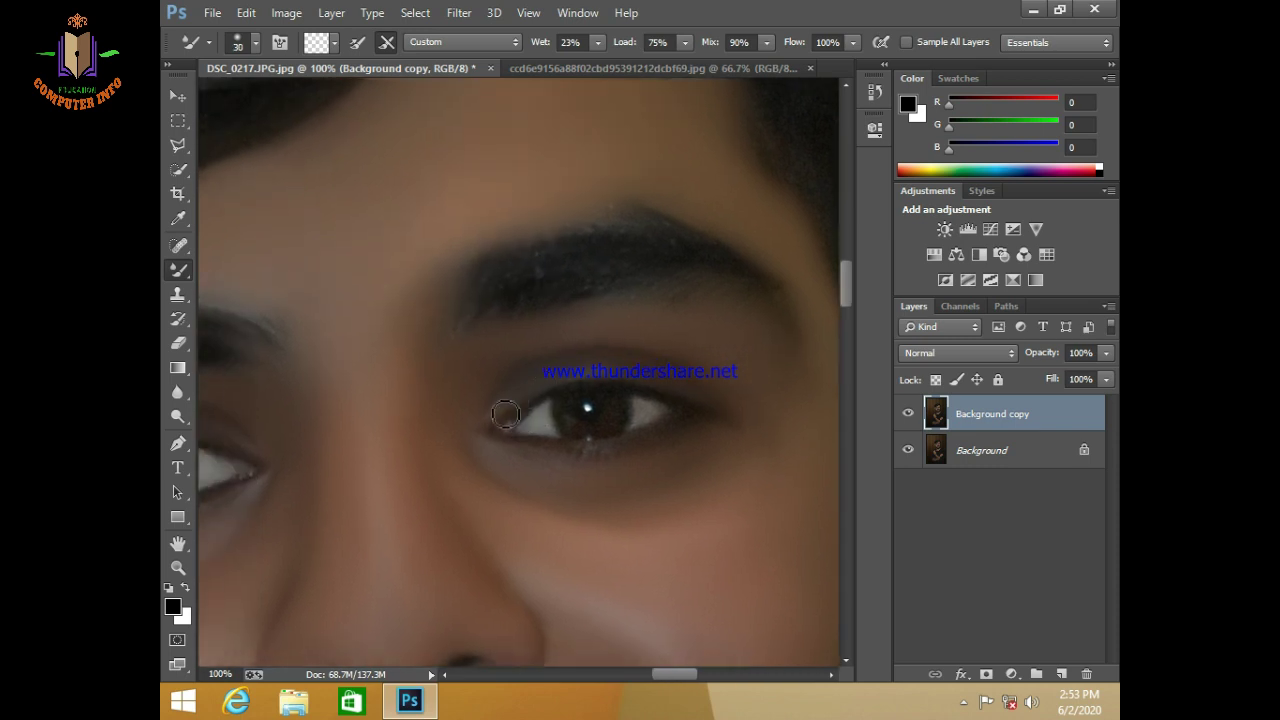
key("bracketleft")
key("bracketright")
left_click_drag(734, 417, 509, 399)
key("bracketright")
key("bracketright")
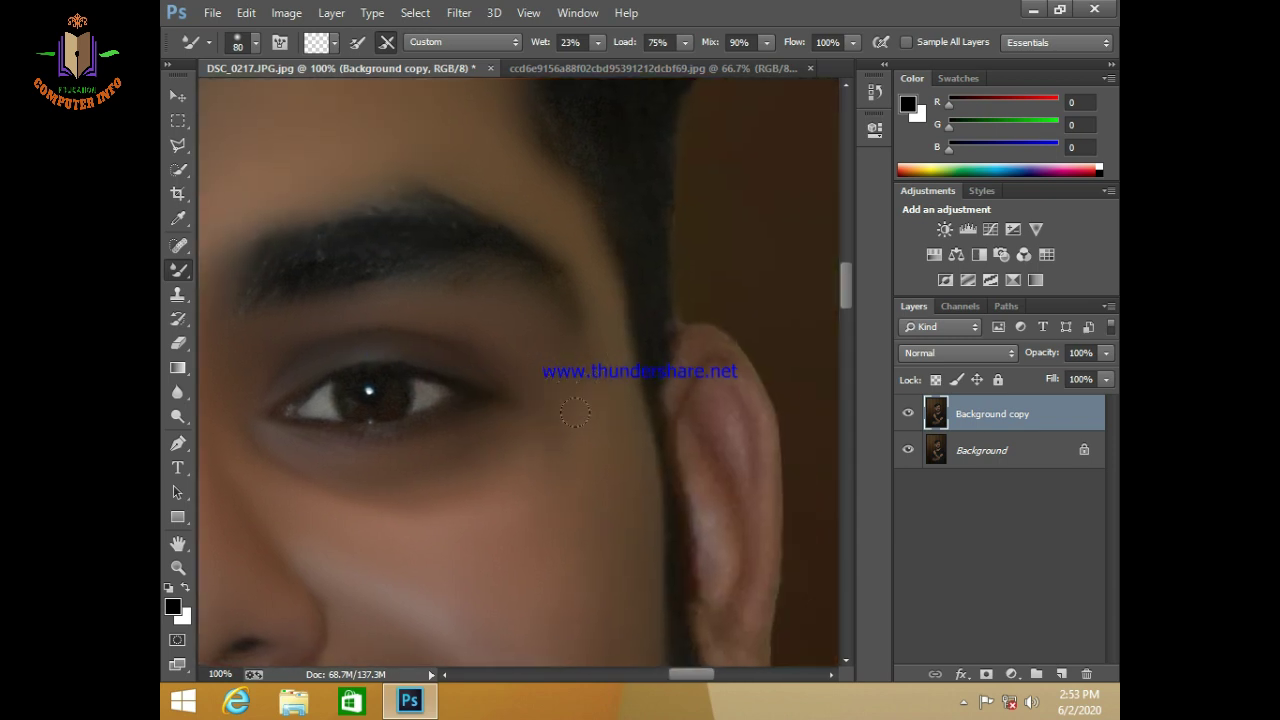
scroll(575, 412, "down", 2)
scroll(591, 457, "down", 2)
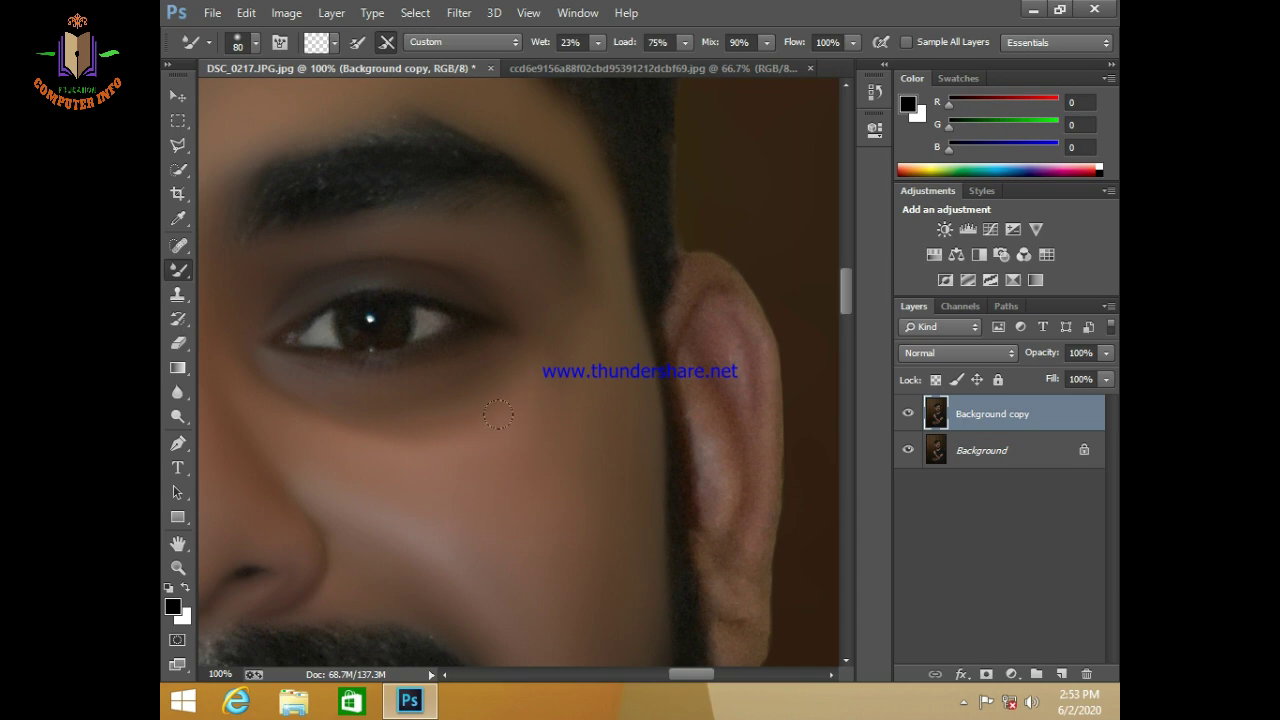
Step: Step backward to drop the last cheek stroke, toggle Background copy visibility to compare, and zoom out and back in
left_click(246, 12)
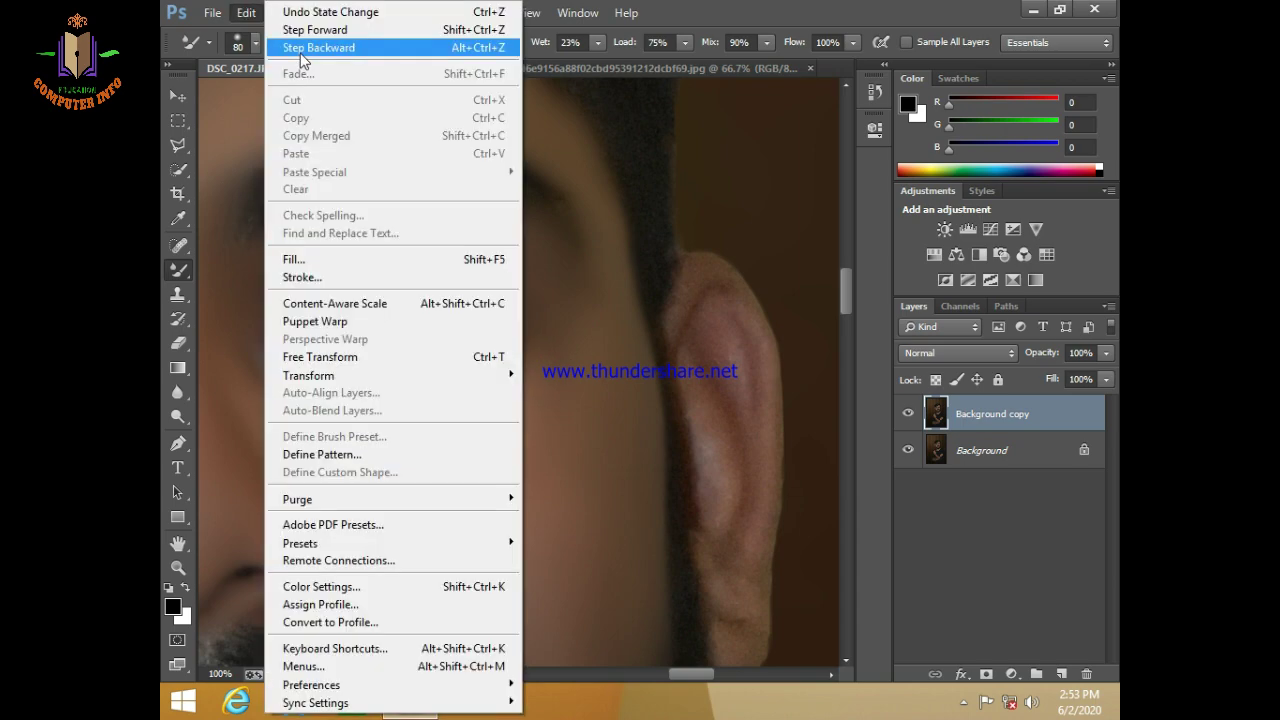
left_click(302, 50)
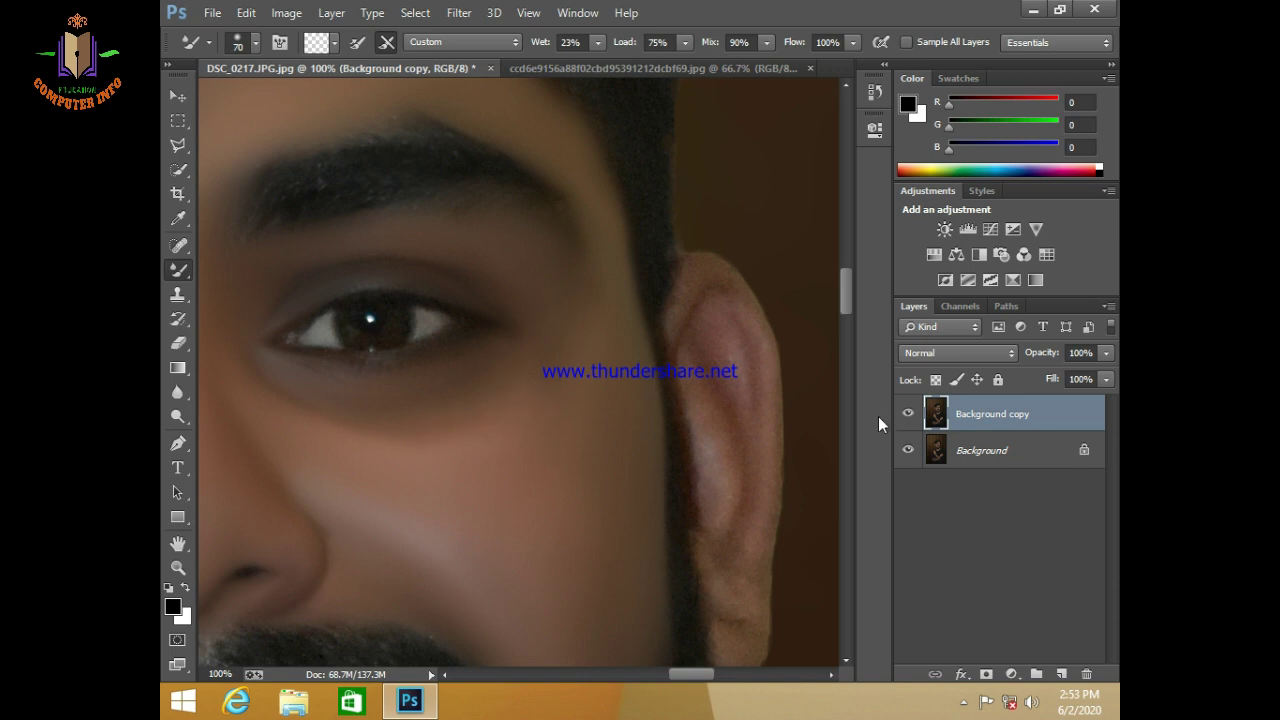
left_click(906, 413)
scroll(650, 510, "down", 3)
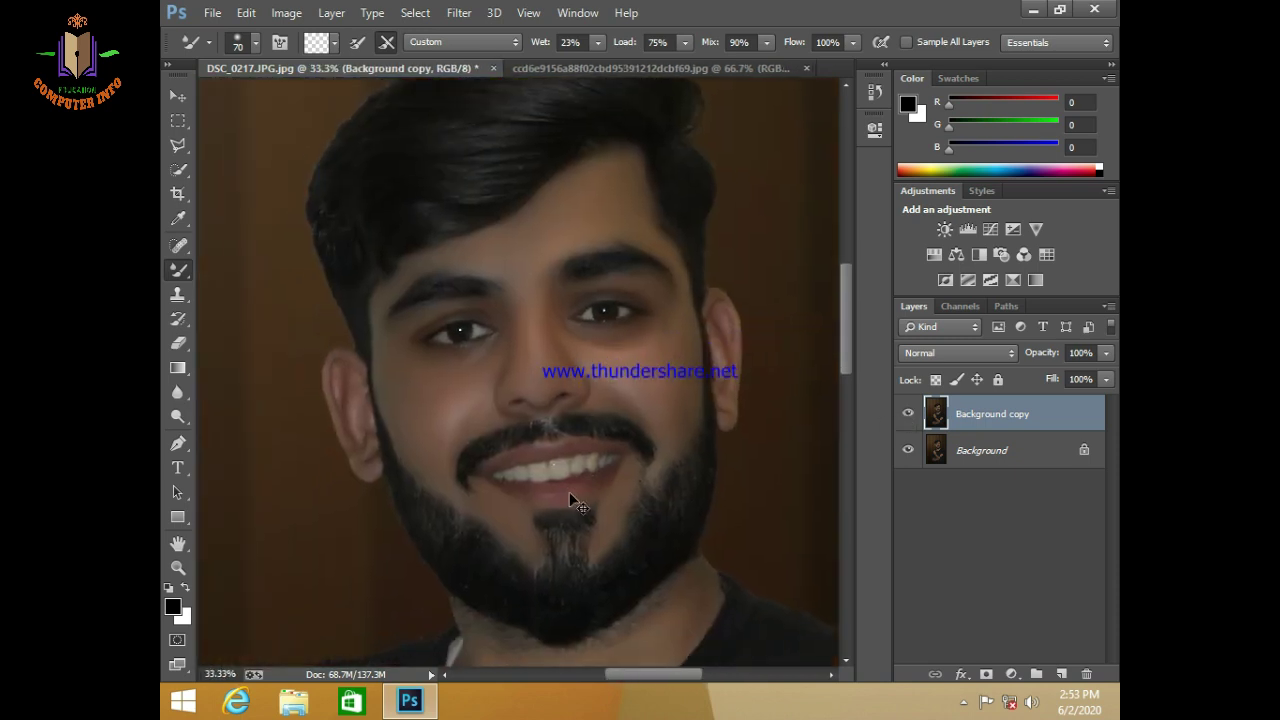
scroll(570, 495, "up", 2)
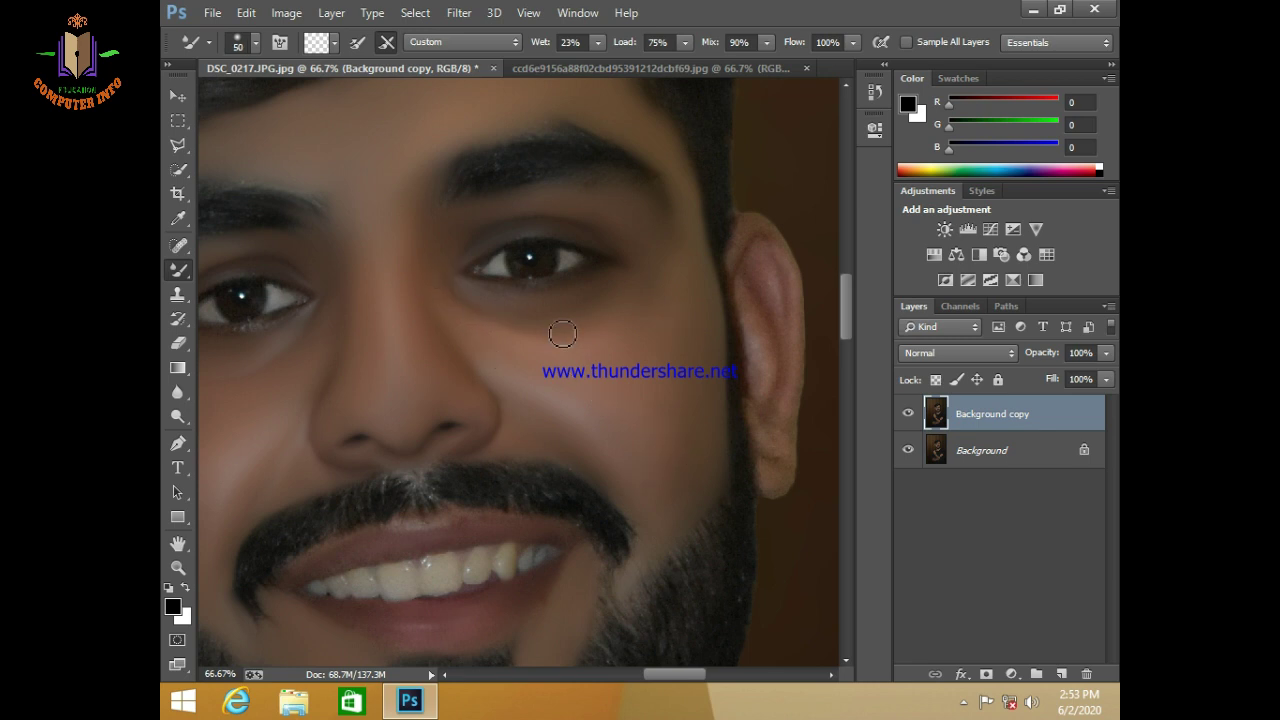
Step: Resize the Mixer Brush between 70 and 100 px and frame the right ear and cheek
key("bracketright")
key("bracketright")
left_click_drag(412, 306, 430, 375)
key("bracketleft")
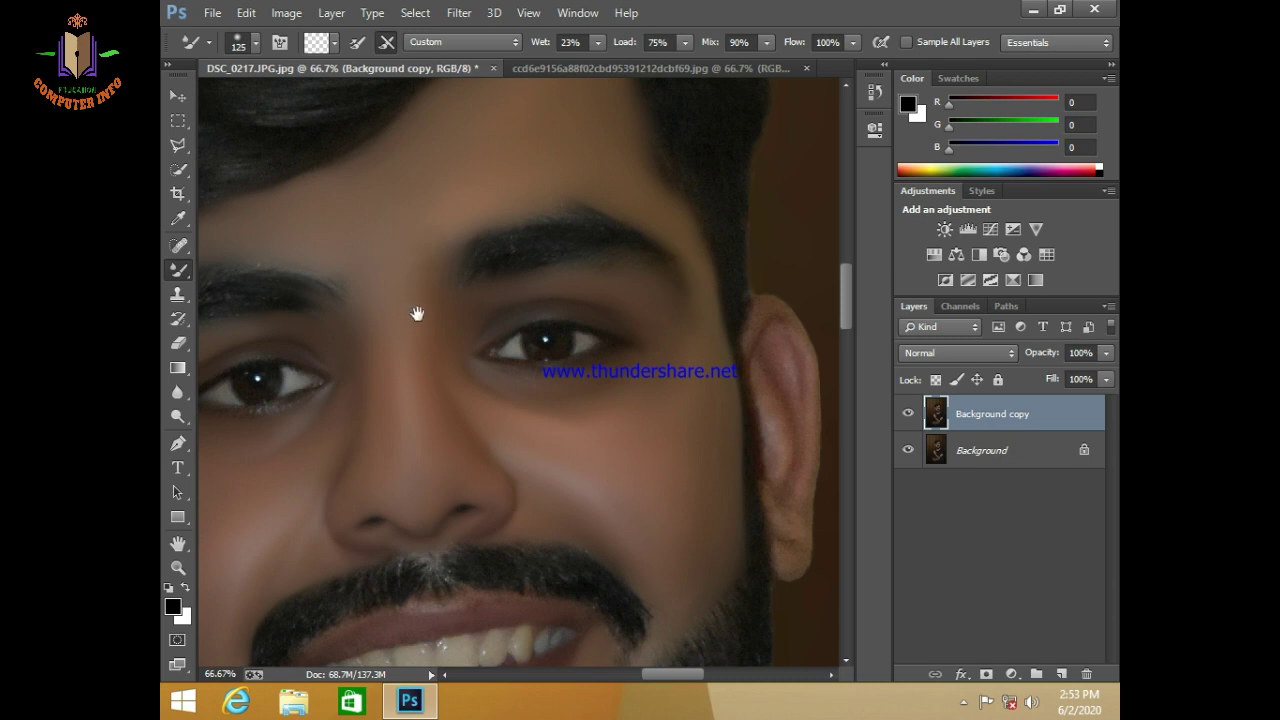
left_click_drag(417, 314, 447, 334)
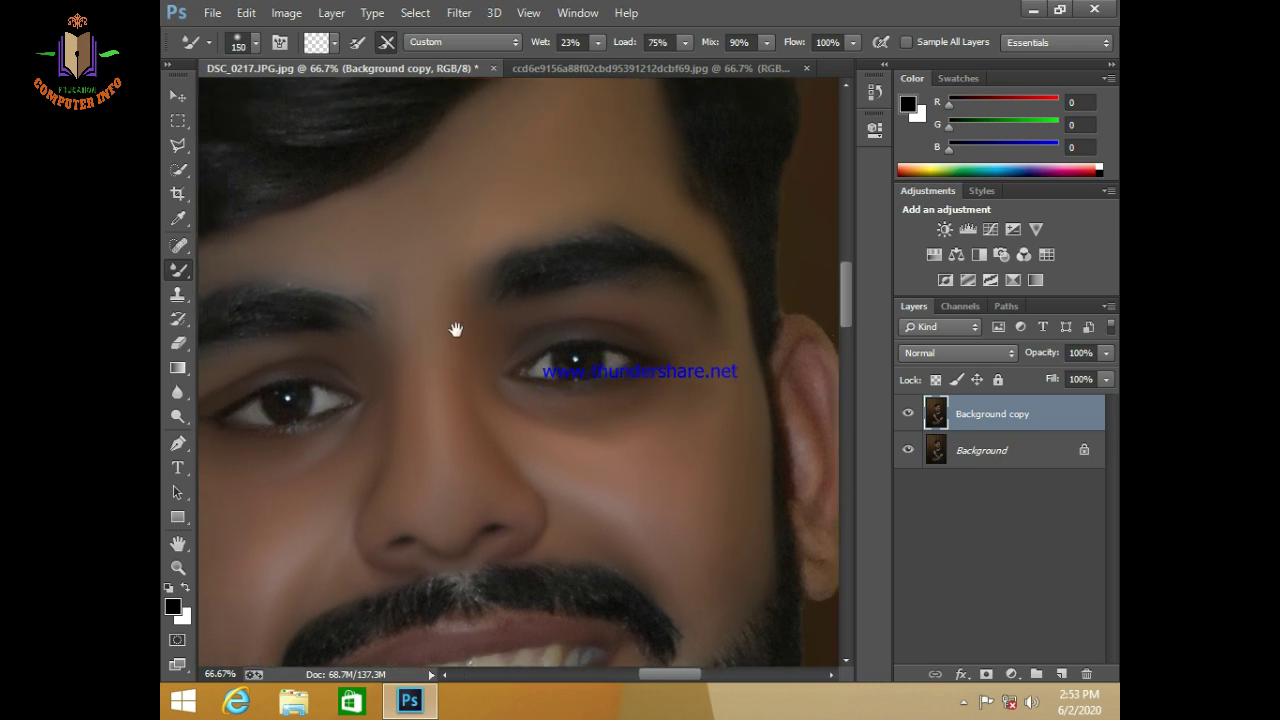
left_click_drag(456, 330, 770, 136)
key("bracketleft")
key("bracketleft")
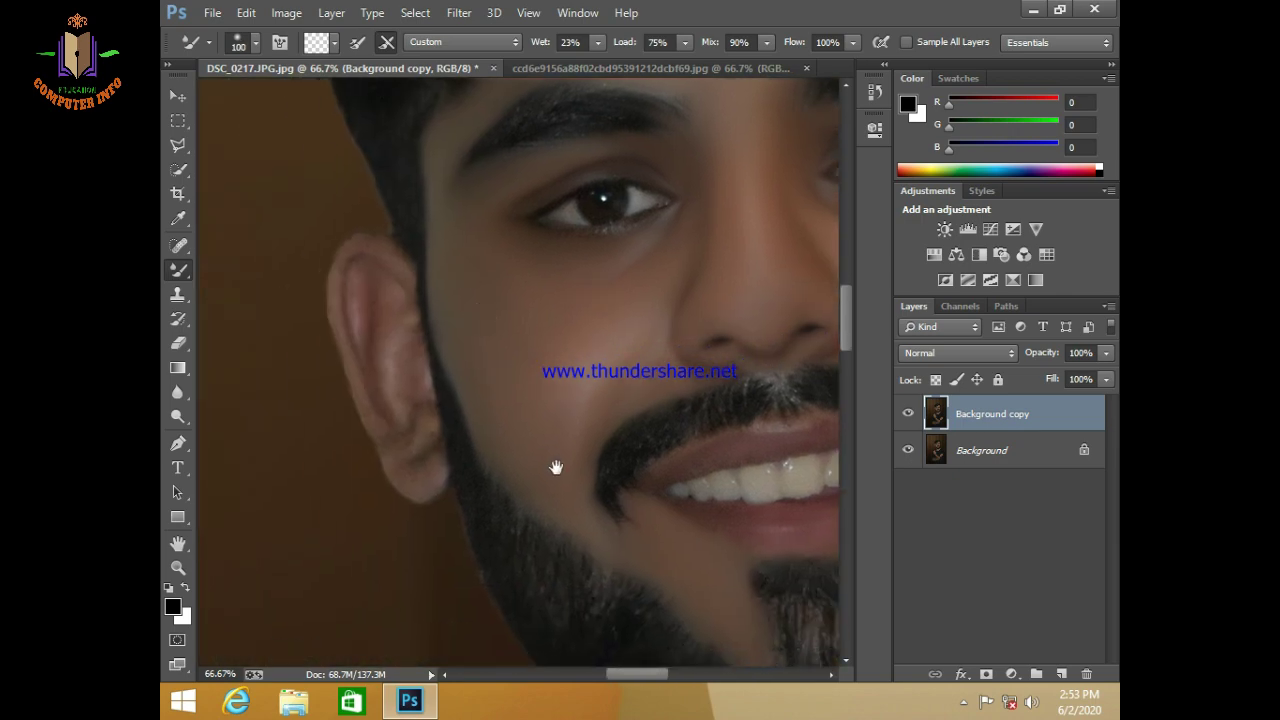
left_click_drag(556, 467, 323, 346)
key("bracketleft")
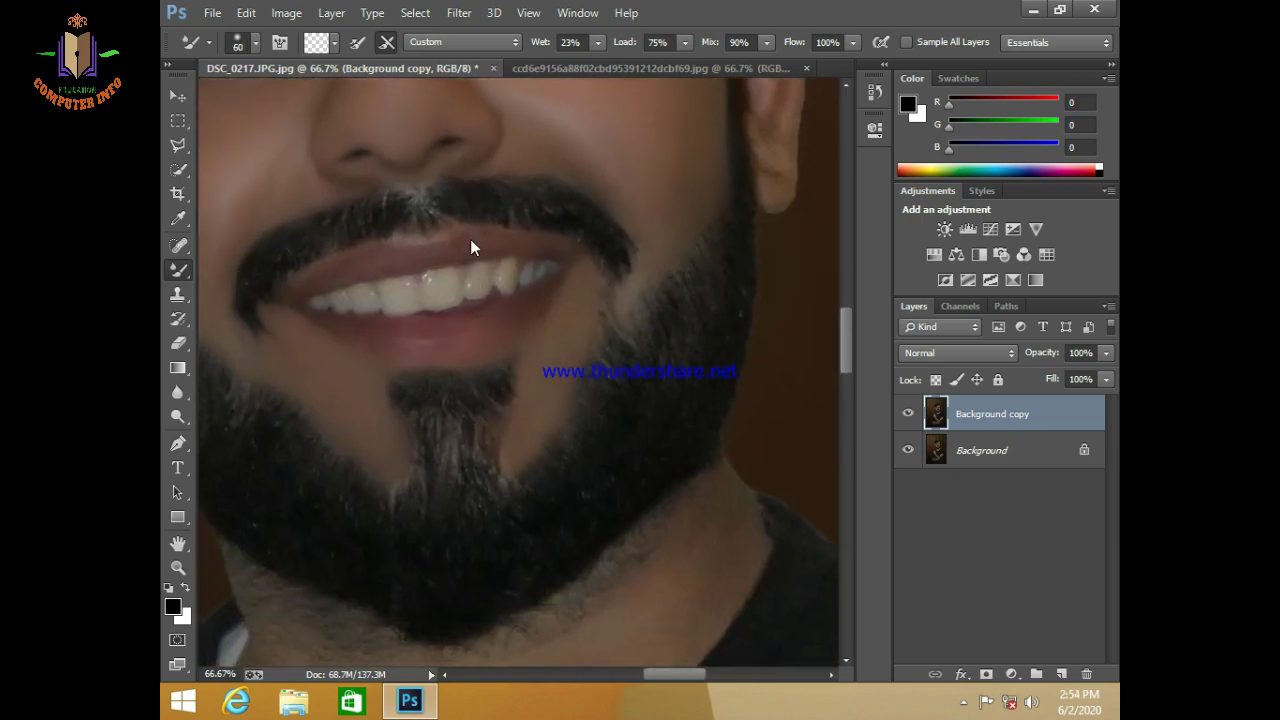
left_click_drag(470, 241, 370, 221)
left_click_drag(543, 343, 543, 157)
left_click_drag(629, 477, 467, 655)
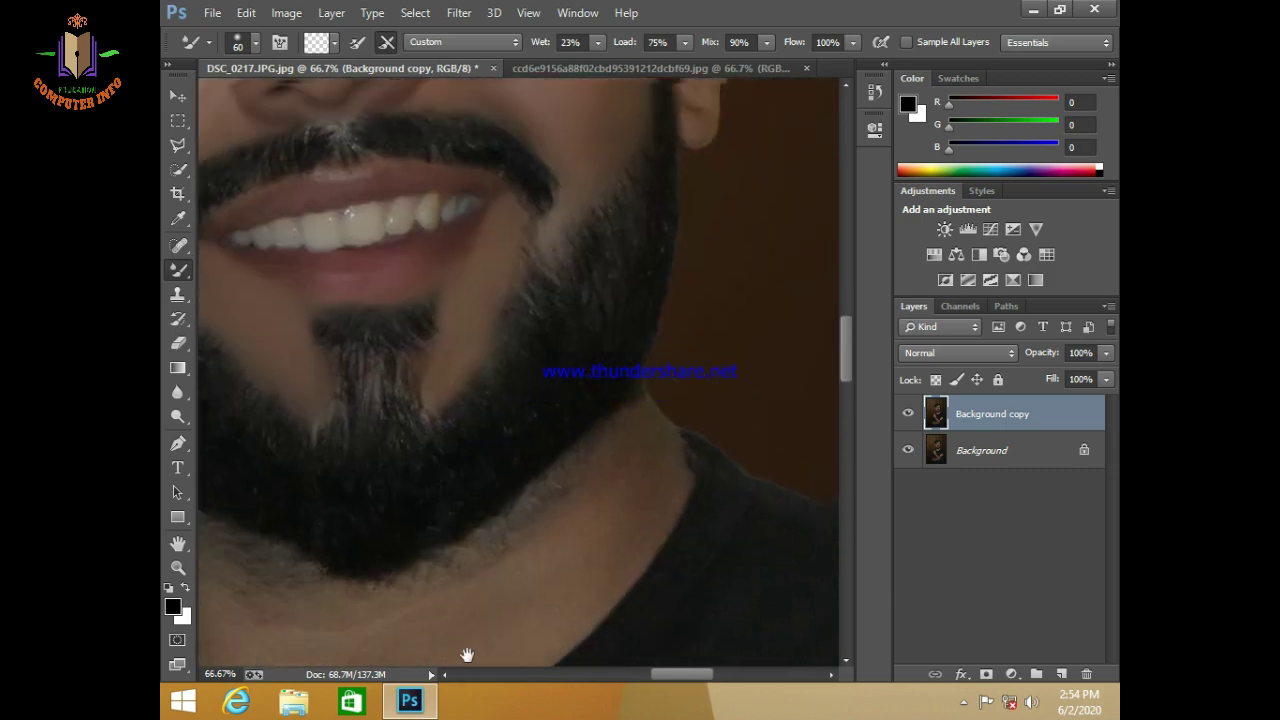
left_click_drag(607, 379, 557, 449)
left_click_drag(575, 90, 588, 351)
Step: Blend the ear's right edge, lower part and upper-left edge with a 35–40 px brush
key("bracketleft")
key("bracketleft")
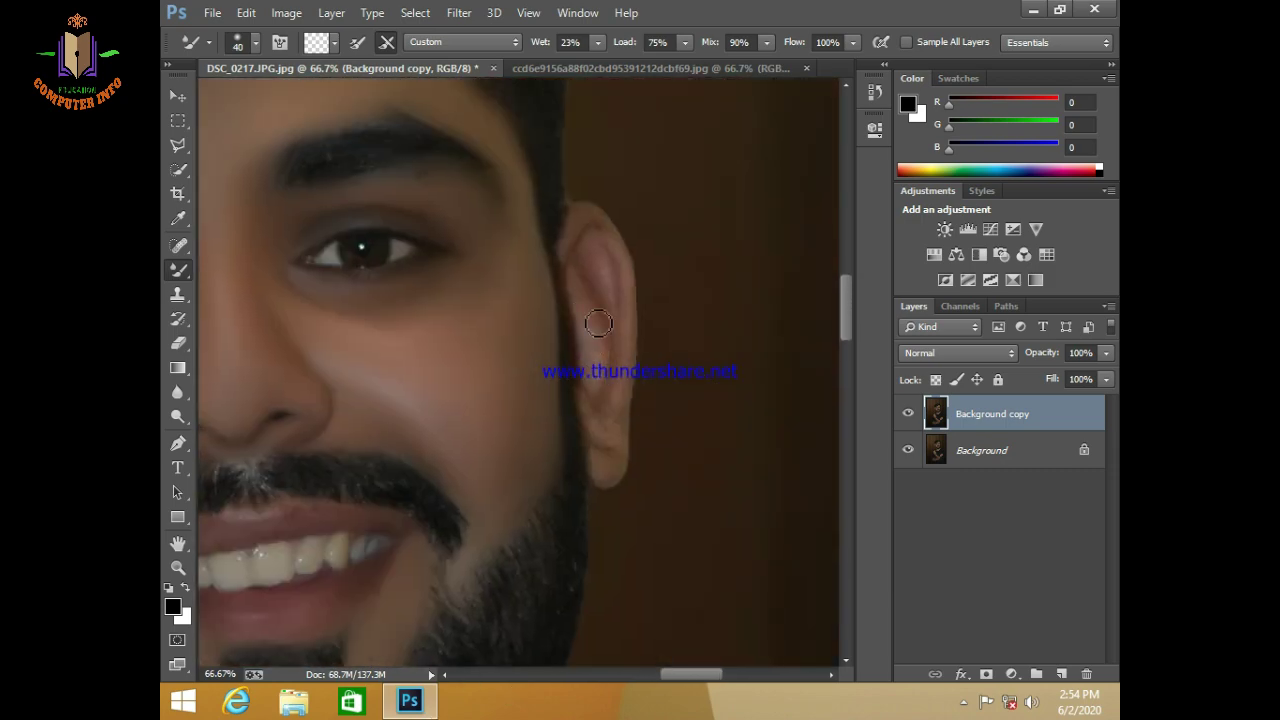
key("bracketleft")
left_click_drag(634, 286, 640, 336)
key("bracketright")
left_click_drag(634, 394, 628, 480)
key("bracketleft")
left_click_drag(580, 256, 585, 236)
mouse_move(585, 236)
left_mouse_down()
mouse_move(571, 252)
mouse_move(606, 229)
mouse_move(626, 263)
mouse_move(635, 395)
mouse_move(613, 488)
mouse_move(588, 411)
mouse_move(604, 452)
mouse_move(617, 437)
mouse_move(597, 420)
mouse_move(614, 376)
left_mouse_up()
key("bracketleft")
key("bracketright")
key("bracketright")
Step: Smooth the top of the ear and the upper ear skin with a small brush
key("bracketleft")
left_click_drag(598, 272, 616, 243)
key("bracketleft")
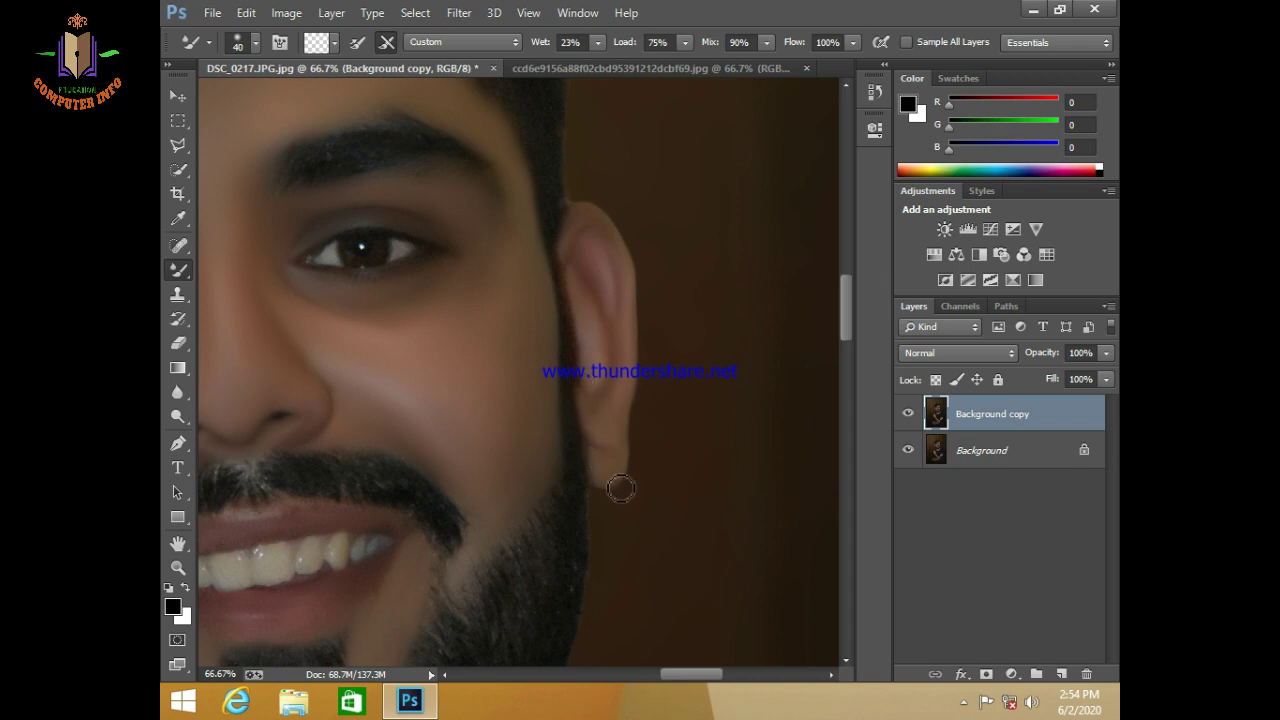
key("bracketright")
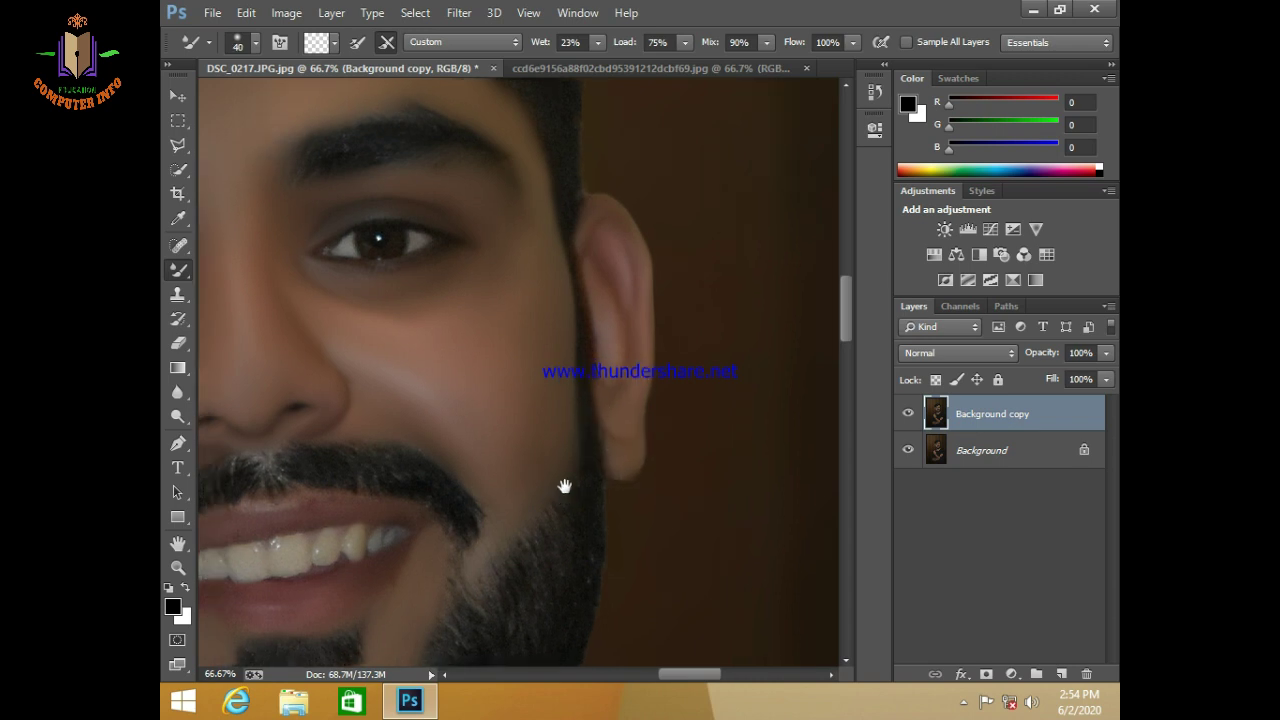
left_click_drag(563, 486, 633, 486)
key("bracketright")
key("bracketright")
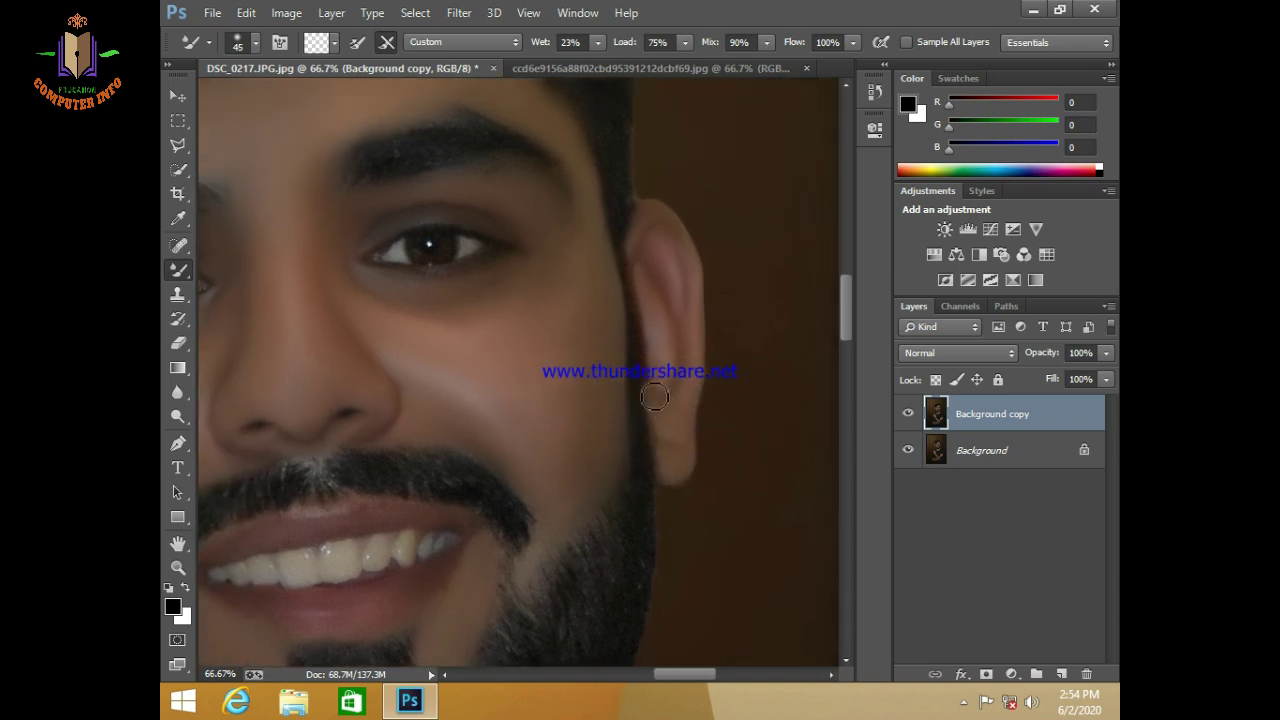
key("bracketleft")
key("bracketleft")
left_click_drag(643, 366, 571, 391)
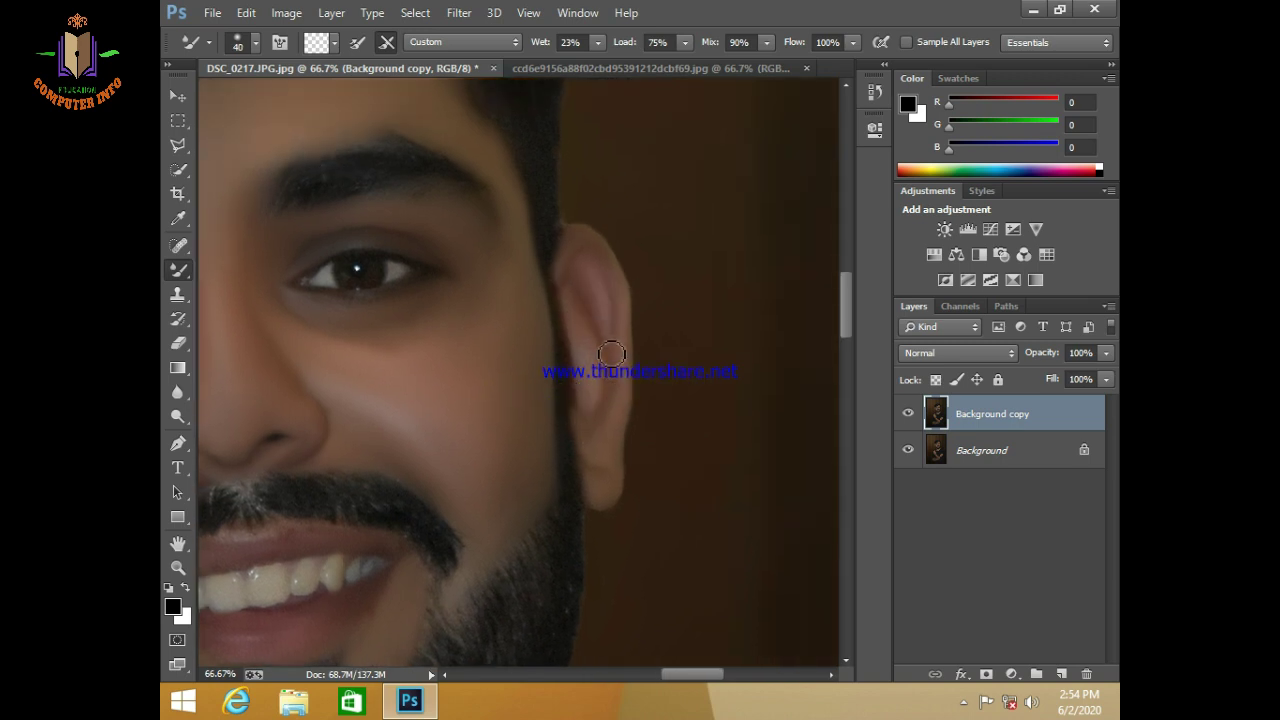
left_click_drag(601, 288, 622, 343)
Step: Work up over the beard toward the eyes, nose and forehead to blend the under-eye skin
left_click_drag(560, 543, 706, 380)
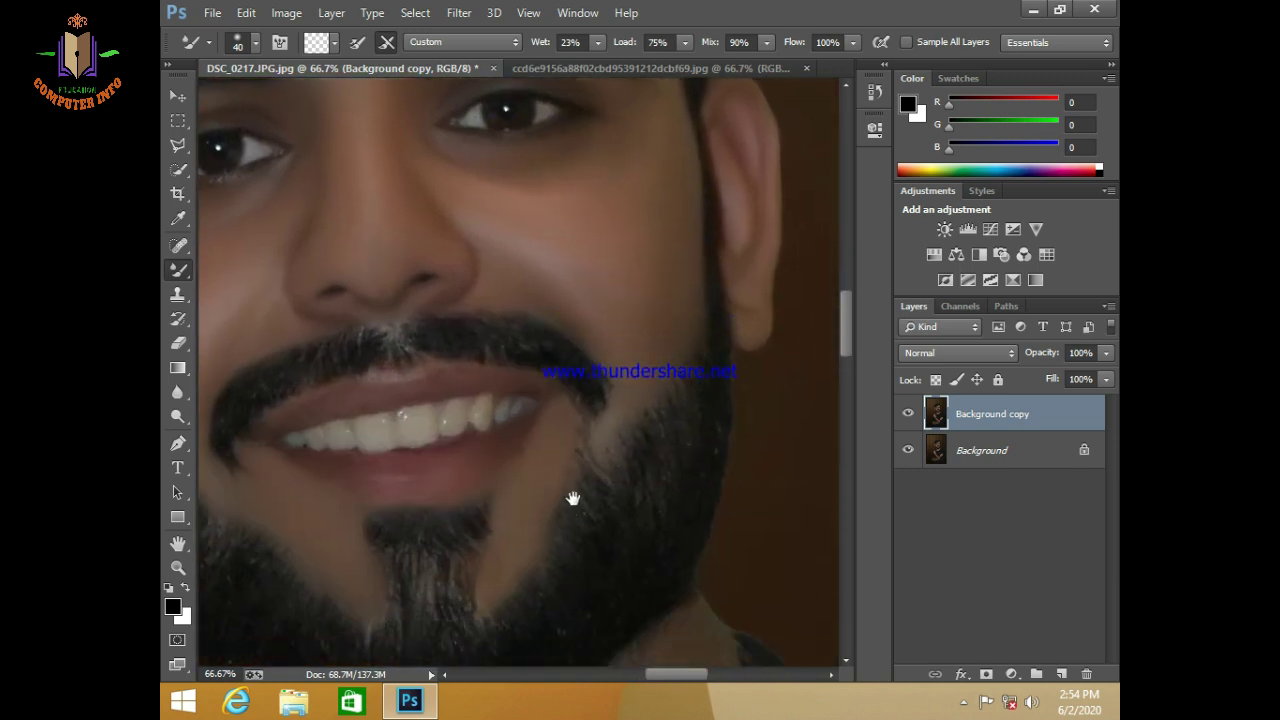
left_click_drag(573, 498, 590, 454)
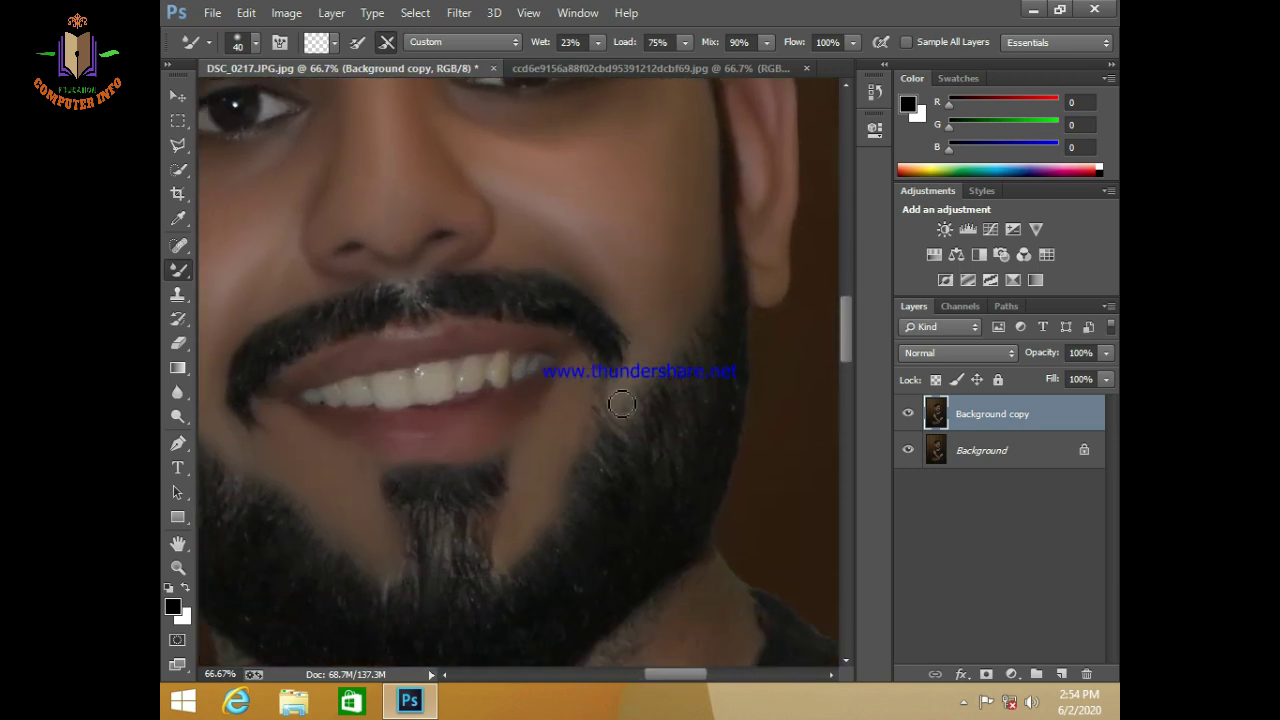
key("bracketright")
left_click_drag(576, 266, 586, 391)
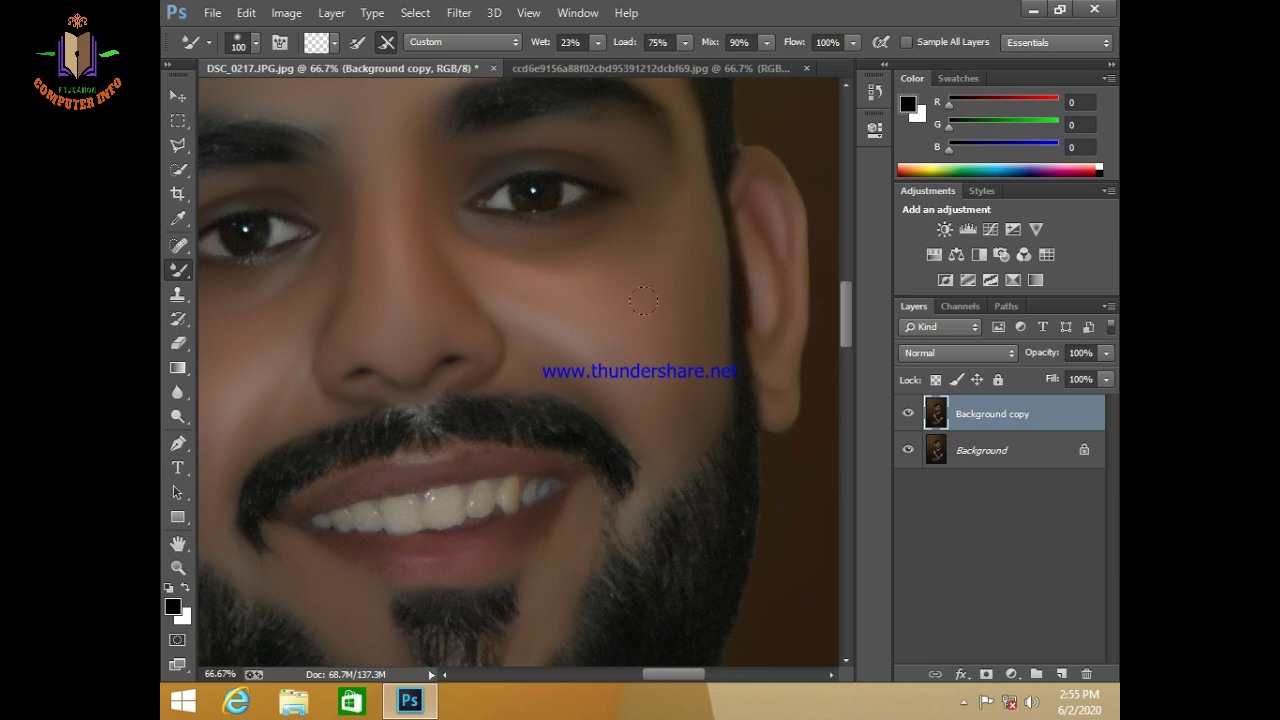
left_click_drag(643, 300, 557, 355)
left_click_drag(585, 264, 591, 383)
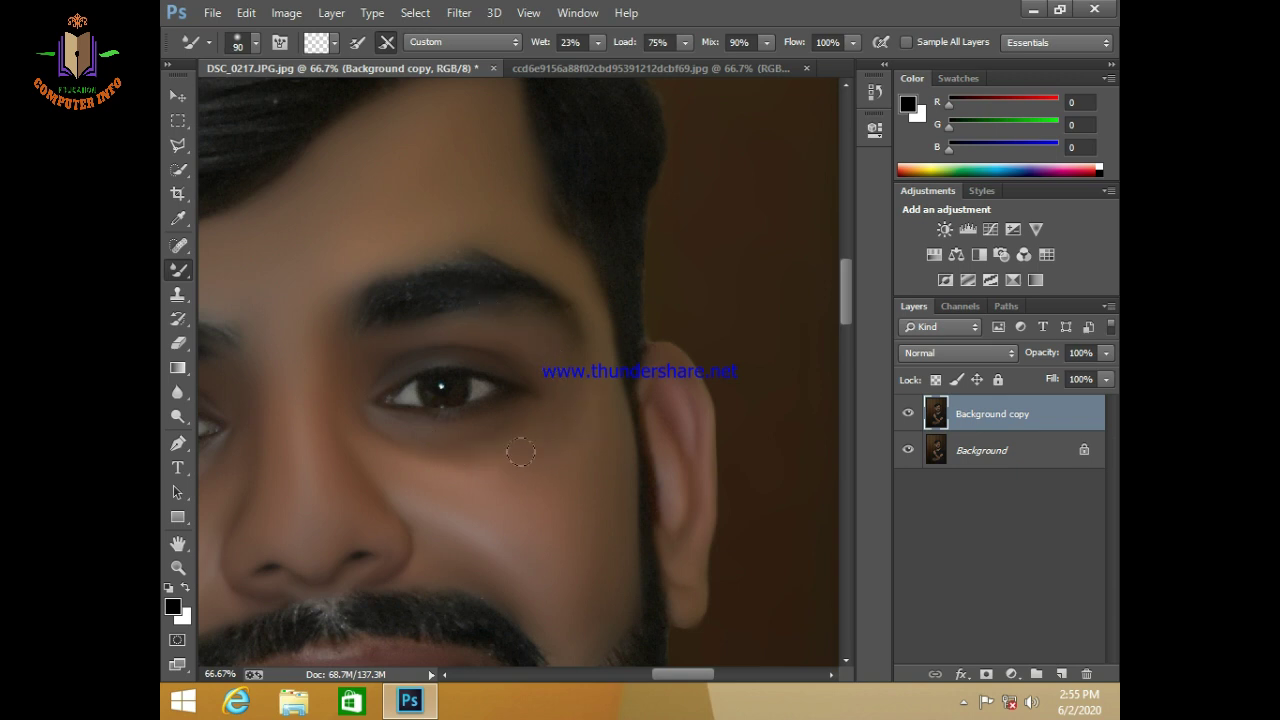
left_click_drag(551, 481, 523, 473)
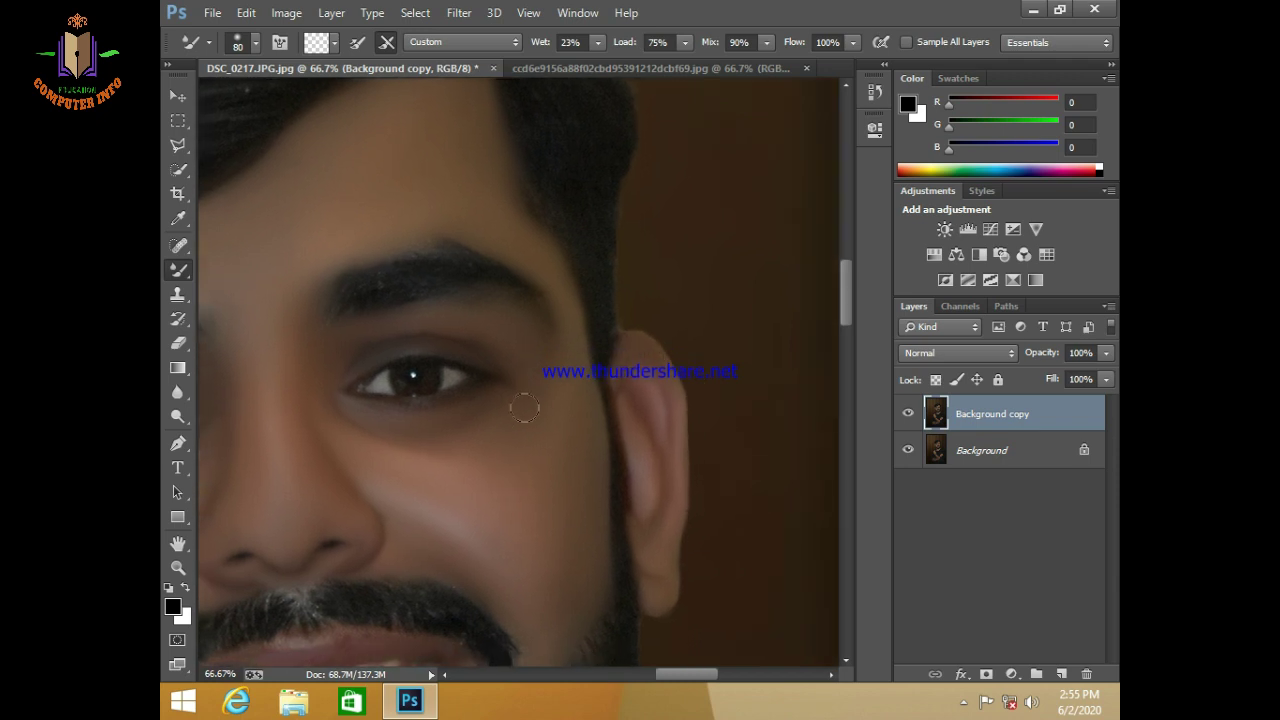
scroll(553, 445, "down", 3)
scroll(651, 466, "up", 1)
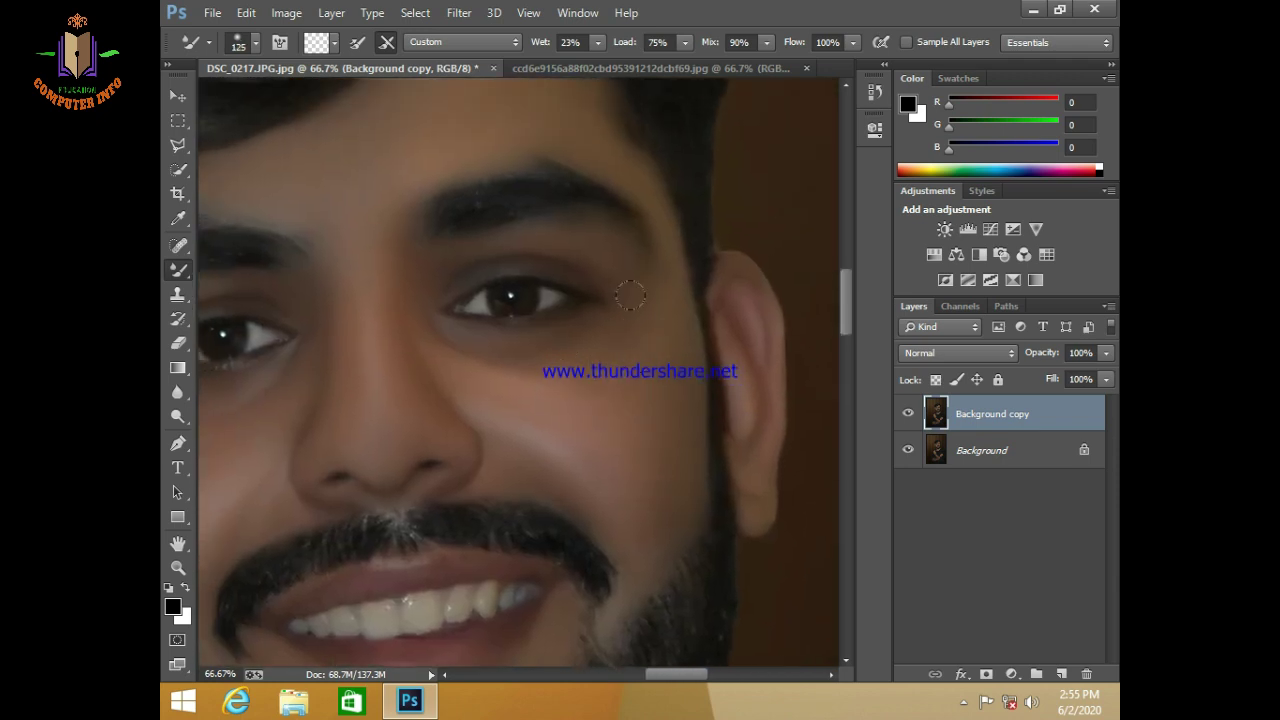
scroll(688, 435, "down", 2)
Step: Blend the cheek skin with broader, larger Mixer Brush strokes
key("bracketright")
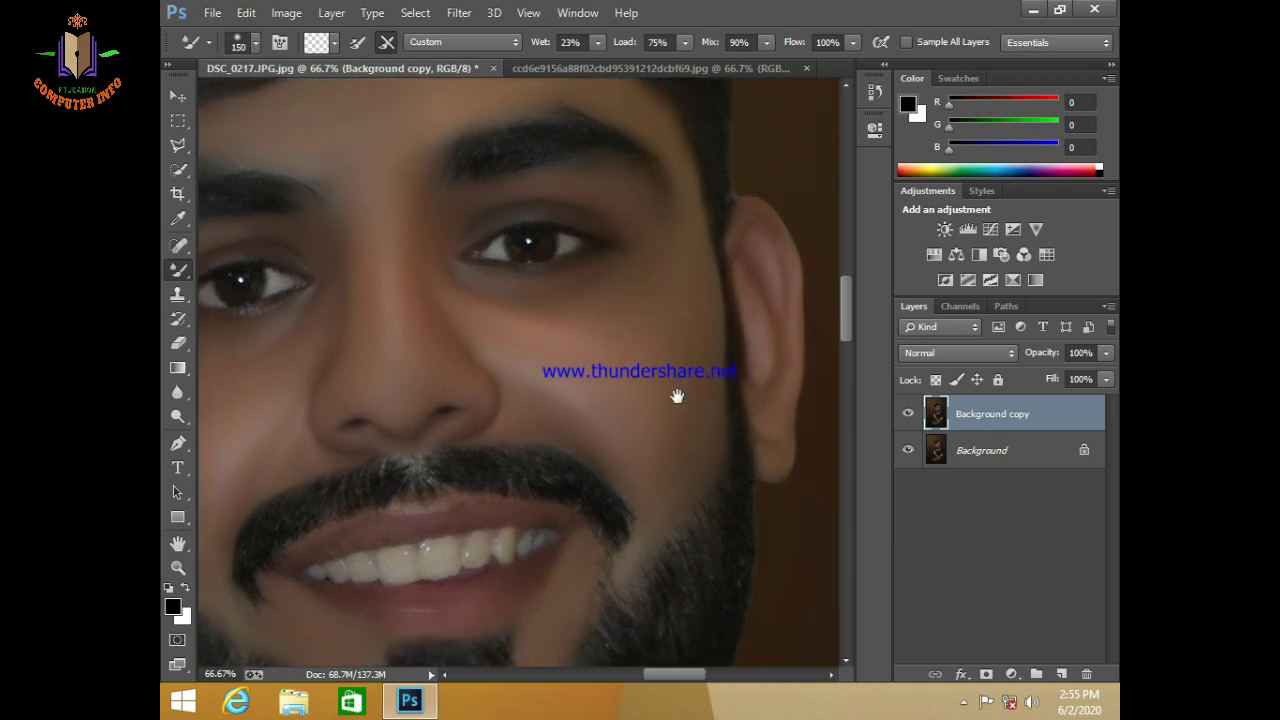
mouse_move(677, 397)
left_mouse_down()
mouse_move(757, 449)
mouse_move(801, 447)
left_mouse_up()
key("bracketleft")
key("bracketleft")
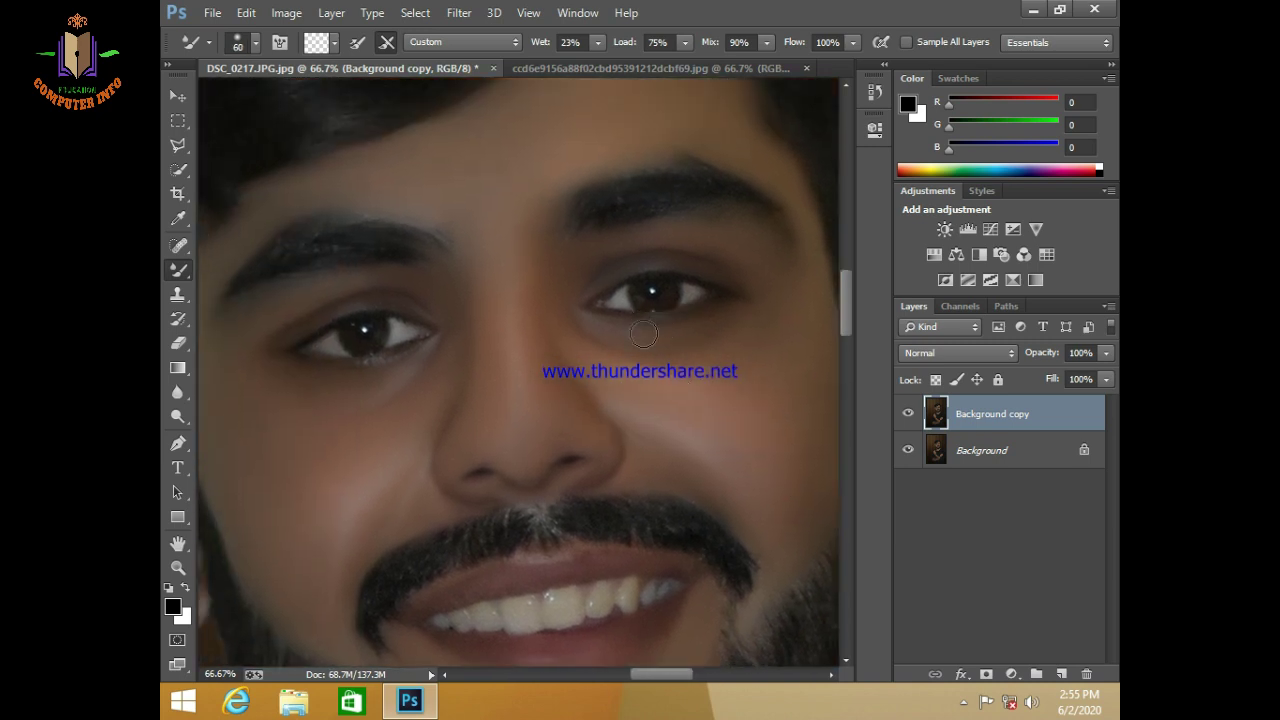
key("bracketright")
left_click_drag(694, 432, 774, 482)
scroll(628, 390, "down", 2)
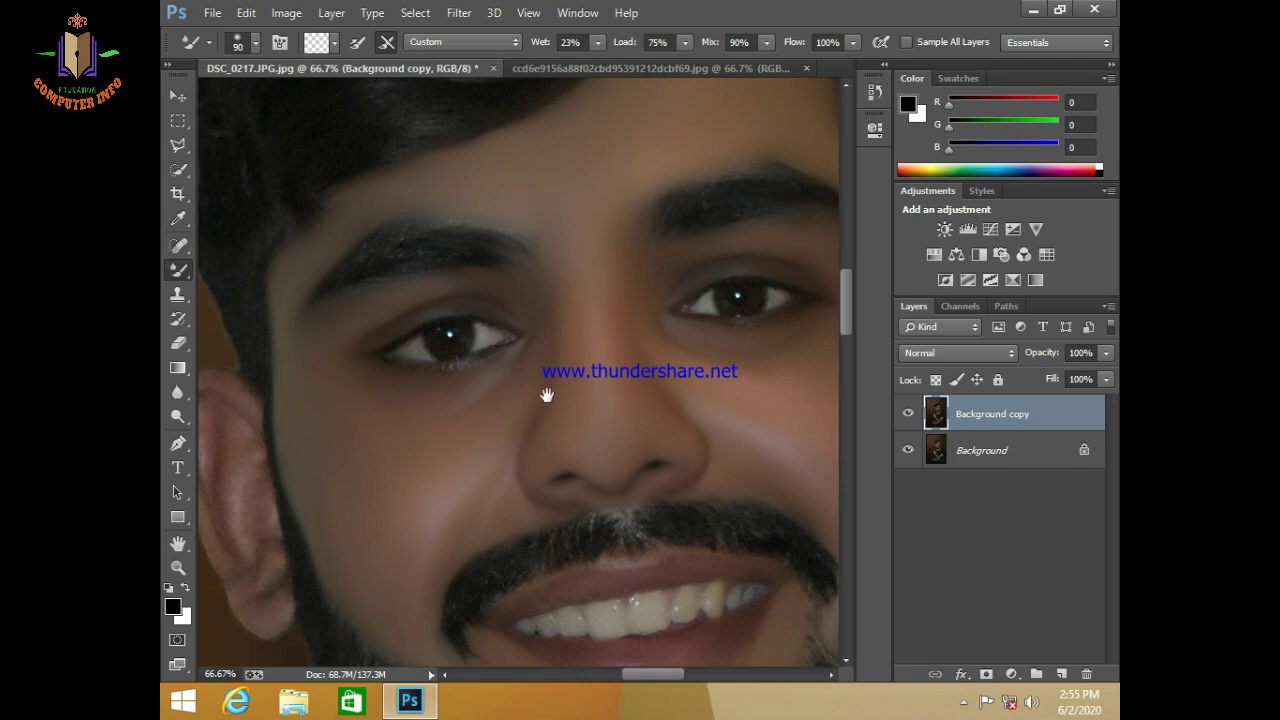
left_click_drag(543, 400, 660, 270)
Step: Bring the left ear into view and blend the earlobe skin with a small brush
key("bracketright")
key("bracketright")
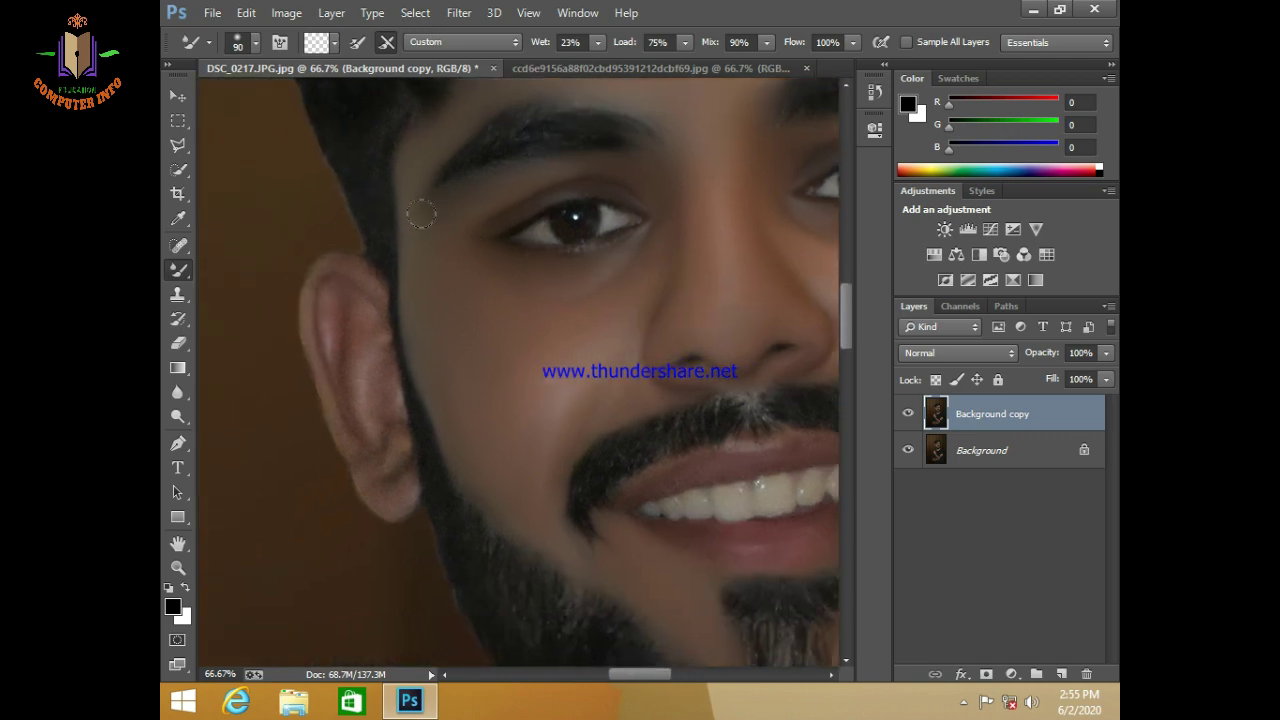
mouse_move(580, 497)
left_mouse_down()
mouse_move(371, 343)
mouse_move(163, 428)
mouse_move(535, 495)
left_mouse_up()
key("bracketleft")
key("bracketleft")
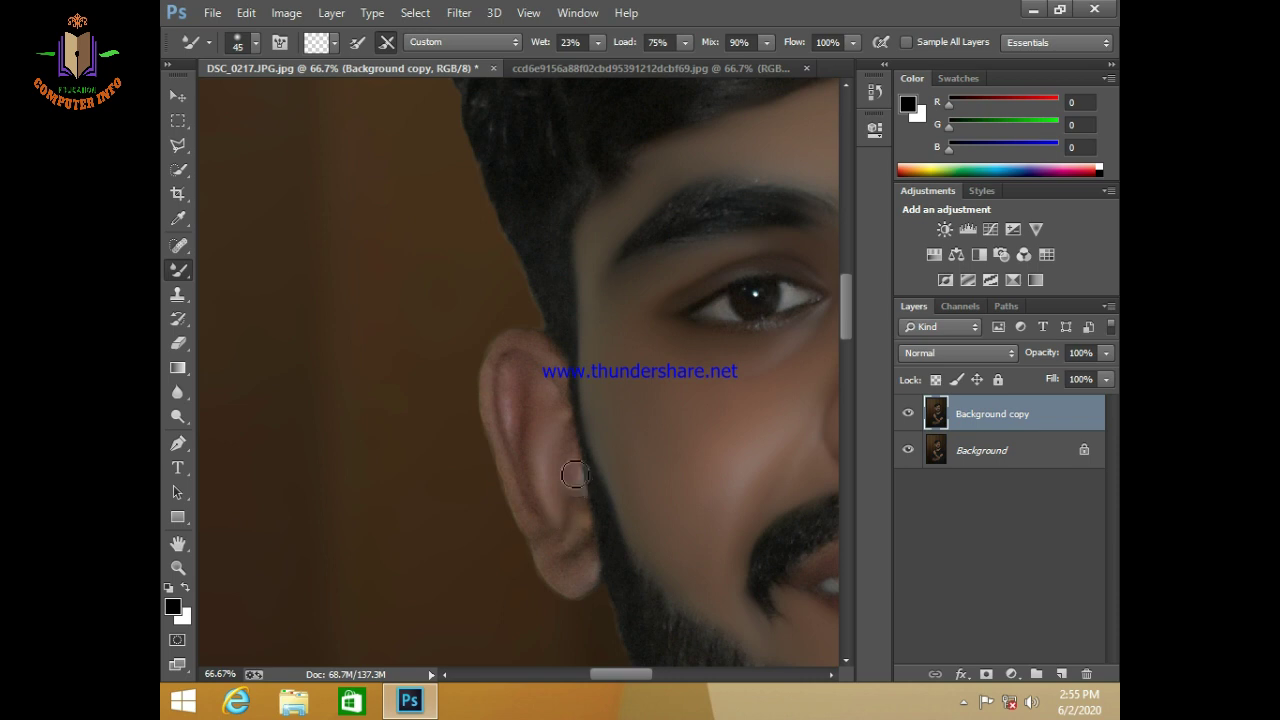
key("bracketleft")
key("bracketleft")
key("bracketleft")
key("bracketright")
key("bracketright")
key("bracketleft")
left_click_drag(598, 583, 554, 561)
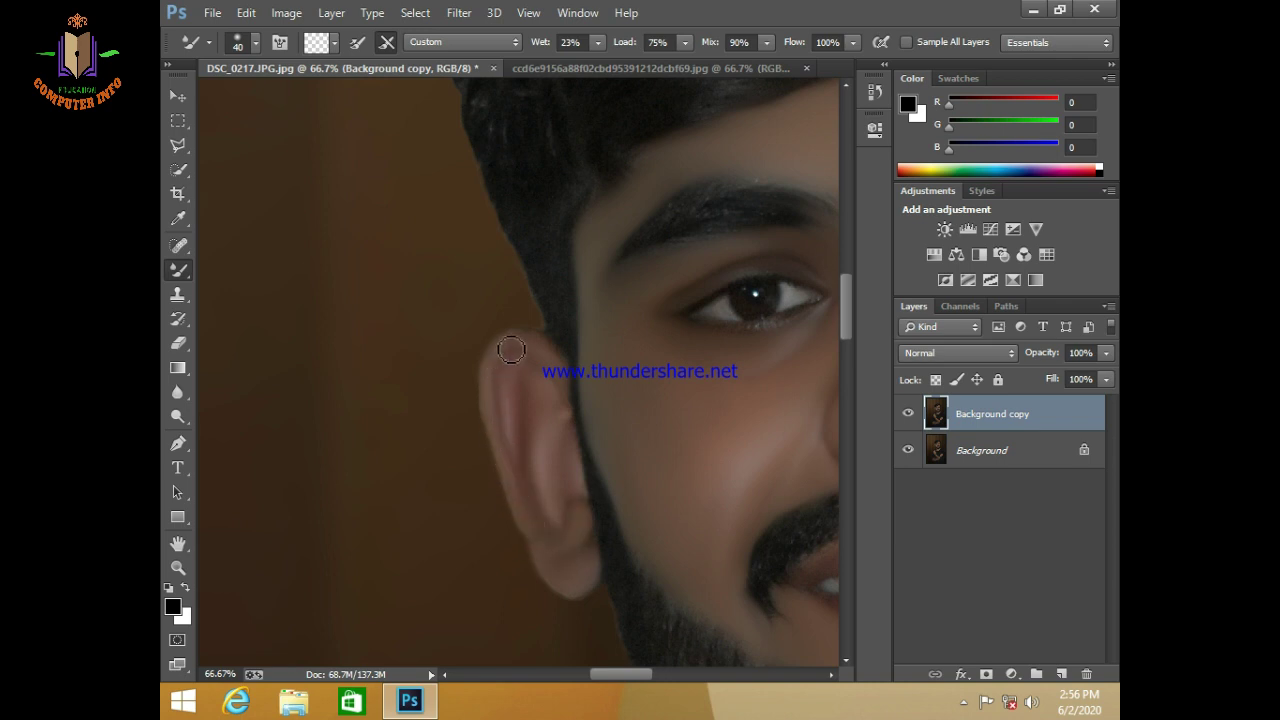
key("bracketright")
key("bracketleft")
key("bracketleft")
key("bracketleft")
Step: Blend the temple and cheek skin beside the ear using a larger brush
scroll(565, 527, "up", 3)
key("bracketright")
key("bracketright")
key("bracketright")
key("bracketright")
key("bracketright")
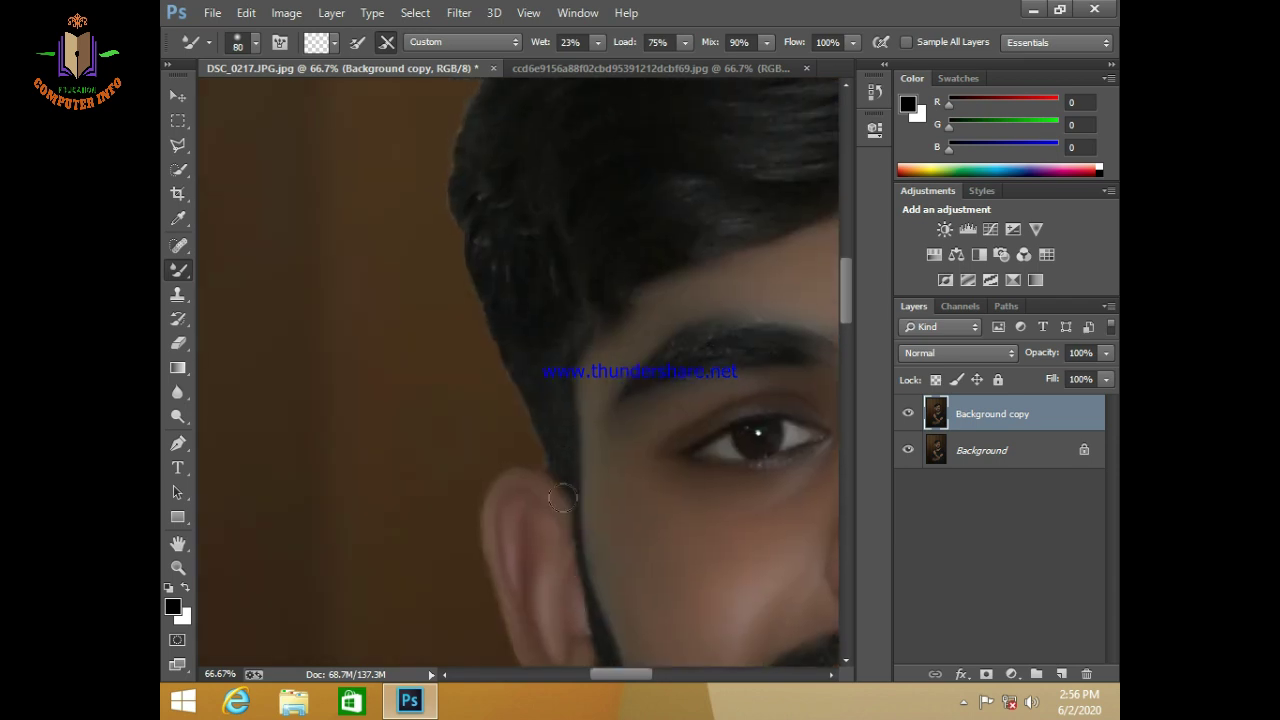
key("bracketright")
key("bracketright")
left_click_drag(581, 469, 505, 367)
key("bracketleft")
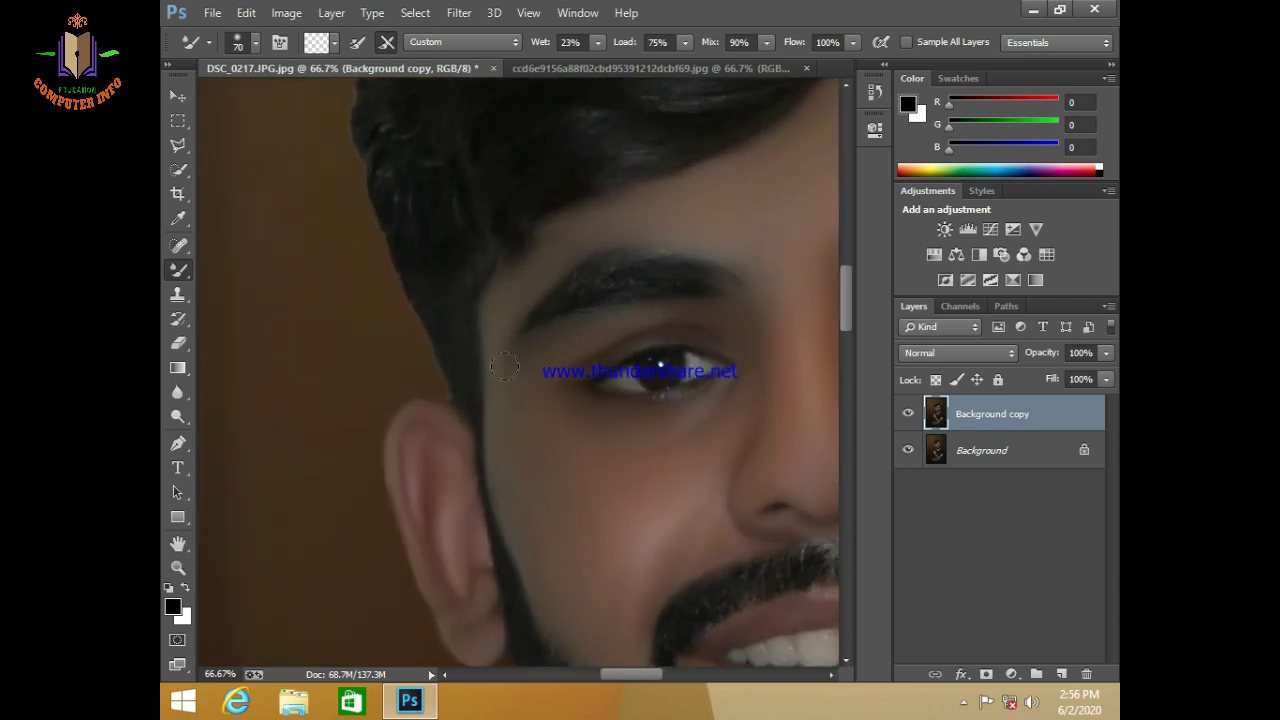
key("bracketright")
key("bracketright")
left_click_drag(599, 456, 591, 444)
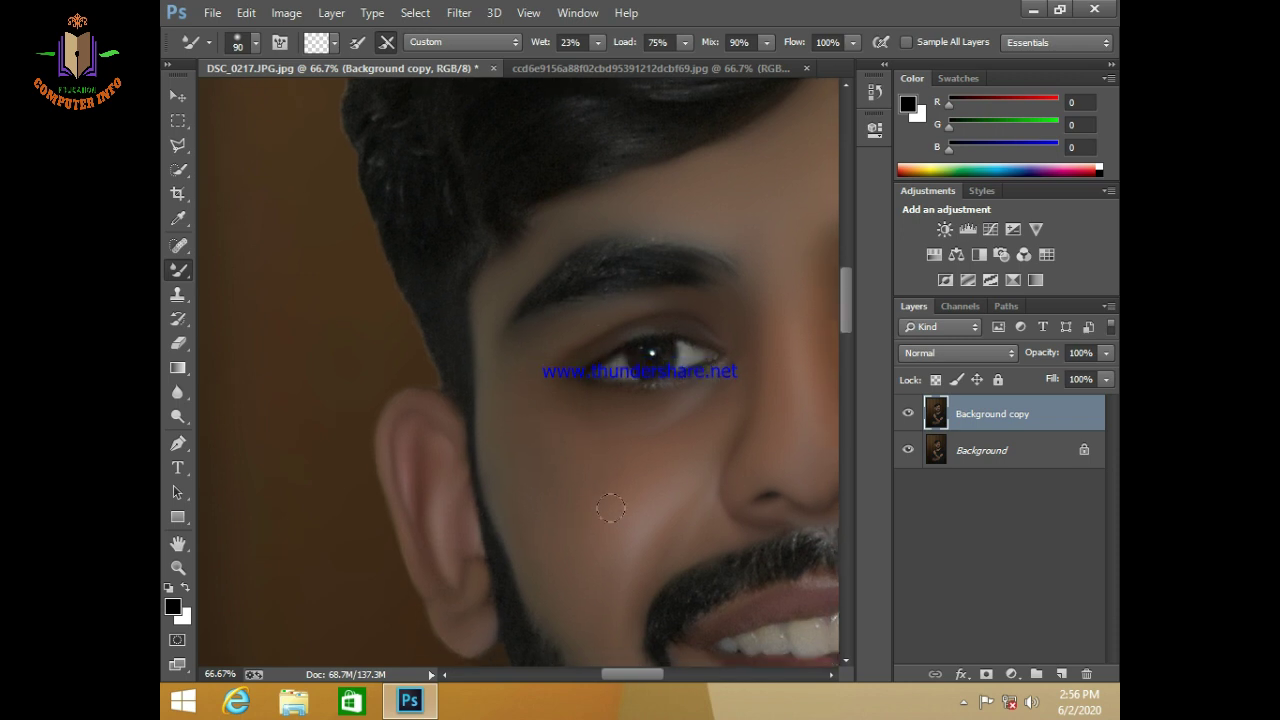
key("bracketleft")
left_click_drag(611, 509, 648, 343)
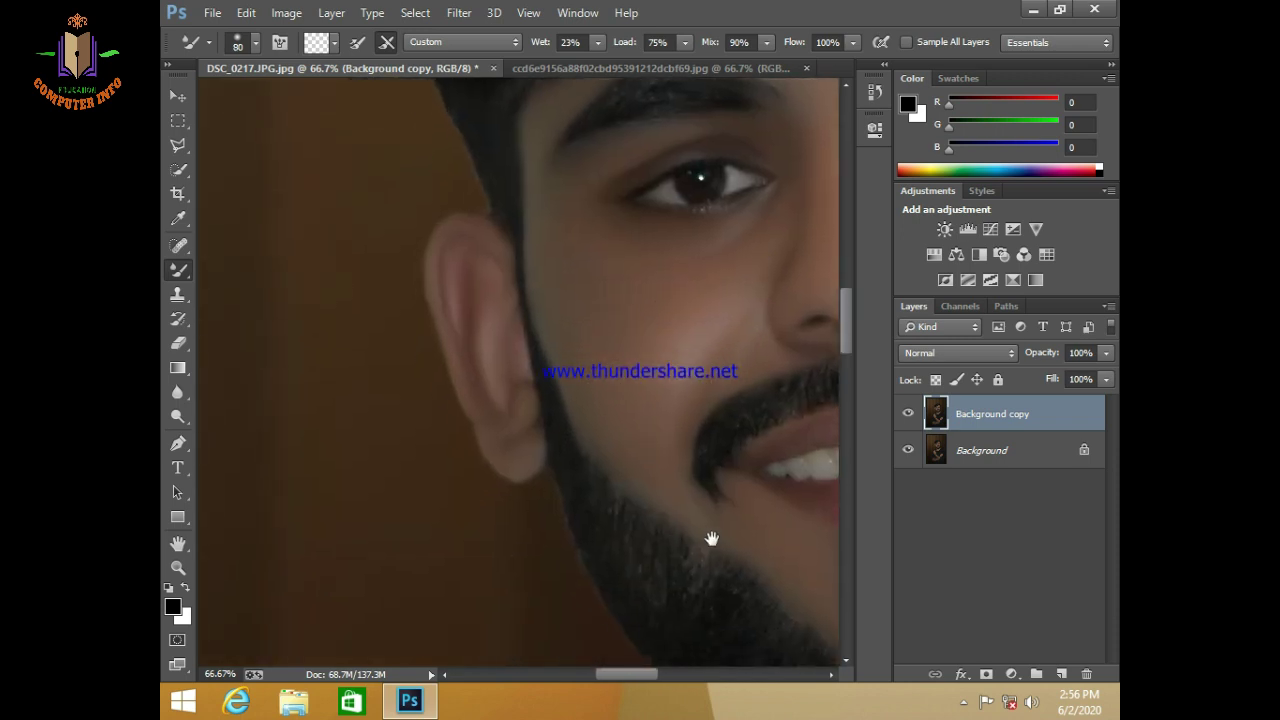
Step: Smooth the skin around the goatee and along the jawline, then zoom to 200% on the neck
left_click_drag(709, 534, 503, 534)
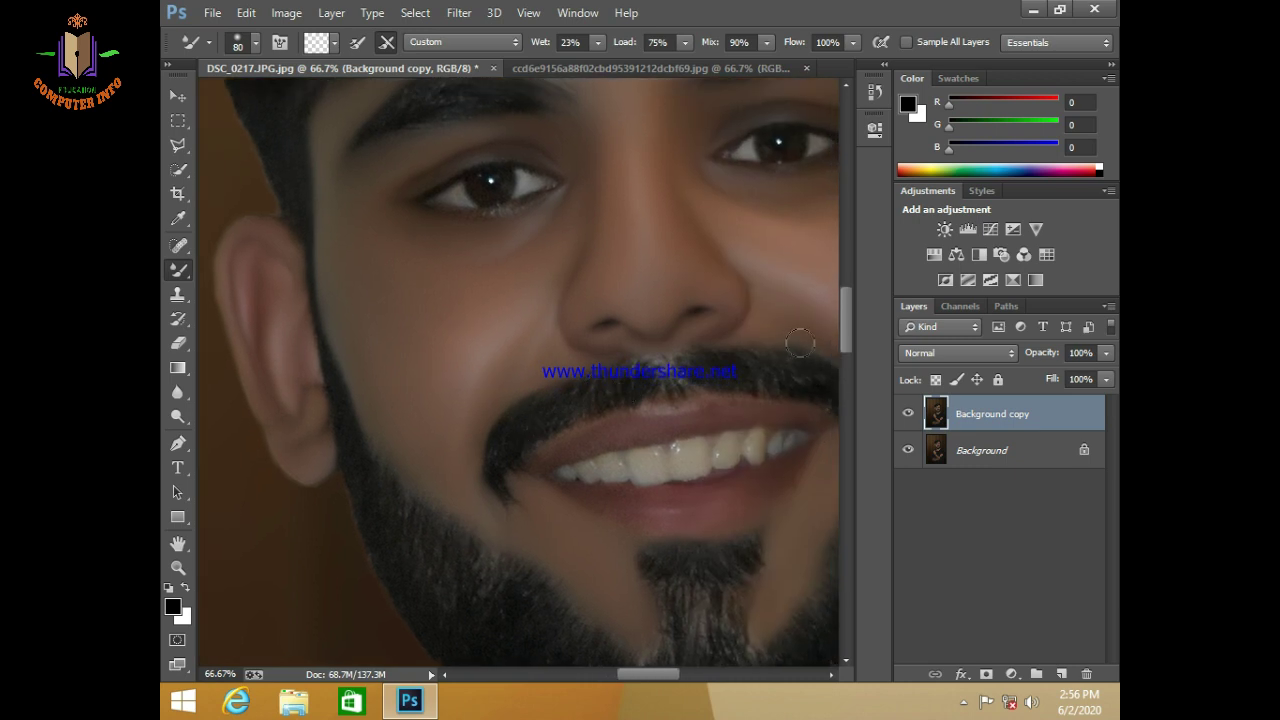
left_click_drag(700, 363, 660, 322)
key("bracketright")
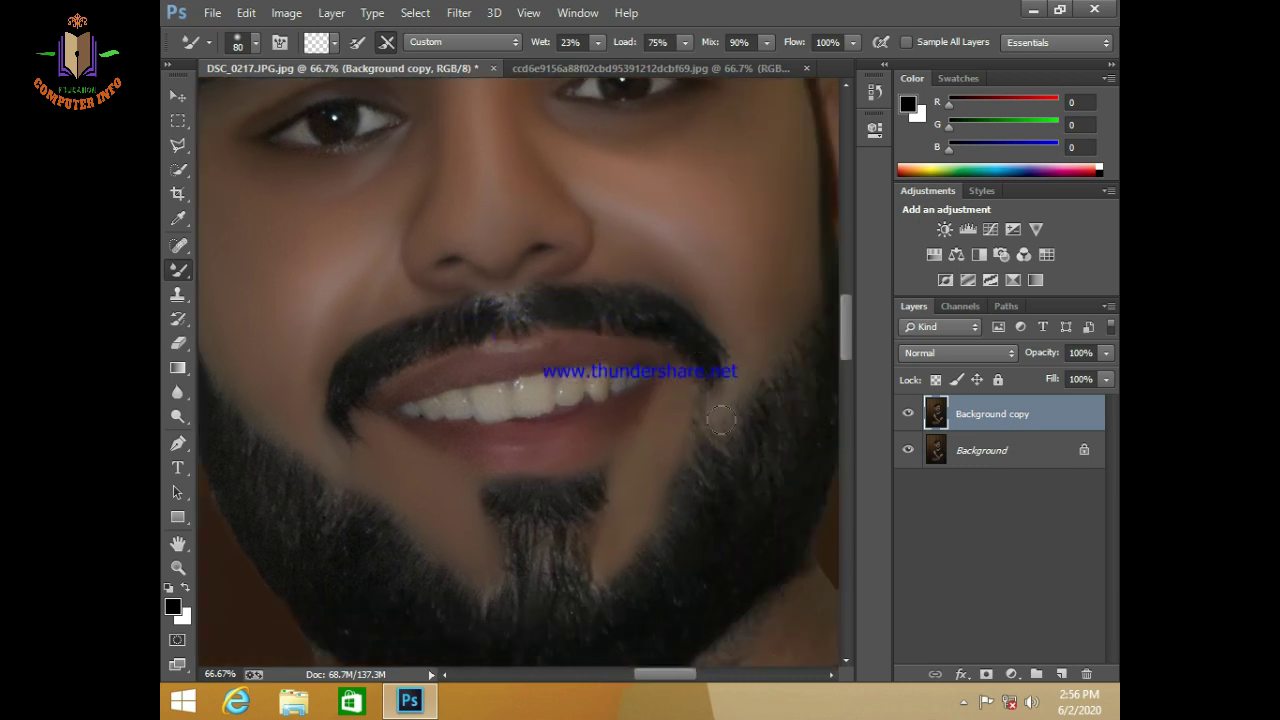
scroll(717, 400, "down", 3)
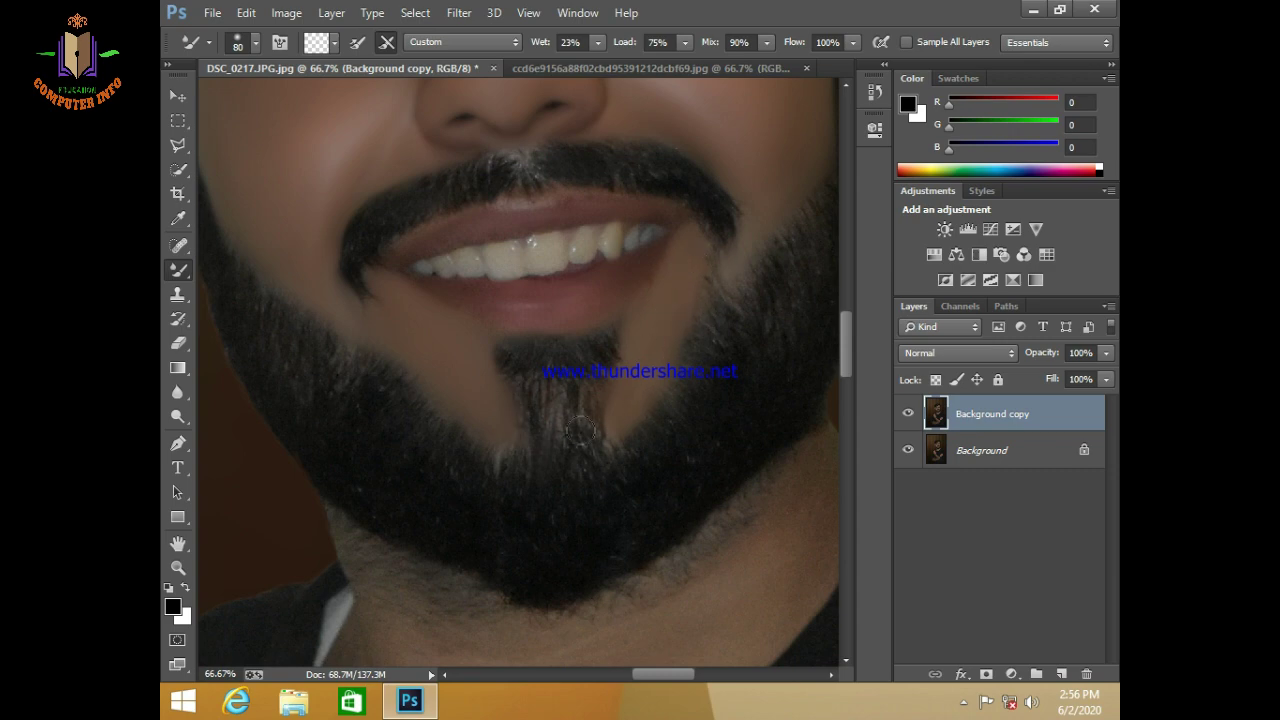
mouse_move(543, 425)
left_mouse_down()
mouse_move(543, 462)
mouse_move(640, 512)
left_mouse_up()
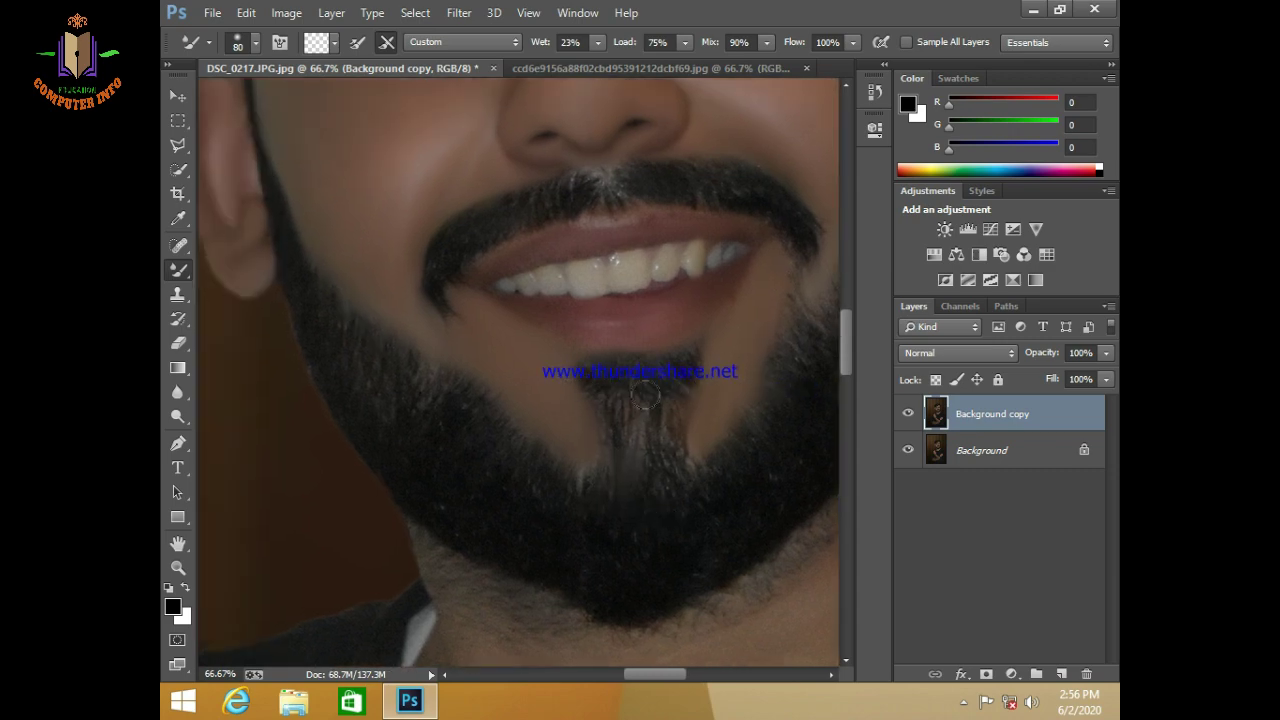
key("bracketleft")
key("bracketright")
key("bracketright")
mouse_move(536, 412)
left_mouse_down()
mouse_move(681, 337)
mouse_move(566, 329)
mouse_move(300, 209)
left_mouse_up()
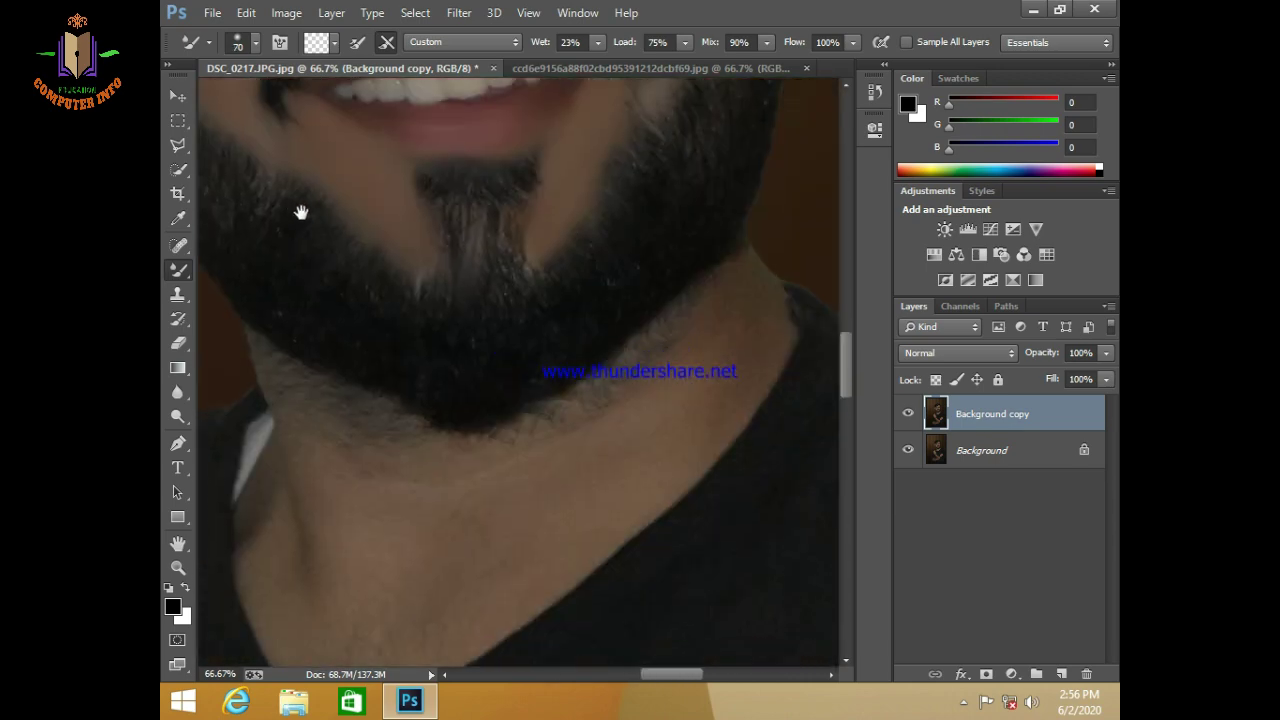
left_click_drag(524, 340, 443, 349)
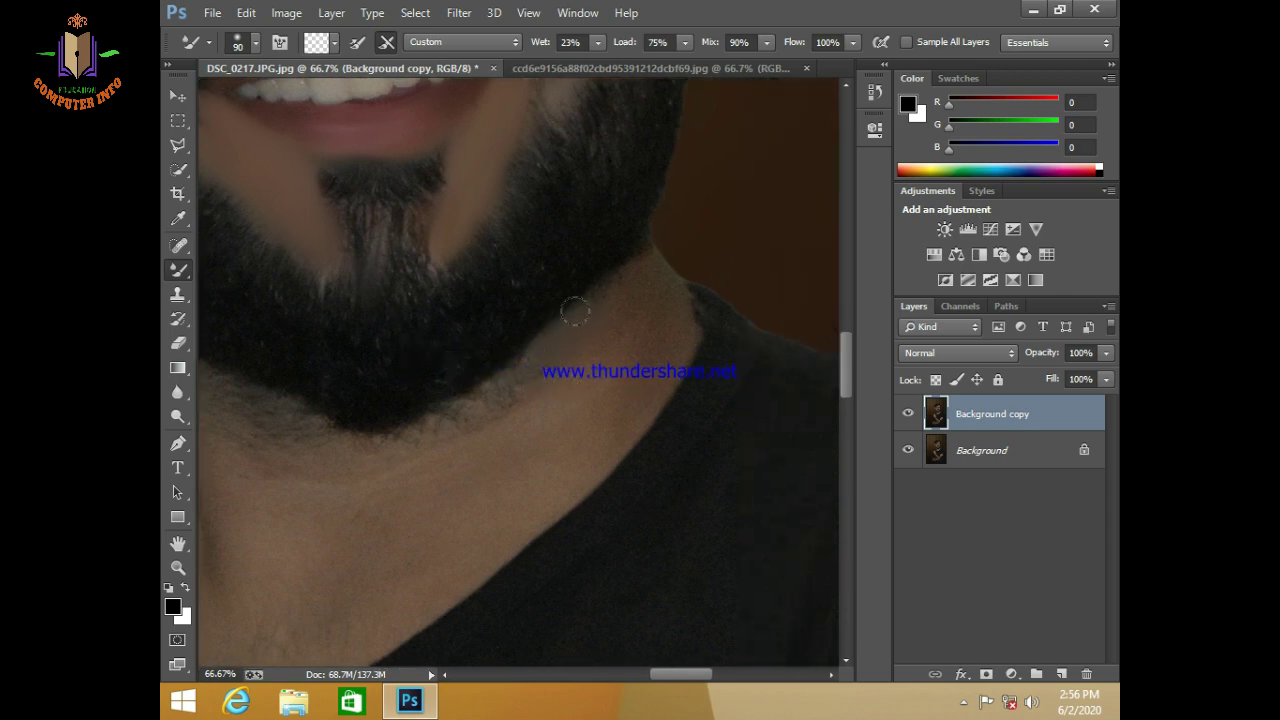
key("bracketleft")
key("bracketleft")
key("ctrl+plus")
key("ctrl+plus")
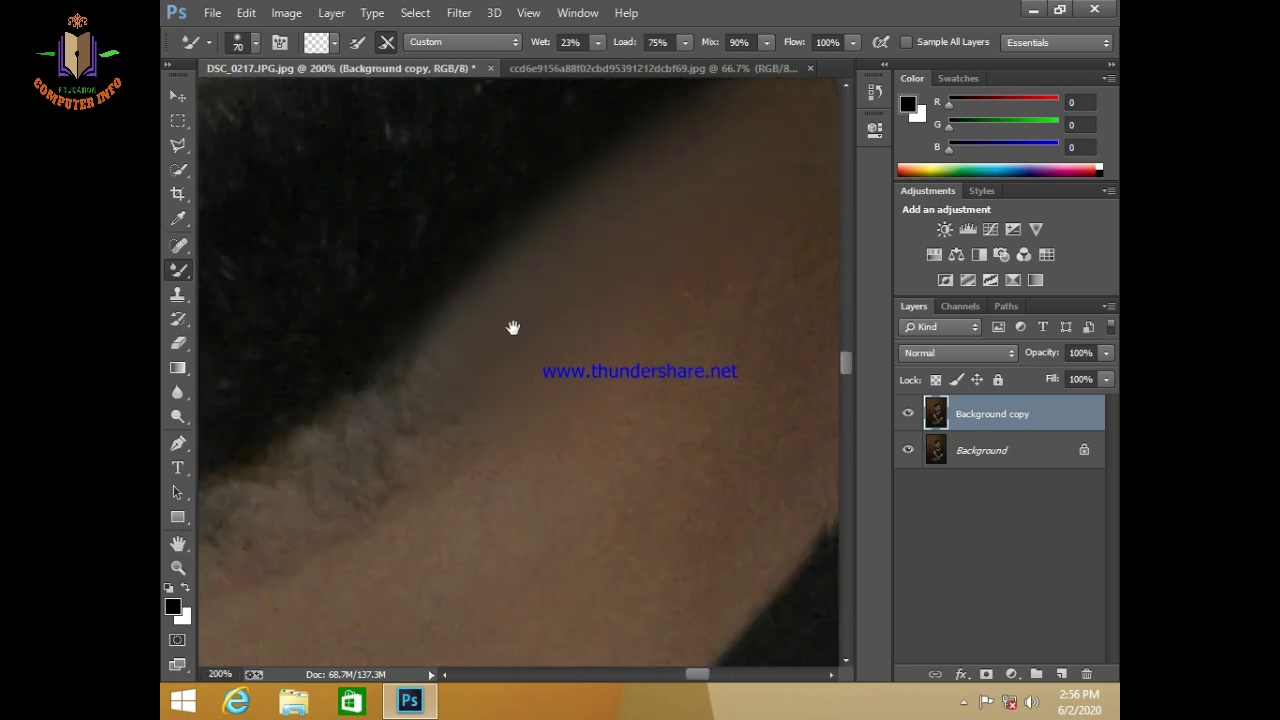
Step: Blend the upper neck skin near the hair edge with a reduced brush
left_click_drag(513, 327, 354, 486)
key("bracketleft")
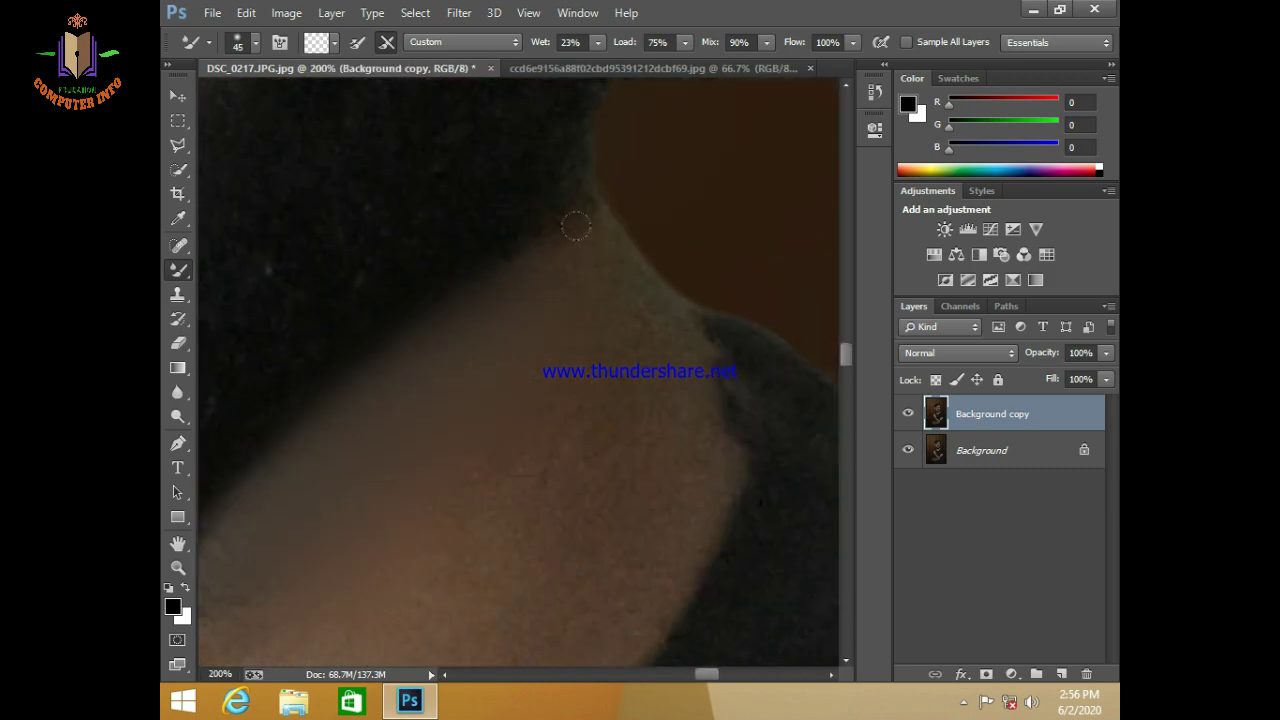
key("bracketleft")
key("bracketleft")
key("bracketright")
scroll(617, 423, "down", 5)
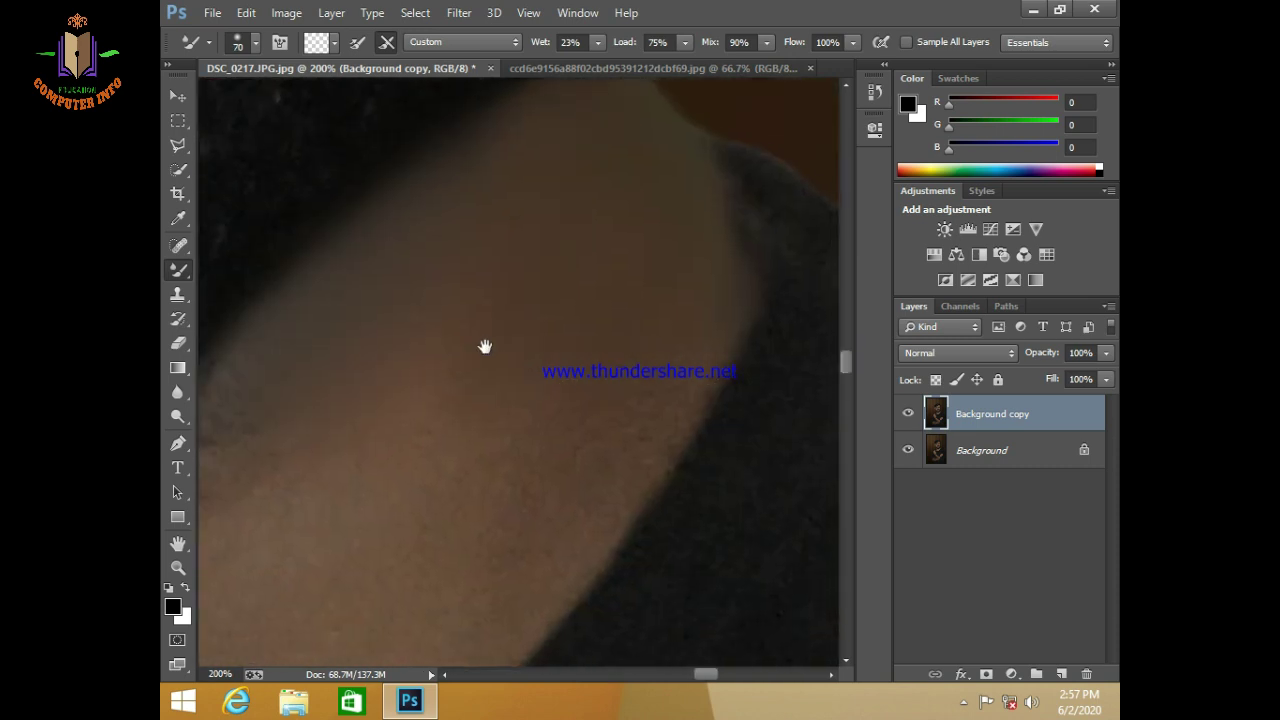
key("bracketright")
key("bracketleft")
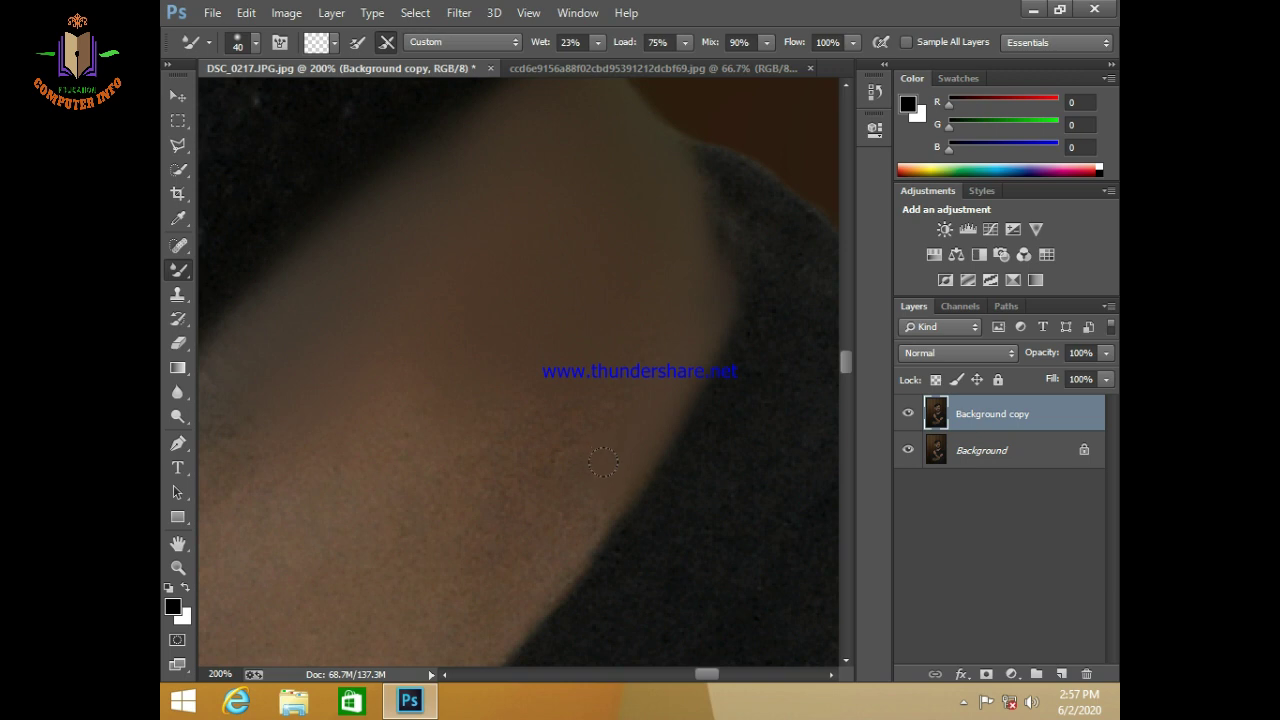
Step: Continue blending the neck toward the shoulder with finer brush strokes
key("bracketright")
scroll(520, 240, "up", 3)
key("bracketright")
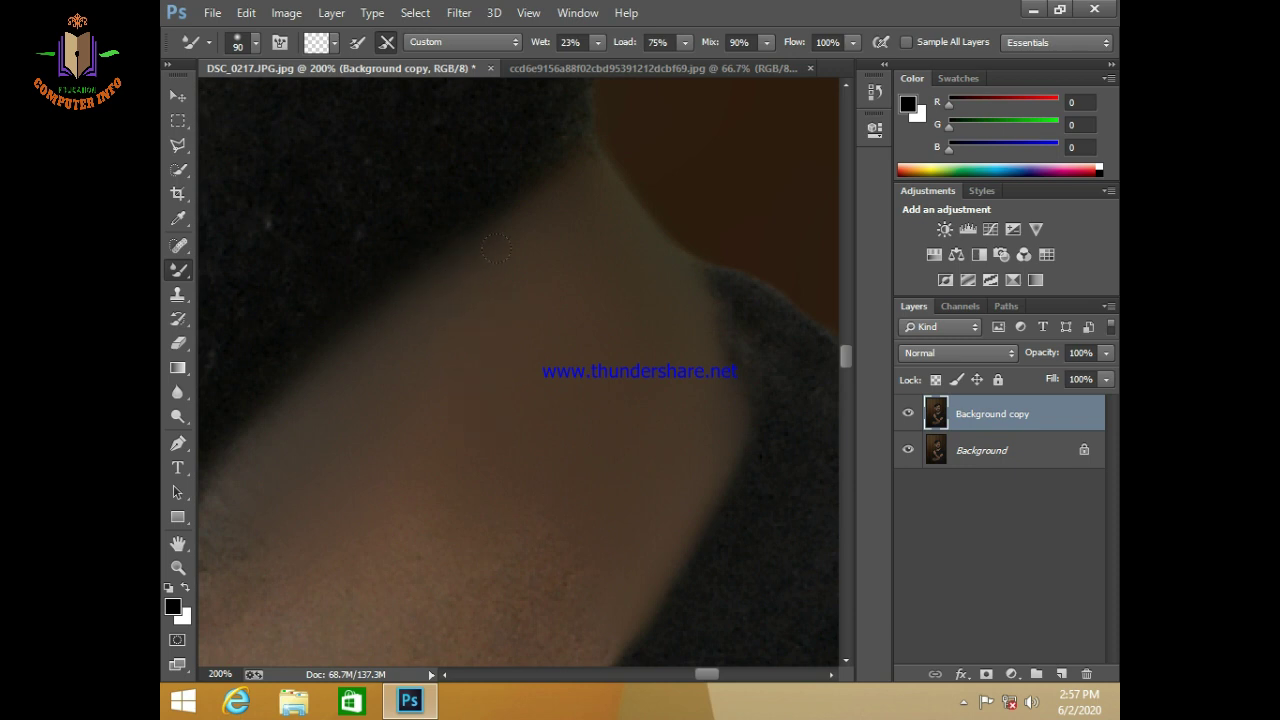
scroll(495, 248, "down", 2)
key("bracketleft")
key("bracketleft")
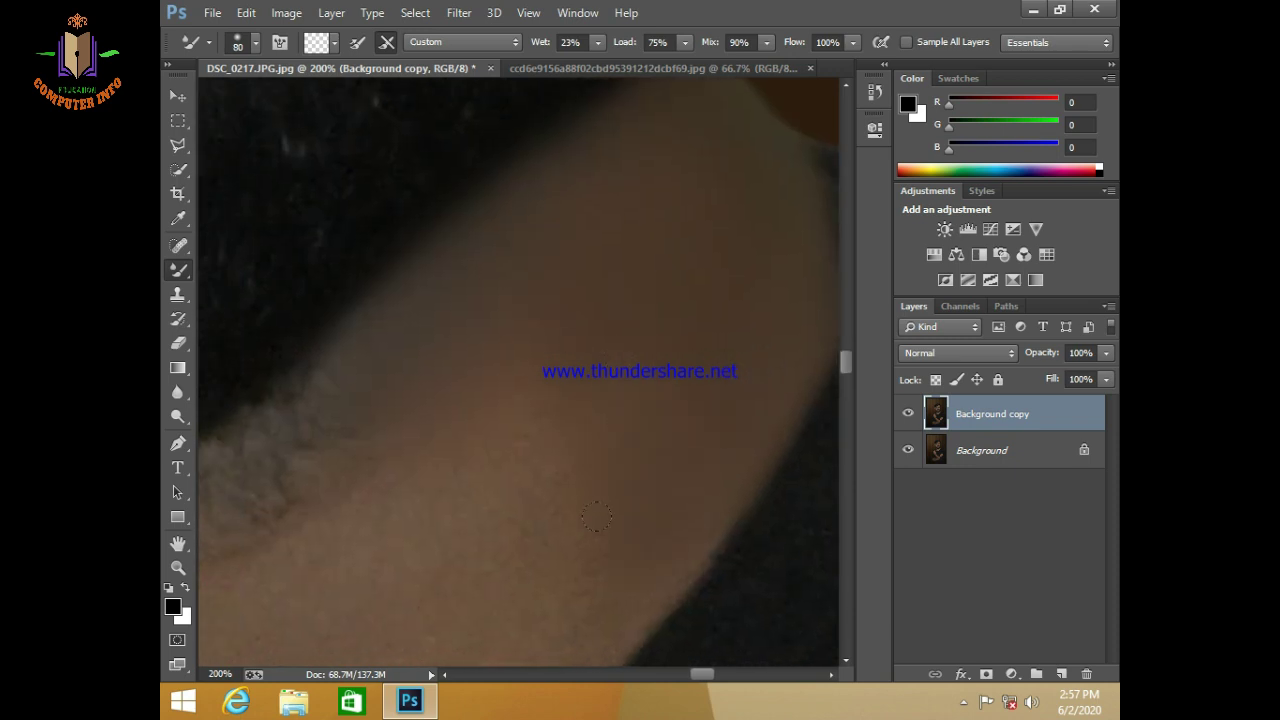
scroll(596, 487, "right", 3)
key("bracketleft")
key("bracketleft")
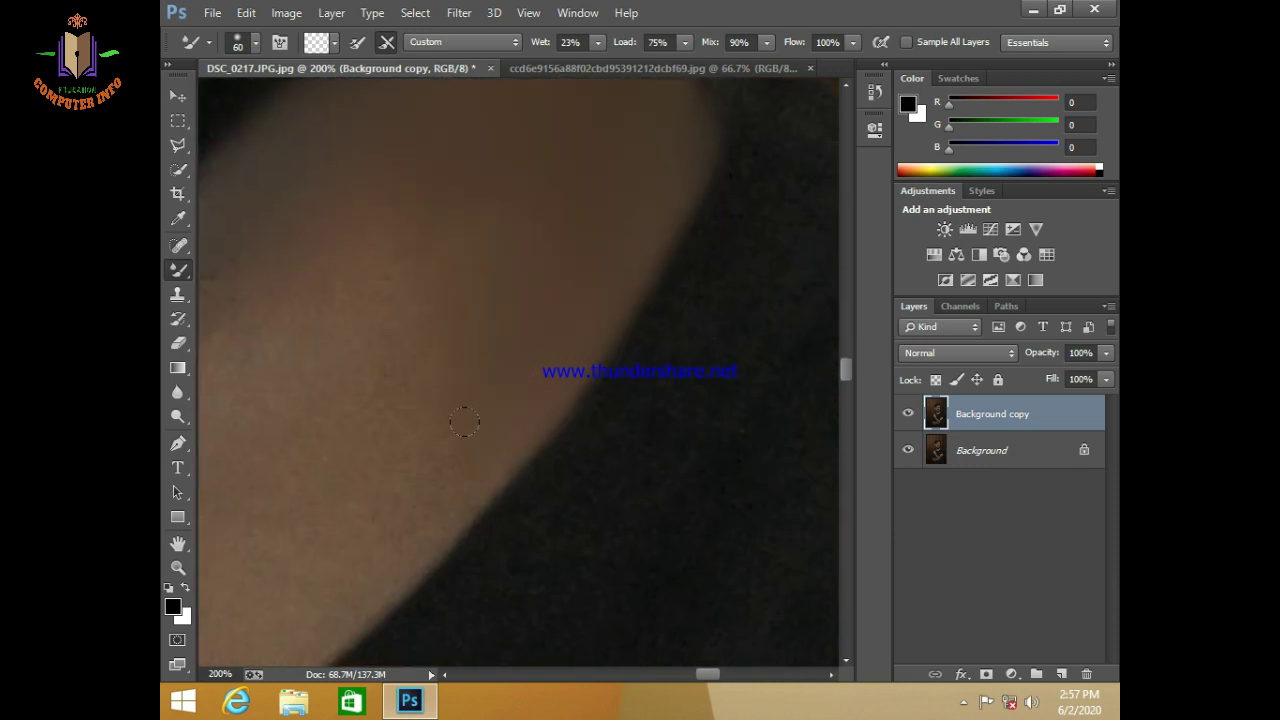
scroll(520, 344, "left", 3)
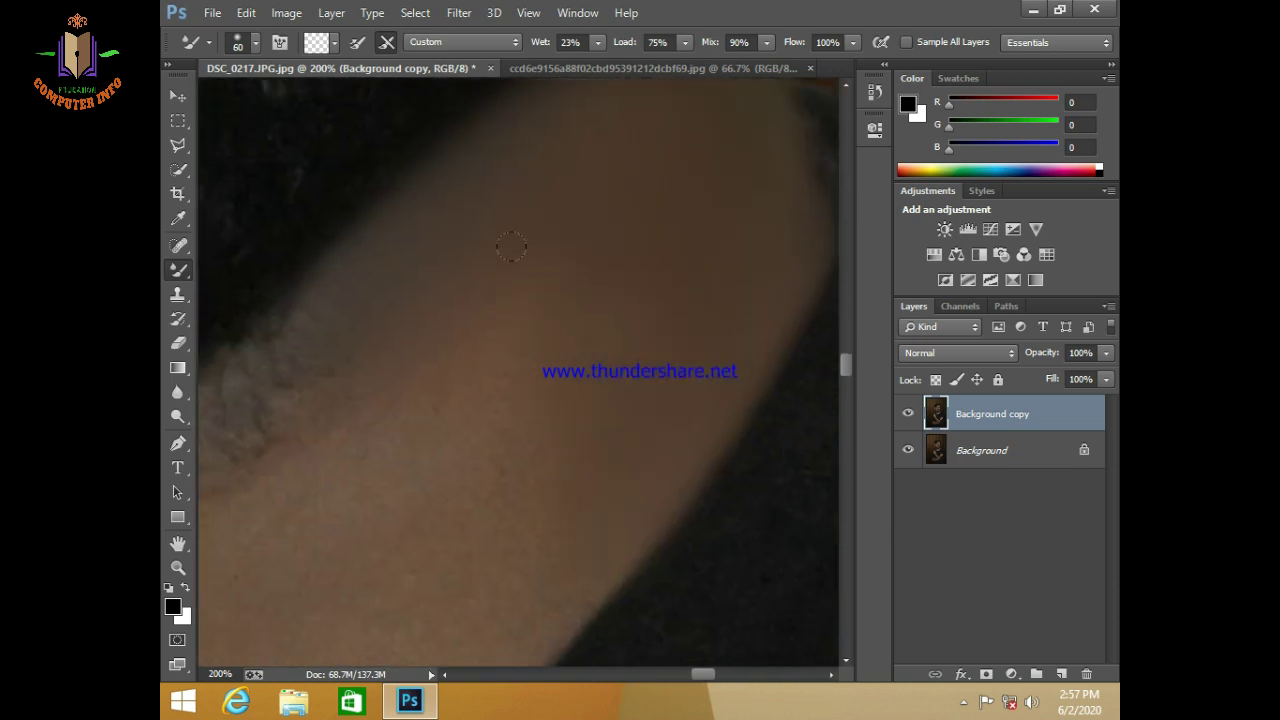
Step: Blend the neck skin along the shirt collar with a finer brush
scroll(480, 200, "left", 3)
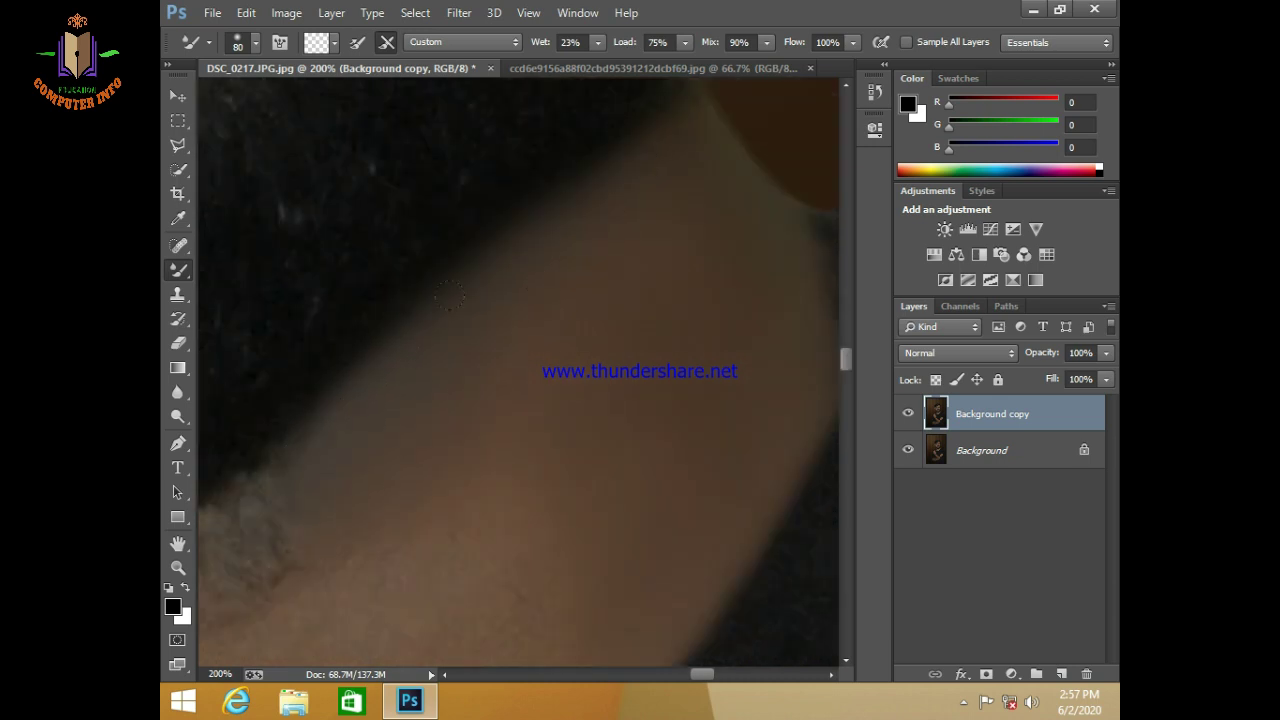
scroll(632, 277, "down", 5)
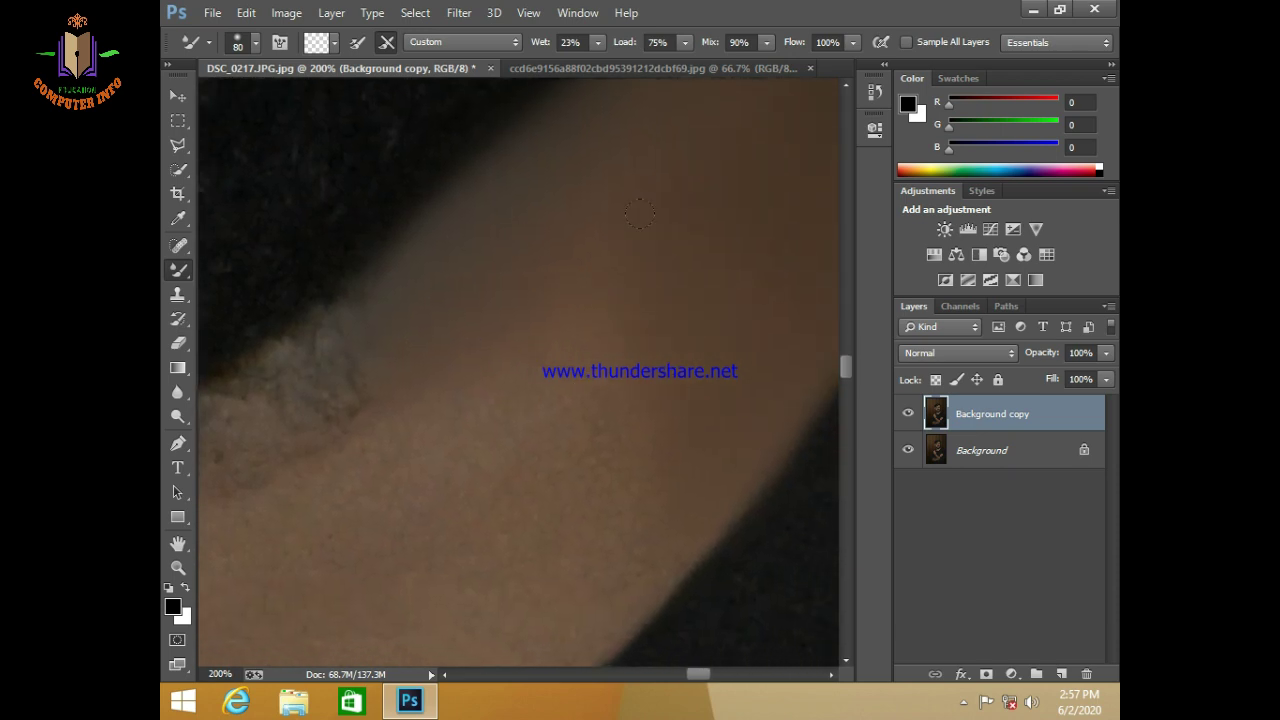
key("bracketright")
scroll(515, 262, "right", 2)
scroll(510, 258, "right", 3)
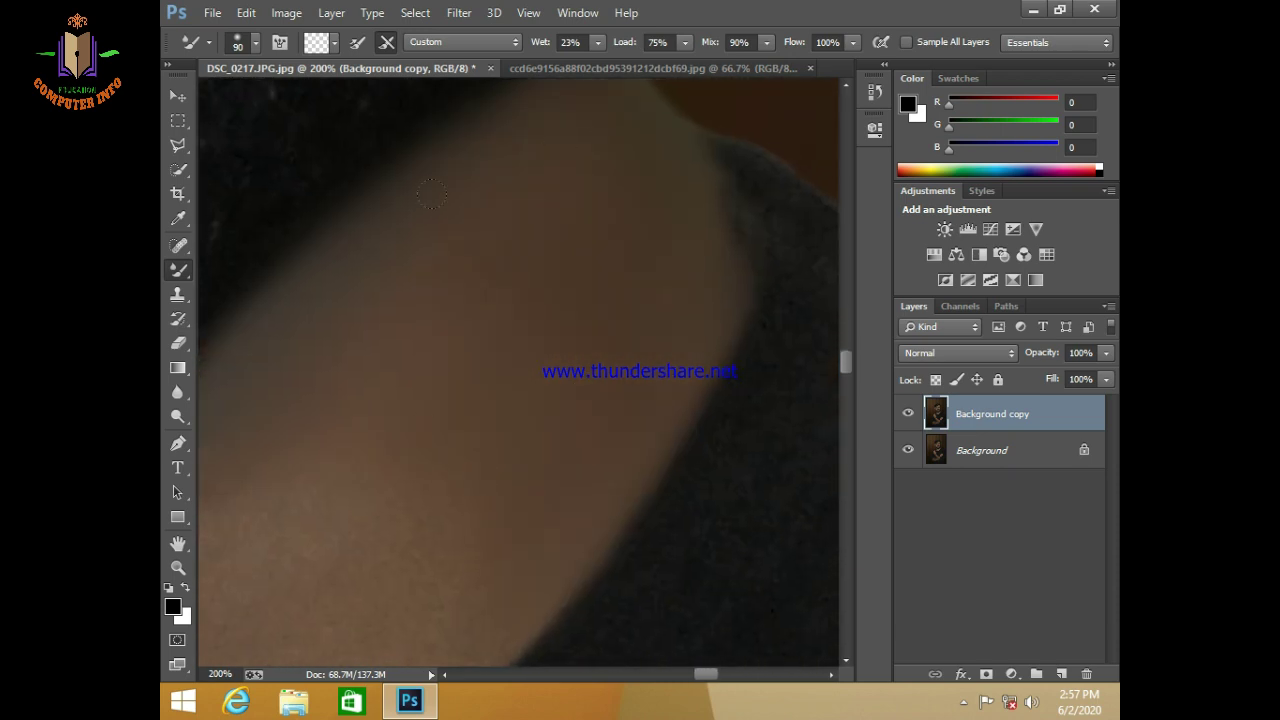
scroll(455, 207, "left", 2)
scroll(363, 414, "left", 1)
key("bracketleft")
key("bracketleft")
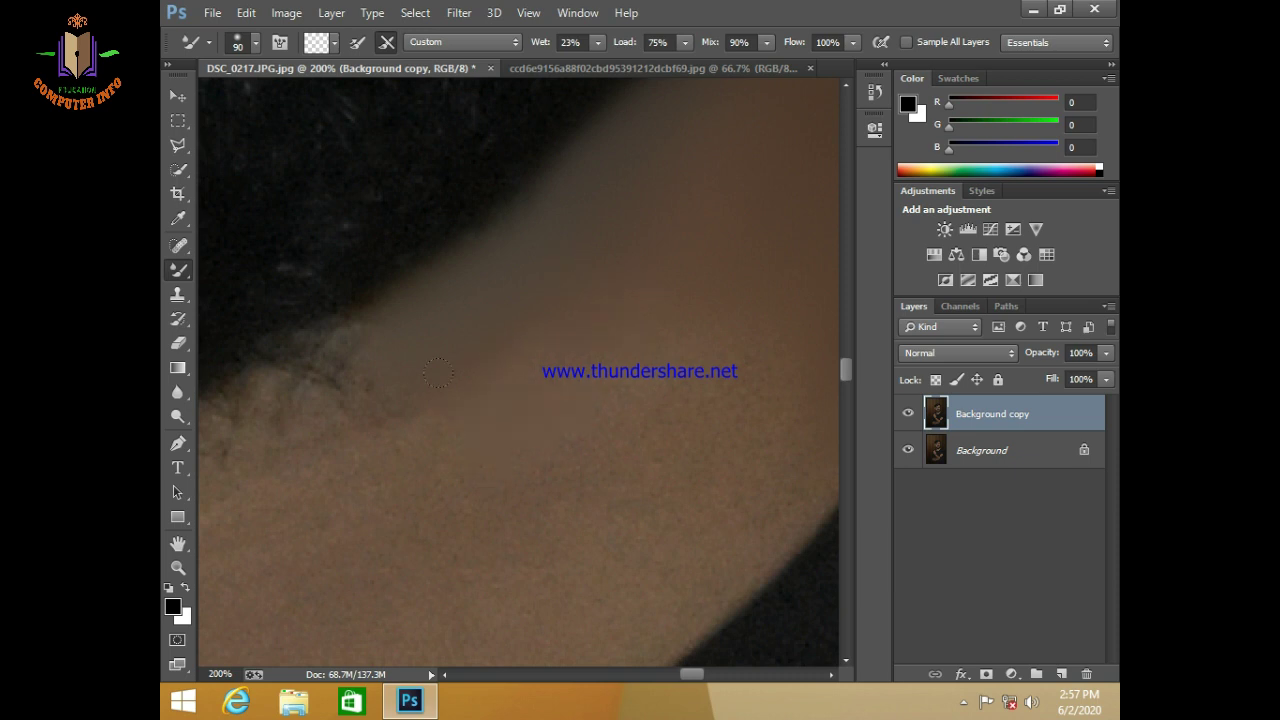
scroll(447, 360, "right", 2)
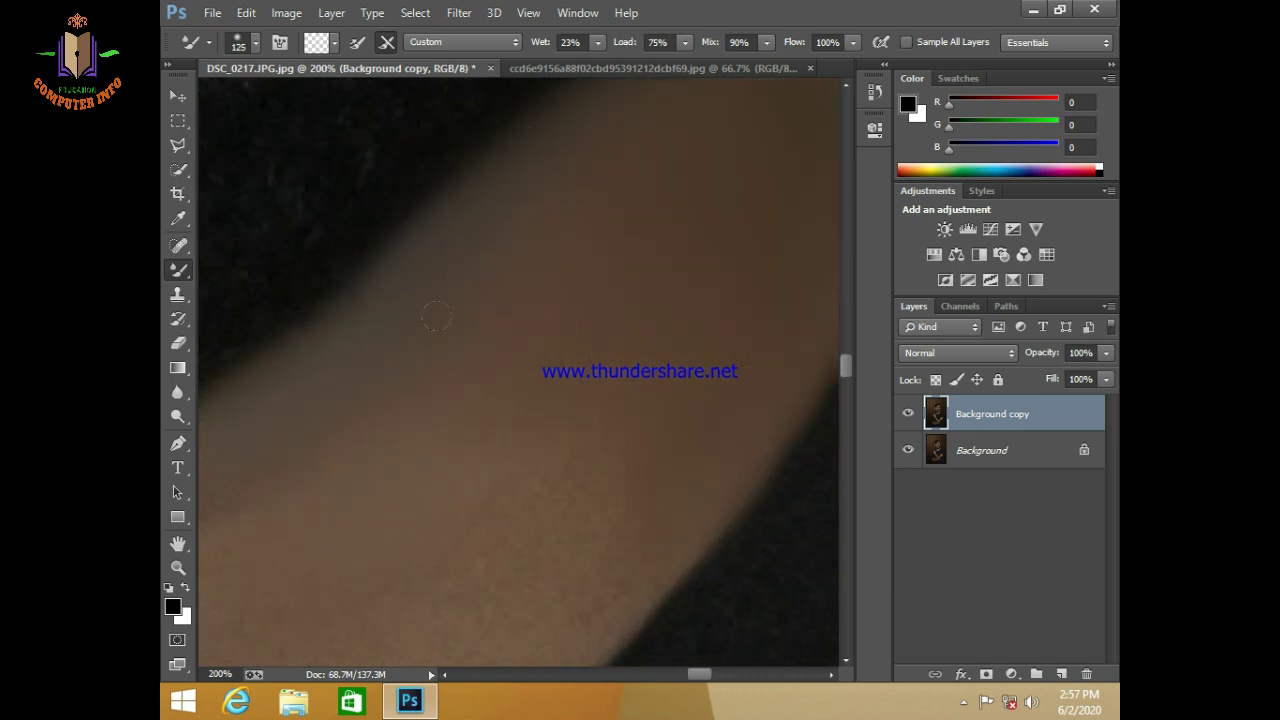
scroll(450, 360, "down", 2)
key("bracketleft")
key("bracketleft")
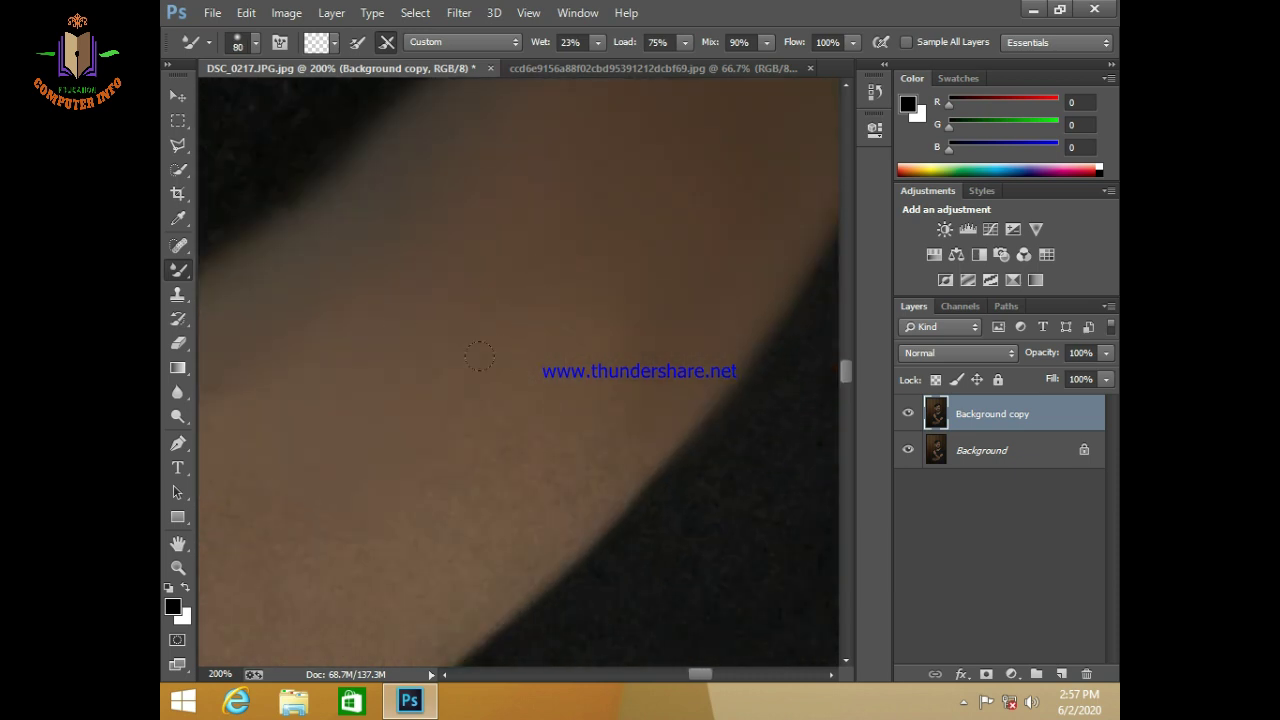
Step: Smooth the neck skin edge below the hair with a smaller brush
mouse_move(410, 394)
left_mouse_down()
mouse_move(669, 246)
mouse_move(571, 206)
left_mouse_up()
key("bracketleft")
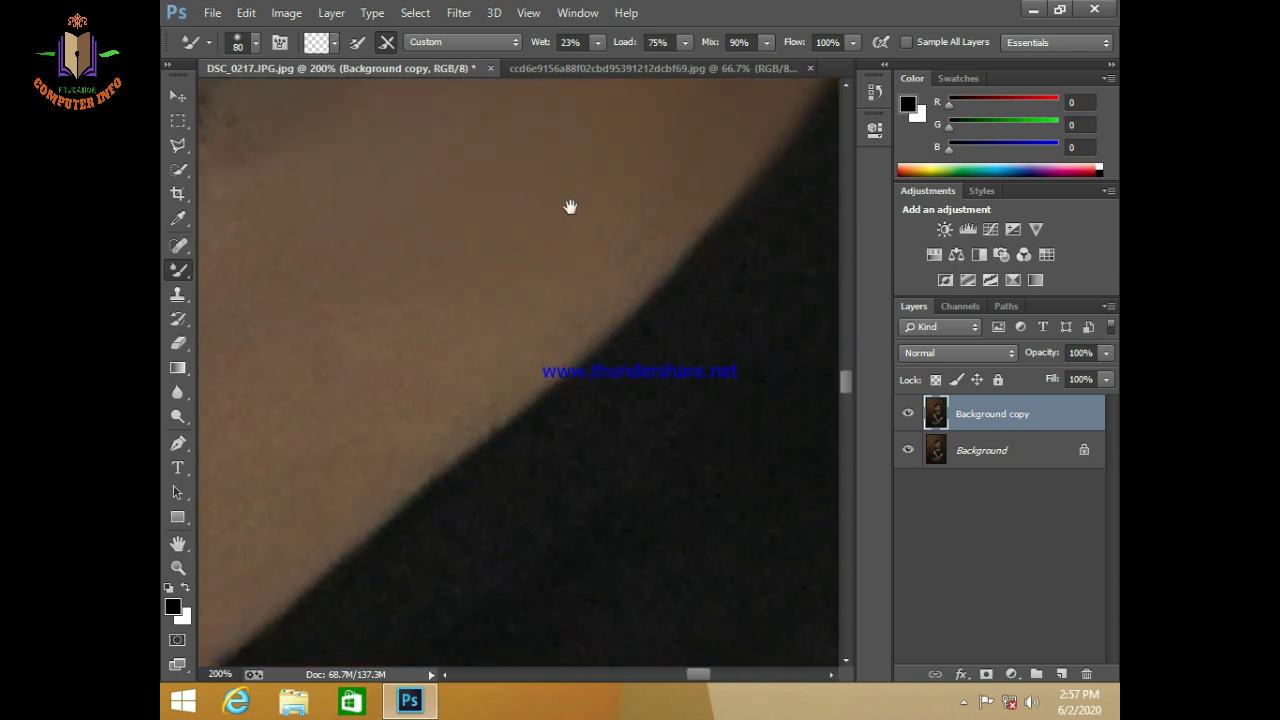
key("bracketleft")
key("bracketleft")
mouse_move(588, 146)
left_mouse_down()
mouse_move(506, 277)
mouse_move(578, 231)
left_mouse_up()
key("bracketleft")
key("bracketleft")
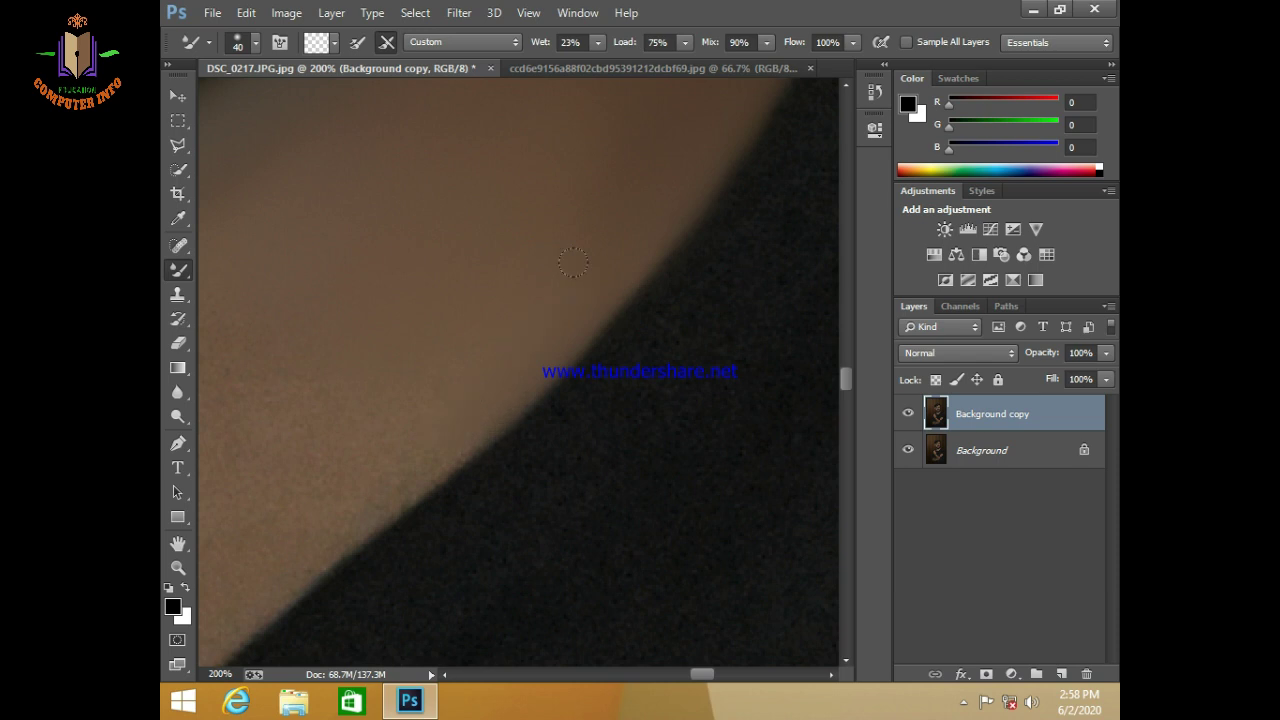
left_click_drag(361, 404, 774, 366)
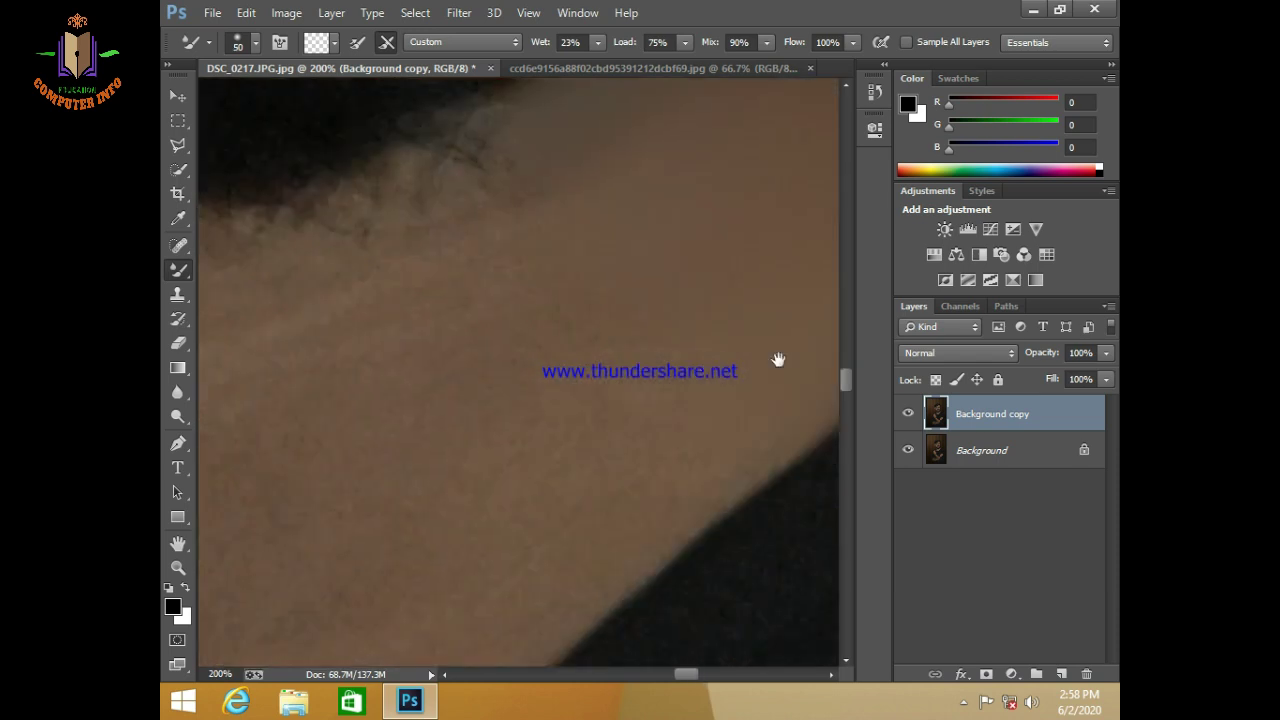
key("bracketright")
Step: Blend the remaining neck patches toward the shoulder, then zoom out to 66.67%
left_click_drag(546, 189, 486, 434)
key("bracketright")
key("bracketright")
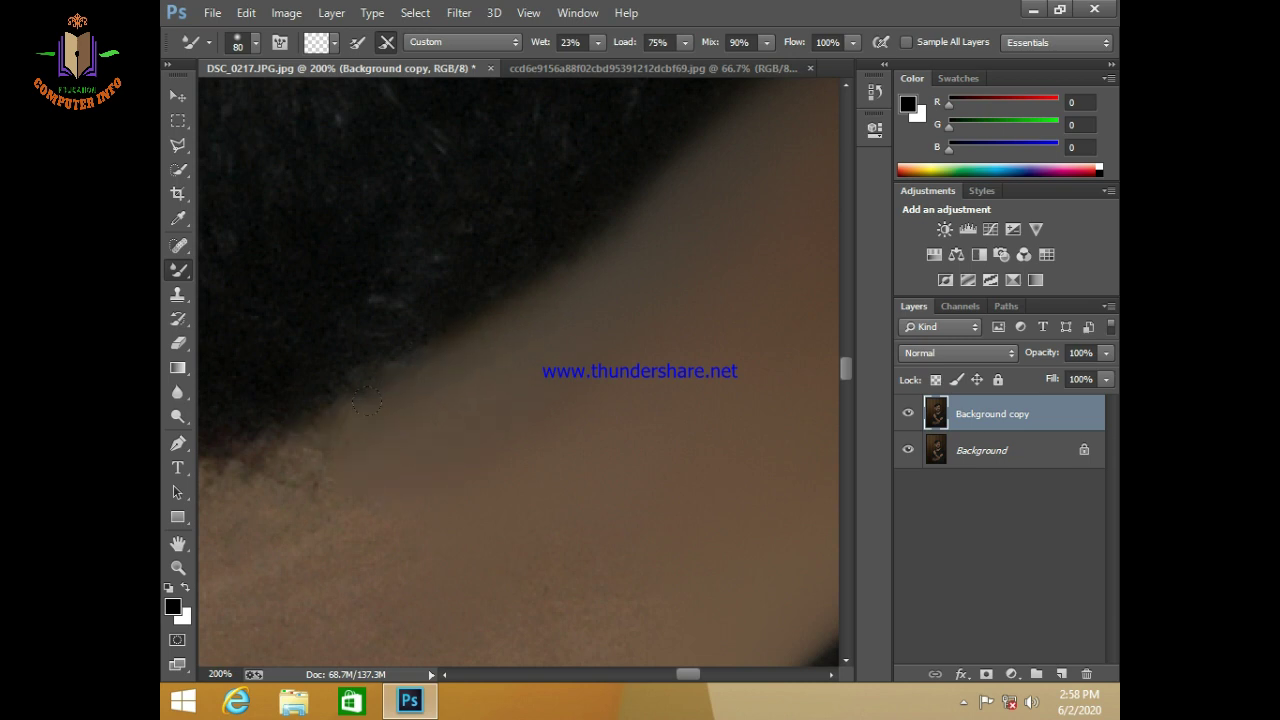
left_click_drag(366, 401, 314, 357)
key("bracketright")
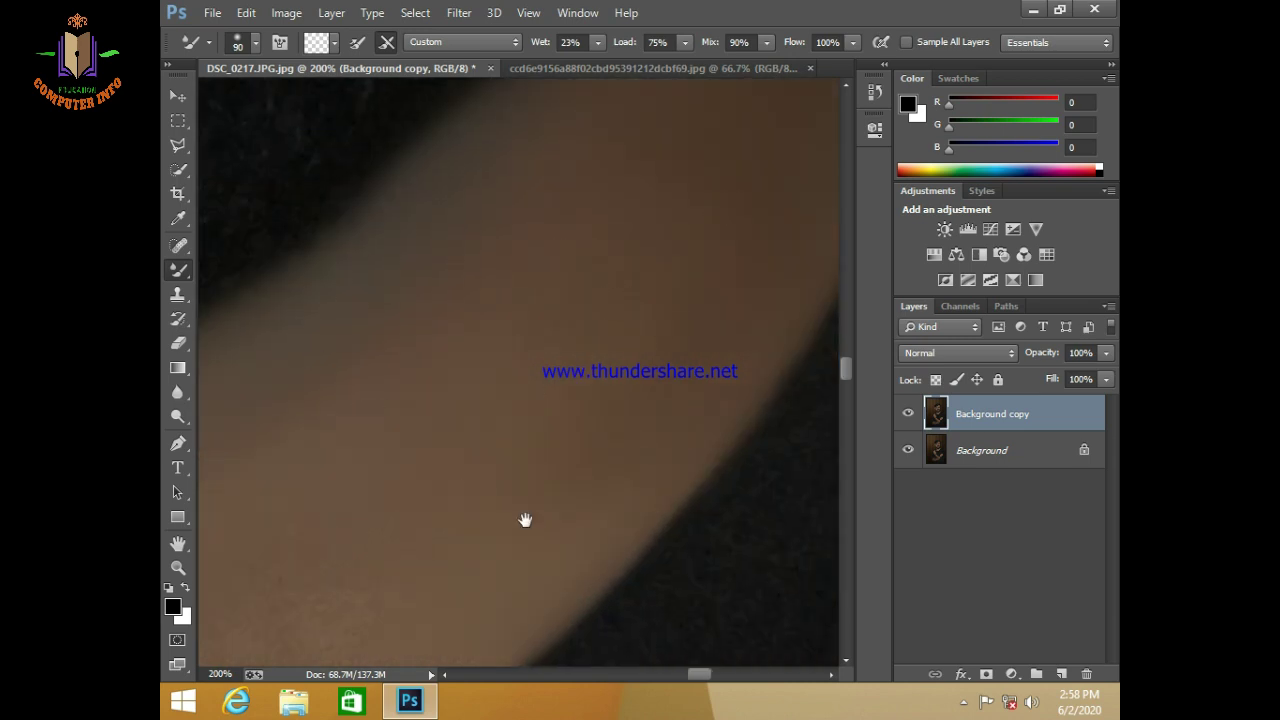
left_click_drag(526, 520, 690, 215)
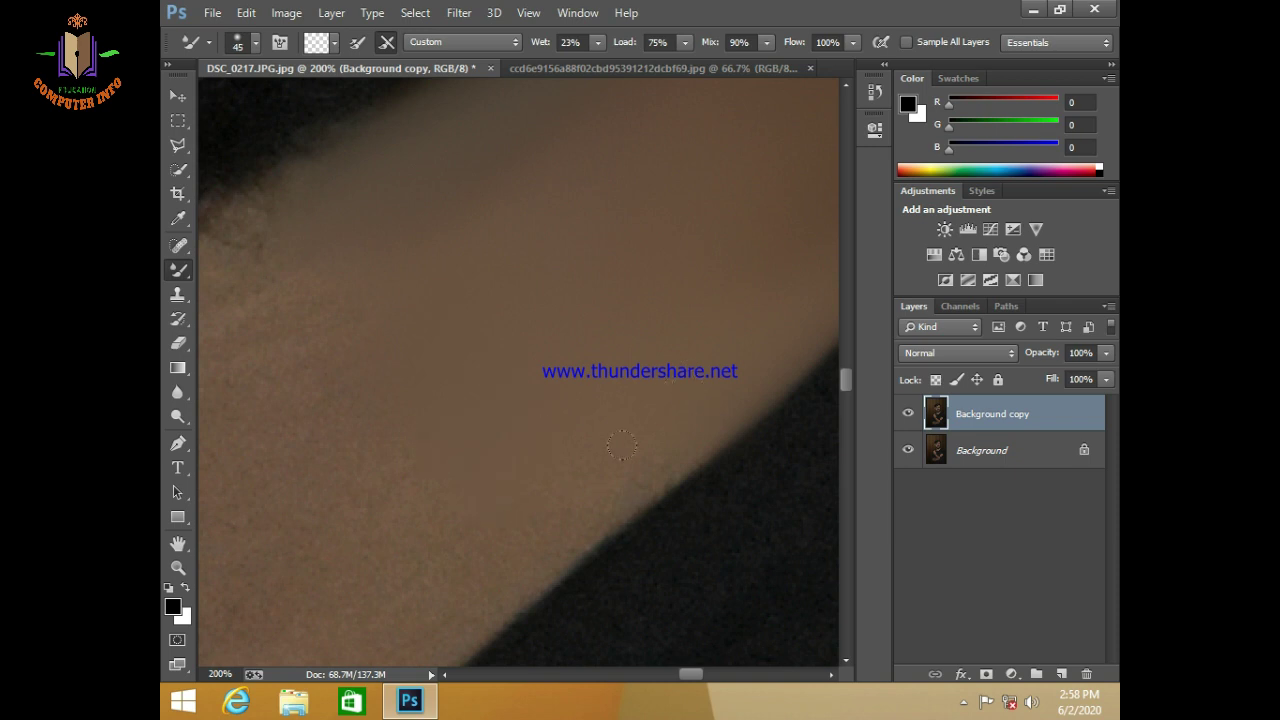
left_click_drag(619, 452, 486, 611)
key("bracketright")
key("bracketright")
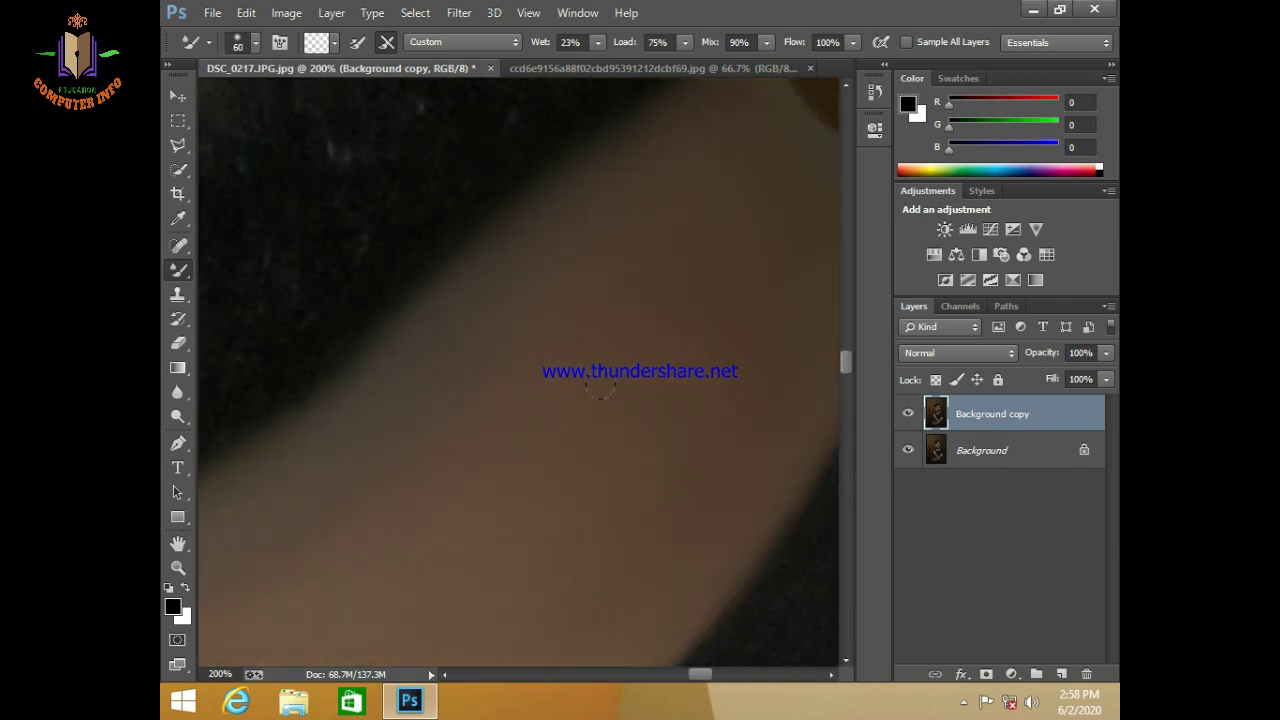
scroll(634, 420, "down", 2)
scroll(634, 420, "down", 1)
Step: Bring the beard and neck into view and enlarge the Mixer Brush to suit the neck
scroll(634, 420, "up", 1)
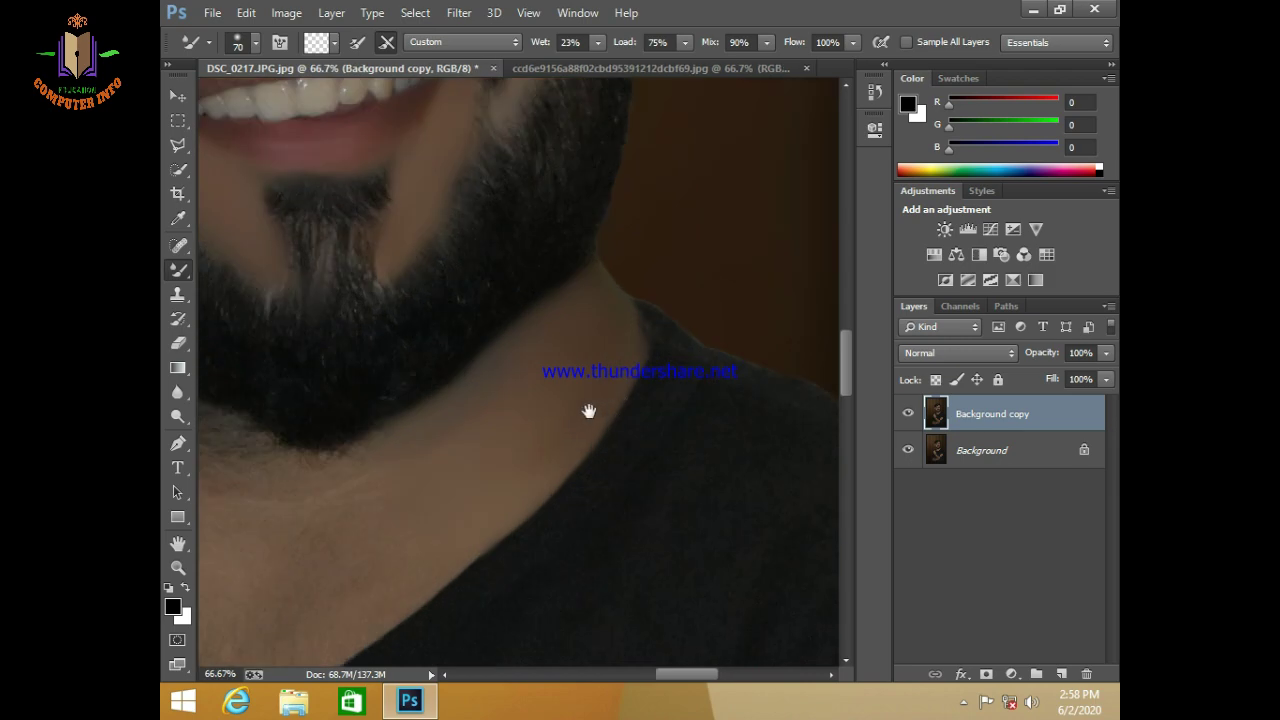
left_click_drag(586, 409, 633, 319)
key("bracketright")
key("bracketright")
key("bracketright")
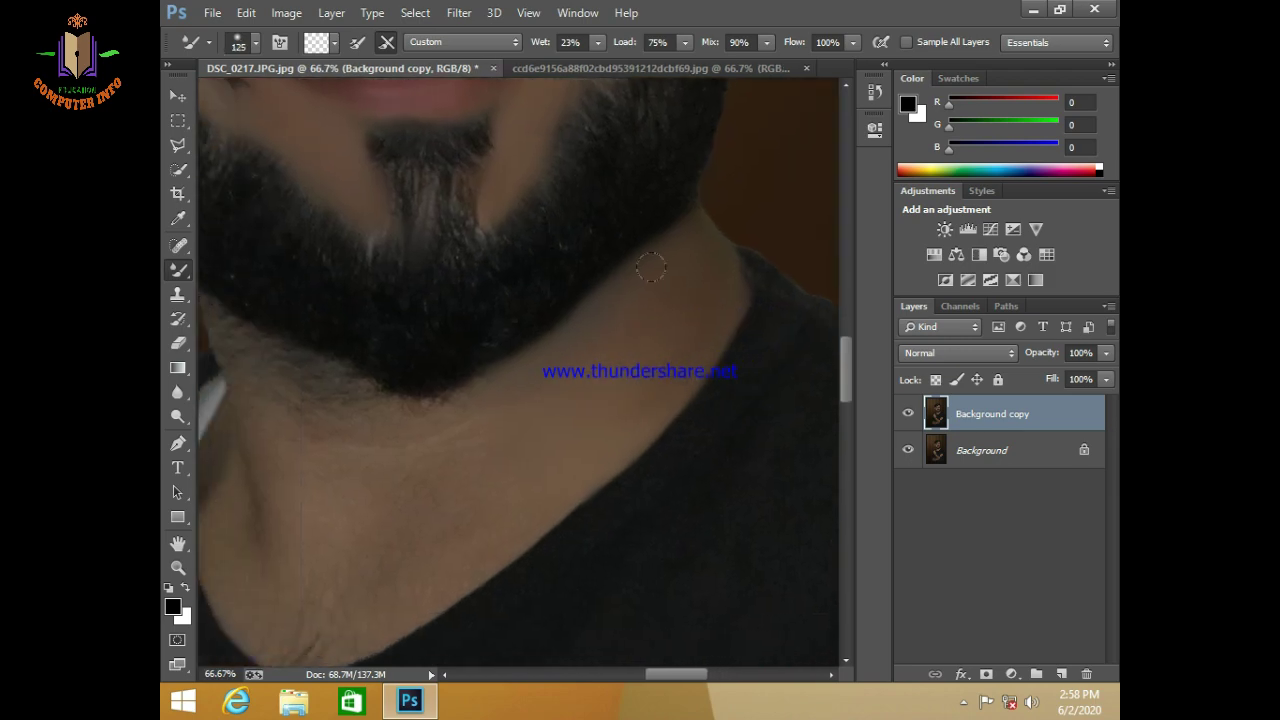
key("bracketright")
key("bracketright")
key("bracketright")
mouse_move(543, 394)
left_mouse_down()
mouse_move(468, 434)
mouse_move(780, 346)
left_mouse_up()
key("bracketleft")
key("bracketleft")
key("bracketleft")
key("bracketright")
key("bracketright")
key("bracketright")
key("bracketright")
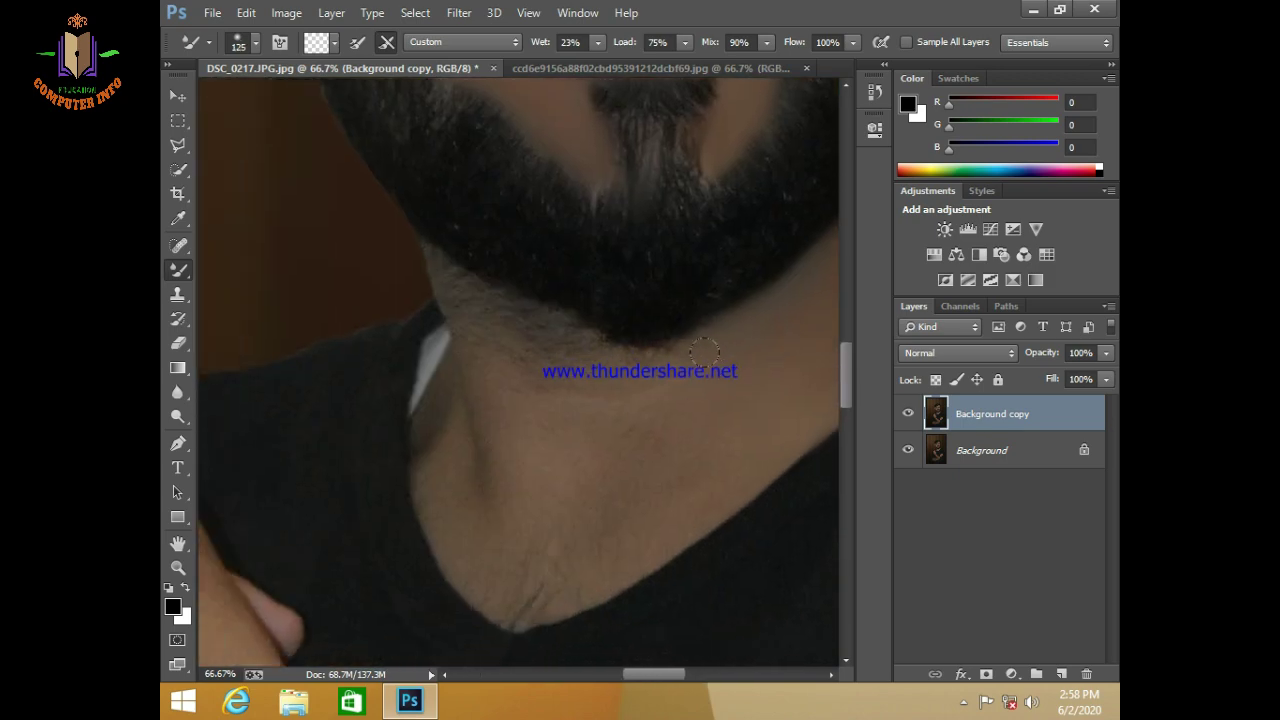
left_click_drag(688, 387, 530, 363)
key("bracketright")
key("bracketright")
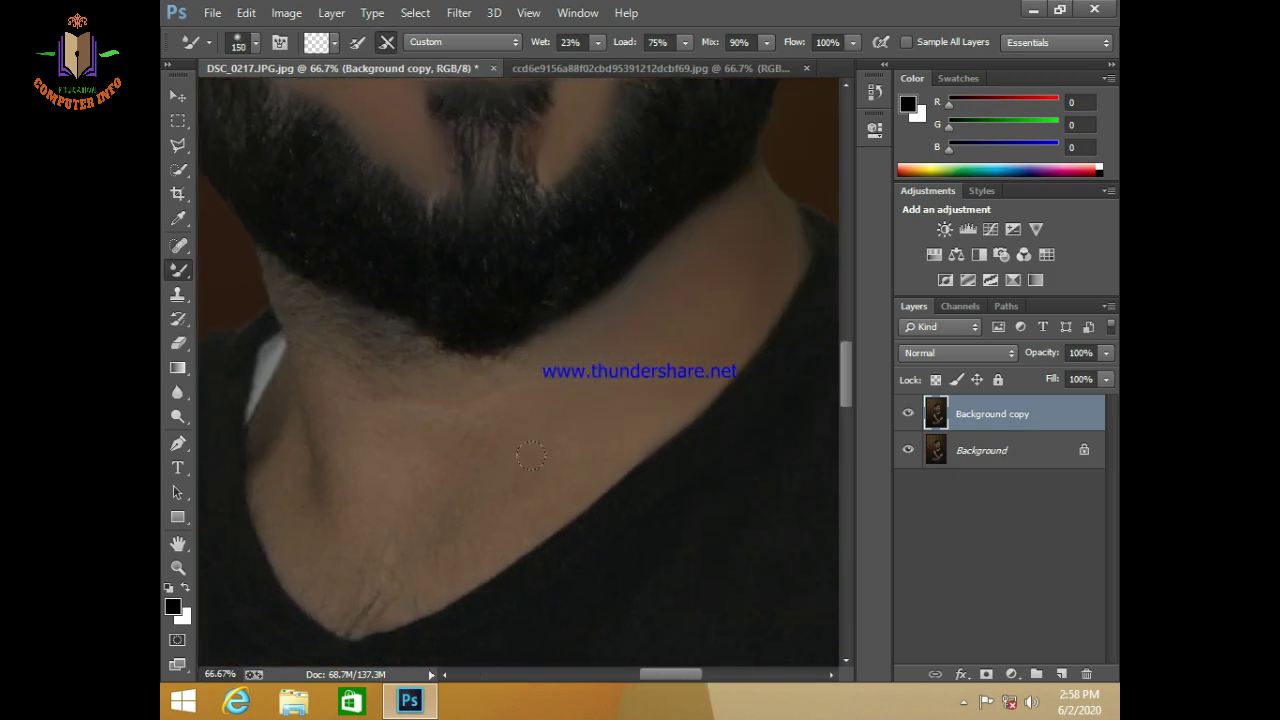
Step: Zoom in on the beard and neck and shrink the brush for fine edge blending
key("ctrl+plus")
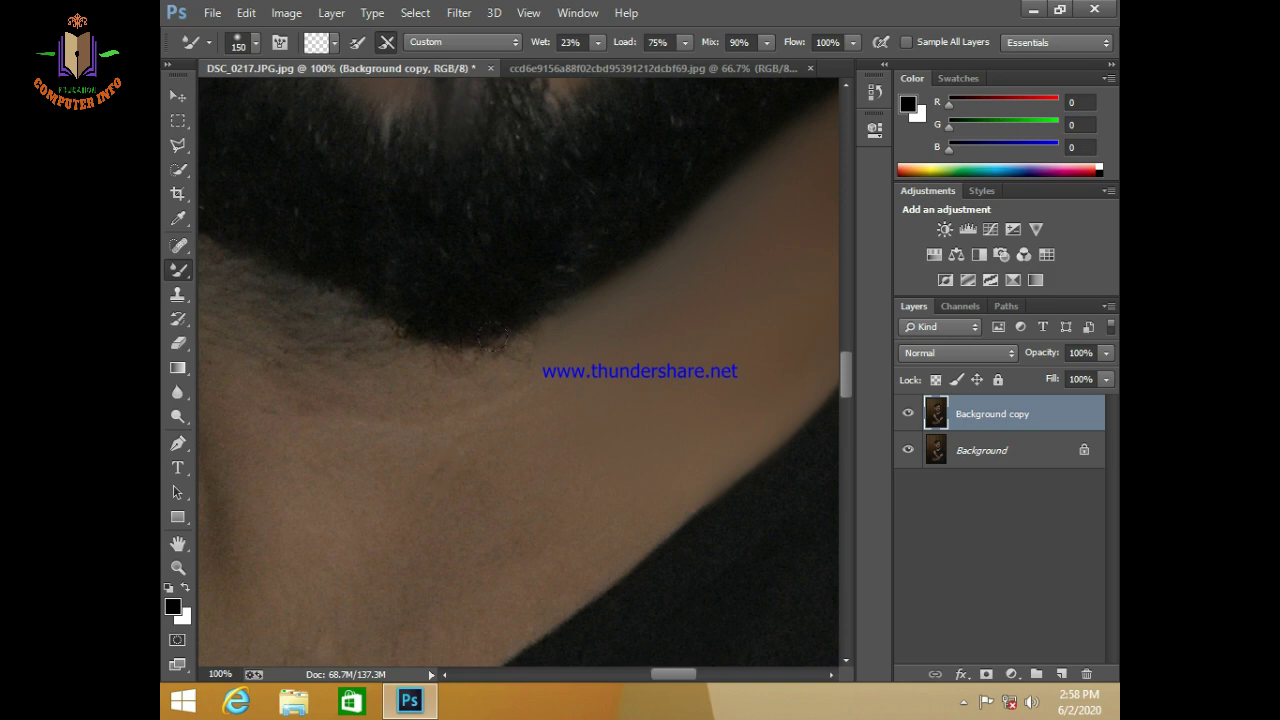
key("bracketleft")
key("bracketleft")
key("bracketleft")
key("bracketright")
key("bracketright")
left_click_drag(596, 370, 499, 338)
key("bracketleft")
mouse_move(586, 266)
left_mouse_down()
mouse_move(646, 291)
mouse_move(497, 326)
mouse_move(552, 423)
left_mouse_up()
key("bracketleft")
key("bracketleft")
key("bracketleft")
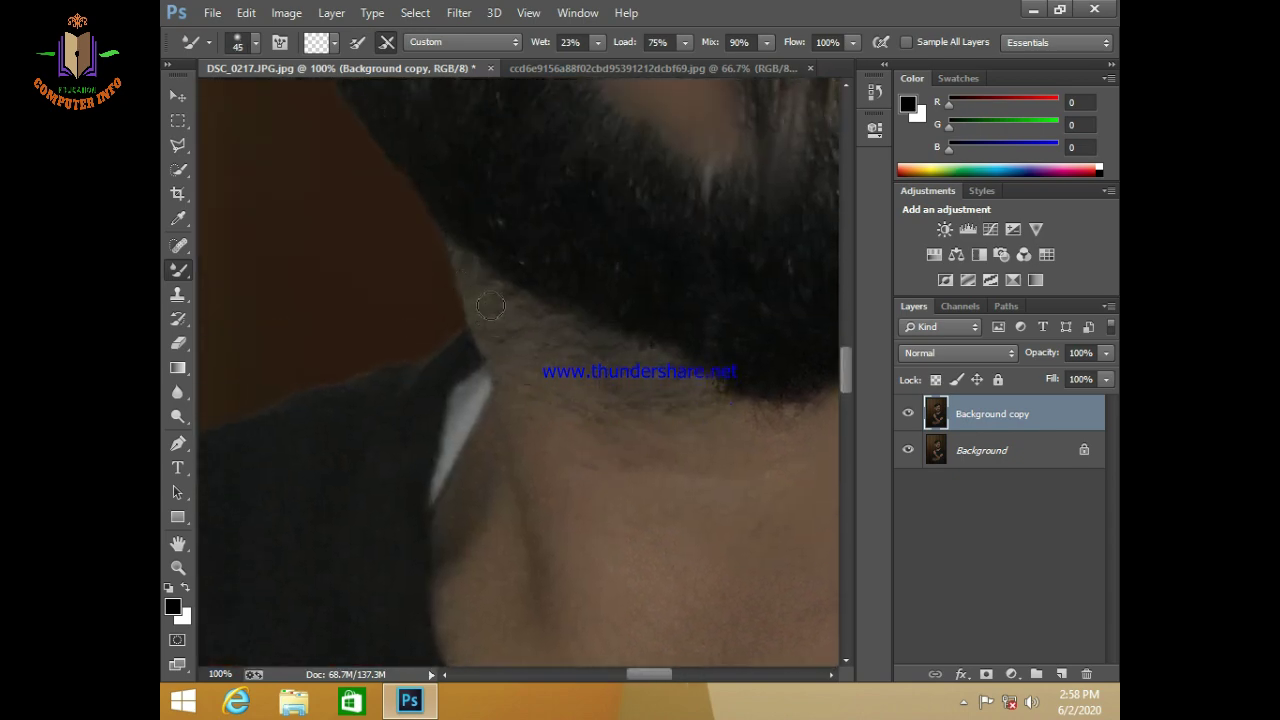
key("bracketleft")
key("bracketleft")
Step: Blend the neck skin up along the beard's lower edge with slightly larger brush strokes
left_click_drag(453, 258, 462, 262)
key("bracketright")
key("bracketright")
left_click_drag(471, 266, 471, 291)
key("bracketright")
left_click_drag(489, 341, 468, 268)
key("bracketright")
key("bracketright")
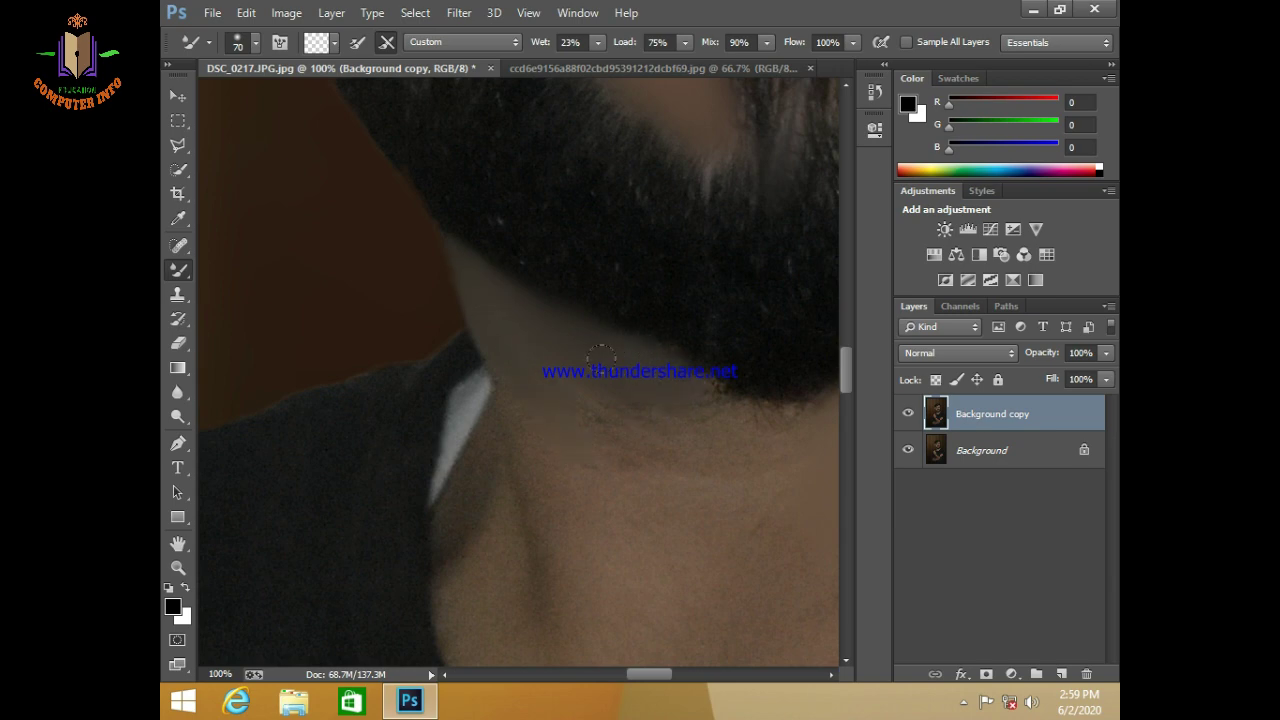
Step: Smooth the neck skin under the beard with Mixer Brush strokes, resizing the brush
left_click_drag(686, 491, 594, 457)
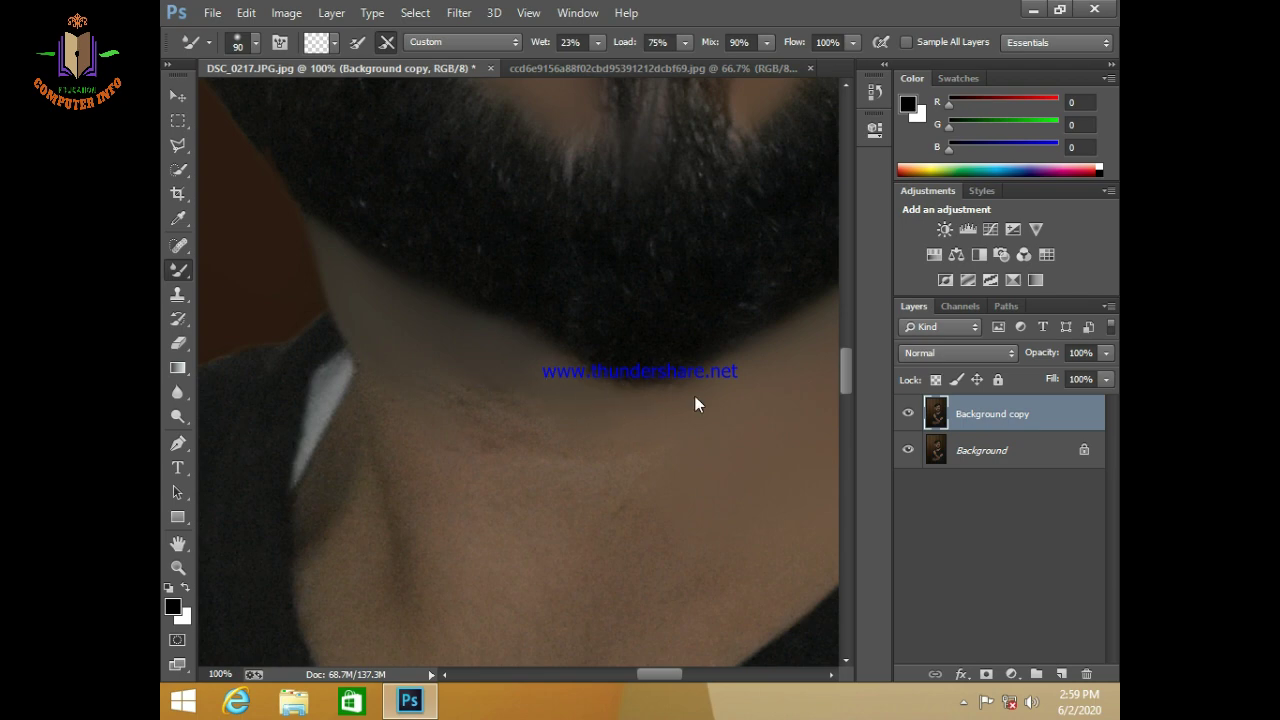
key("bracketleft")
left_click_drag(592, 402, 643, 463)
key("bracketright")
key("bracketright")
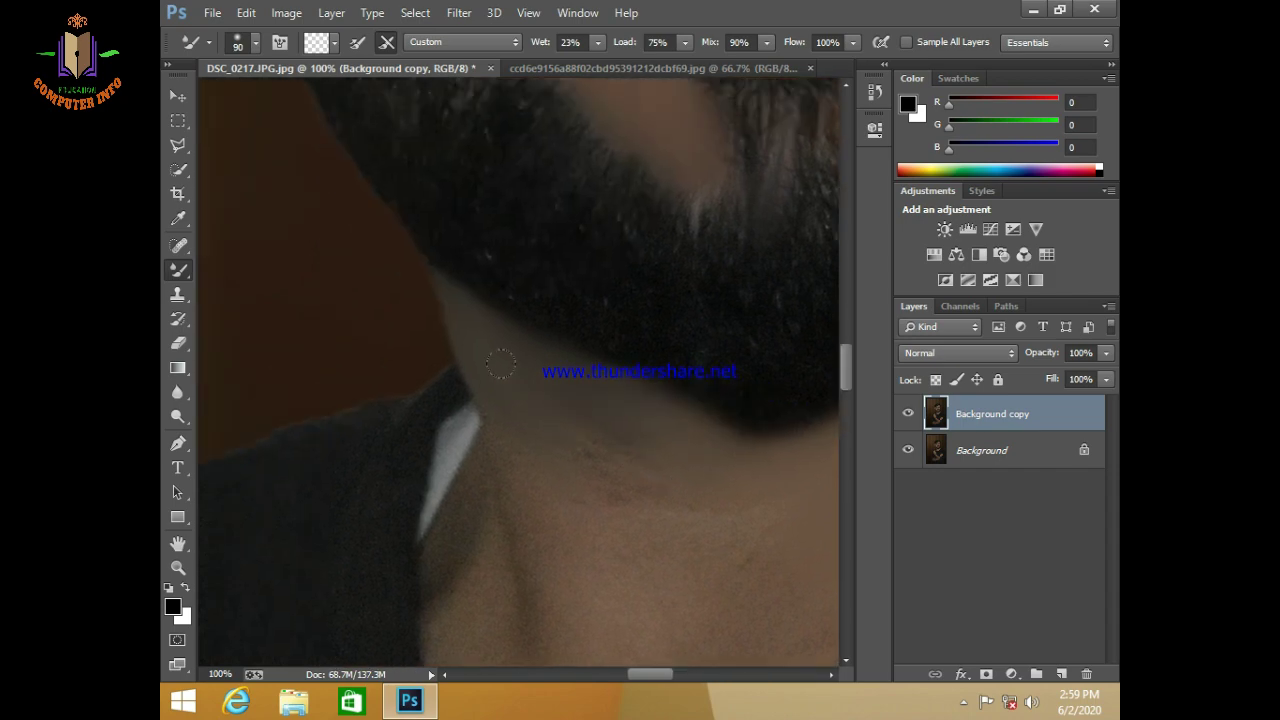
left_click_drag(557, 454, 619, 339)
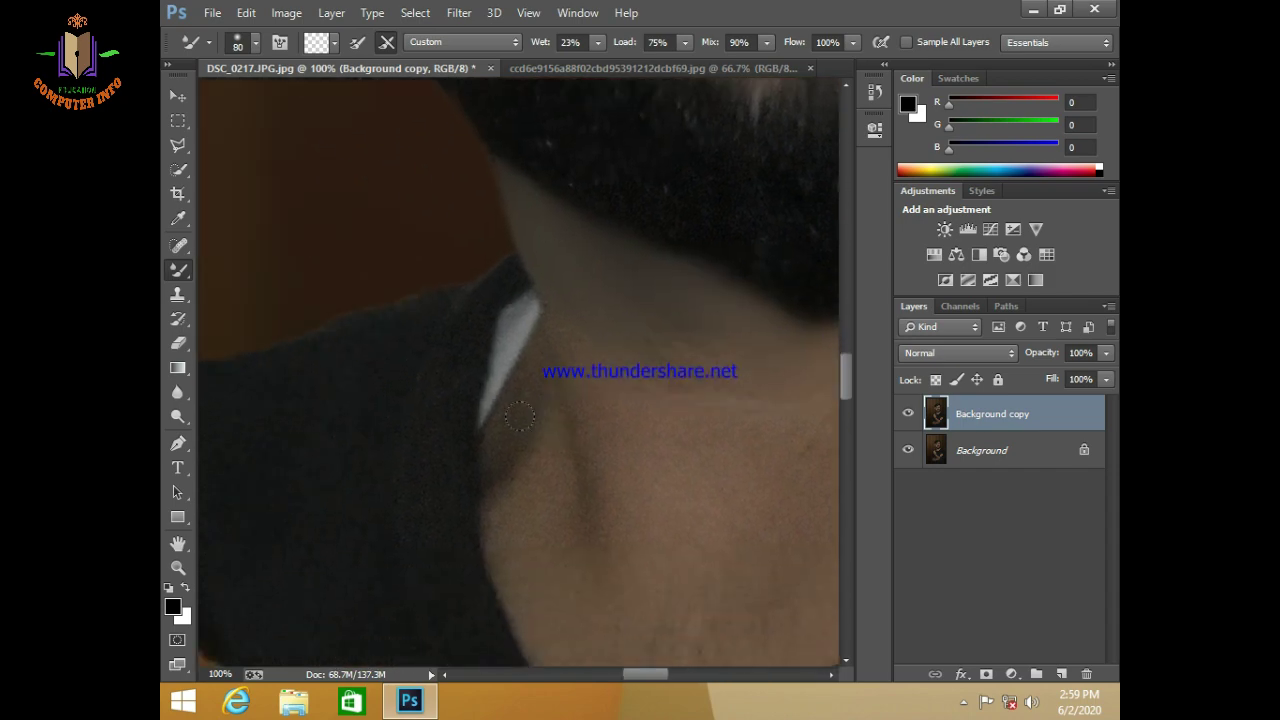
Step: Blend the skin along the shirt collar edge with a smaller brush
key("bracketleft")
key("bracketleft")
key("bracketleft")
key("bracketleft")
left_click_drag(496, 441, 540, 347)
left_click_drag(502, 407, 552, 304)
key("bracketright")
key("bracketright")
key("bracketright")
Step: Fine-tune the brush size and return to the neck just under the beard
scroll(640, 320, "down", 3)
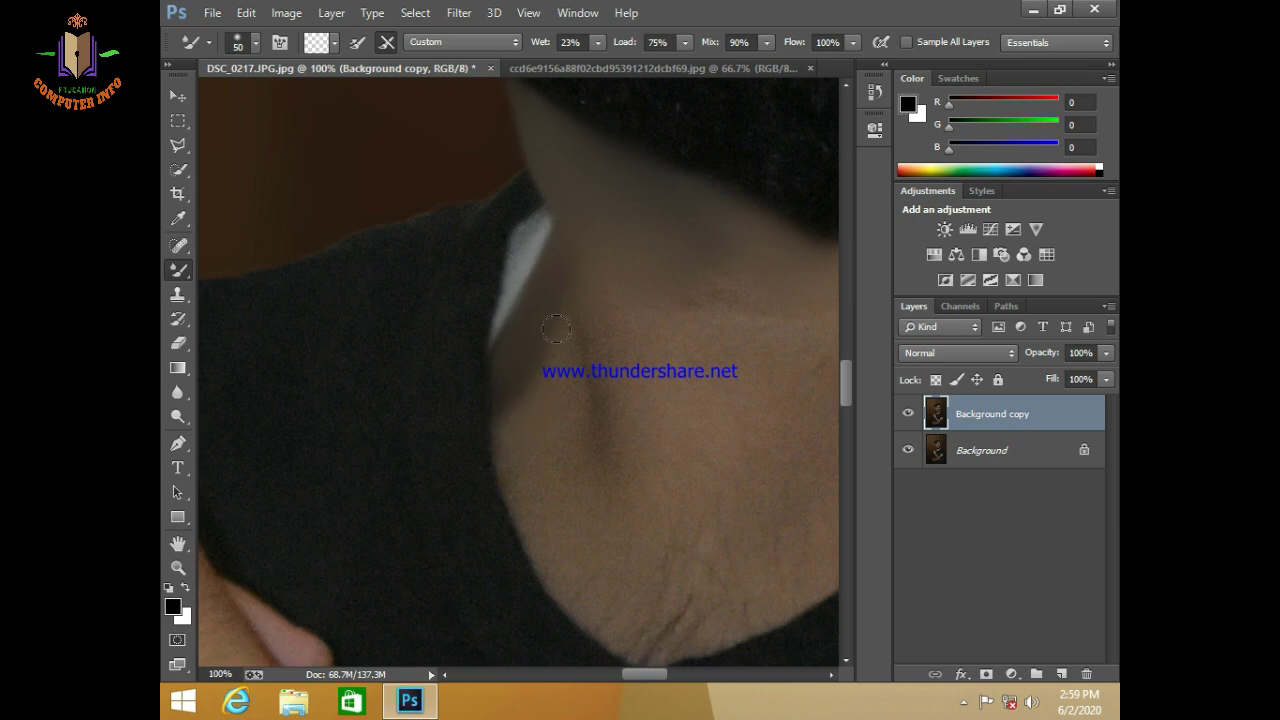
key("bracketleft")
key("bracketright")
key("bracketright")
key("bracketleft")
key("bracketleft")
left_click_drag(720, 451, 651, 517)
key("bracketright")
key("bracketright")
key("bracketright")
key("bracketright")
key("bracketright")
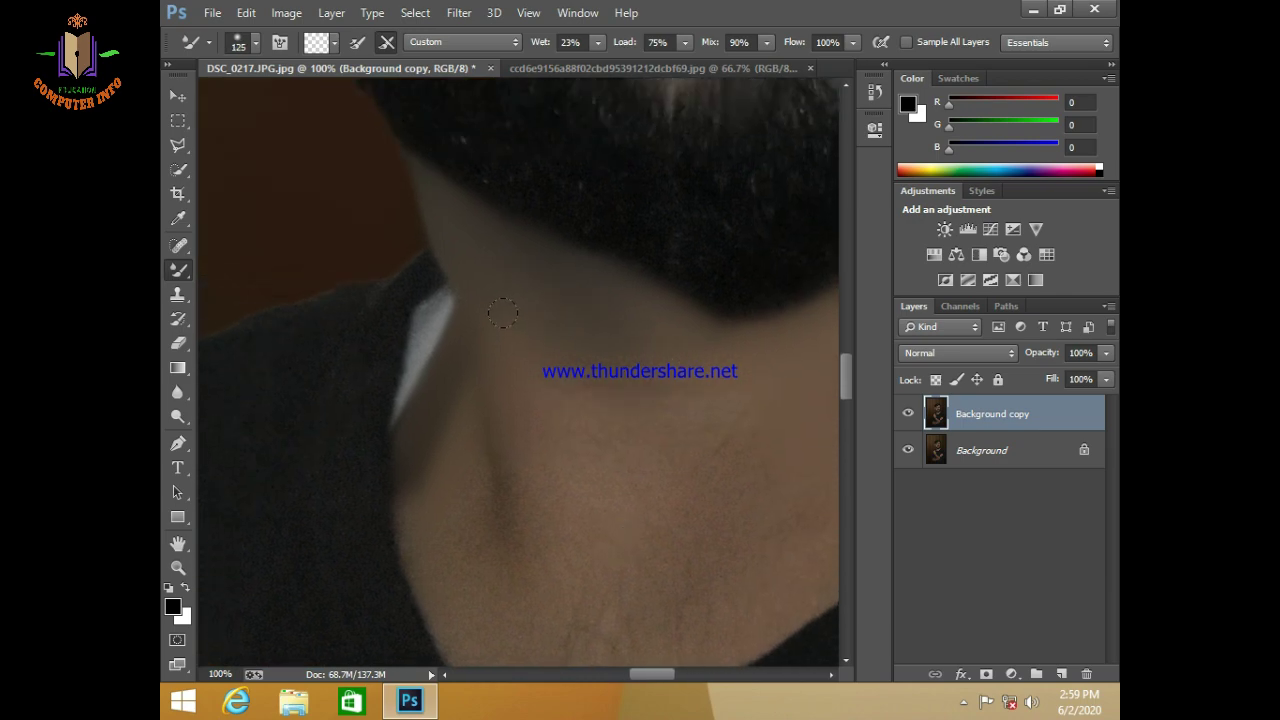
key("bracketleft")
Step: Adjust the brush size and reposition the view over the chin and neck
scroll(586, 443, "up", 1)
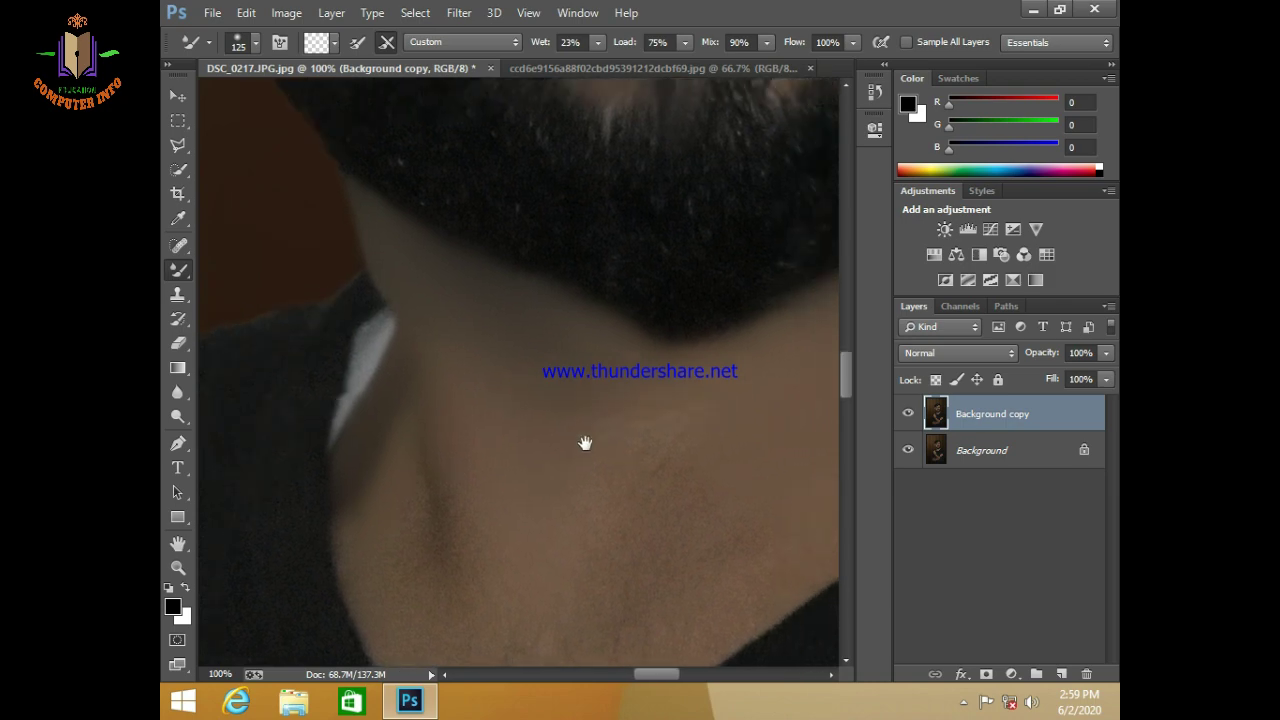
key("bracketleft")
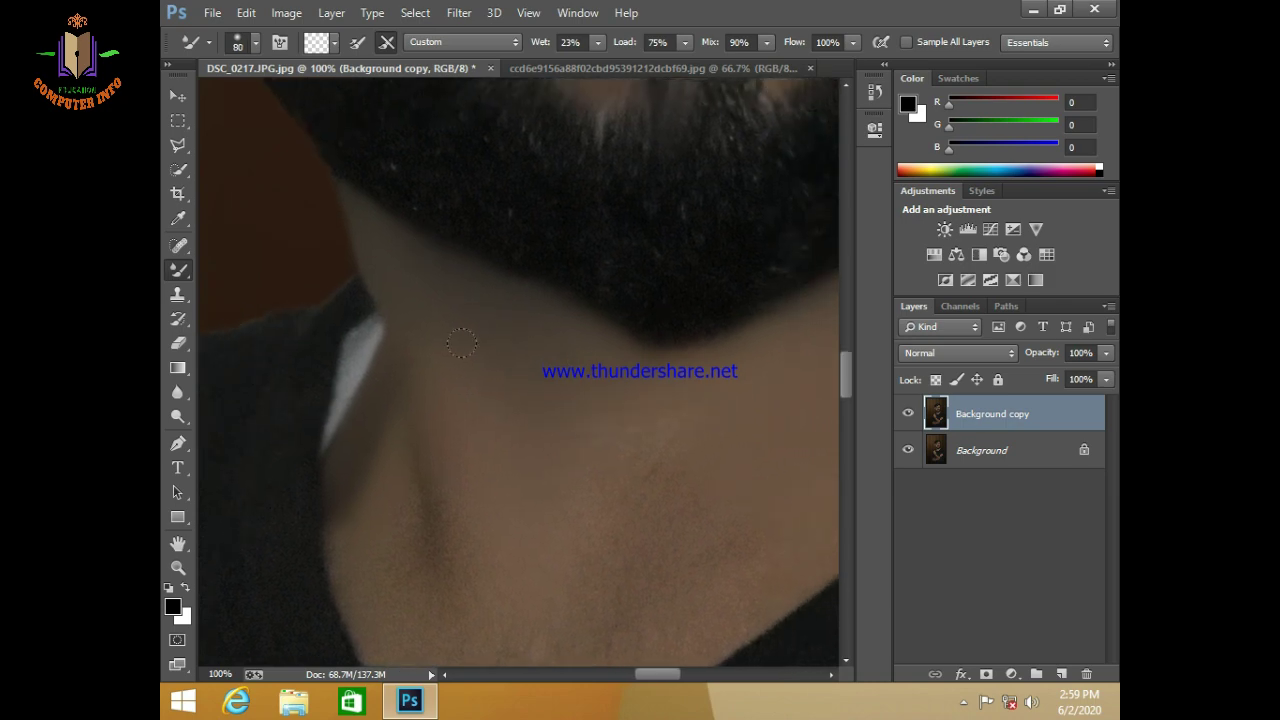
key("bracketleft")
key("bracketleft")
scroll(440, 313, "down", 2)
scroll(440, 313, "right", 3)
key("bracketright")
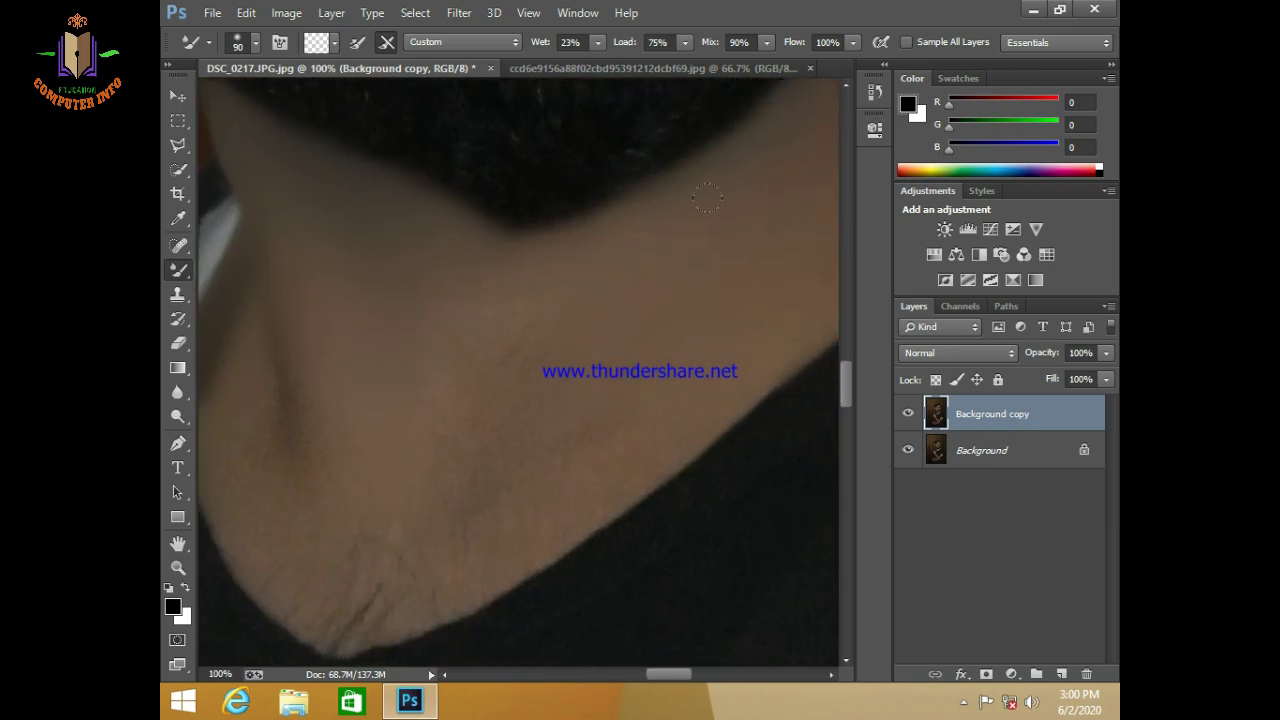
key("bracketright")
scroll(508, 393, "up", 2)
scroll(508, 393, "right", 3)
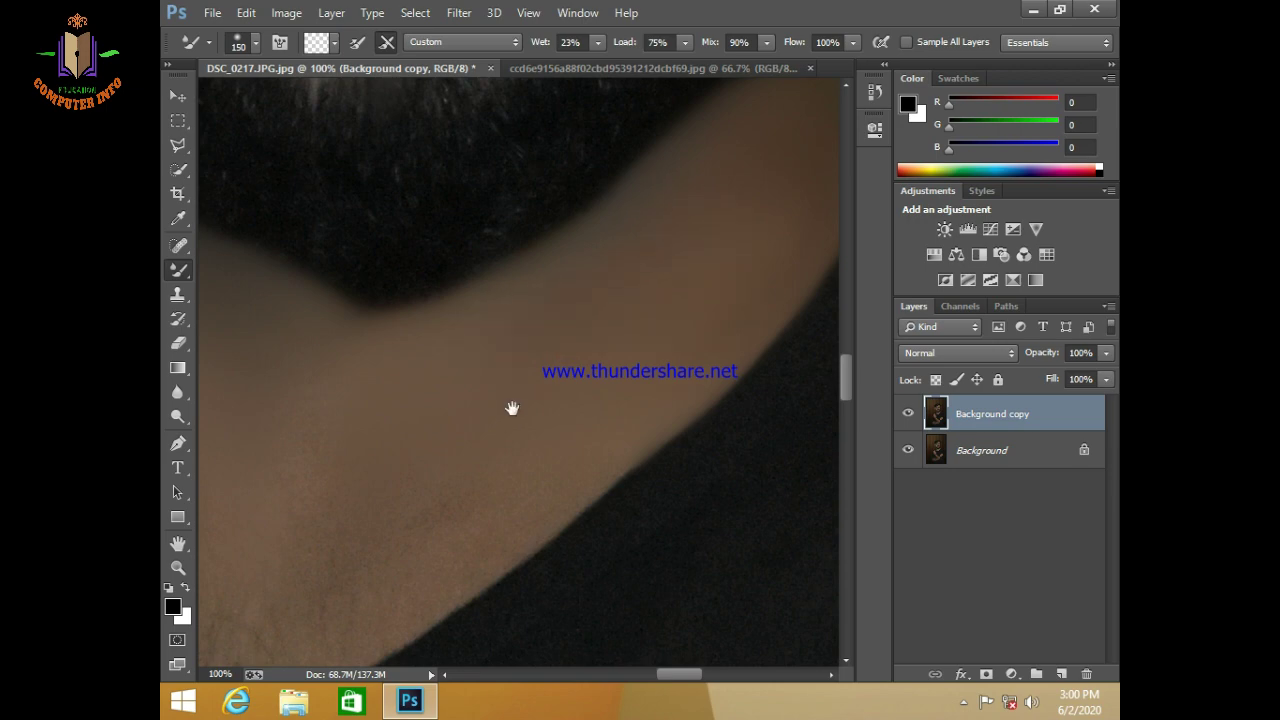
mouse_move(512, 408)
left_mouse_down()
mouse_move(730, 250)
mouse_move(577, 348)
left_mouse_up()
Step: Stroke across the lower neck with a slightly smaller Mixer Brush
key("bracketleft")
key("bracketleft")
key("bracketleft")
key("bracketright")
key("bracketleft")
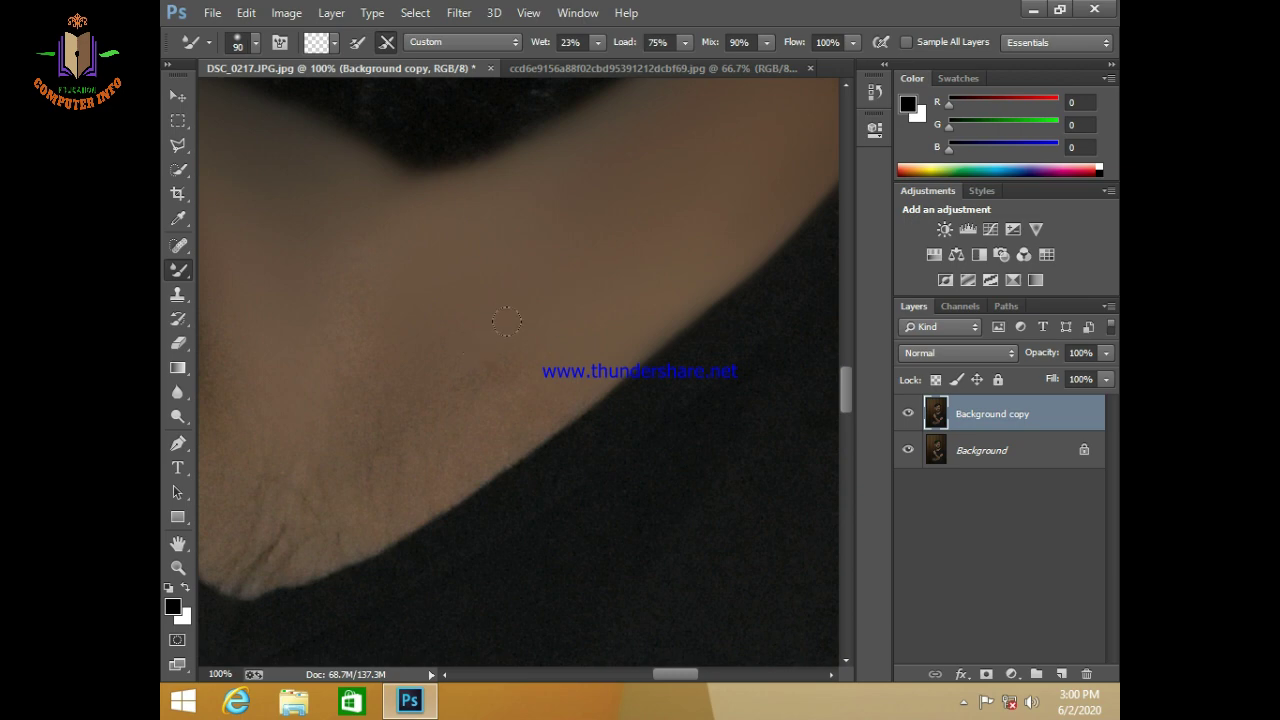
left_click_drag(363, 349, 566, 297)
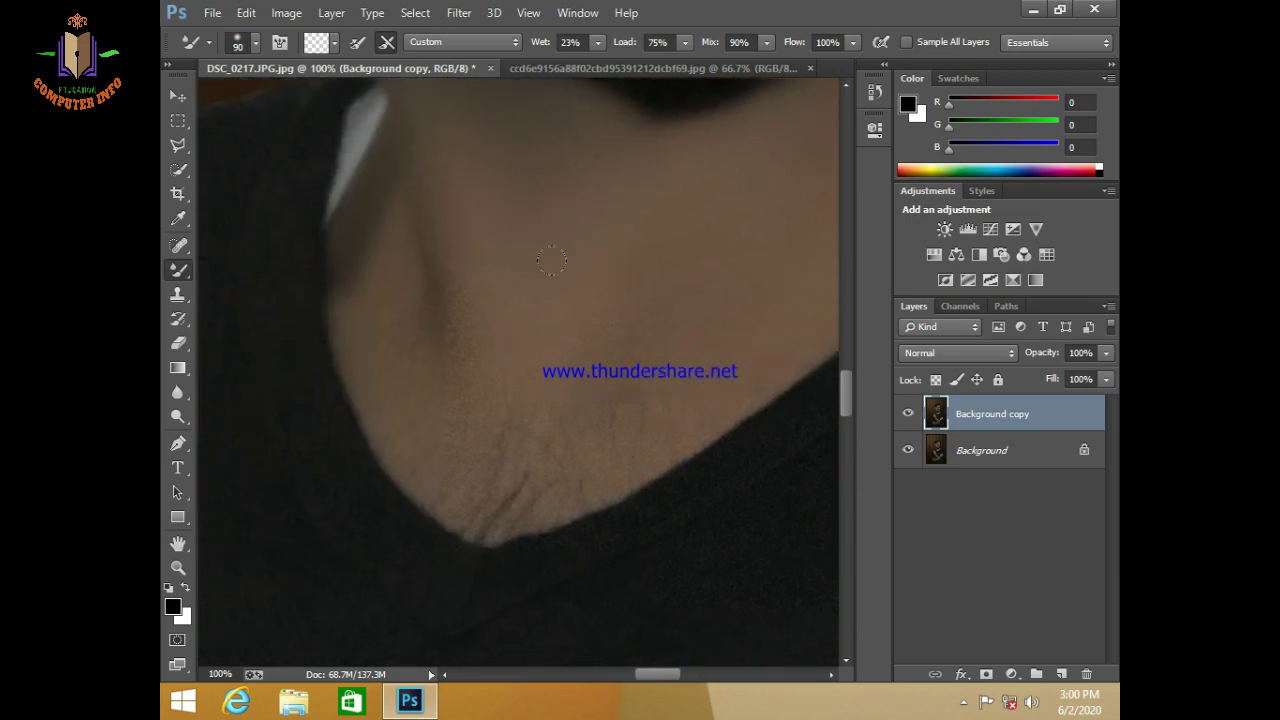
left_click_drag(530, 361, 656, 393)
key("bracketleft")
key("bracketleft")
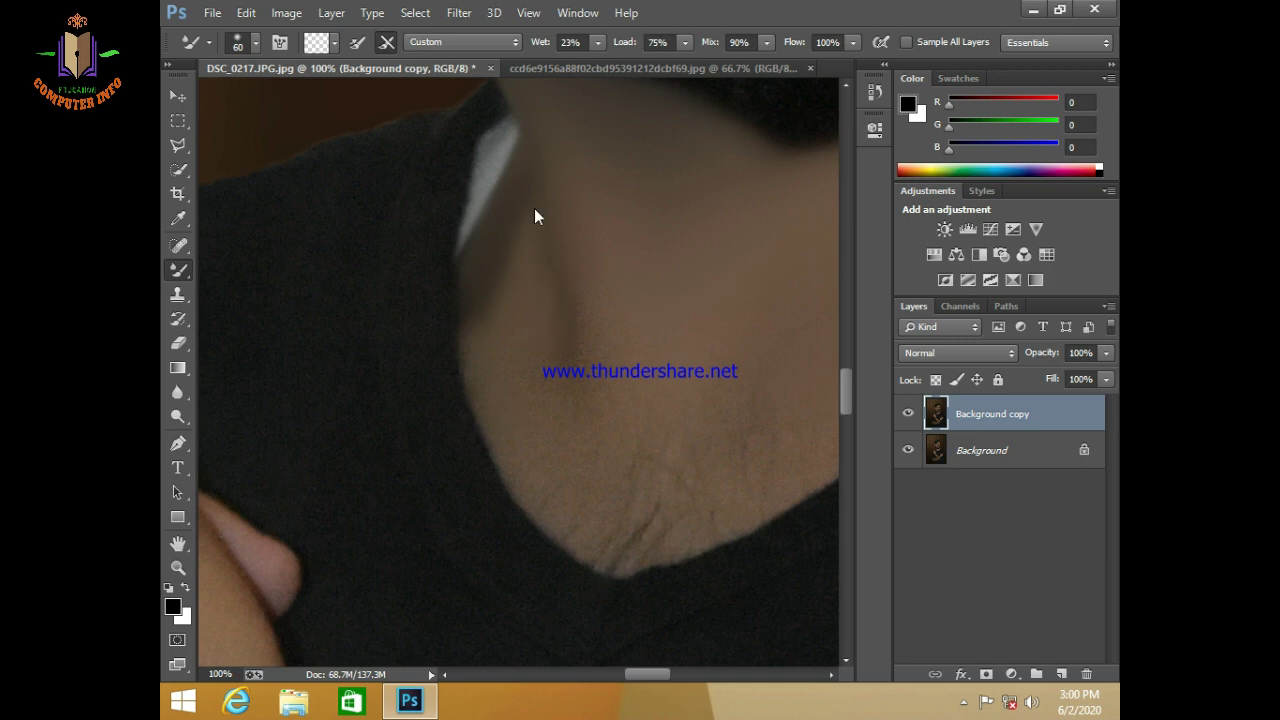
key("bracketleft")
Step: Blend the upper neck under the beard and the lower neck by the shirt edge
mouse_move(520, 199)
left_mouse_down()
mouse_move(503, 346)
mouse_move(454, 463)
left_mouse_up()
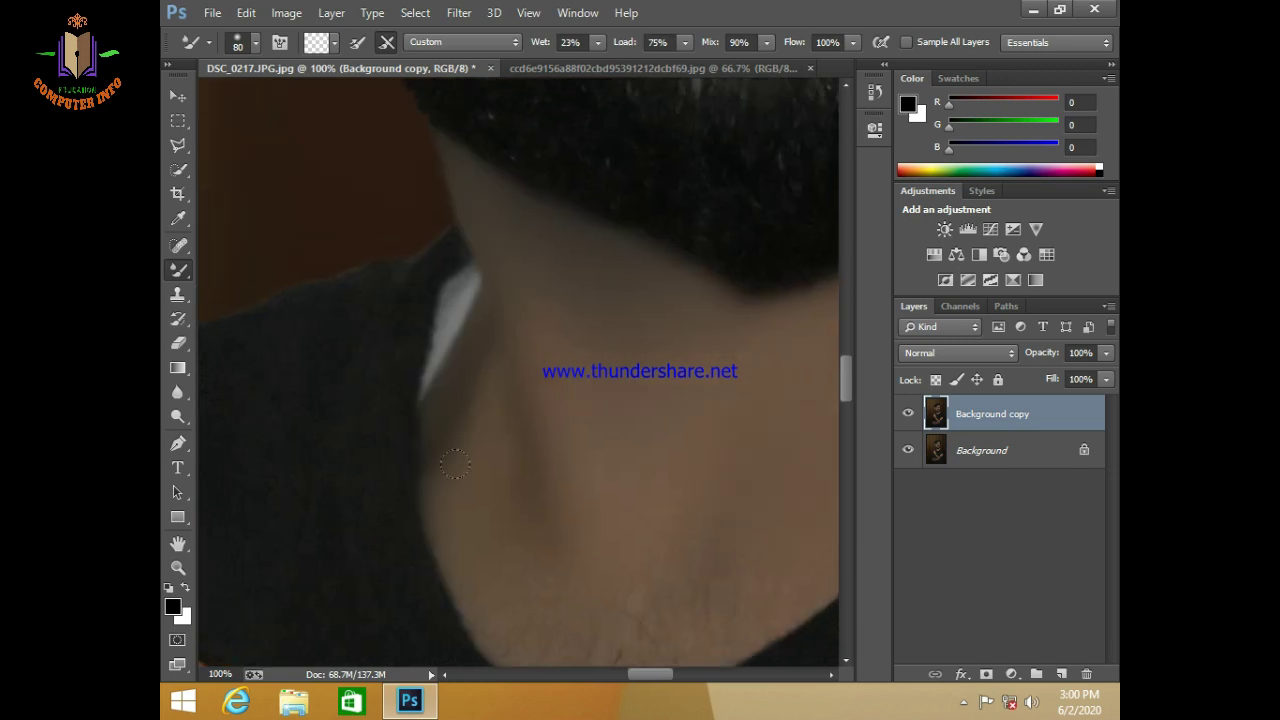
key("bracketright")
key("bracketright")
key("bracketright")
left_click_drag(609, 331, 360, 130)
key("bracketleft")
key("bracketleft")
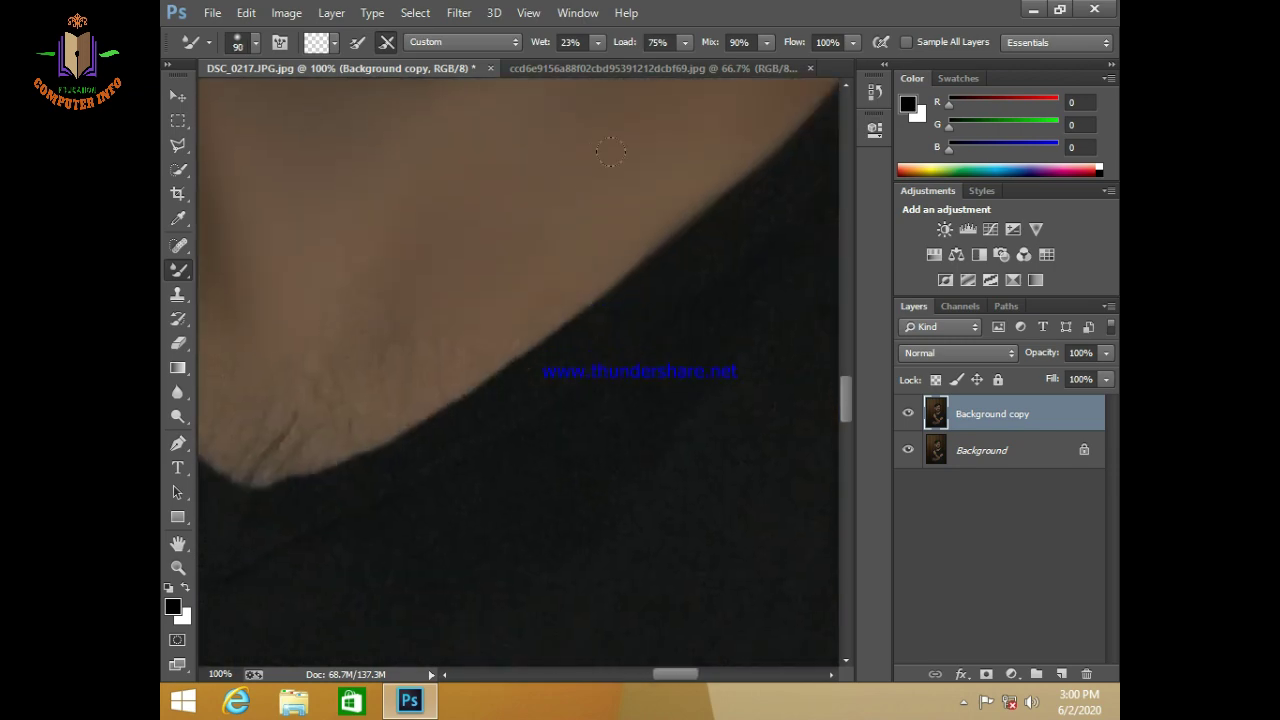
left_click_drag(500, 257, 447, 290)
key("bracketright")
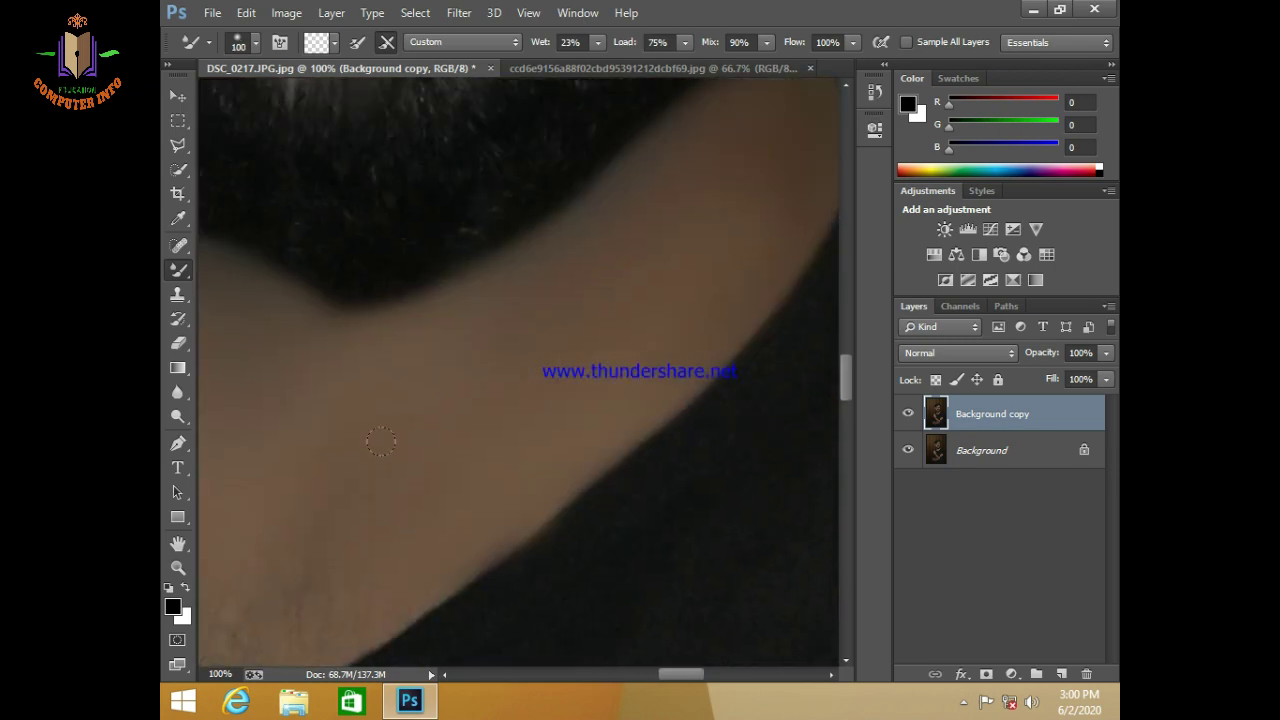
key("bracketright")
mouse_move(389, 328)
left_mouse_down()
mouse_move(586, 314)
mouse_move(571, 457)
left_mouse_up()
Step: Keep blending the neck and collar area, varying the brush size between strokes
key("bracketleft")
key("bracketleft")
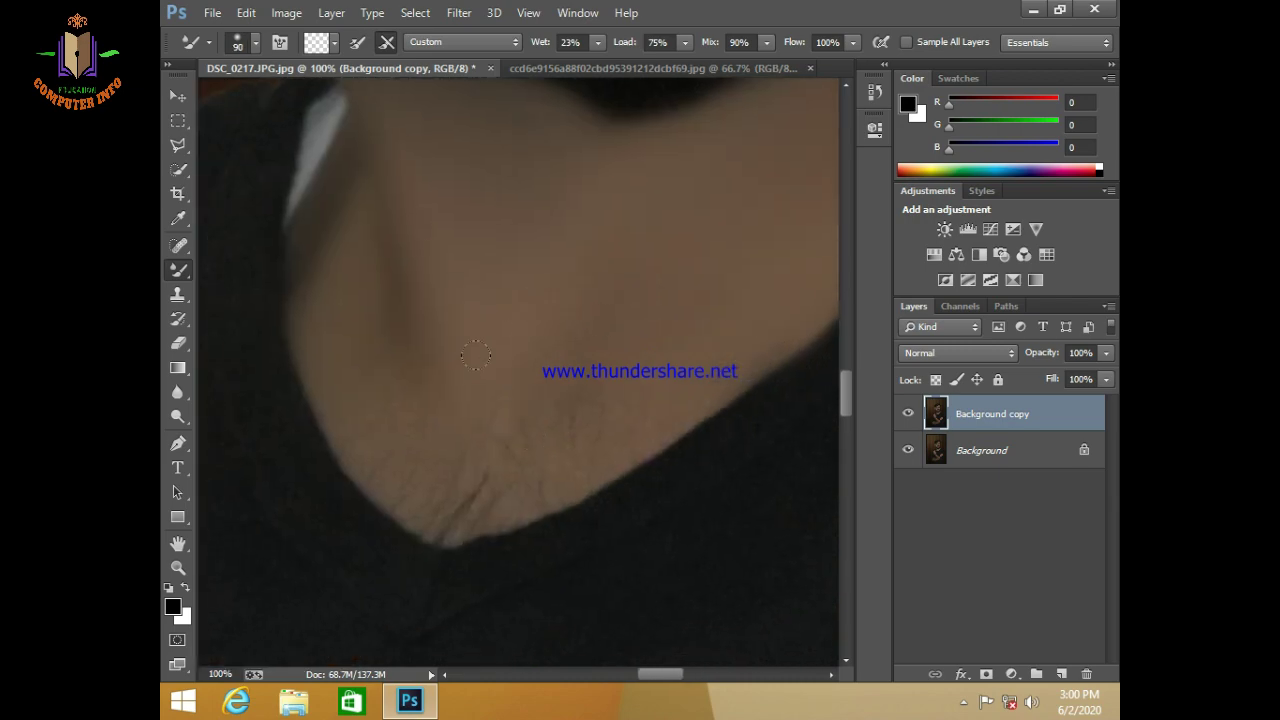
key("bracketright")
key("bracketleft")
key("bracketleft")
key("bracketleft")
key("bracketright")
key("bracketright")
key("bracketleft")
key("bracketleft")
key("bracketleft")
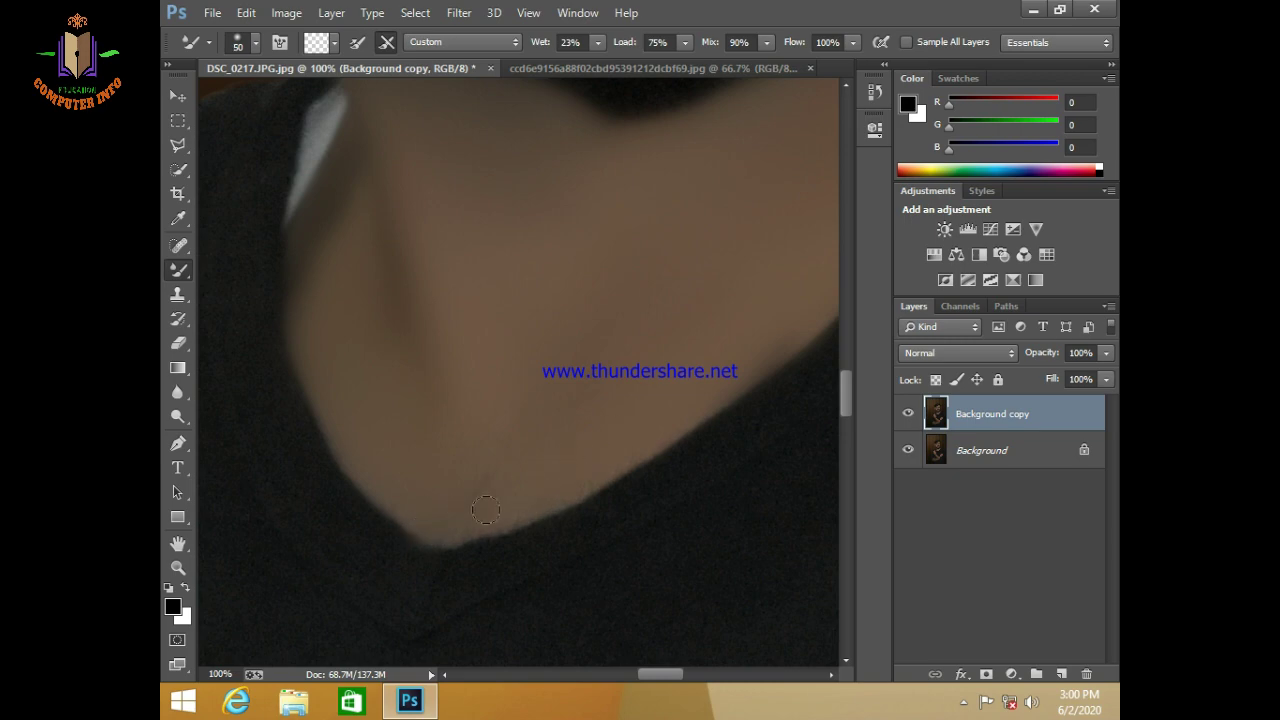
key("bracketright")
key("bracketright")
key("bracketright")
Step: Zoom in so the neck fills the view and tune the brush size
scroll(502, 258, "down", 3, "alt")
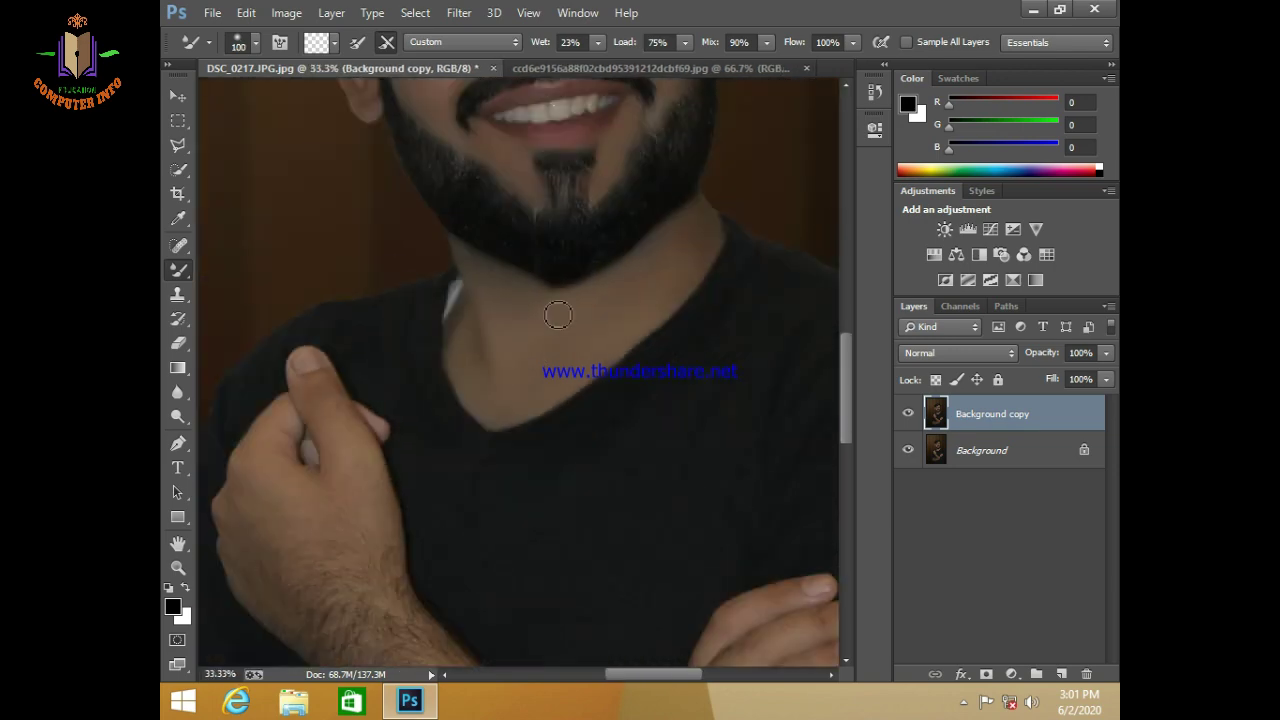
key("bracketleft")
key("bracketleft")
key("bracketright")
key("bracketright")
key("bracketleft")
key("bracketleft")
key("bracketright")
key("bracketright")
key("ctrl+plus")
key("ctrl+plus")
key("ctrl+plus")
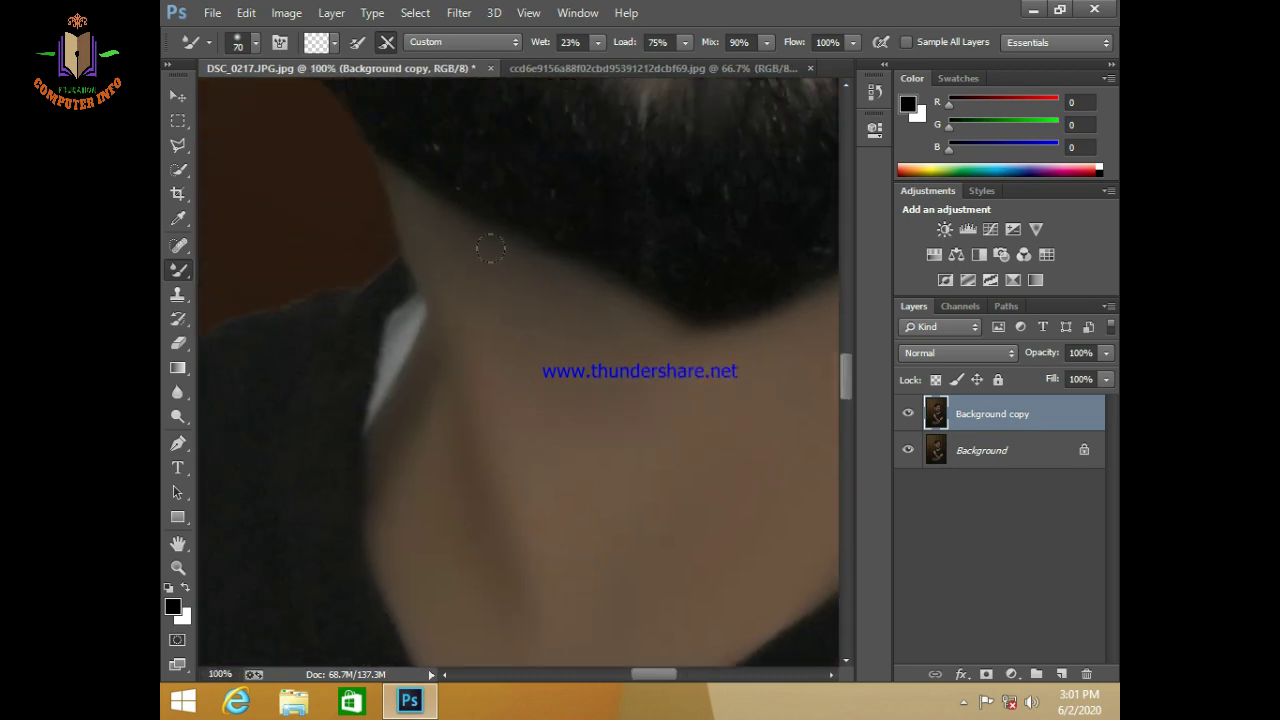
key("bracketleft")
Step: Blend the neck below the beard edge, resizing the brush between strokes
mouse_move(572, 453)
left_mouse_down()
mouse_move(548, 415)
mouse_move(536, 423)
left_mouse_up()
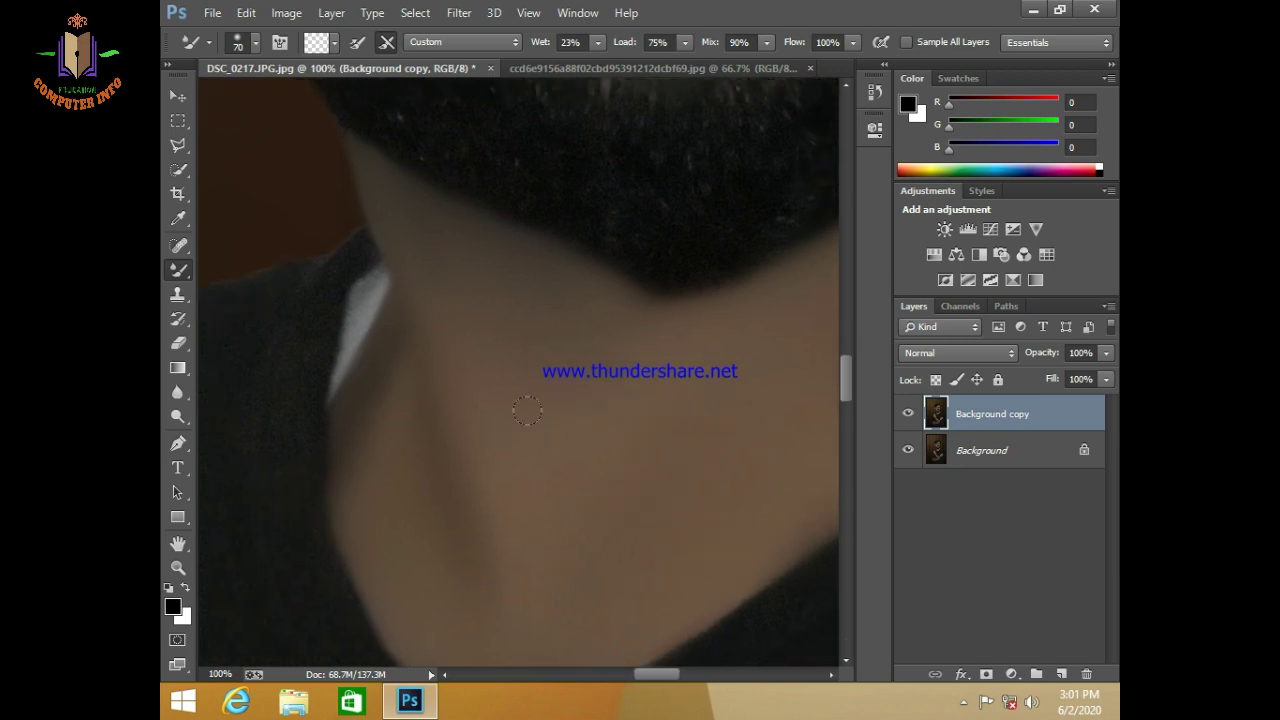
key("bracketleft")
left_click_drag(480, 285, 445, 425)
key("bracketright")
key("bracketright")
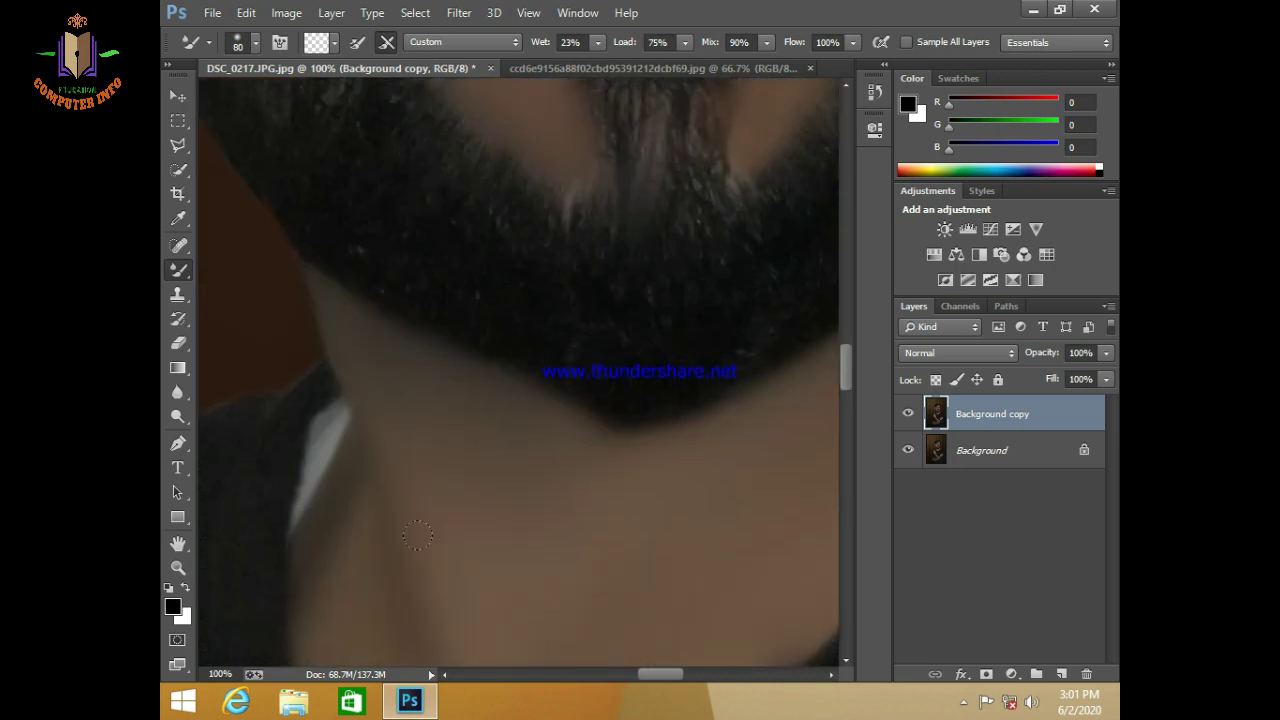
key("bracketright")
key("bracketright")
key("bracketleft")
key("bracketright")
key("bracketright")
Step: Smooth the side and left of the neck down to the neckline with a larger brush
left_click_drag(510, 522, 434, 377)
key("bracketright")
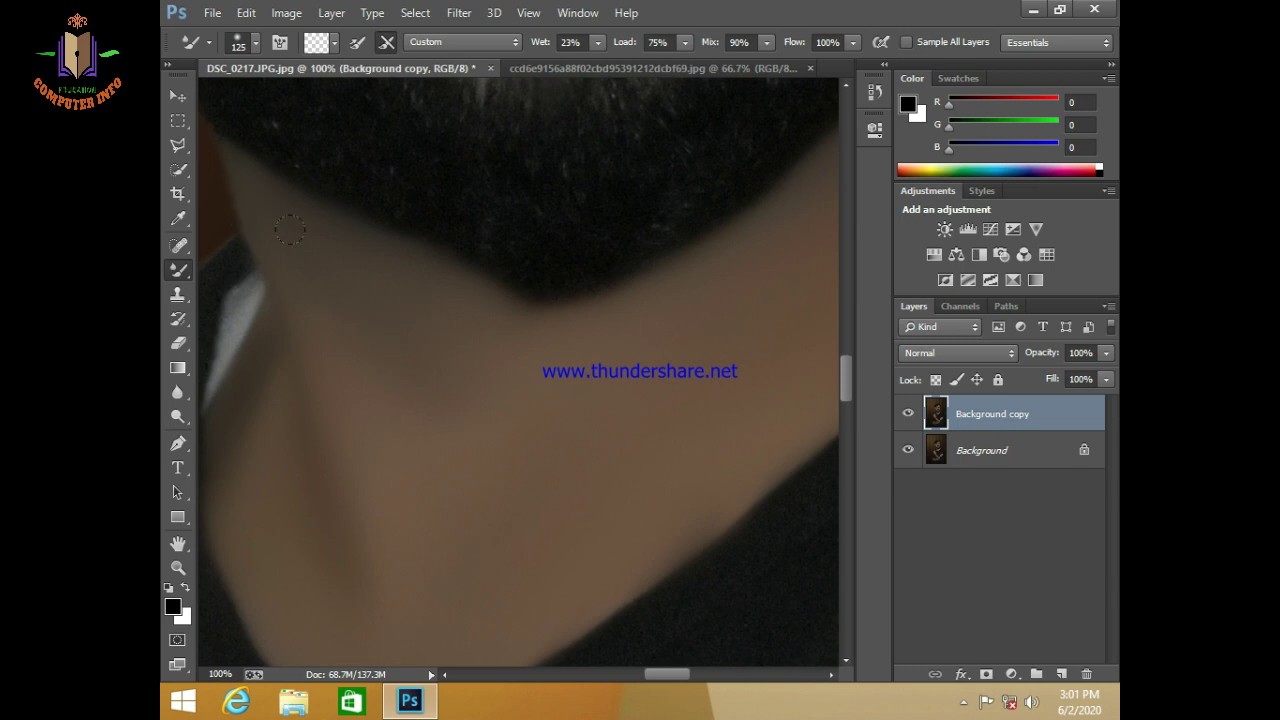
key("bracketright")
key("bracketright")
left_click_drag(376, 318, 576, 330)
key("bracketleft")
key("bracketleft")
key("bracketleft")
left_click_drag(452, 547, 322, 397)
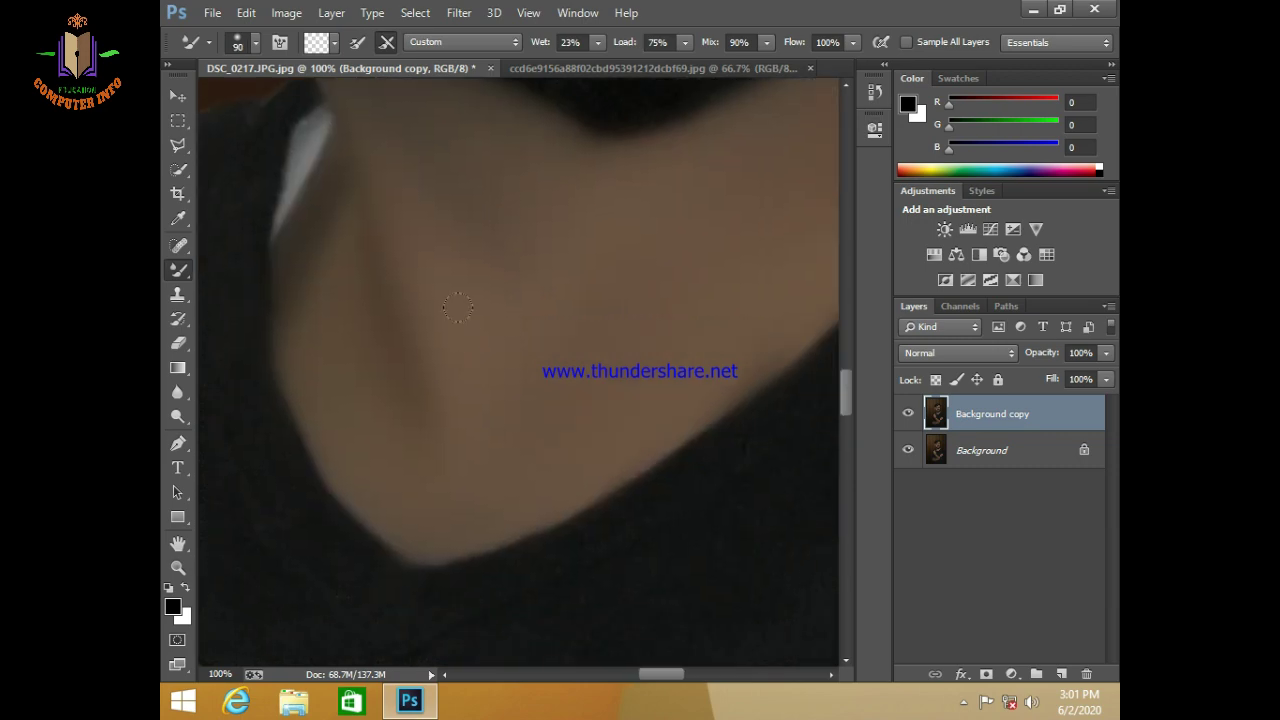
key("bracketright")
key("bracketright")
Step: Continue adjusting the brush size while moving across the neck
scroll(517, 360, "up", 5)
key("bracketright")
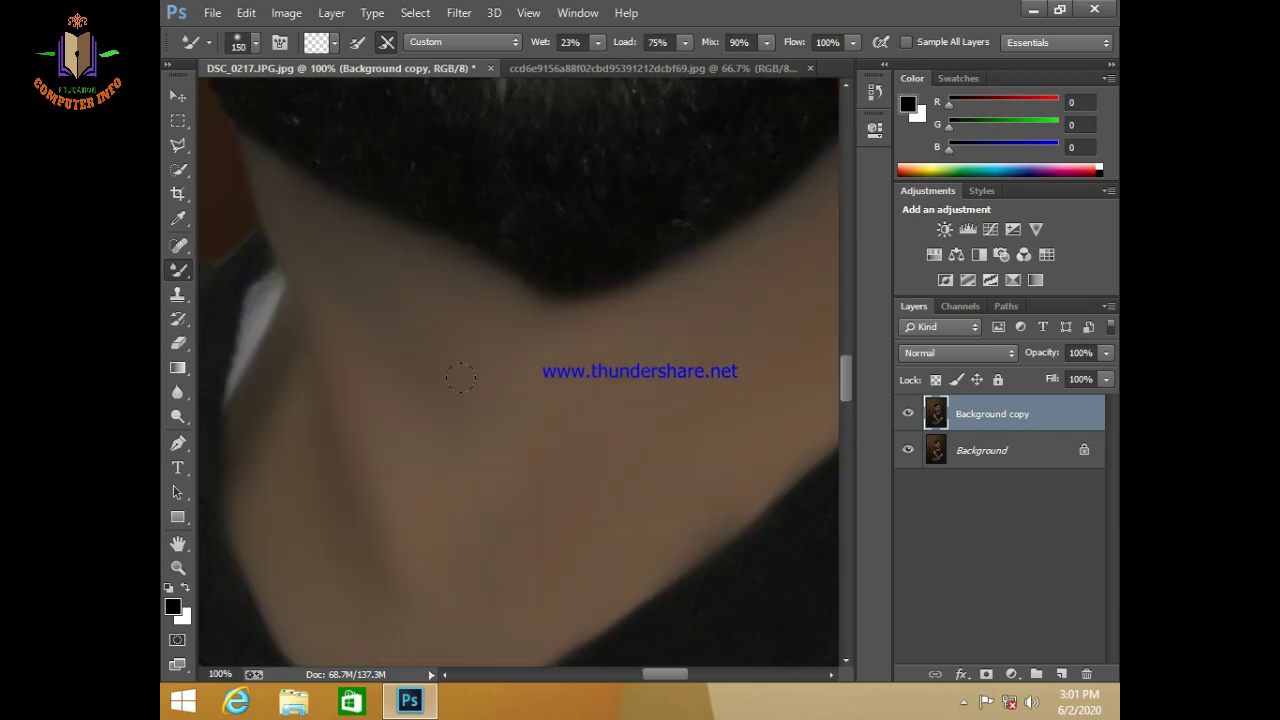
key("bracketleft")
key("bracketleft")
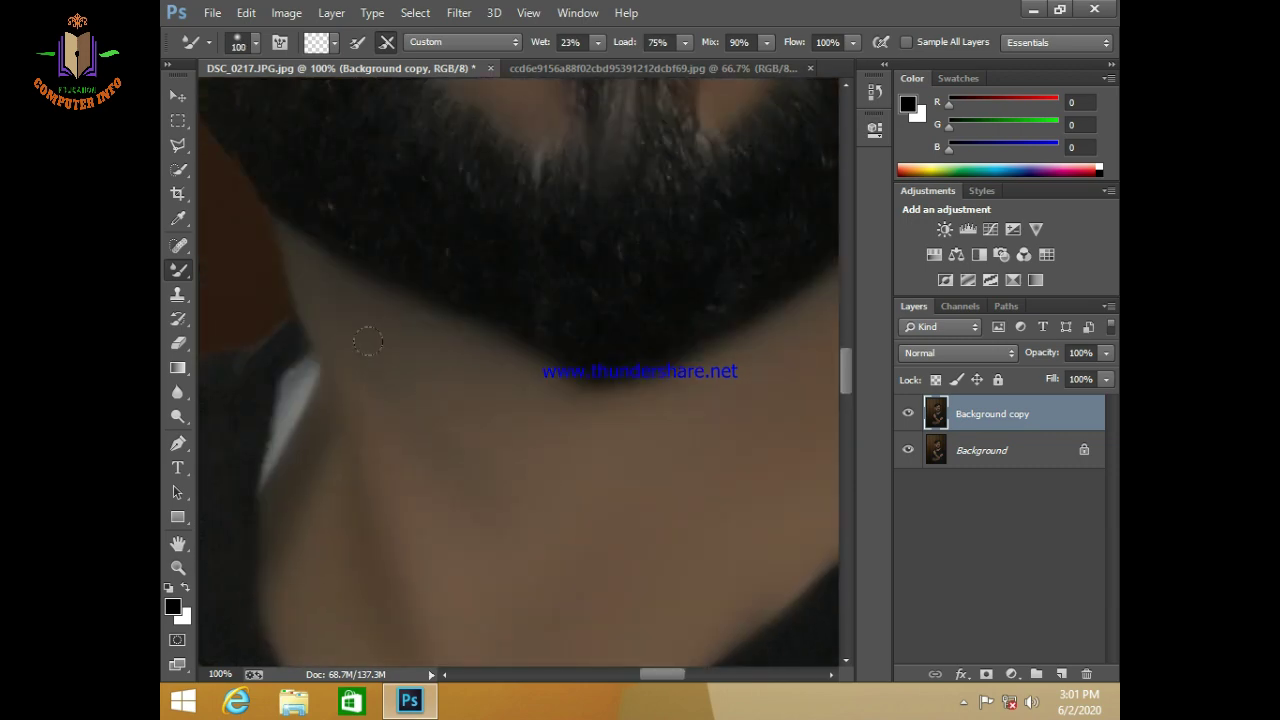
key("bracketleft")
key("bracketright")
key("bracketright")
scroll(400, 350, "right", 2)
scroll(394, 343, "right", 2)
scroll(480, 420, "right", 2)
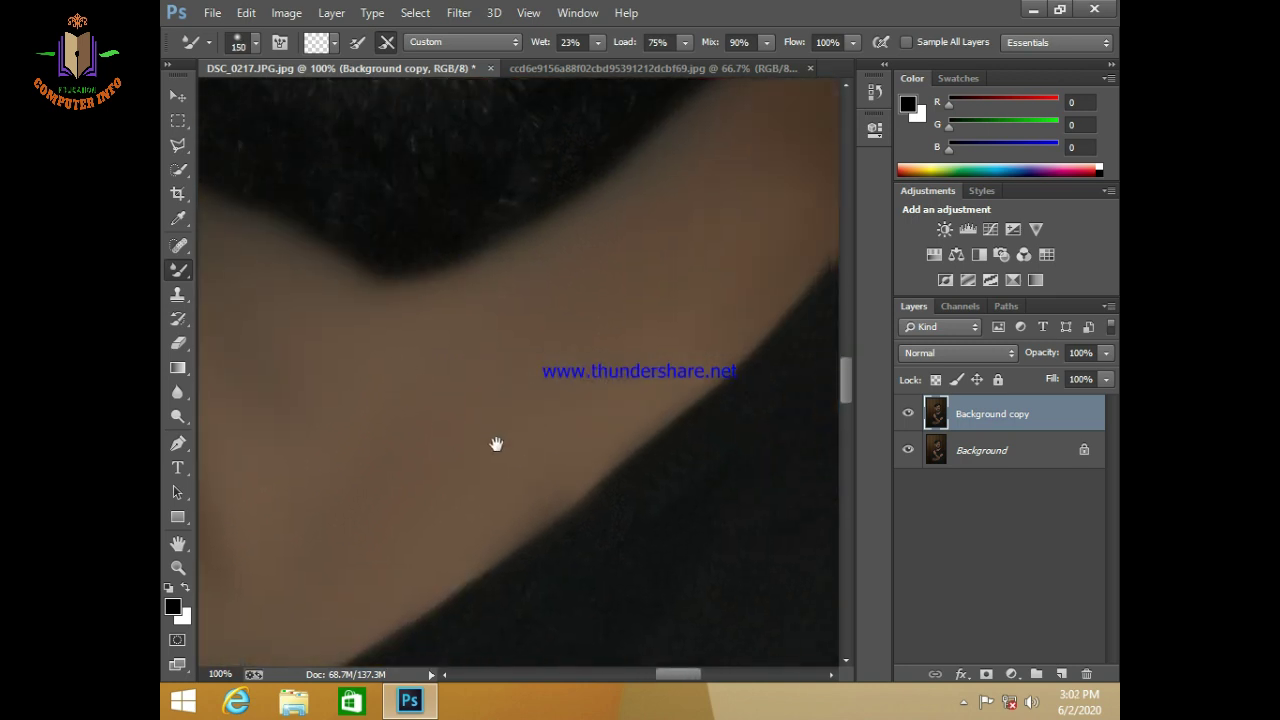
scroll(497, 443, "right", 2)
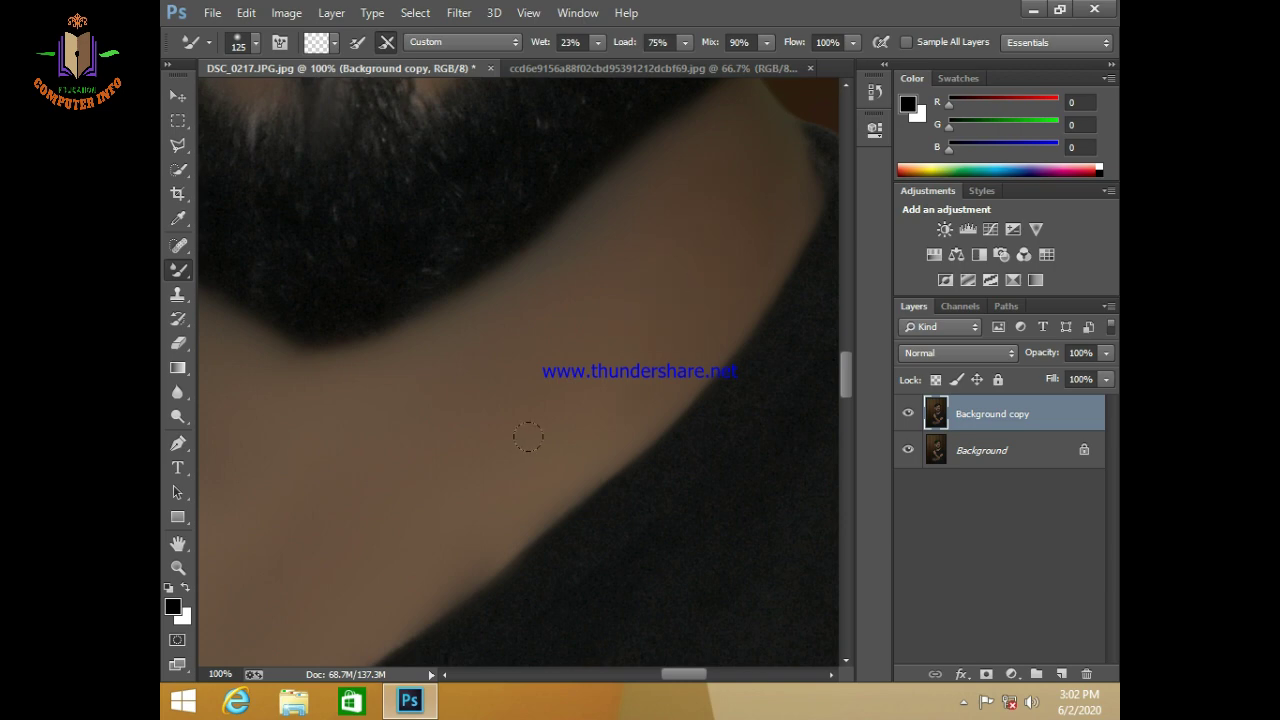
key("bracketleft")
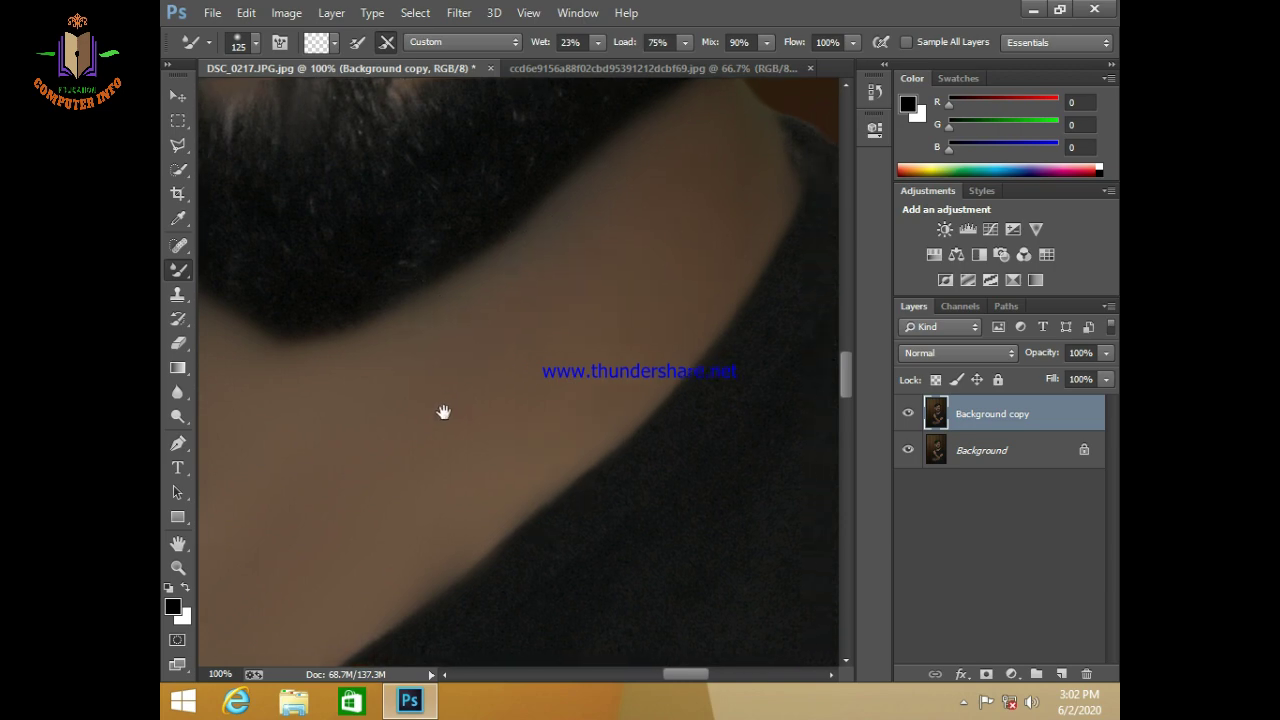
scroll(443, 414, "right", 1)
Step: Scroll the view around and zoom out to see the whole retouched portrait
scroll(543, 420, "down", 2)
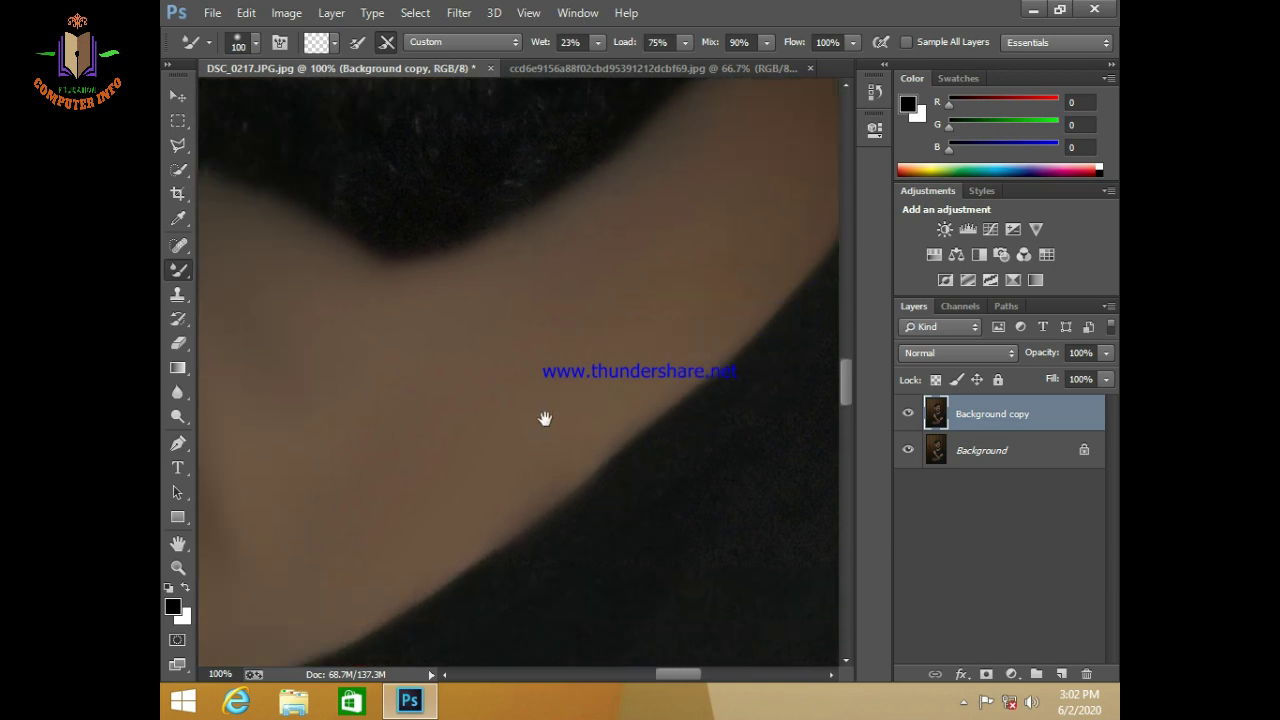
scroll(543, 420, "left", 2)
scroll(546, 526, "up", 1)
scroll(550, 480, "up", 1)
scroll(550, 480, "left", 2)
key("bracketright")
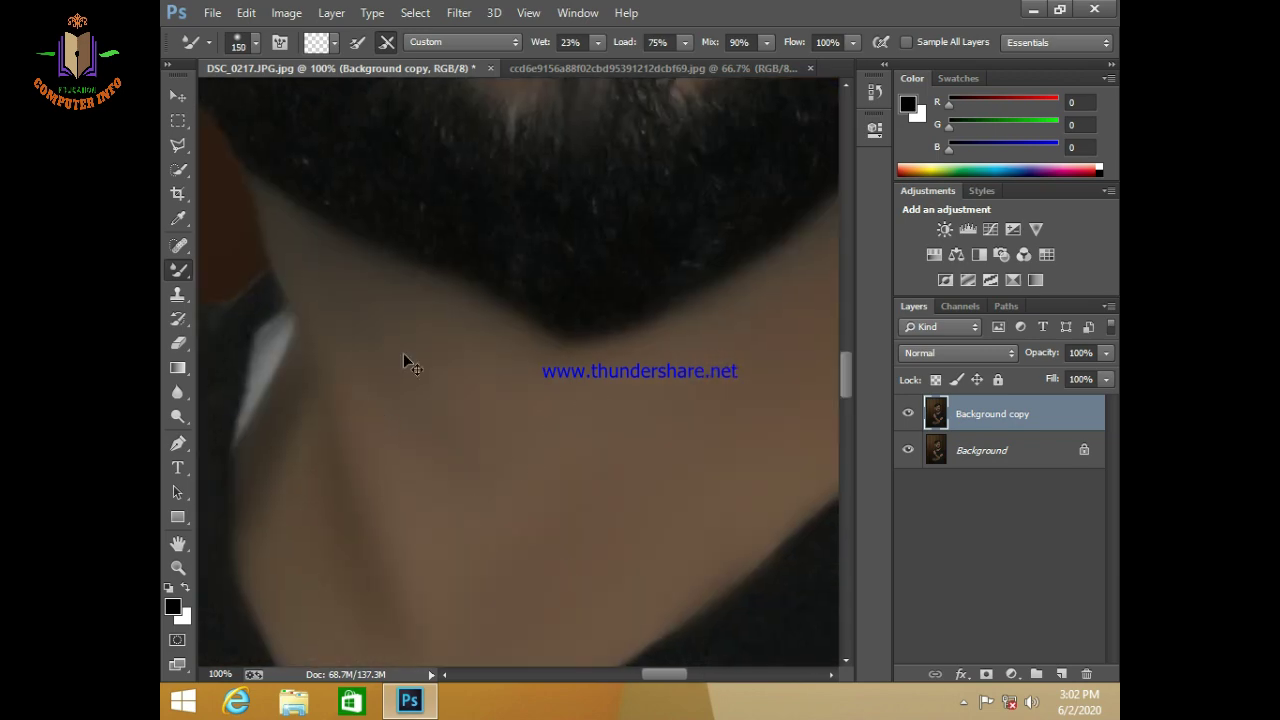
scroll(403, 353, "down", 3)
scroll(403, 353, "down", 1)
scroll(403, 353, "down", 1)
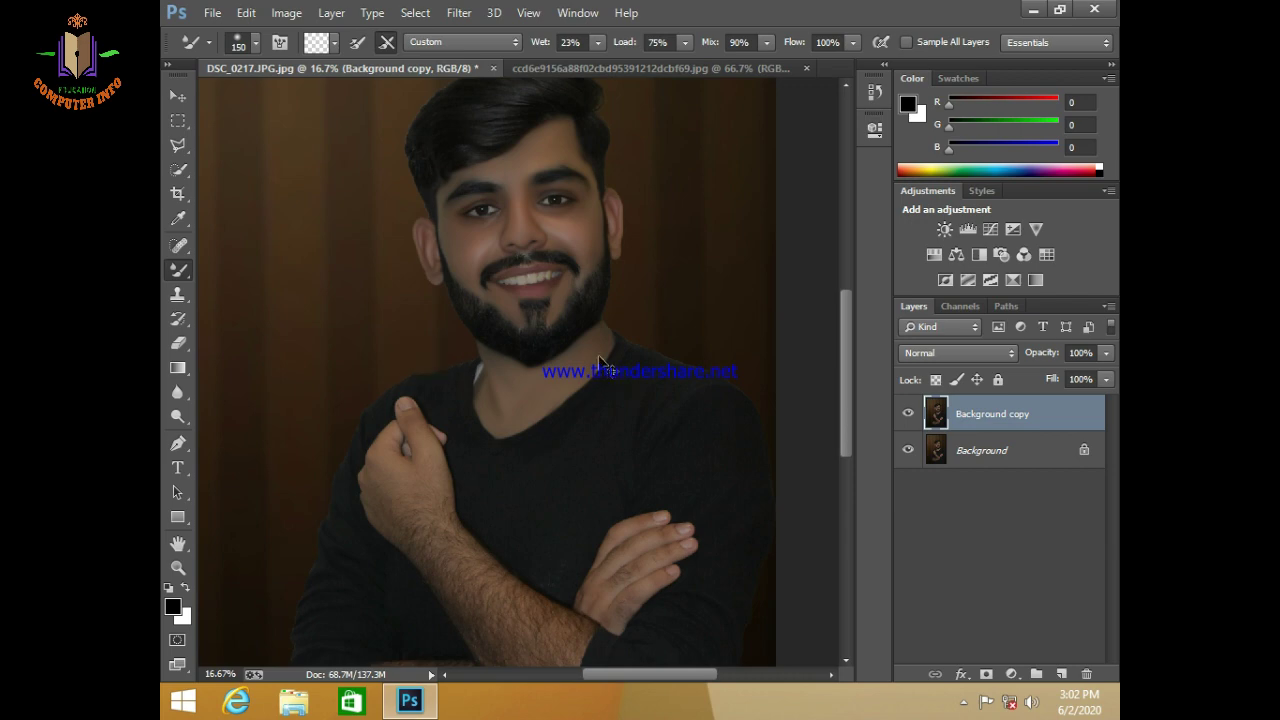
Step: Shrink the brush for the mustache, then fit the whole photo on screen with Ctrl+0
scroll(595, 335, "up", 1)
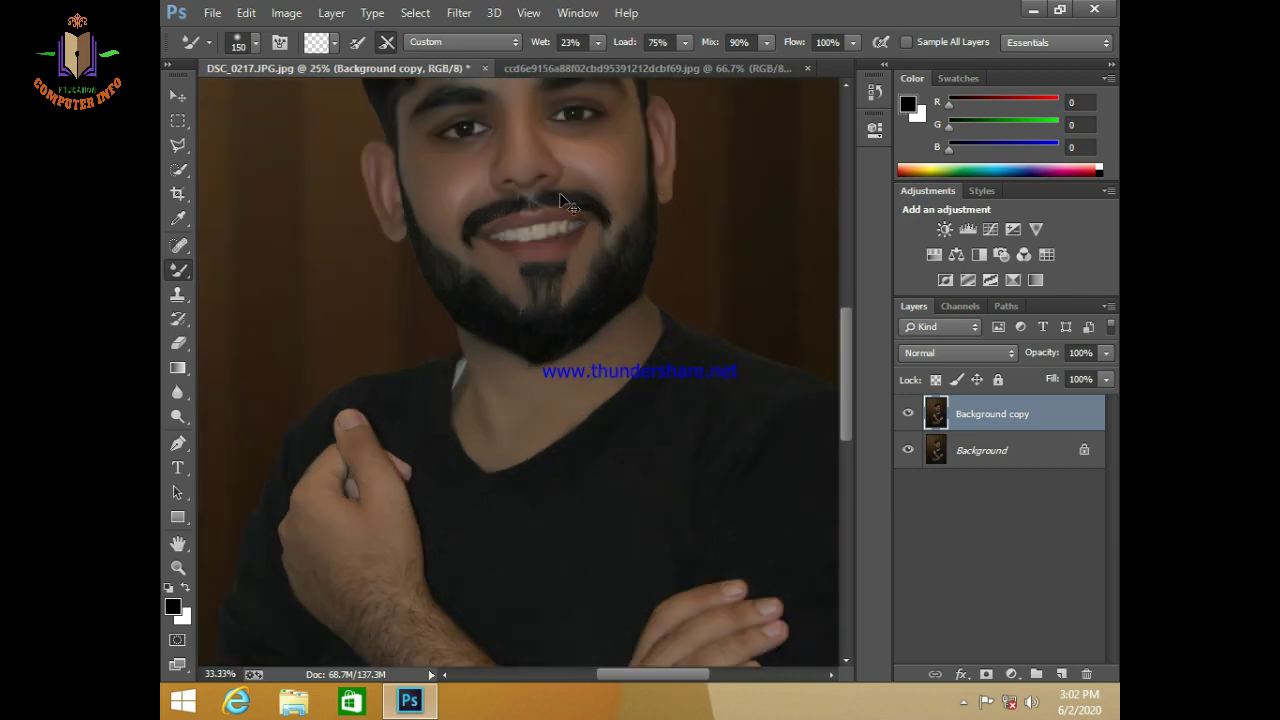
scroll(595, 335, "up", 3)
scroll(566, 277, "up", 2)
scroll(577, 354, "up", 1)
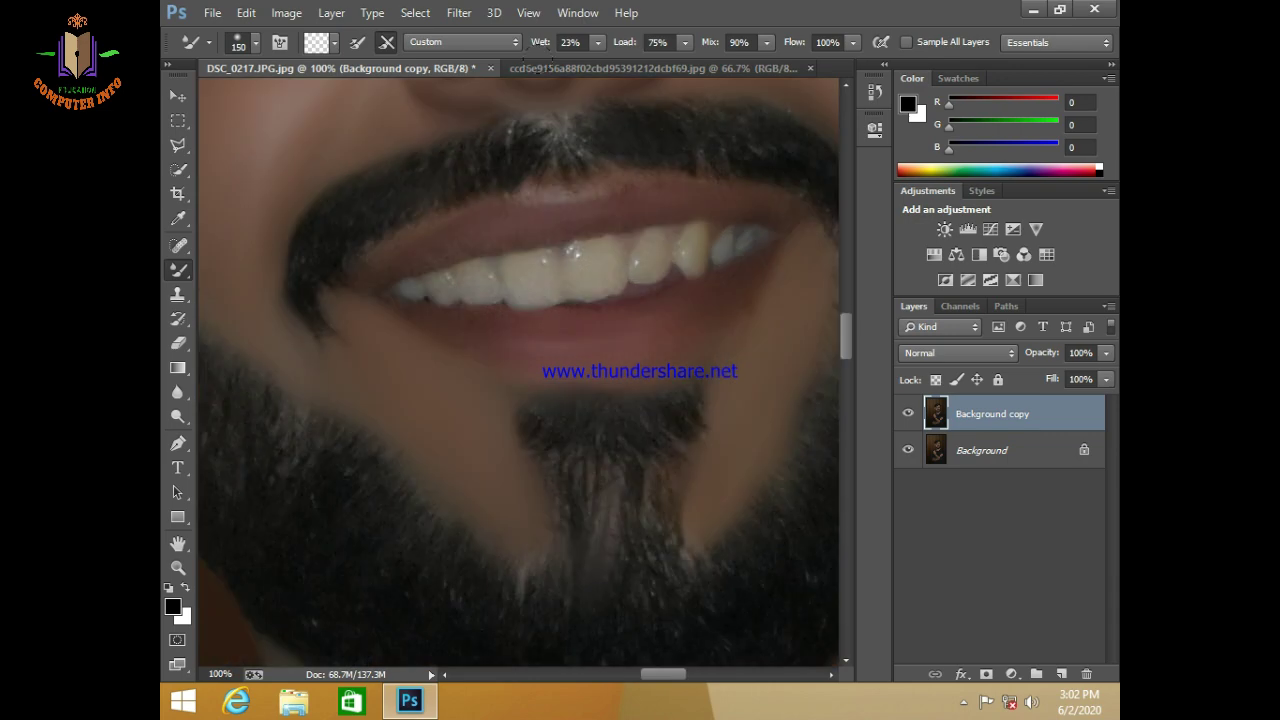
key("bracketleft")
key("bracketleft")
key("bracketleft")
scroll(564, 133, "down", 3)
scroll(640, 130, "down", 3)
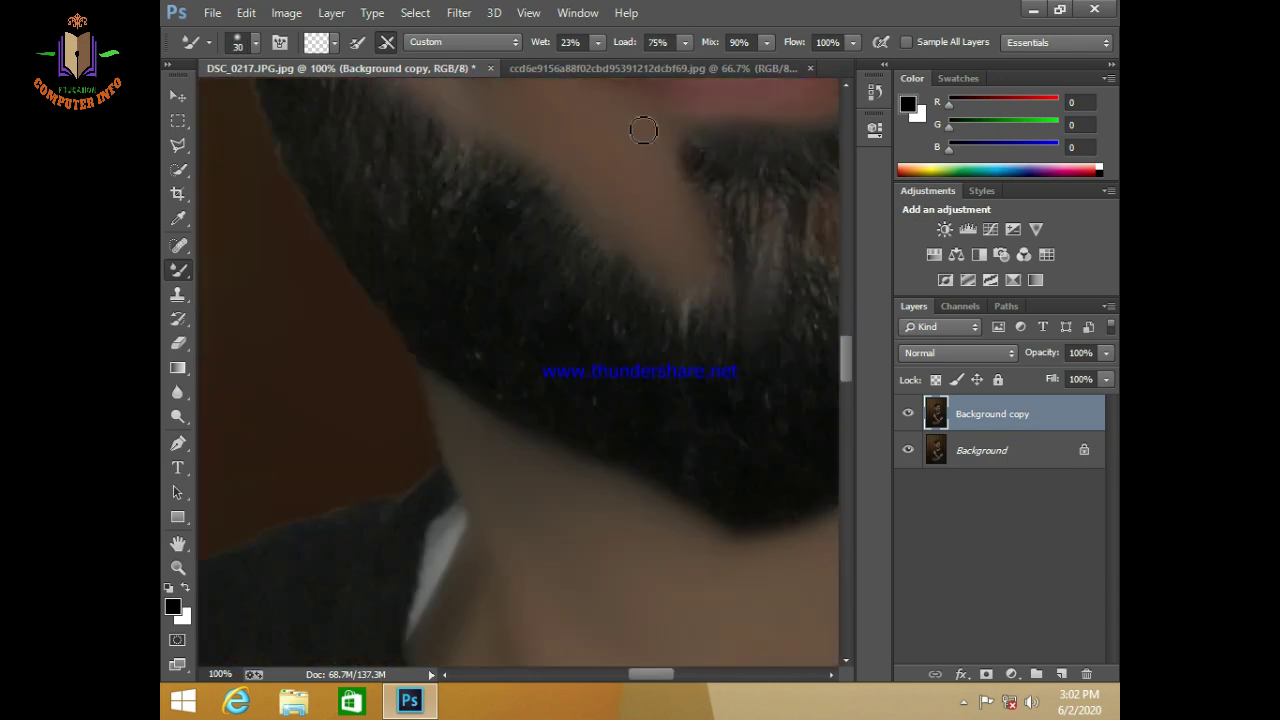
key("ctrl+0")
Step: Zoom in on the hands and forearms and enlarge the brush slightly
scroll(560, 300, "down", 2)
scroll(491, 466, "up", 1)
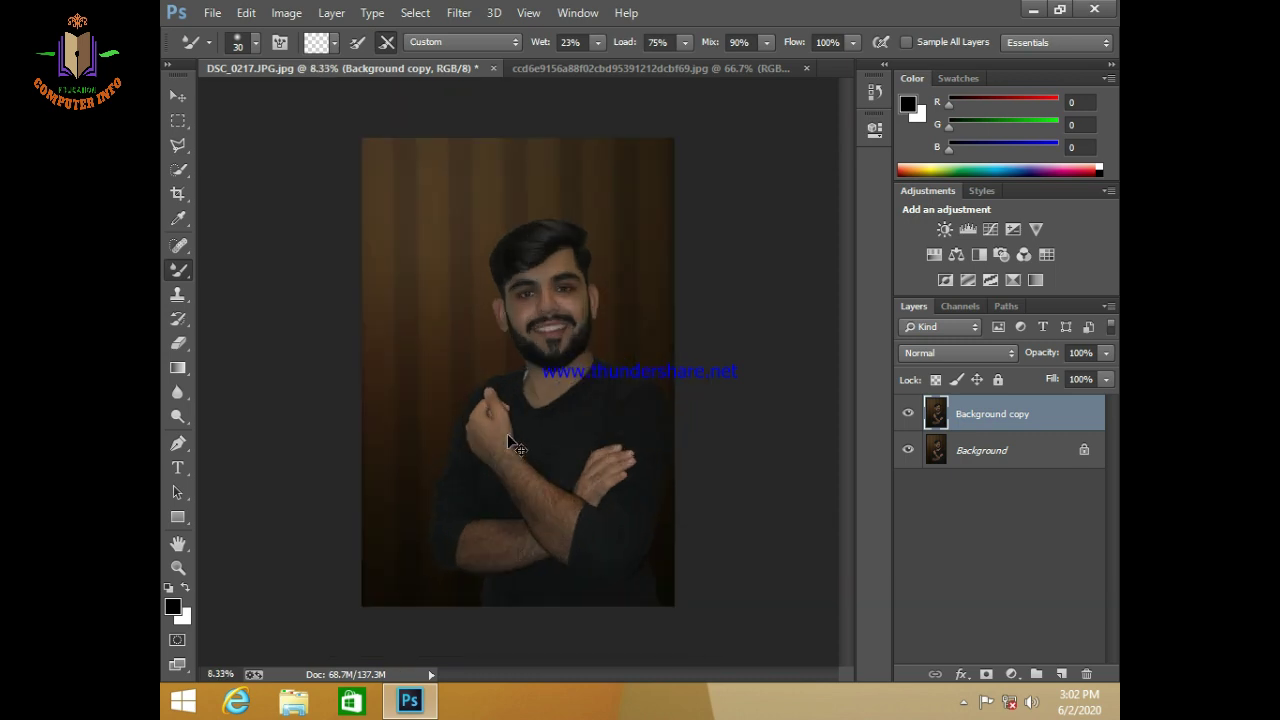
scroll(491, 466, "up", 2)
scroll(491, 458, "up", 1)
scroll(557, 263, "up", 1)
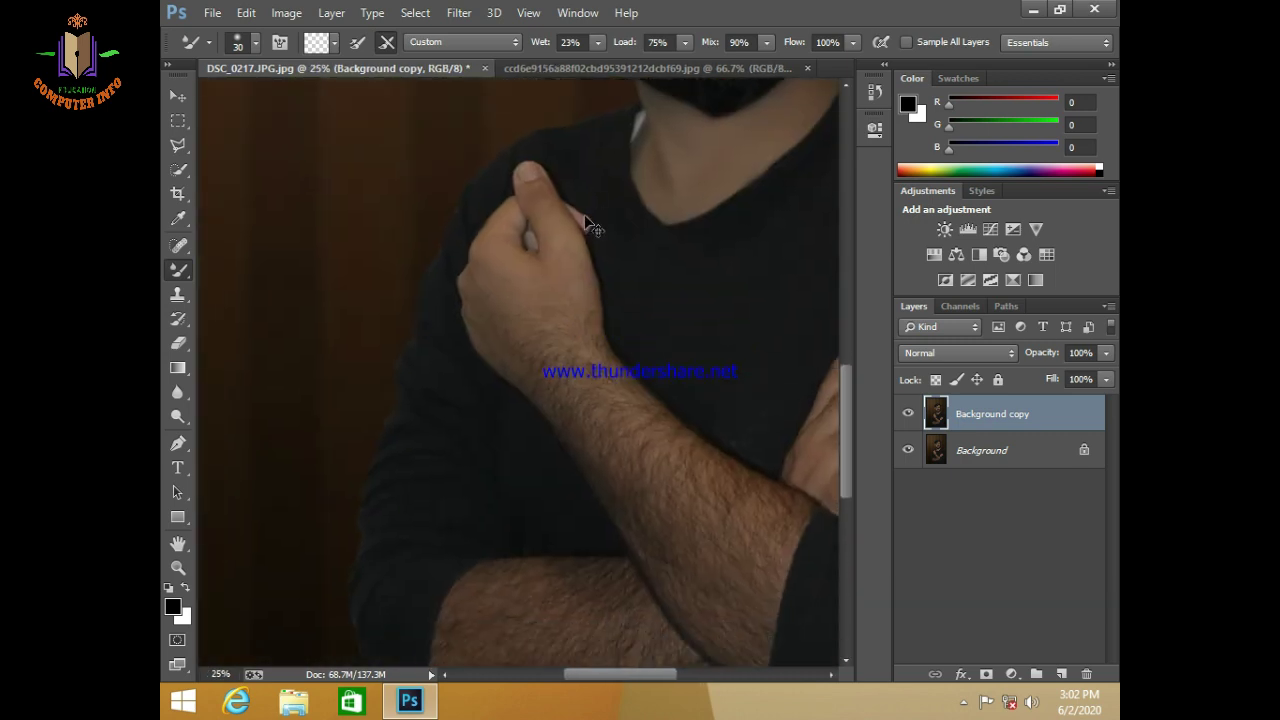
scroll(590, 220, "down", 2)
scroll(594, 191, "up", 1)
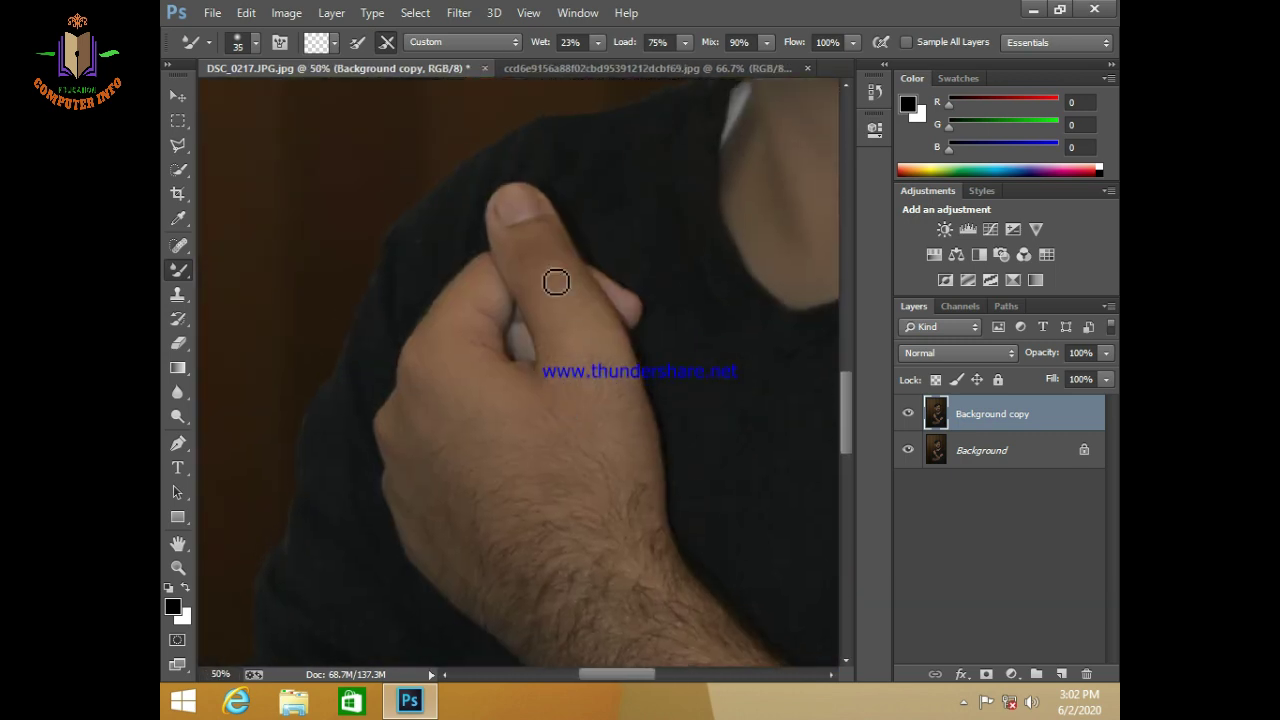
key("bracketright")
key("bracketright")
Step: Stroke the forearm, then undo the last stroke with Edit > Step Backward
left_click_drag(641, 516, 529, 328)
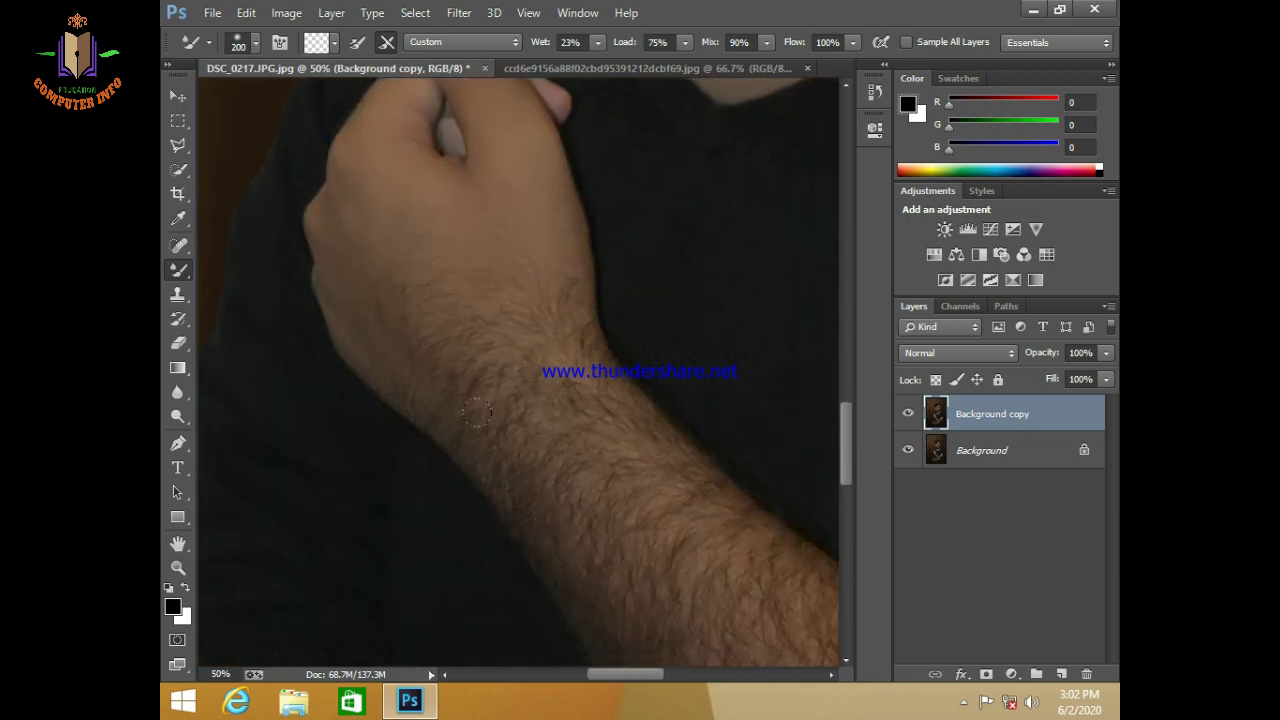
left_click_drag(620, 471, 410, 211)
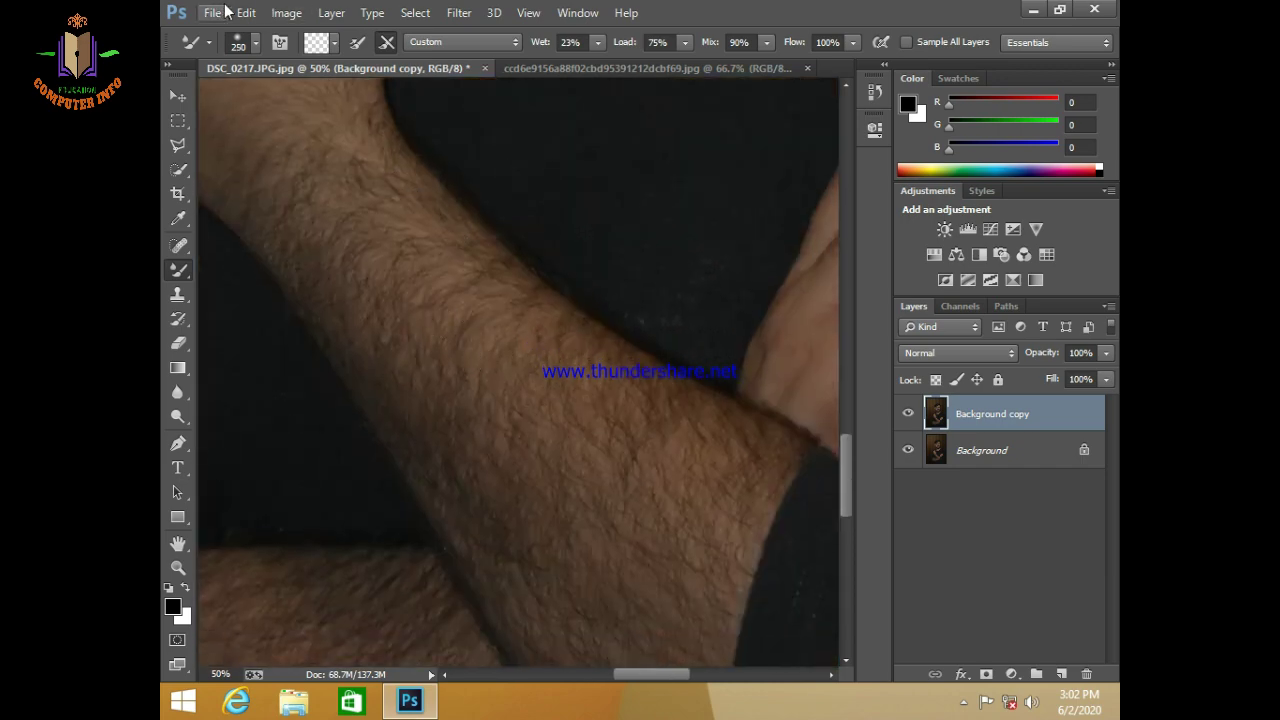
left_click(247, 13)
left_click(318, 48)
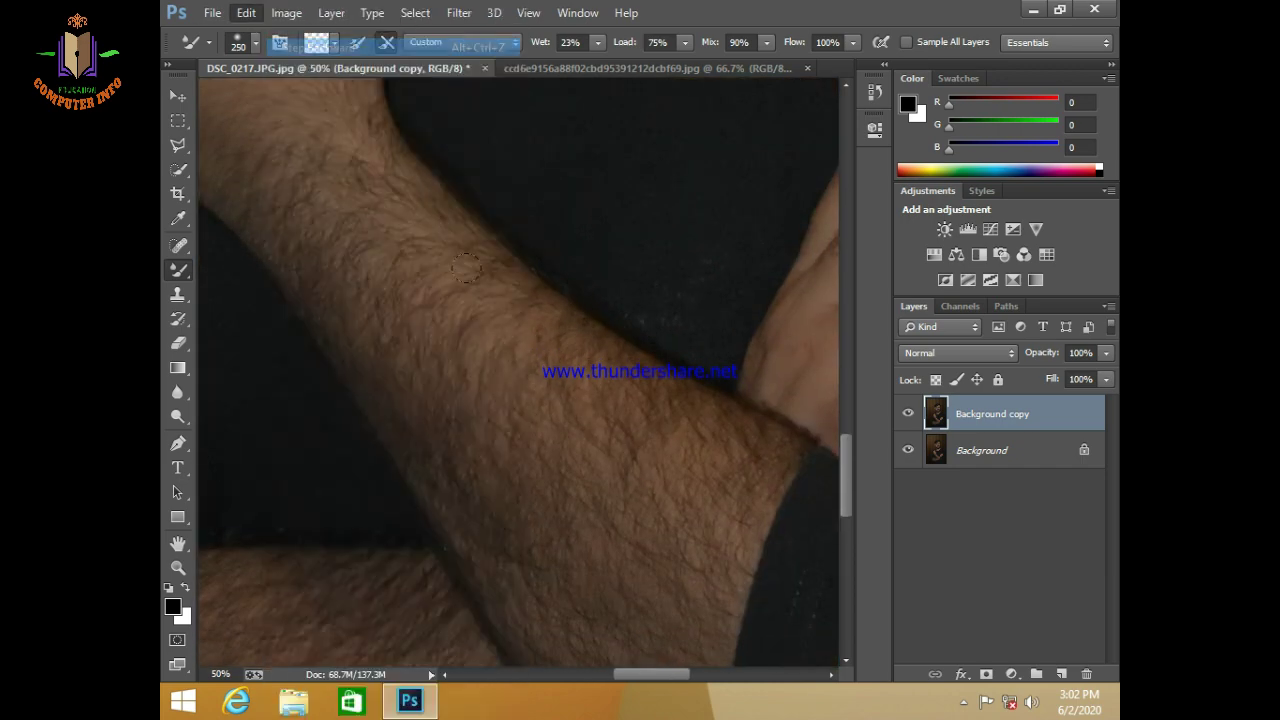
Step: Blend the hand and fingers with several Mixer Brush strokes
left_click_drag(562, 456, 691, 523)
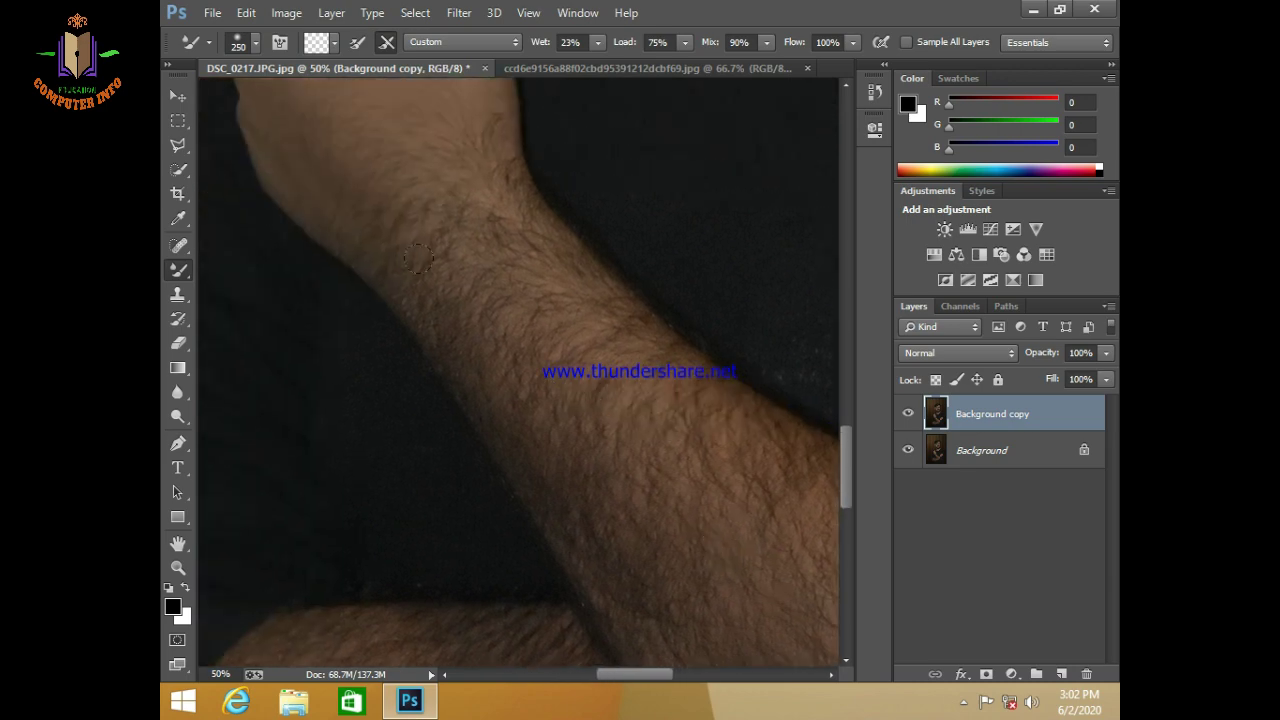
left_click_drag(596, 420, 457, 250)
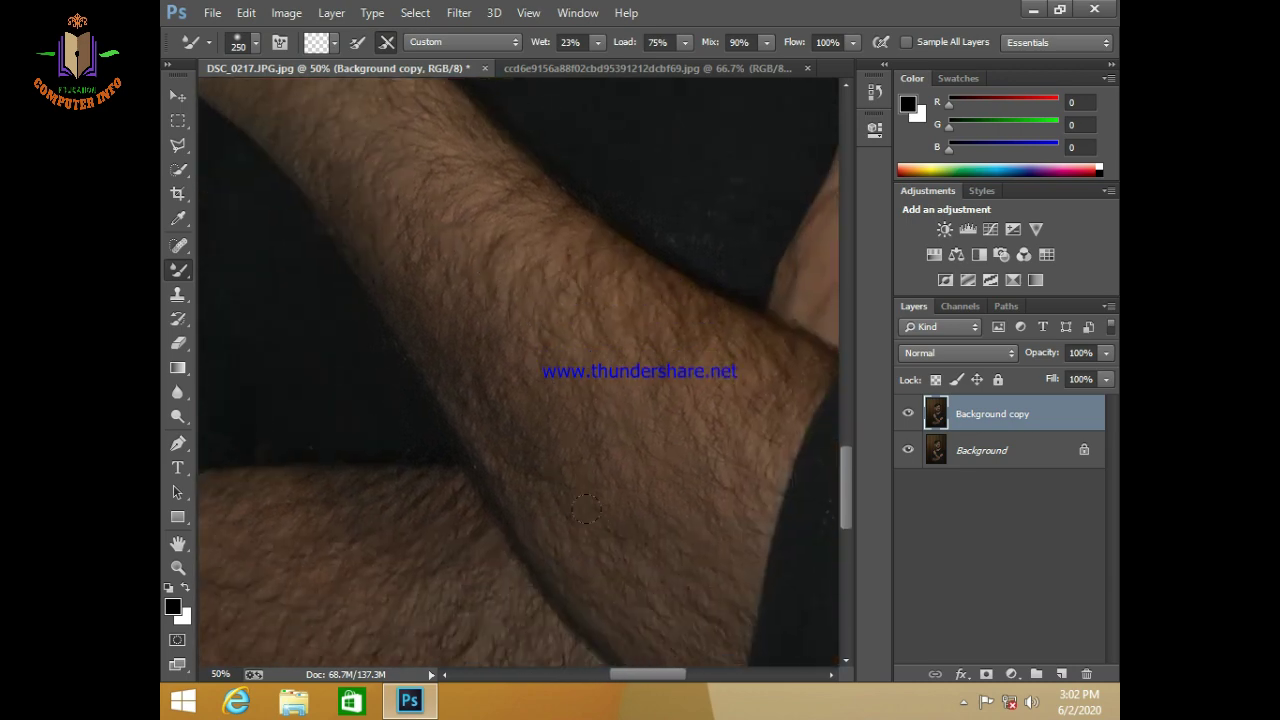
left_click_drag(584, 480, 506, 531)
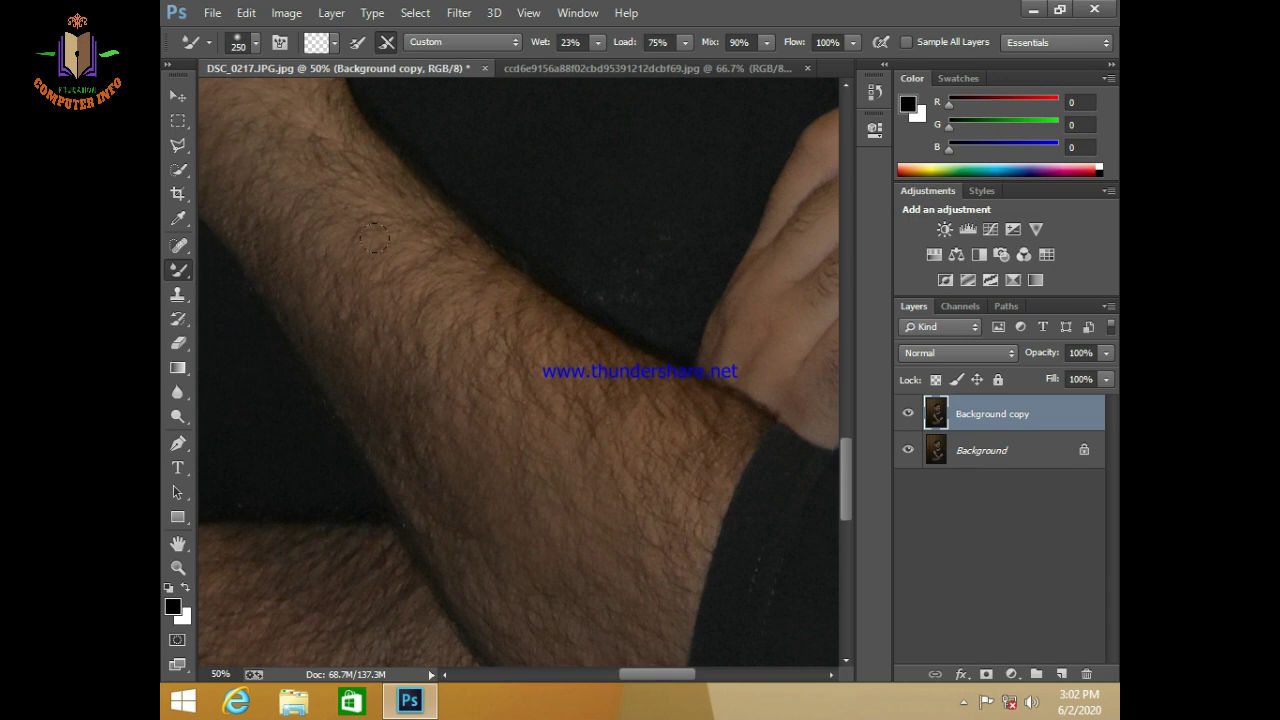
mouse_move(335, 252)
left_mouse_down()
mouse_move(754, 257)
mouse_move(630, 452)
left_mouse_up()
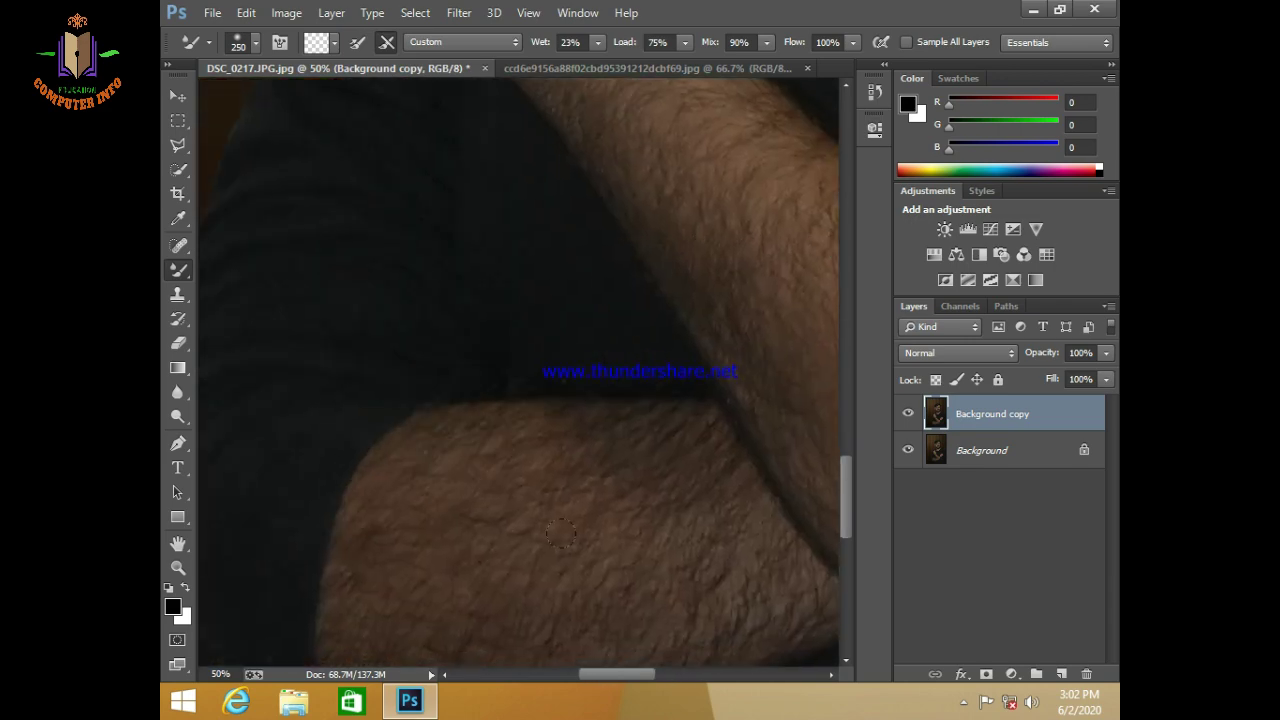
left_click_drag(560, 533, 563, 343)
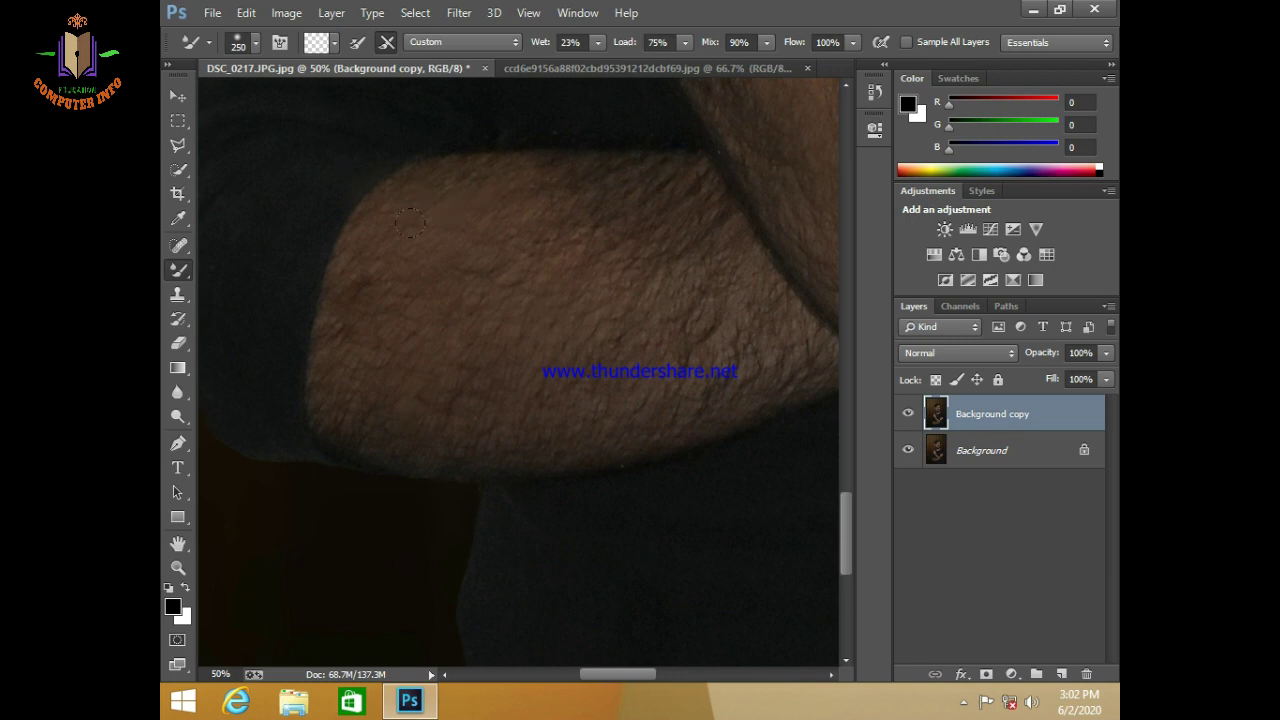
left_click_drag(690, 358, 550, 248)
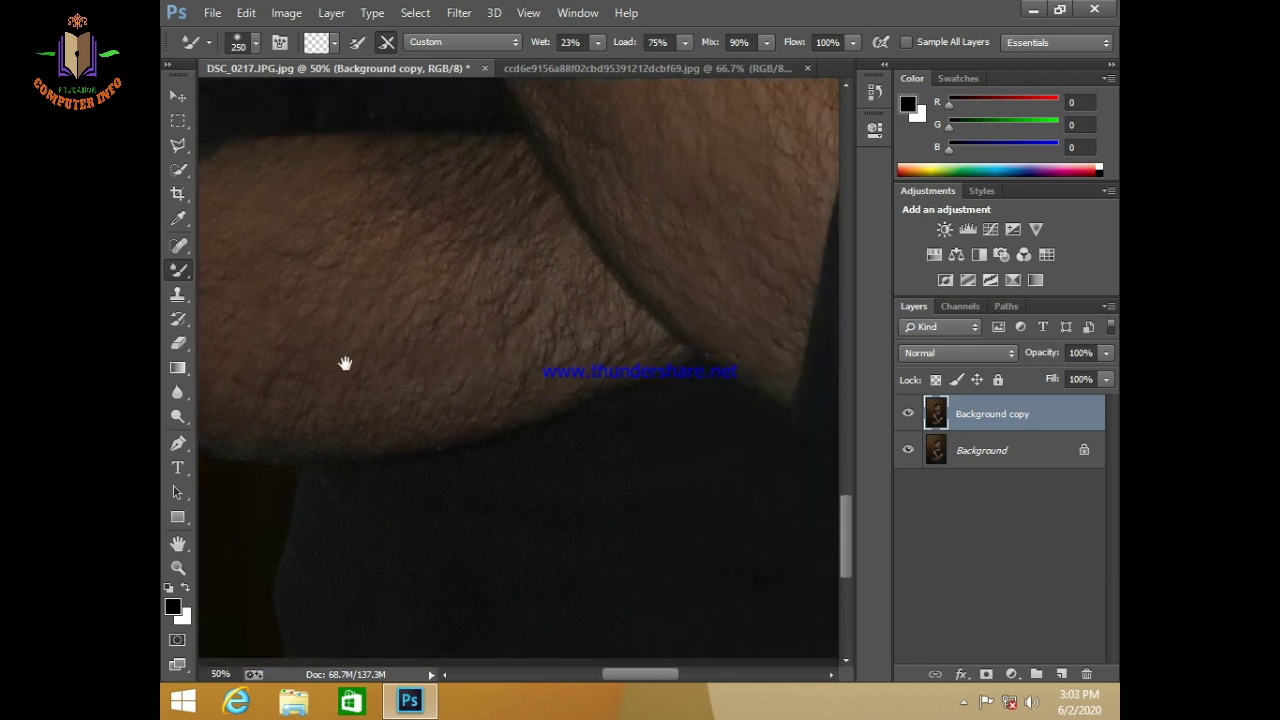
left_click_drag(343, 363, 530, 512)
mouse_move(520, 388)
left_mouse_down()
mouse_move(611, 434)
mouse_move(449, 346)
mouse_move(248, 555)
left_mouse_up()
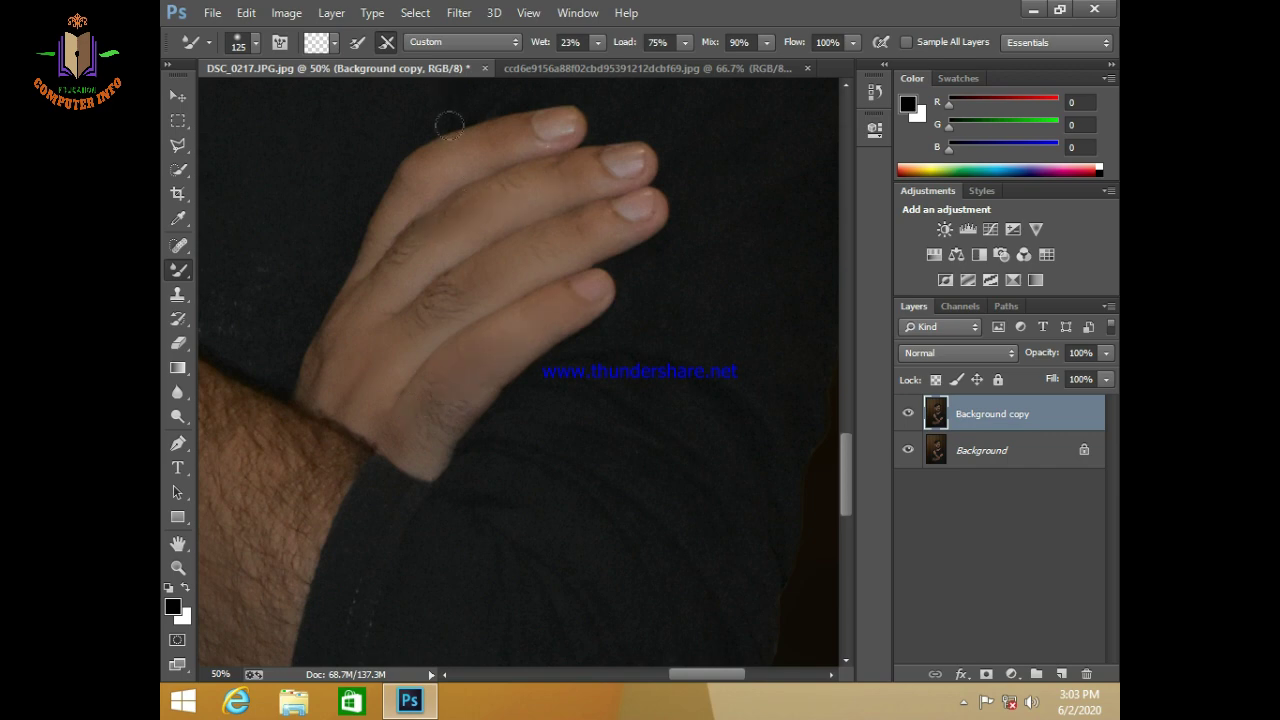
Step: Reduce the brush size to 90 and scroll the view down
key("bracketleft")
key("bracketleft")
scroll(343, 420, "down", 2)
scroll(560, 340, "down", 2)
scroll(797, 275, "down", 3)
Step: Crop the top-left edges slightly to about 12.853 × 19.440 in, then zoom in on the face
scroll(797, 275, "up", 1)
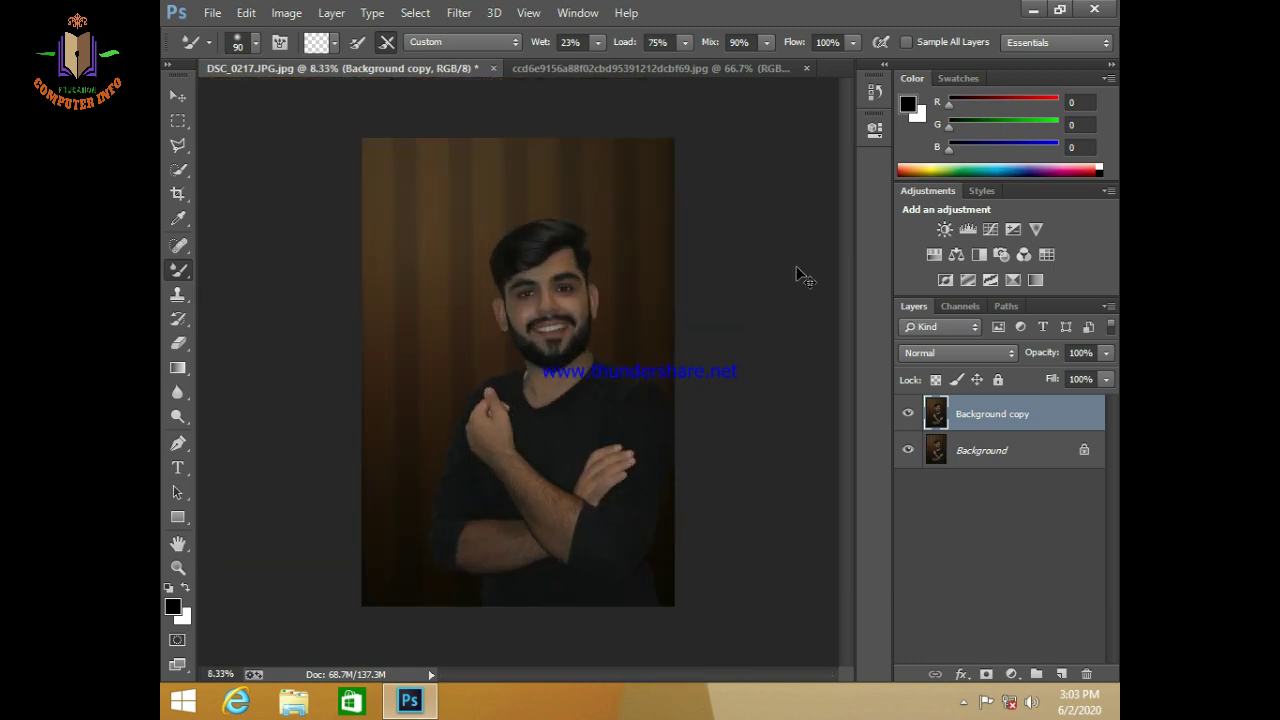
left_click(177, 194)
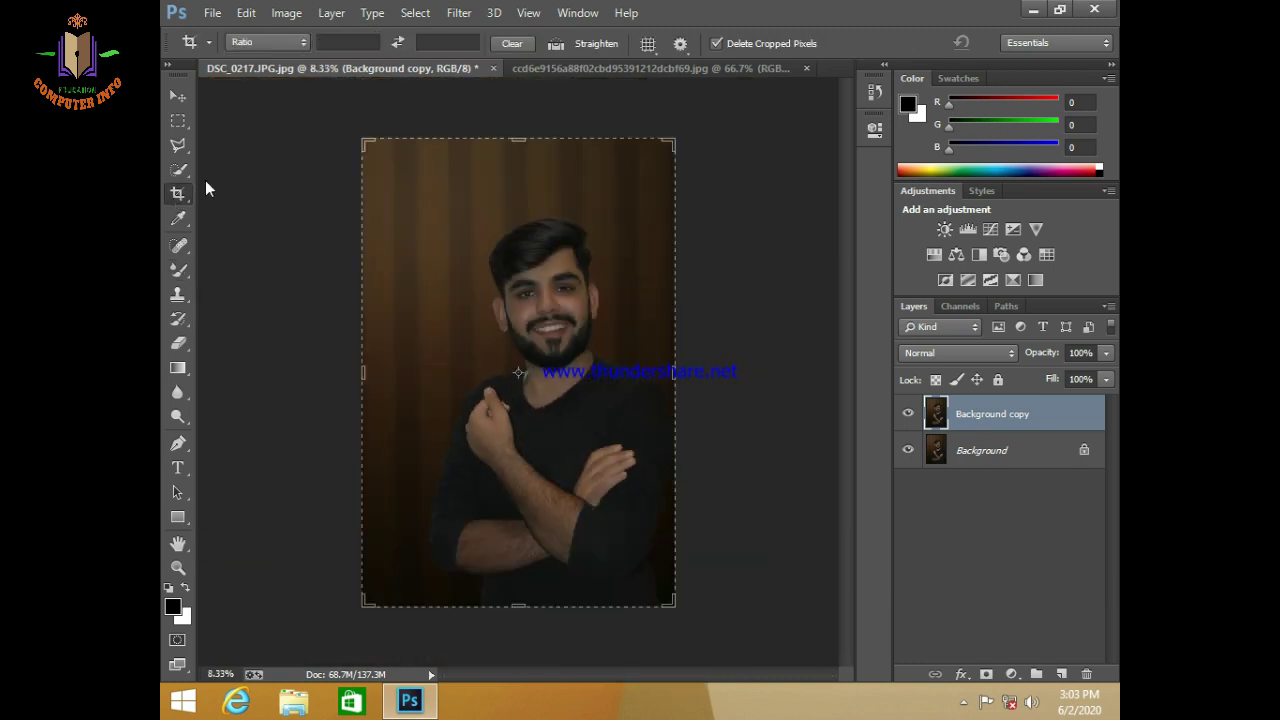
left_click_drag(358, 134, 363, 142)
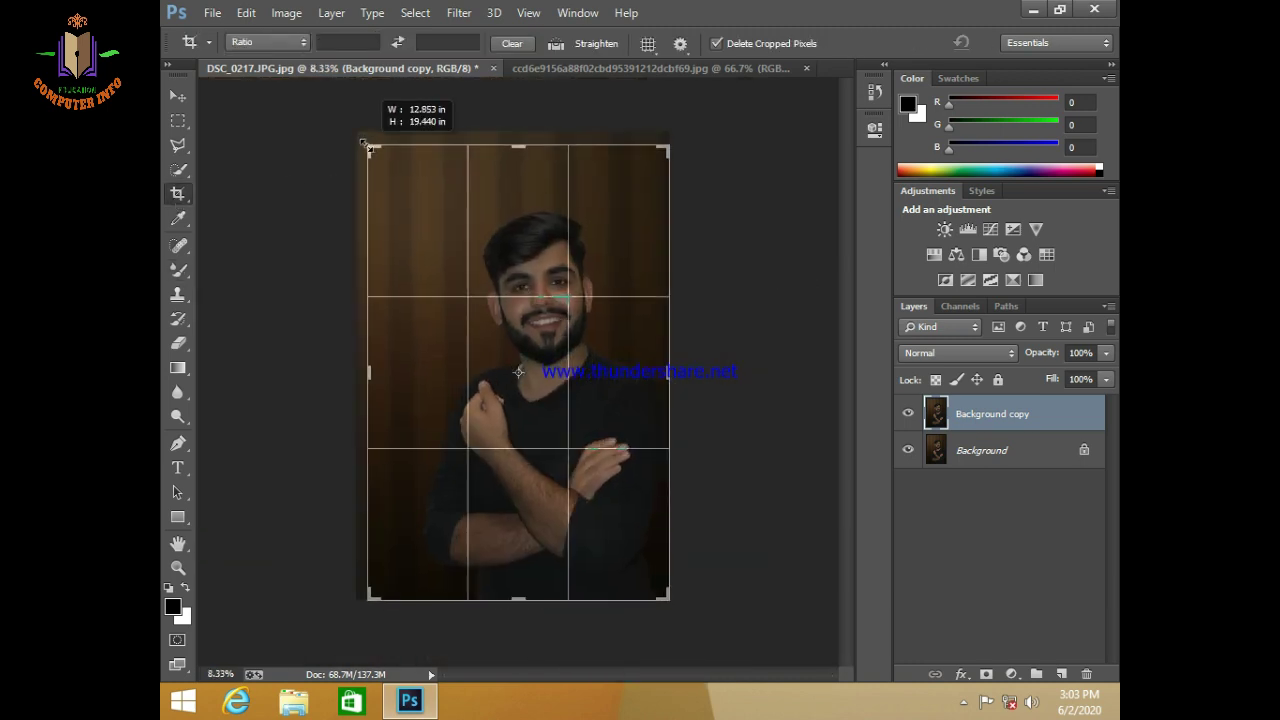
key("Return")
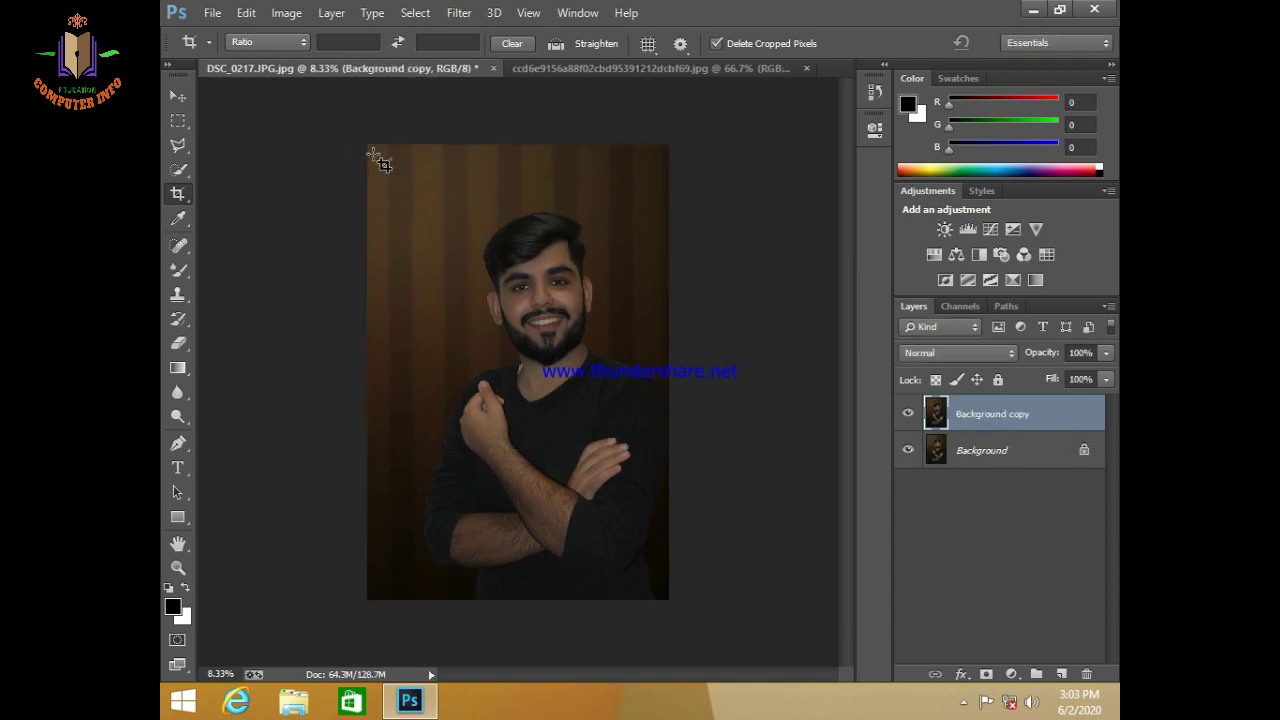
key("ctrl+plus")
key("ctrl+plus")
key("ctrl+plus")
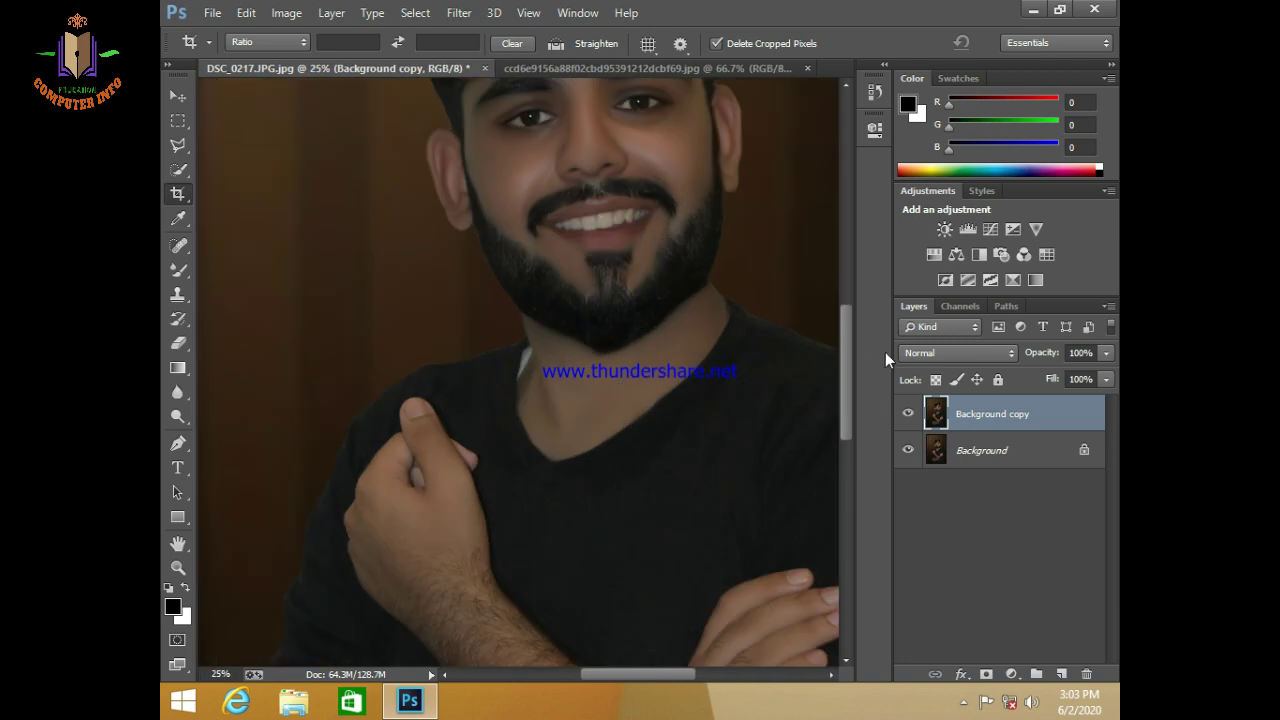
left_click_drag(582, 222, 515, 385)
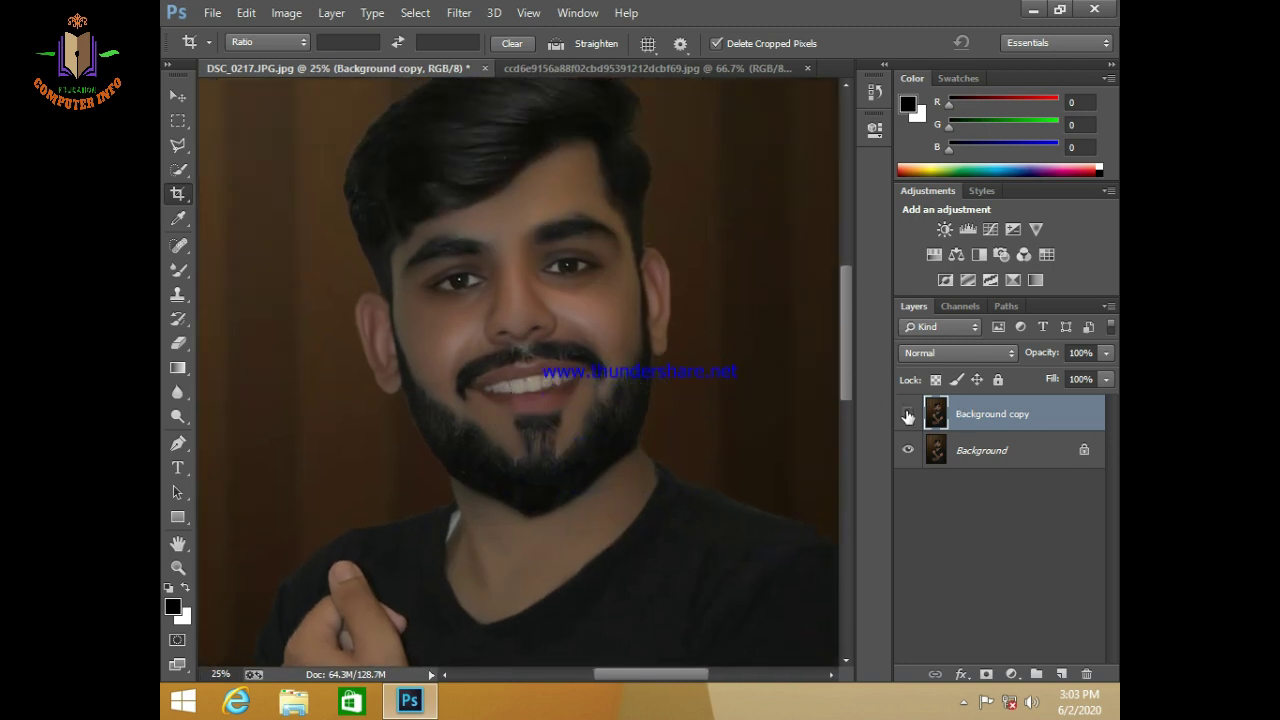
Step: Toggle the Background copy layer on and off to compare the retouch with the original
left_click(908, 414)
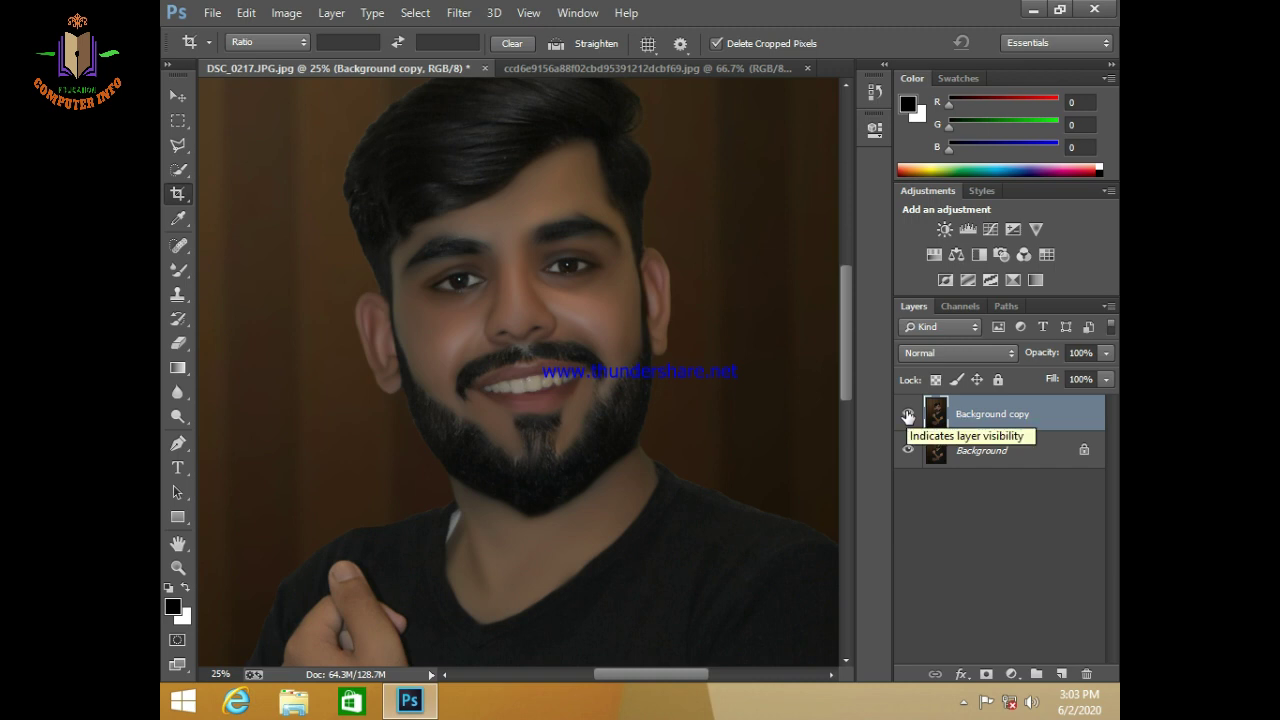
key("ctrl+minus")
key("ctrl+minus")
key("ctrl+plus")
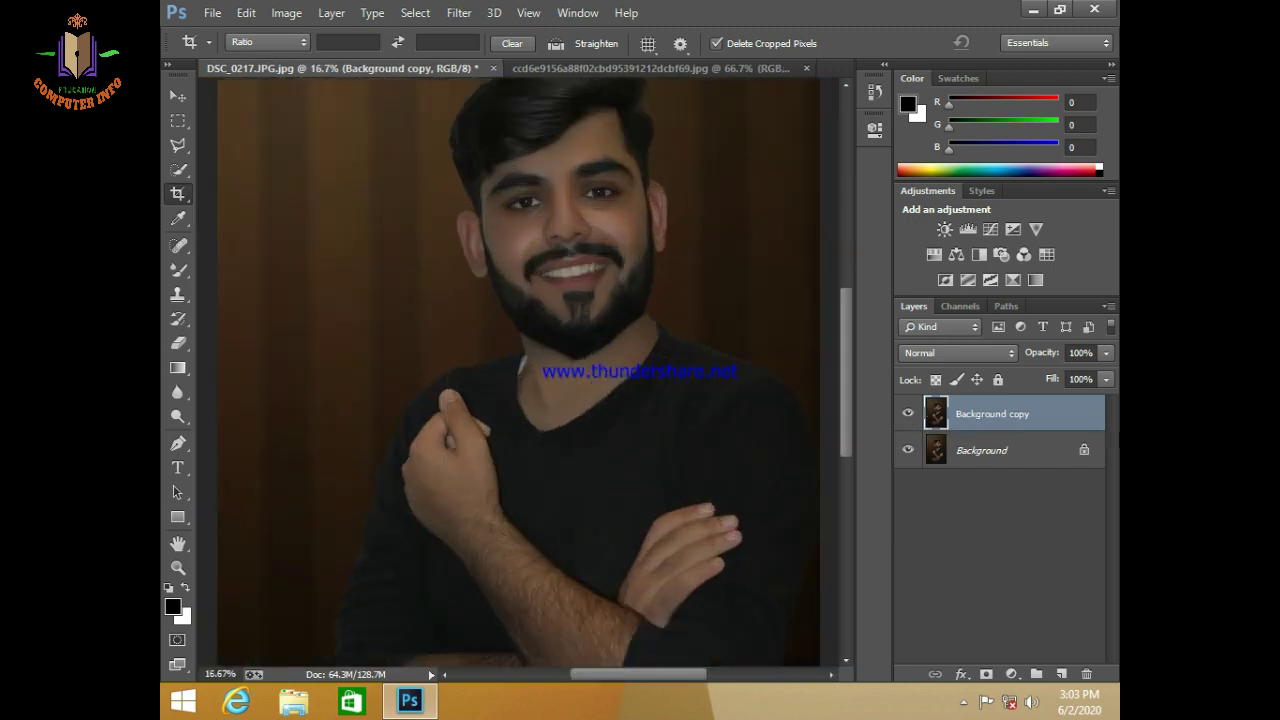
scroll(734, 266, "up", 1)
scroll(686, 286, "up", 3)
scroll(520, 609, "down", 2)
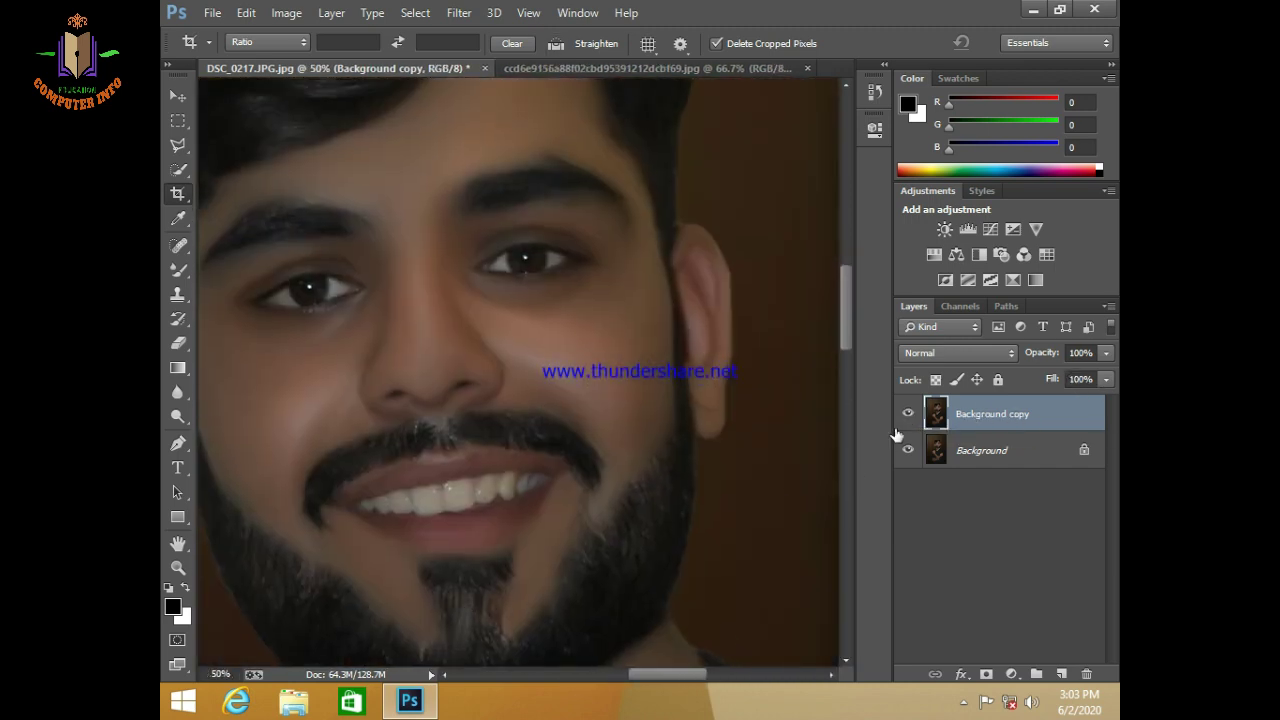
left_click(908, 414)
left_click(908, 416)
Step: Lower the Background copy opacity to 89% and compare it against the original
left_click(1105, 354)
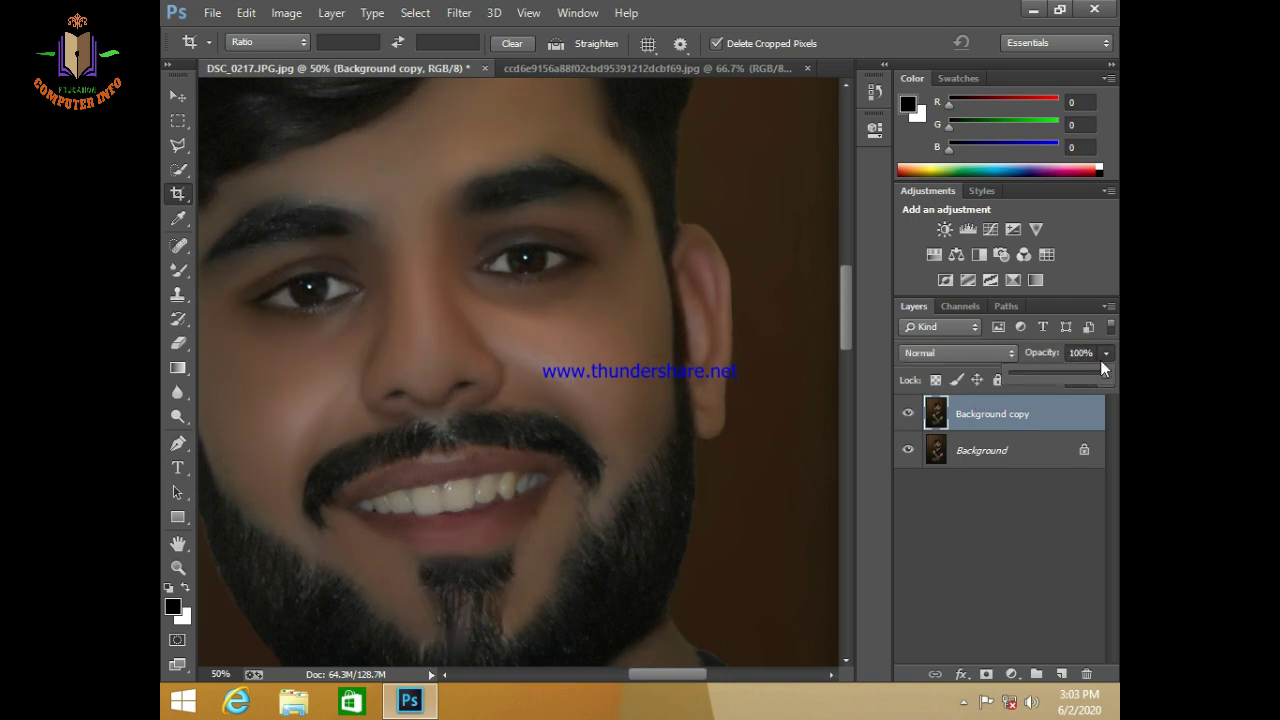
left_click_drag(1103, 383, 1097, 382)
left_click(907, 414)
left_click(907, 414)
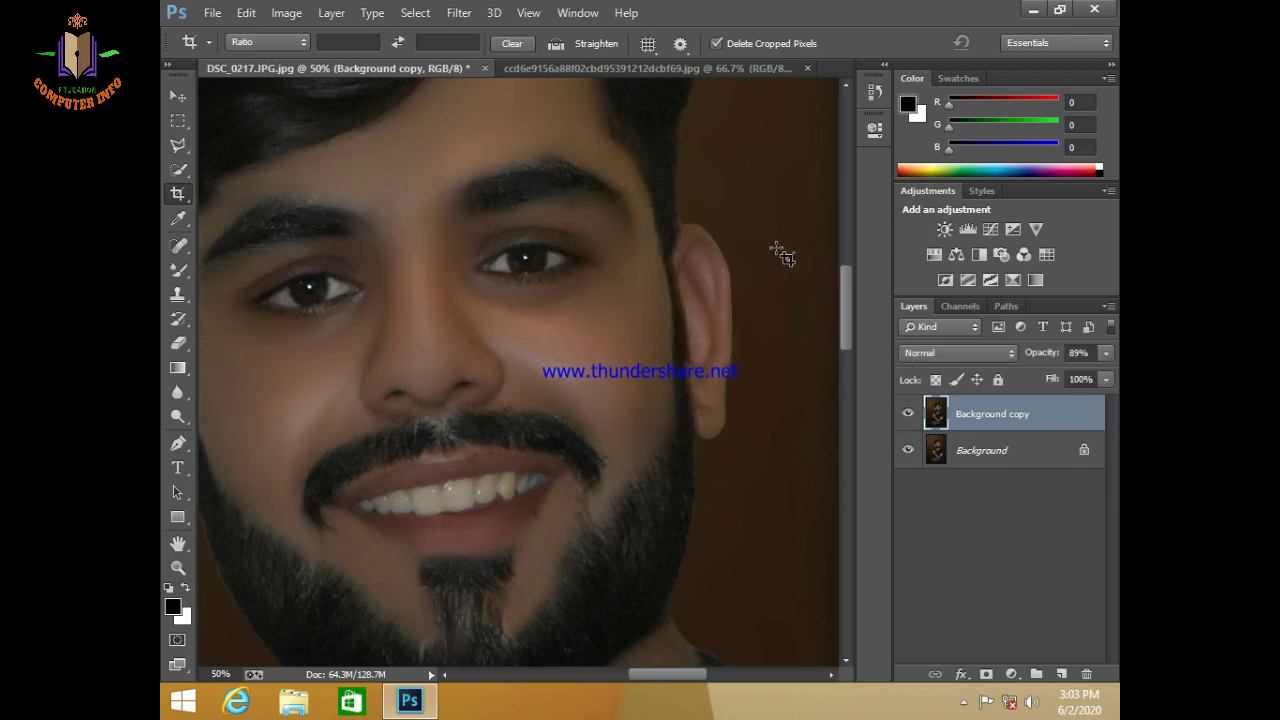
left_click(178, 269)
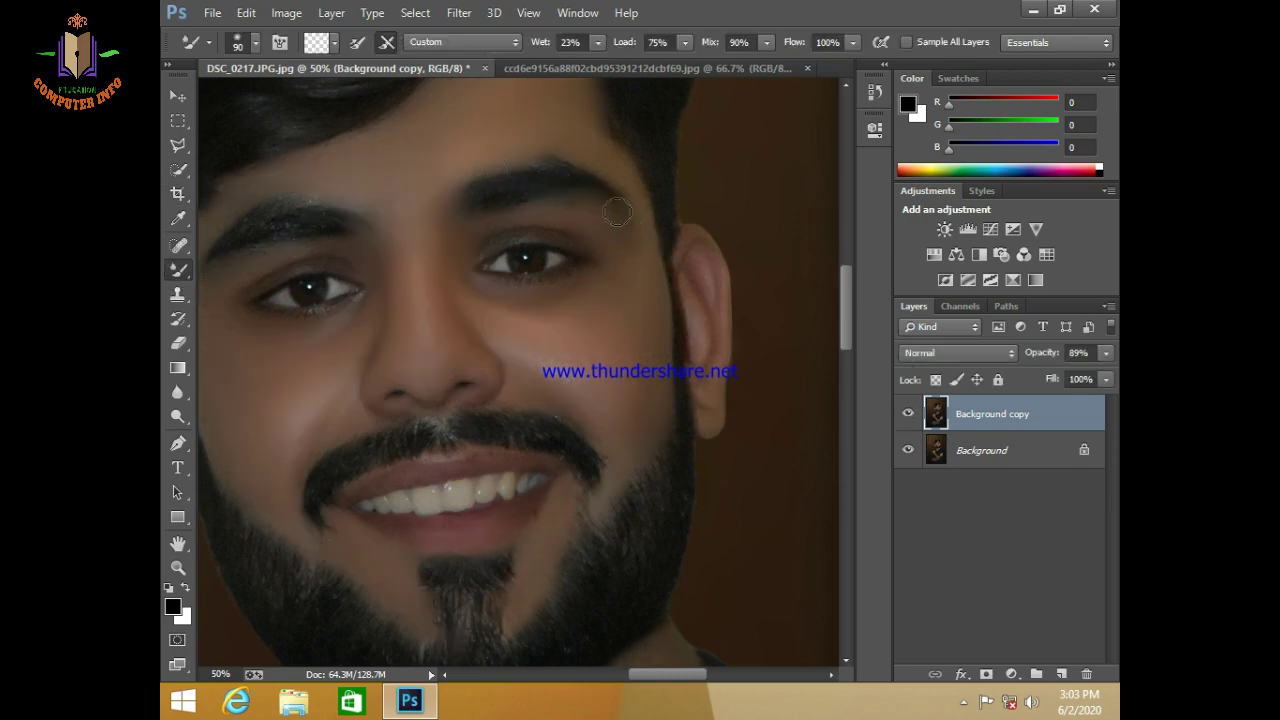
Step: Merge the retouched layer down into Background and duplicate Background as a new copy
right_click(1032, 418)
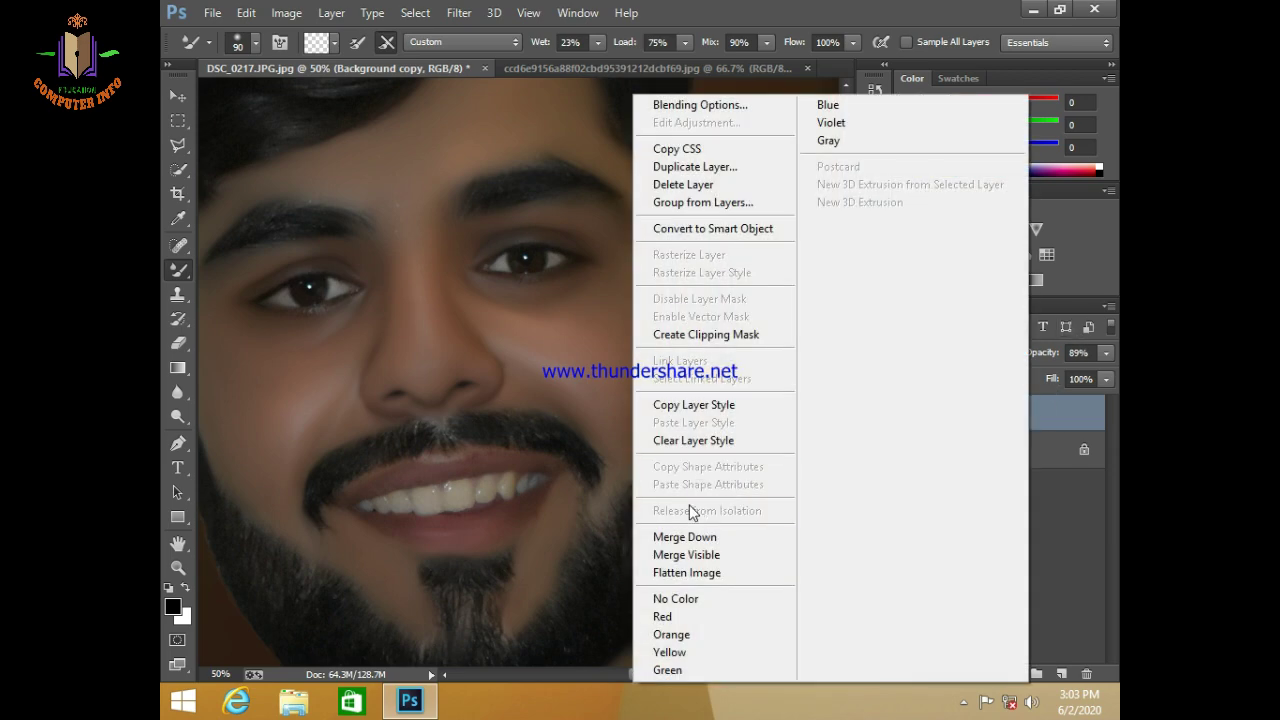
left_click(682, 538)
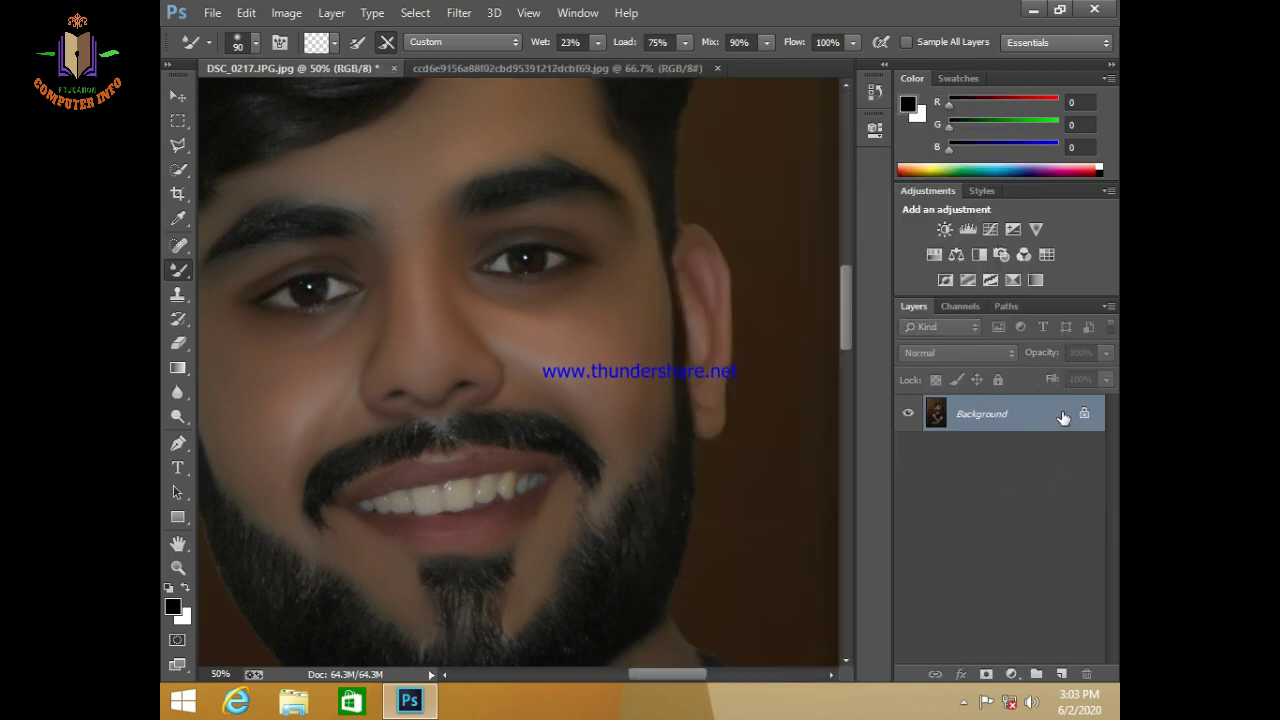
left_click_drag(1050, 414, 1062, 674)
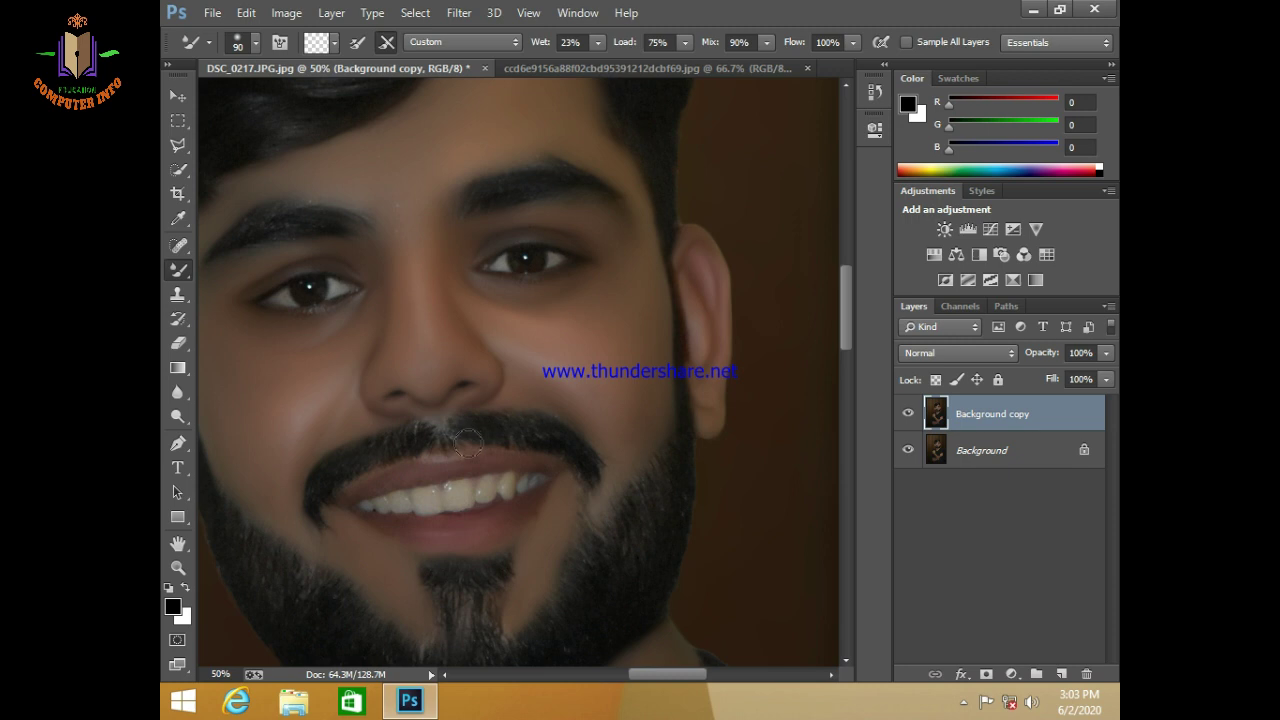
scroll(471, 449, "up", 2)
Step: Brighten the yellowish teeth with the Dodge tool on Midtones at 15% exposure
left_click(178, 416)
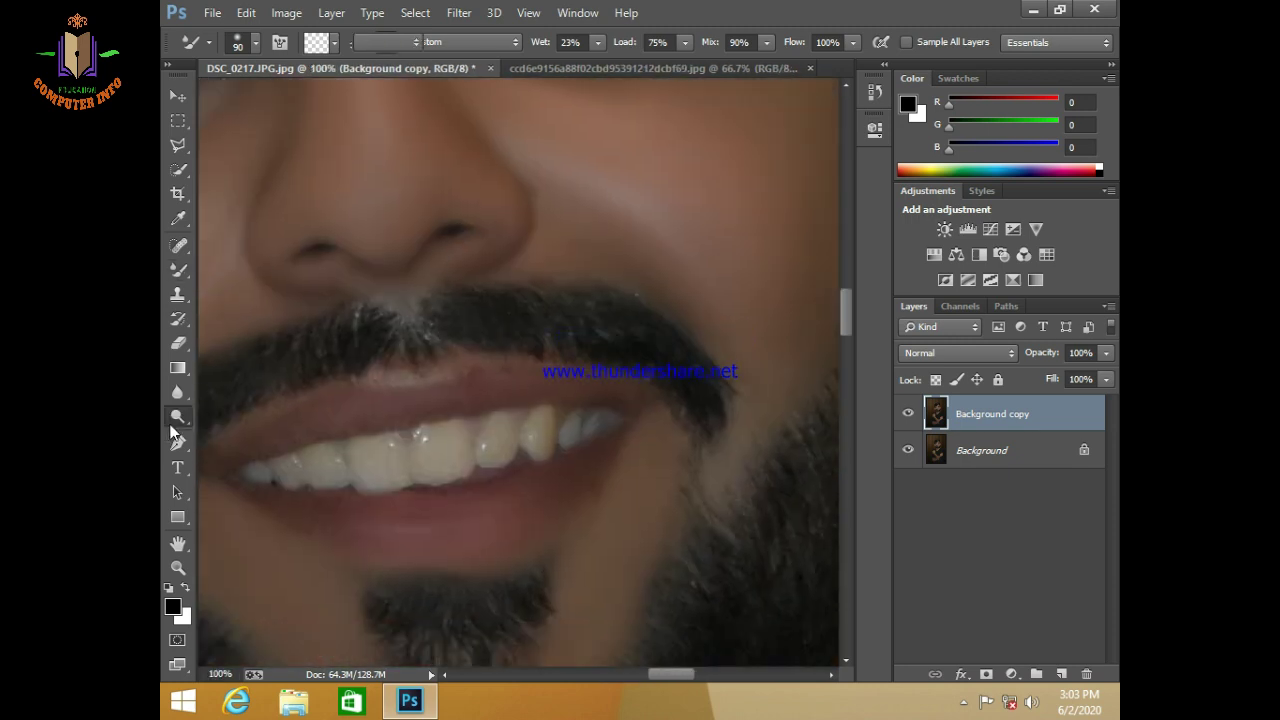
left_click(524, 41)
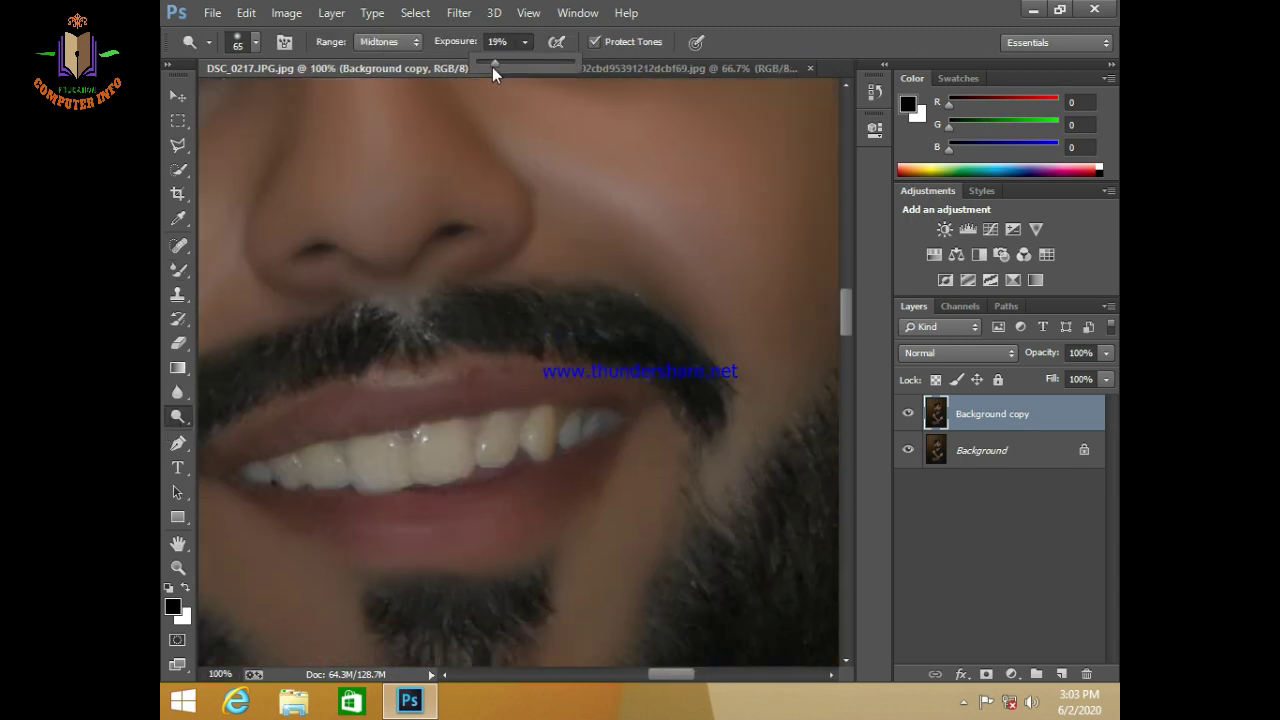
left_click_drag(492, 67, 488, 67)
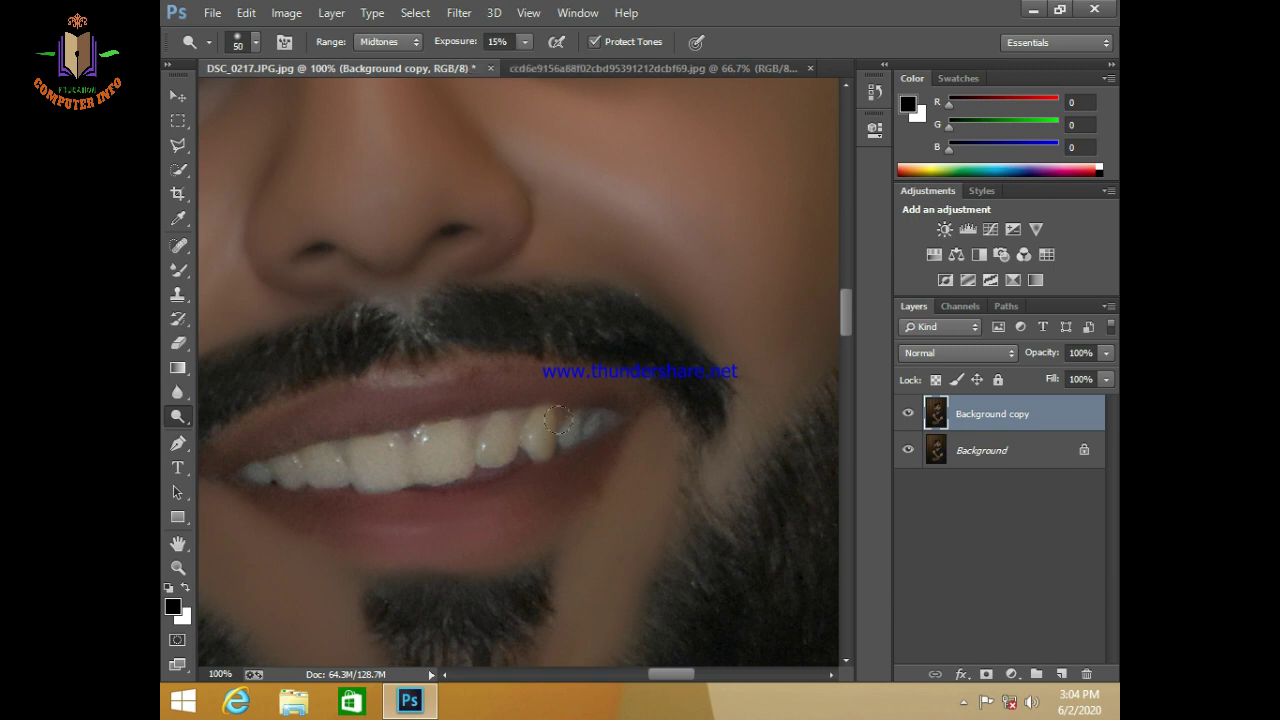
key("bracketleft")
mouse_move(558, 426)
left_mouse_down()
mouse_move(565, 441)
mouse_move(250, 466)
mouse_move(478, 428)
left_mouse_up()
key("bracketright")
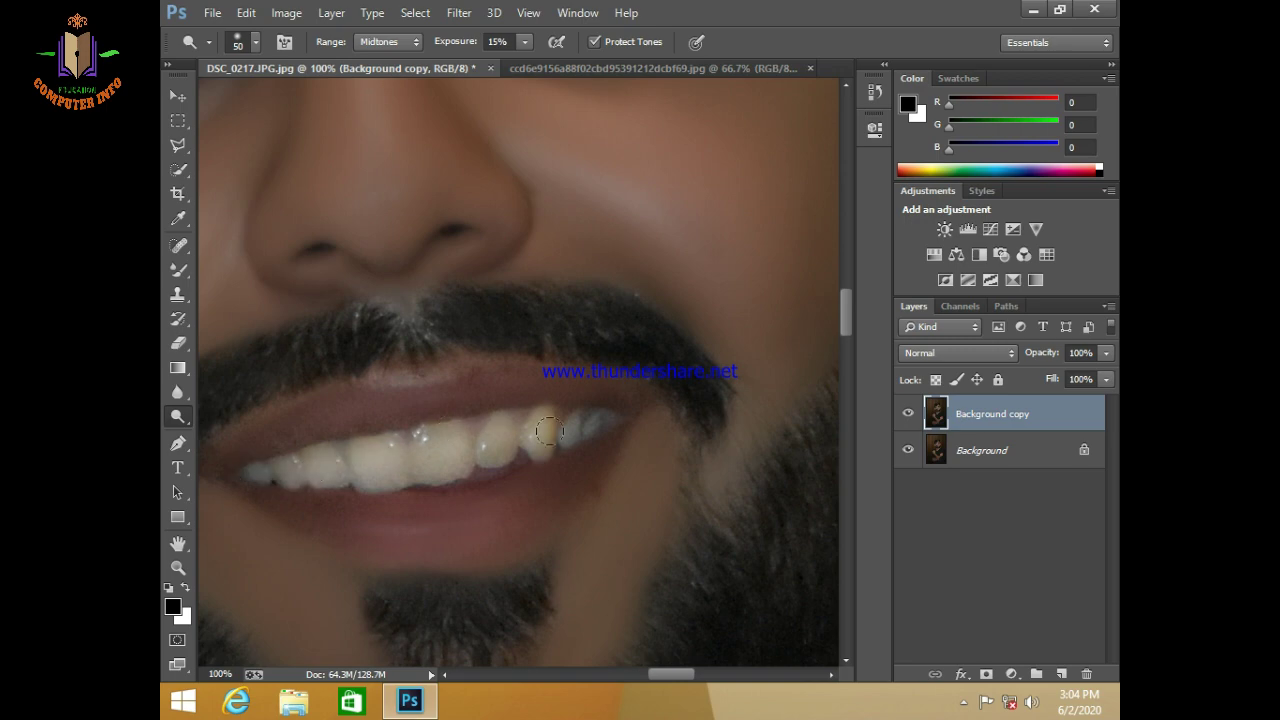
Step: Undo the accidental white fill with Edit > Undo
scroll(550, 432, "down", 2)
scroll(550, 420, "down", 1)
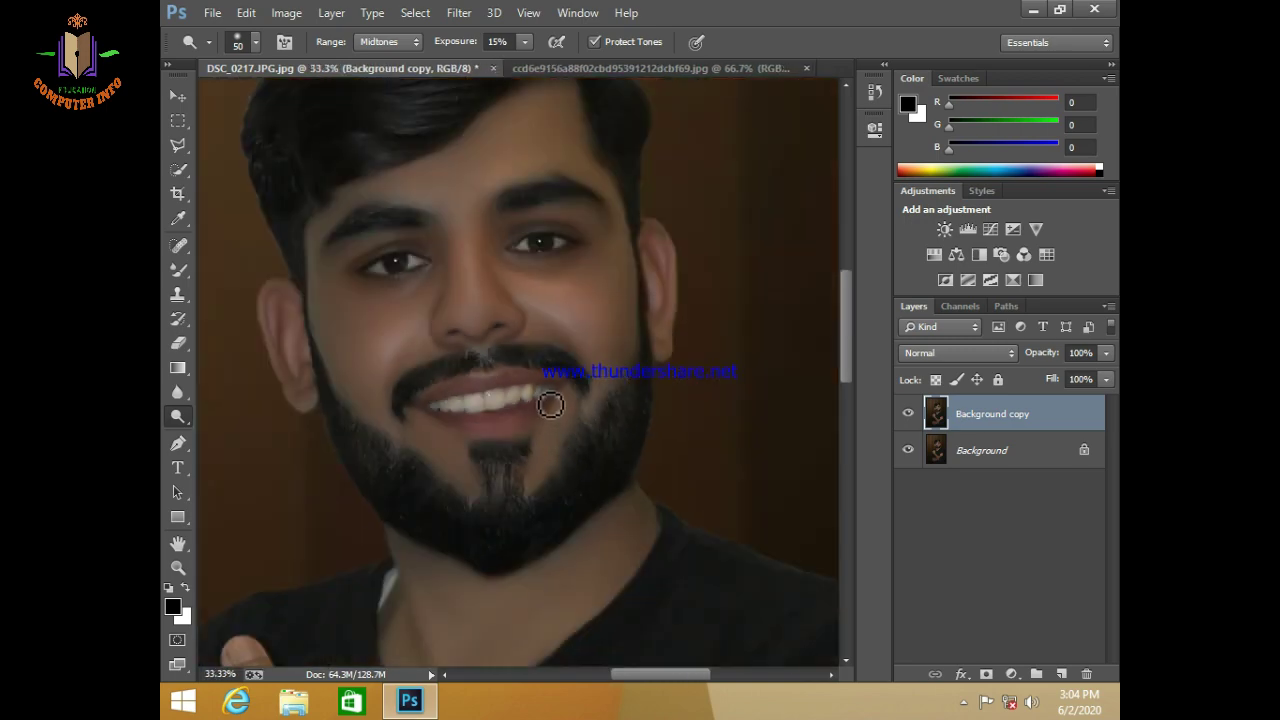
key("ctrl+BackSpace")
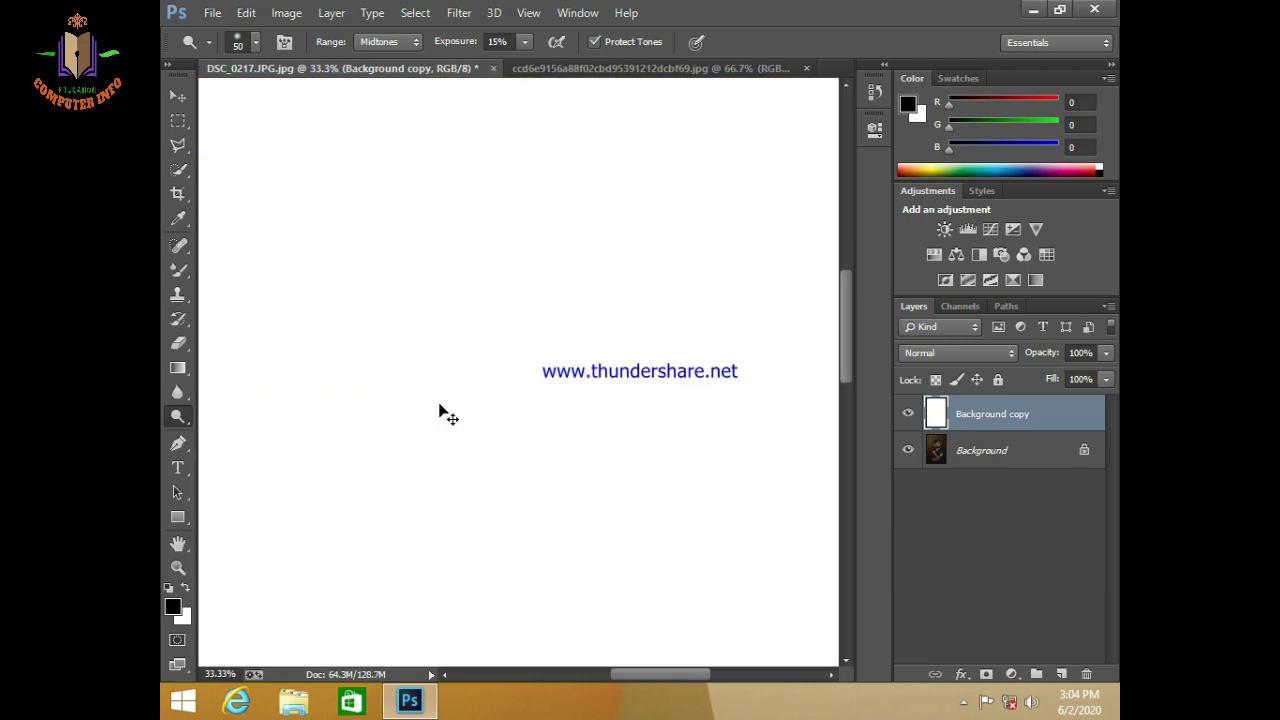
left_click(246, 12)
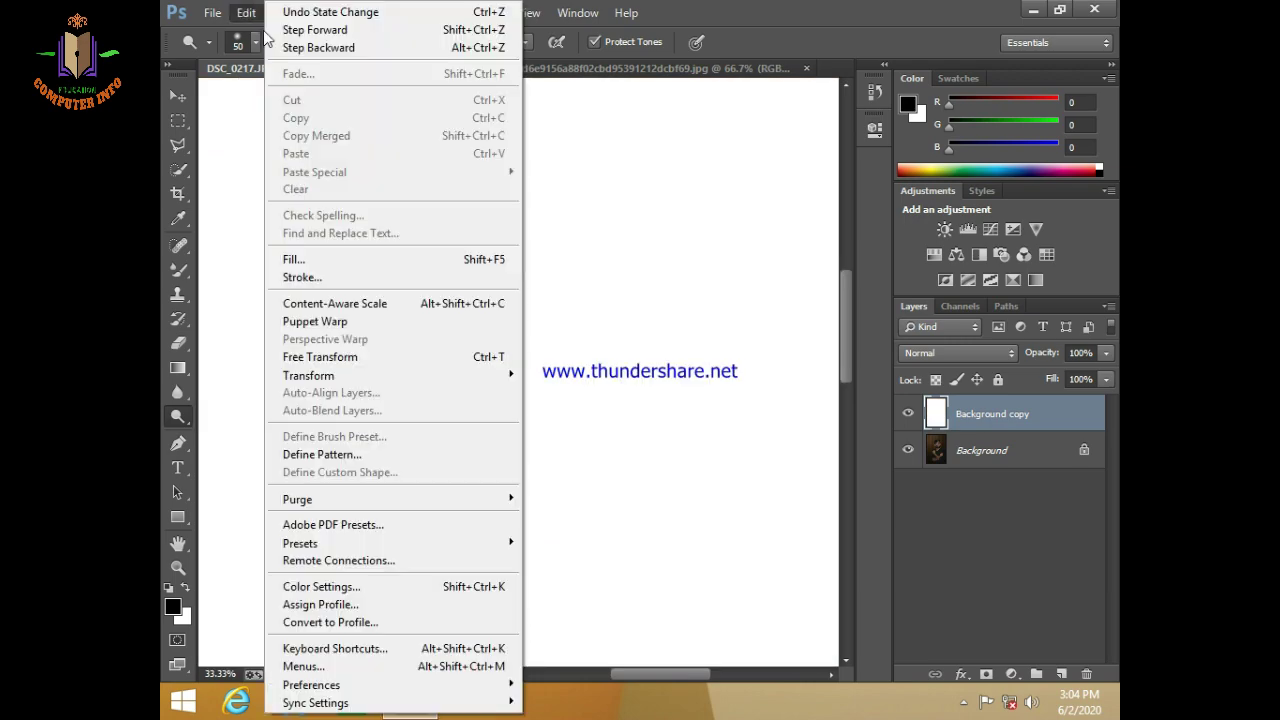
left_click(278, 47)
scroll(533, 169, "up", 1)
scroll(560, 250, "up", 1)
scroll(612, 401, "up", 1)
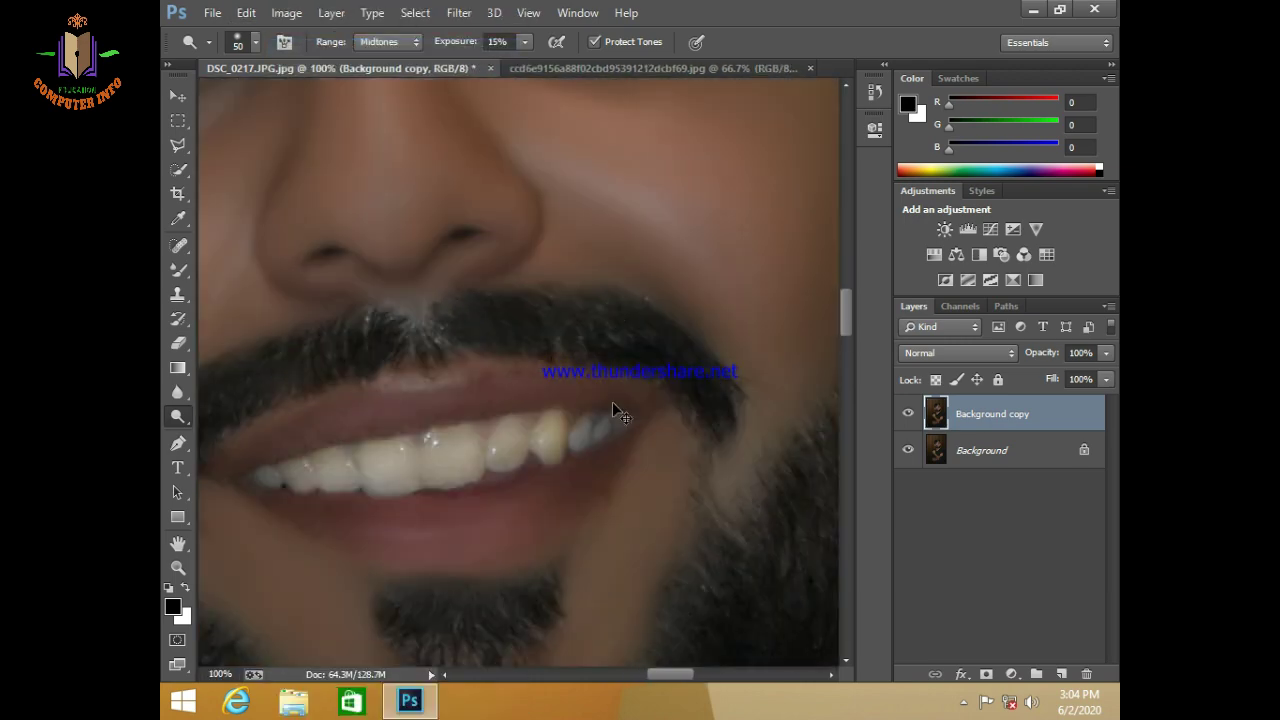
left_click(178, 269)
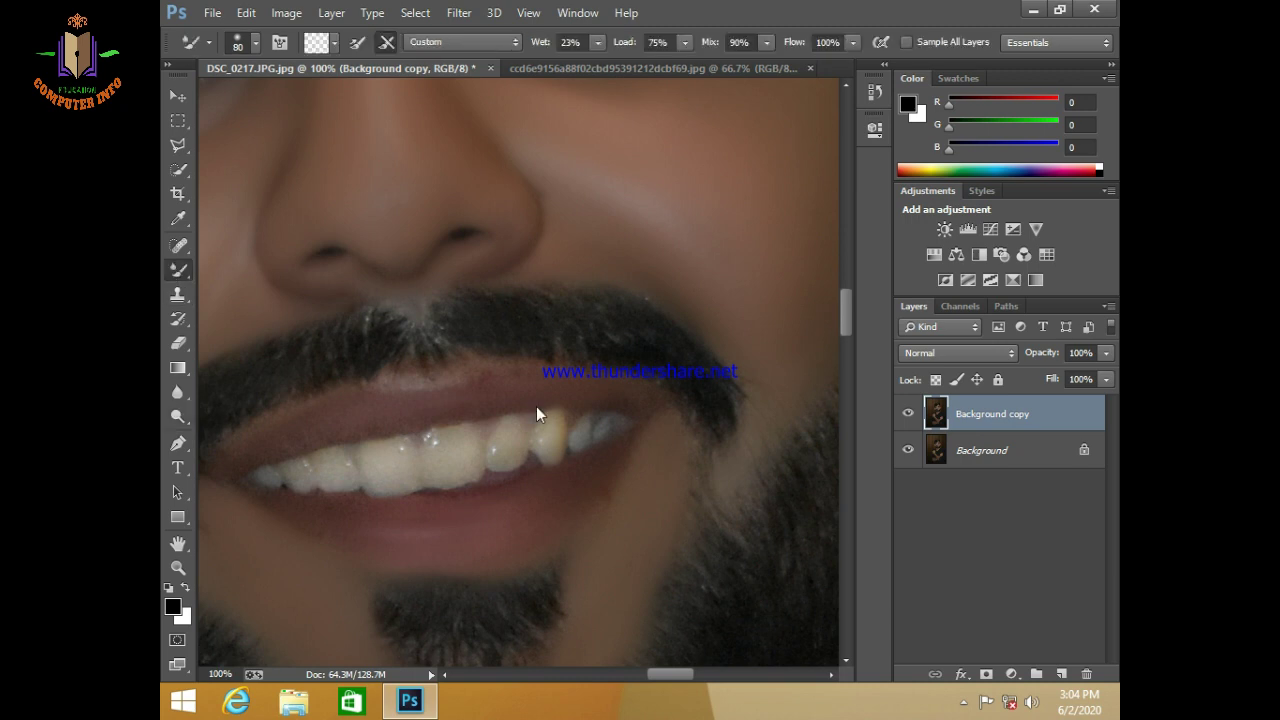
Step: Resize the Mixer Brush to 20 and zoom out to fit the whole portrait
key("bracketleft")
key("bracketleft")
key("bracketleft")
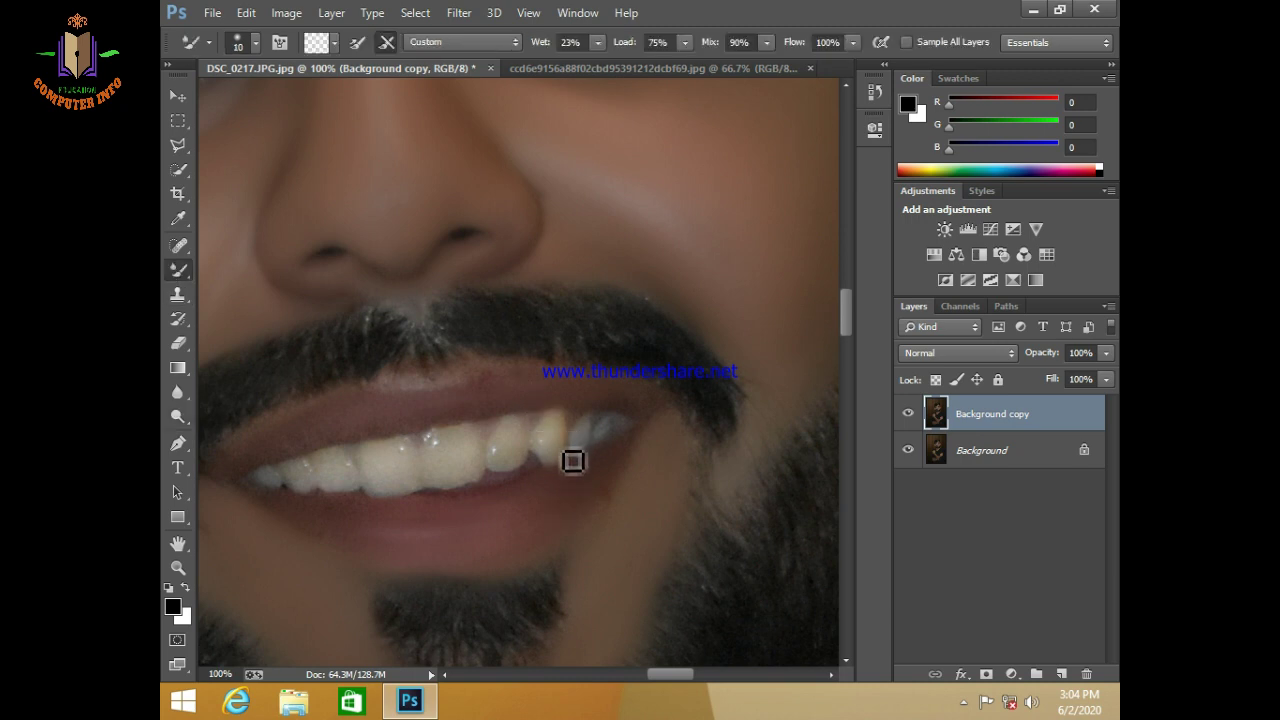
key("bracketright")
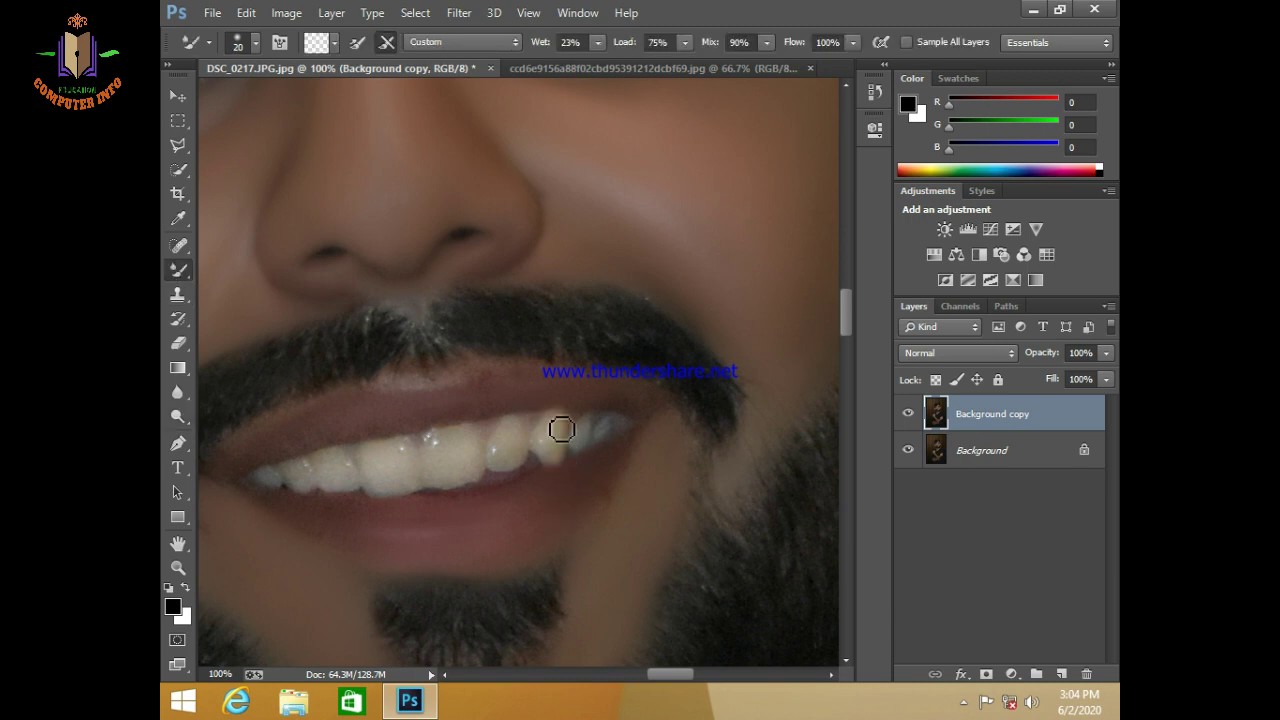
key("ctrl+minus")
key("ctrl+minus")
key("ctrl+minus")
key("ctrl+minus")
key("ctrl+minus")
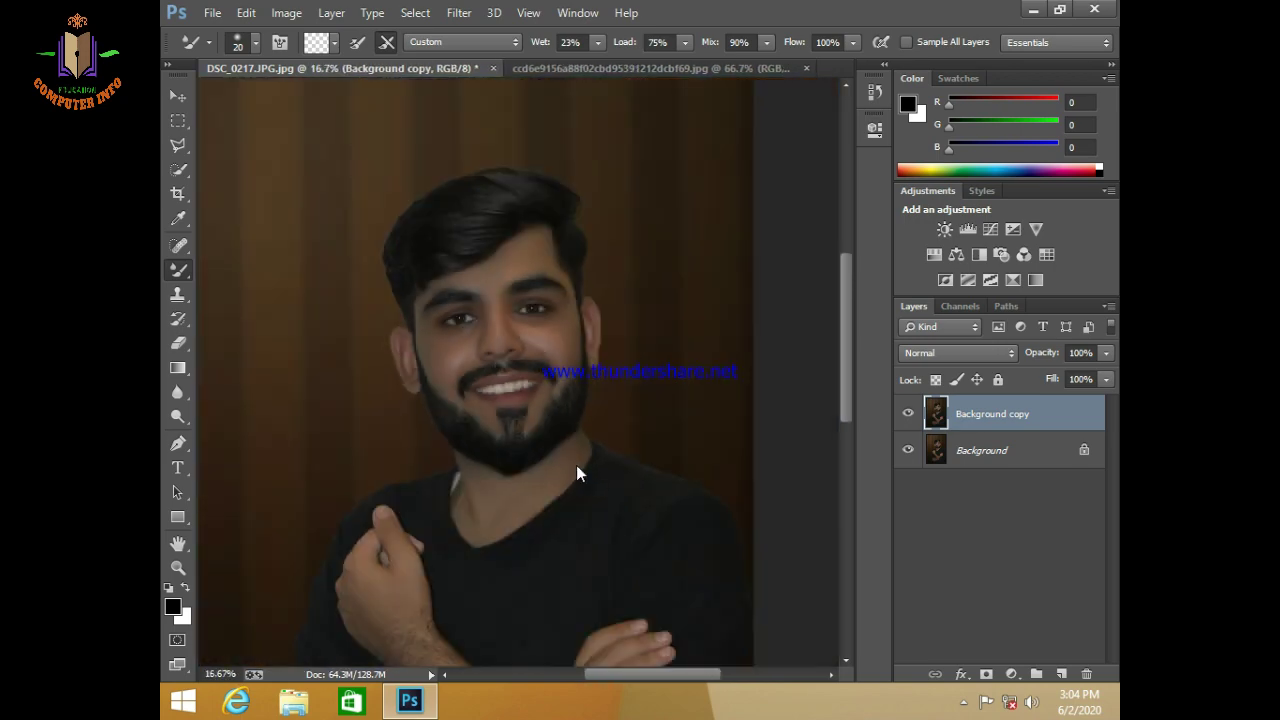
key("ctrl+minus")
key("ctrl+minus")
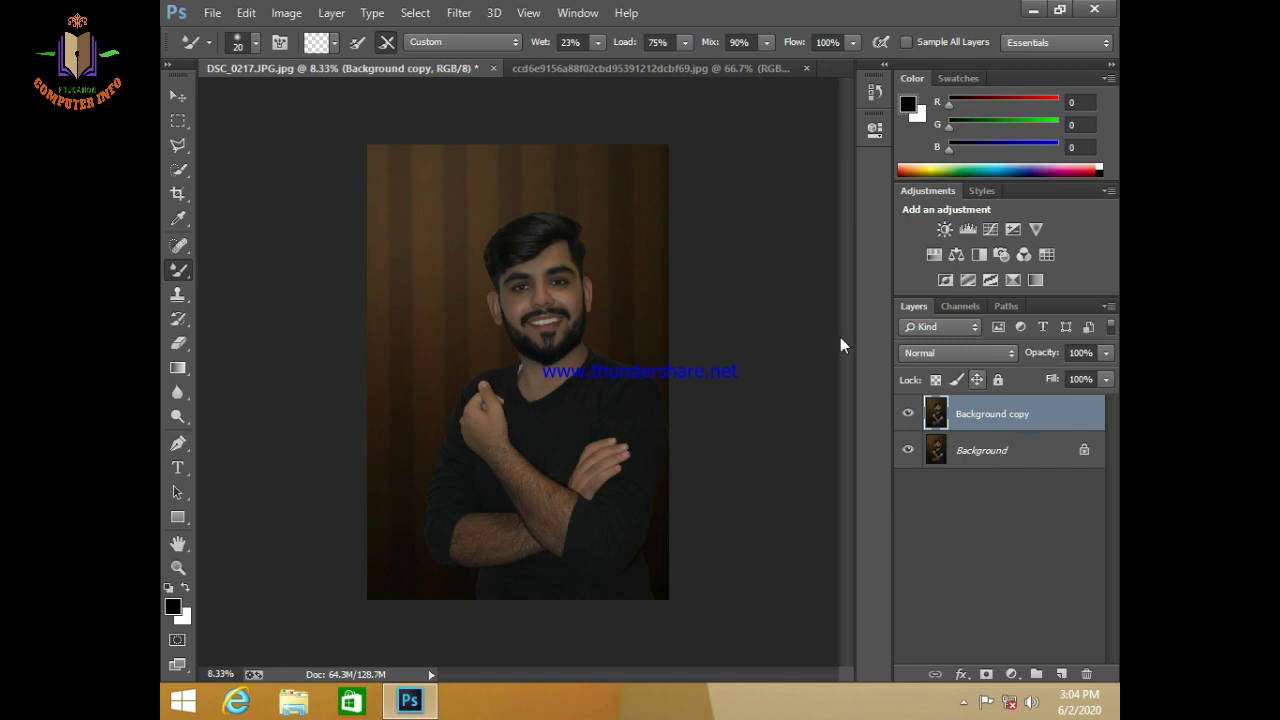
Step: In the Camera Raw Filter, set Blacks to +45, Shadows to -15 and add slight contrast
left_click(459, 12)
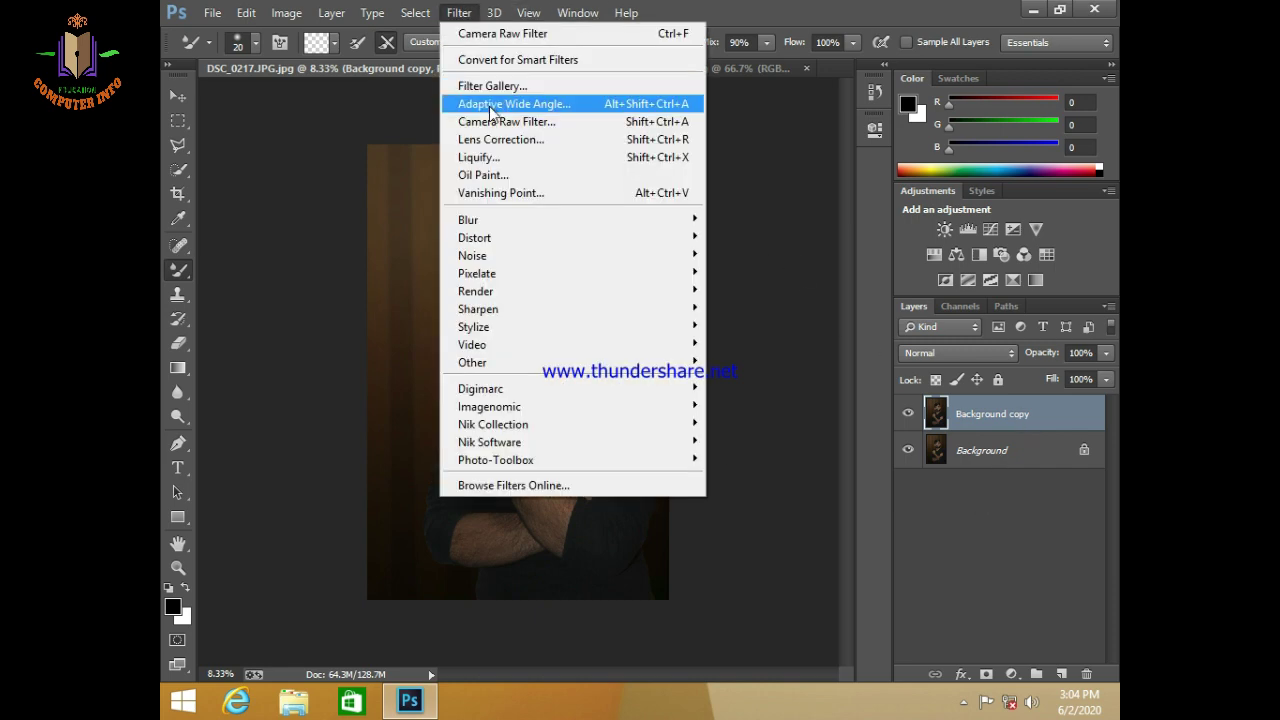
left_click(490, 105)
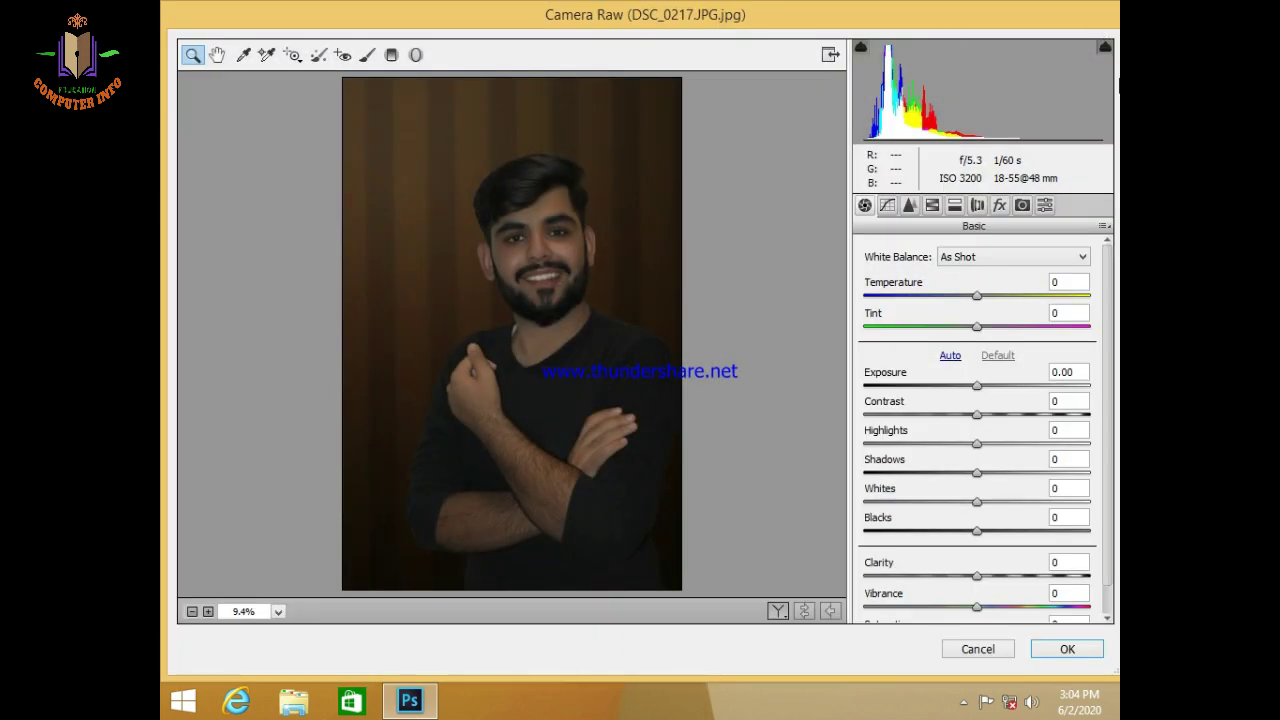
left_click_drag(977, 530, 1049, 530)
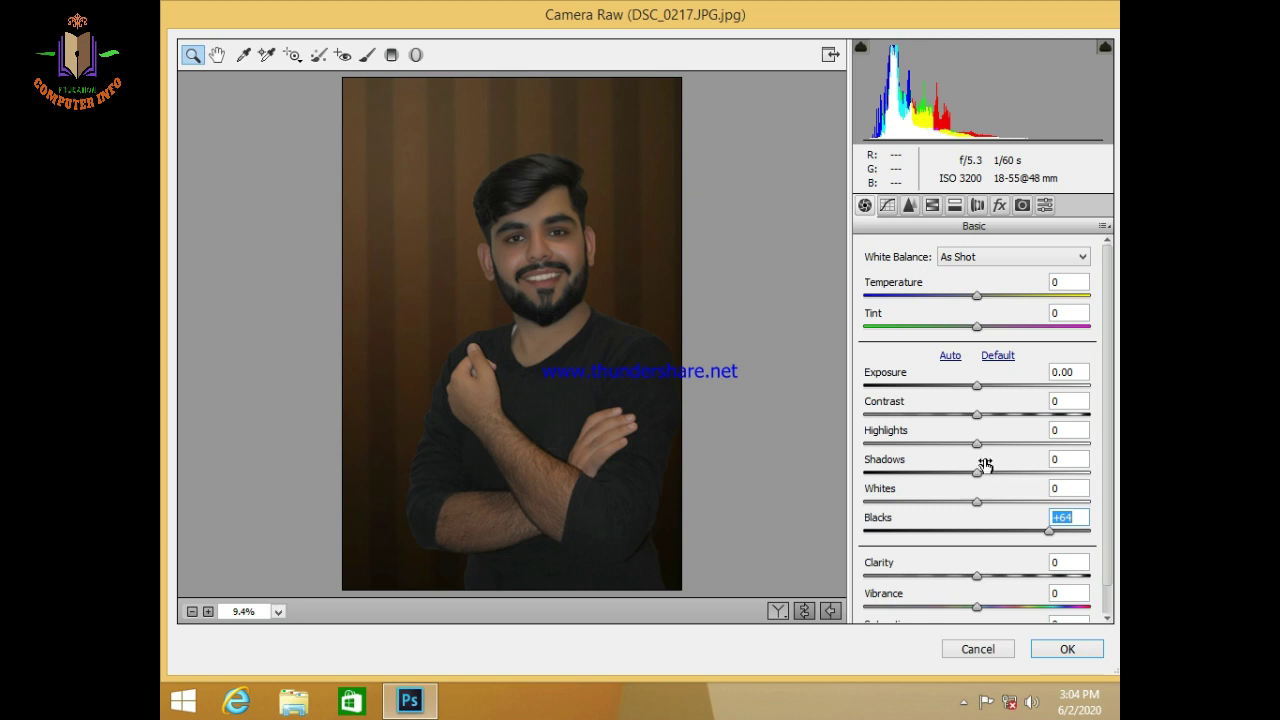
left_click_drag(977, 414, 981, 414)
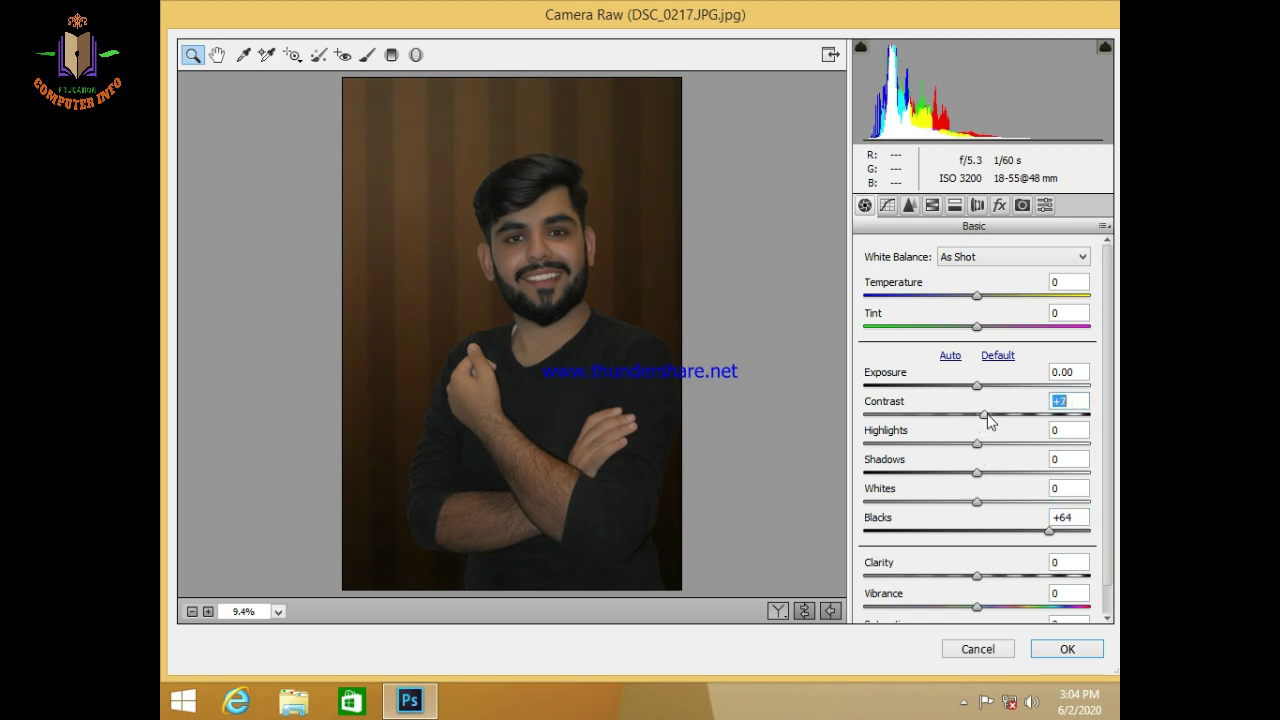
mouse_move(977, 472)
left_mouse_down()
mouse_move(946, 473)
mouse_move(959, 473)
left_mouse_up()
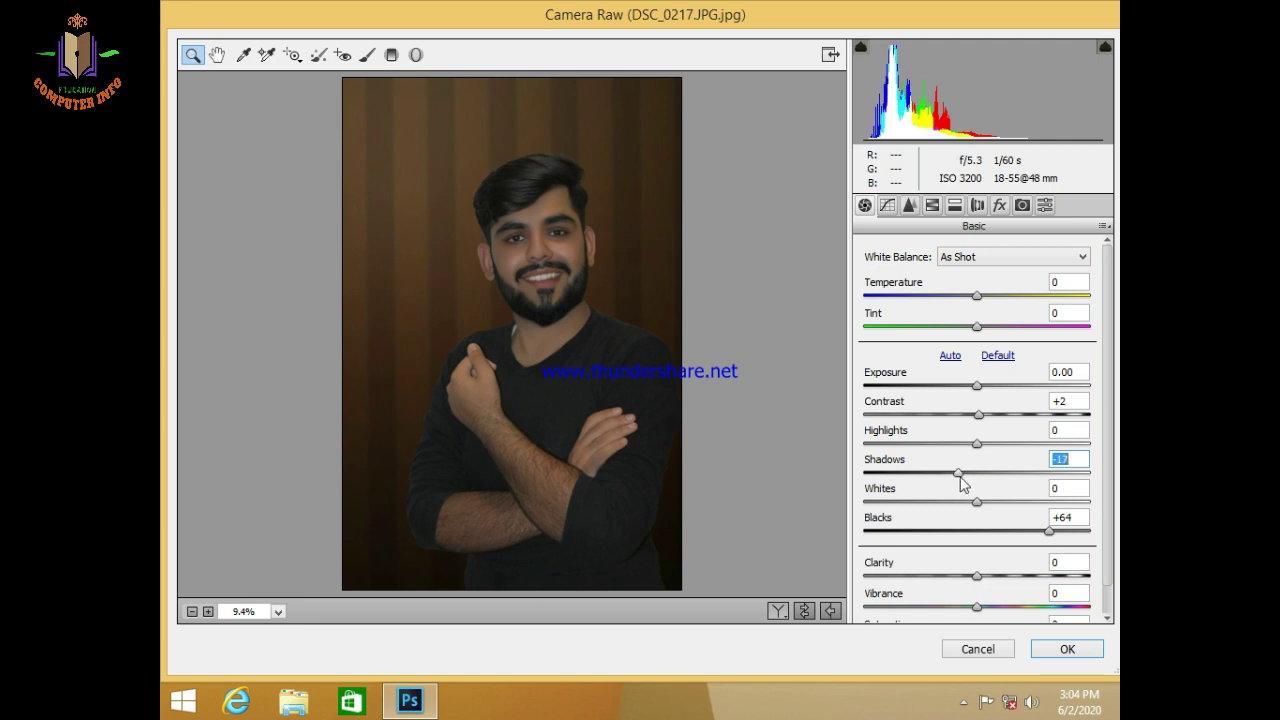
left_click_drag(1035, 530, 1020, 531)
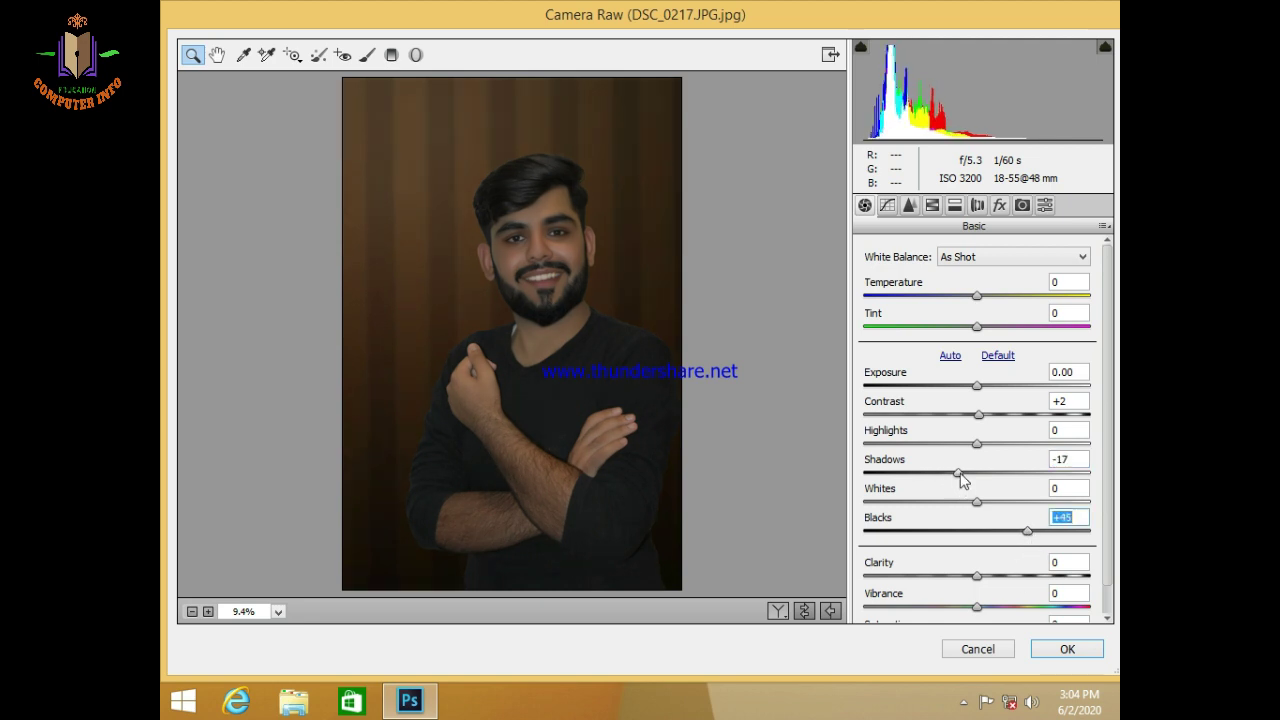
left_click_drag(958, 473, 961, 473)
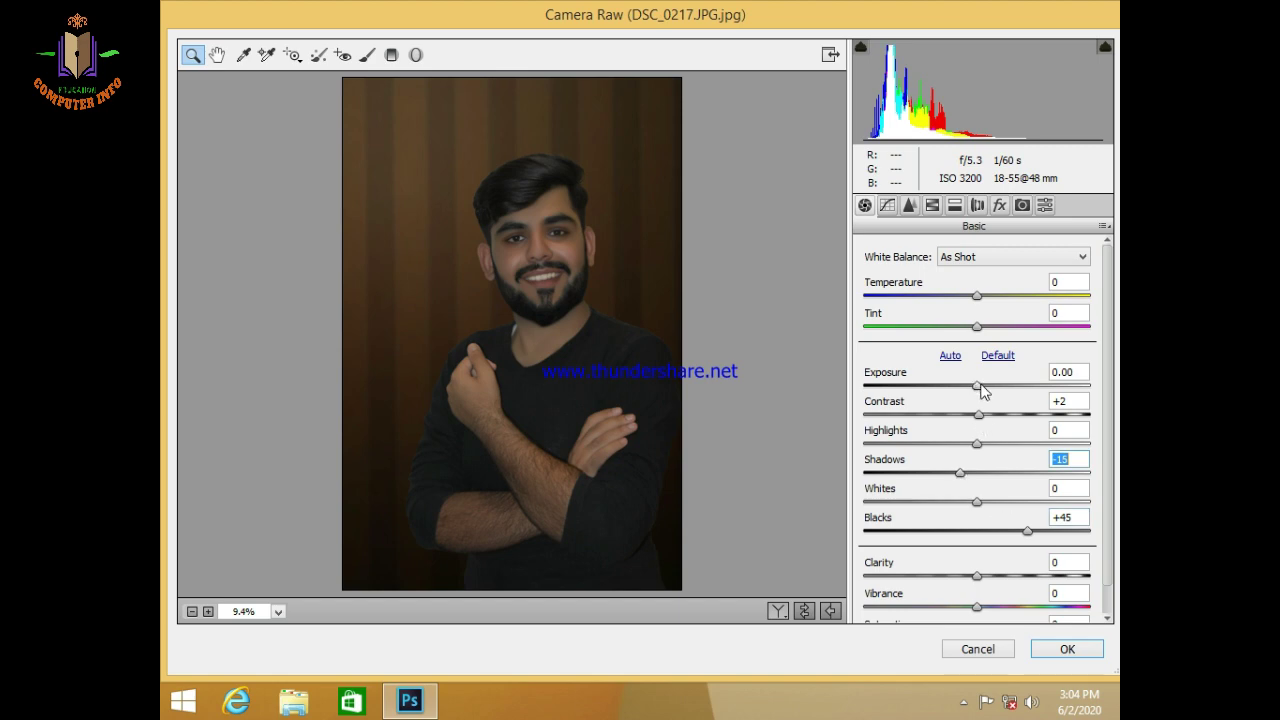
Step: Set HSL saturation to Reds +31, Oranges +10, Yellows -27, Greens -95, and Oranges luminance +13
left_click(932, 205)
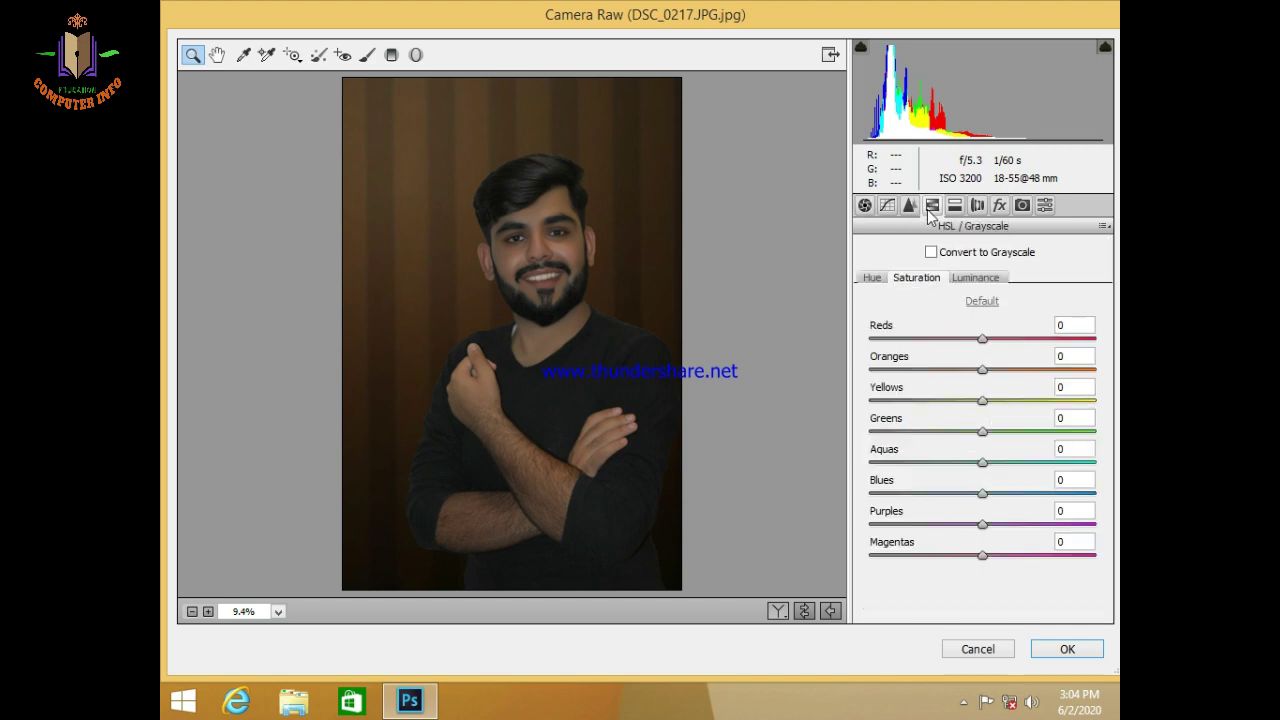
mouse_move(982, 370)
left_mouse_down()
mouse_move(950, 400)
mouse_move(986, 370)
mouse_move(1005, 376)
mouse_move(988, 340)
mouse_move(1025, 345)
left_mouse_up()
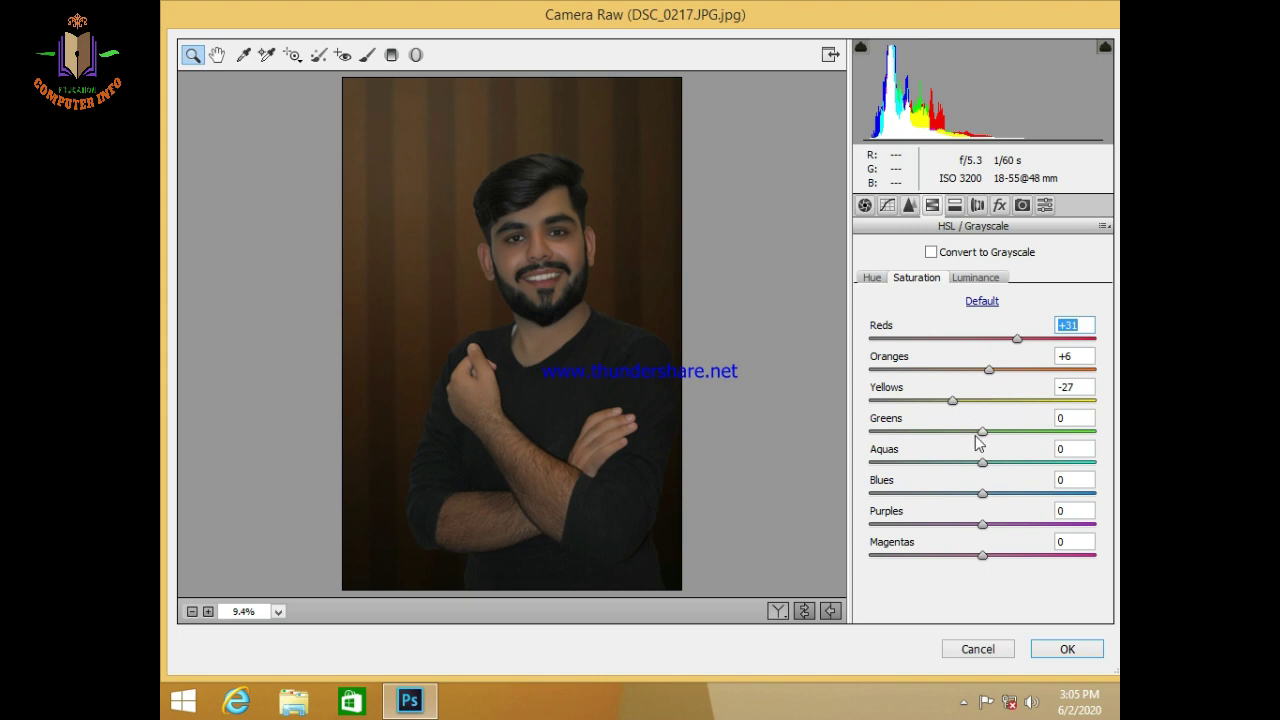
left_click(978, 435)
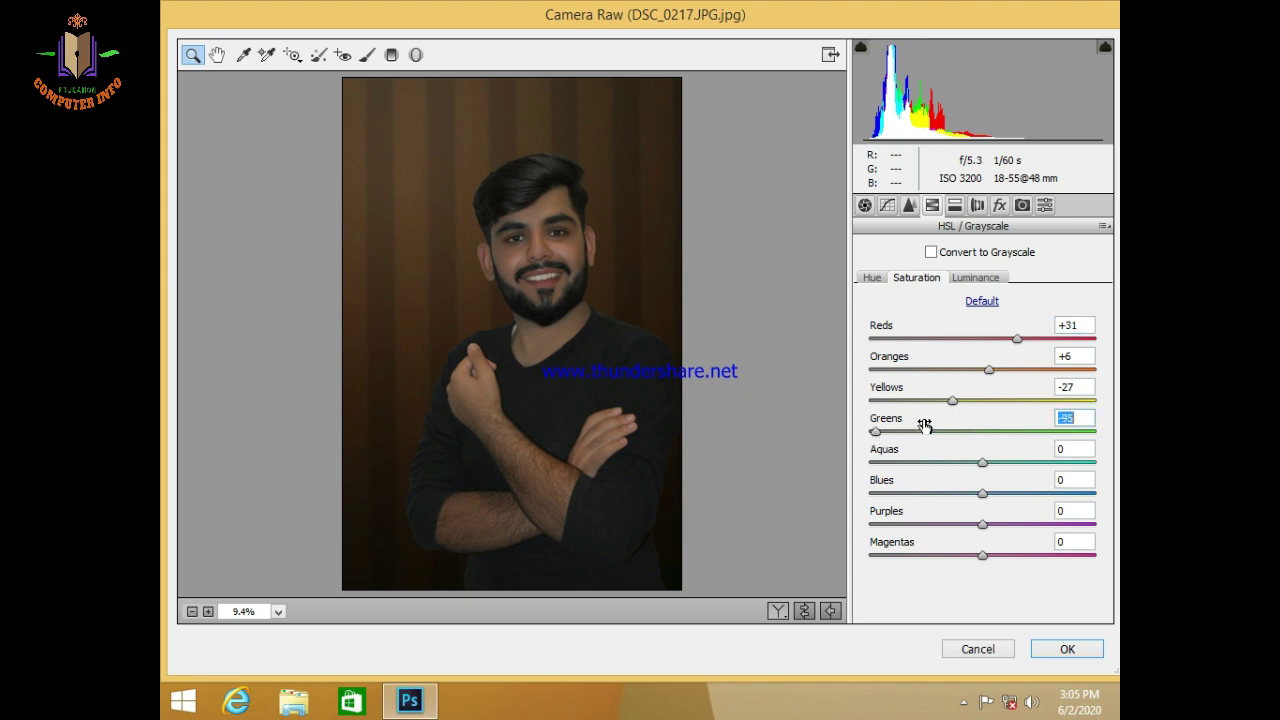
left_click(977, 280)
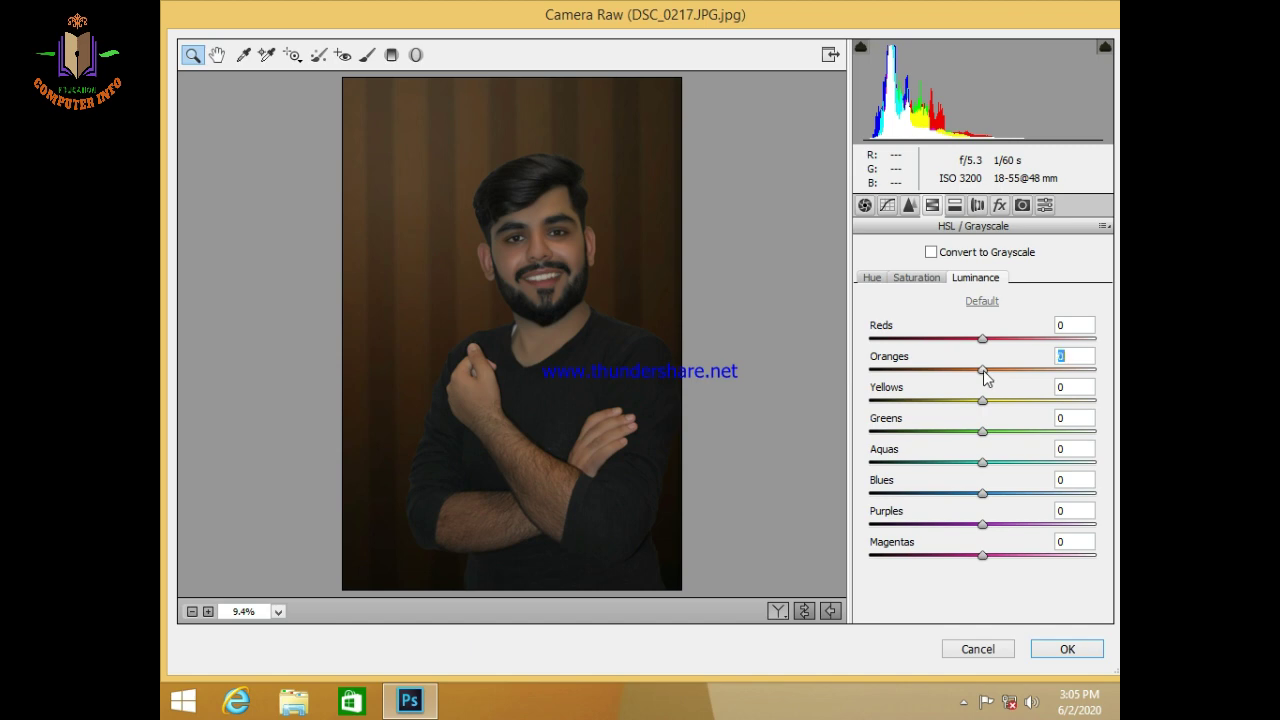
left_click_drag(982, 370, 997, 370)
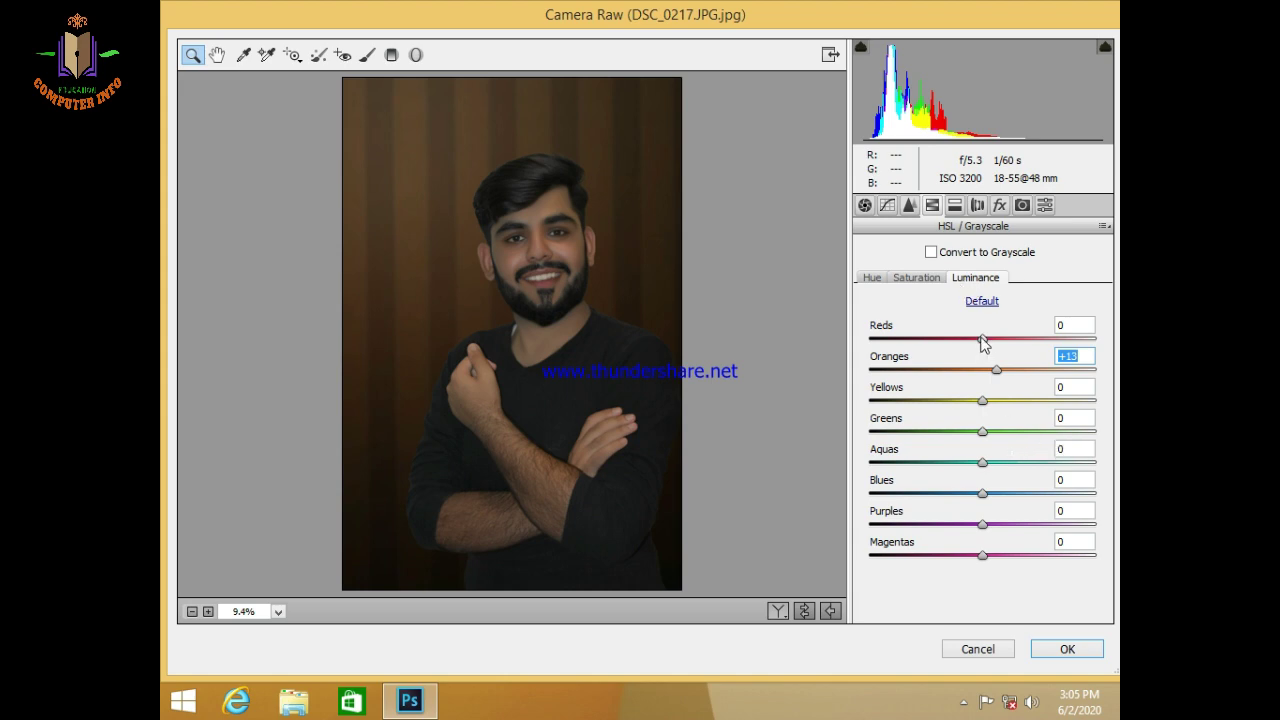
left_click_drag(983, 342, 991, 342)
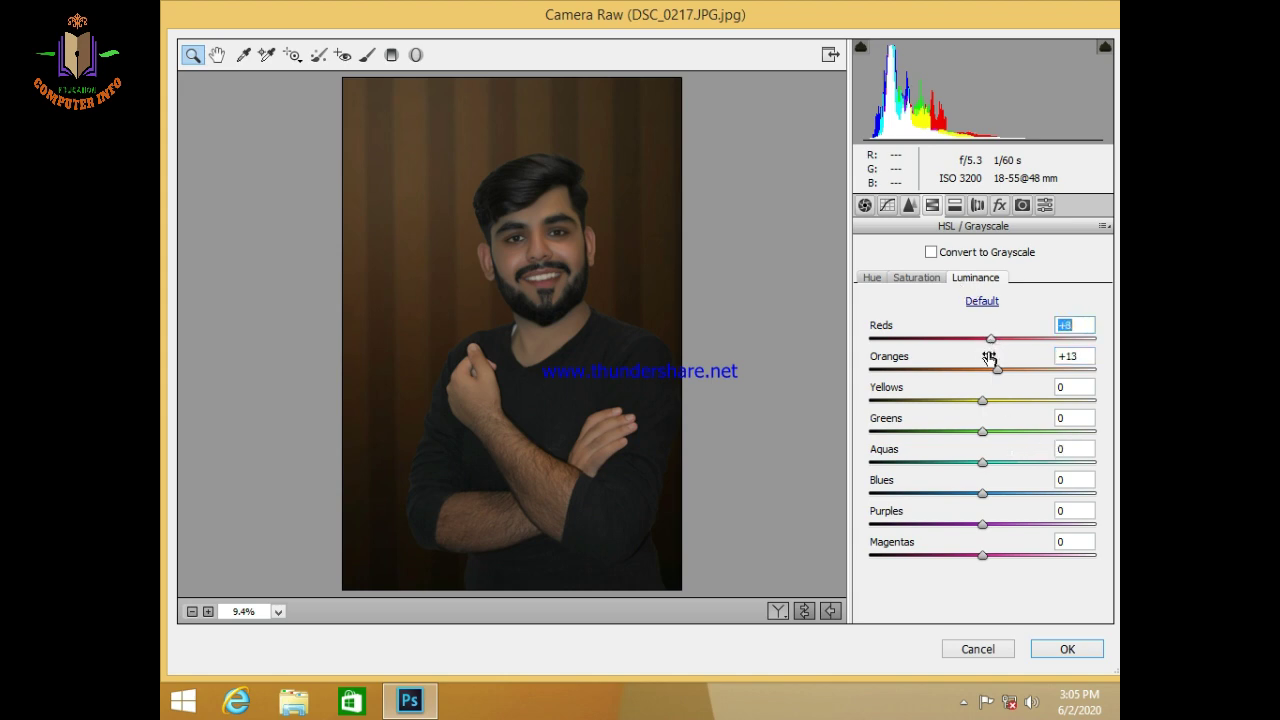
left_click(916, 277)
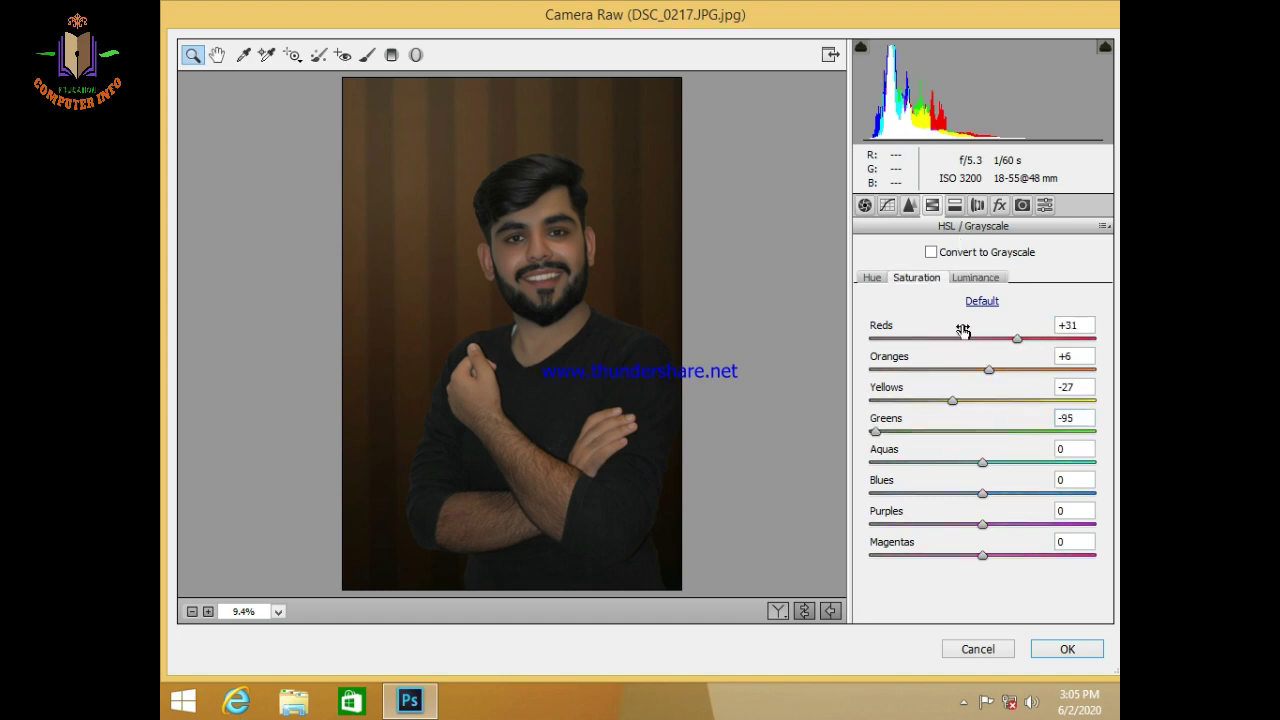
mouse_move(992, 370)
left_mouse_down()
mouse_move(979, 372)
mouse_move(1018, 375)
left_mouse_up()
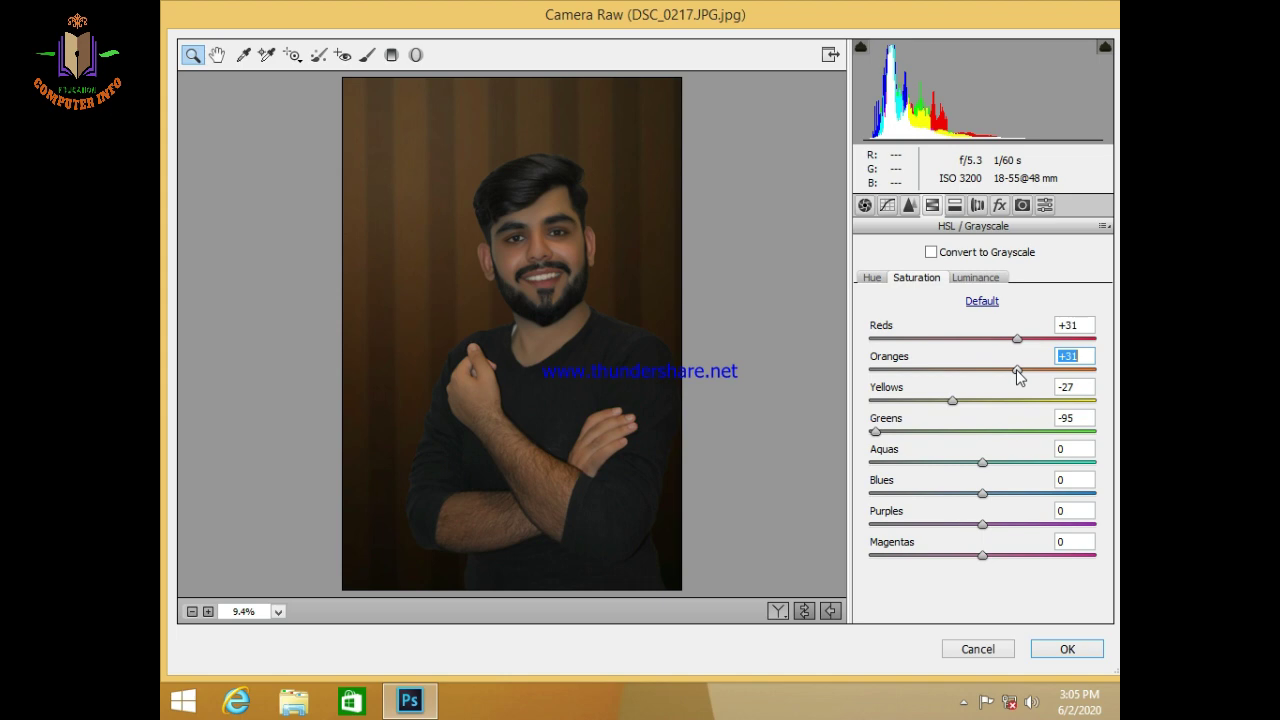
left_click_drag(1016, 369, 997, 375)
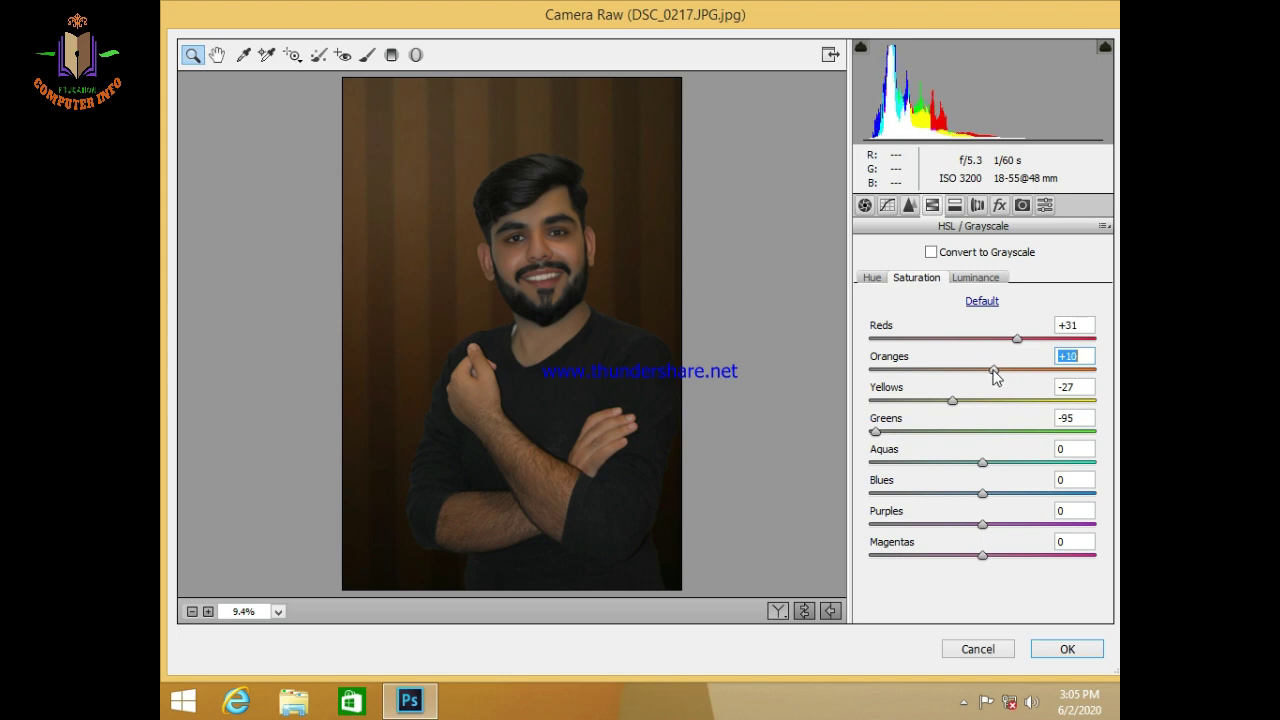
left_click(962, 207)
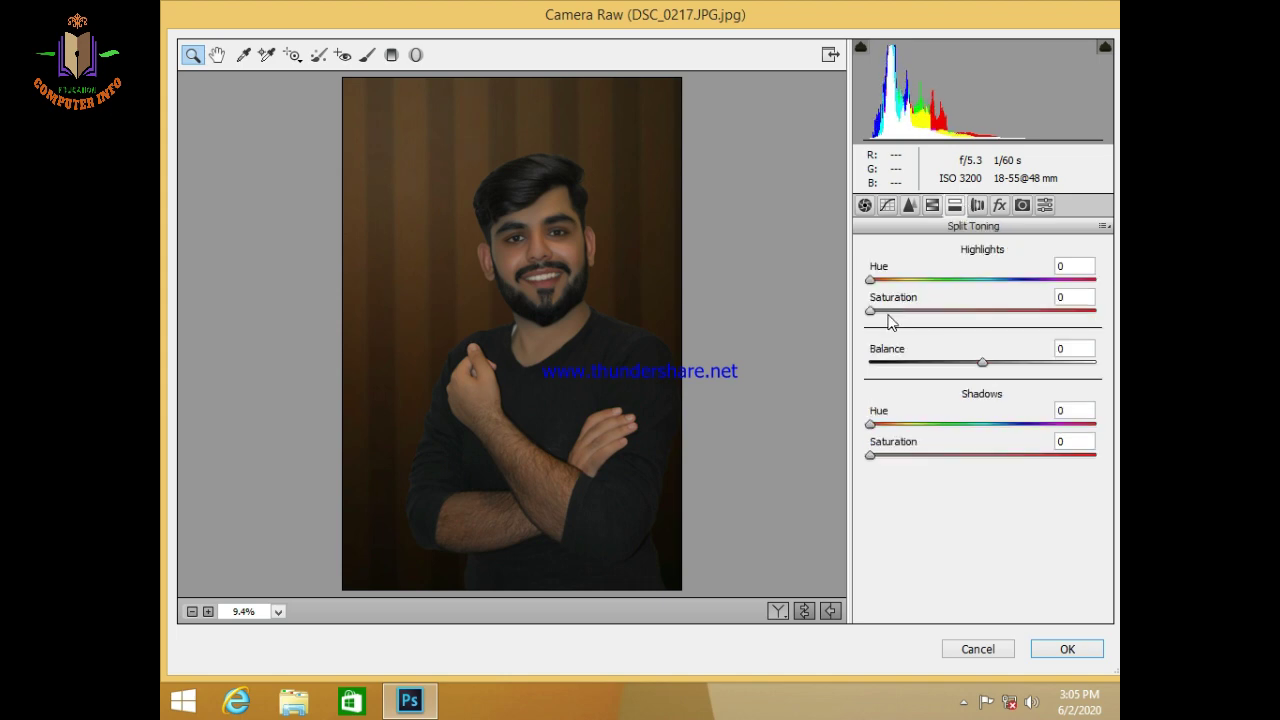
Step: Try a highlights tint in Split Toning, then reset its saturation to 0
left_click(886, 312)
left_click_drag(872, 280, 1042, 297)
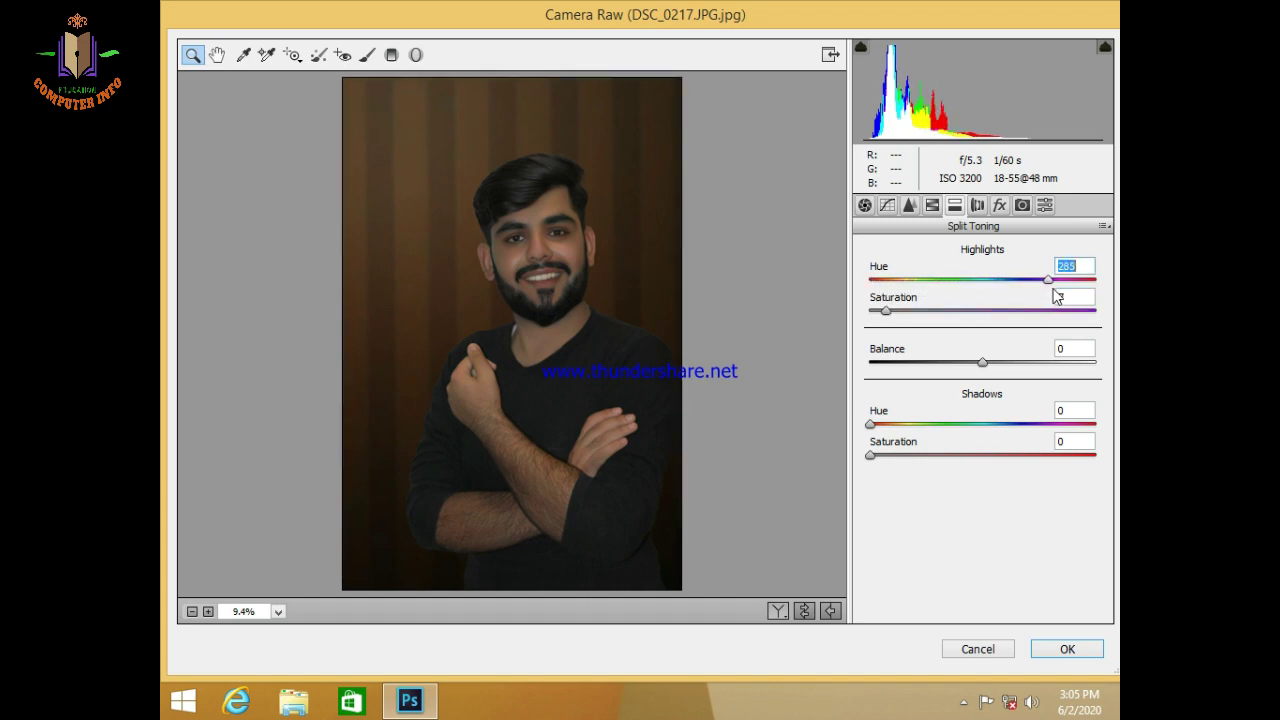
mouse_move(1058, 295)
left_mouse_down()
mouse_move(958, 308)
mouse_move(812, 291)
left_mouse_up()
left_click_drag(889, 306, 863, 318)
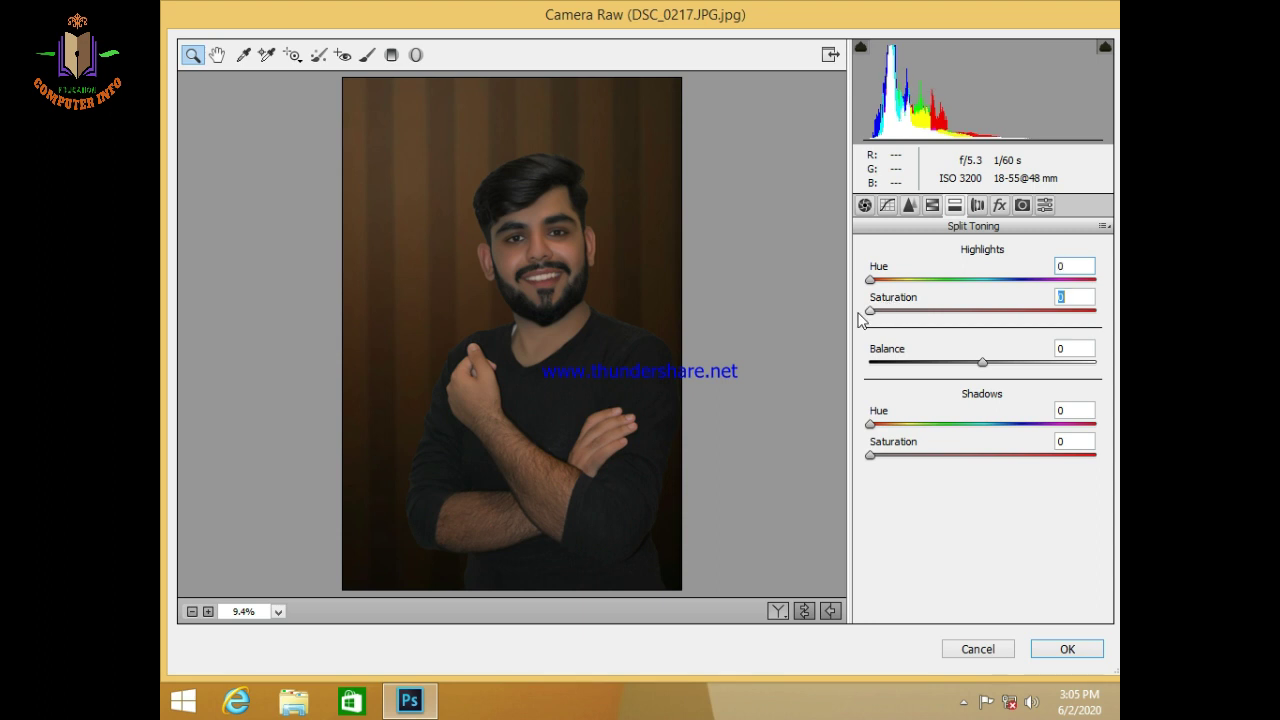
Step: Add a -12 post-crop vignette with Roundness +33, Feather 73, and apply Camera Raw
left_click(999, 206)
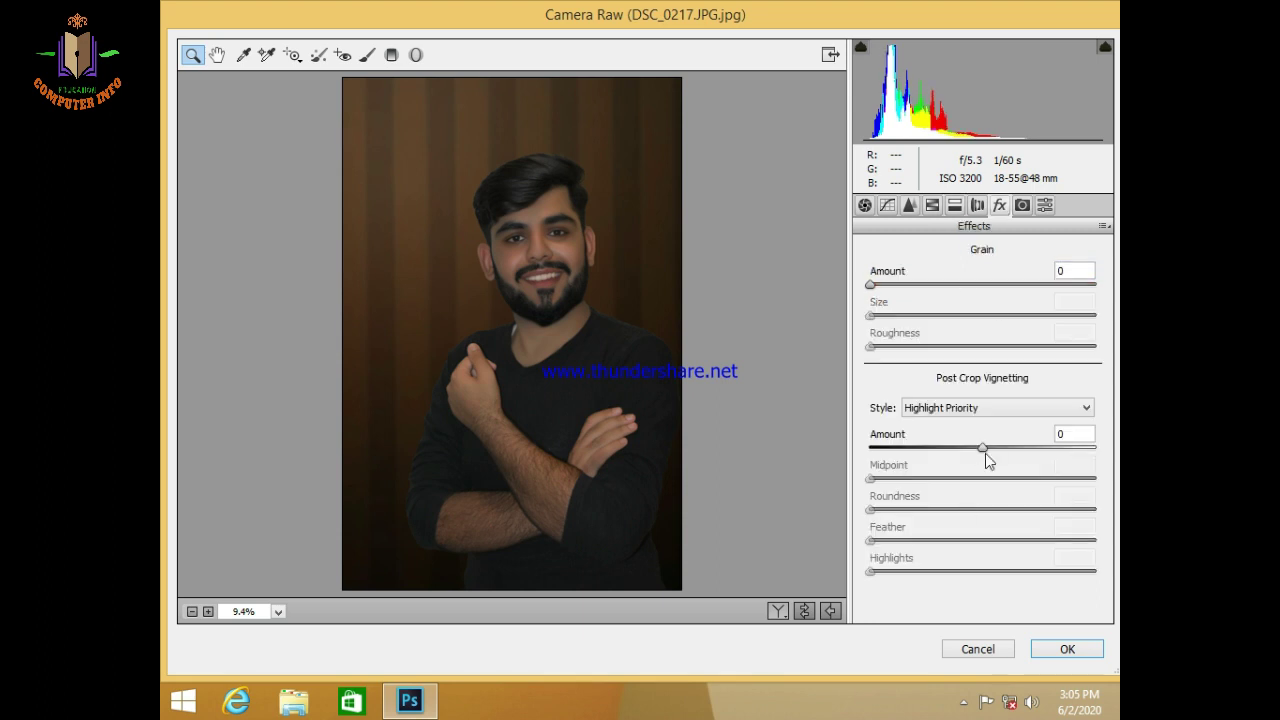
left_click_drag(985, 452, 966, 450)
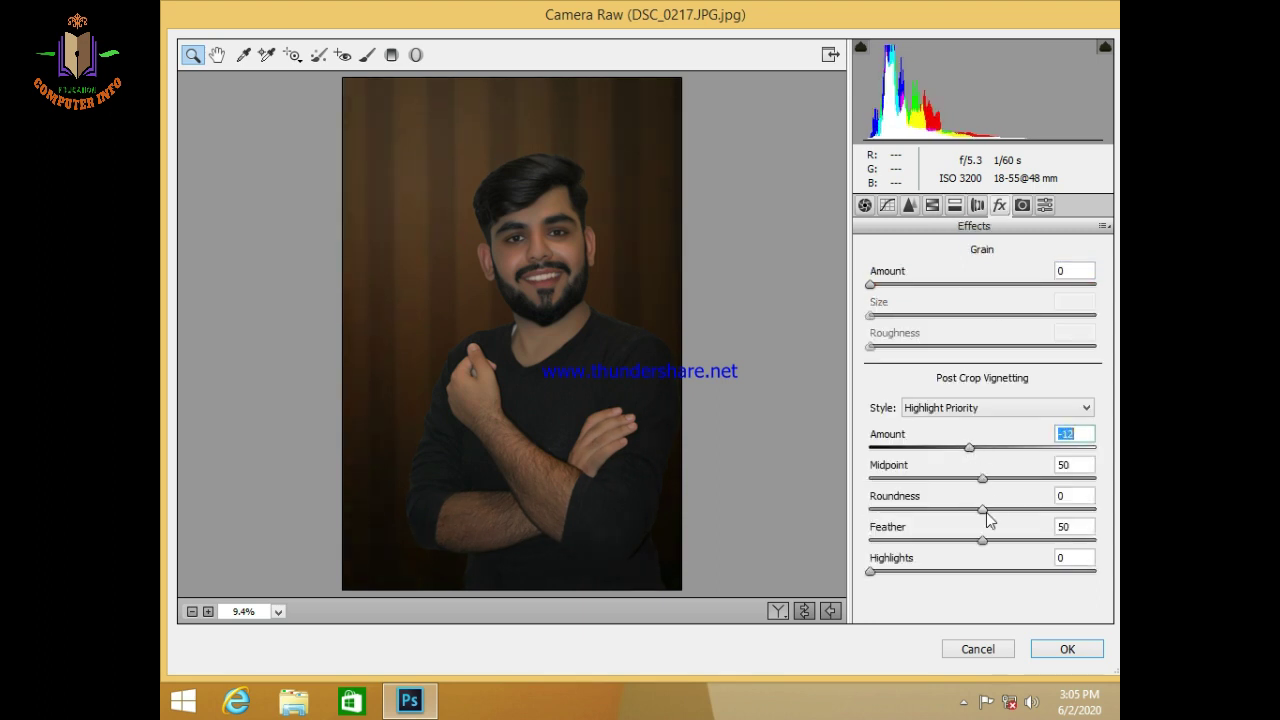
mouse_move(983, 510)
left_mouse_down()
mouse_move(1019, 510)
mouse_move(1034, 540)
left_mouse_up()
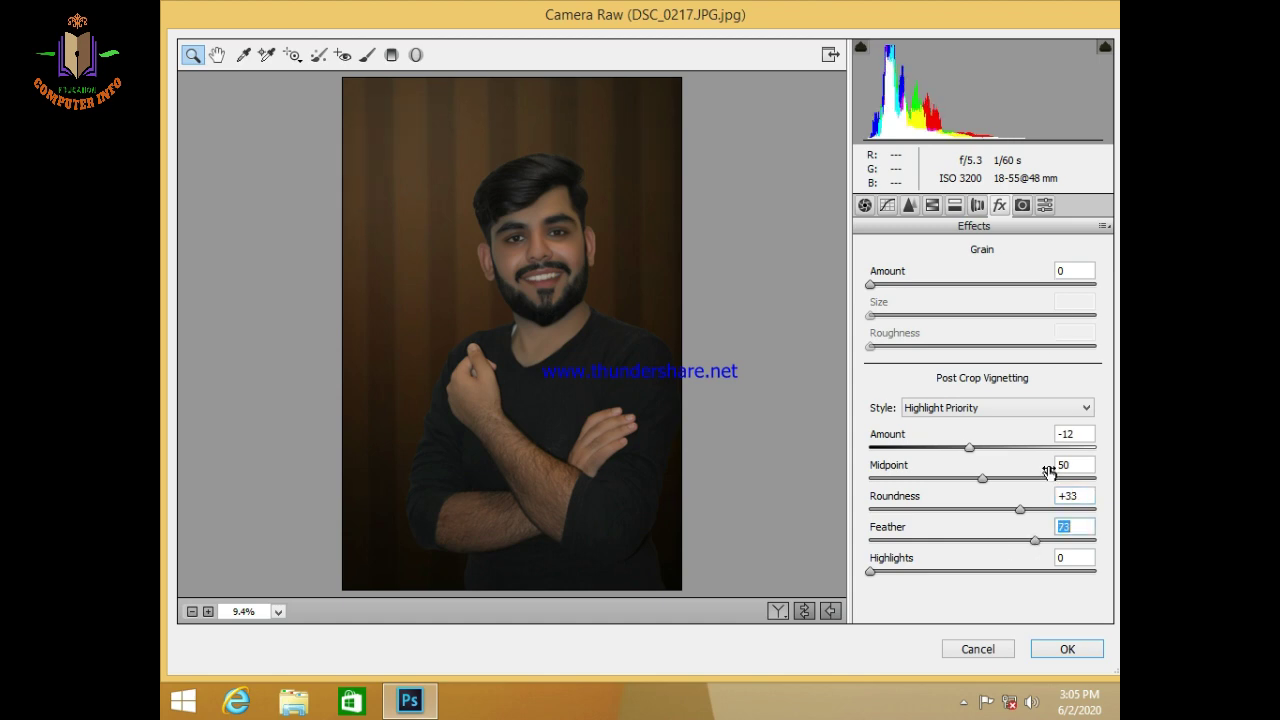
left_click(1065, 648)
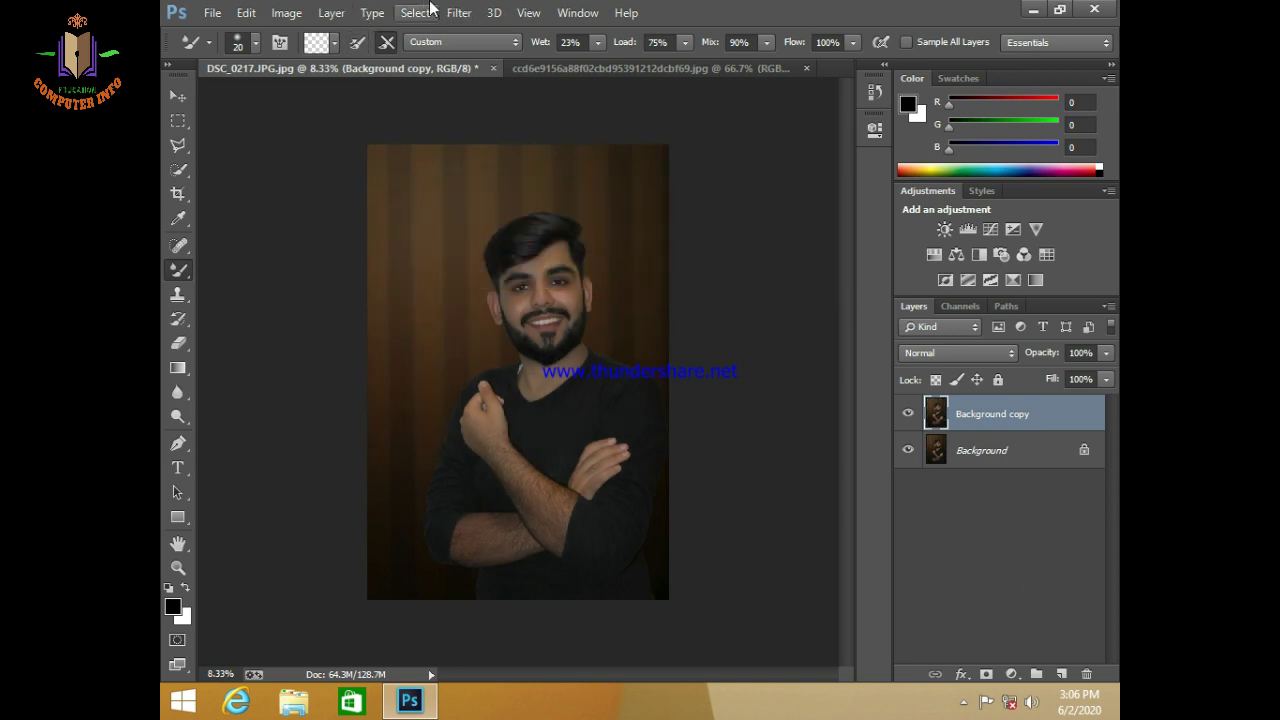
Step: Open Liquify, dismiss the graphics notice, and frame the face and hair at 33.3%
left_click(459, 12)
left_click(485, 157)
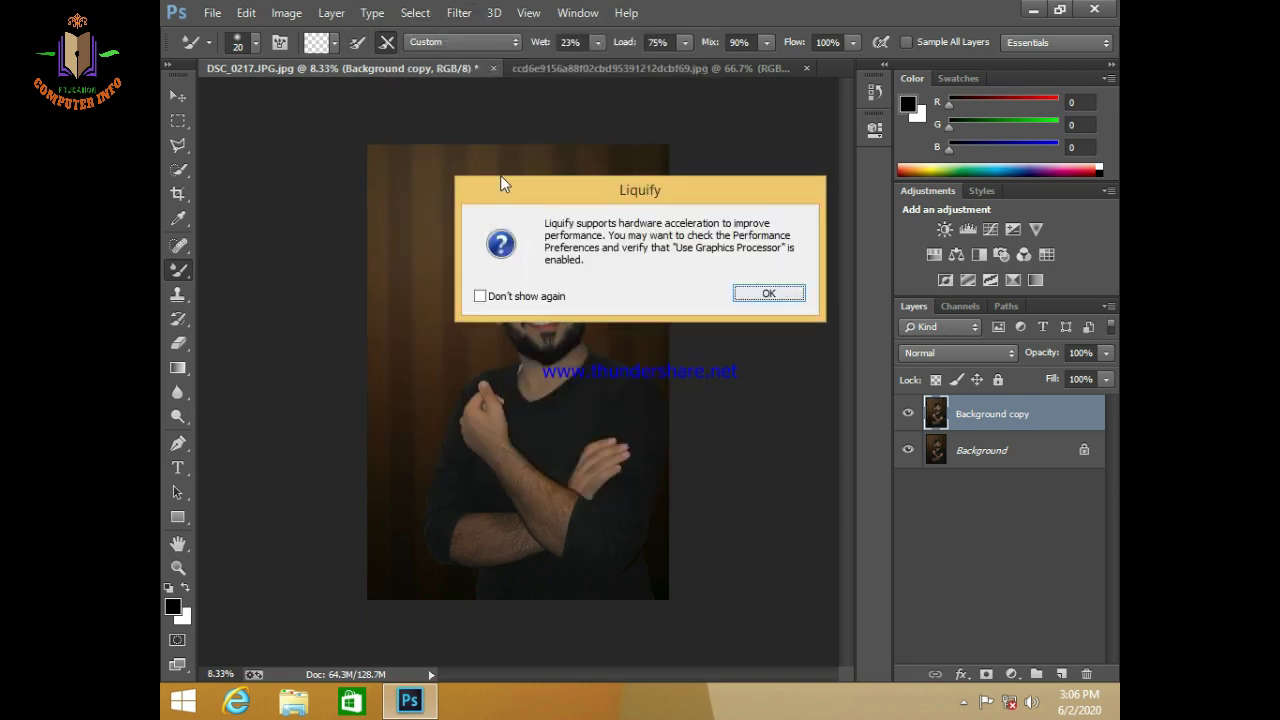
left_click(564, 303)
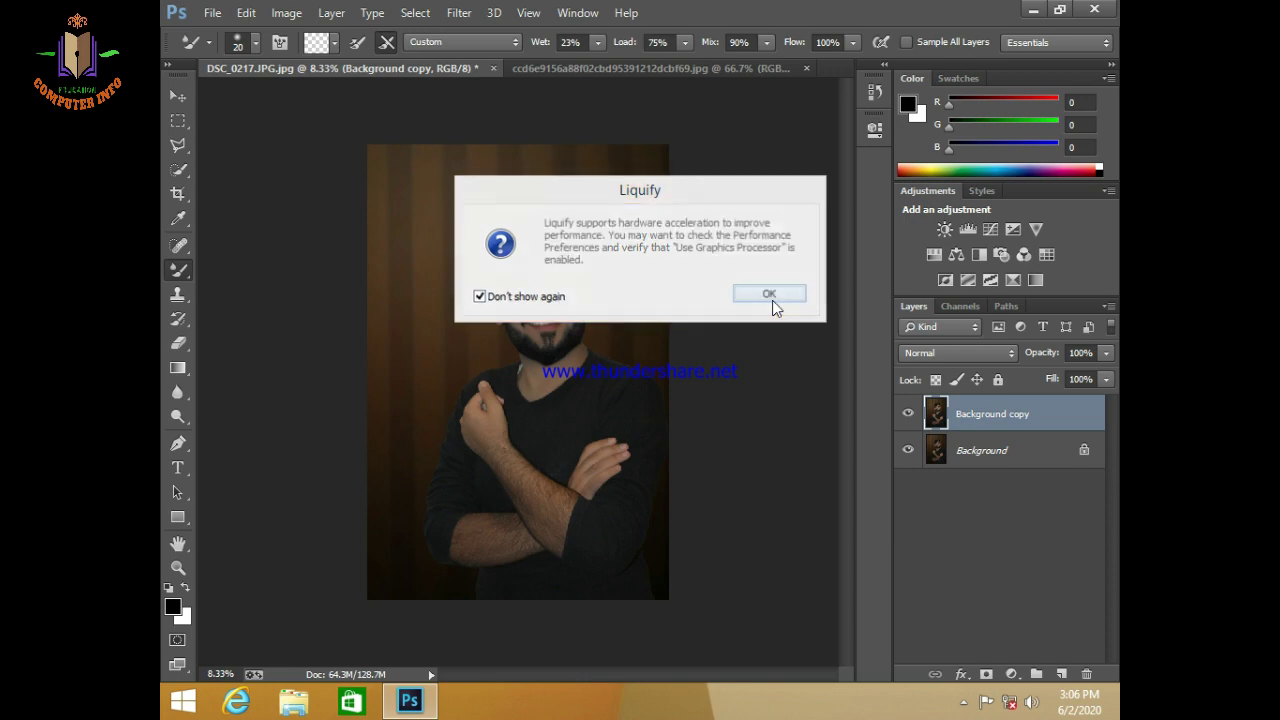
left_click(772, 300)
key("ctrl+plus")
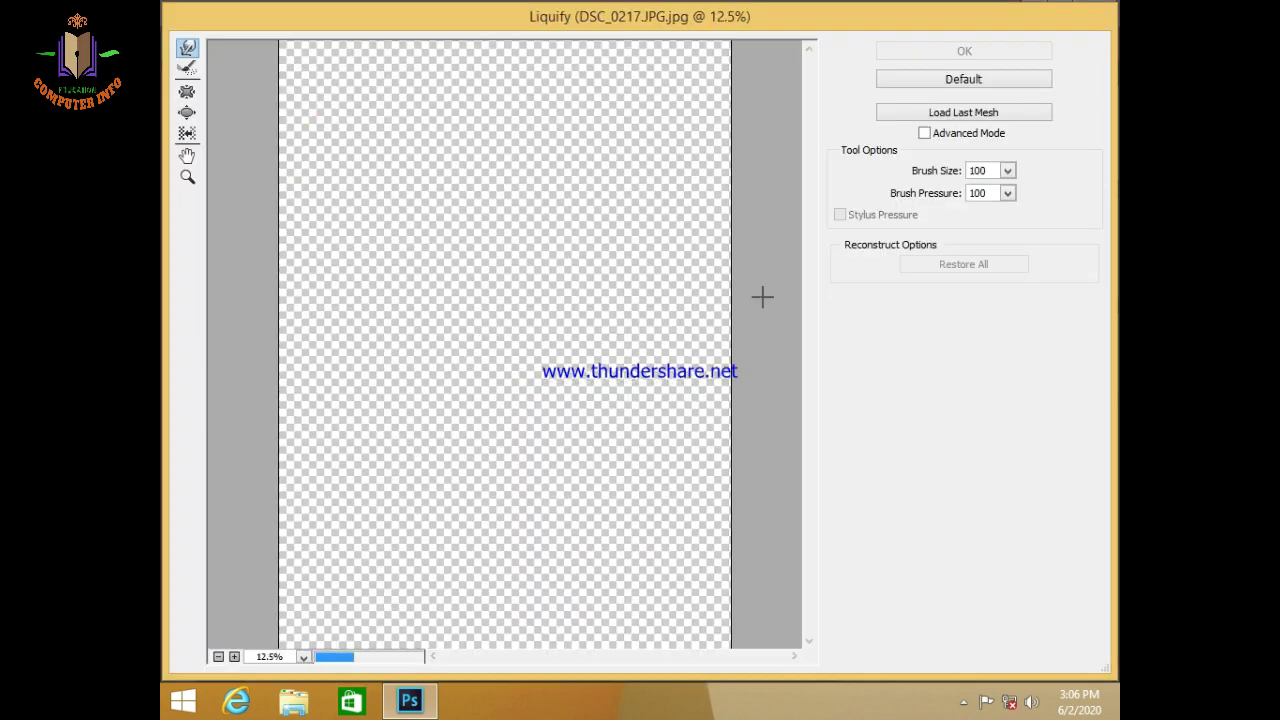
key("ctrl+plus")
key("ctrl+plus")
key("ctrl+plus")
left_click_drag(551, 200, 517, 366)
left_click_drag(523, 306, 502, 379)
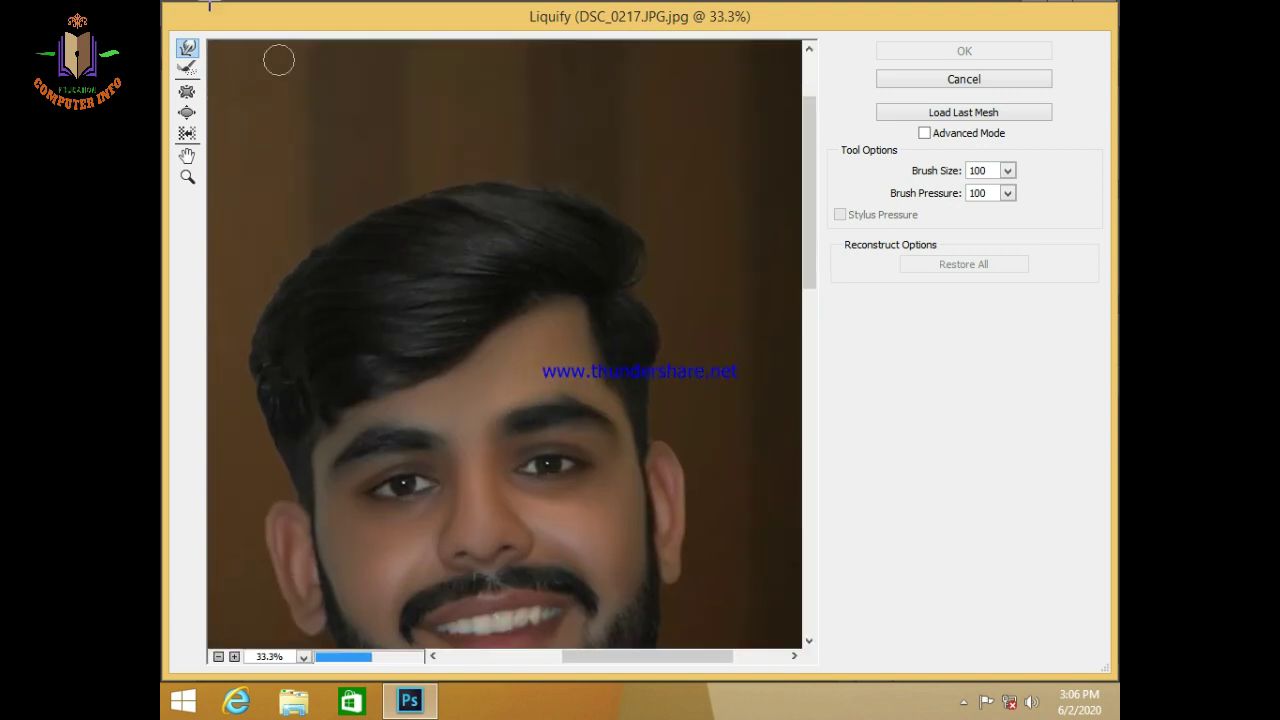
Step: Size the Forward Warp brush between 250 and 500 and nudge the top of the hair
key("bracketright")
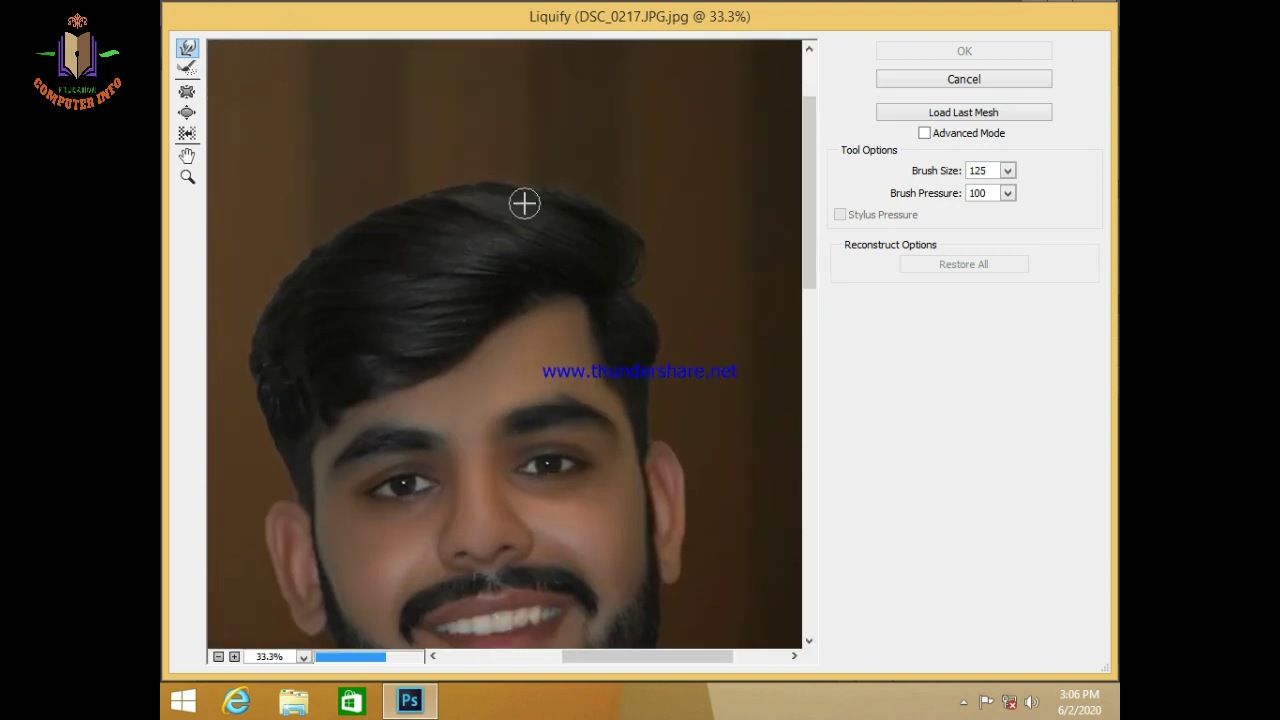
key("bracketright")
key("bracketright")
key("bracketright")
key("bracketright")
key("bracketright")
key("bracketright")
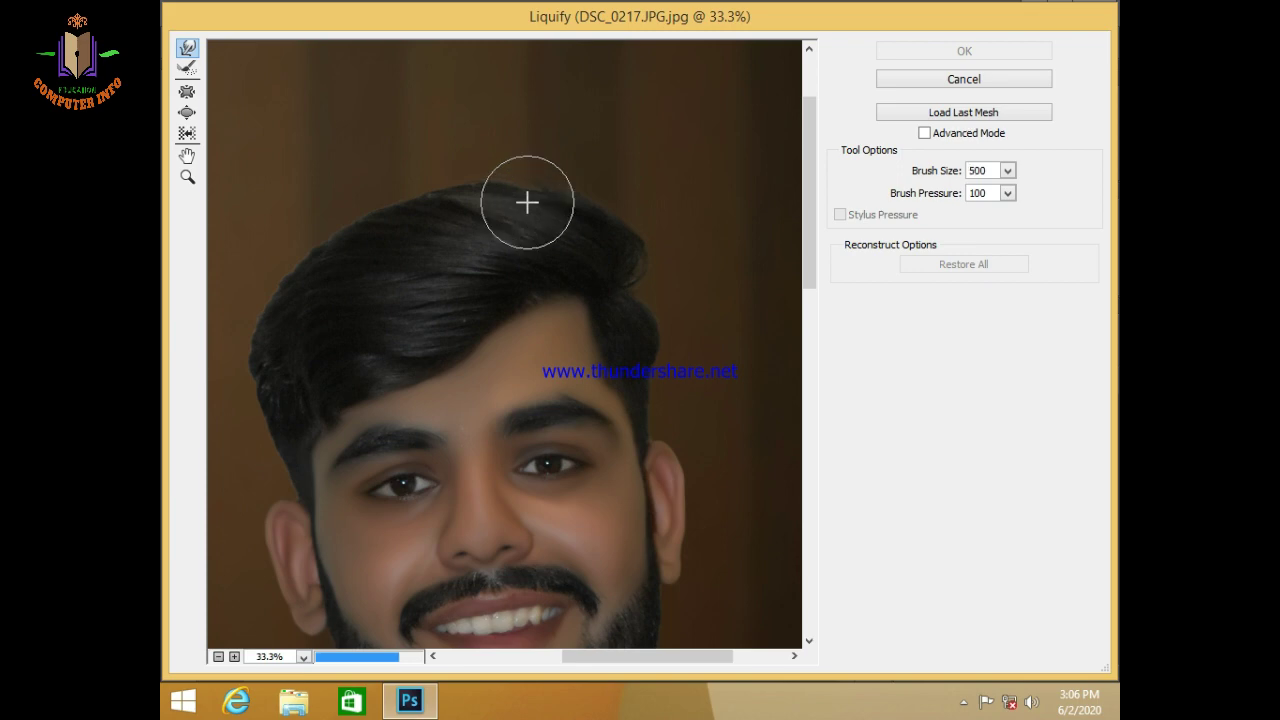
key("bracketright")
key("bracketright")
key("bracketright")
key("bracketleft")
key("bracketleft")
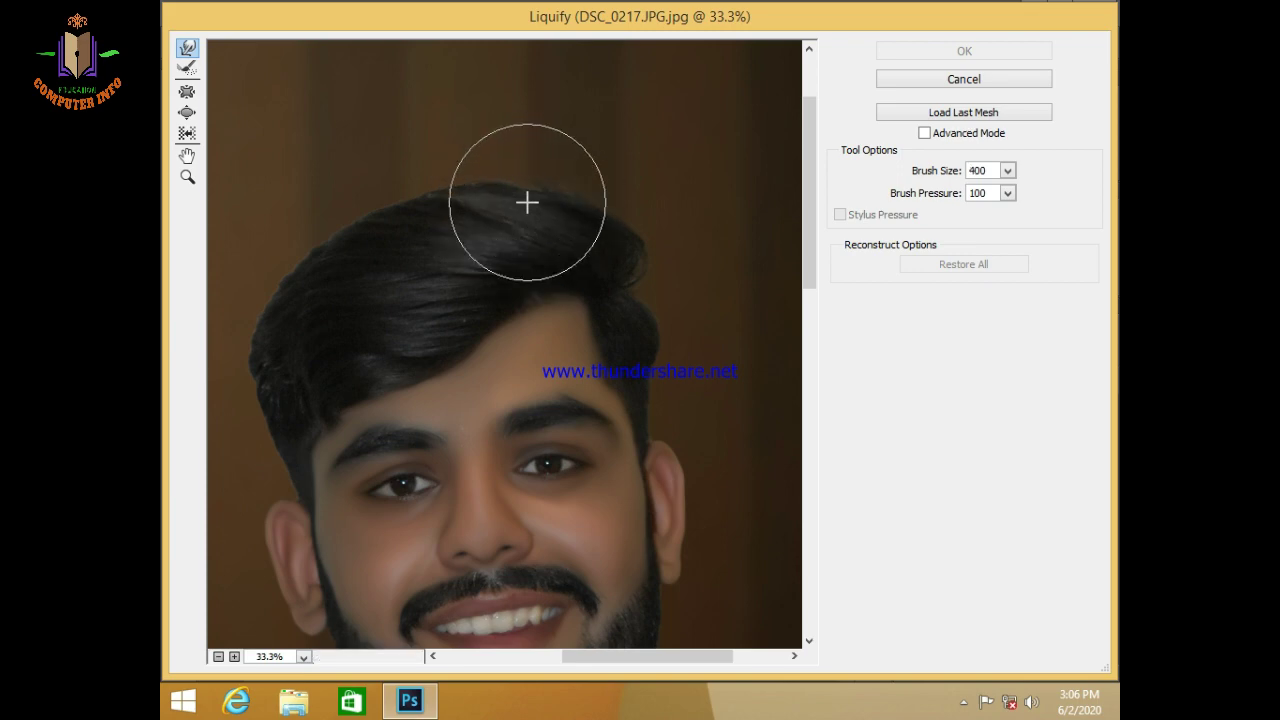
key("bracketleft")
left_click(623, 211)
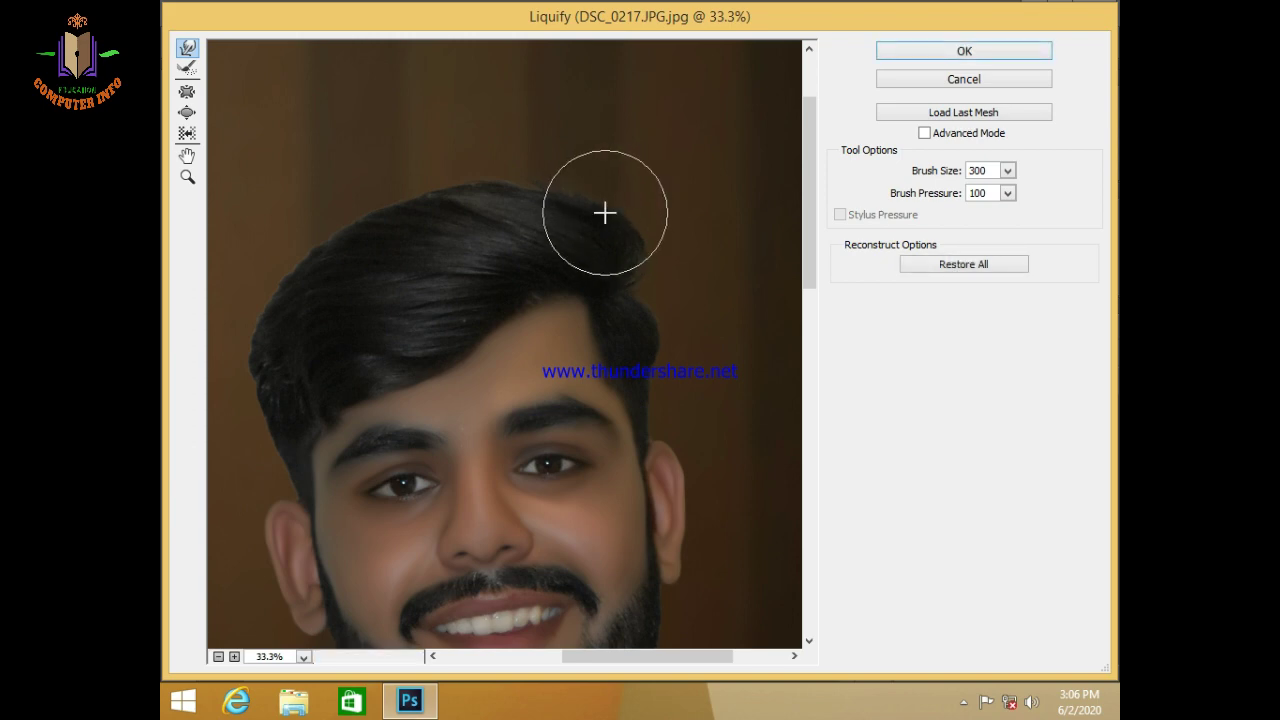
key("alt")
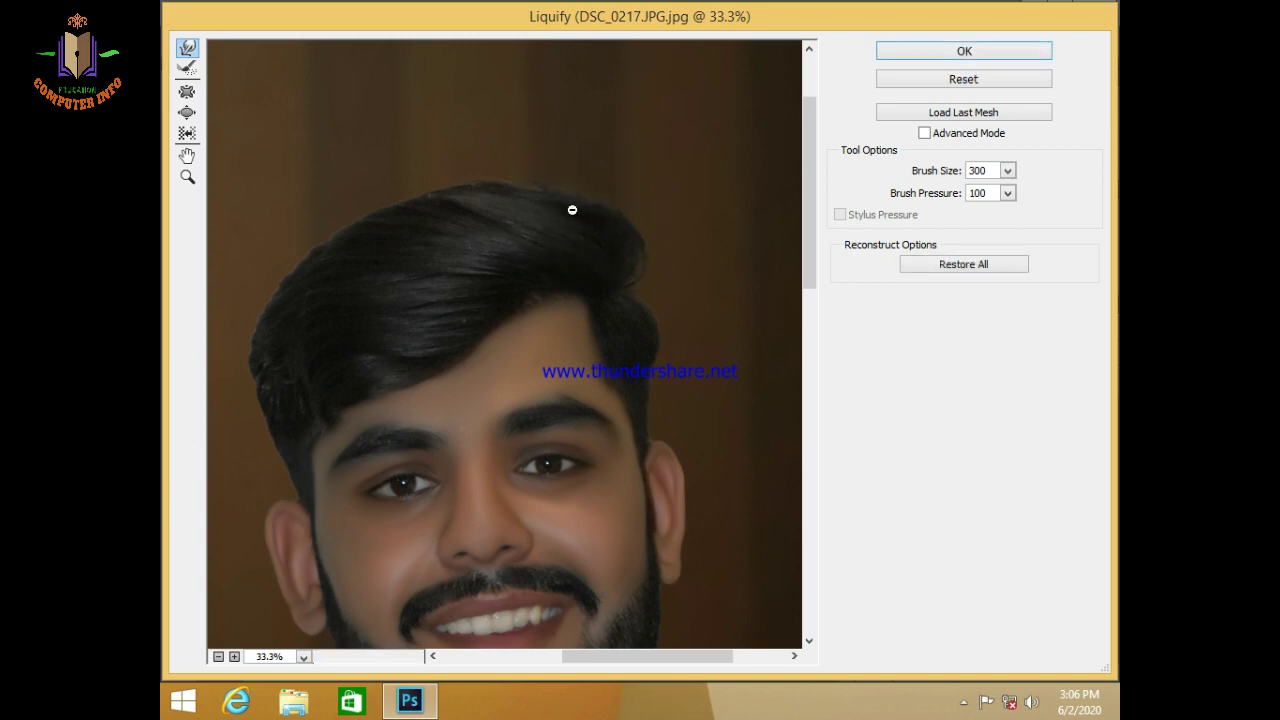
key("bracketleft")
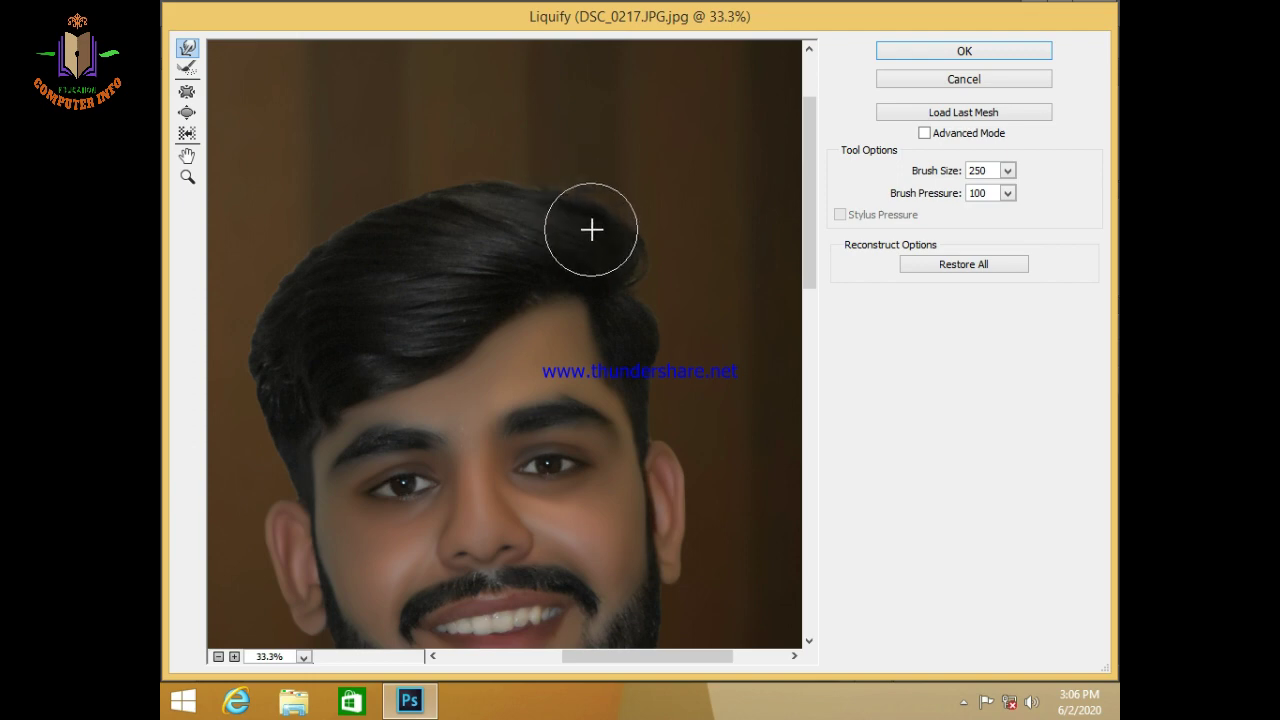
key("bracketright")
key("bracketright")
key("bracketright")
key("bracketright")
key("bracketright")
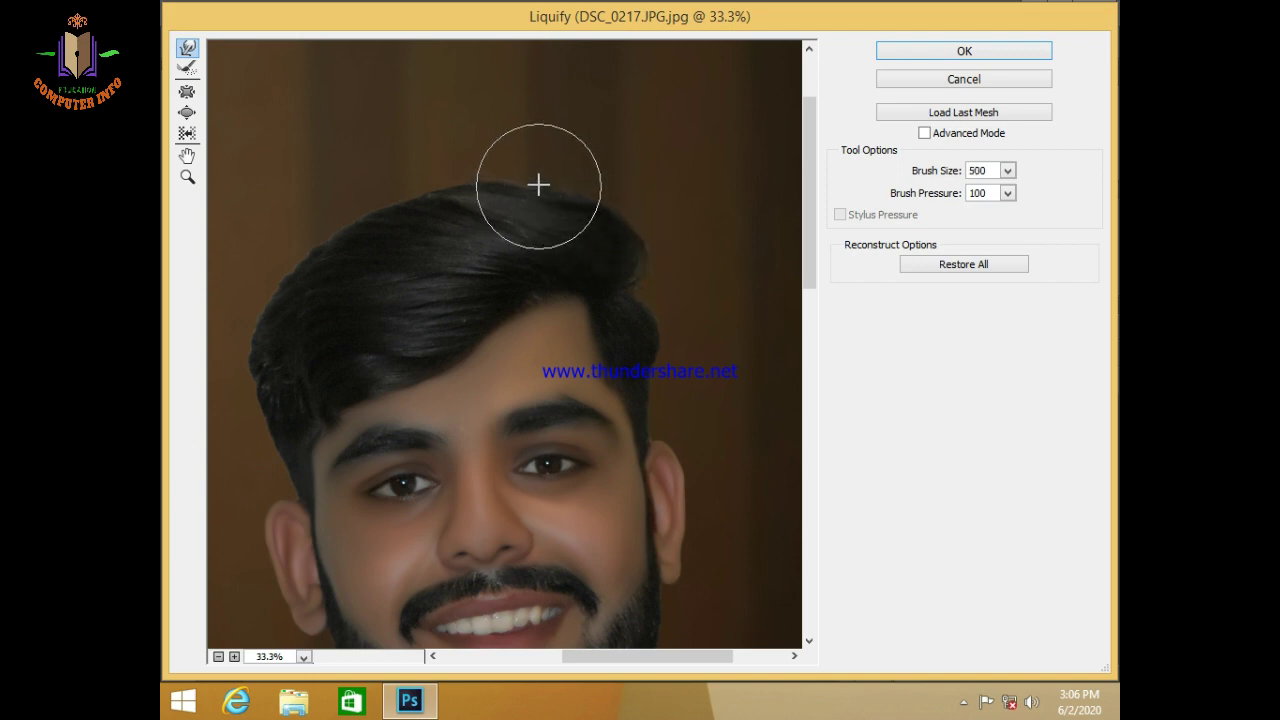
key("bracketleft")
key("bracketleft")
key("bracketleft")
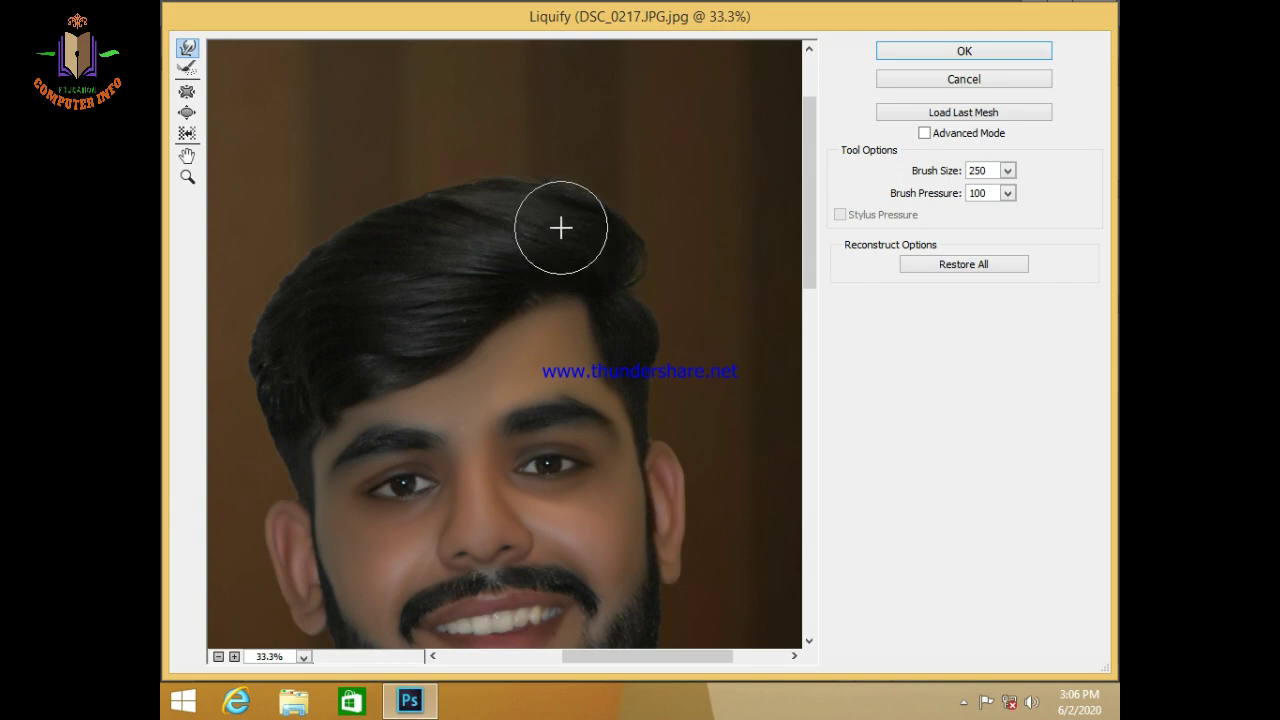
key("bracketright")
key("bracketright")
key("bracketright")
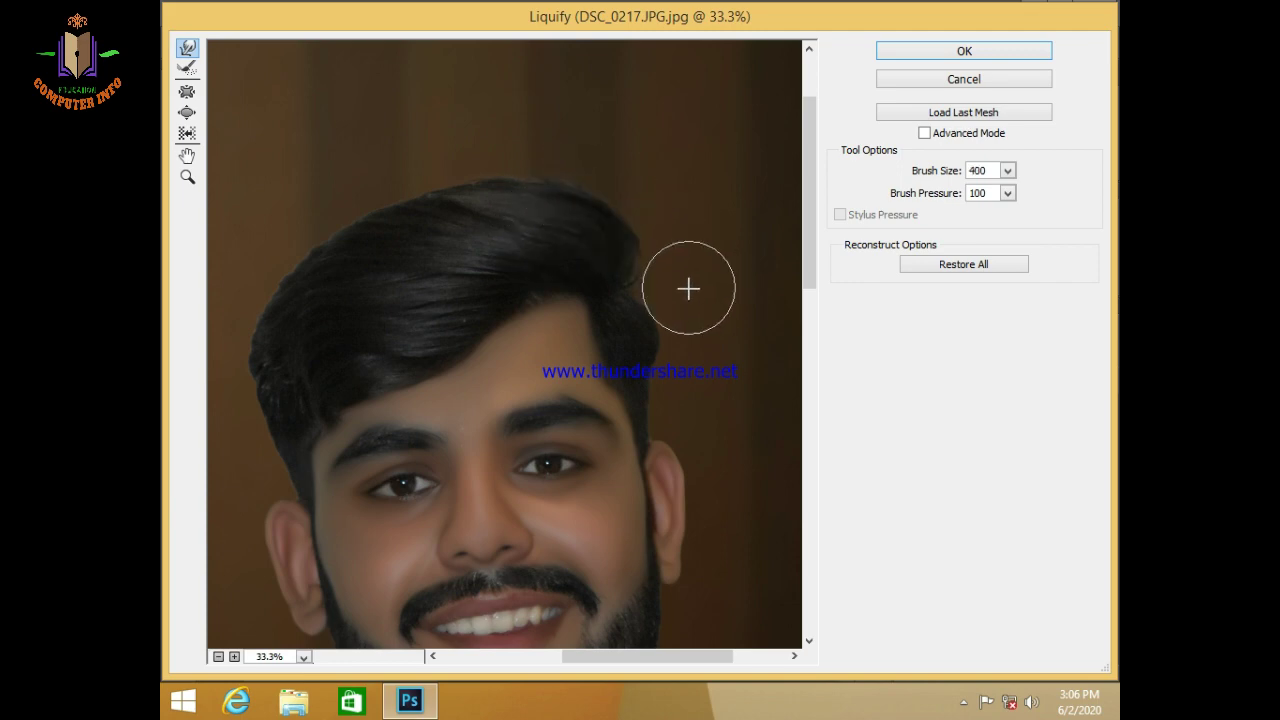
key("bracketright")
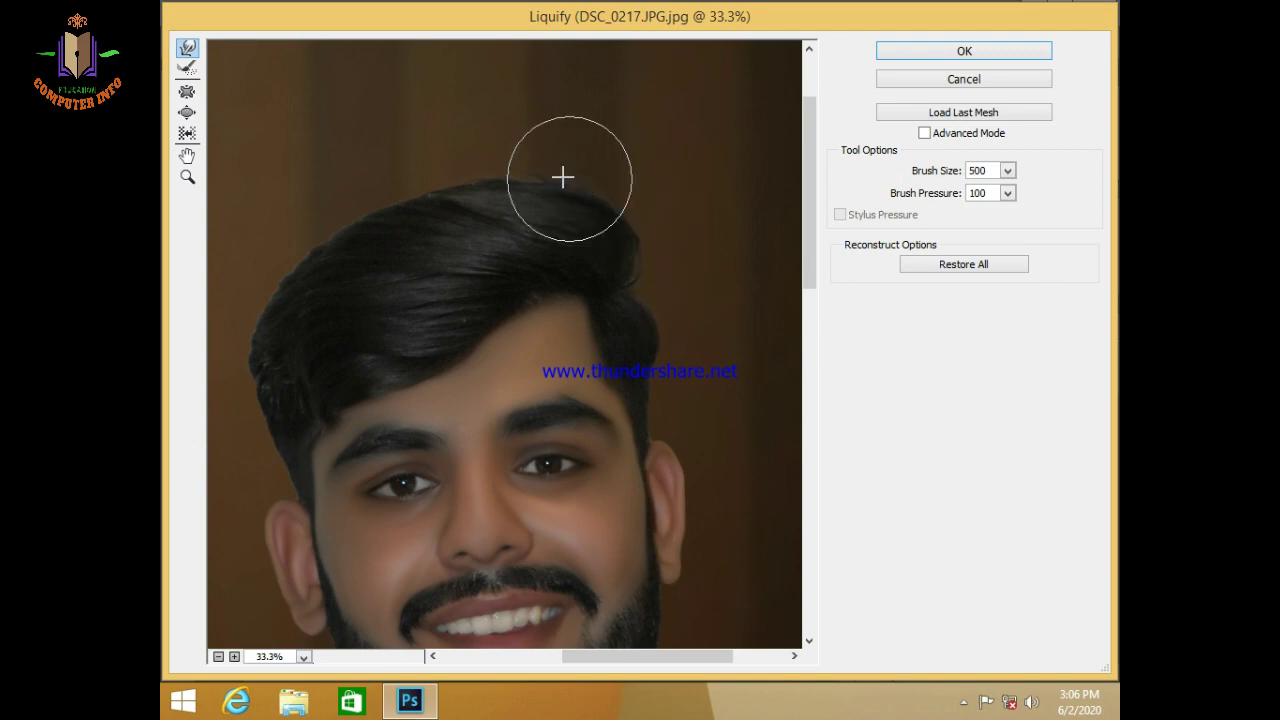
Step: Warp the top of the hair up and left with a 200–500 brush, then apply Liquify
left_click_drag(563, 178, 497, 186)
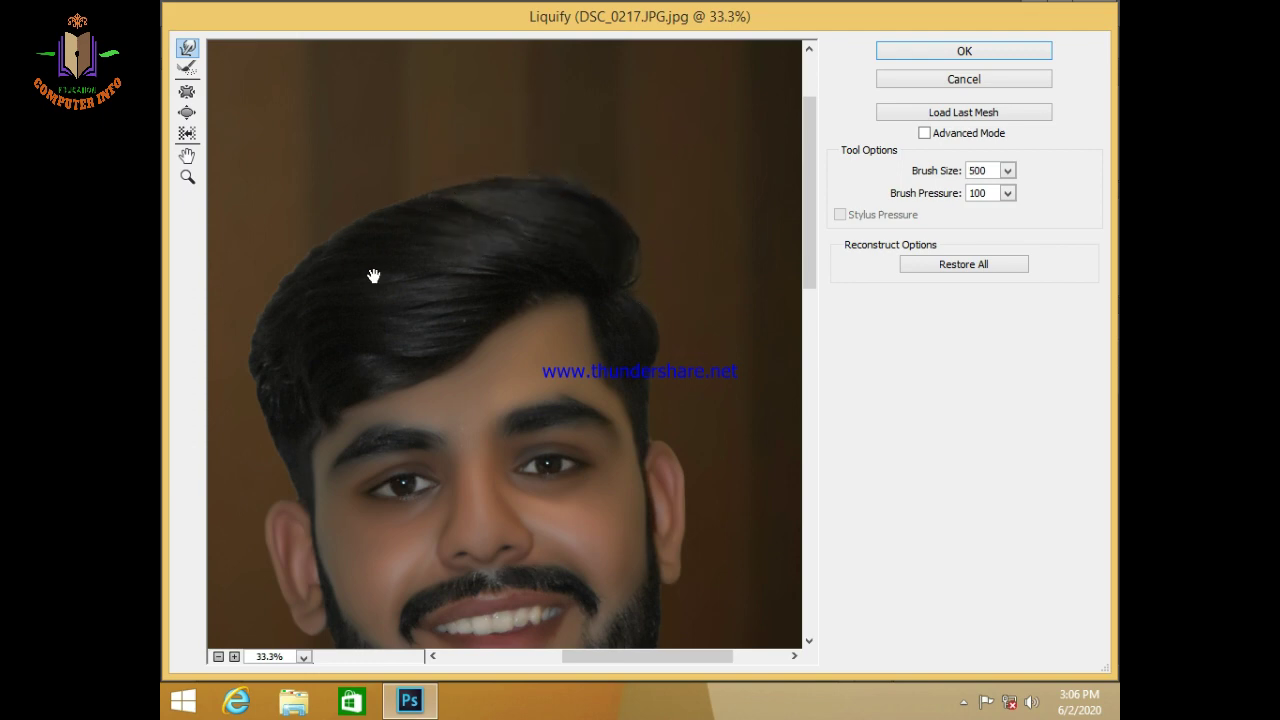
left_click_drag(373, 276, 468, 236)
mouse_move(343, 323)
left_mouse_down()
mouse_move(431, 233)
mouse_move(384, 267)
left_mouse_up()
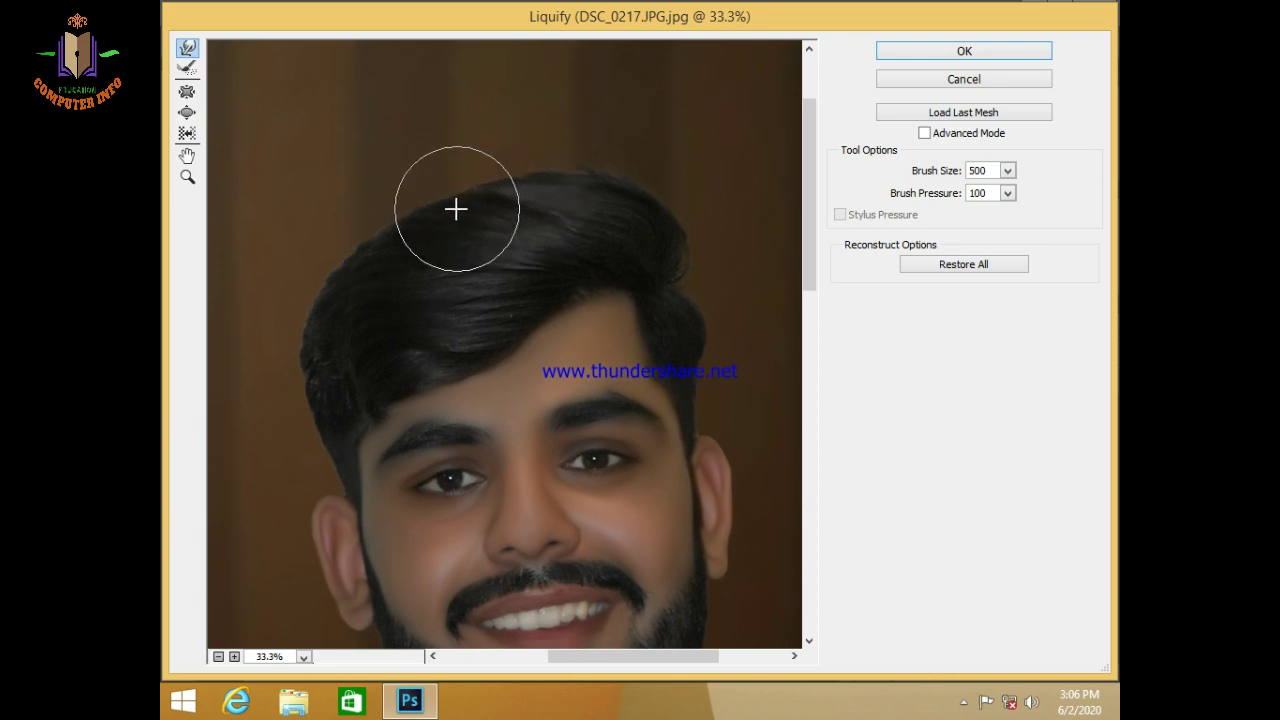
left_click_drag(671, 249, 480, 174)
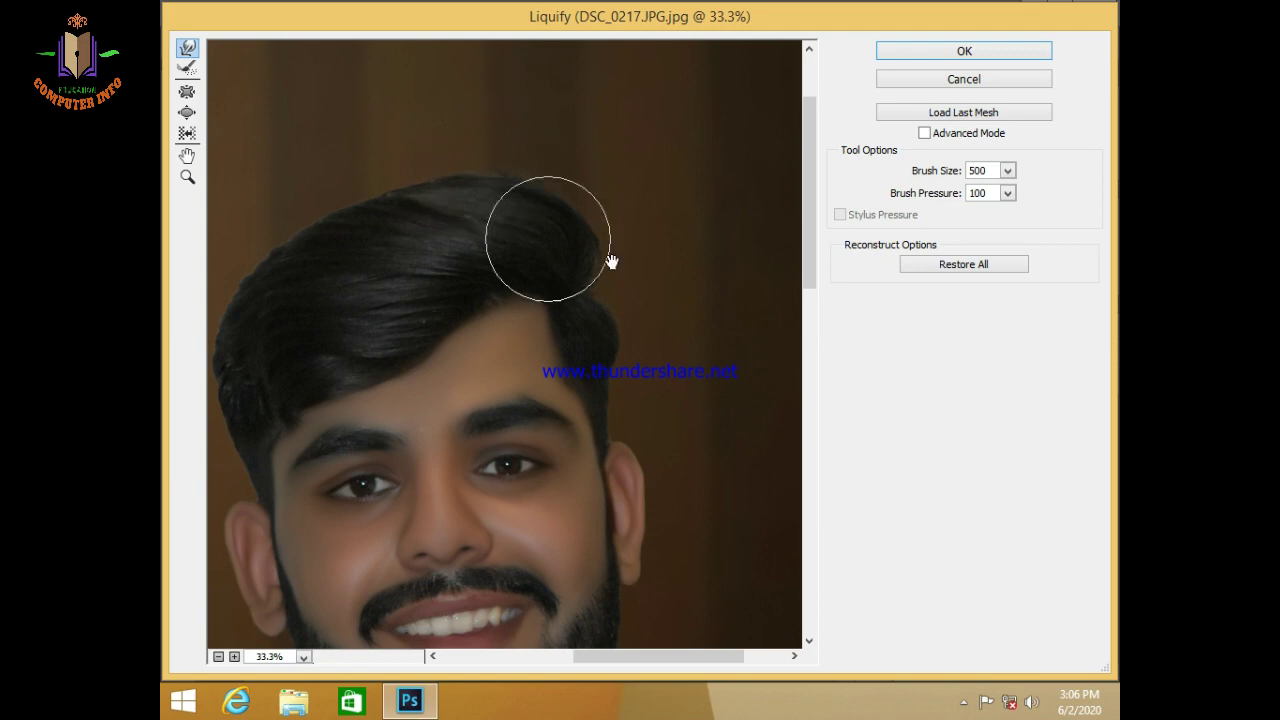
left_click_drag(612, 261, 562, 261)
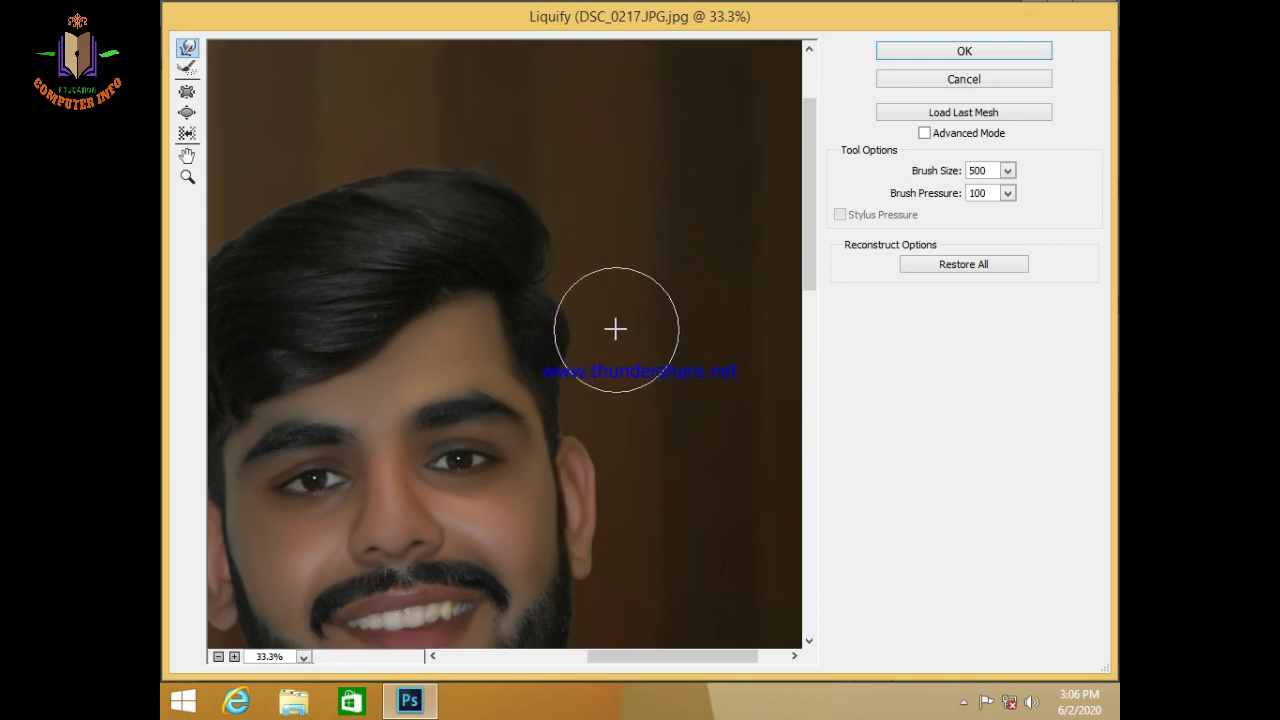
key("bracketleft")
left_click_drag(608, 320, 651, 297)
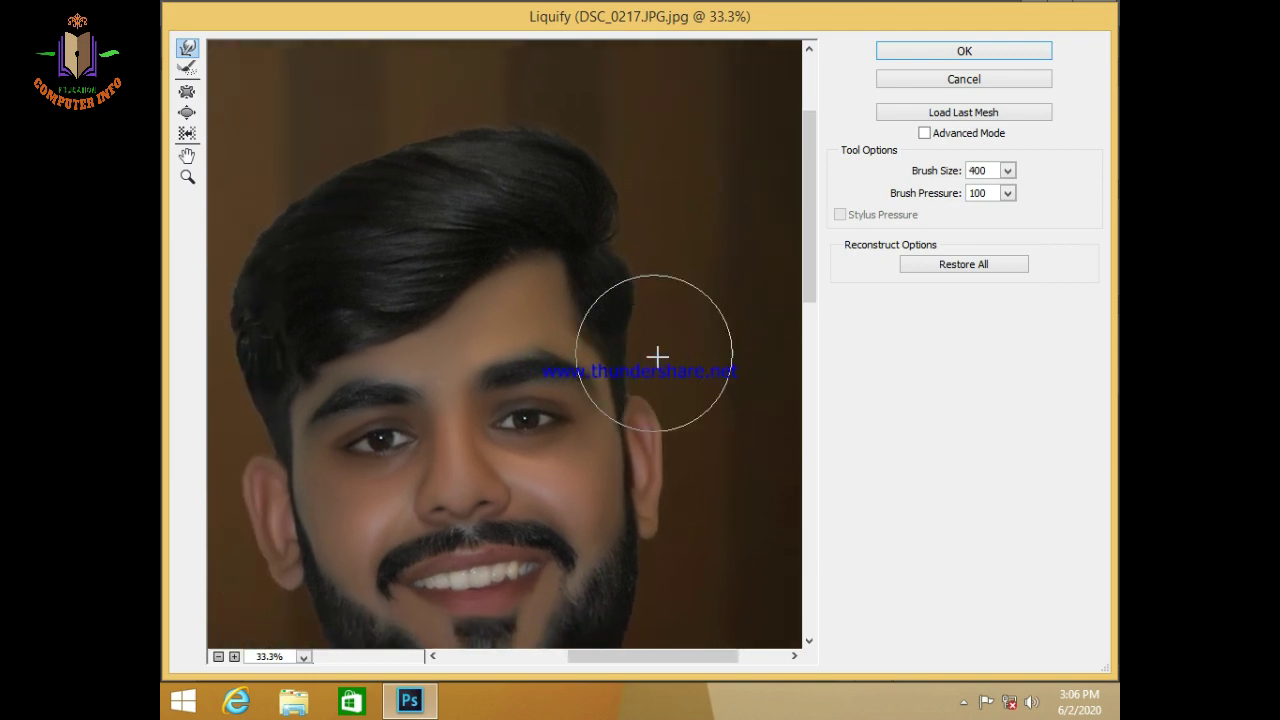
key("bracketleft")
key("bracketleft")
left_click_drag(558, 327, 588, 366)
key("bracketright")
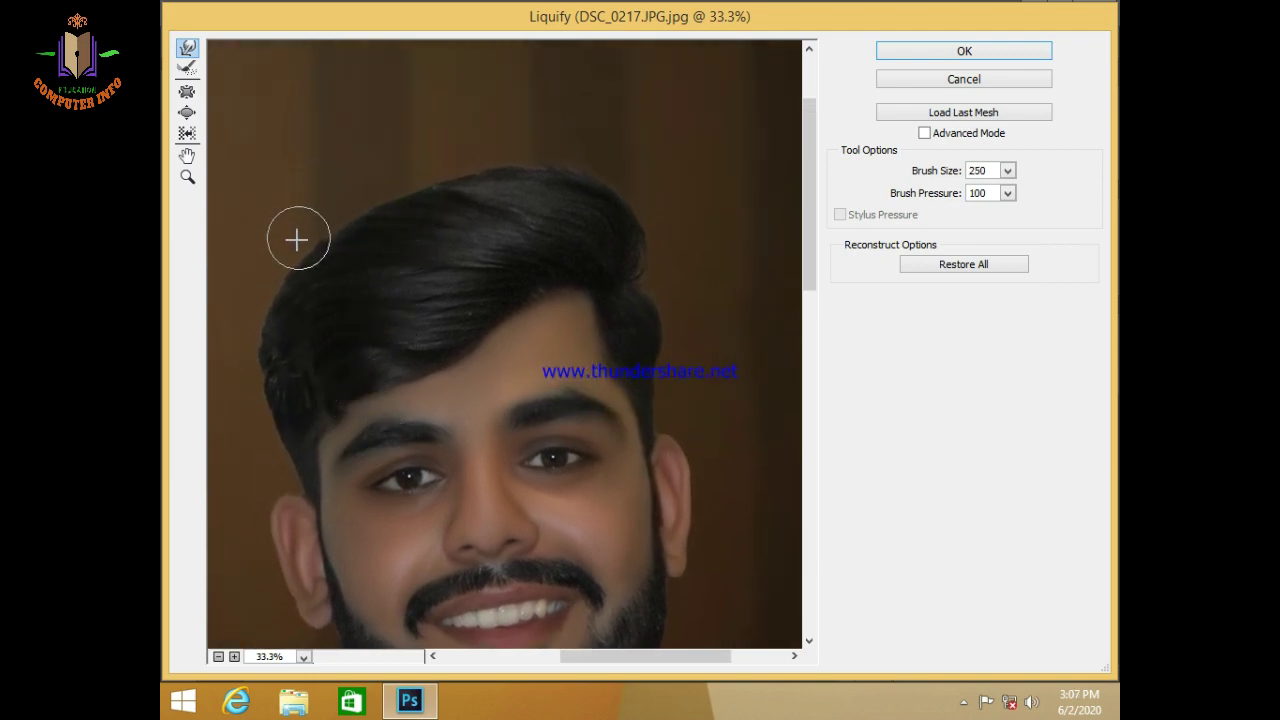
key("bracketright")
key("bracketright")
key("bracketright")
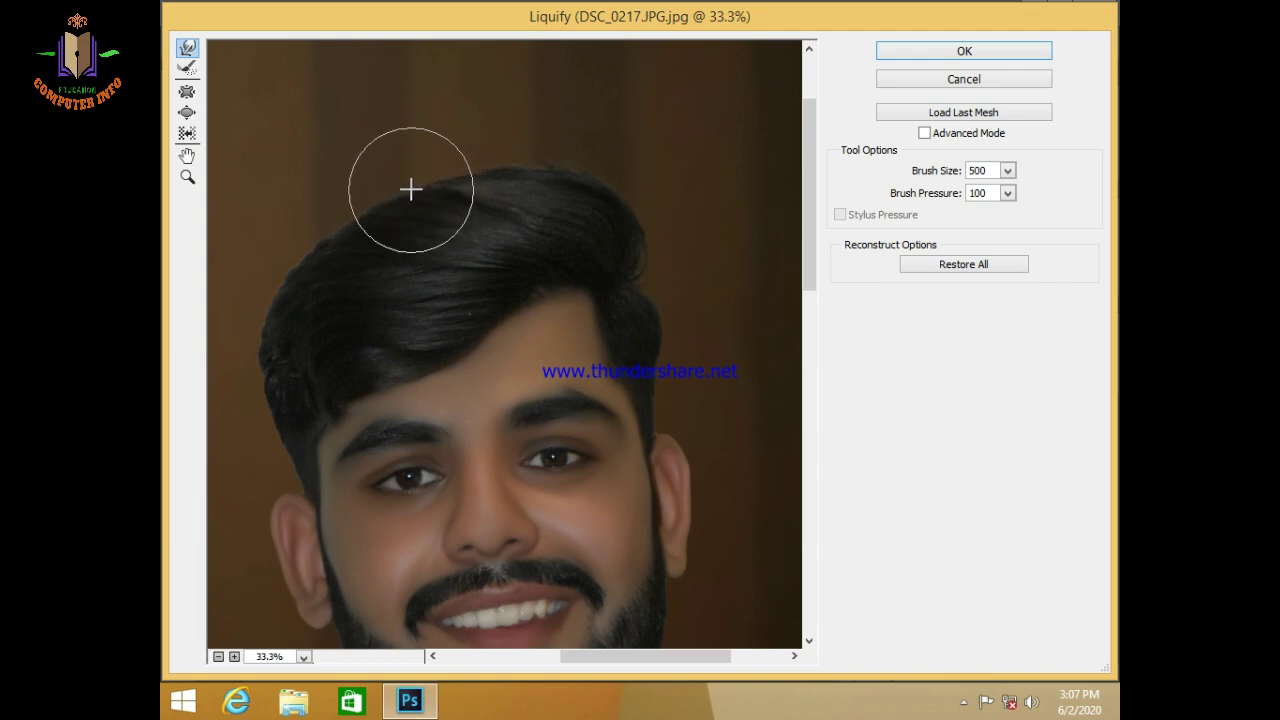
left_click(948, 50)
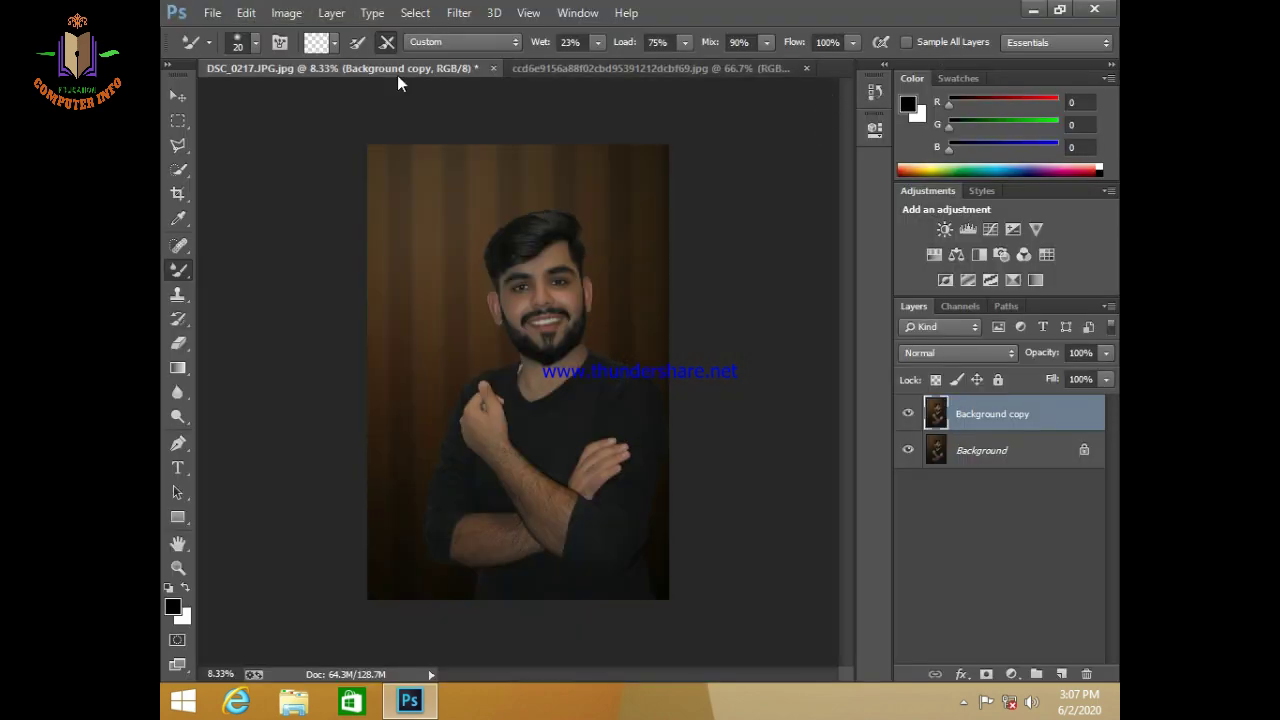
Step: Duplicate the layer as Background copy 2, then reduce yellow and raise cyan in Selective Color Reds
left_click_drag(1040, 418, 1062, 674)
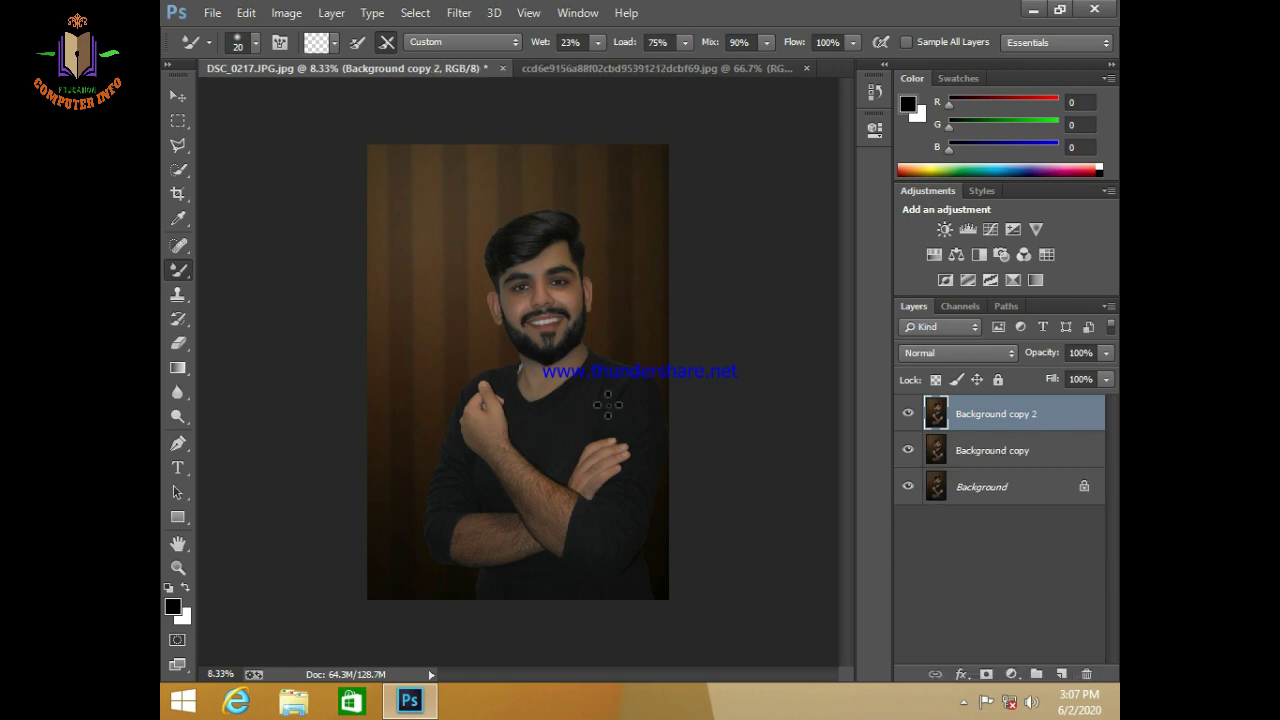
left_click(245, 13)
left_click(290, 13)
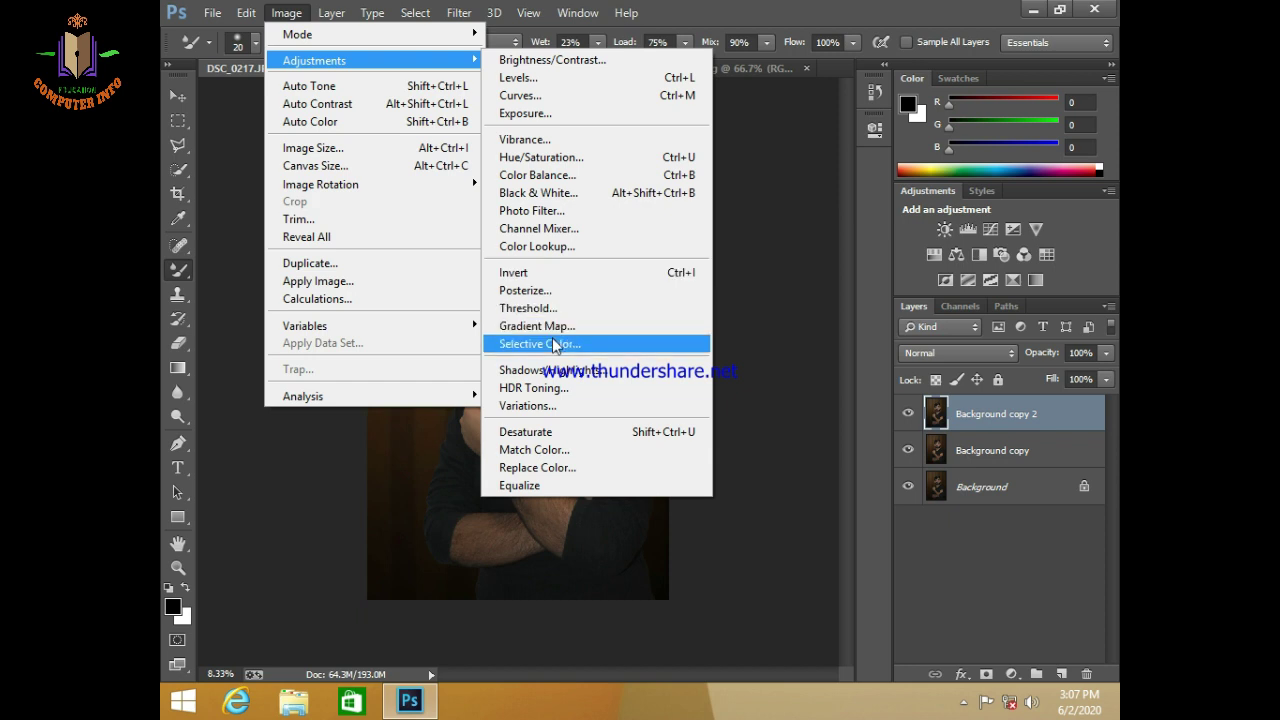
left_click(560, 338)
left_click_drag(681, 128, 995, 77)
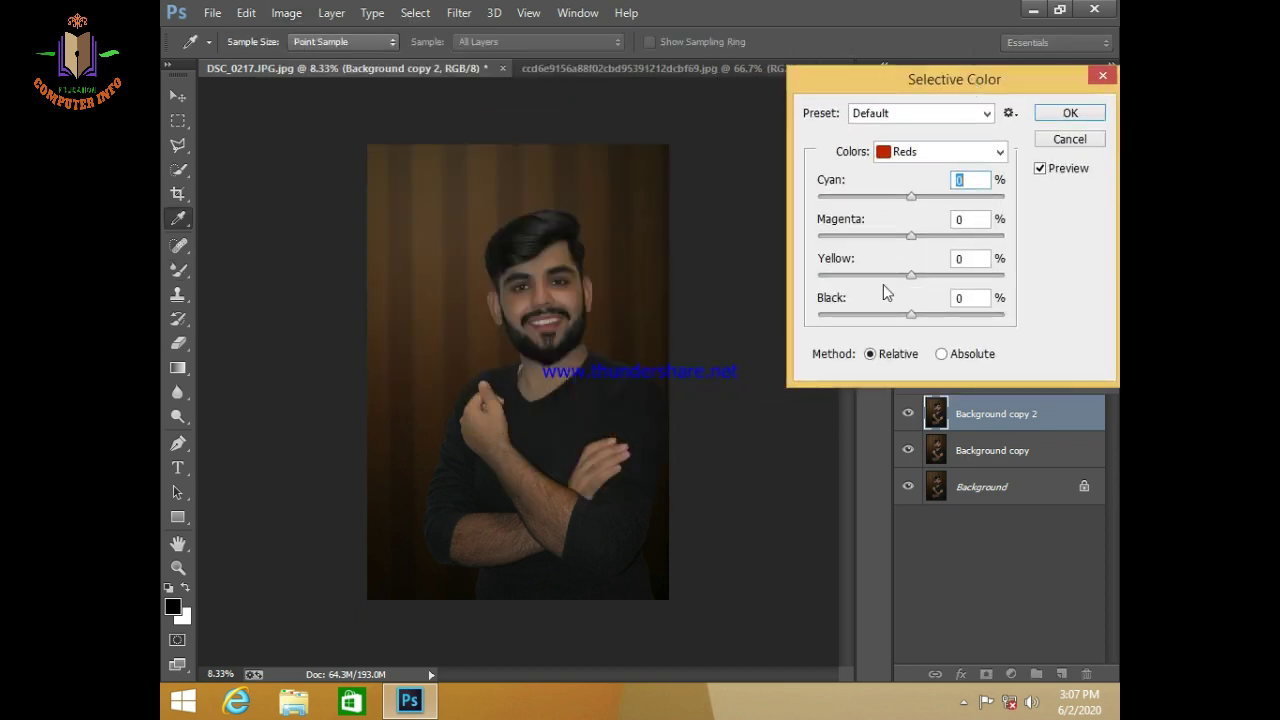
mouse_move(907, 276)
left_mouse_down()
mouse_move(882, 281)
mouse_move(906, 285)
left_mouse_up()
mouse_move(910, 198)
left_mouse_down()
mouse_move(932, 206)
mouse_move(893, 219)
mouse_move(1022, 217)
mouse_move(894, 214)
mouse_move(940, 238)
mouse_move(900, 238)
mouse_move(905, 248)
left_mouse_up()
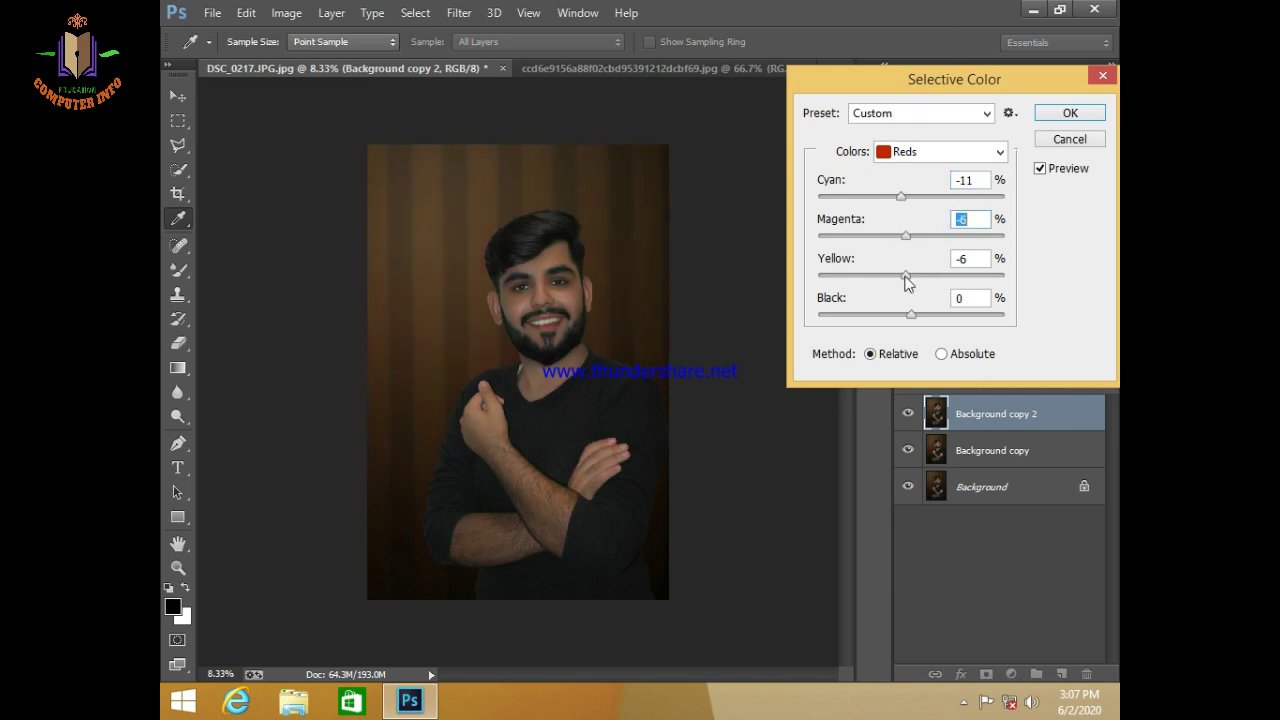
left_click_drag(903, 198, 909, 235)
Step: Adjust the Yellows: less magenta and cyan, slightly more yellow
left_click(898, 155)
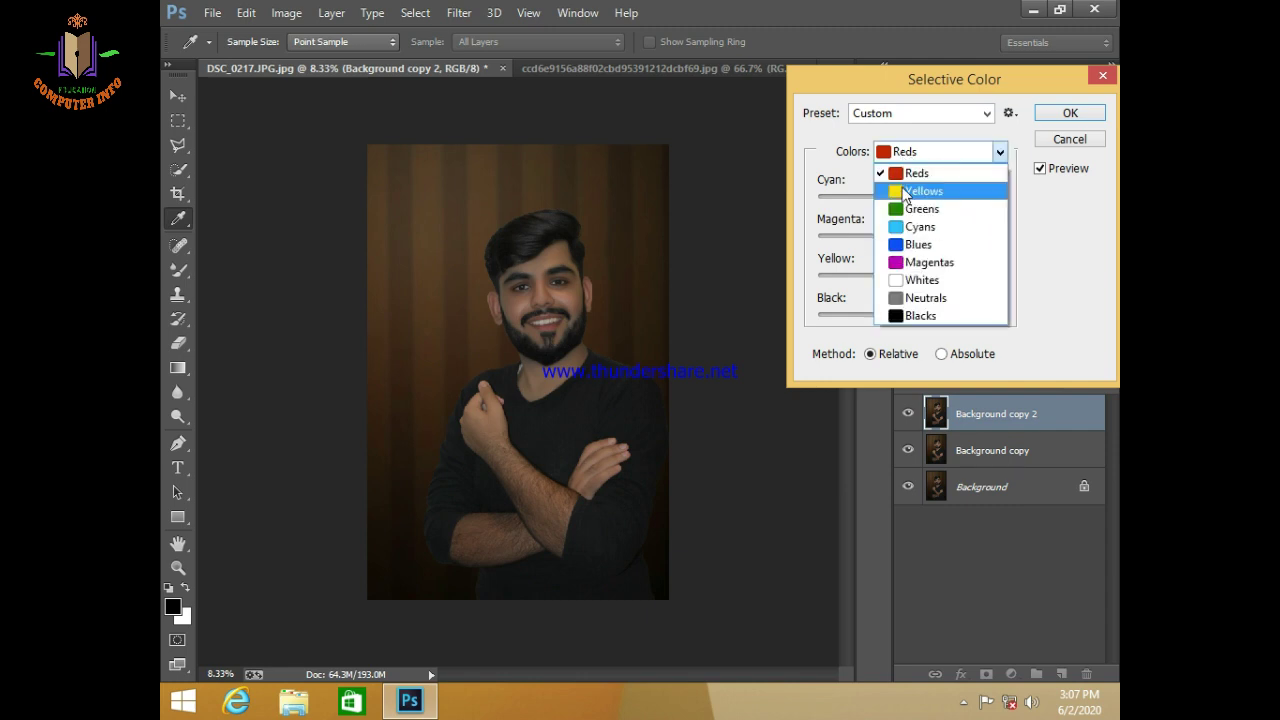
left_click(890, 191)
left_click_drag(908, 236, 906, 240)
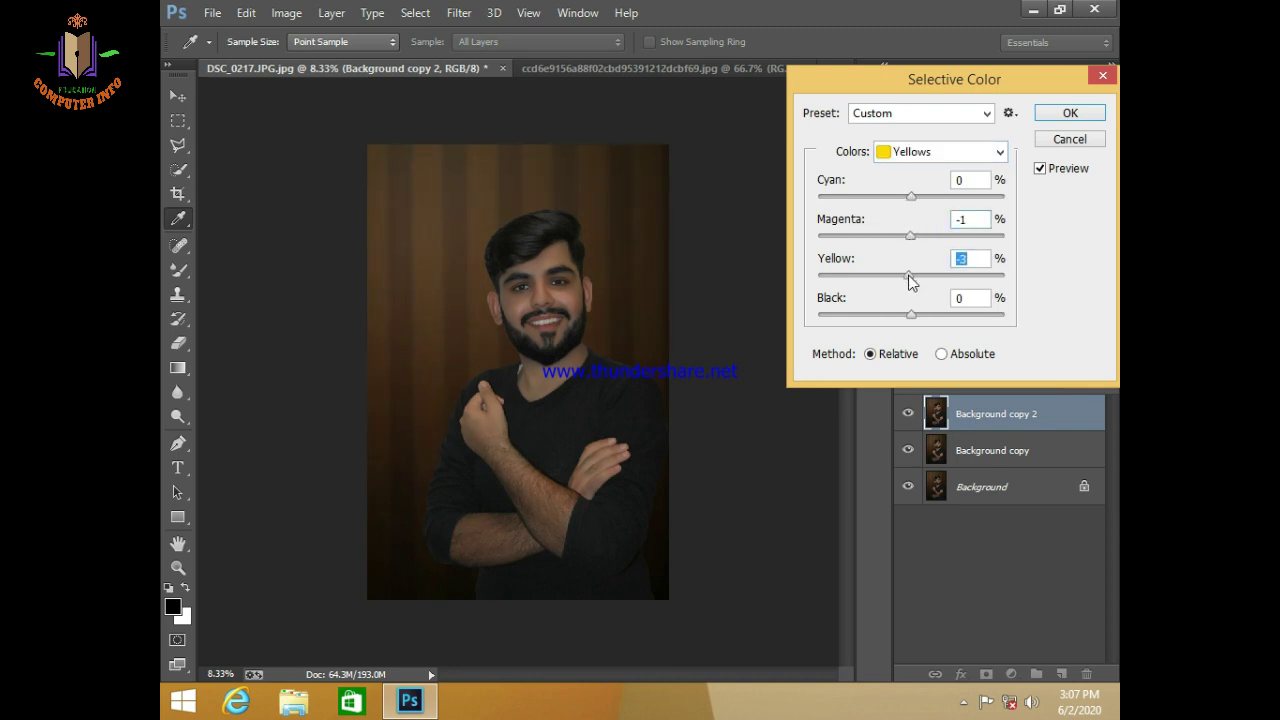
mouse_move(909, 278)
left_mouse_down()
mouse_move(868, 276)
mouse_move(954, 278)
mouse_move(907, 276)
left_mouse_up()
left_click_drag(917, 197, 897, 197)
left_click(911, 197)
left_click(912, 236)
left_click(910, 275)
left_click_drag(911, 274, 914, 274)
Step: Tweak the Whites' magenta and yellow, set Neutrals to Cyan -1, Magenta +1, and apply
left_click(927, 160)
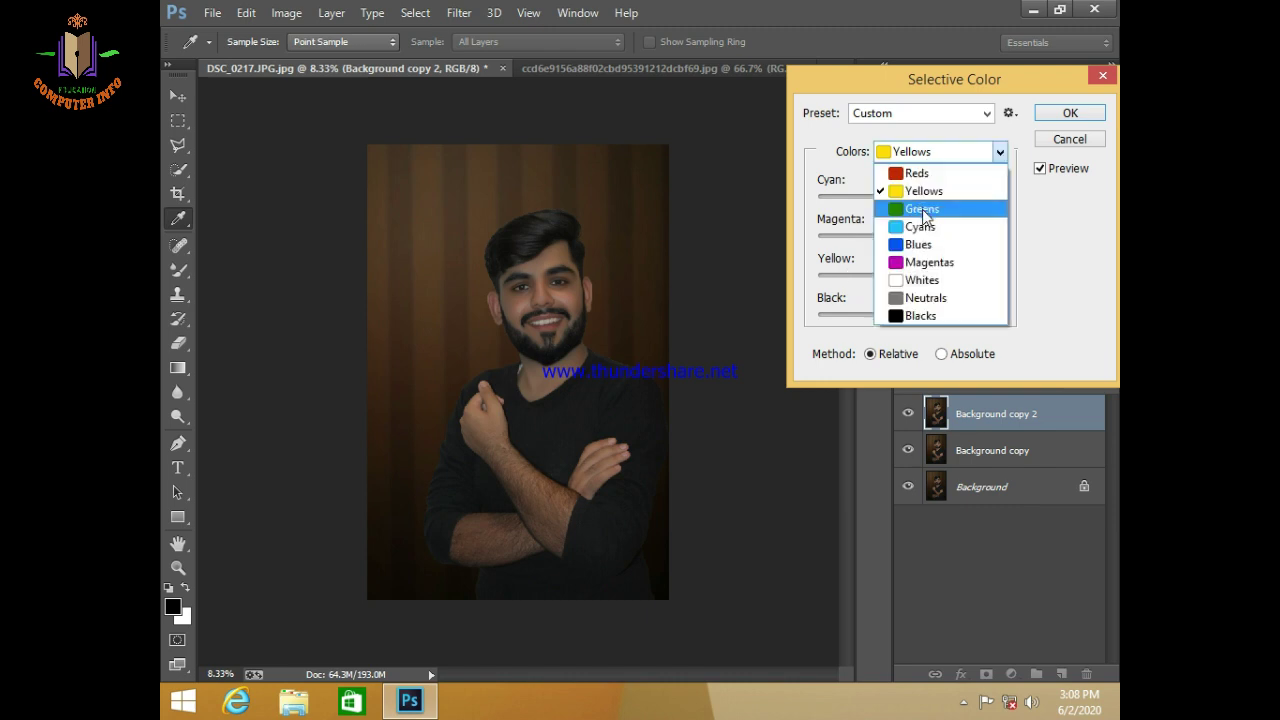
left_click(930, 277)
mouse_move(912, 243)
left_mouse_down()
mouse_move(941, 243)
mouse_move(897, 255)
left_mouse_up()
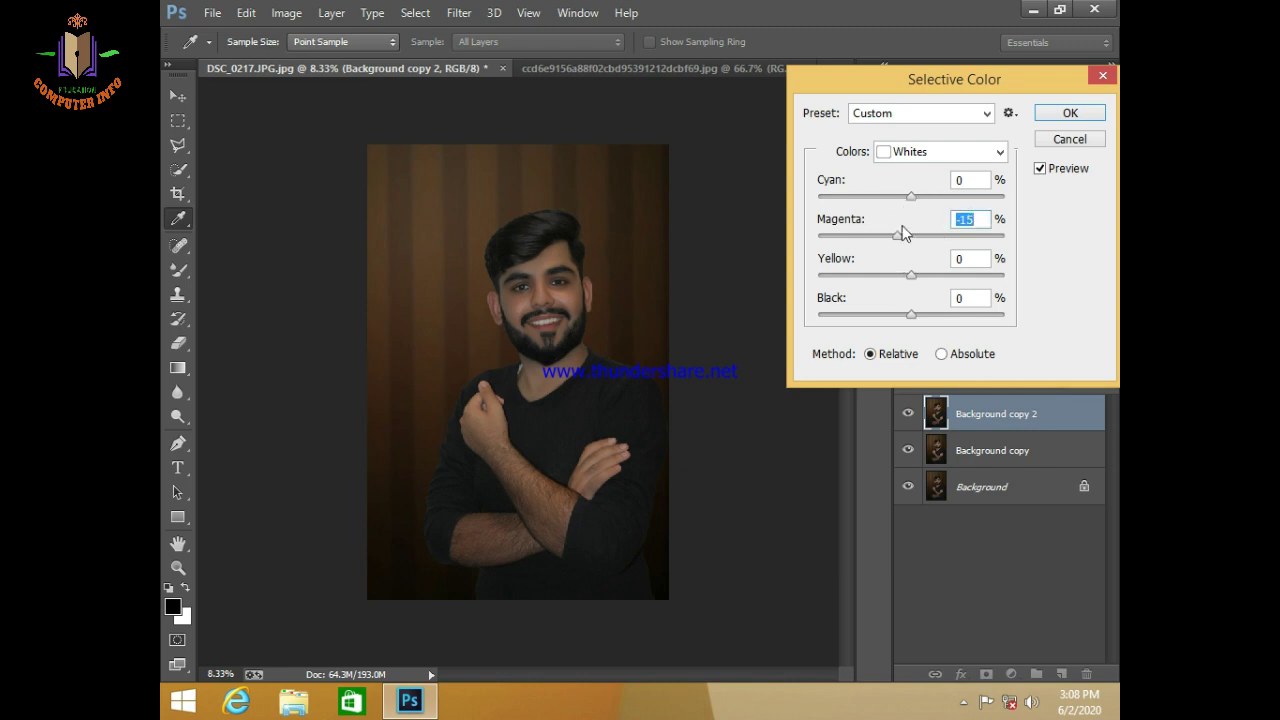
left_click(910, 276)
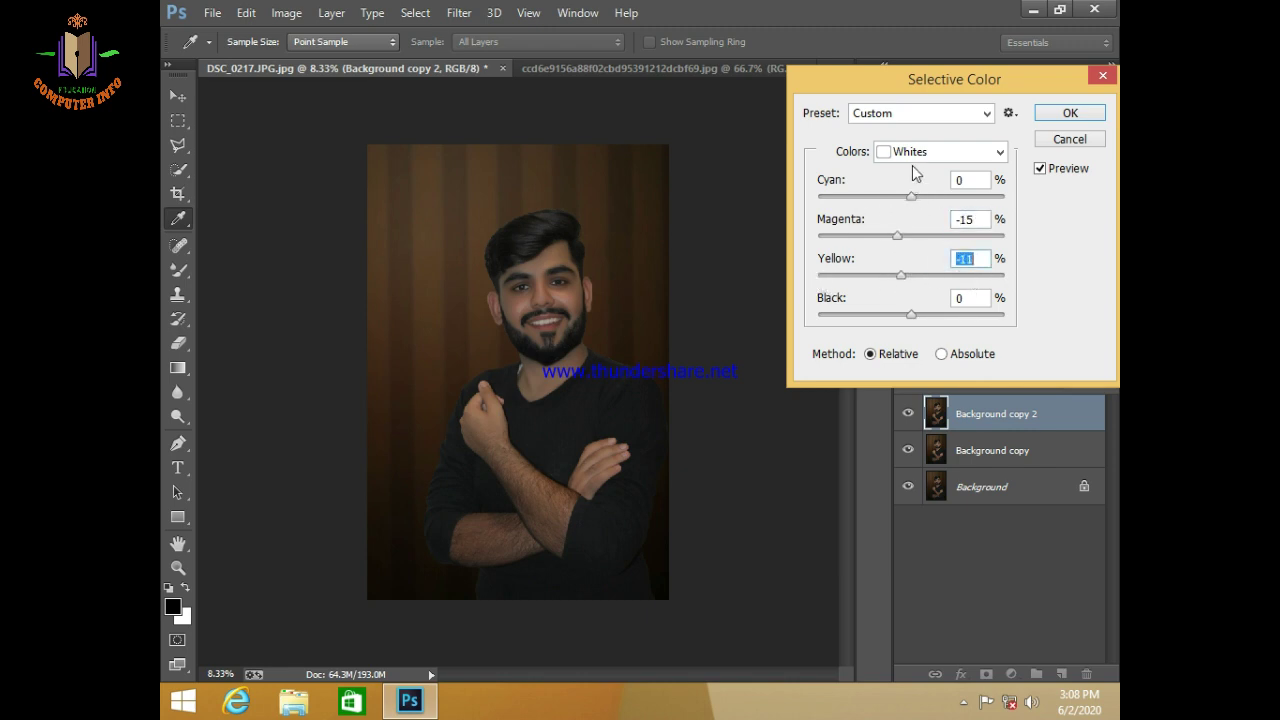
left_click(916, 153)
left_click(917, 297)
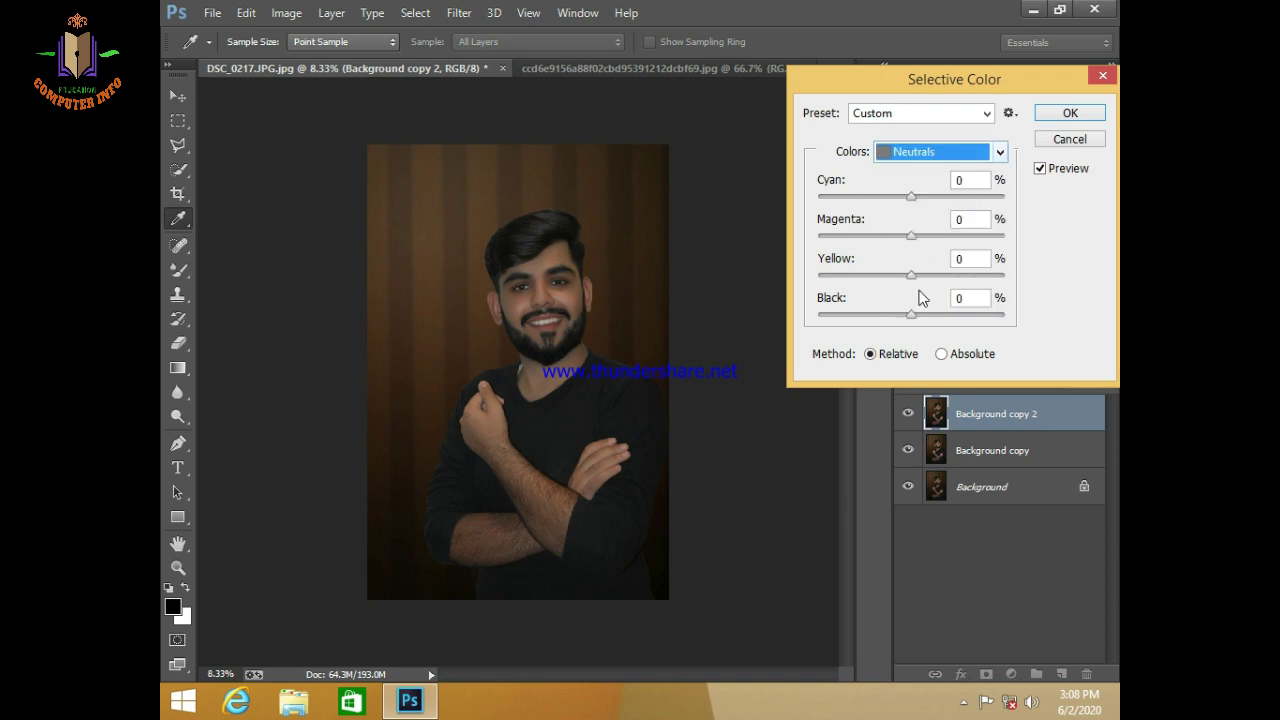
mouse_move(911, 277)
left_mouse_down()
mouse_move(900, 240)
mouse_move(921, 236)
mouse_move(915, 258)
left_mouse_up()
left_click_drag(911, 199, 910, 197)
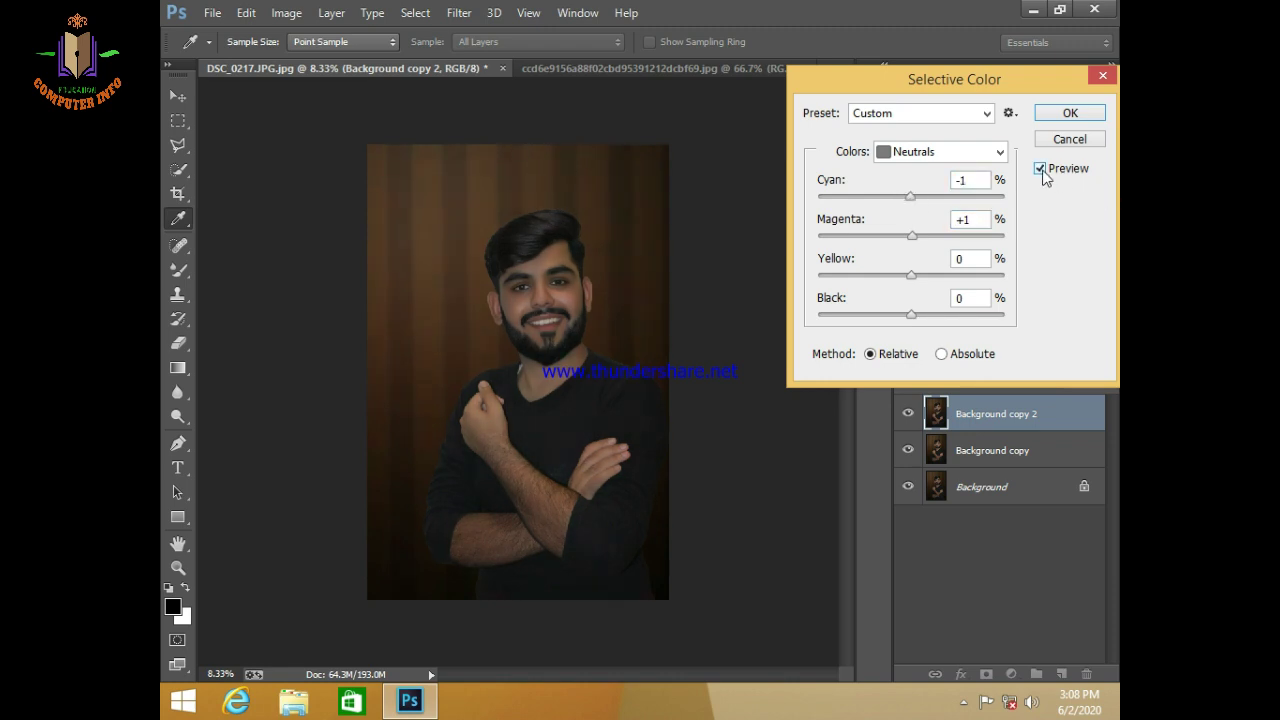
left_click(1062, 115)
left_click(1063, 111)
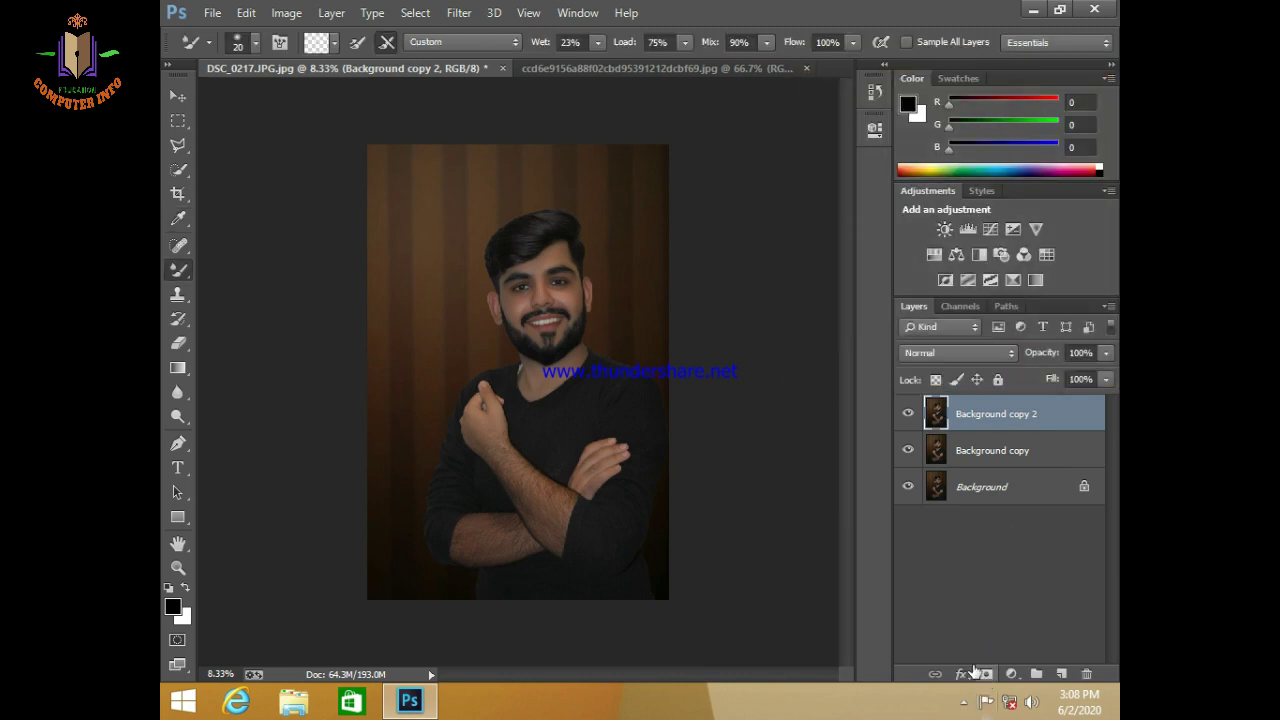
Step: Apply a Curves adjustment with a slightly raised midpoint and the black point at input 2
left_click(963, 702)
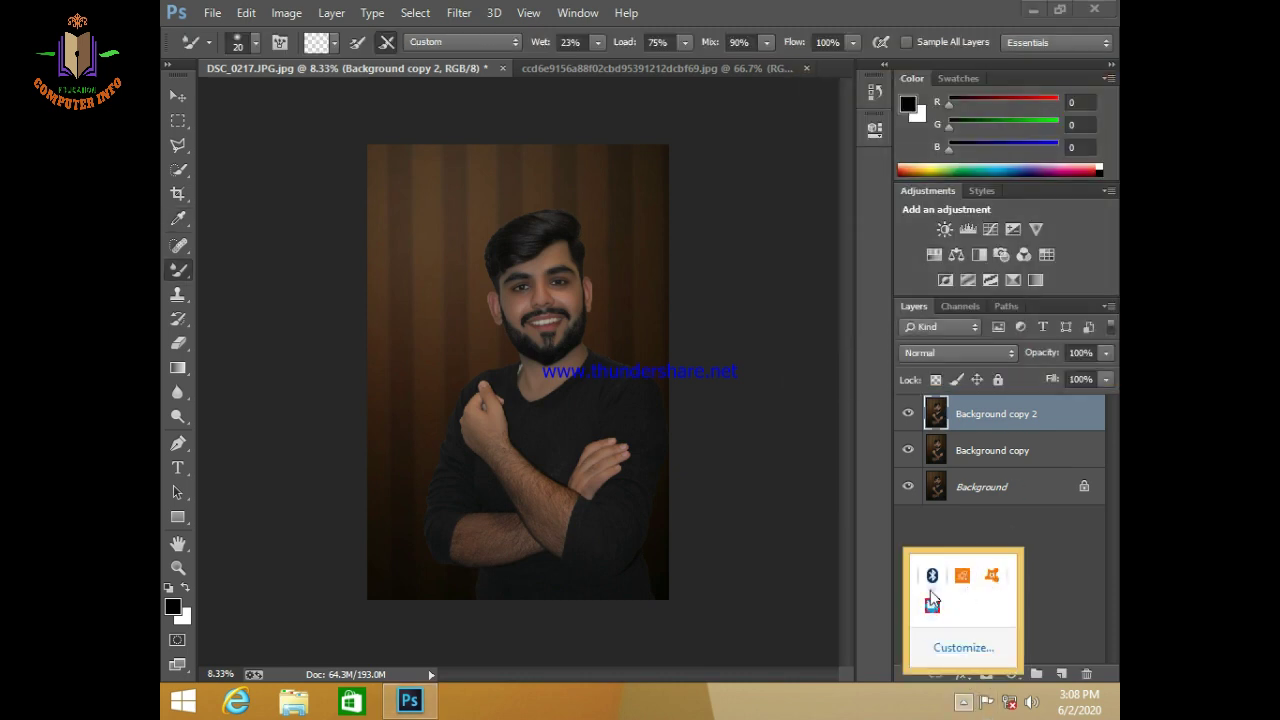
right_click(930, 592)
left_click(960, 543)
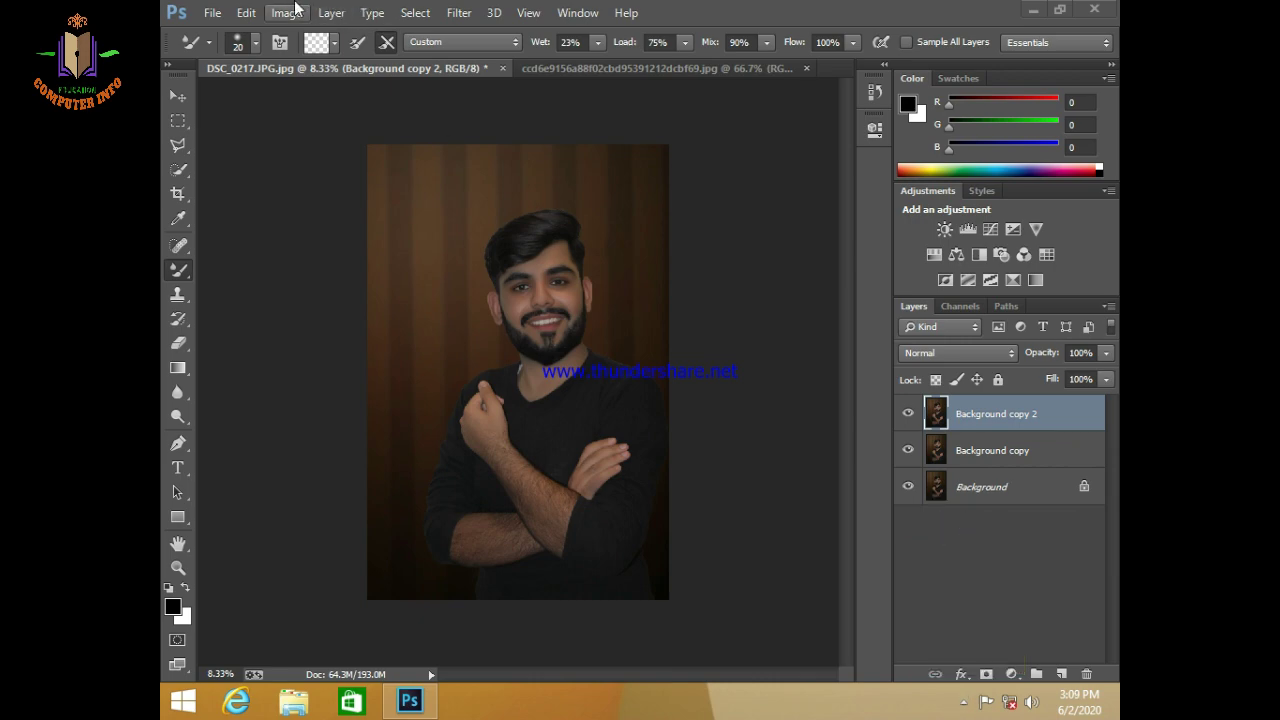
left_click(289, 12)
left_click(512, 96)
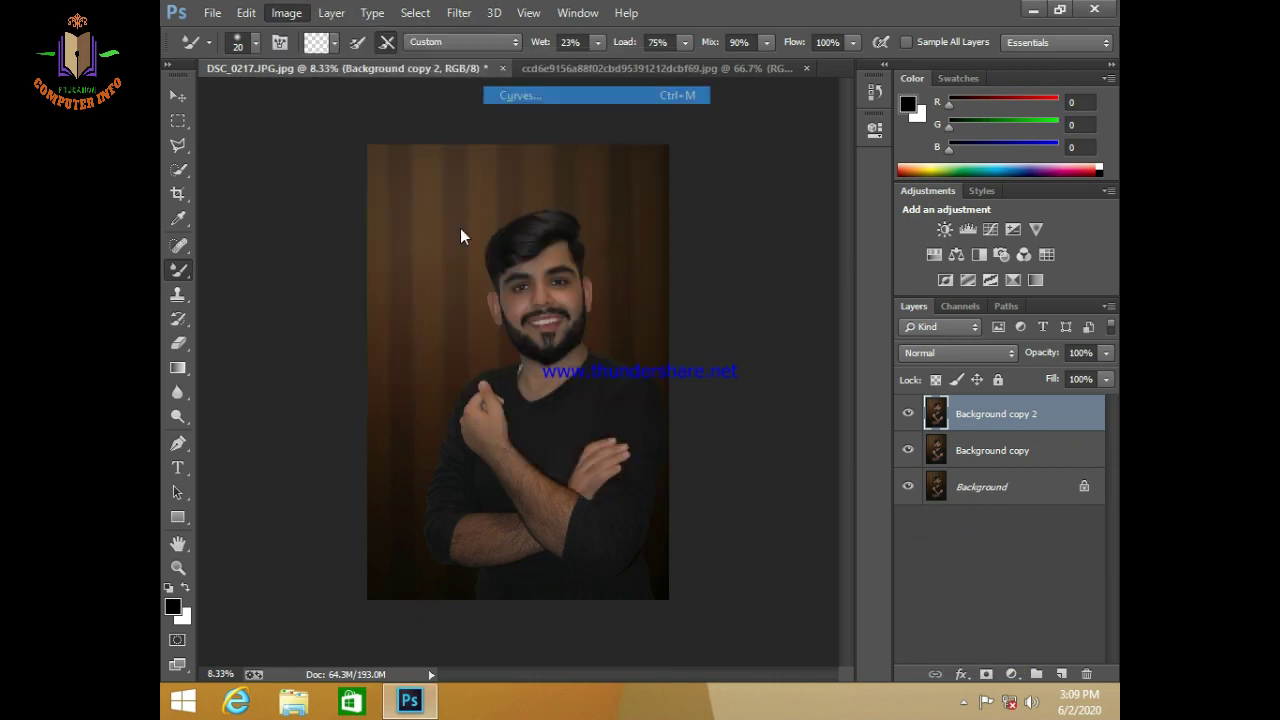
left_click_drag(751, 80, 1108, 60)
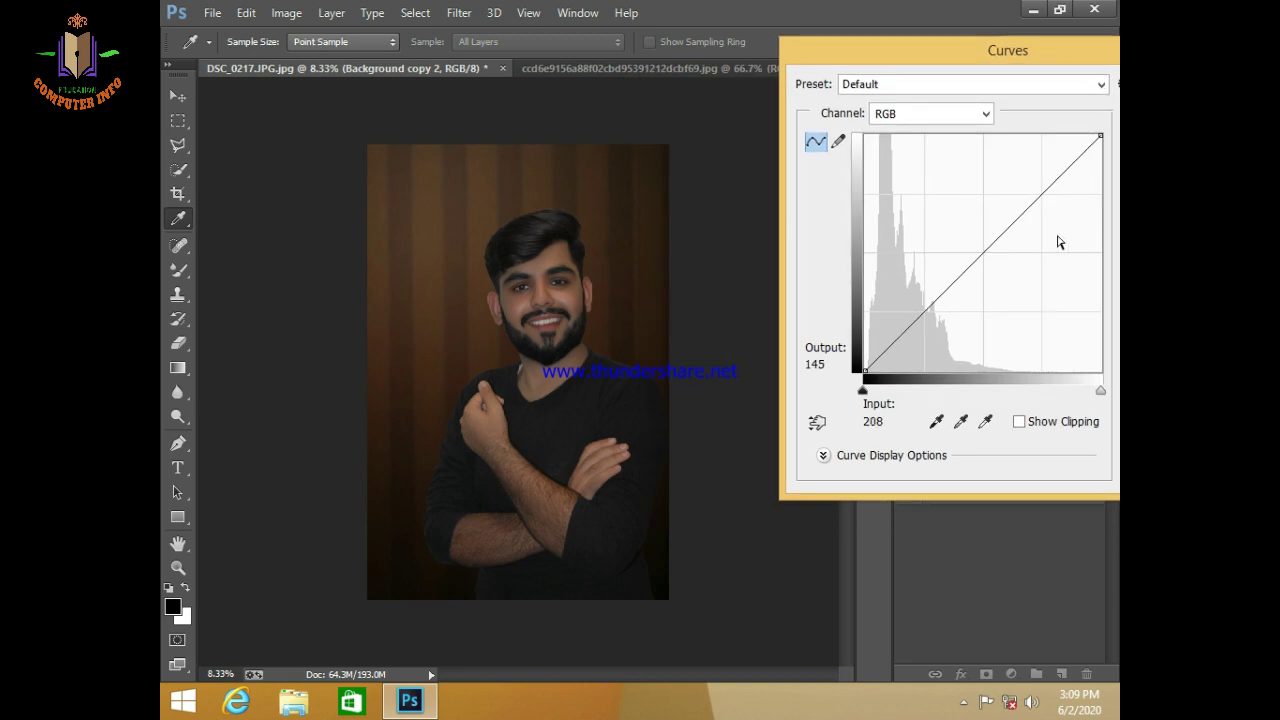
left_click_drag(987, 254, 978, 252)
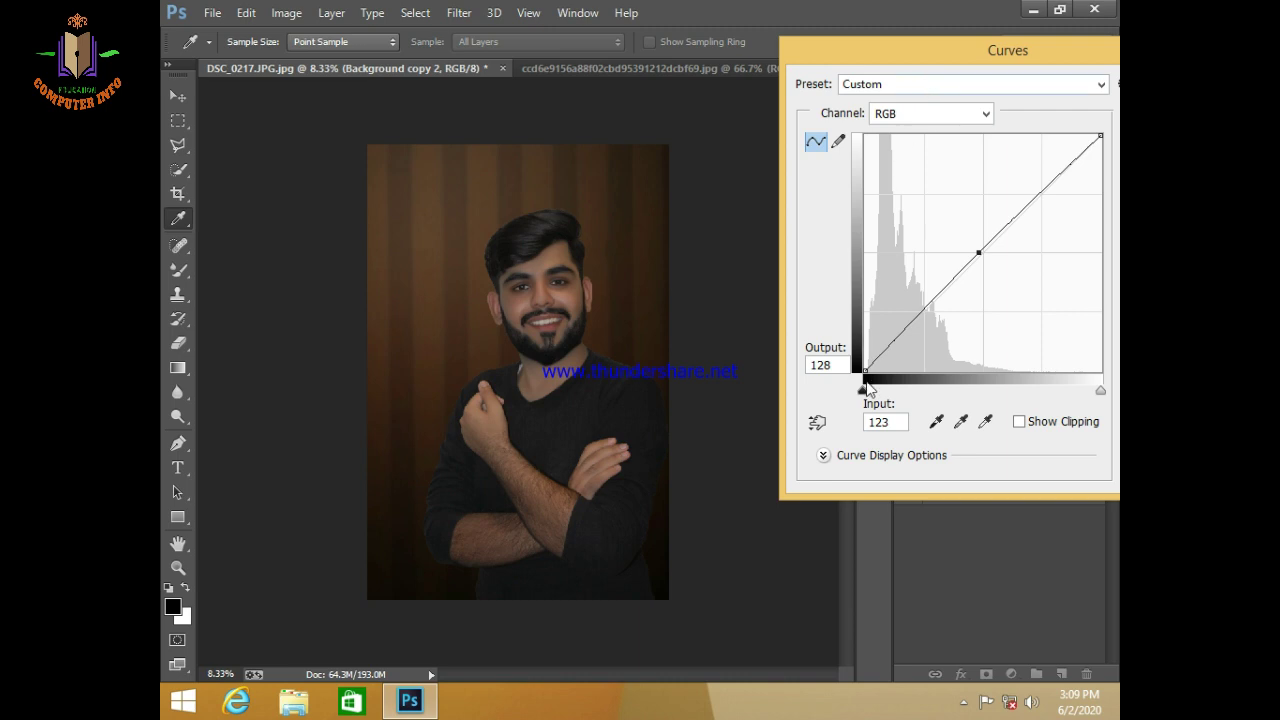
left_click_drag(864, 372, 867, 372)
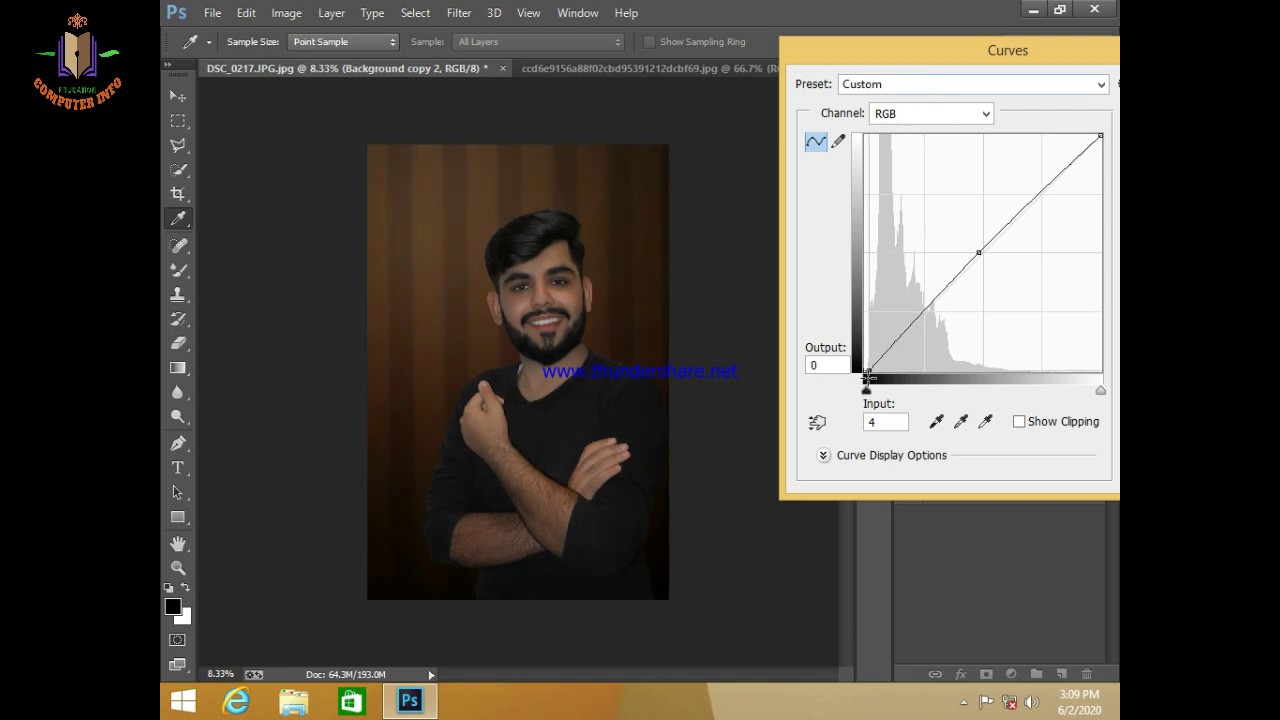
left_click_drag(870, 369, 866, 393)
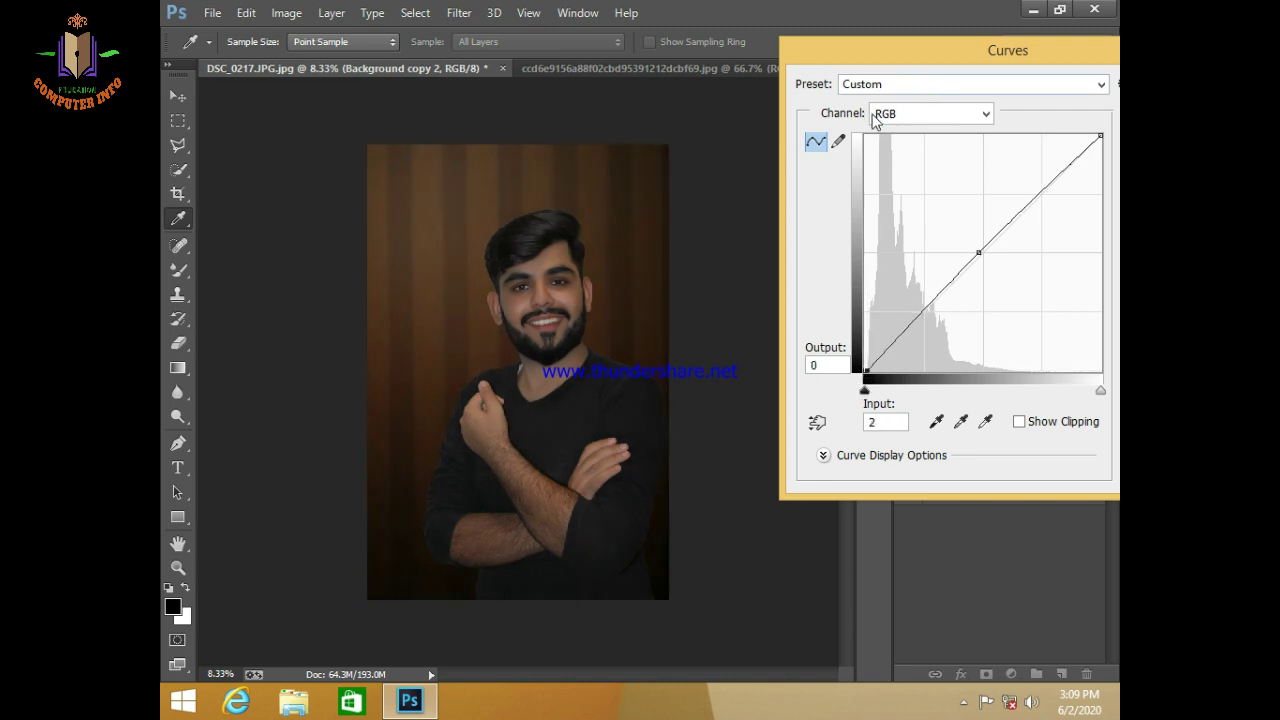
left_click_drag(903, 51, 801, 27)
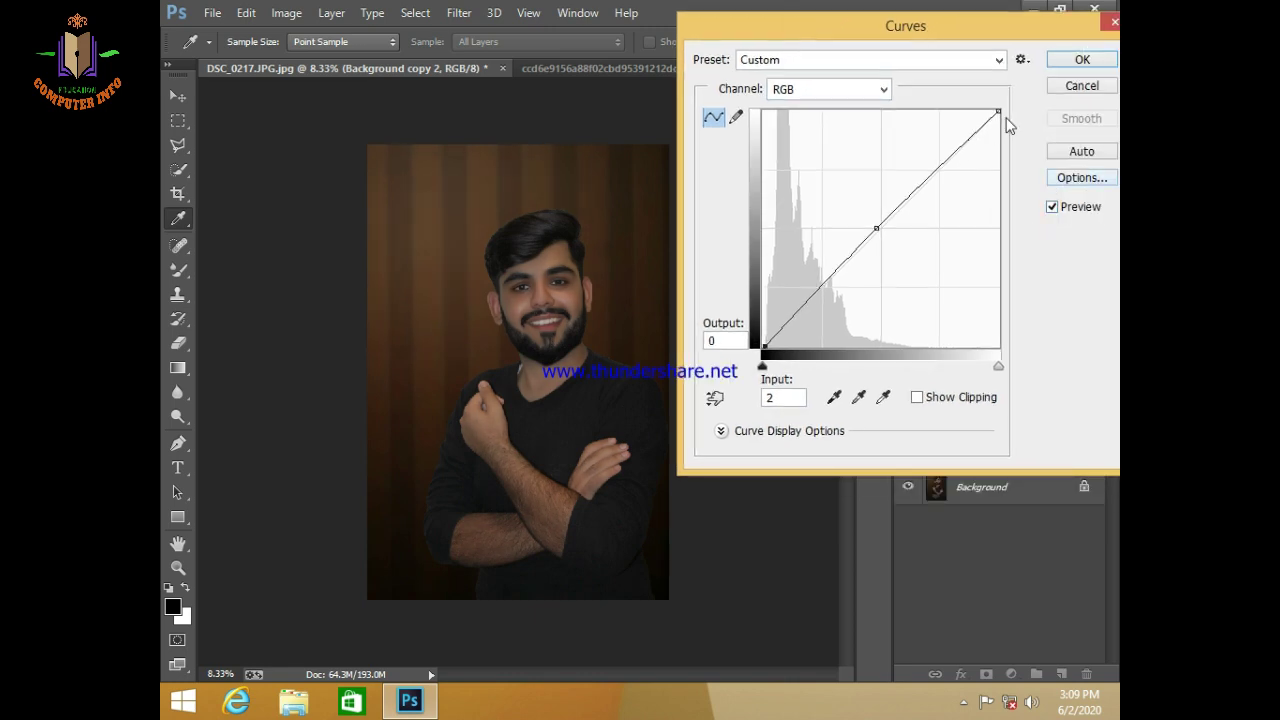
Step: Commit the Curves, then add a Color Lookup layer graded with the Faizii (1).CUBE LUT
left_click(1080, 55)
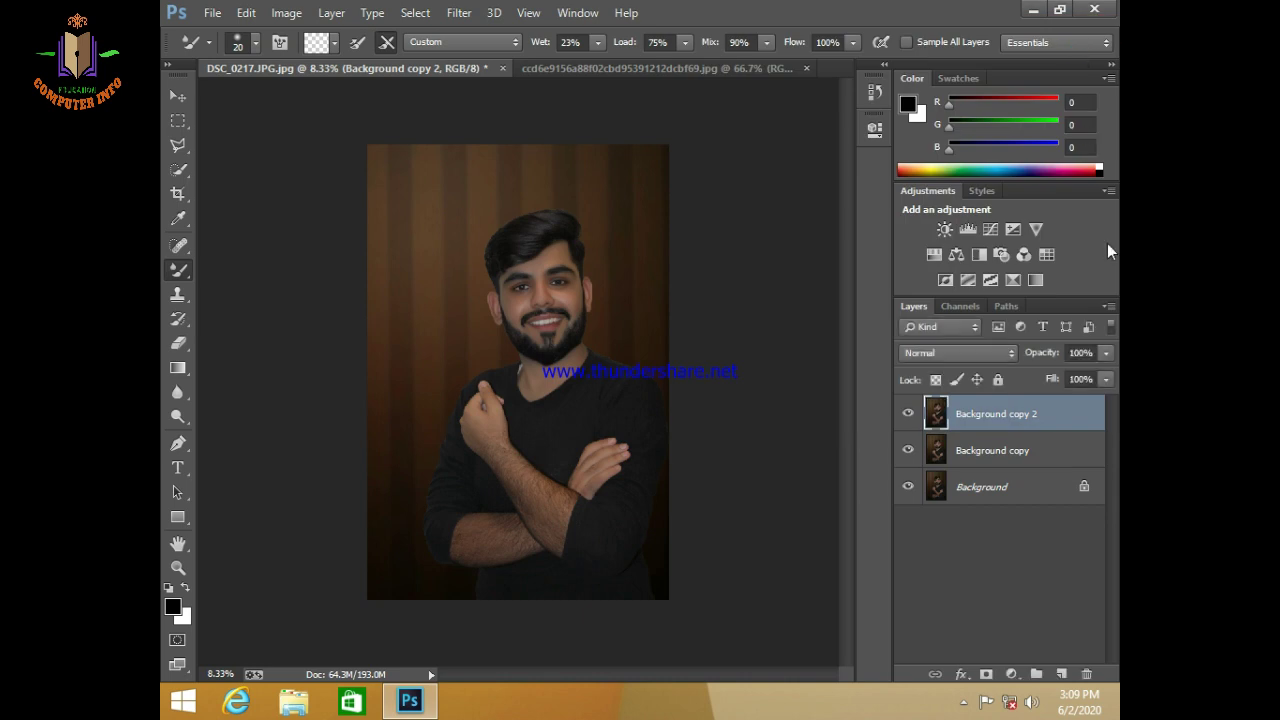
left_click(1011, 673)
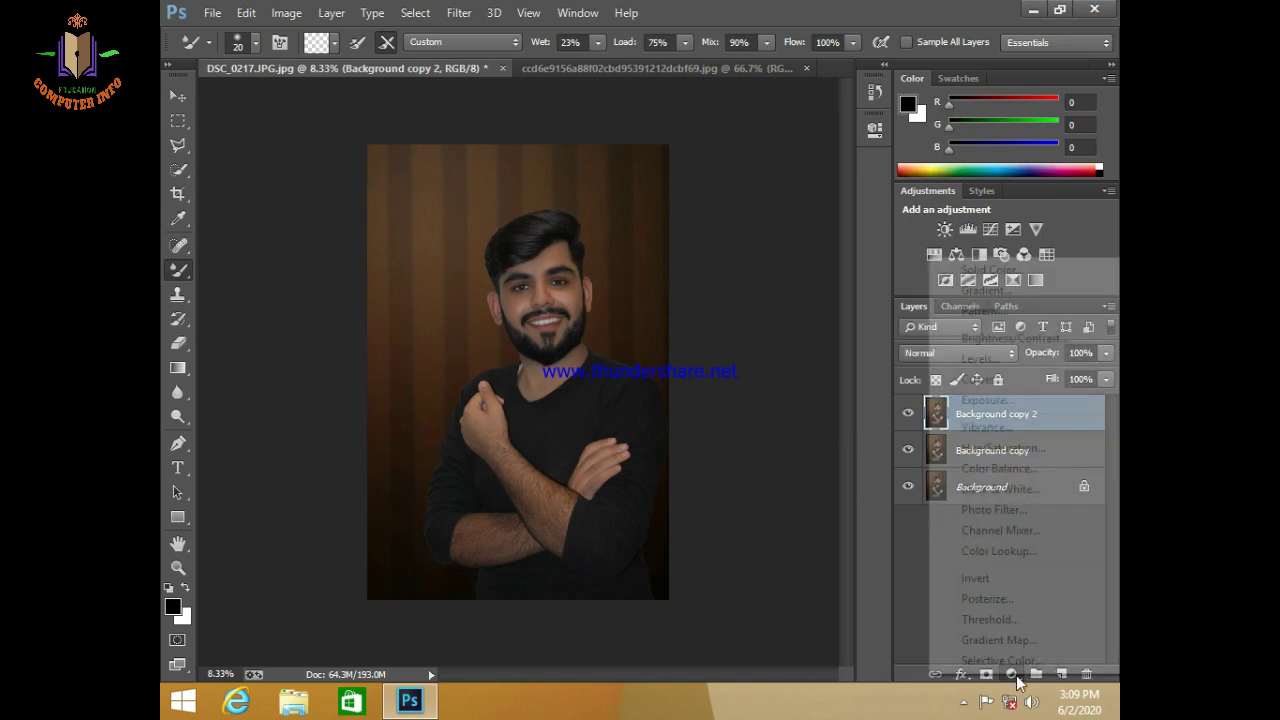
left_click(998, 551)
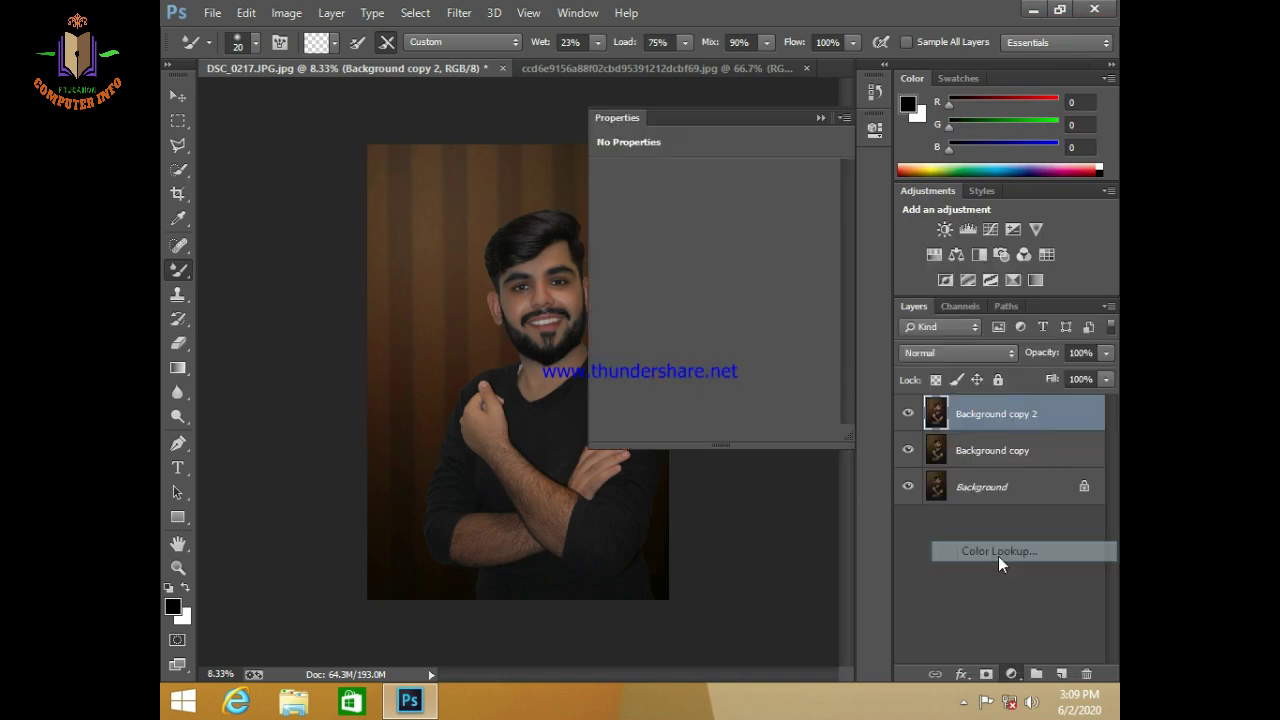
left_click(770, 176)
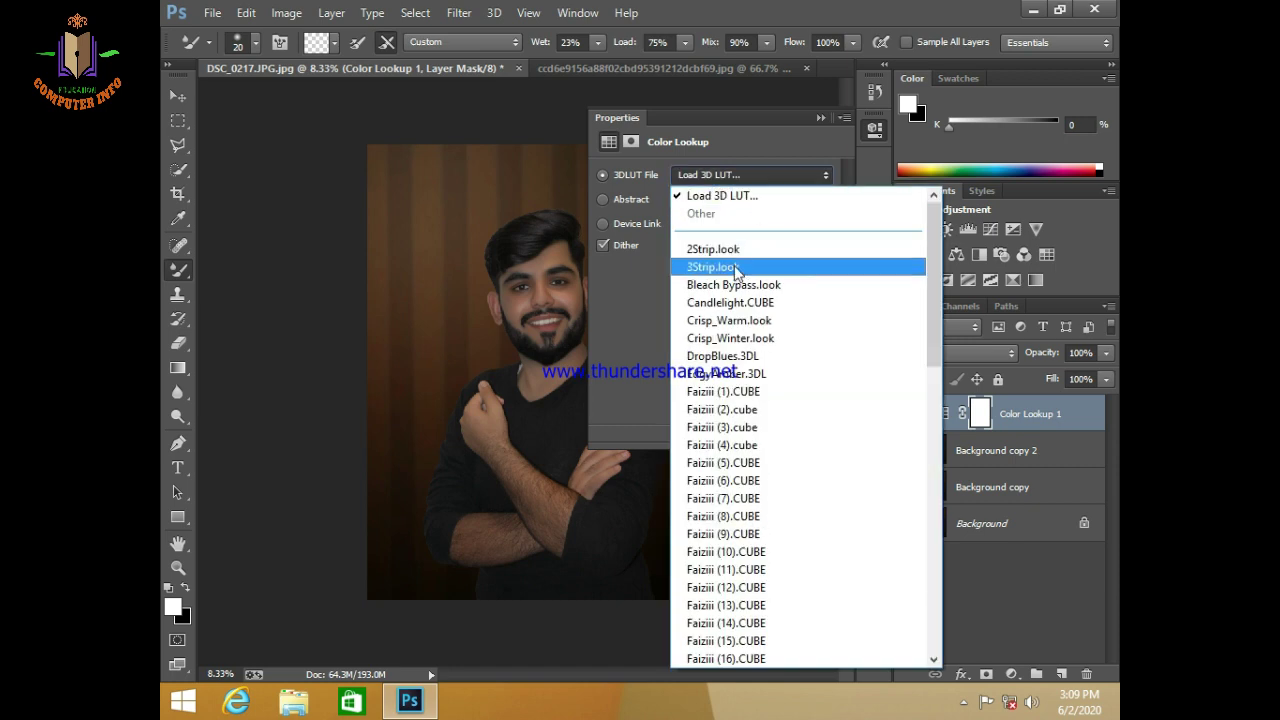
left_click(737, 251)
left_click(769, 176)
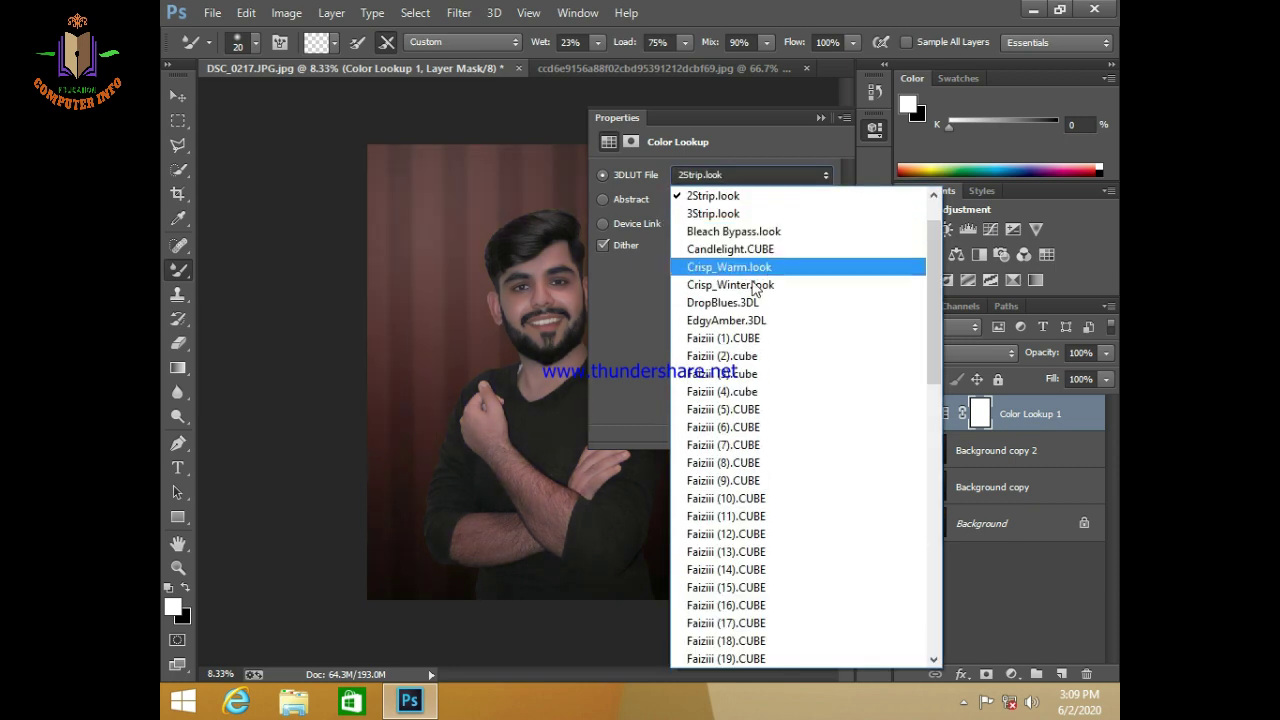
left_click(740, 338)
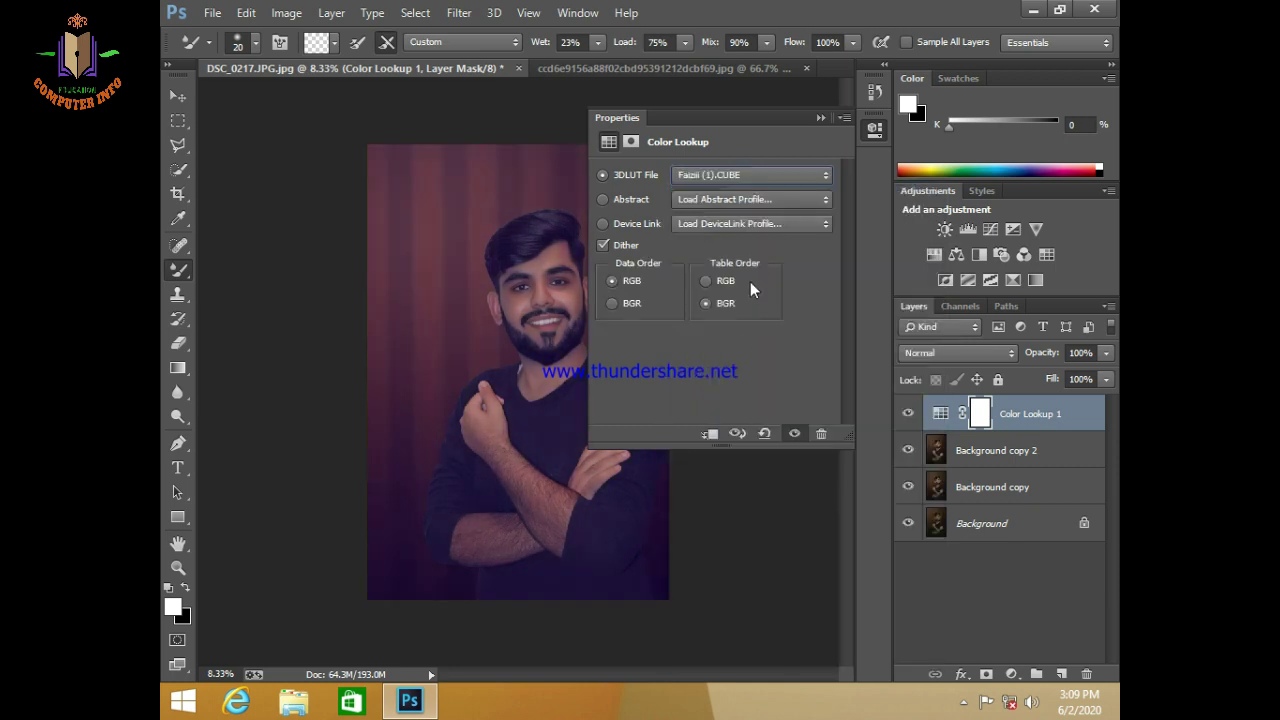
Step: Lower the Color Lookup layer's fill to 30% and merge it down into Background copy 2
left_click(1106, 353)
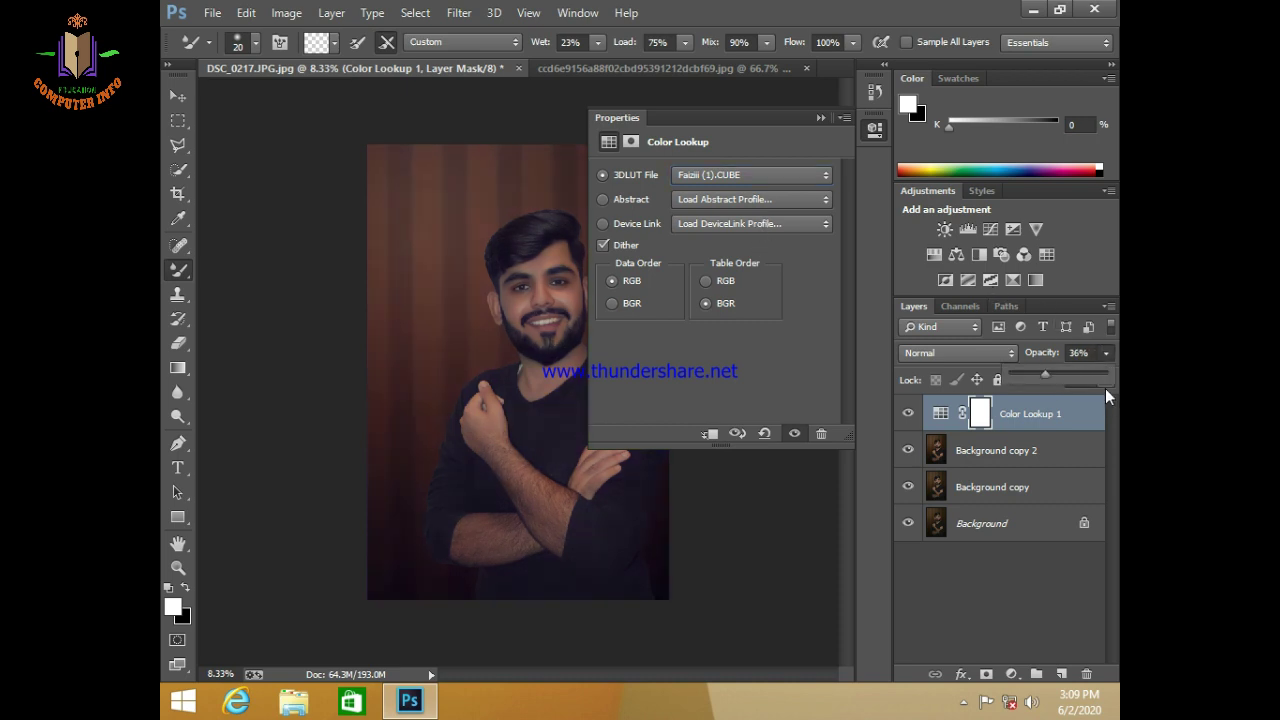
left_click(1106, 380)
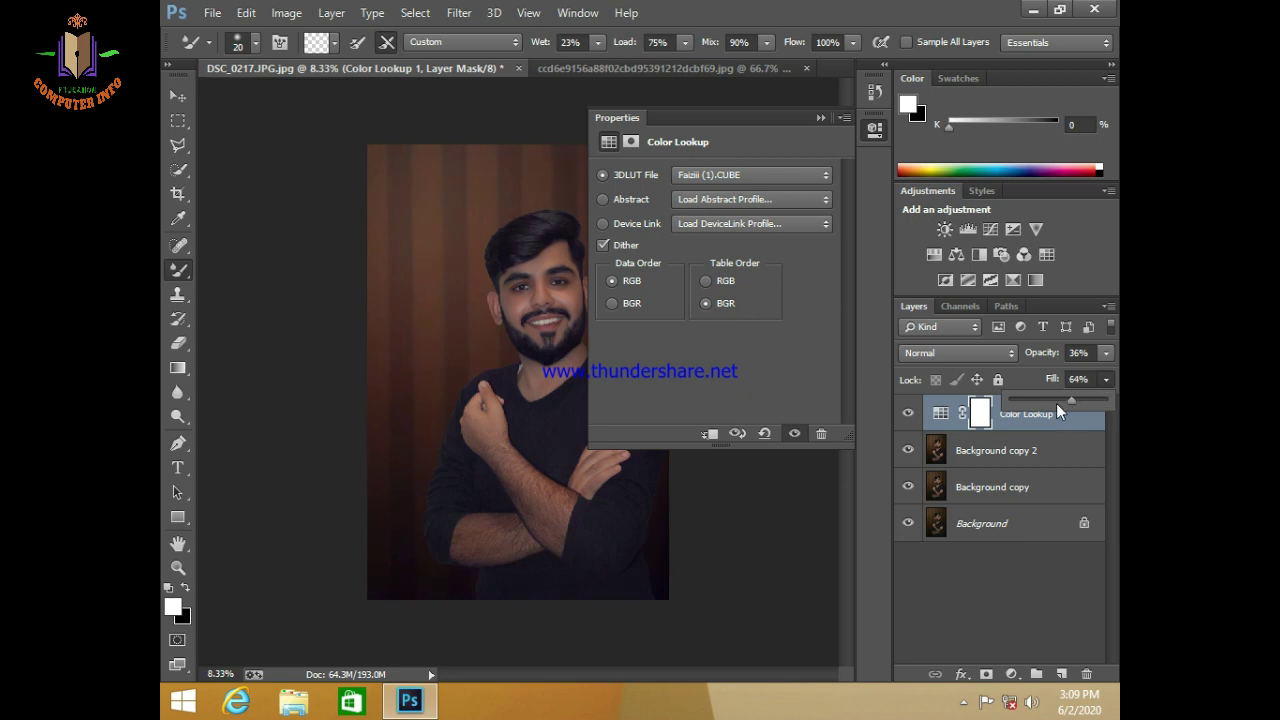
left_click_drag(1056, 403, 1053, 403)
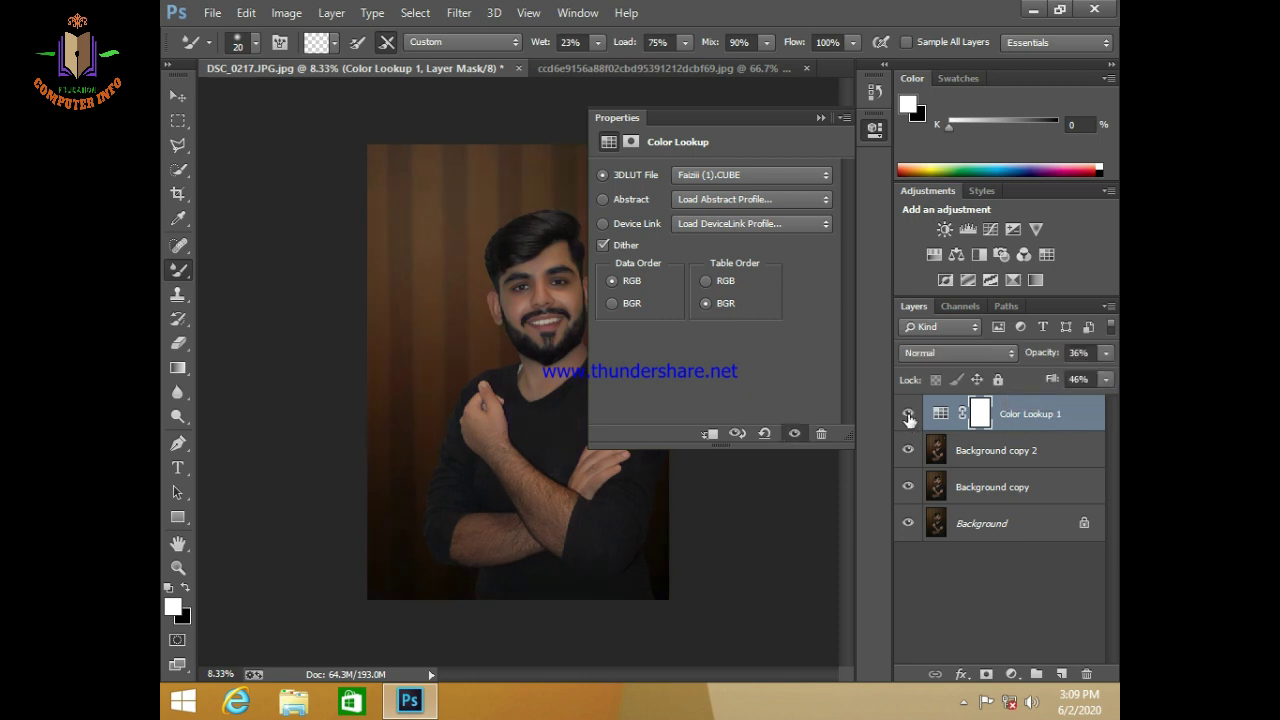
left_click(826, 117)
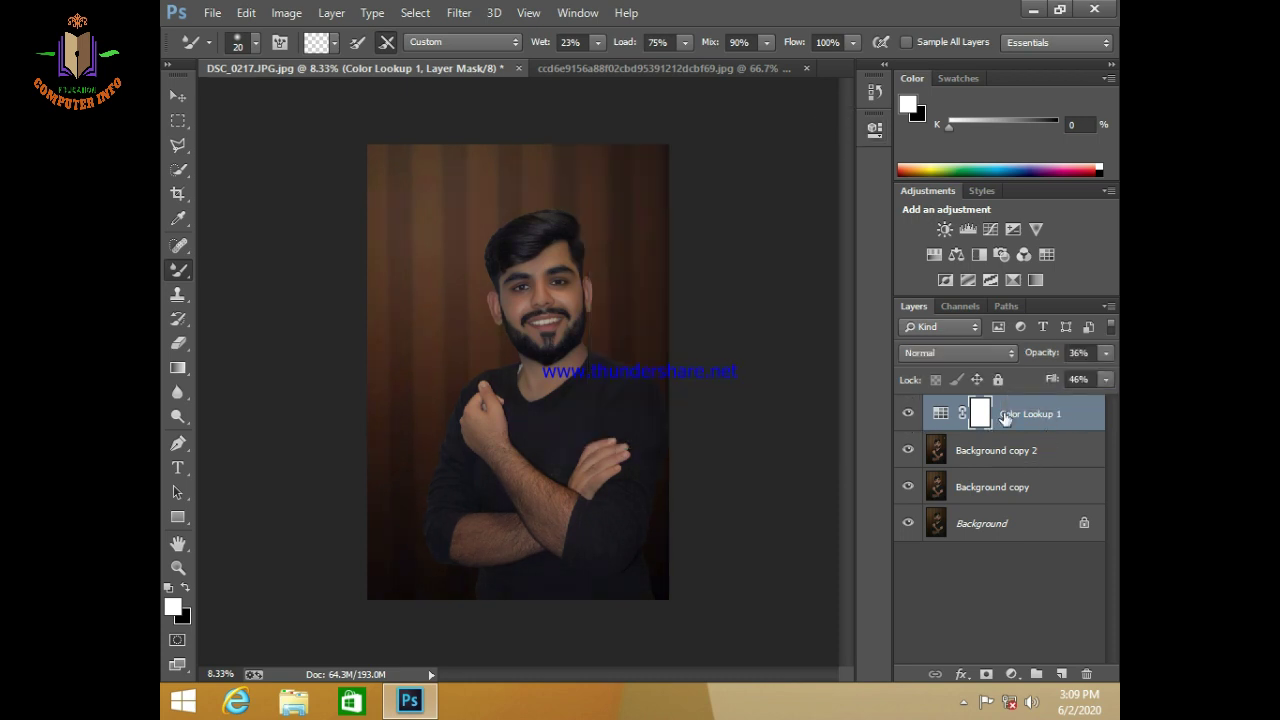
left_click(1106, 380)
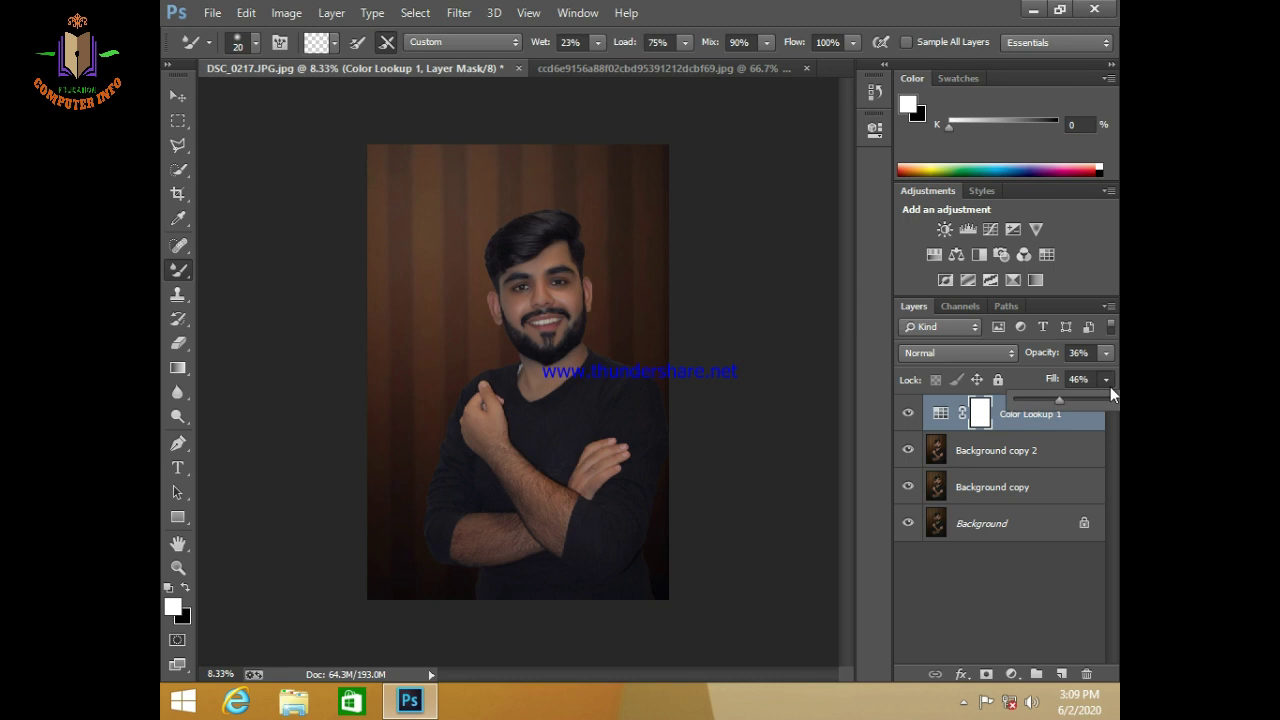
left_click_drag(1052, 398, 1042, 403)
right_click(1038, 412)
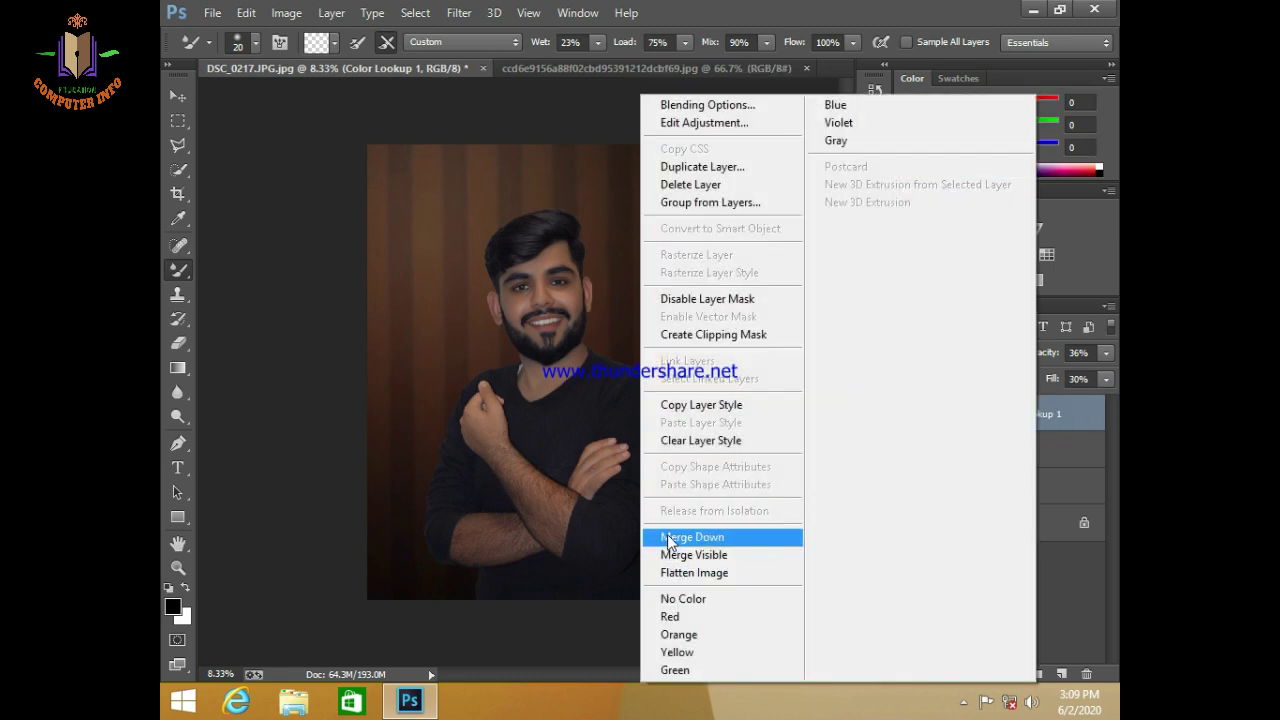
left_click(669, 539)
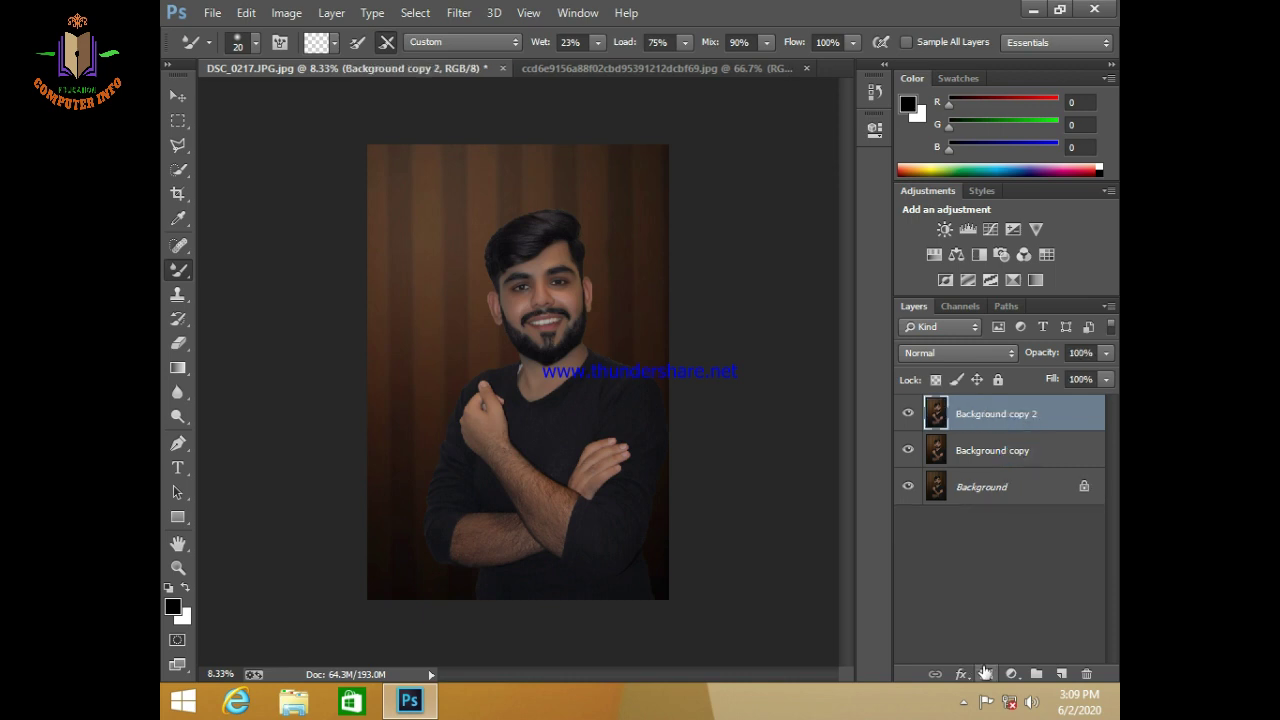
left_click(1011, 674)
Step: Add a new Color Lookup layer using the Faizii (44).CUBE LUT
left_click(999, 552)
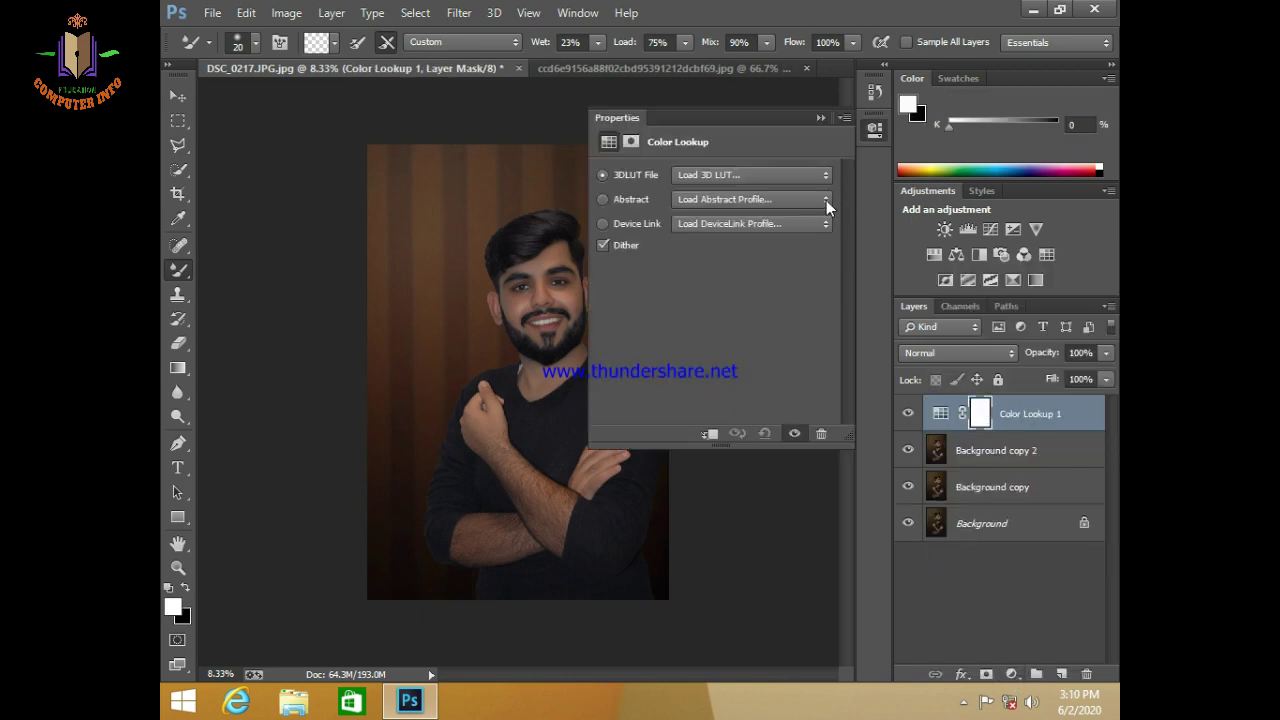
left_click(826, 200)
left_click(787, 172)
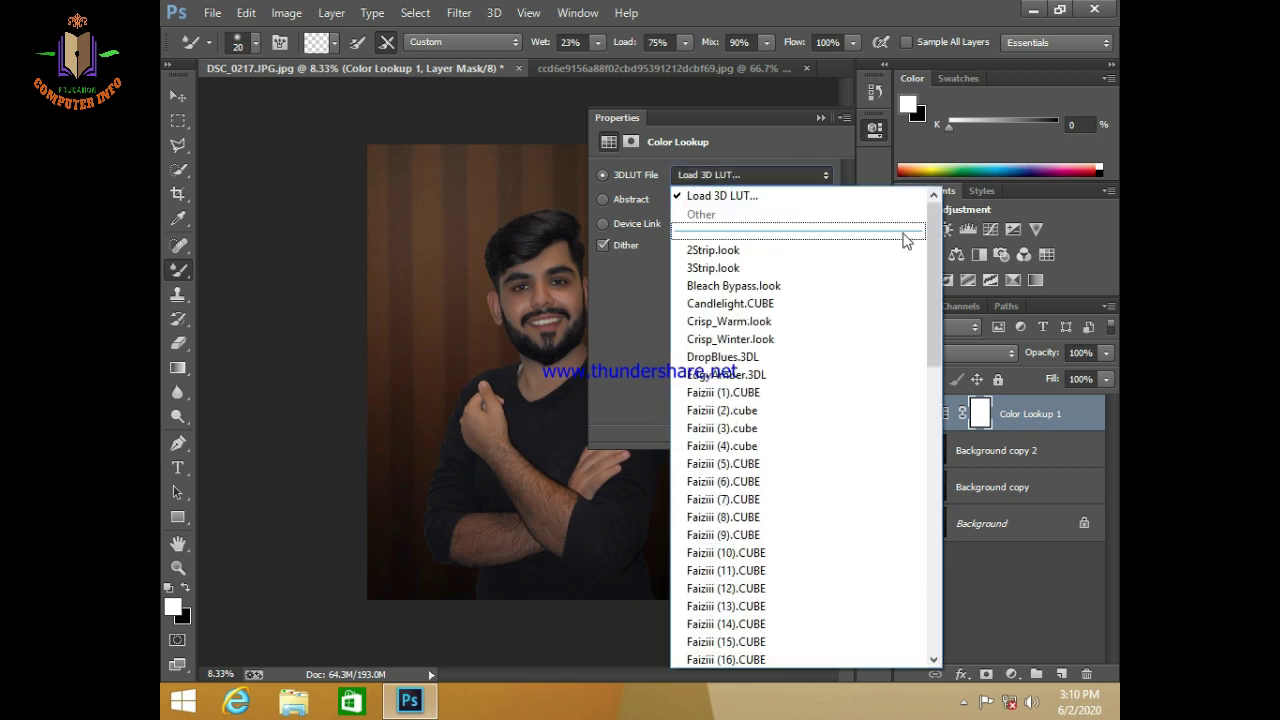
left_click_drag(933, 280, 923, 514)
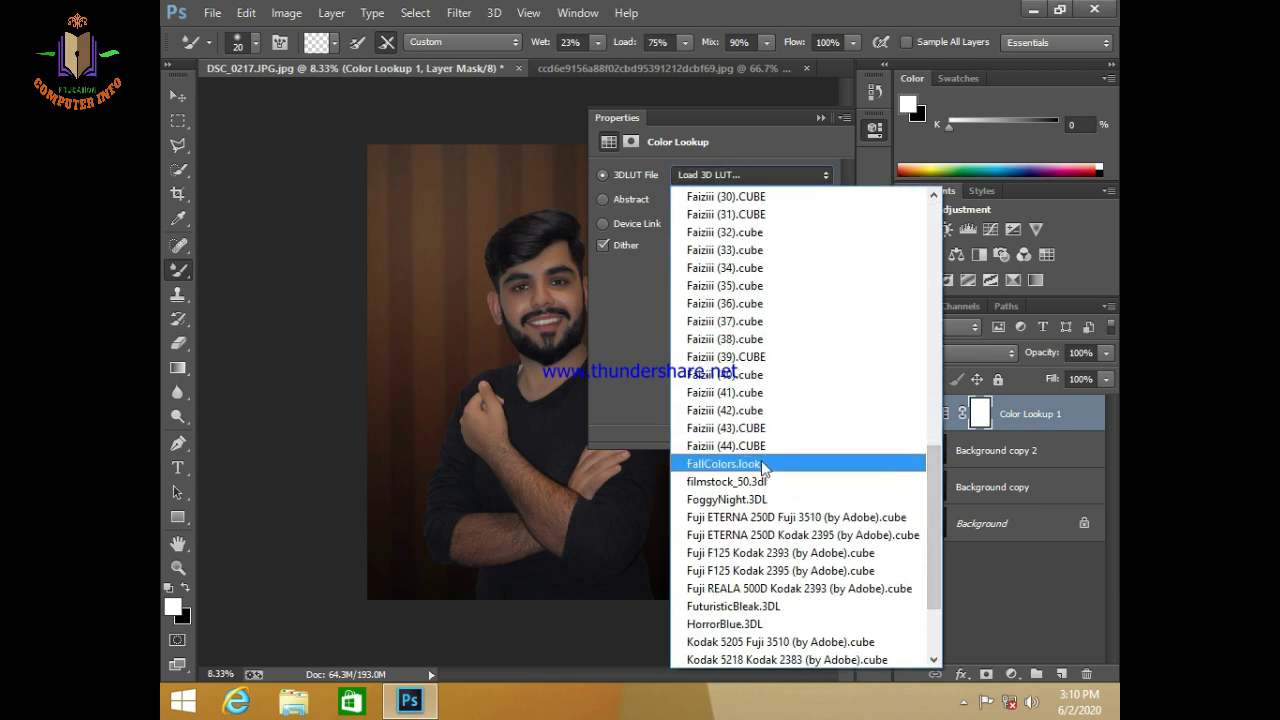
left_click(760, 446)
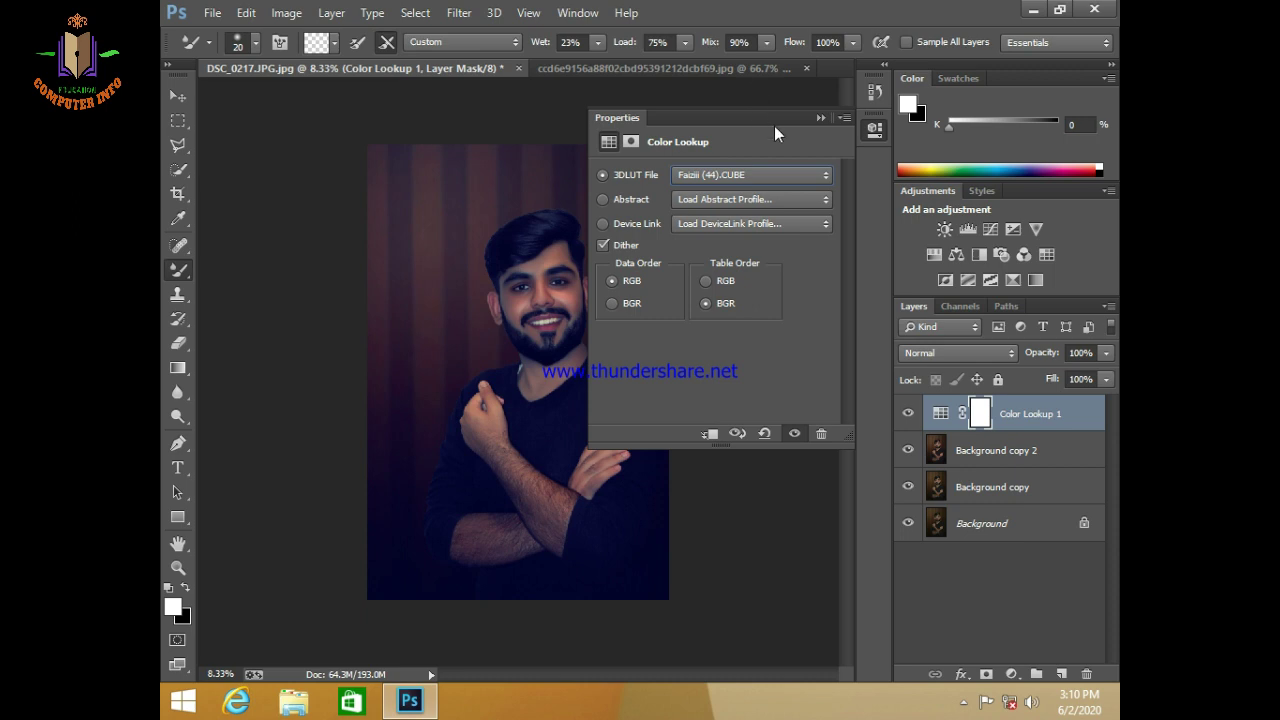
left_click_drag(774, 126, 969, 208)
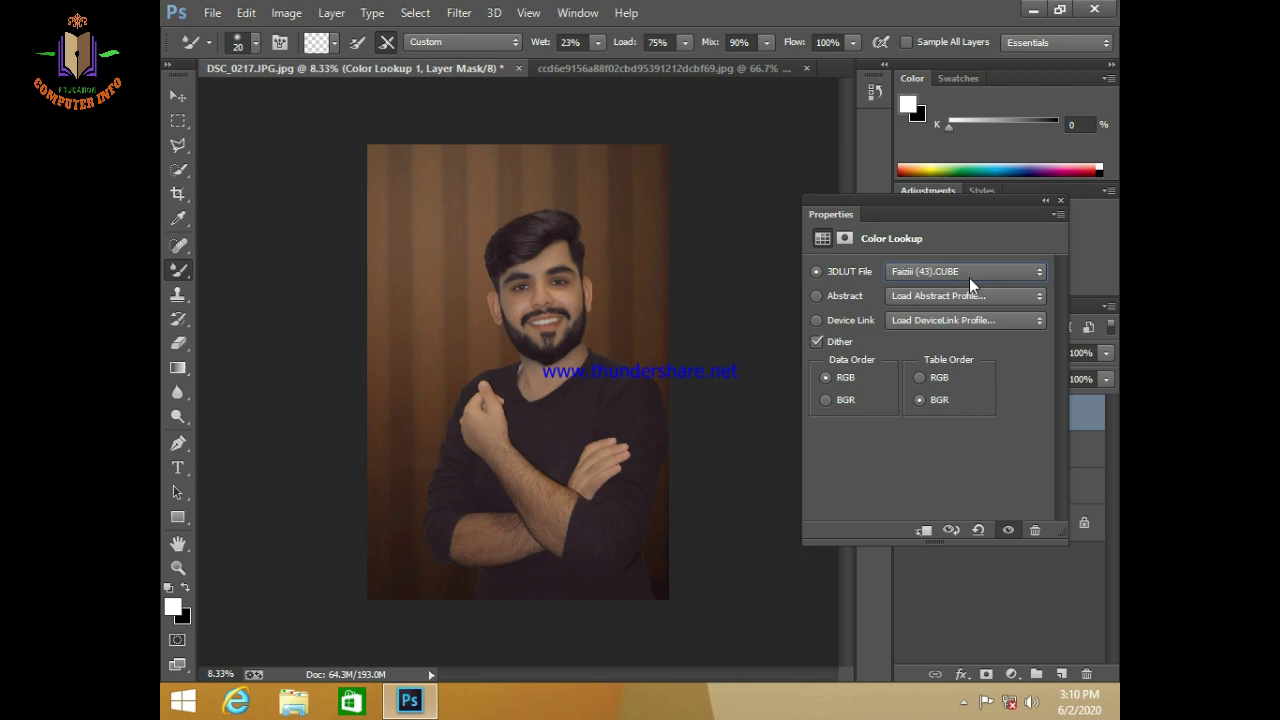
left_click(1060, 201)
Step: Set the lookup layer to 58% opacity and 52% fill, comparing the grade on and off
left_click(907, 414)
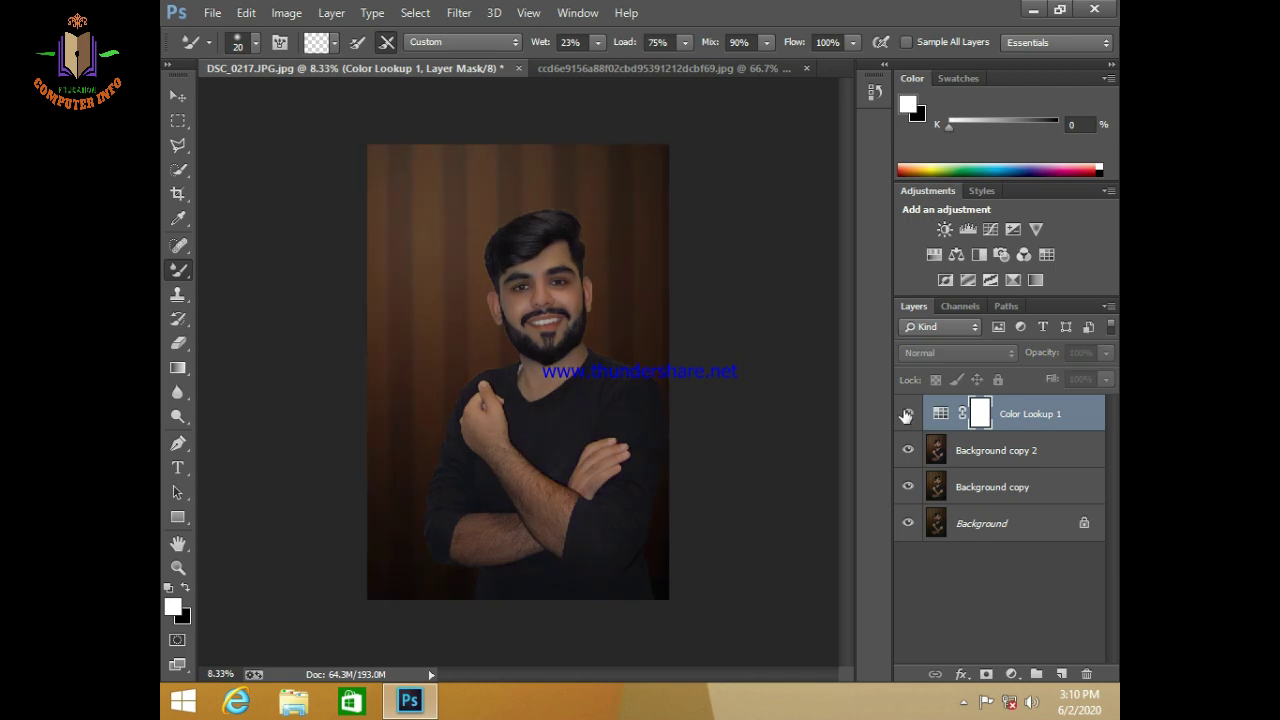
left_click(1105, 352)
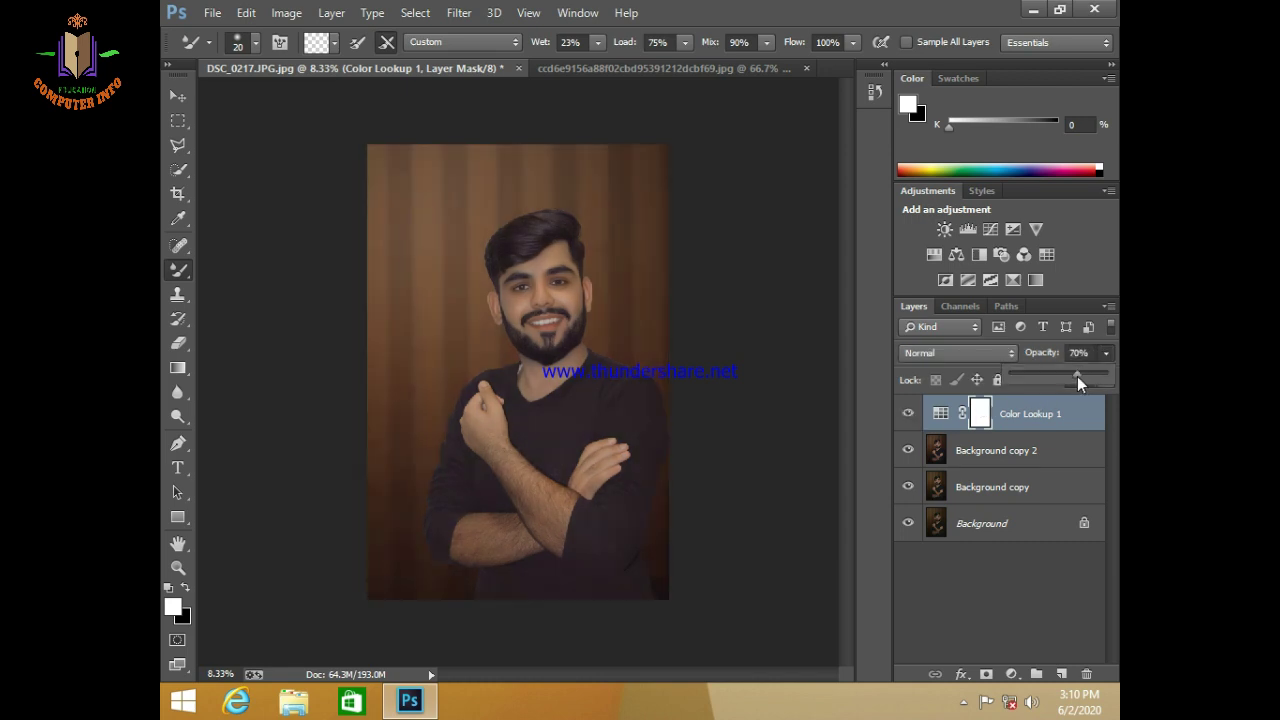
left_click_drag(1077, 378, 1066, 378)
left_click(1106, 403)
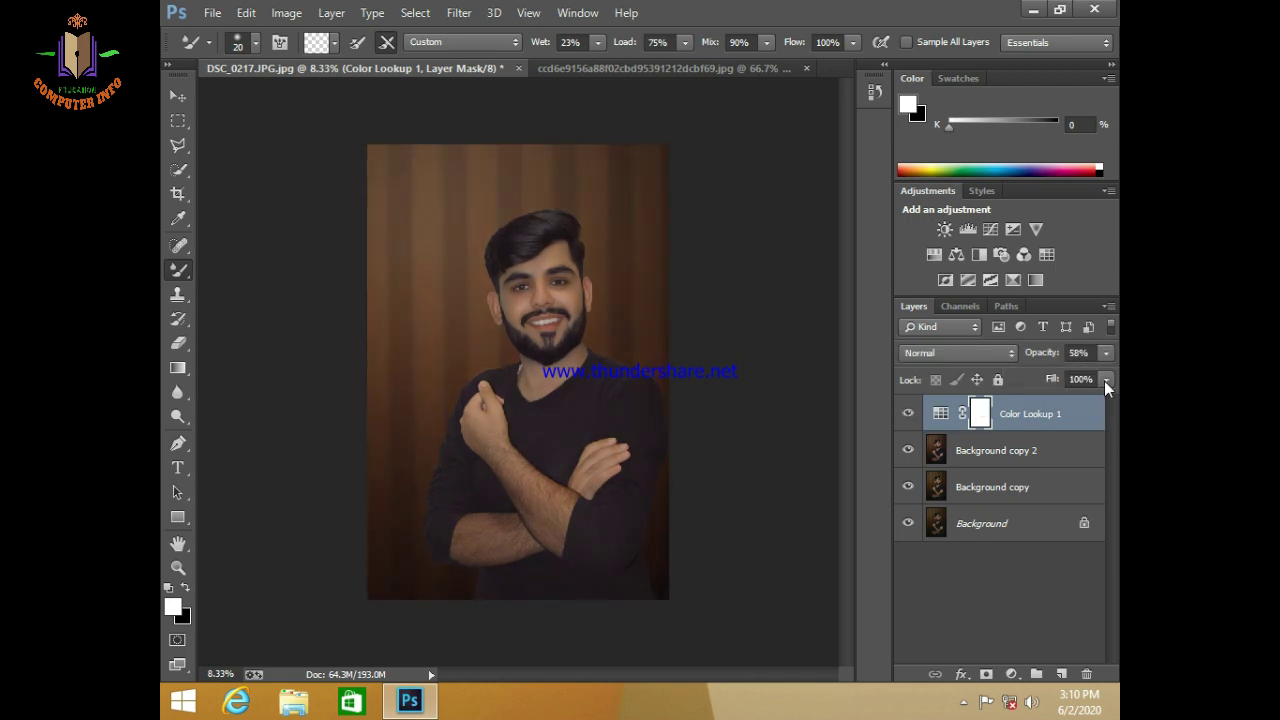
left_click(1105, 380)
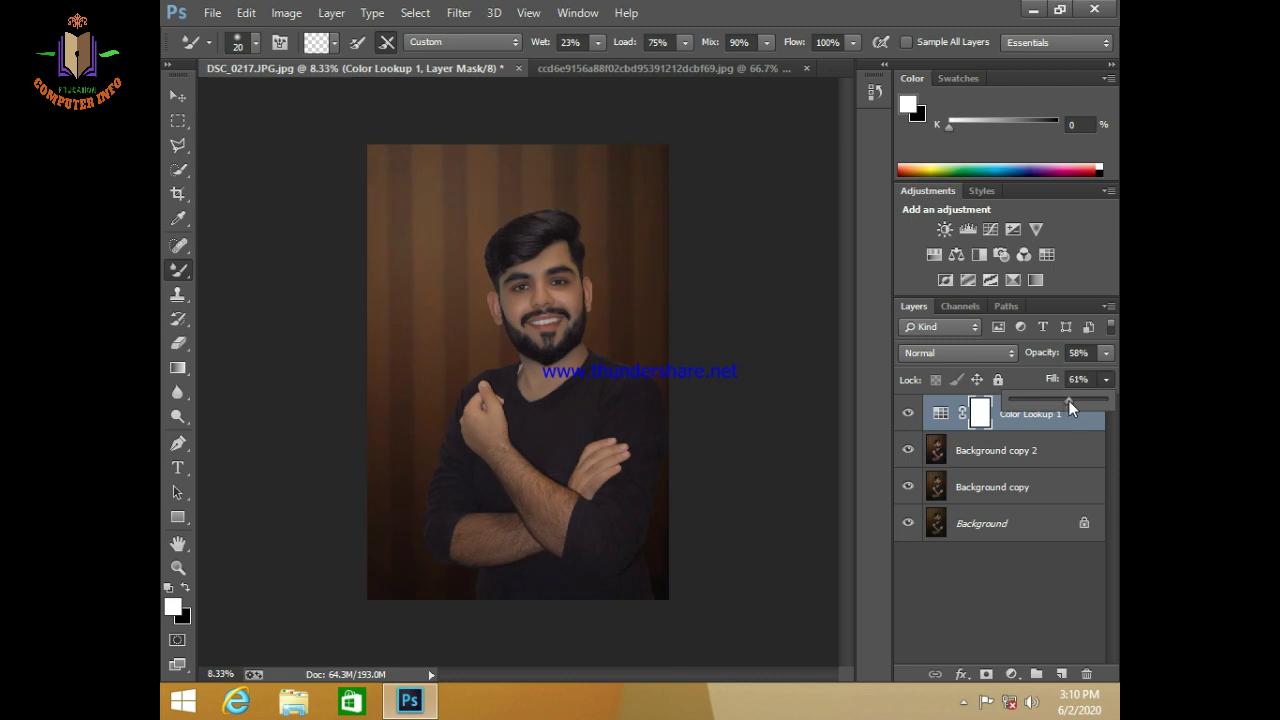
left_click(906, 414)
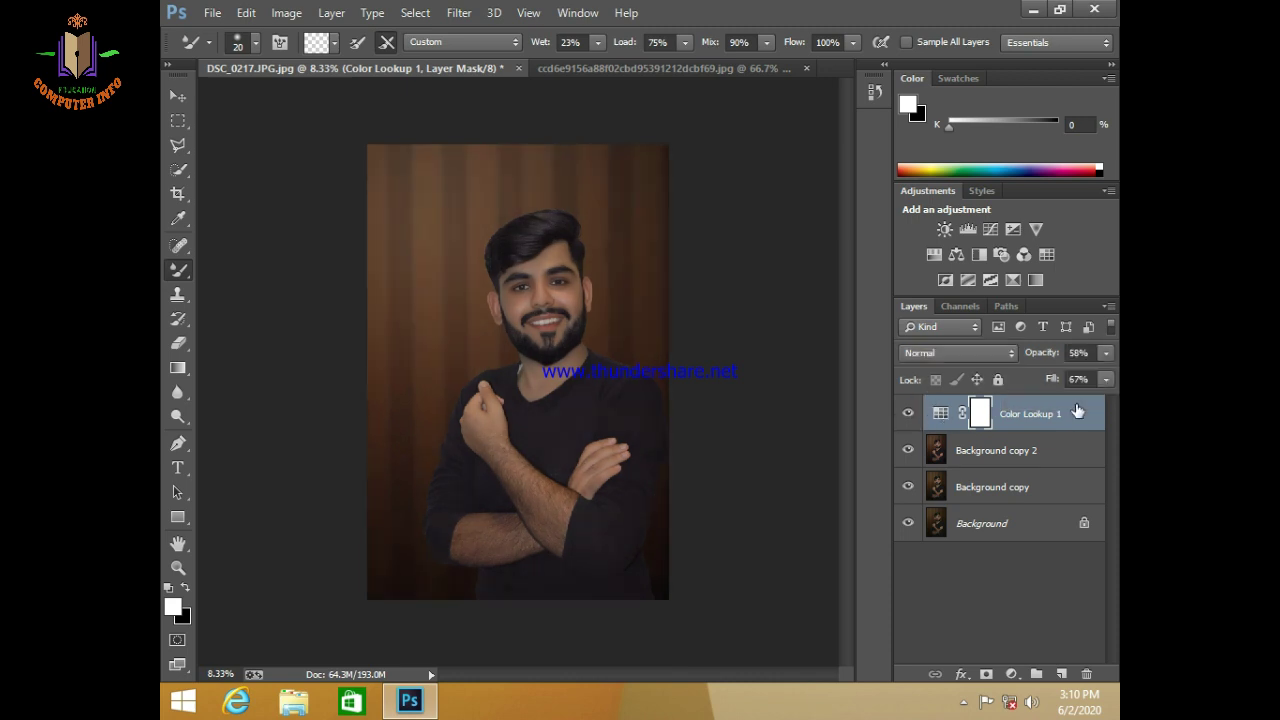
left_click(1106, 379)
left_click_drag(1079, 400, 1065, 400)
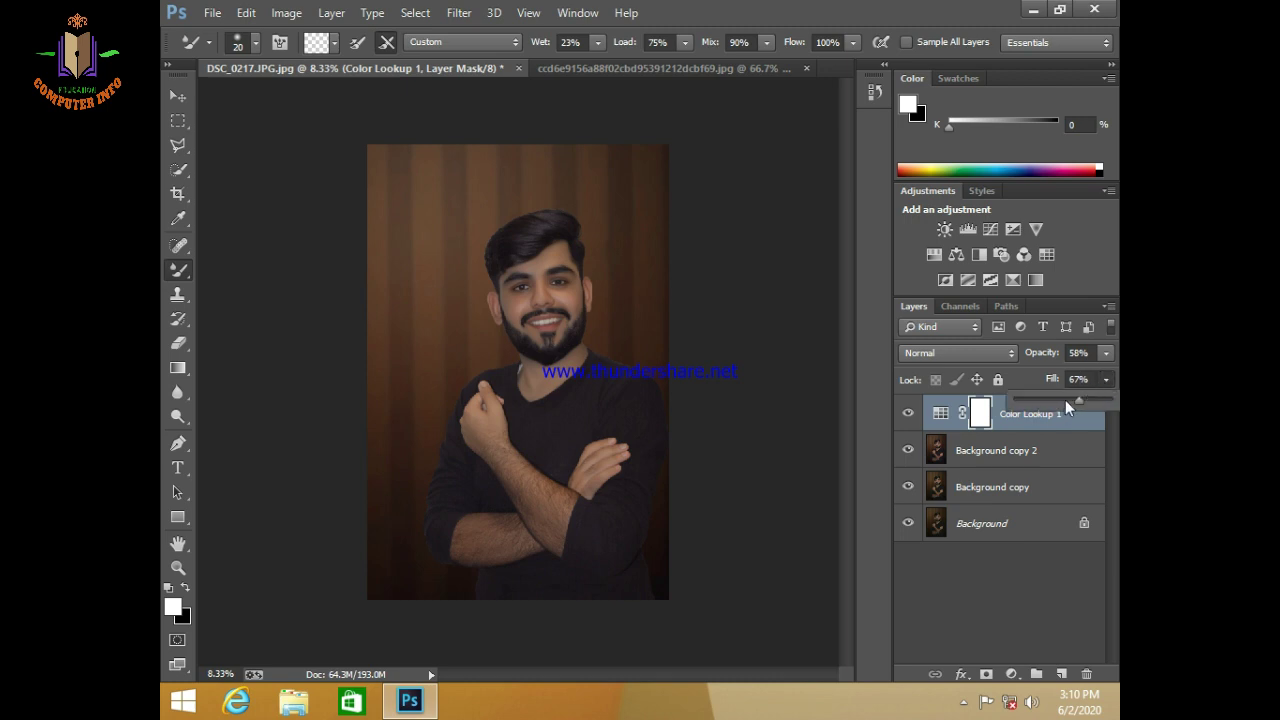
left_click(980, 410)
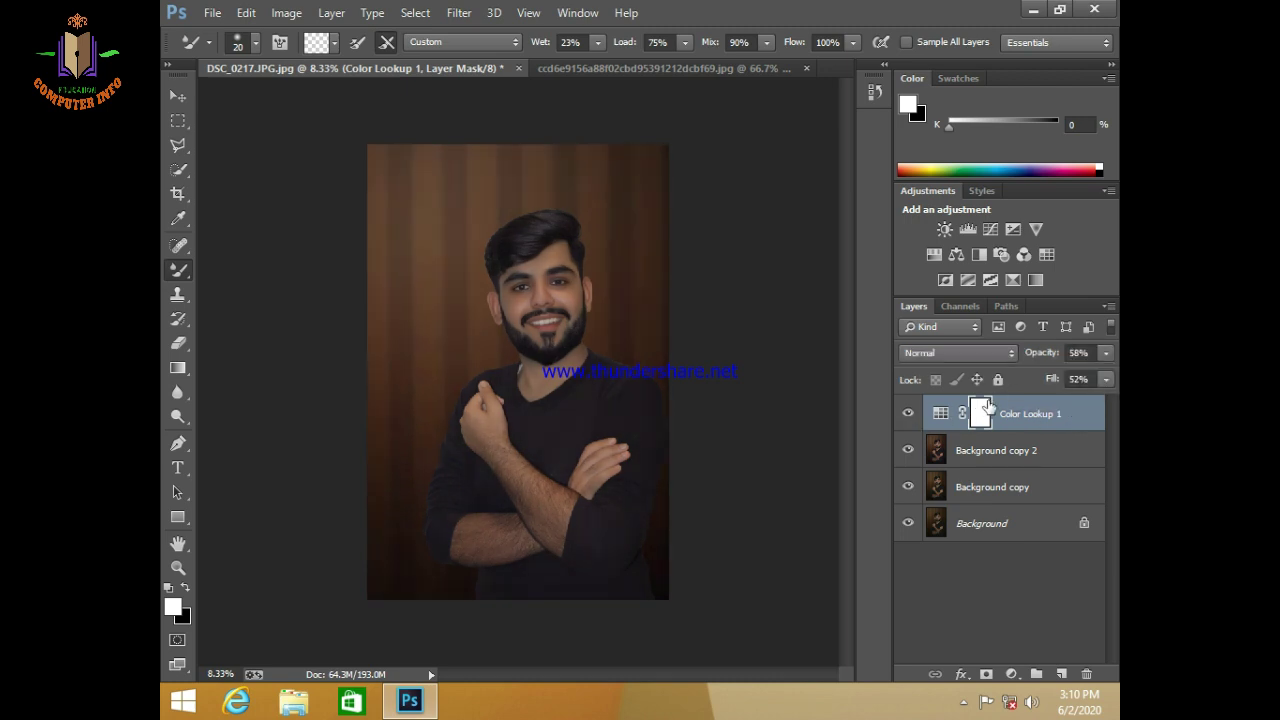
Step: Merge the Color Lookup 1 layer down into Background copy 2
left_click(1105, 353)
left_click(1080, 401)
right_click(1060, 400)
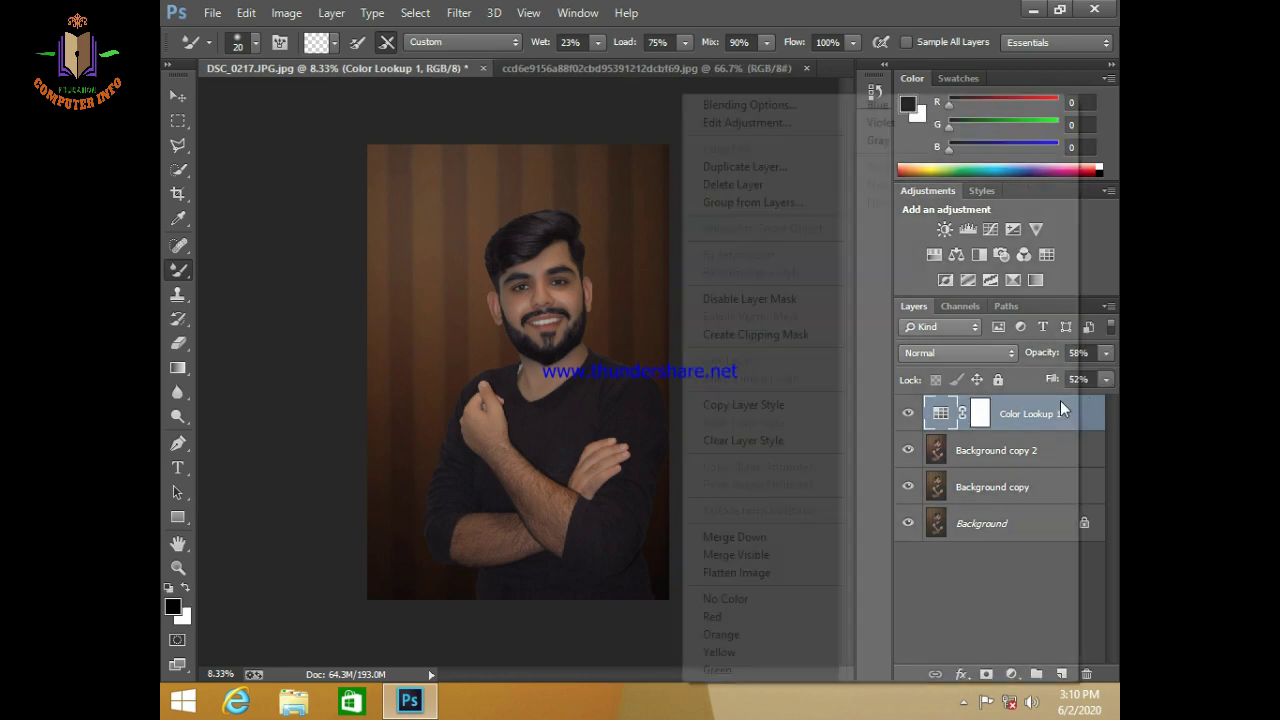
left_click(755, 537)
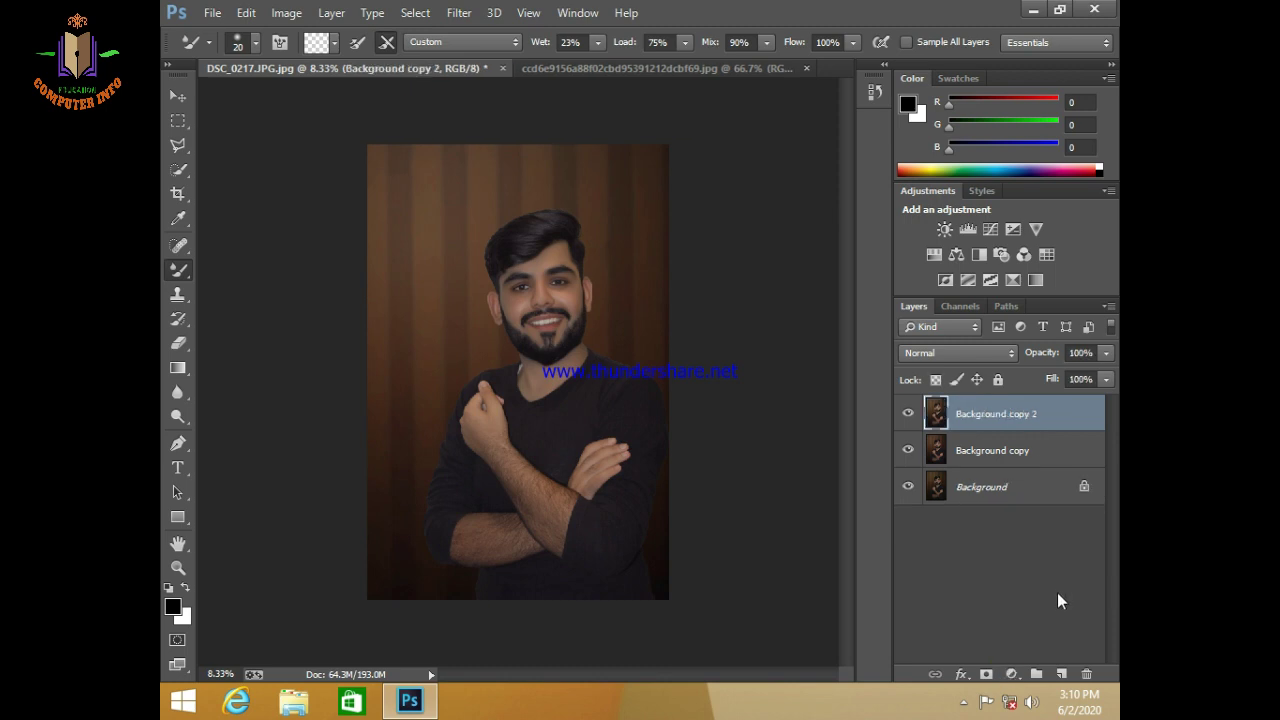
left_click(1011, 674)
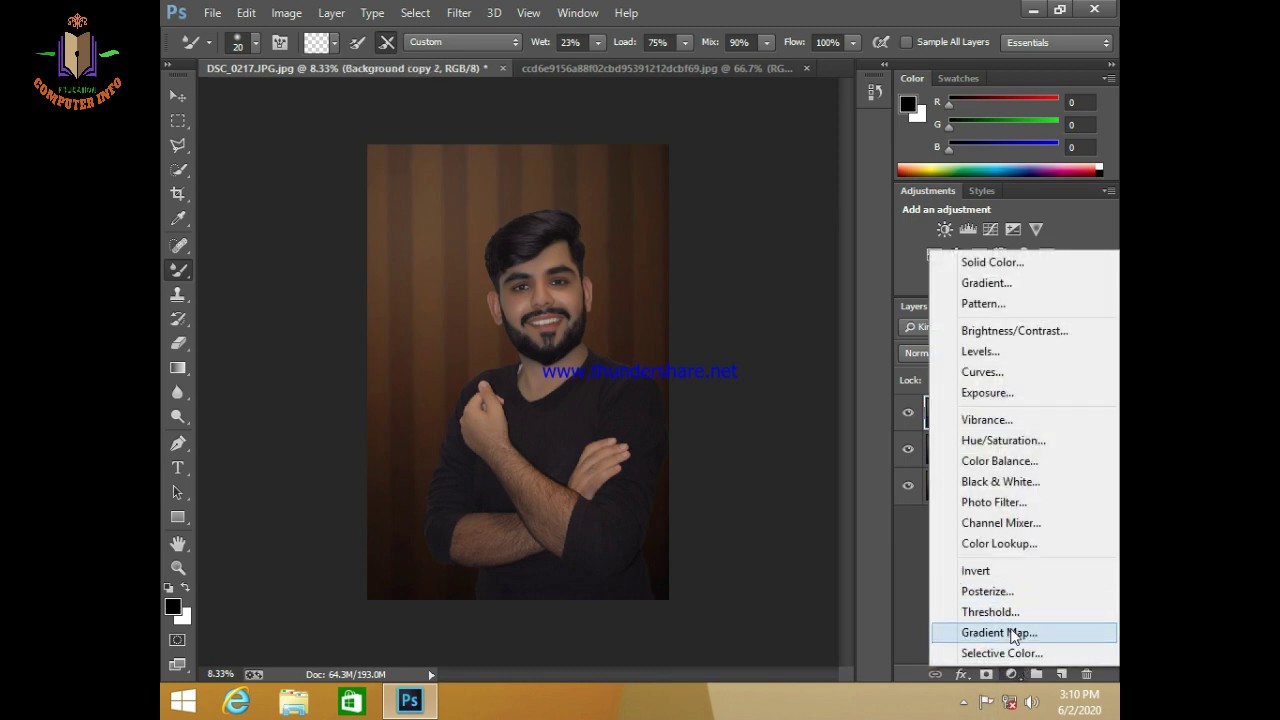
Step: Add another Color Lookup layer, trying Crisp_Warm.look and then Faizii (41).cube
left_click(1016, 545)
left_click(934, 271)
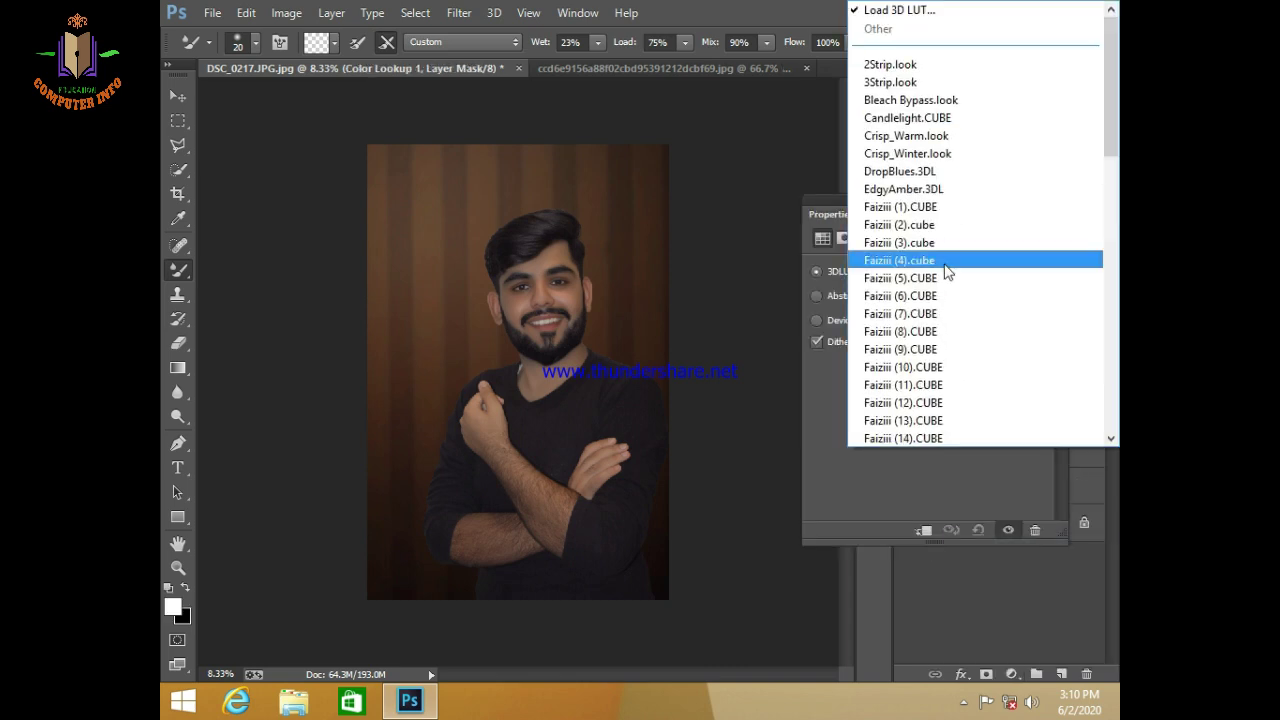
left_click(1105, 155)
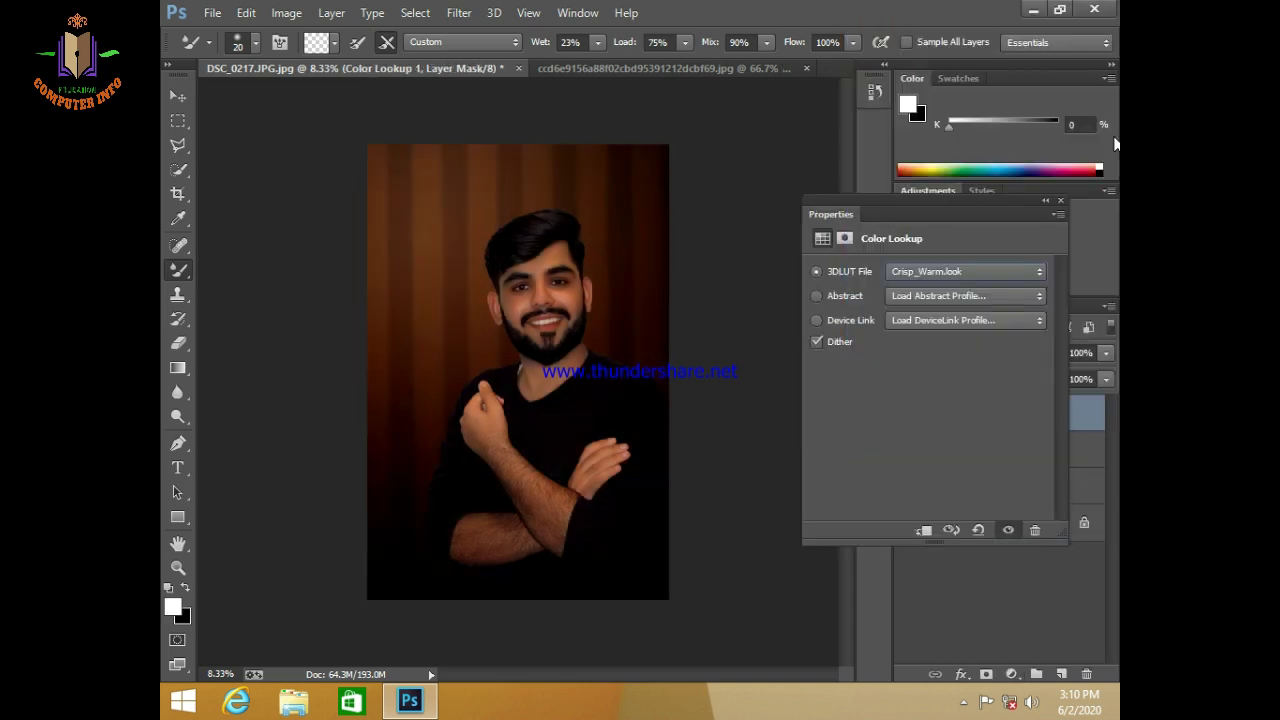
left_click(996, 268)
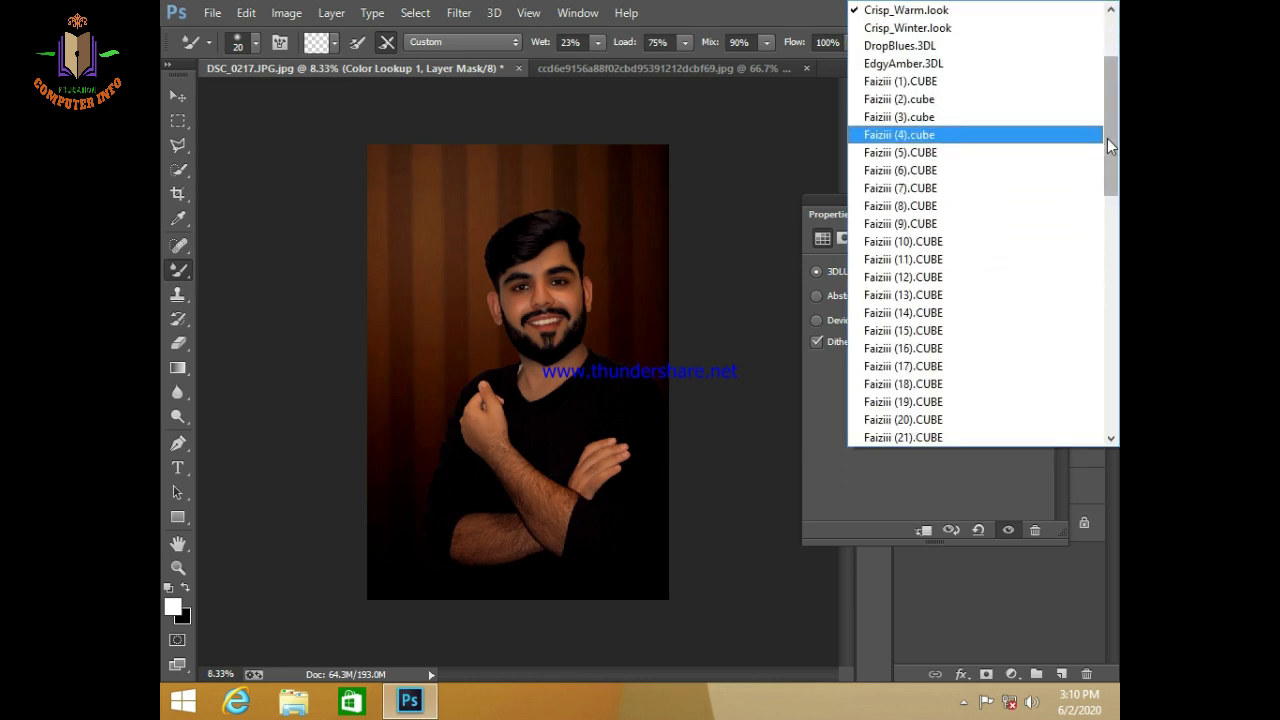
left_click_drag(1107, 138, 1080, 338)
left_click(905, 153)
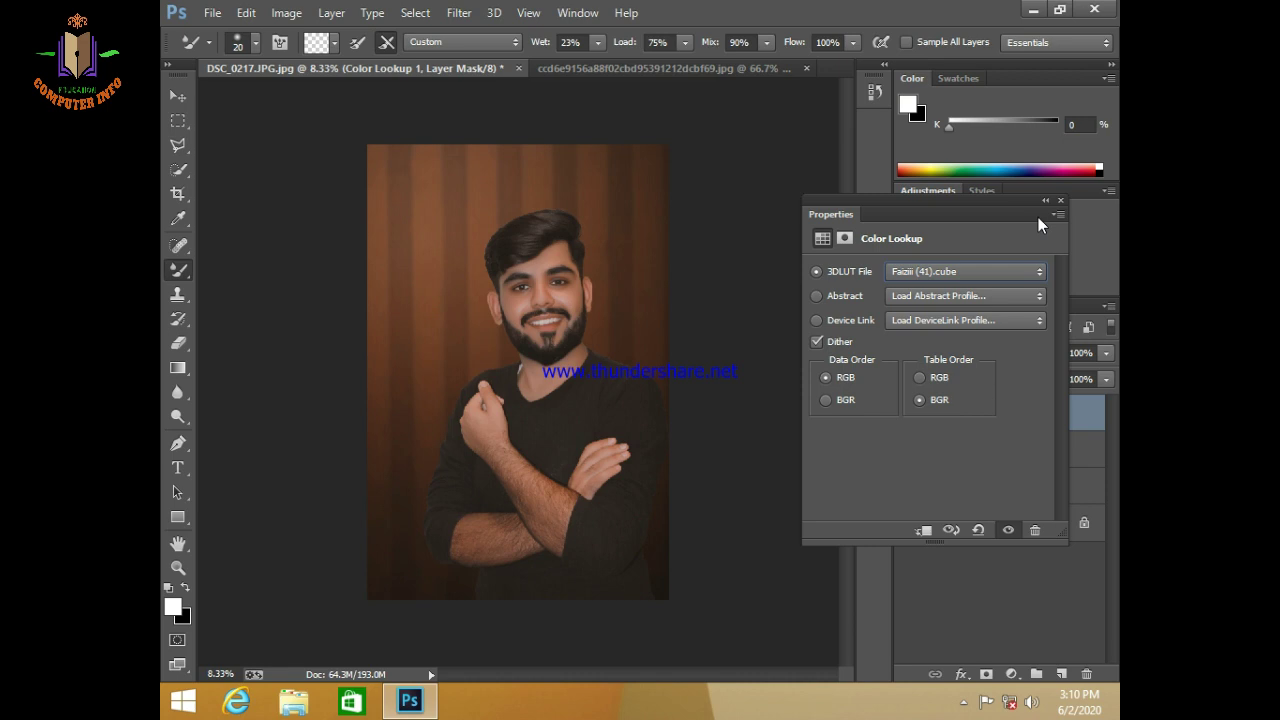
Step: Preview neighbouring Faizii LUTs (38, 35, 34, 33, 39) before returning to Faizii (41).cube
key("Up")
key("Up")
key("Up")
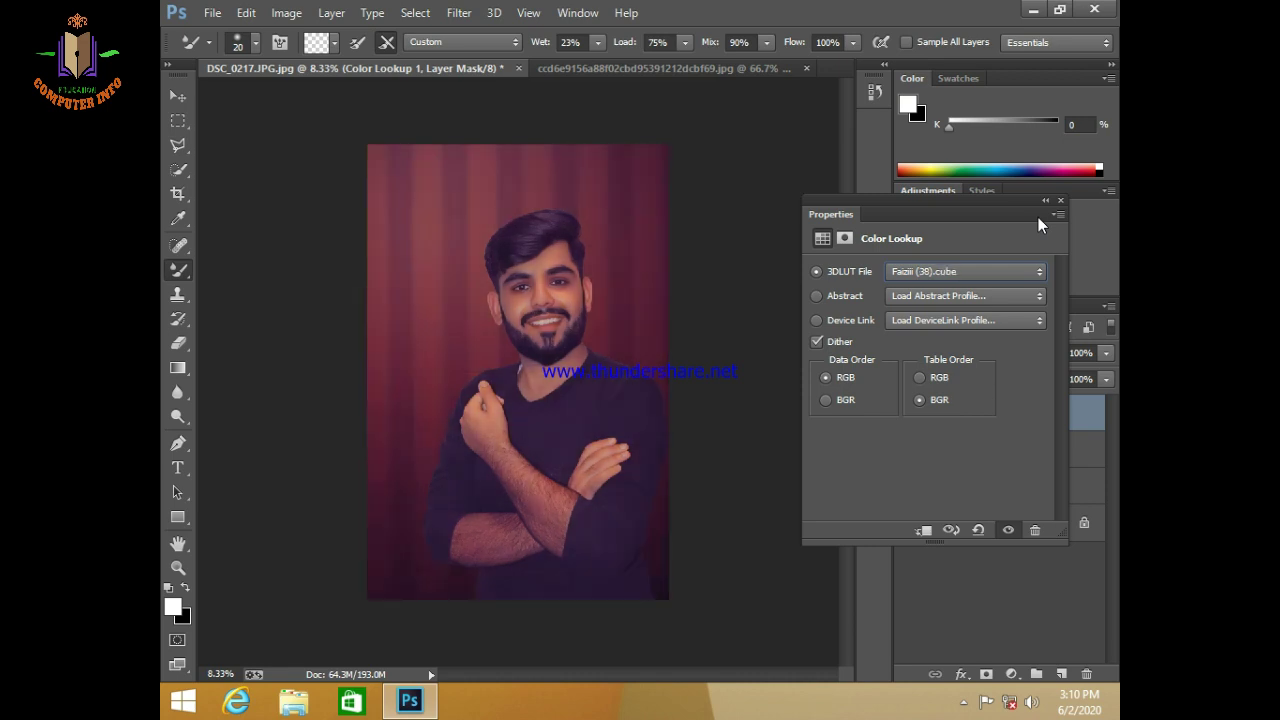
key("Up")
key("Up")
key("Up")
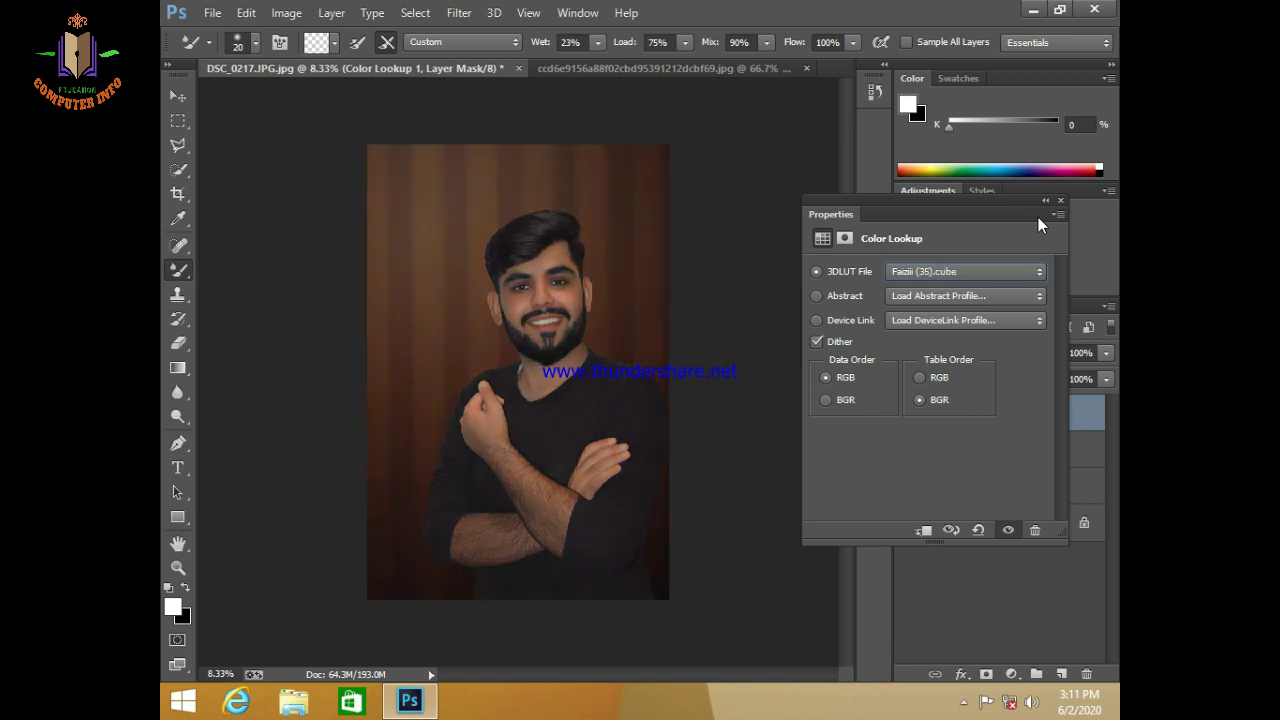
key("Up")
key("Up")
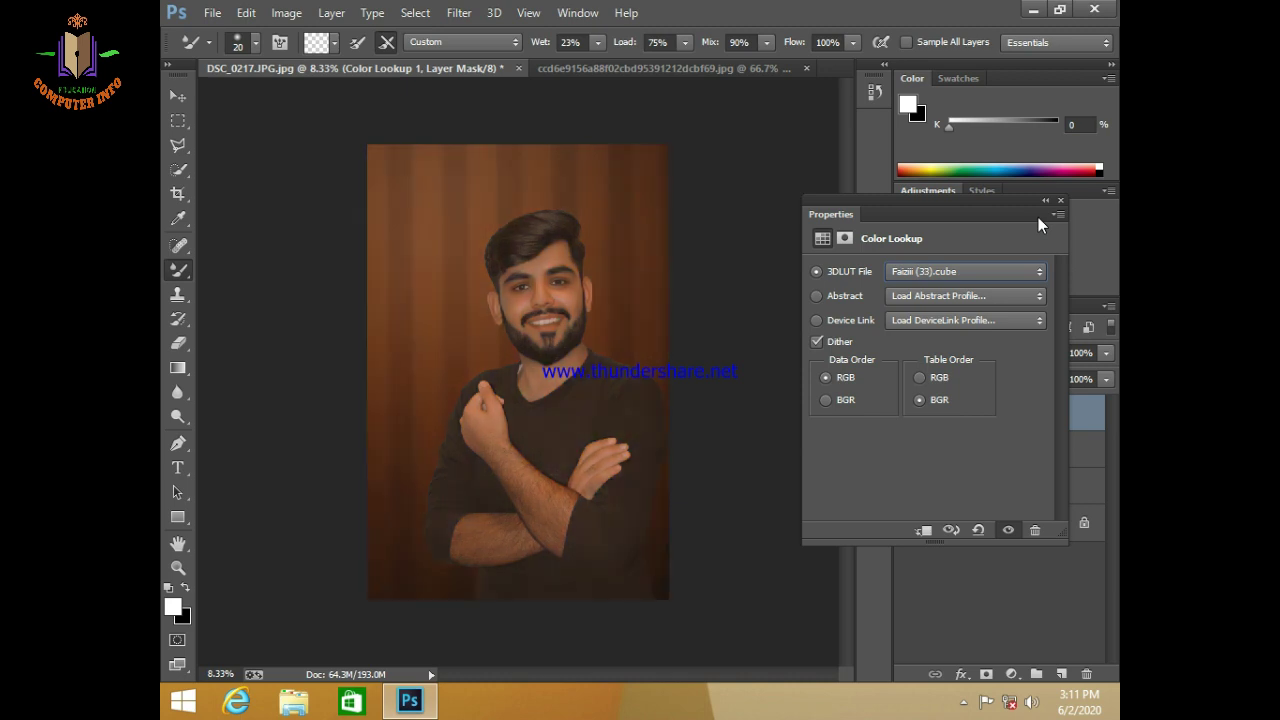
key("Down")
key("Up")
key("Up")
key("Down")
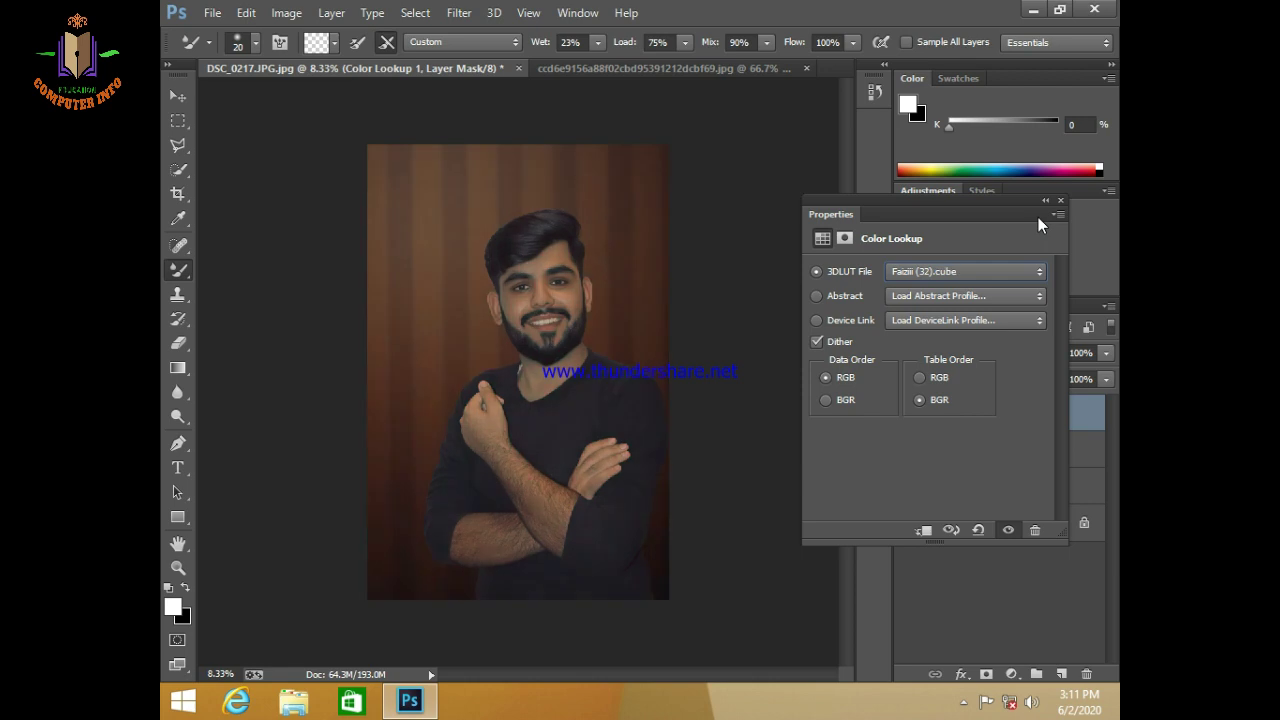
key("Down")
key("Down")
key("Down")
key("Down")
key("Down")
key("Down")
key("Down")
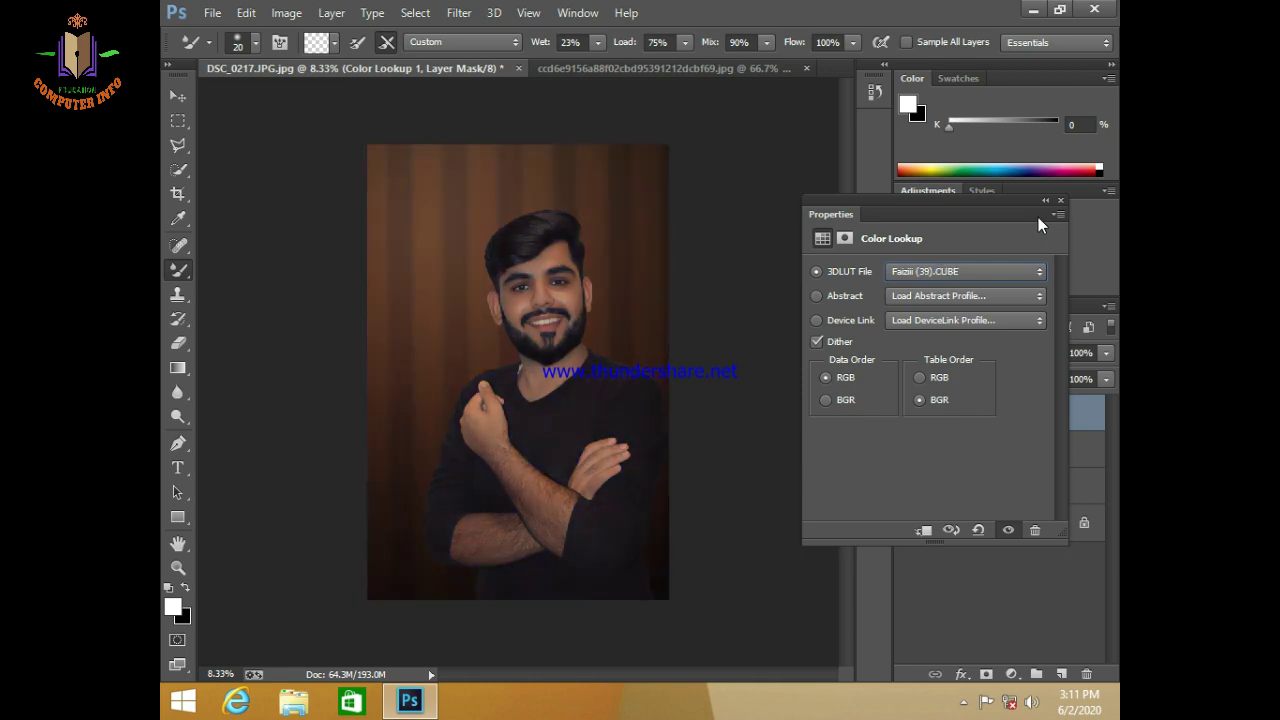
key("Down")
key("Up")
key("Down")
key("Down")
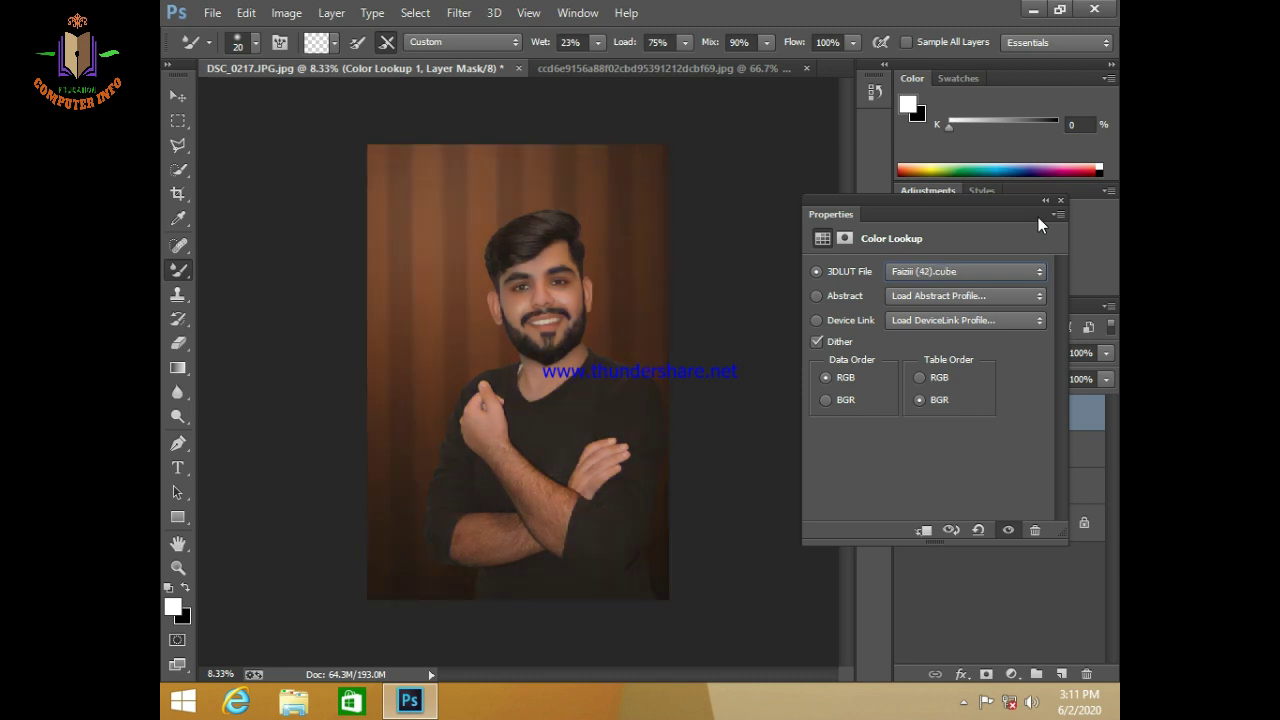
key("Down")
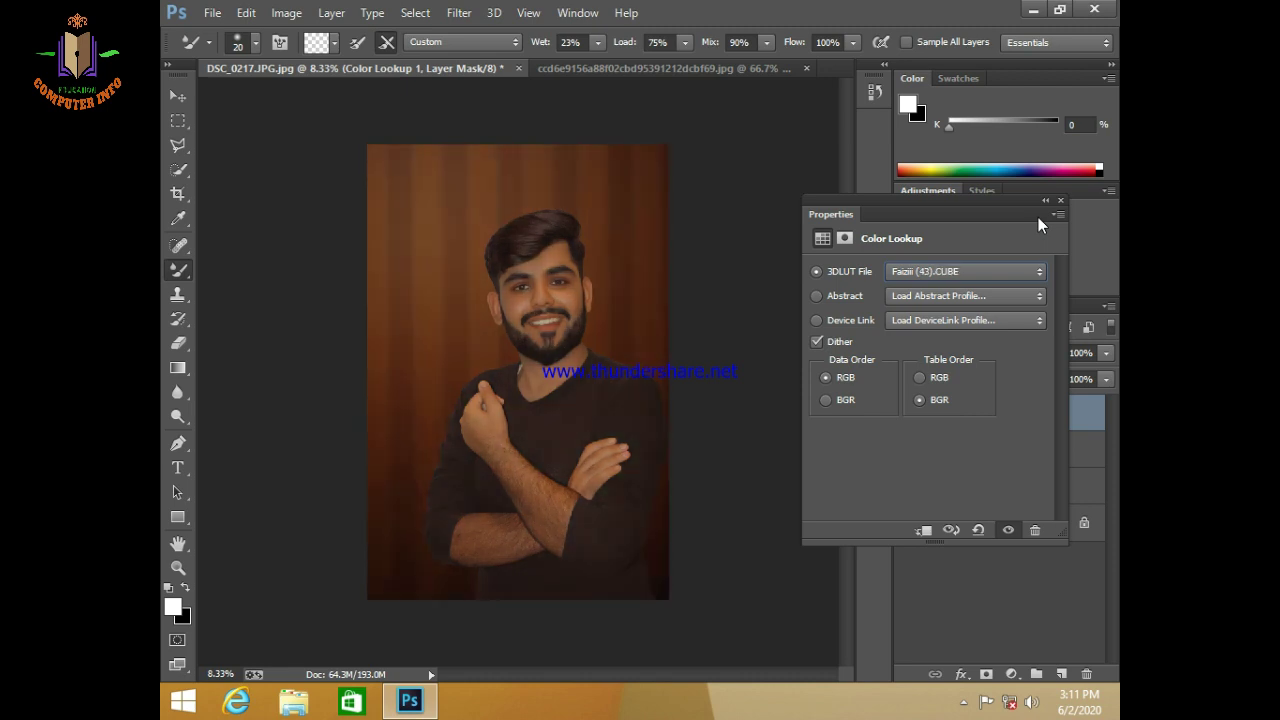
Step: Step back through earlier Faizii presets (36, 33, 31, 29 and before)
key("Up")
key("Up")
key("Up")
key("Up")
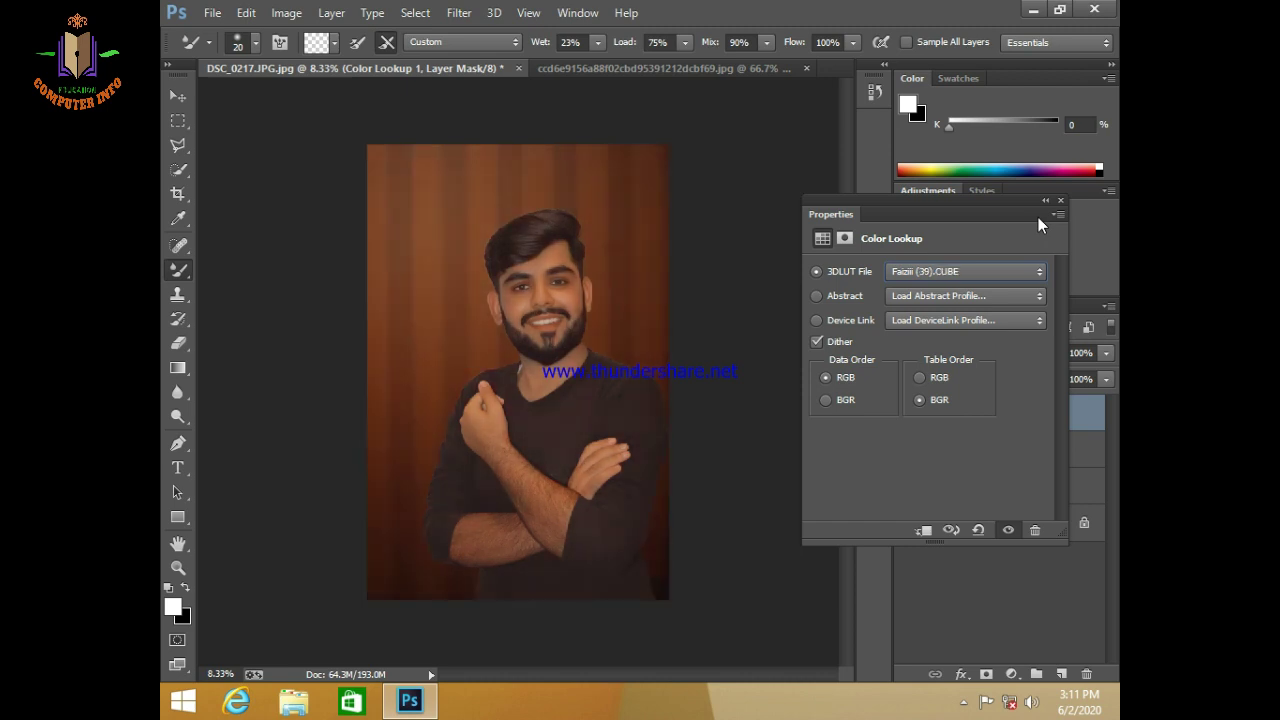
key("Up")
key("Up")
key("Up")
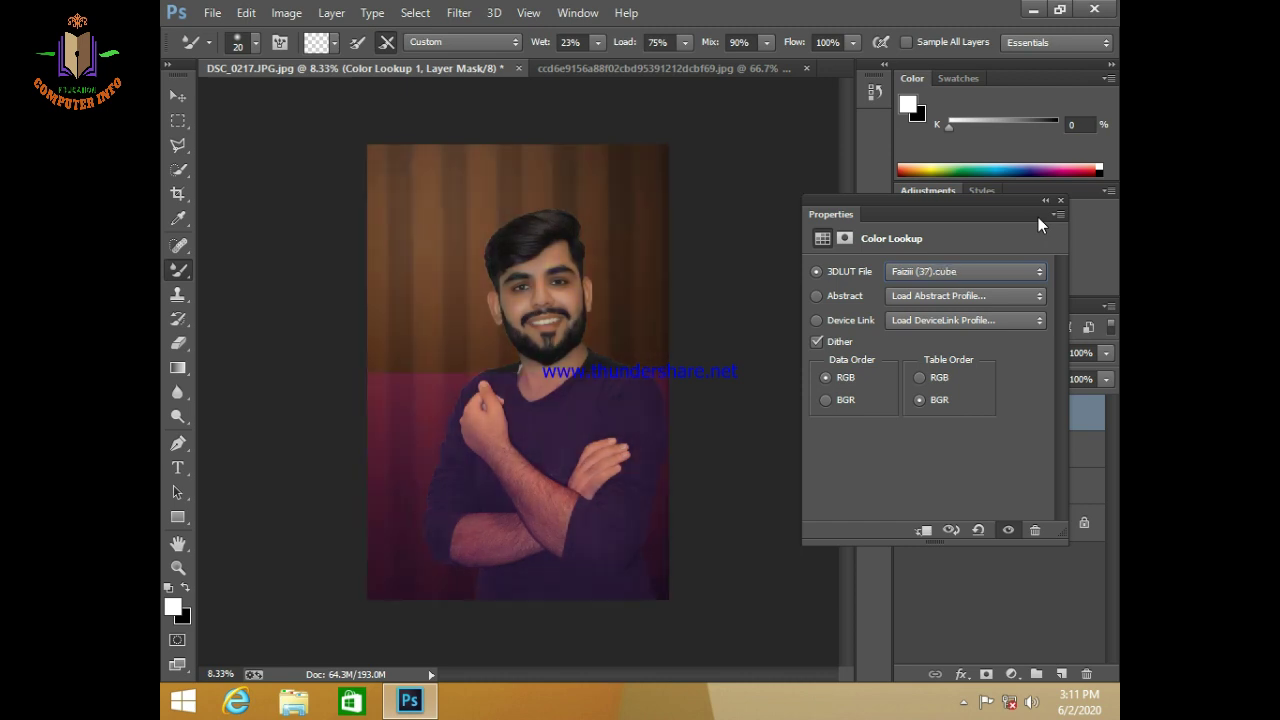
key("Up")
key("Up")
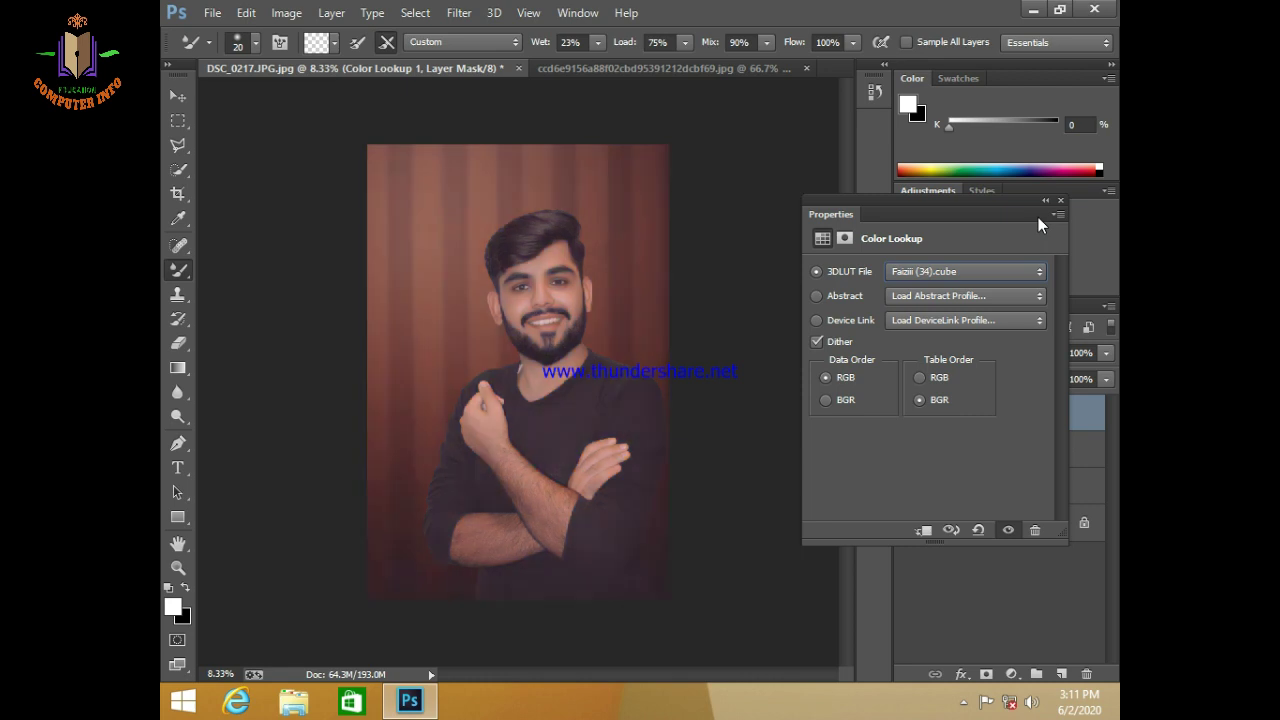
key("Up")
key("Up")
key("Up")
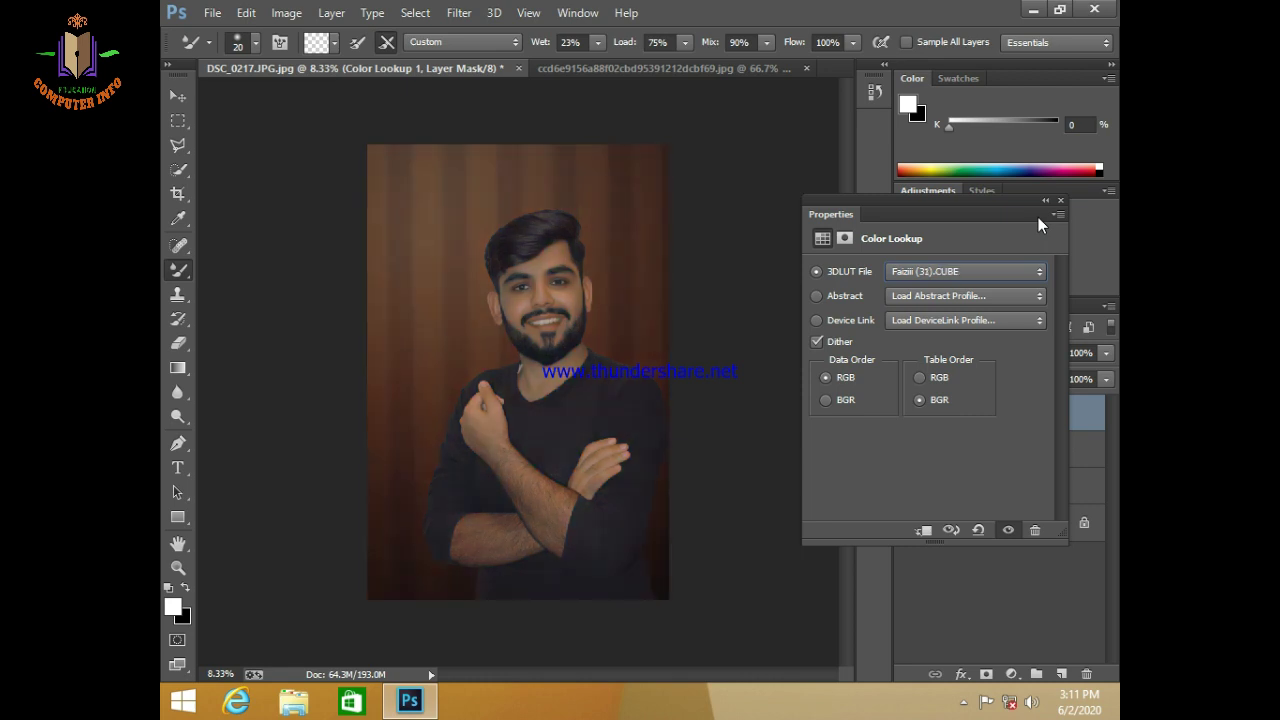
key("Up")
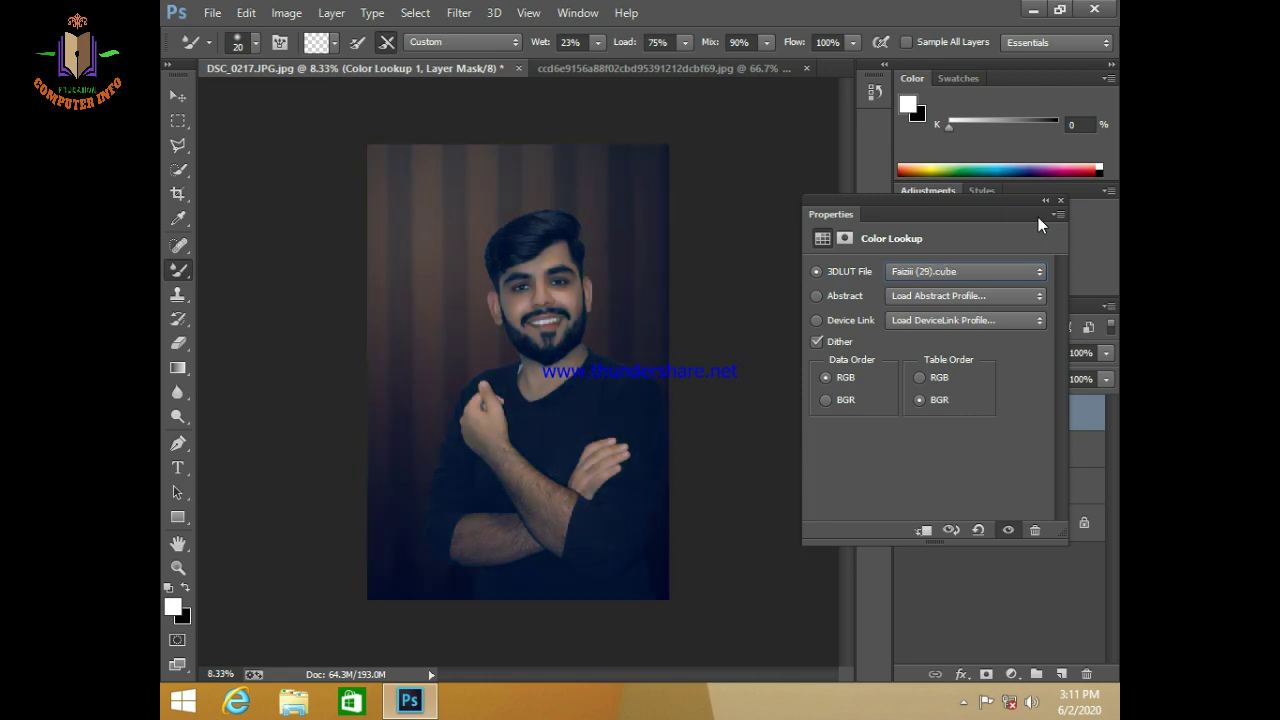
key("Up")
key("Up")
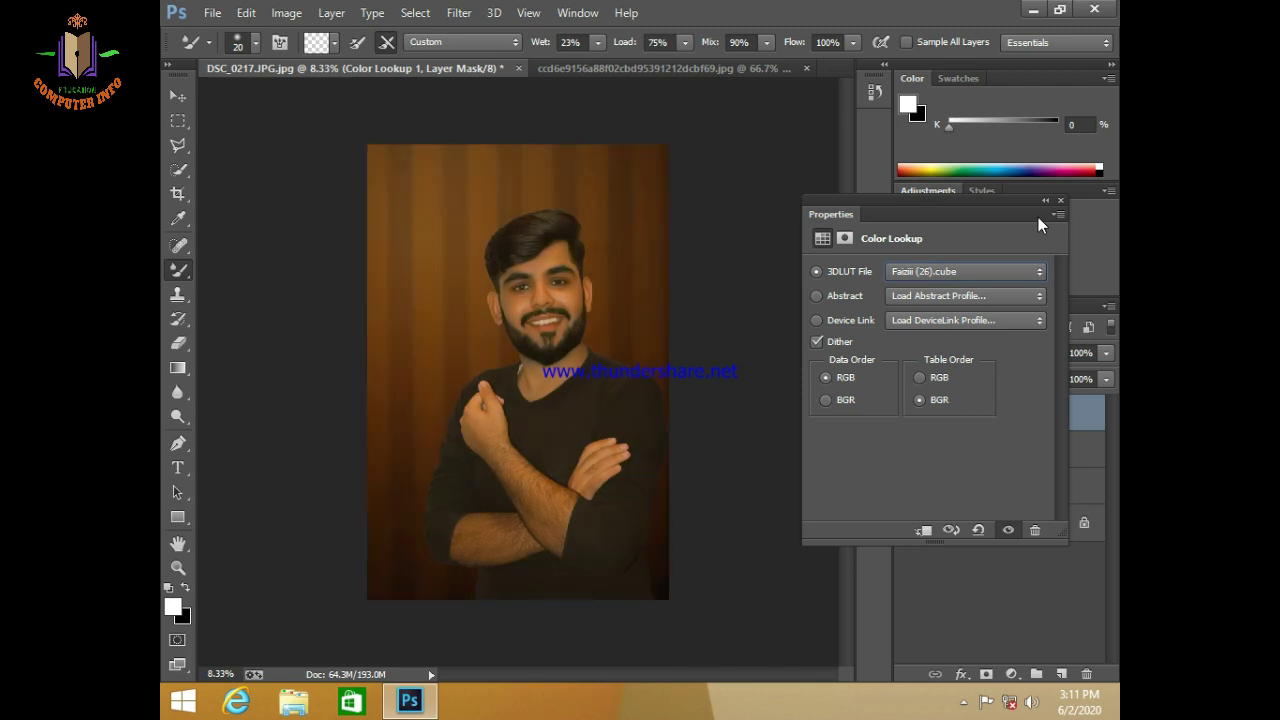
key("Up")
key("Up")
key("Up")
key("Up")
Step: Apply the Faizii (32).cube LUT and compare the grade hidden and shown
left_click(954, 267)
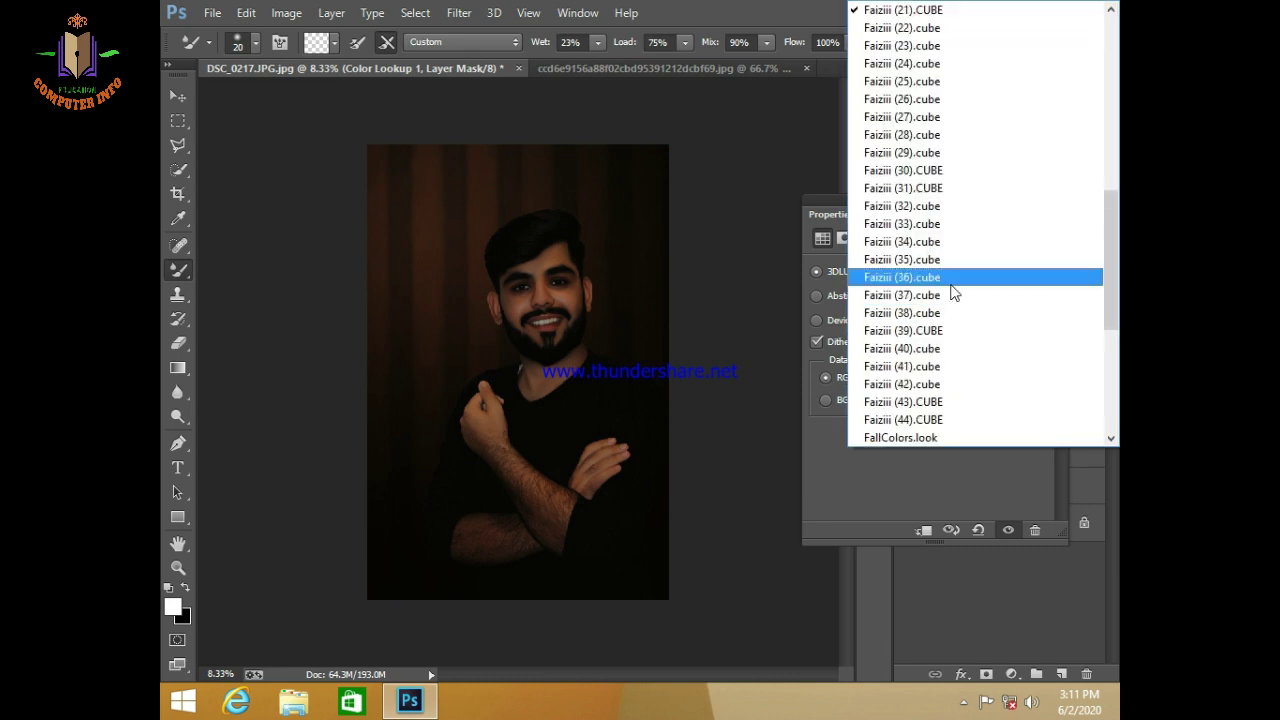
left_click(910, 210)
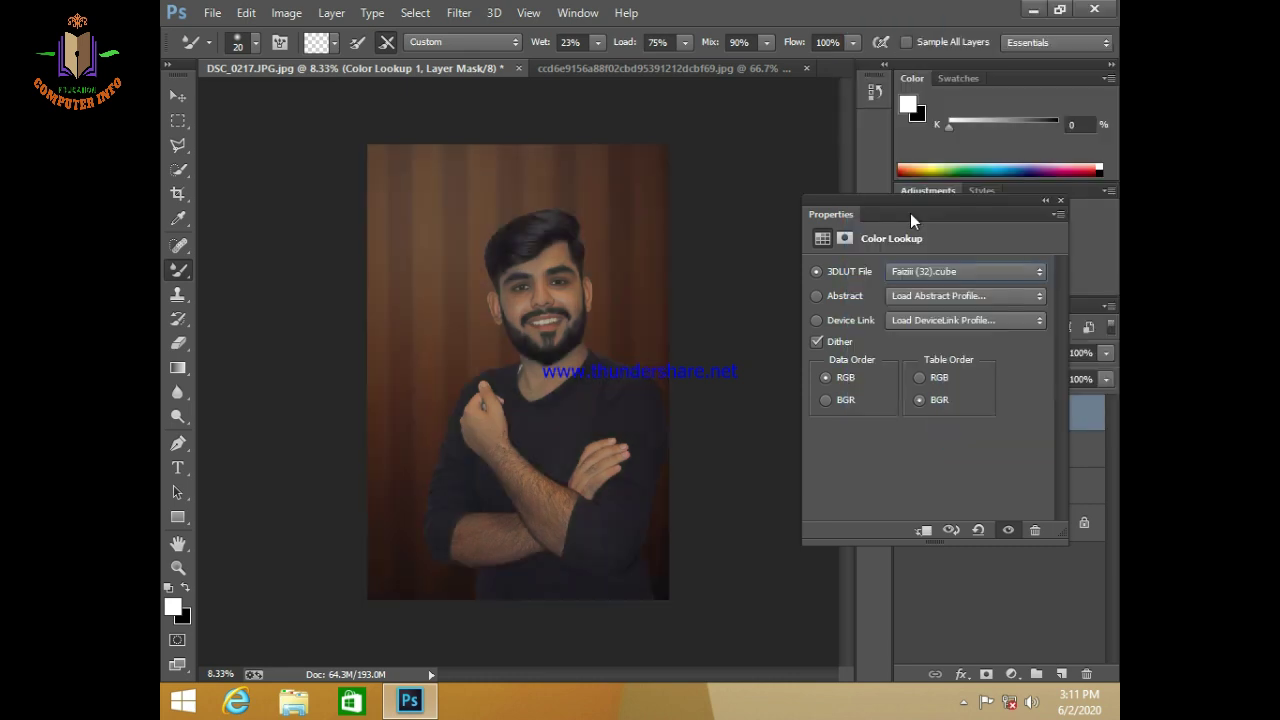
left_click(1058, 200)
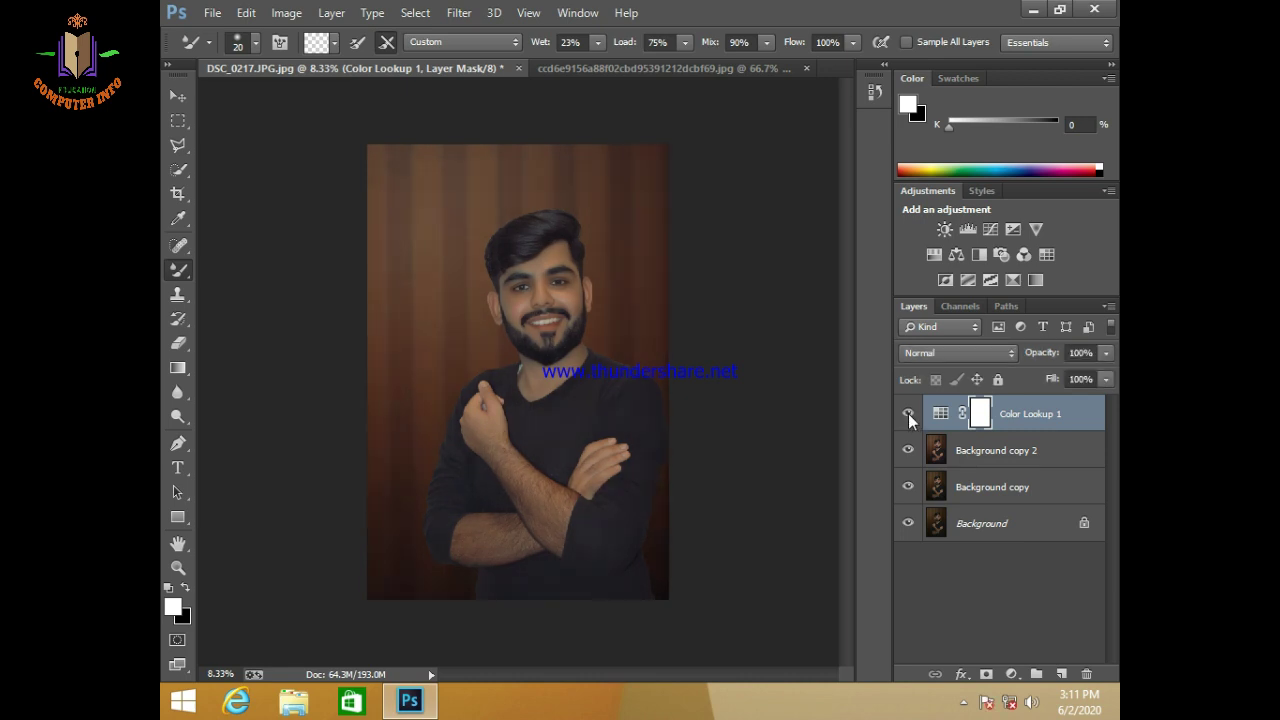
left_click(908, 413)
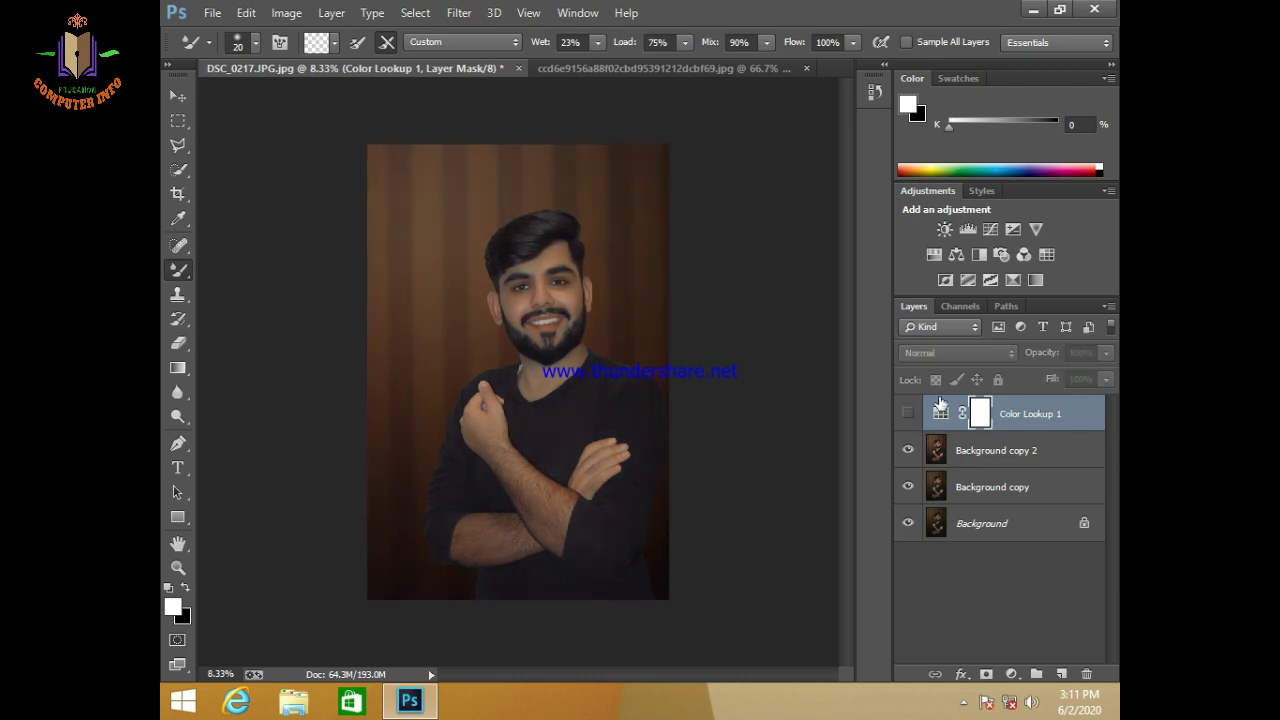
left_click(908, 413)
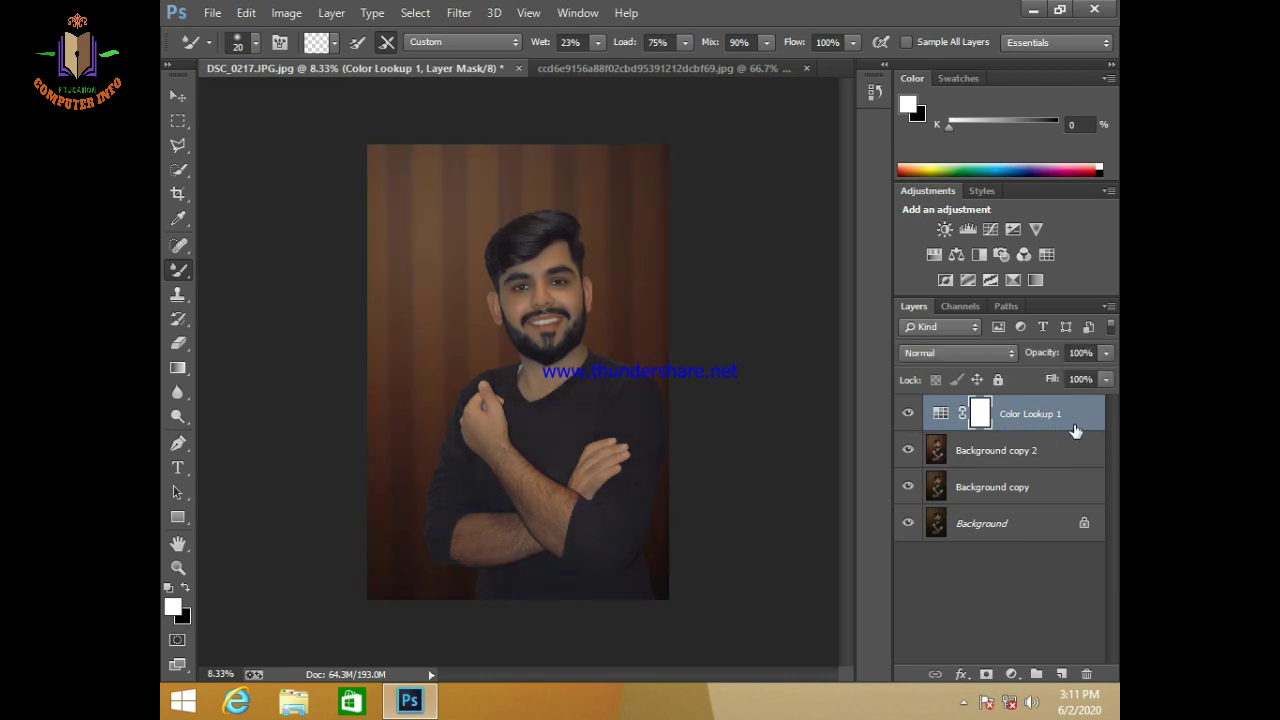
Step: Delete Color Lookup 1 and merge Background copy 2 into Background copy
left_click_drag(1071, 432, 1086, 674)
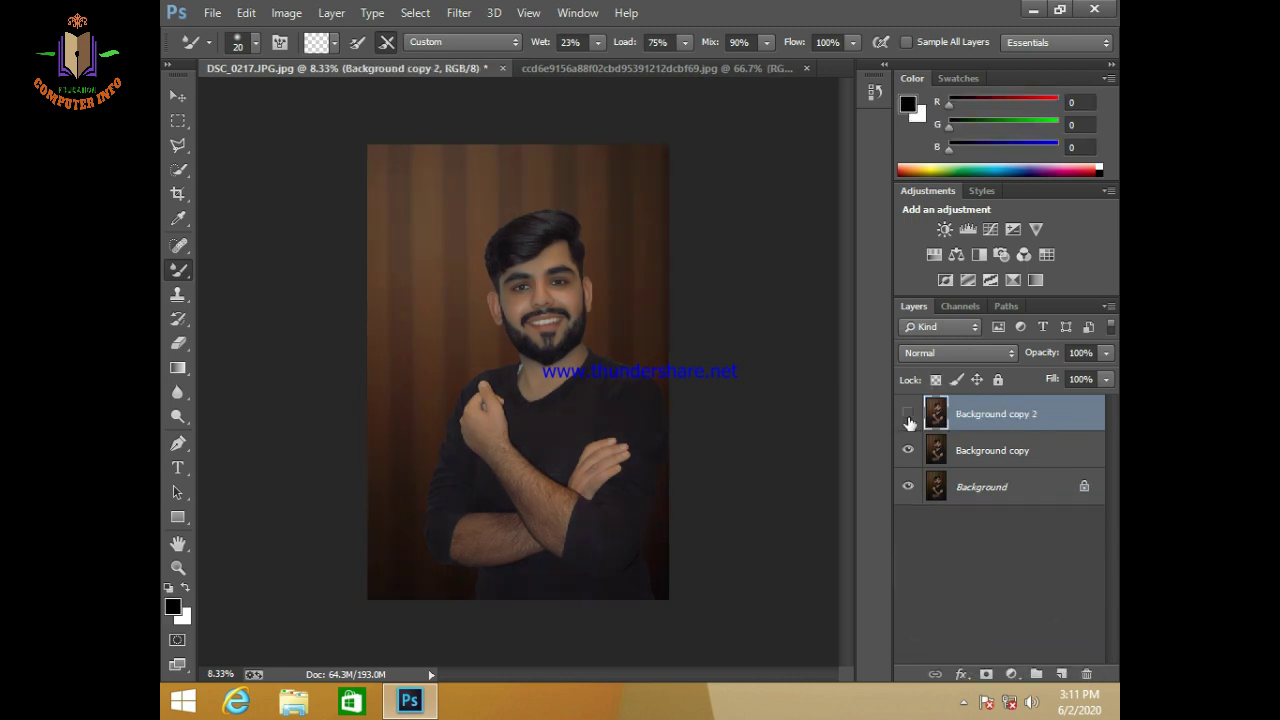
left_click(908, 415)
right_click(950, 414)
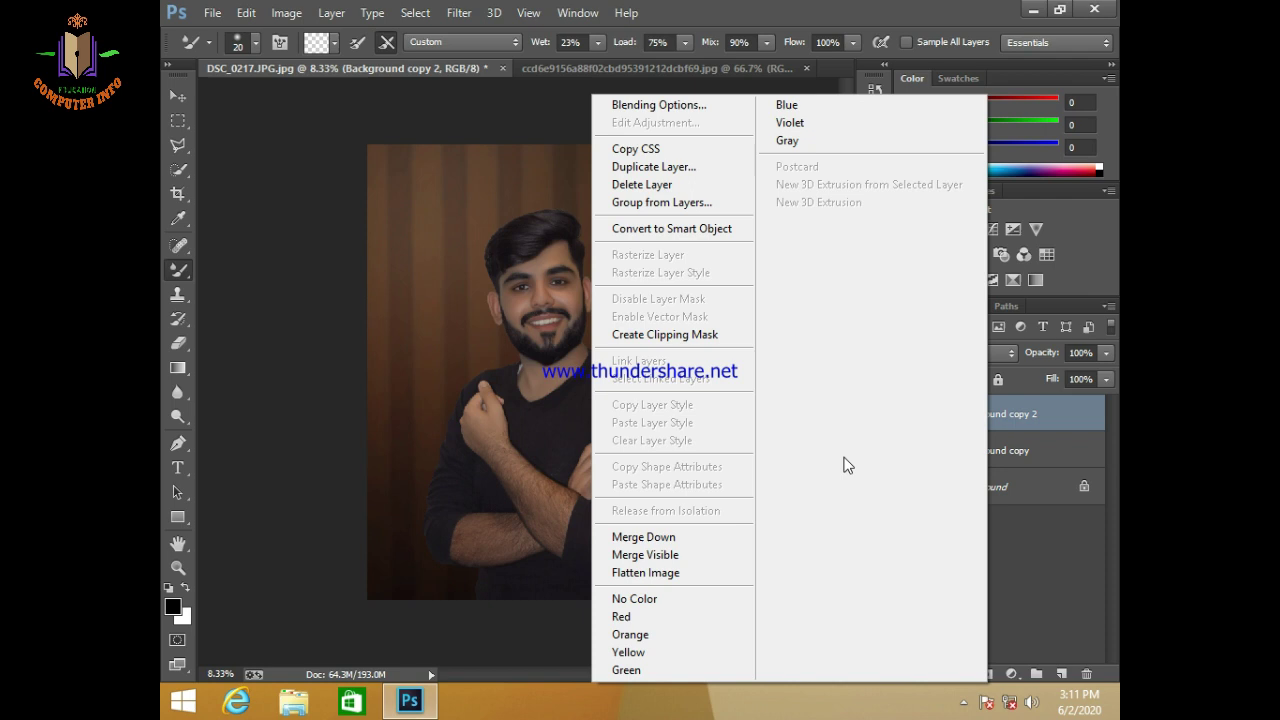
left_click(678, 538)
left_click(908, 413)
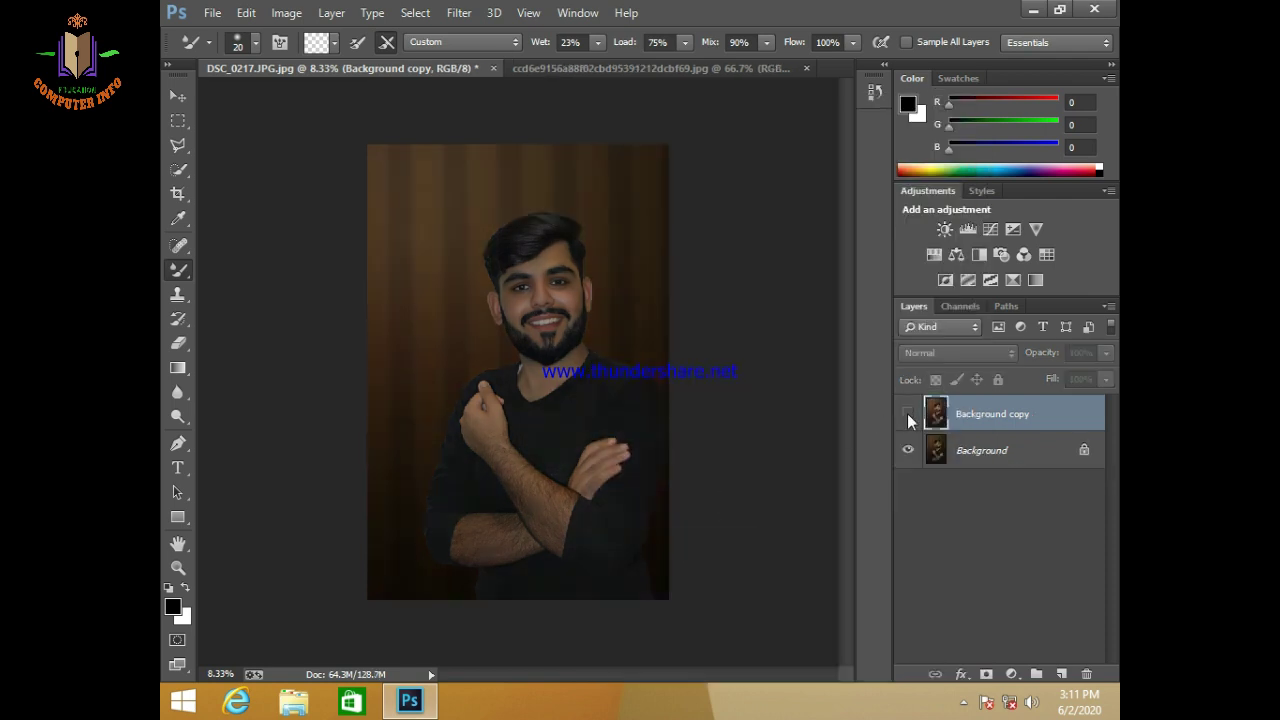
Step: In the Camera Raw Filter, set Shadows to -18 and Blacks to about +15
left_click(460, 12)
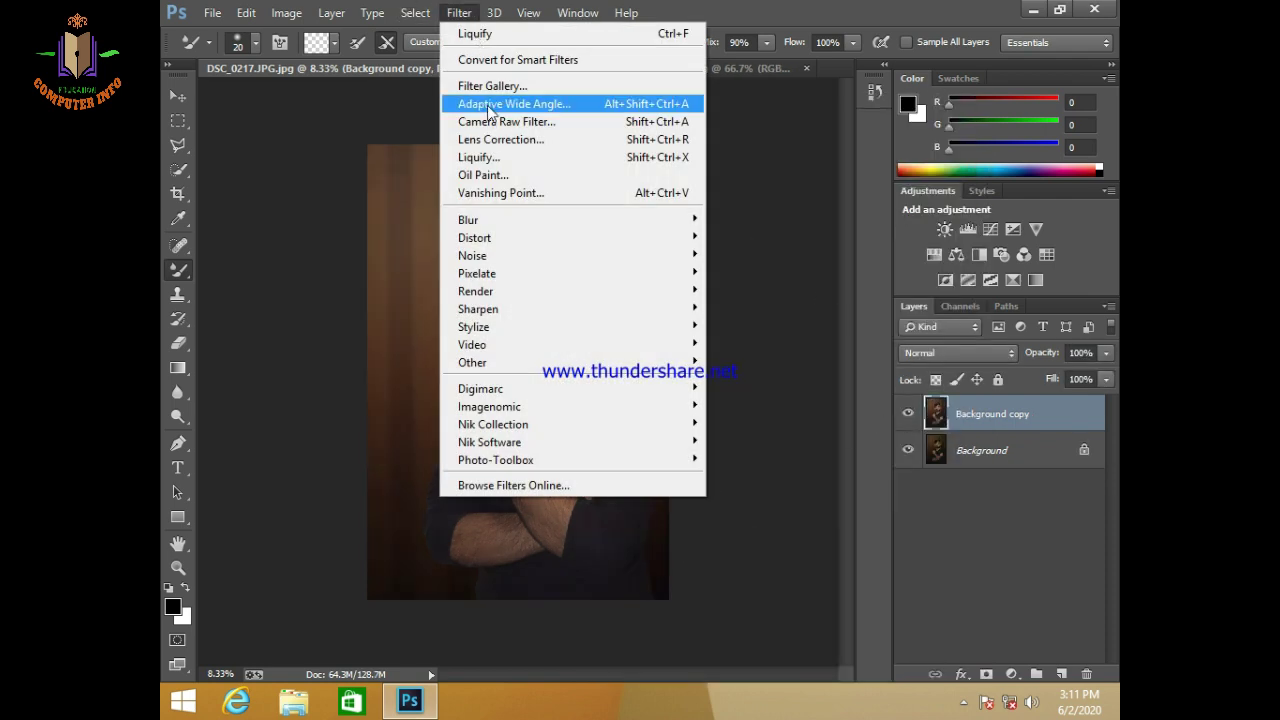
left_click(496, 122)
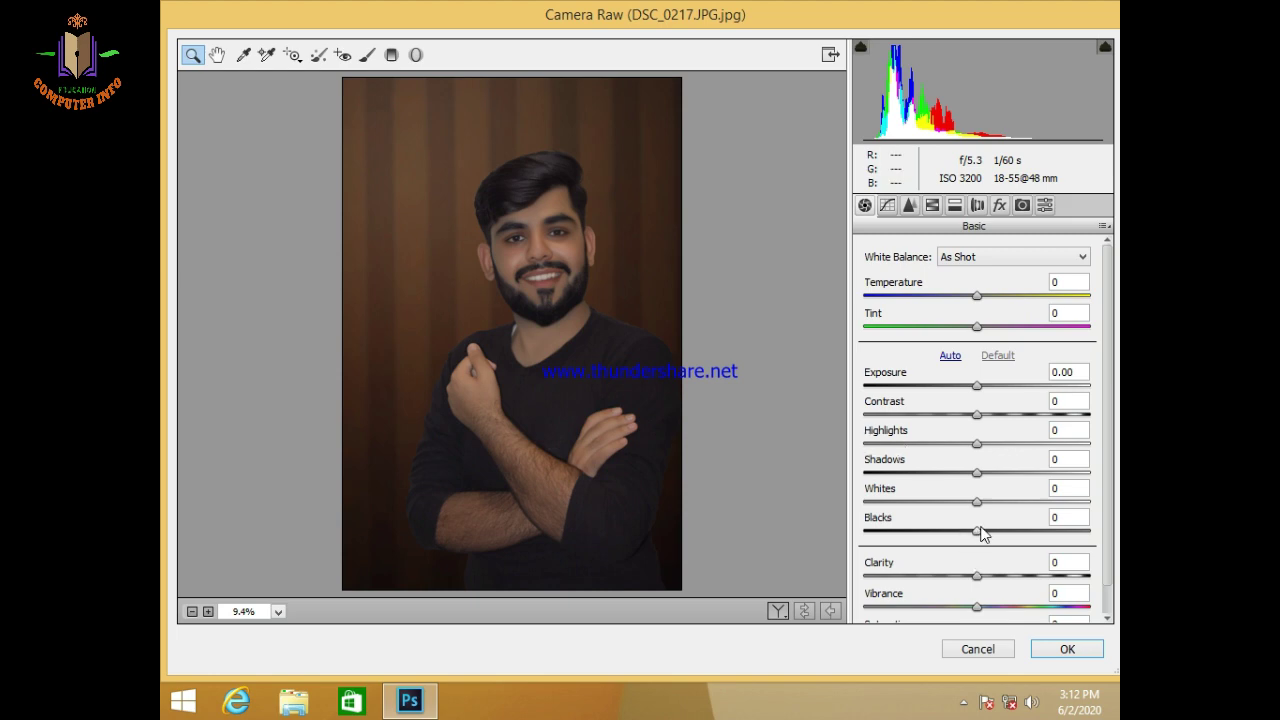
left_click_drag(978, 531, 1001, 537)
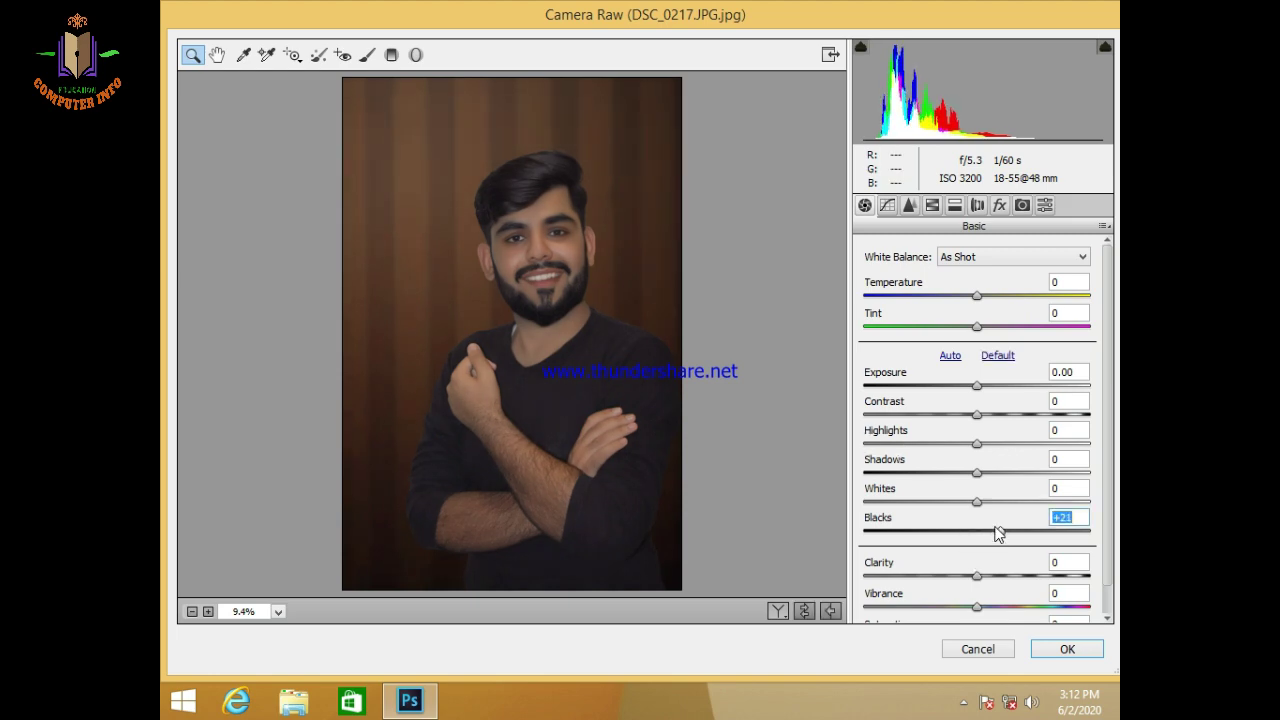
left_click_drag(977, 473, 958, 481)
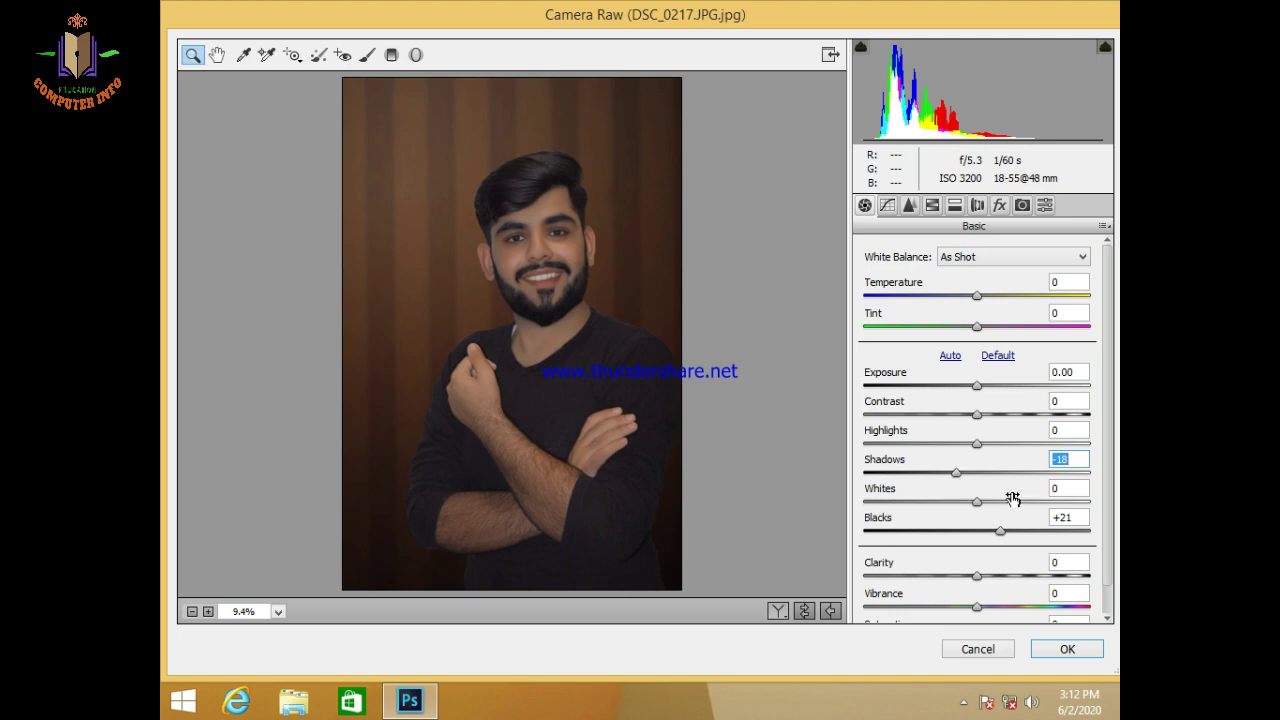
left_click_drag(1001, 537, 993, 539)
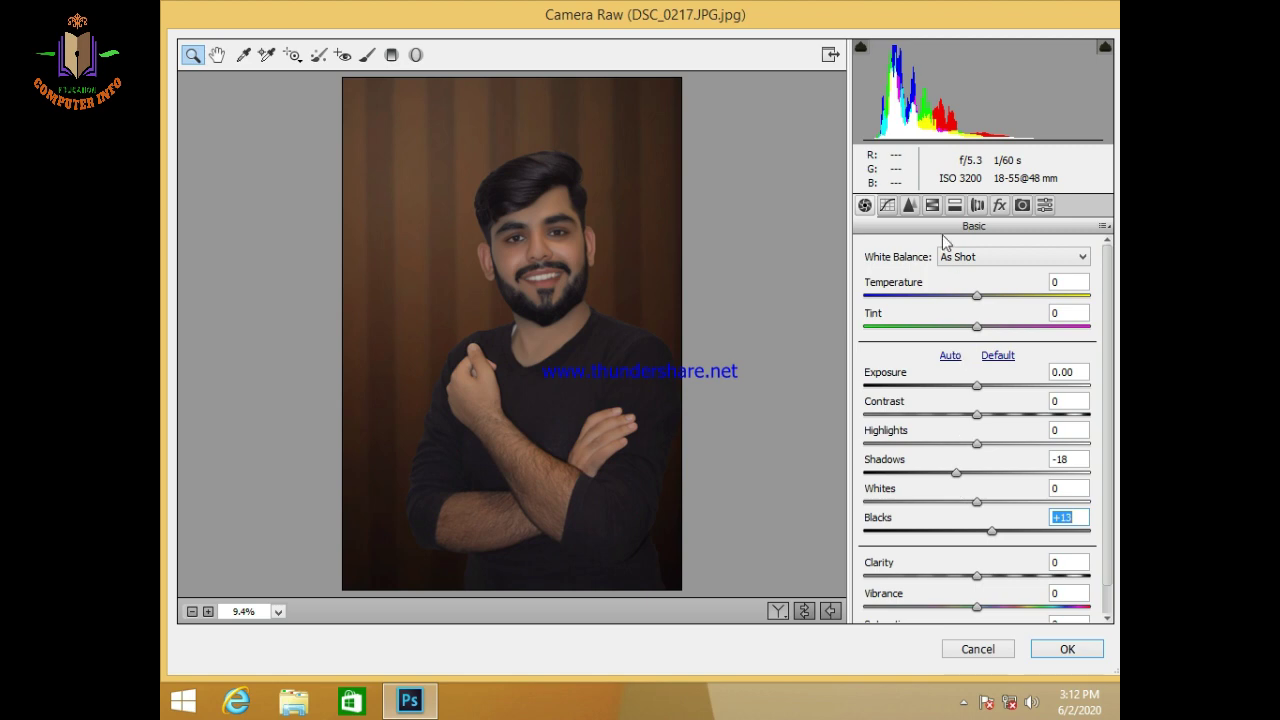
Step: Raise the Reds saturation to +15 in the HSL / Grayscale panel
left_click(932, 206)
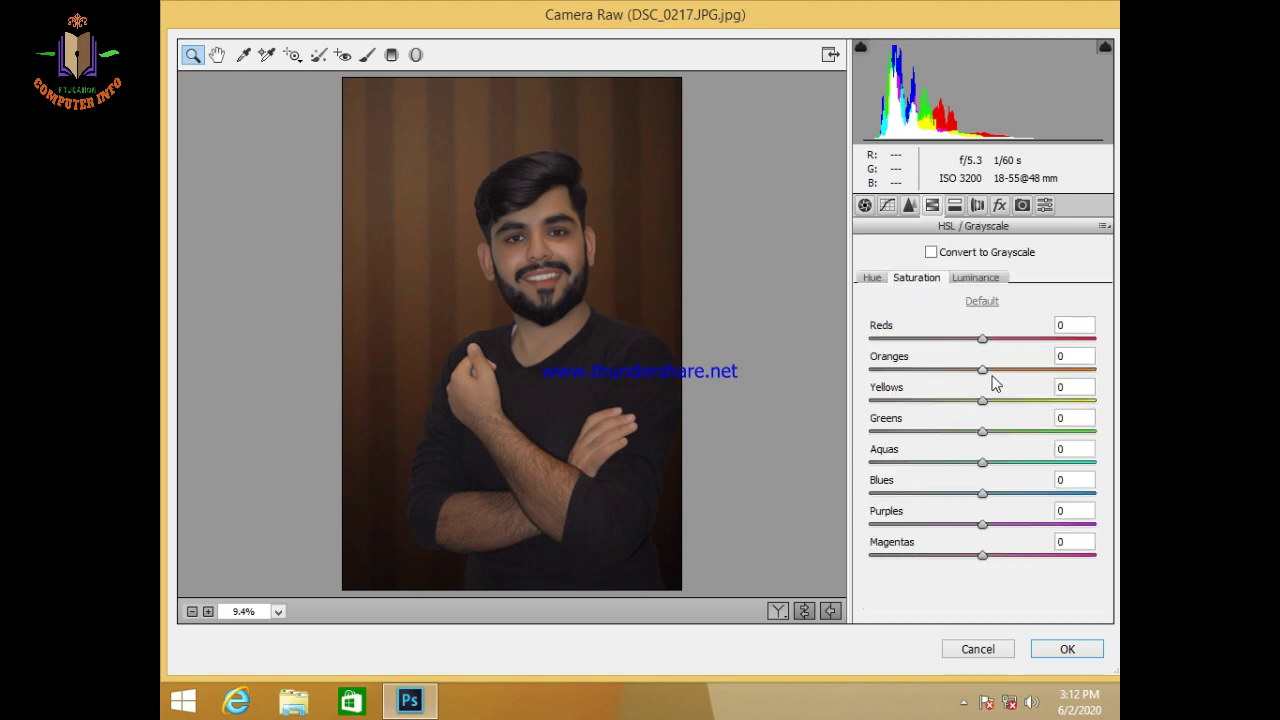
mouse_move(982, 339)
left_mouse_down()
mouse_move(999, 339)
mouse_move(980, 376)
left_mouse_up()
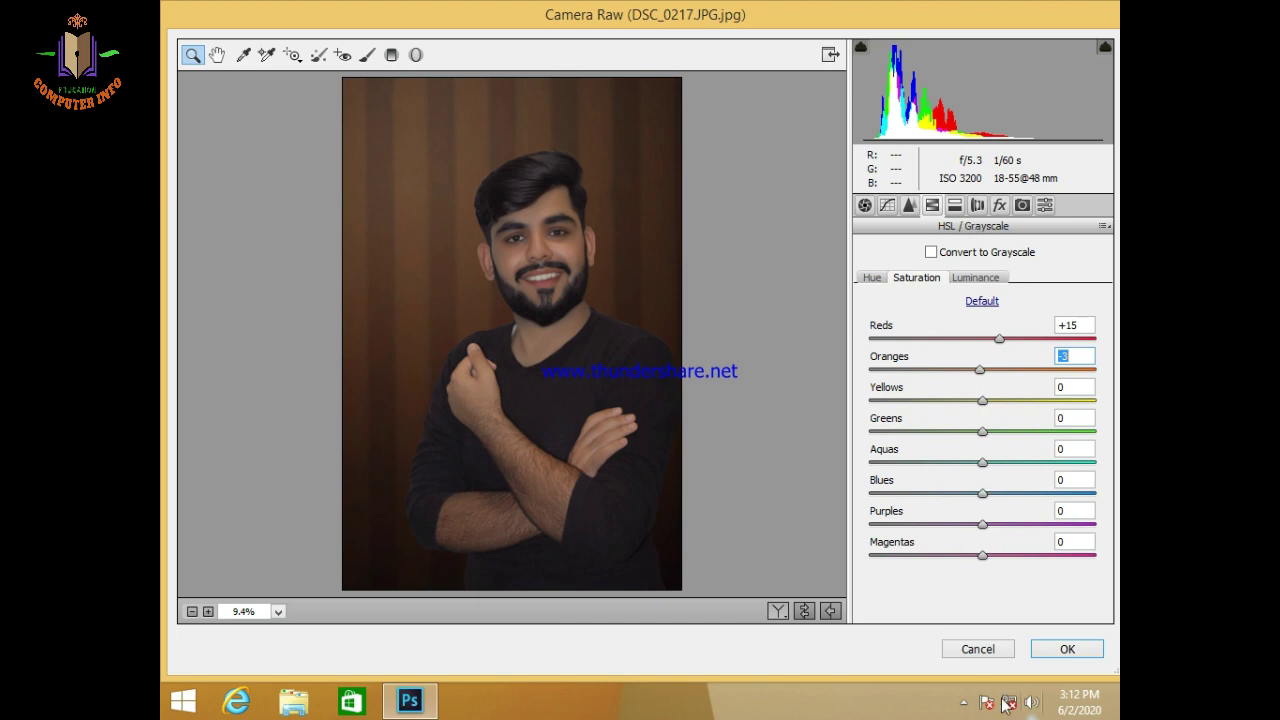
left_click(963, 703)
right_click(932, 606)
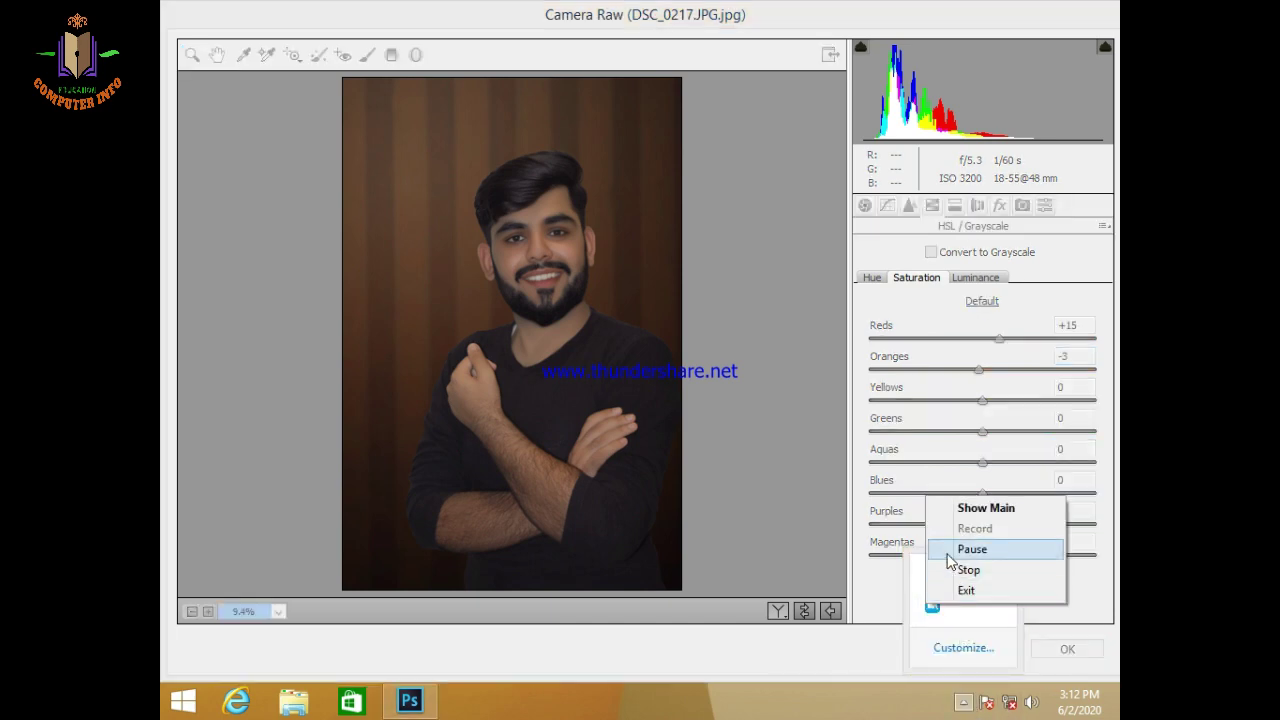
left_click(950, 549)
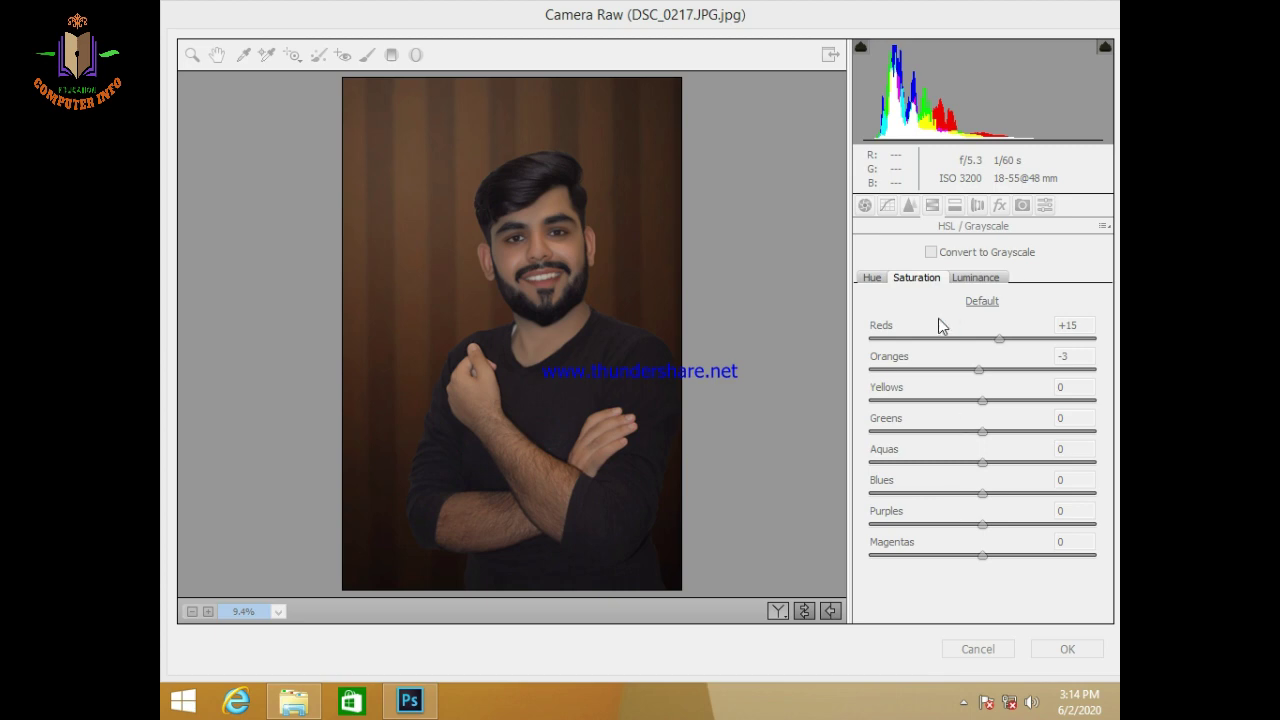
left_click(925, 298)
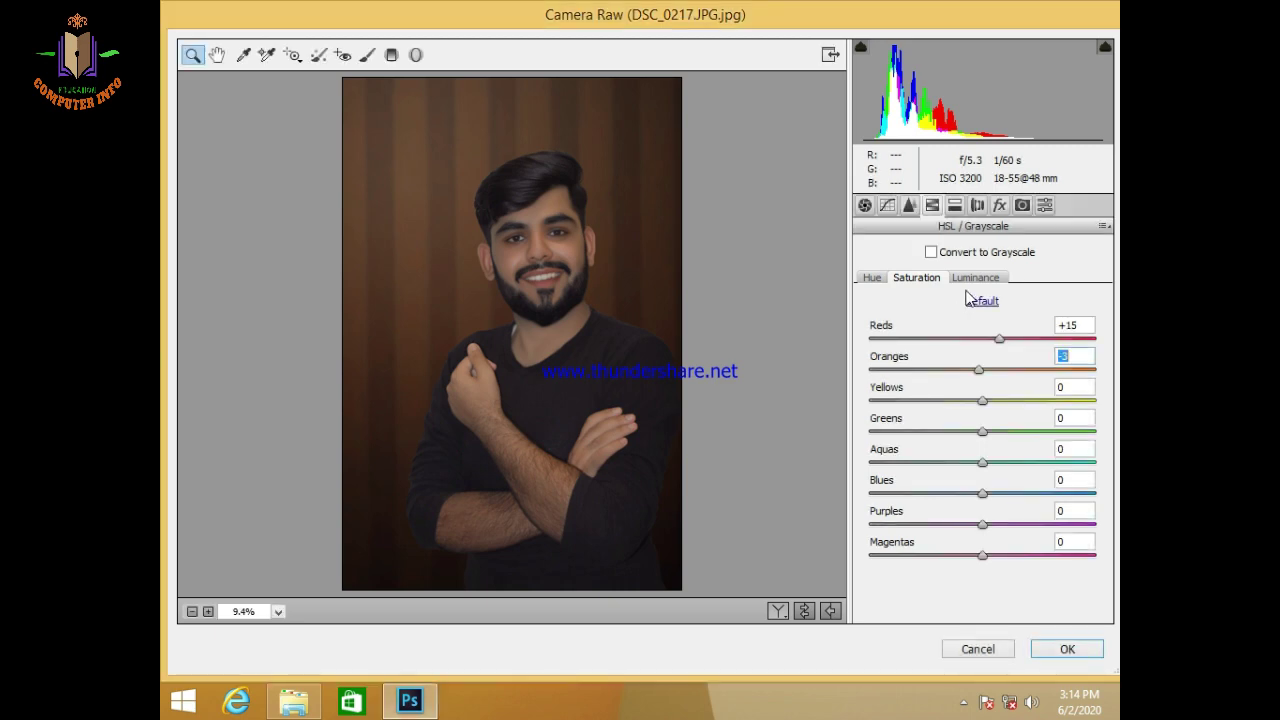
Step: Raise Oranges luminance to +12, add a -10 vignette, nudge Blue Primary hue, and apply Camera Raw
left_click(974, 279)
left_click_drag(983, 370, 995, 369)
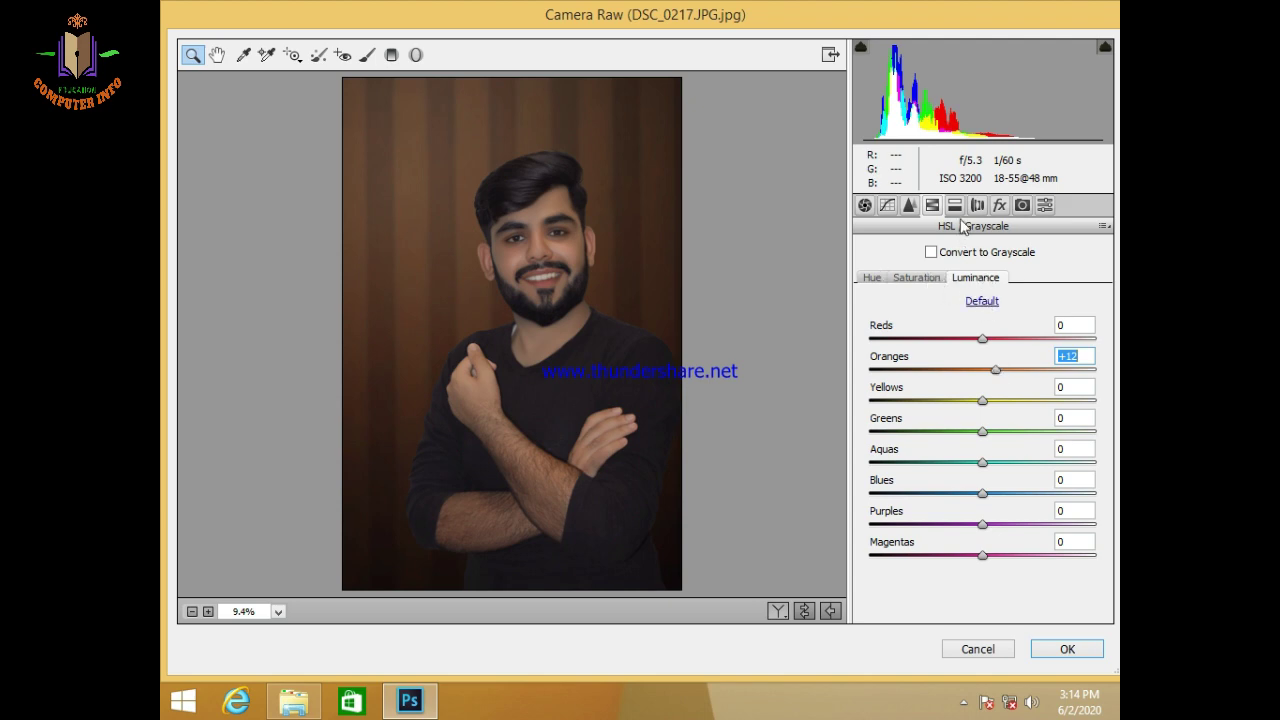
left_click(999, 205)
left_click_drag(983, 450, 971, 448)
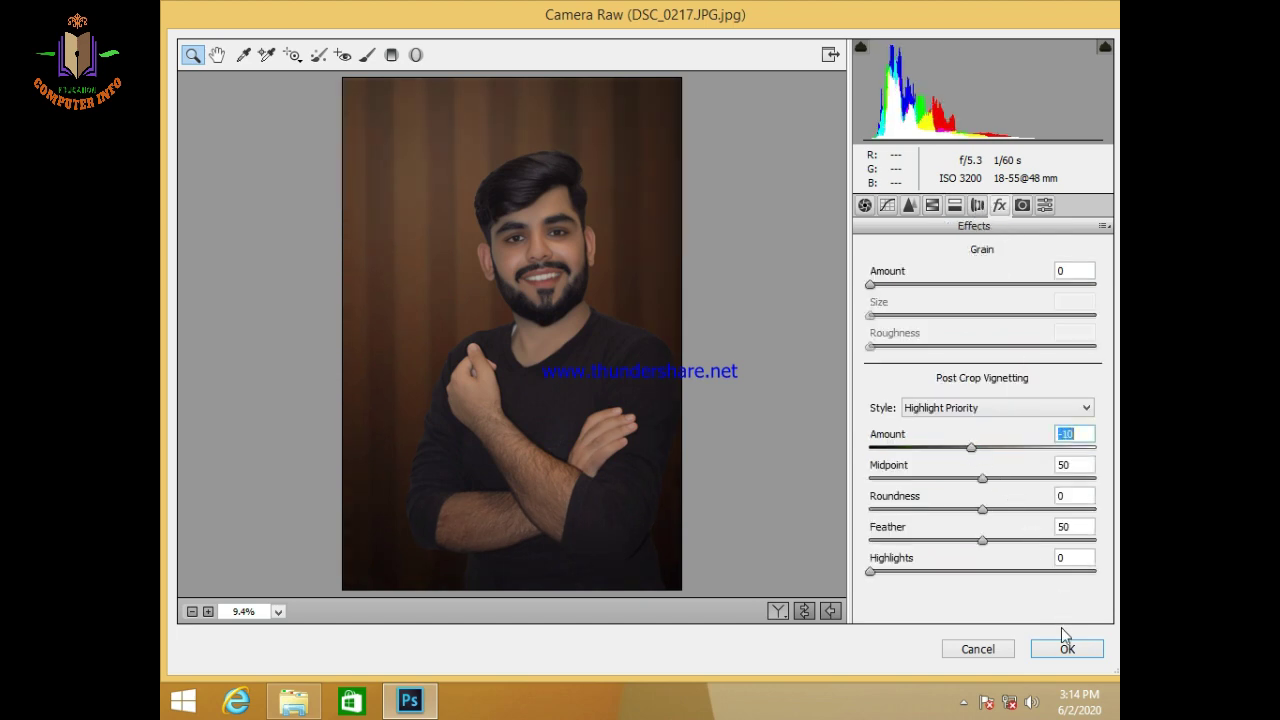
left_click(1022, 205)
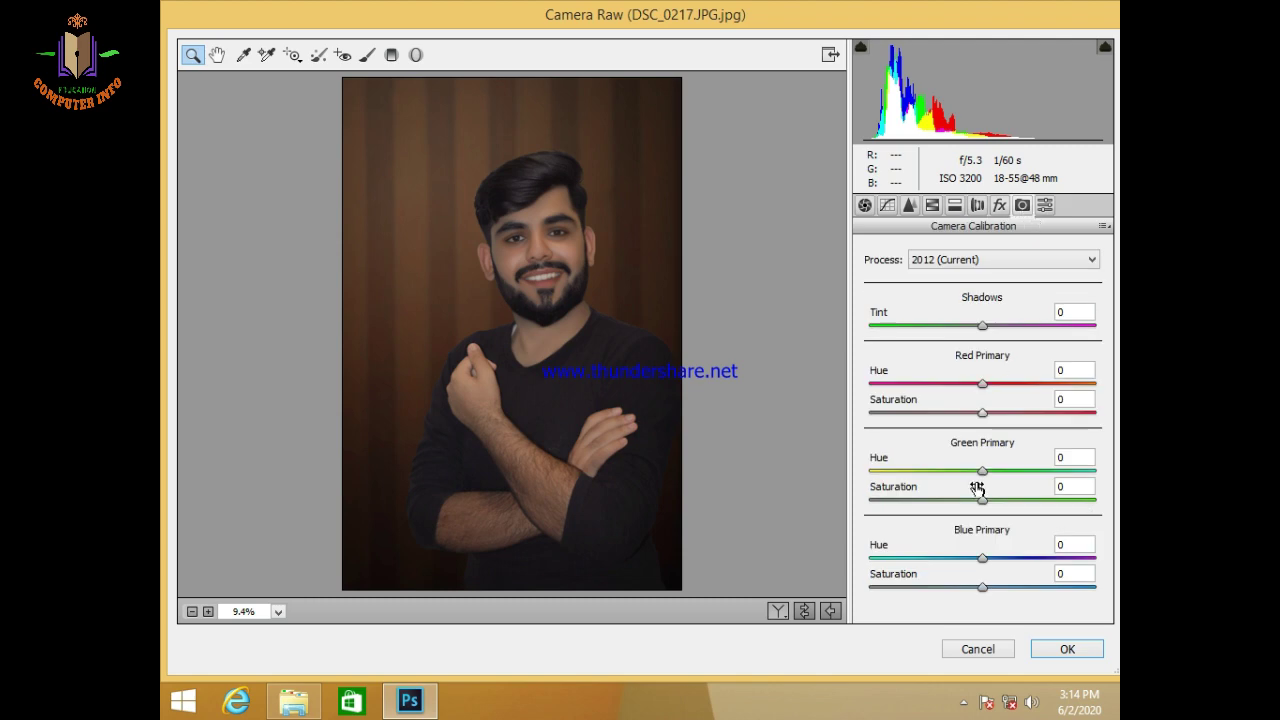
mouse_move(982, 557)
left_mouse_down()
mouse_move(969, 559)
mouse_move(1003, 561)
mouse_move(985, 562)
left_mouse_up()
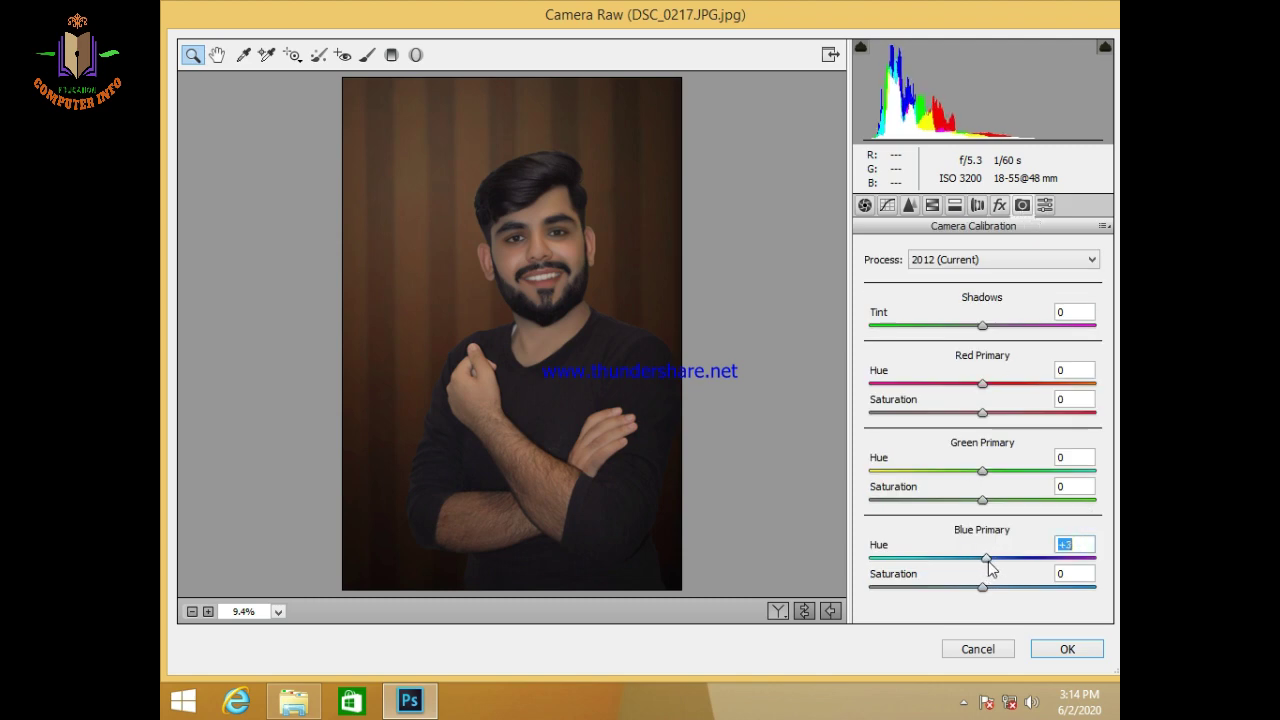
left_click(1066, 649)
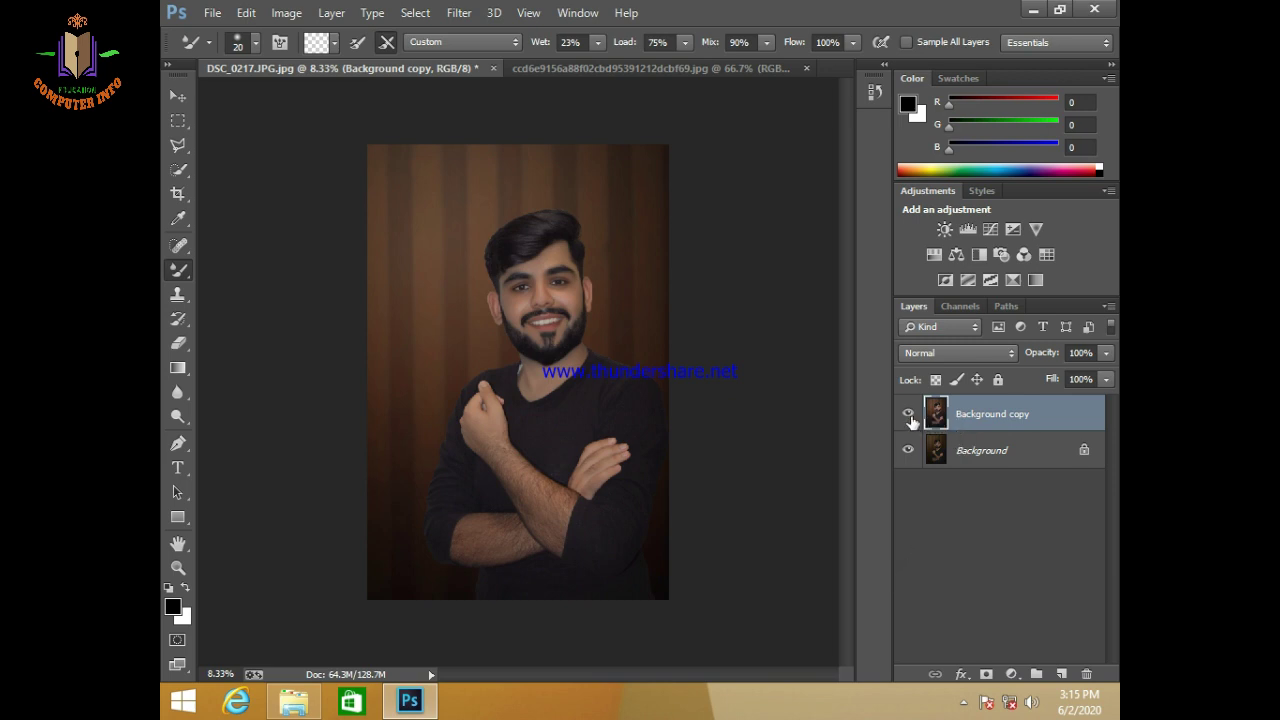
Step: Close the second image, then browse the Open dialog up one level into the text folder
left_click(212, 12)
left_click(806, 68)
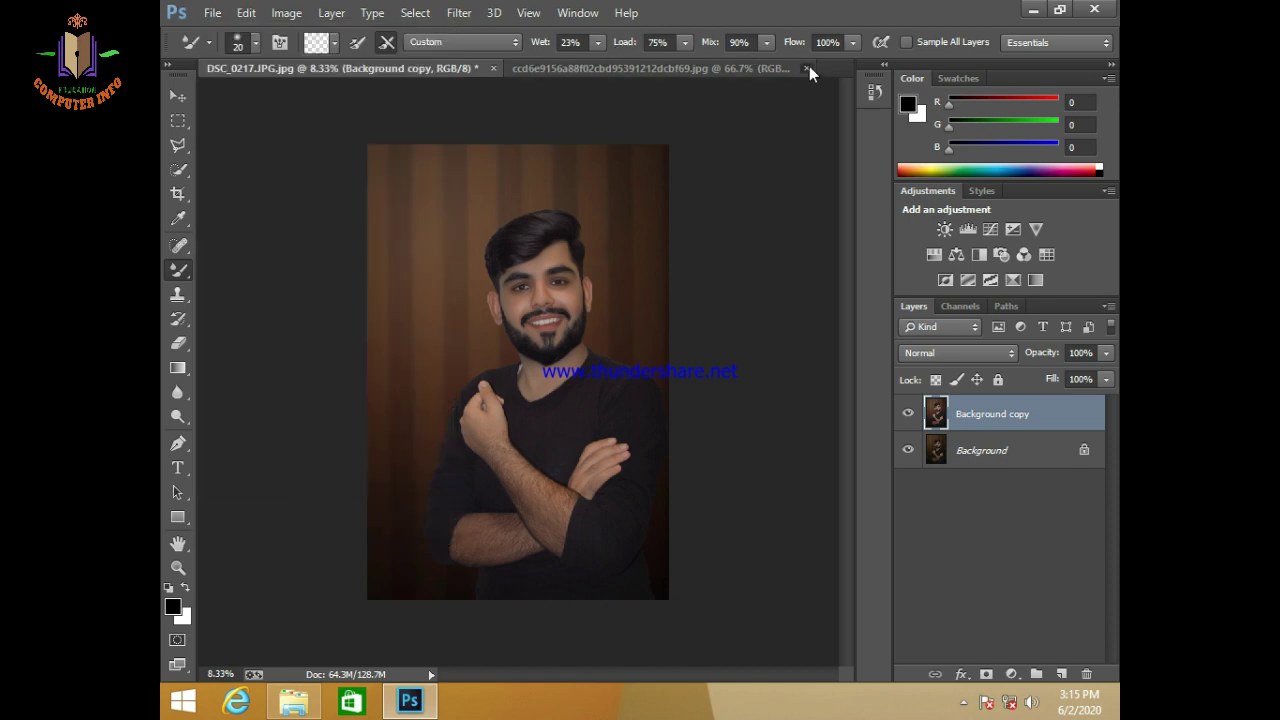
left_click(212, 12)
left_click(240, 56)
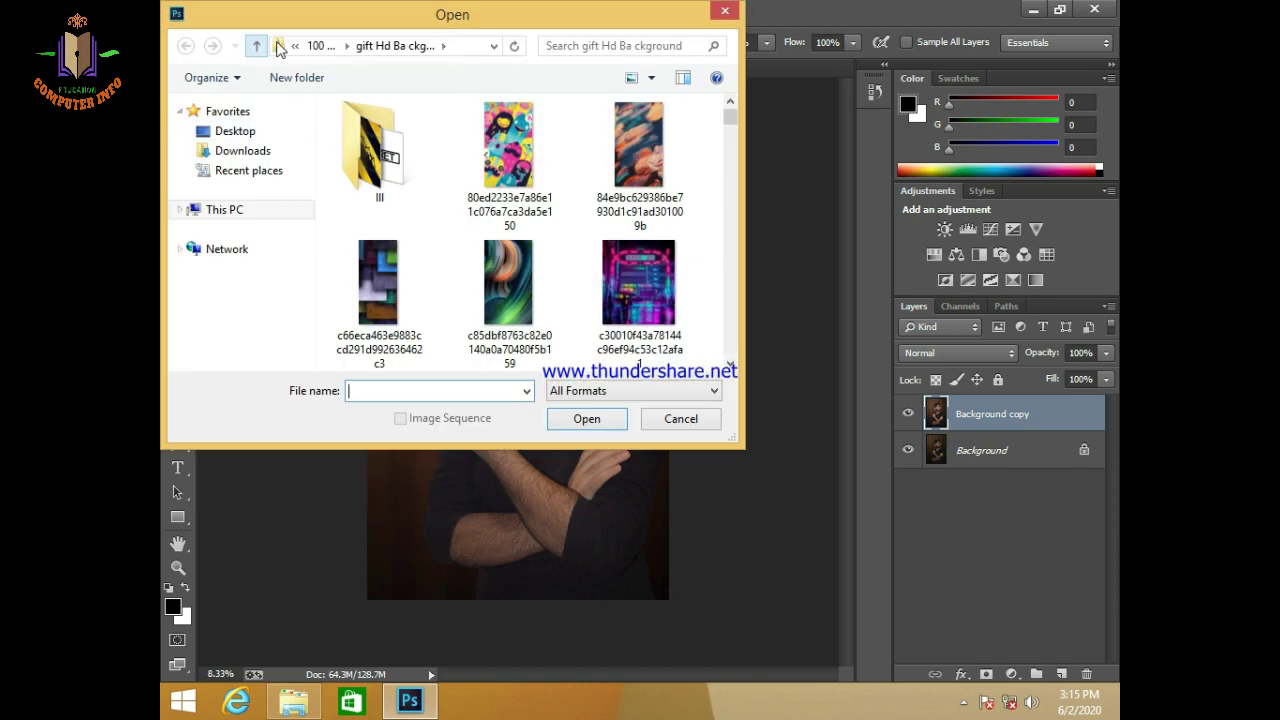
left_click(256, 45)
double_click(658, 294)
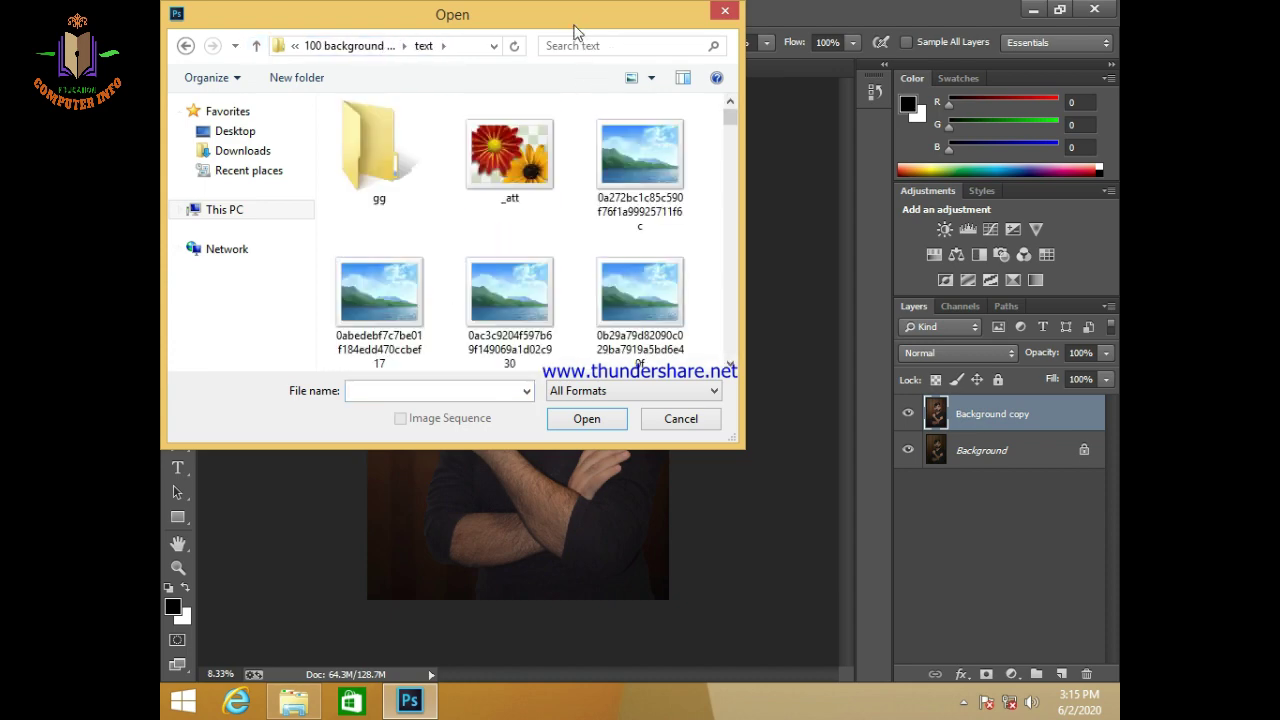
Step: Move the Open dialog aside and select the first image in the text folder
mouse_move(594, 27)
left_mouse_down()
mouse_move(989, 251)
mouse_move(913, 111)
left_mouse_up()
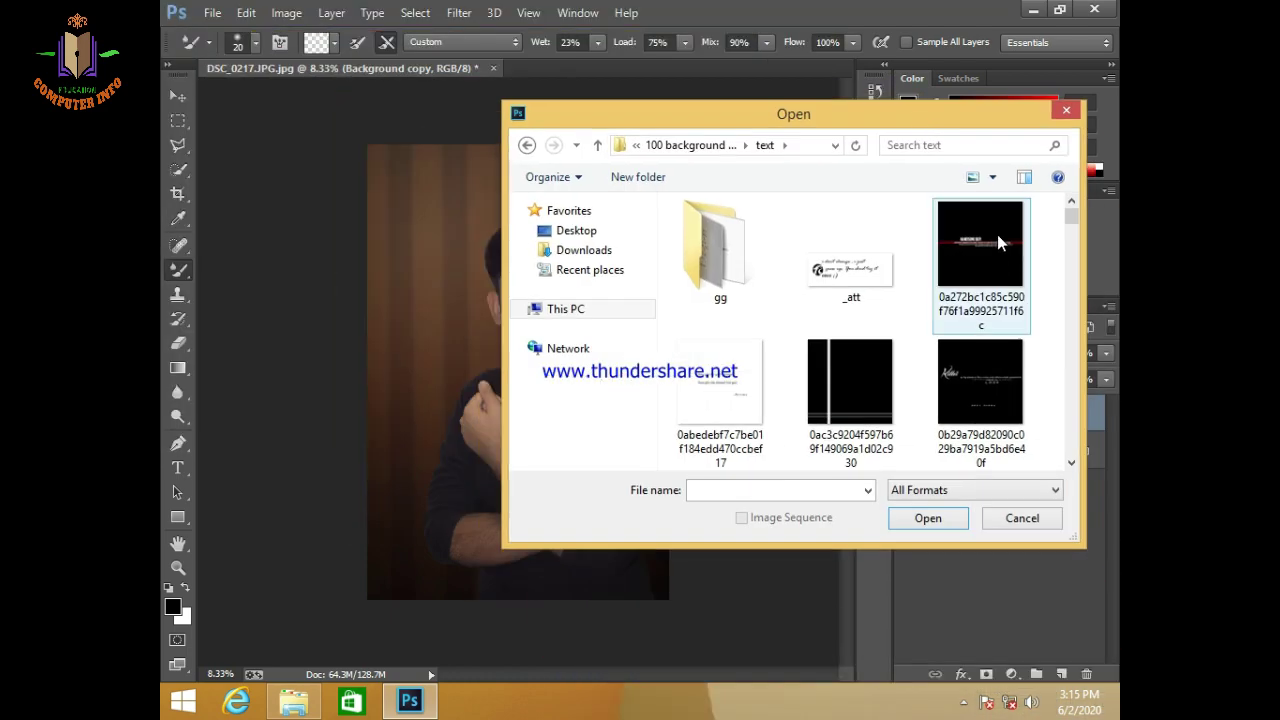
left_click_drag(1071, 212, 1072, 233)
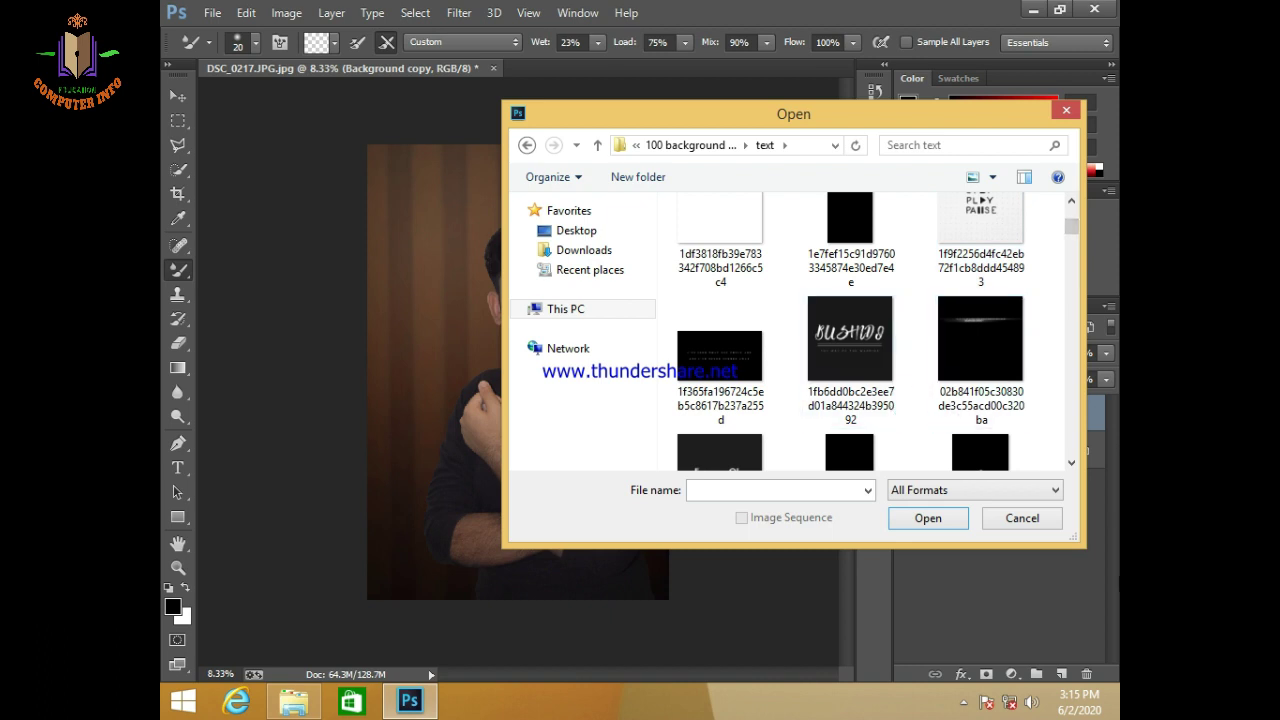
scroll(720, 380, "down", 5)
left_click(720, 385)
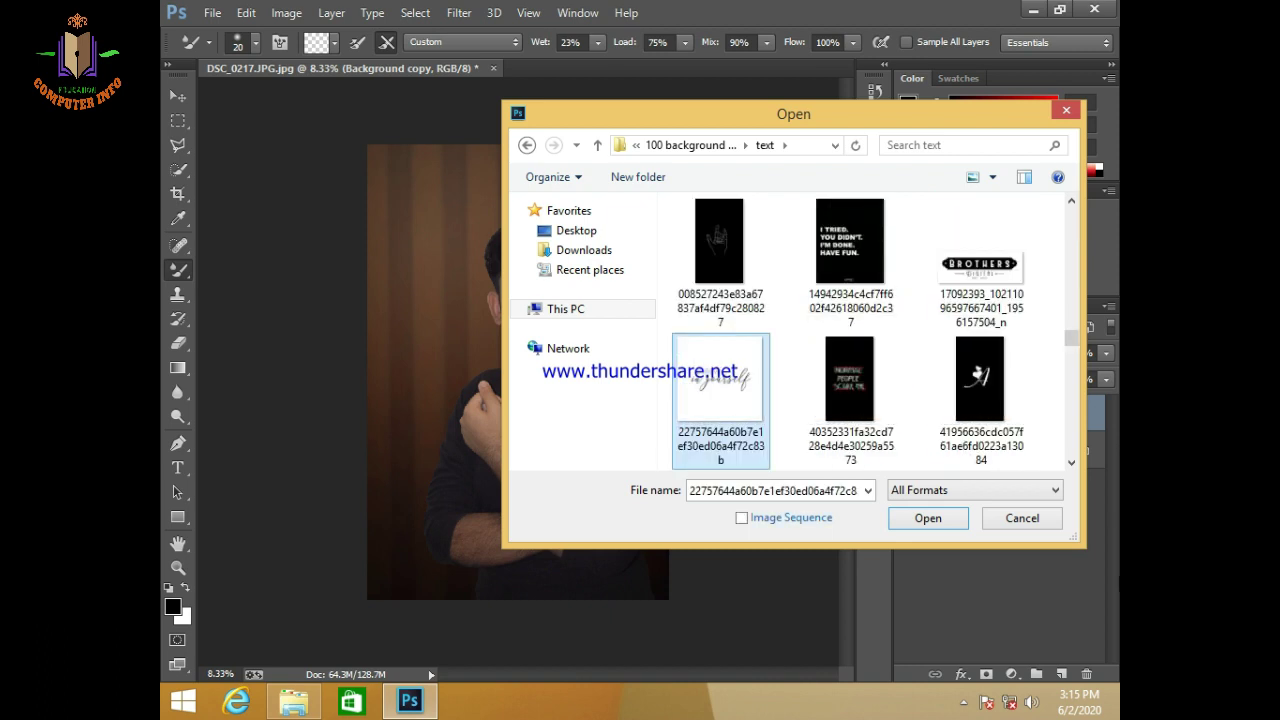
Step: Browse the thumbnails with the arrow keys to cE9aukPN_400x400 and open it
key("Down")
key("Down")
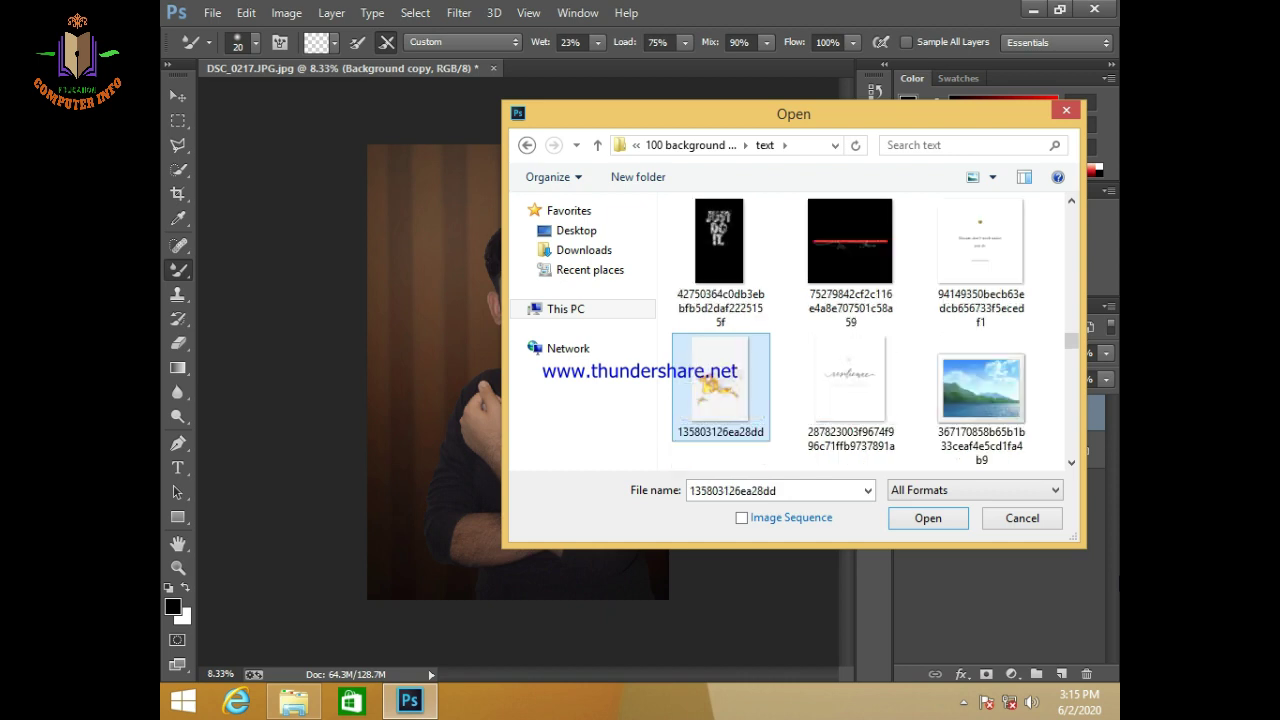
key("Down")
key("Down")
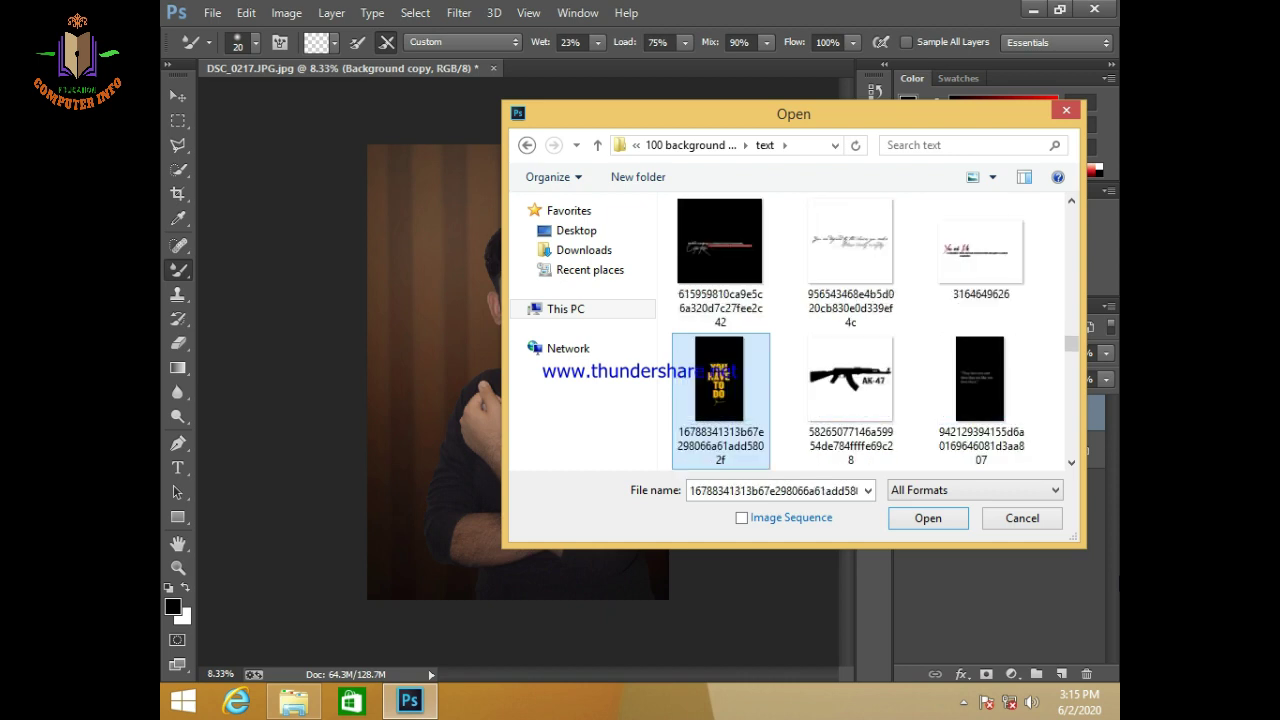
key("Down")
key("Down")
key("Down")
key("Down")
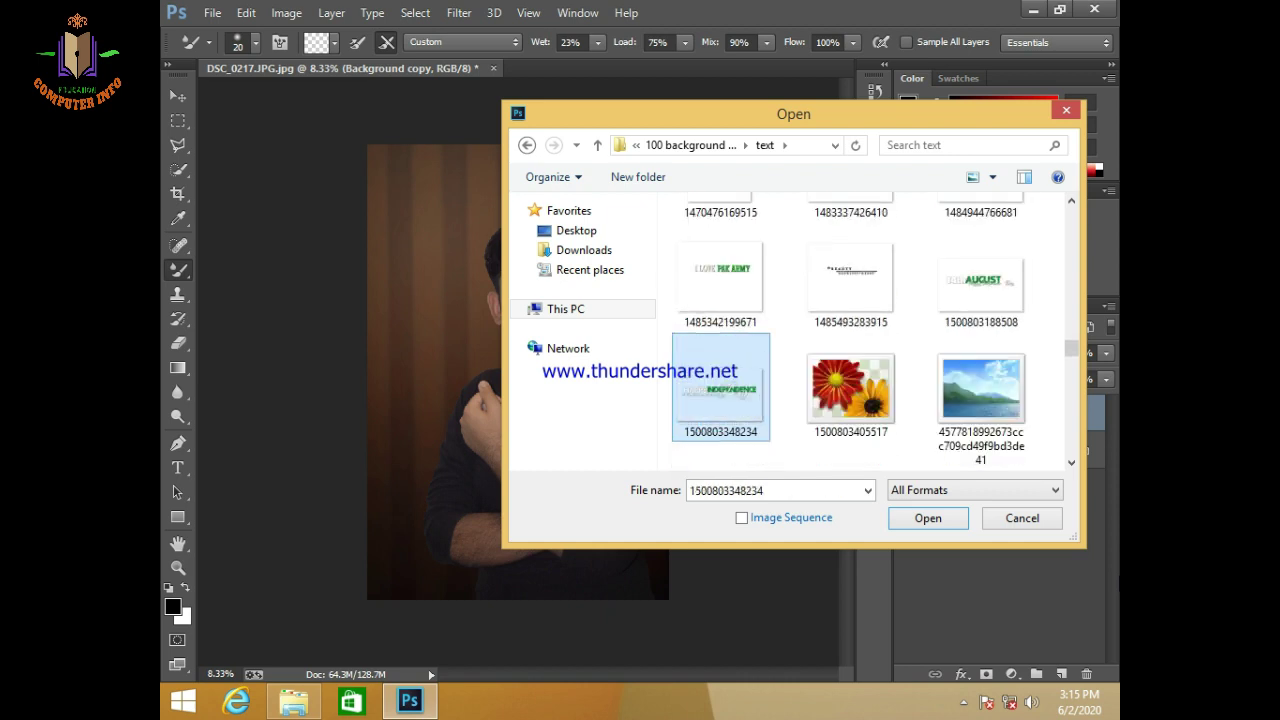
key("Down")
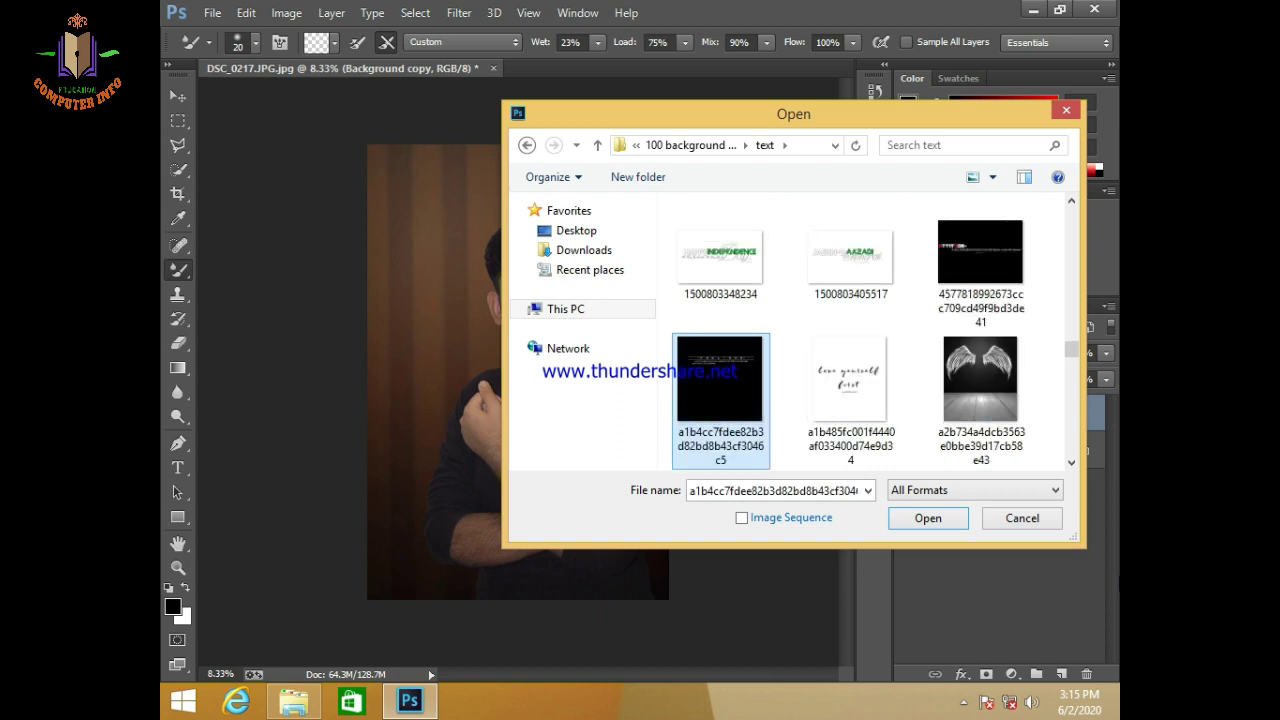
key("Down")
key("Down")
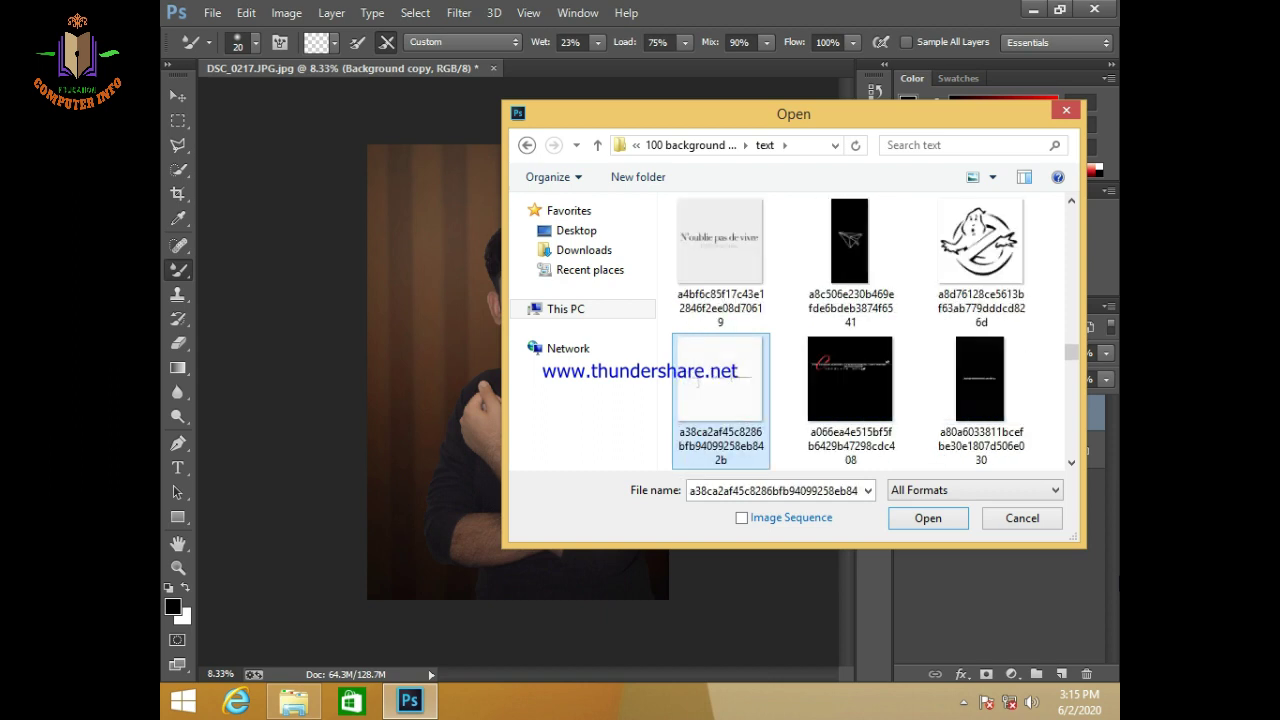
key("Down")
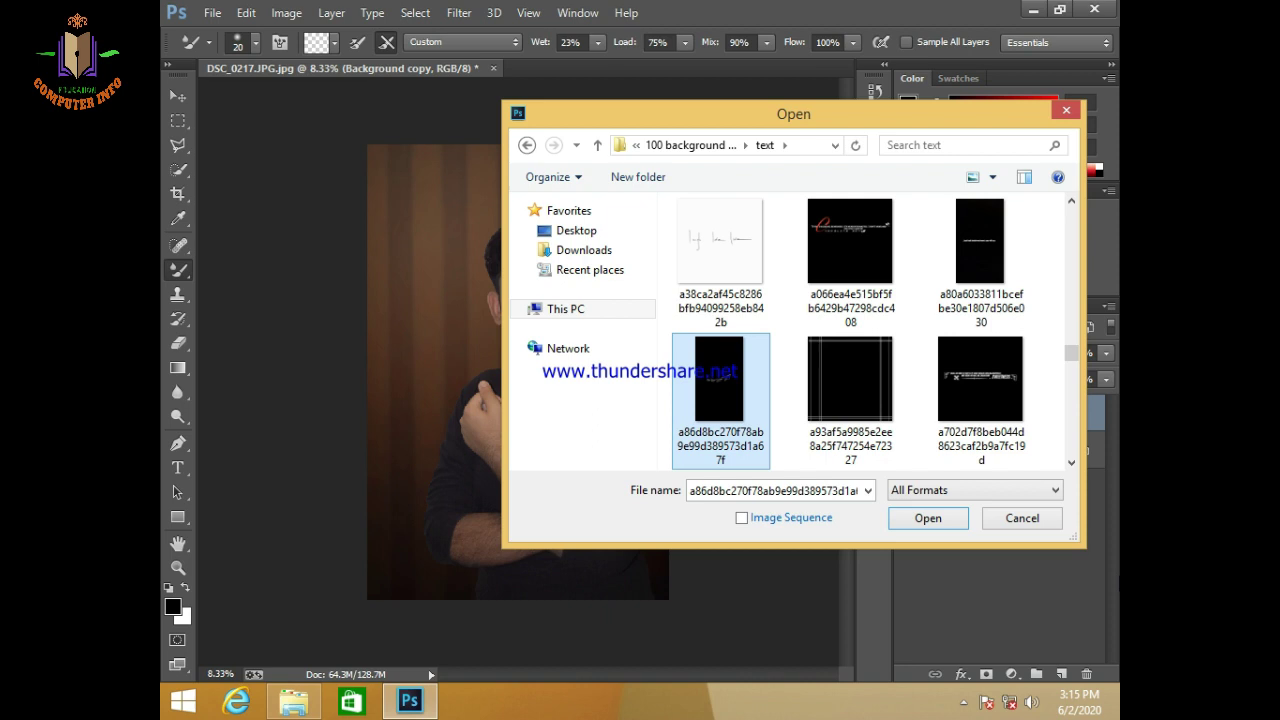
key("Down")
key("Down")
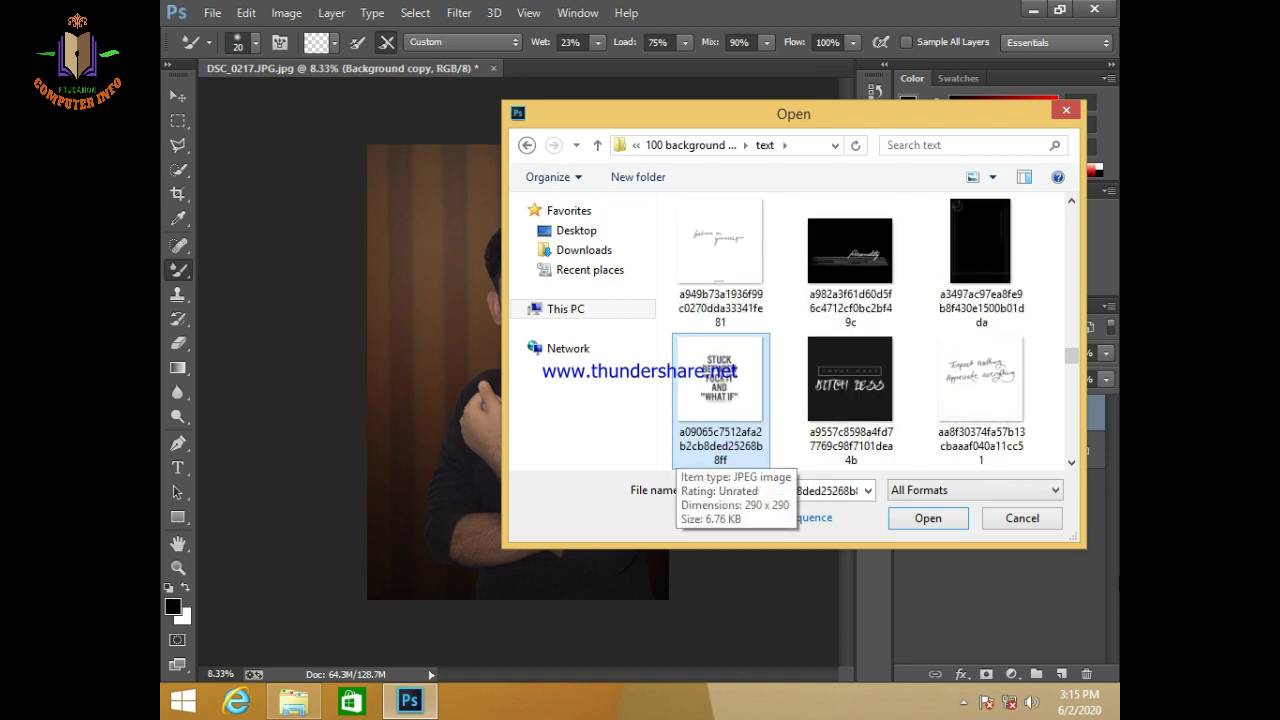
key("Down")
key("Down")
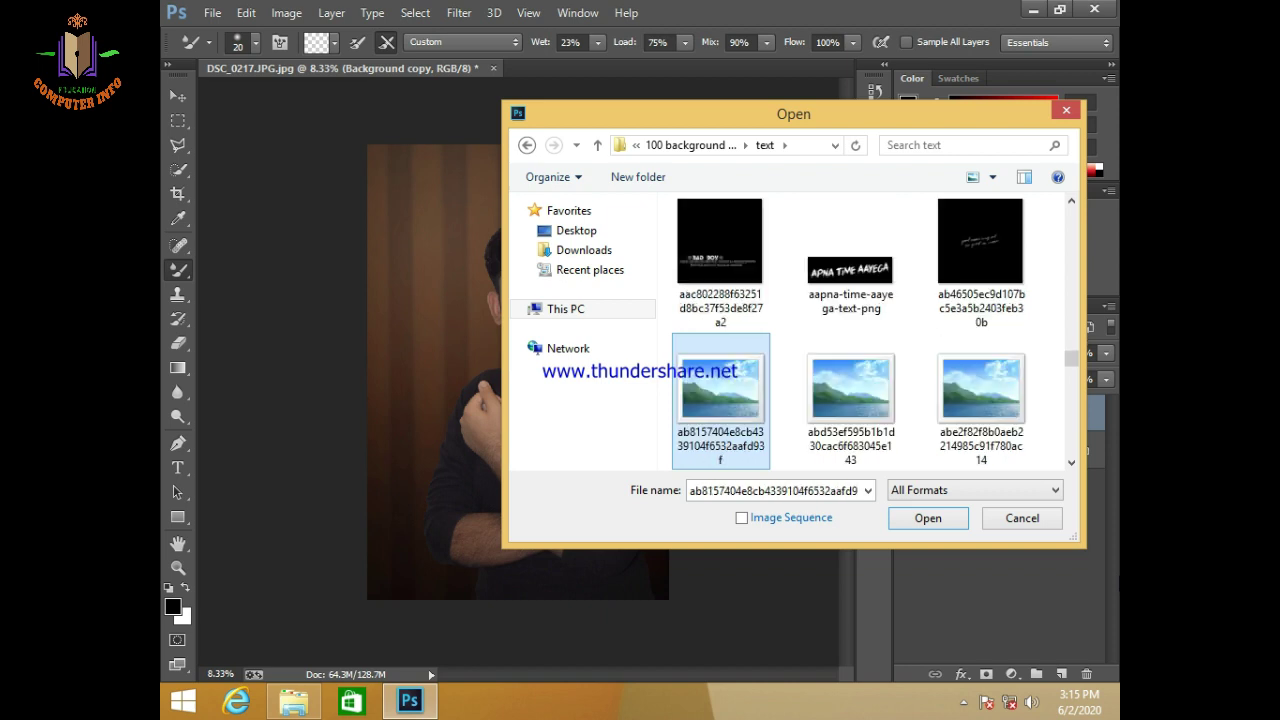
key("Down")
key("Down")
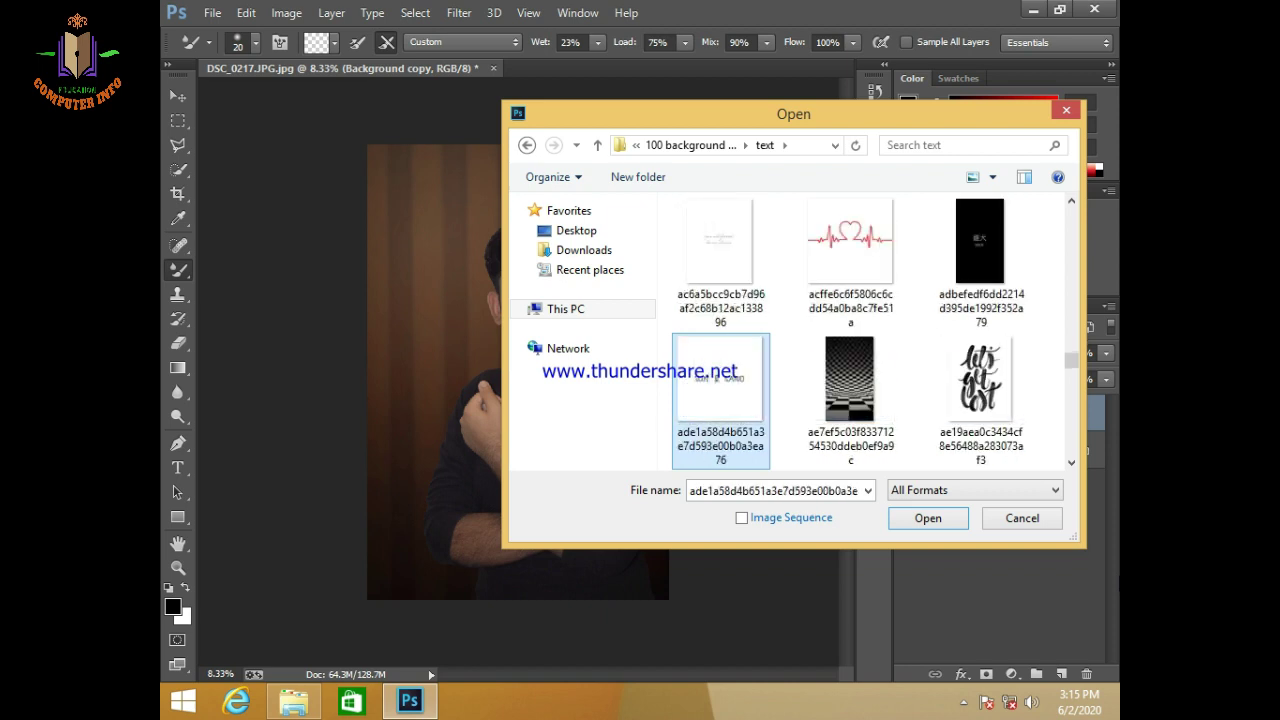
key("Down")
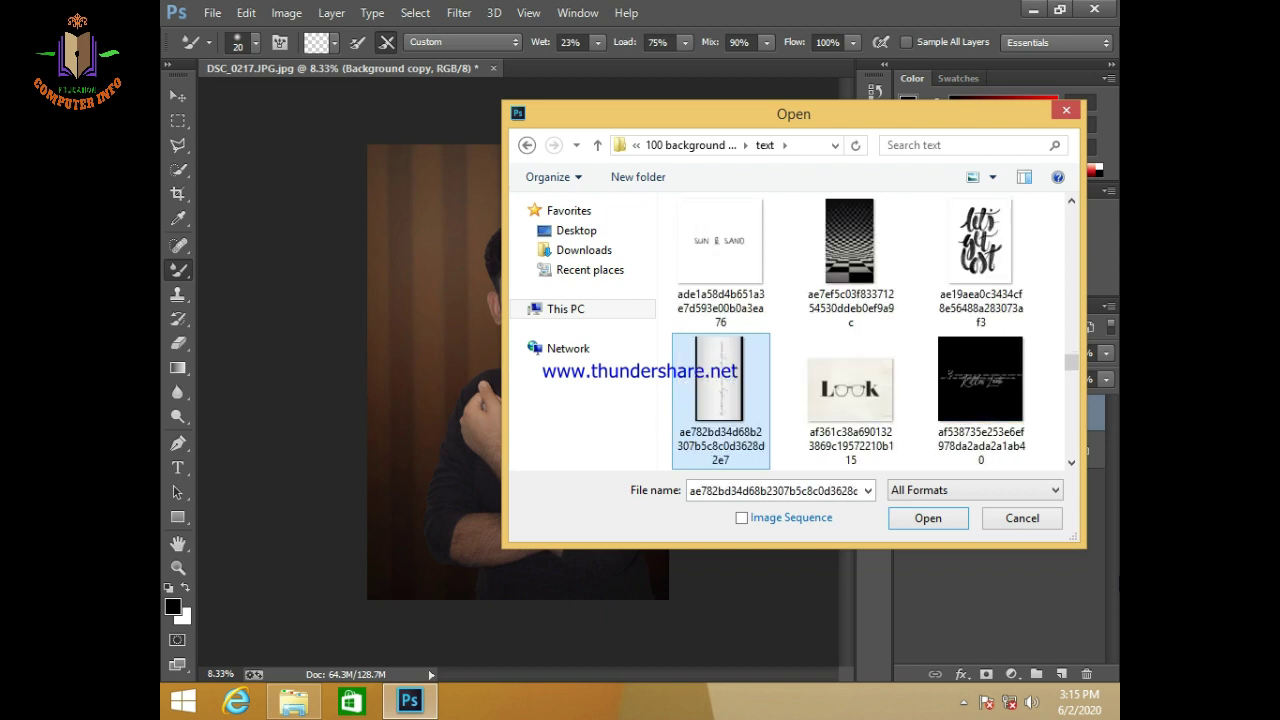
key("Down")
key("Down")
key("Down")
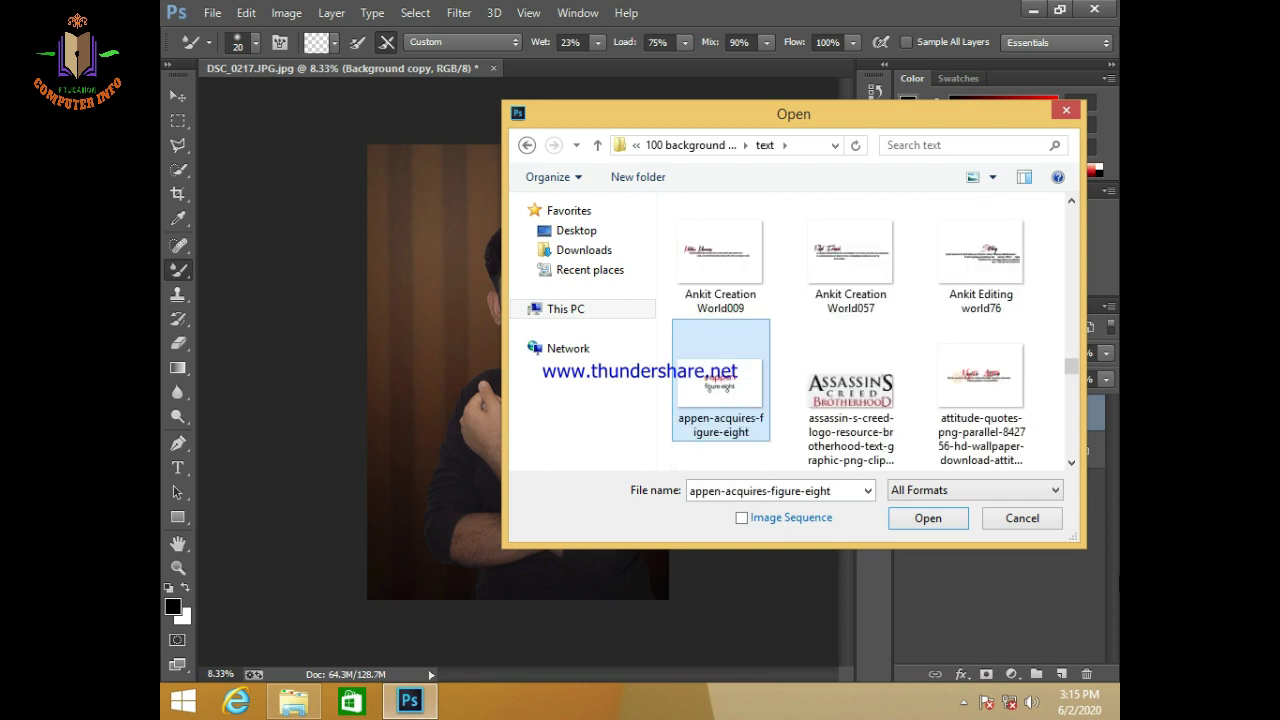
key("Down")
key("Down")
key("Down")
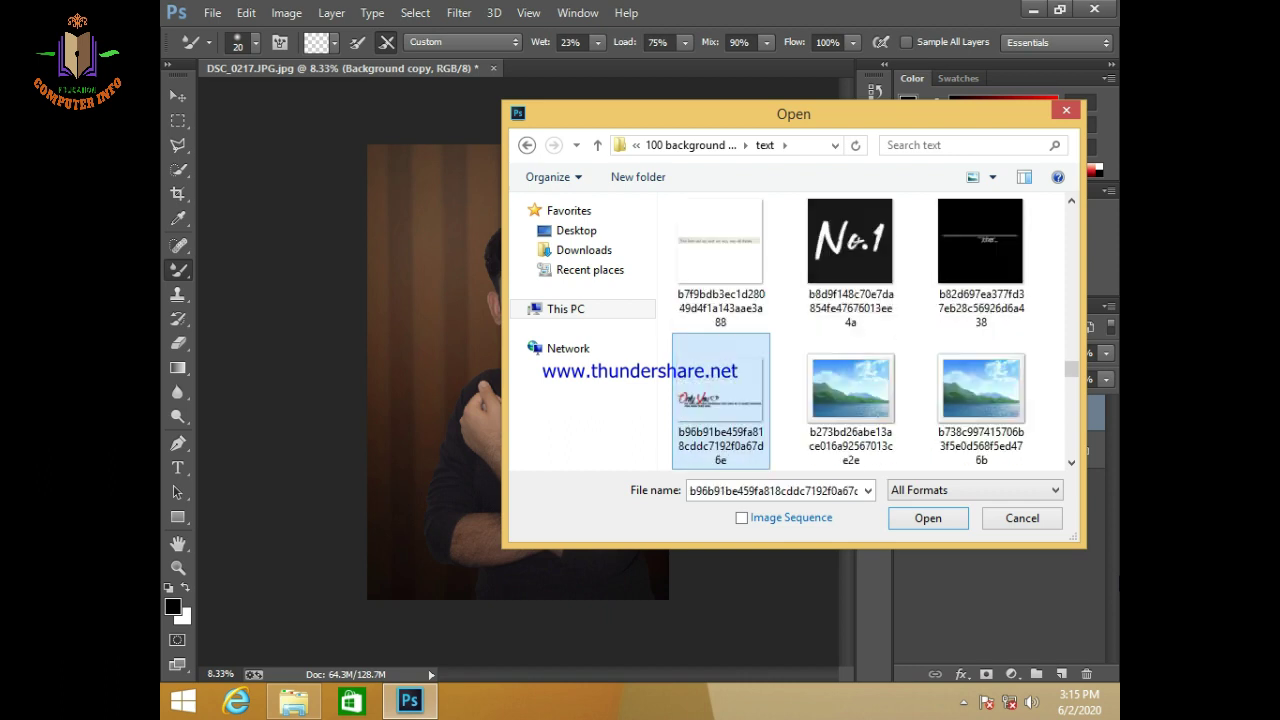
key("Down")
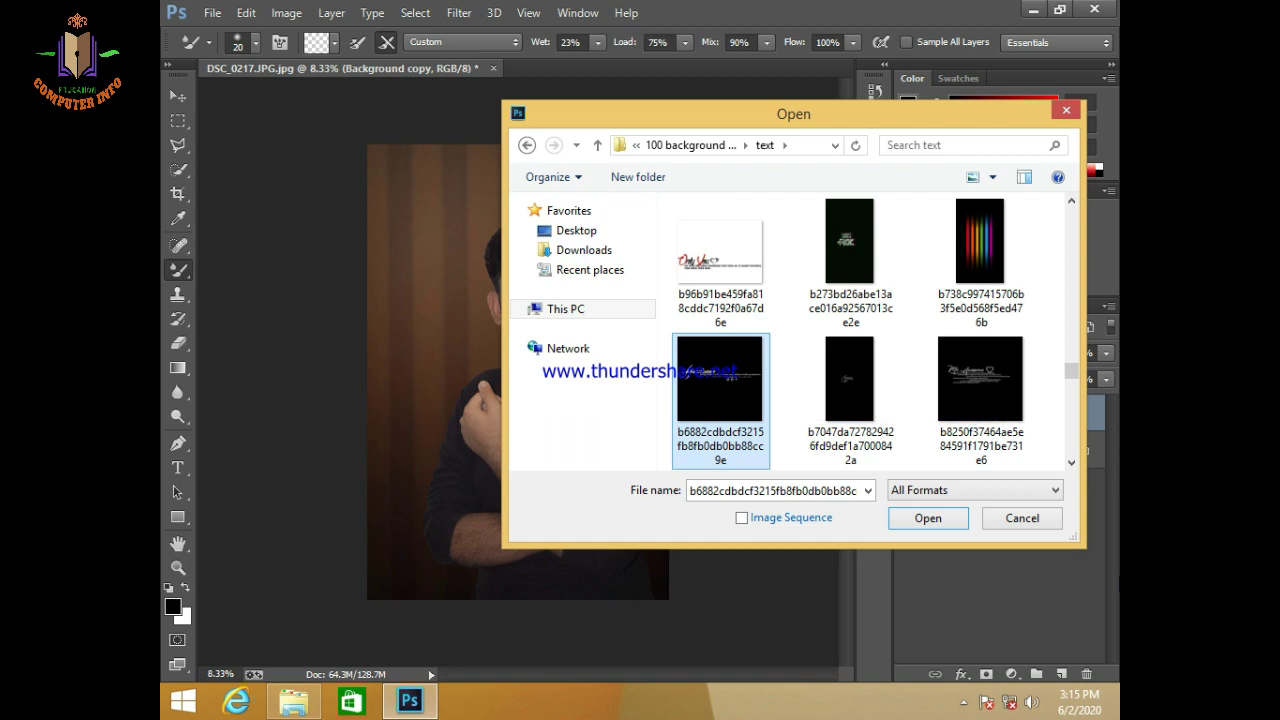
key("Down")
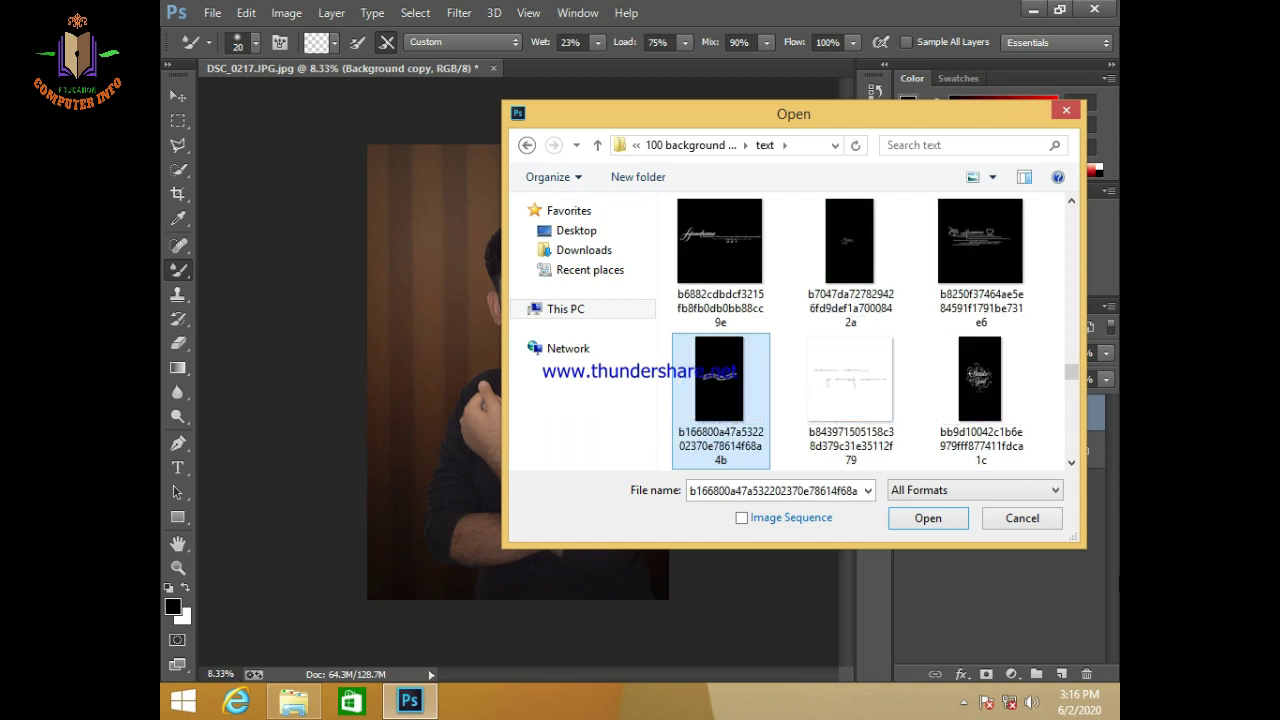
key("Down")
key("Down")
key("Down")
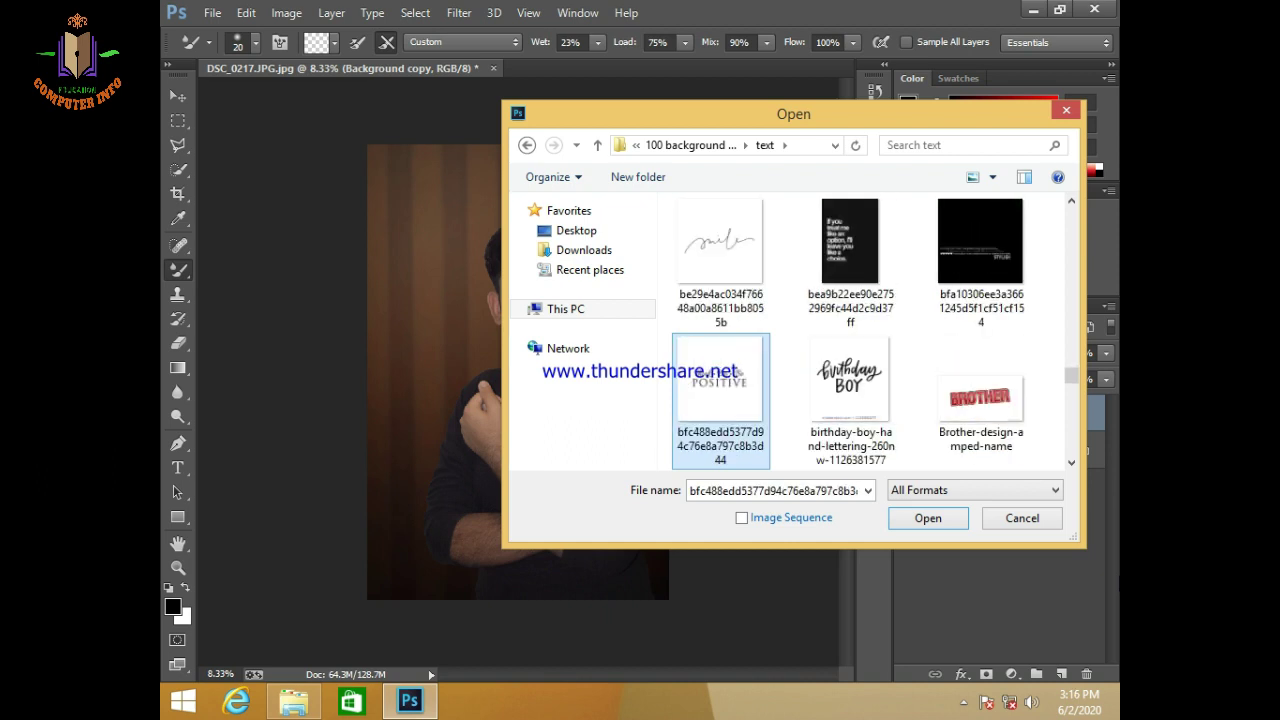
key("Down")
key("Down")
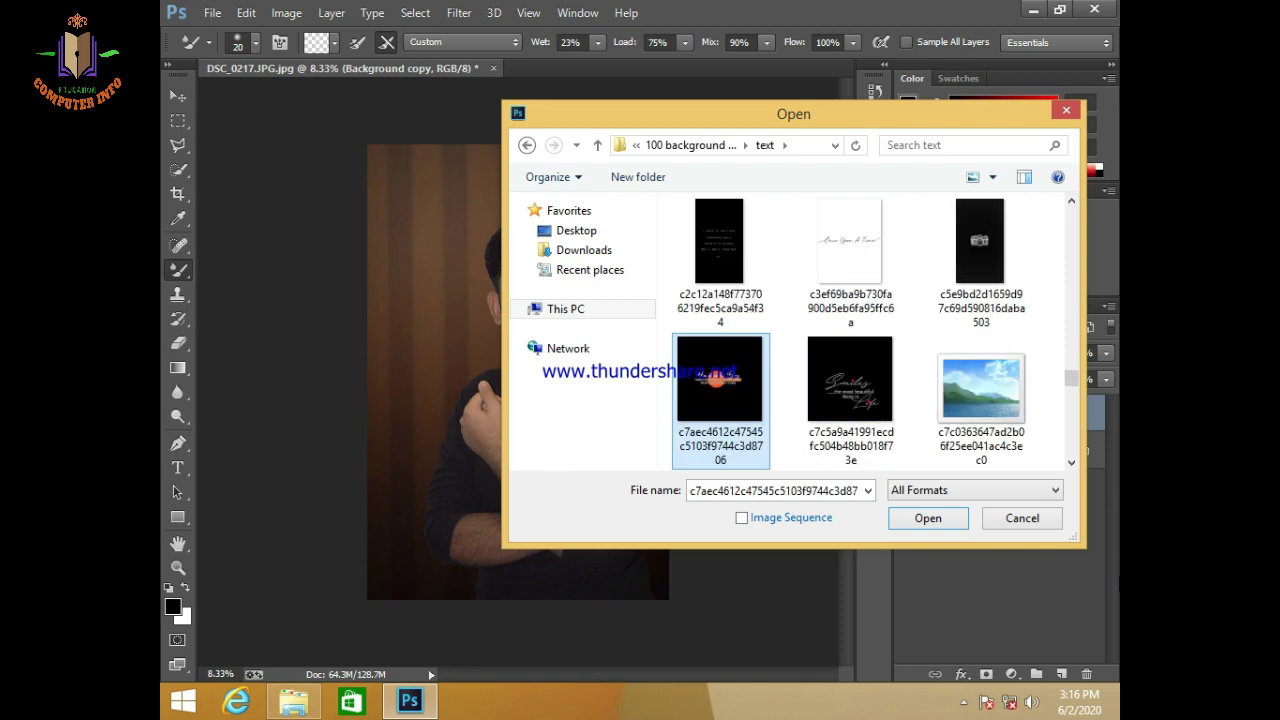
key("Down")
key("Down")
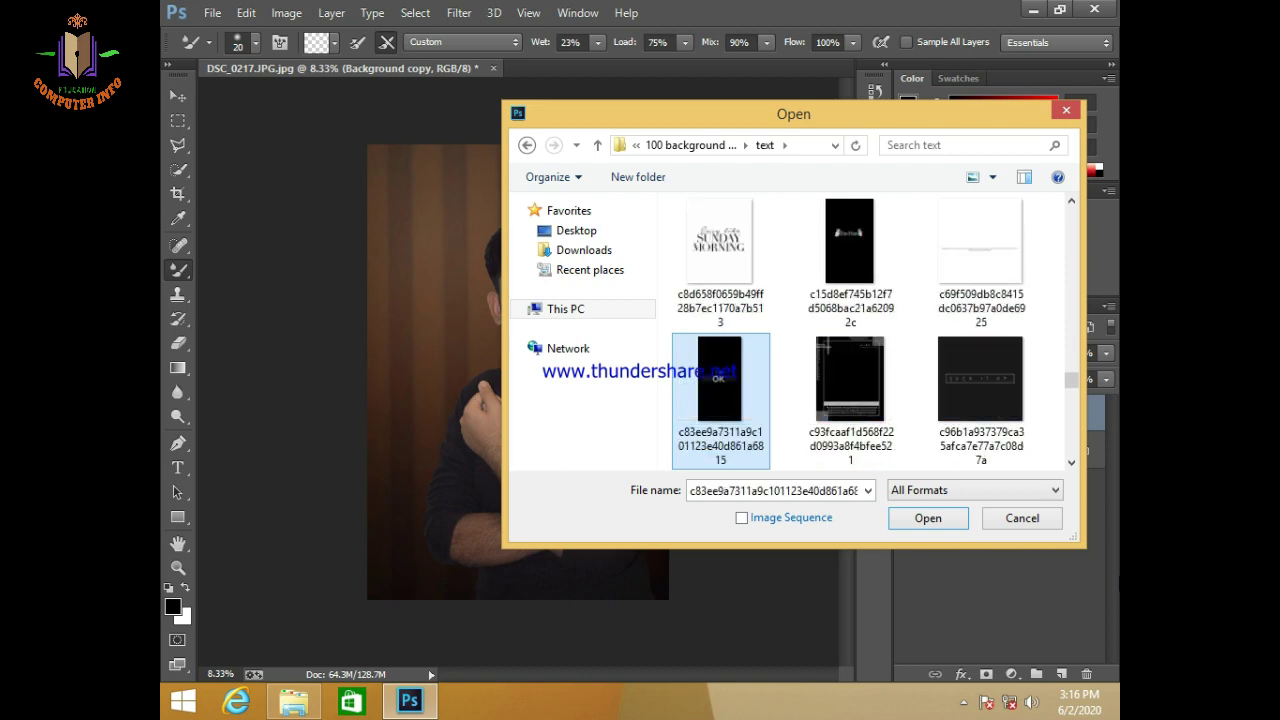
key("Down")
key("Down")
key("Down")
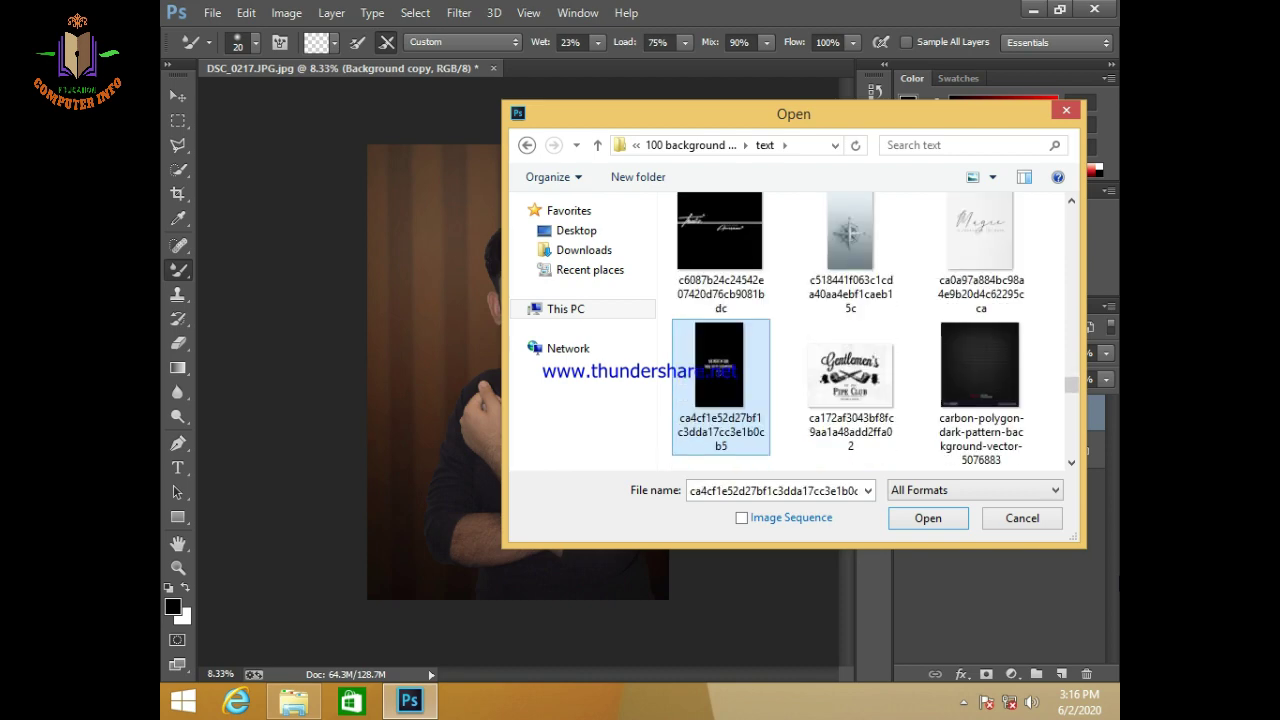
key("Down")
key("Down")
key("Down")
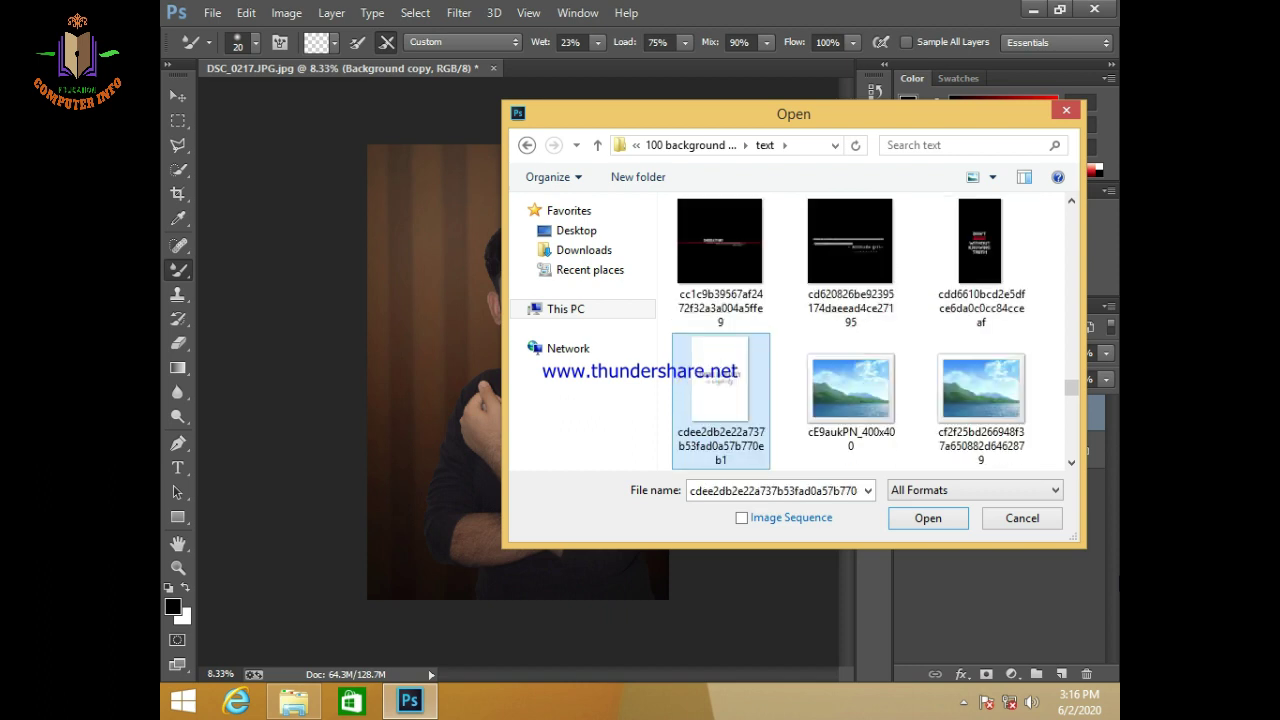
key("Down")
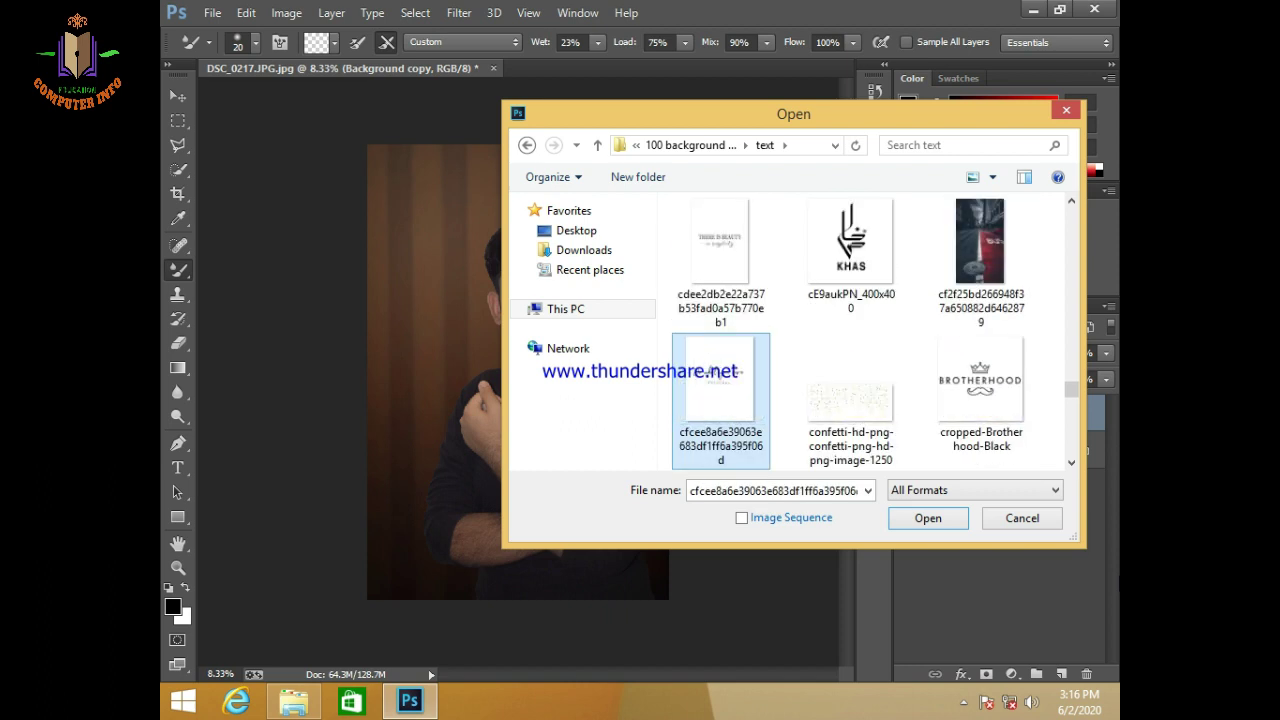
key("Up")
key("Right")
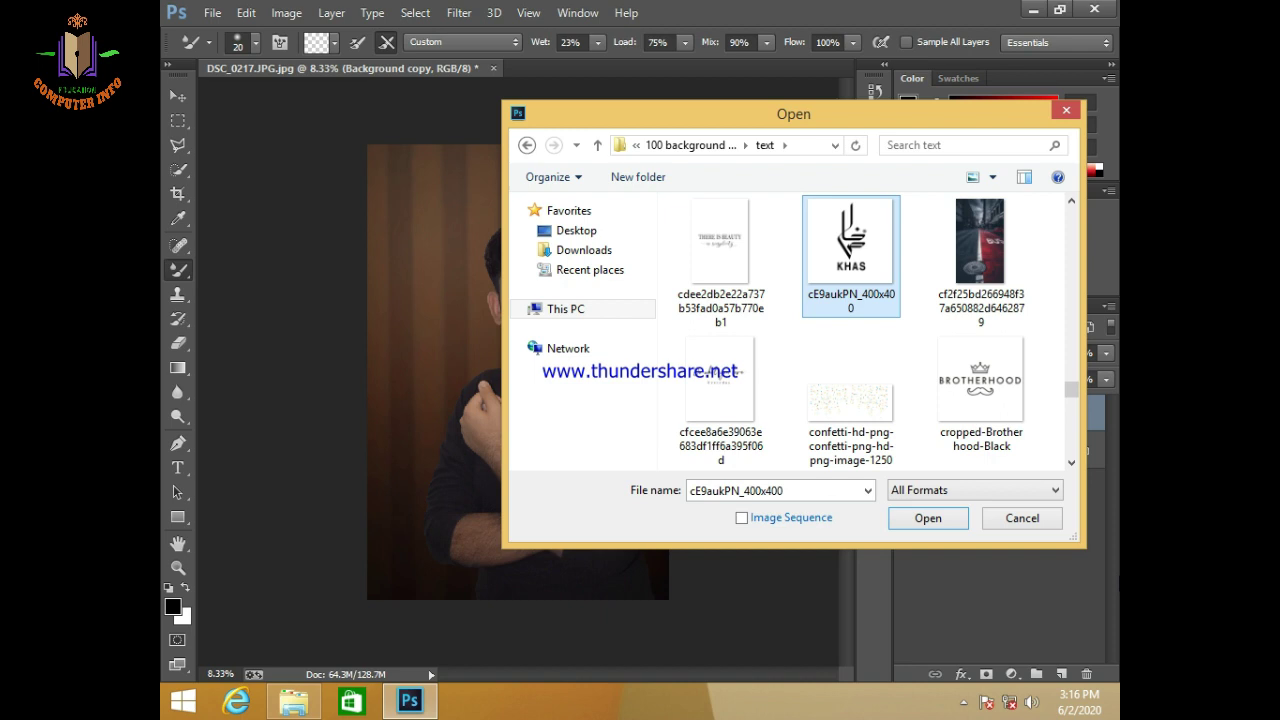
key("Return")
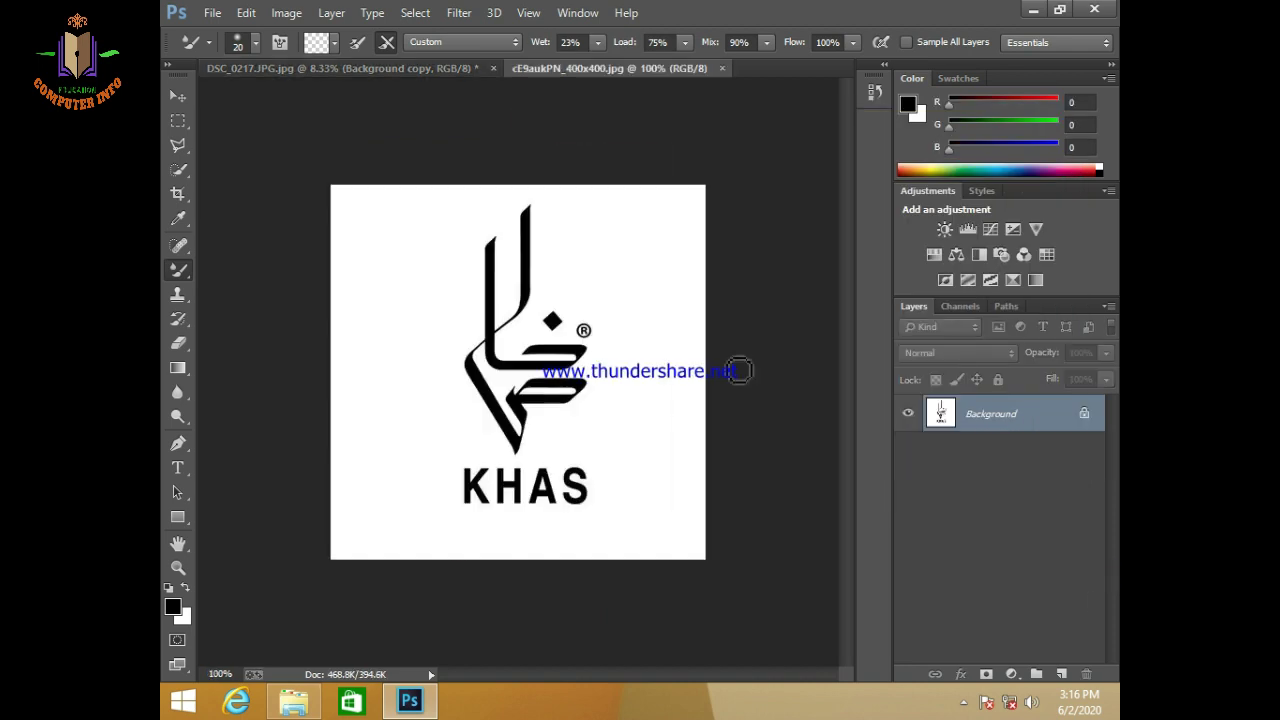
Step: Drag the KHAS logo with the Move tool into the DSC_0217 portrait as a new layer
left_click(178, 96)
left_click_drag(487, 381, 435, 236)
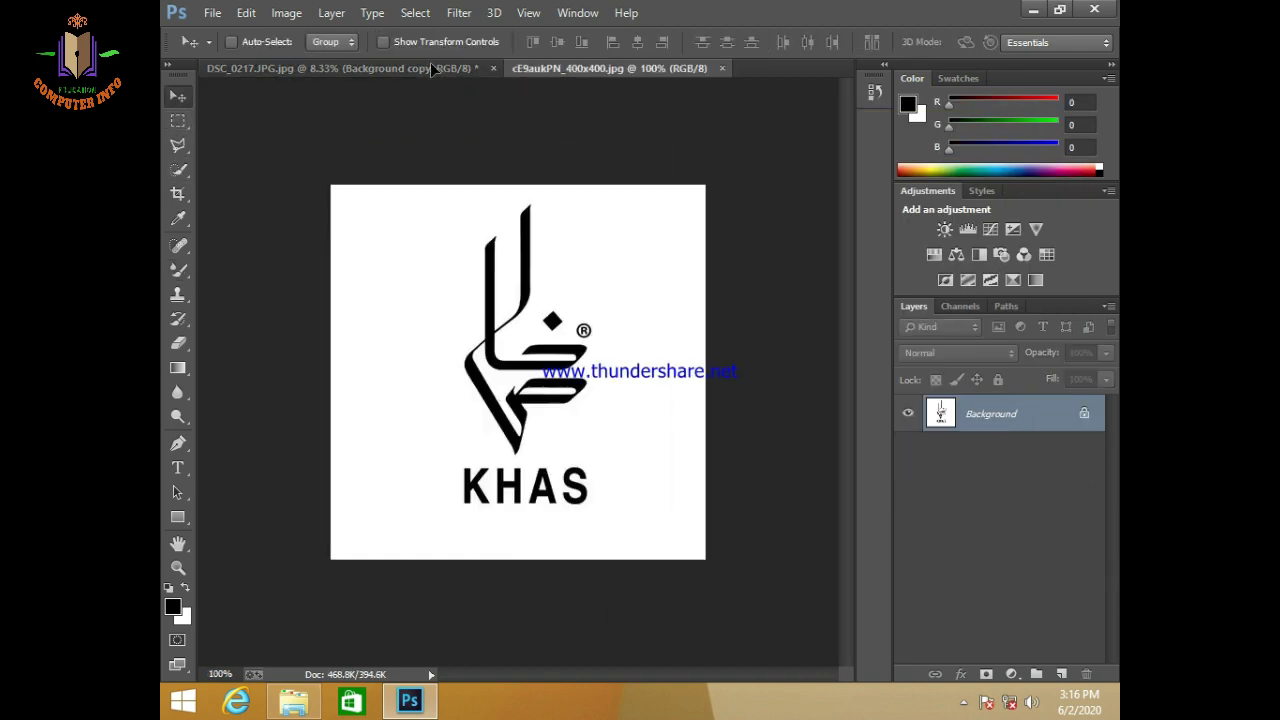
left_click_drag(420, 336, 419, 335)
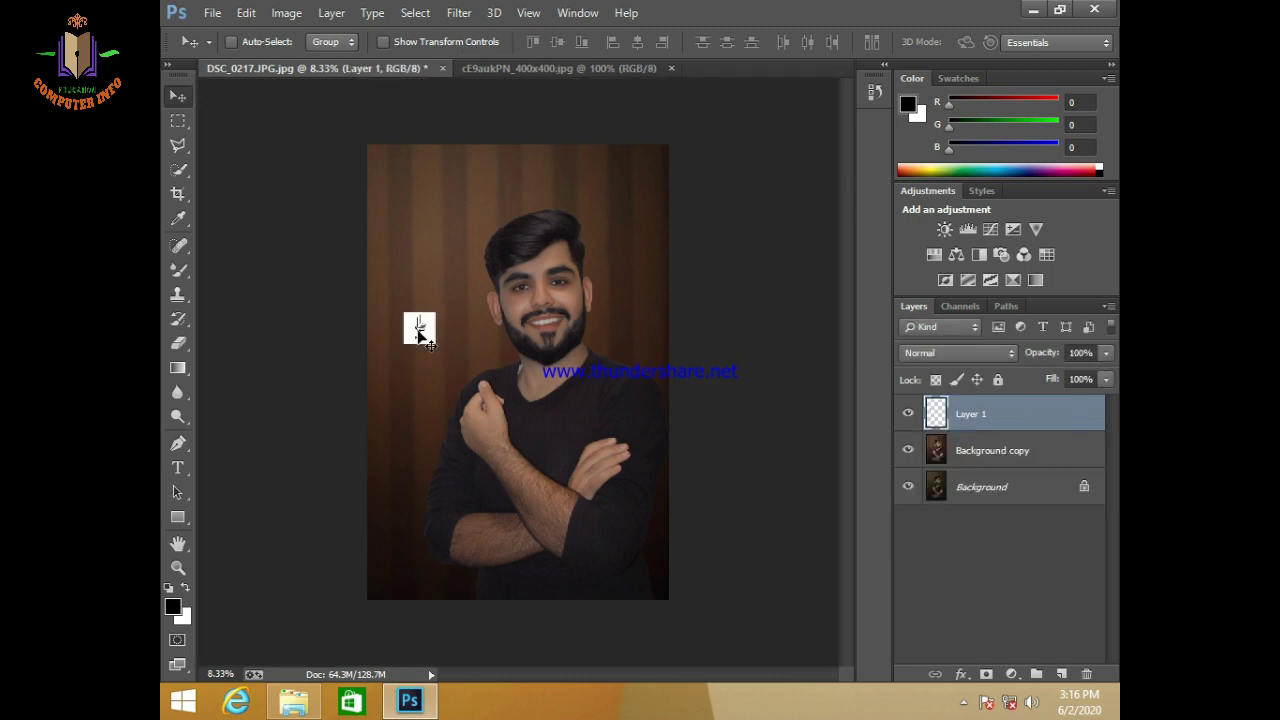
Step: Free-transform the logo to about 459.5% and place it at the portrait's upper left
key("ctrl+t")
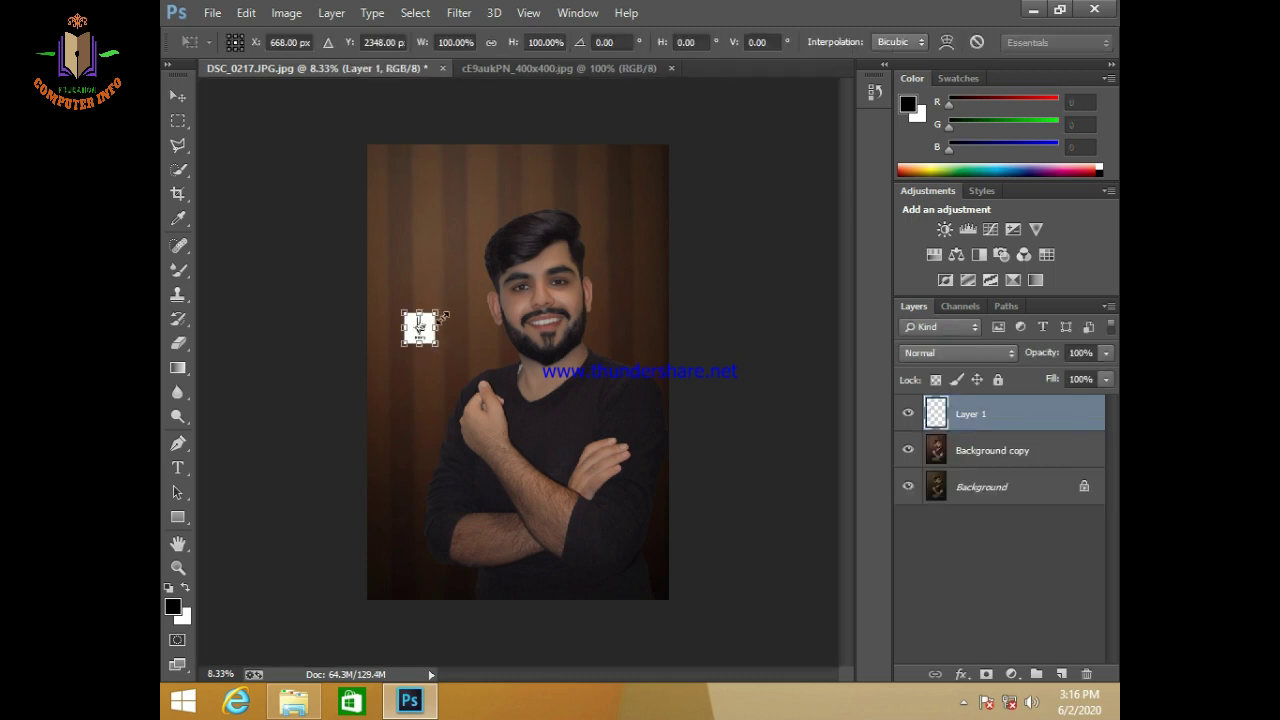
mouse_move(445, 313)
left_mouse_down()
mouse_move(427, 342)
mouse_move(449, 361)
left_mouse_up()
left_click_drag(505, 403, 468, 363)
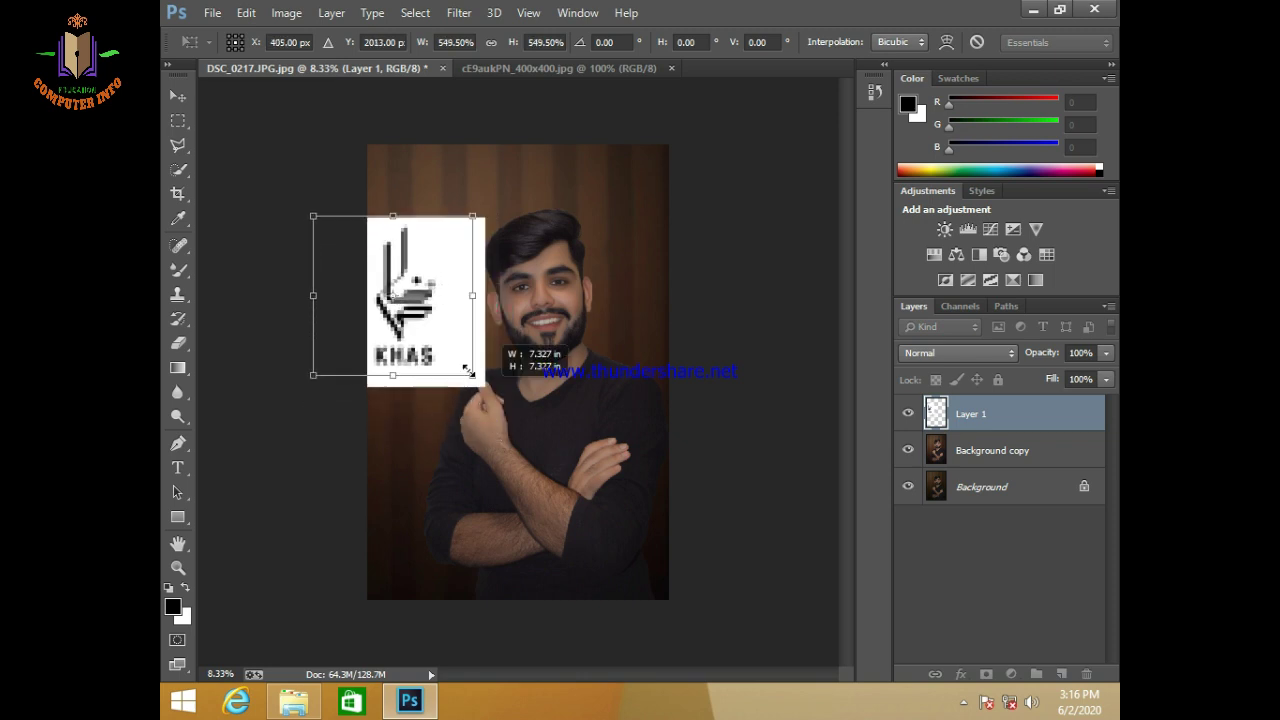
mouse_move(430, 310)
left_mouse_down()
mouse_move(457, 345)
mouse_move(456, 327)
left_mouse_up()
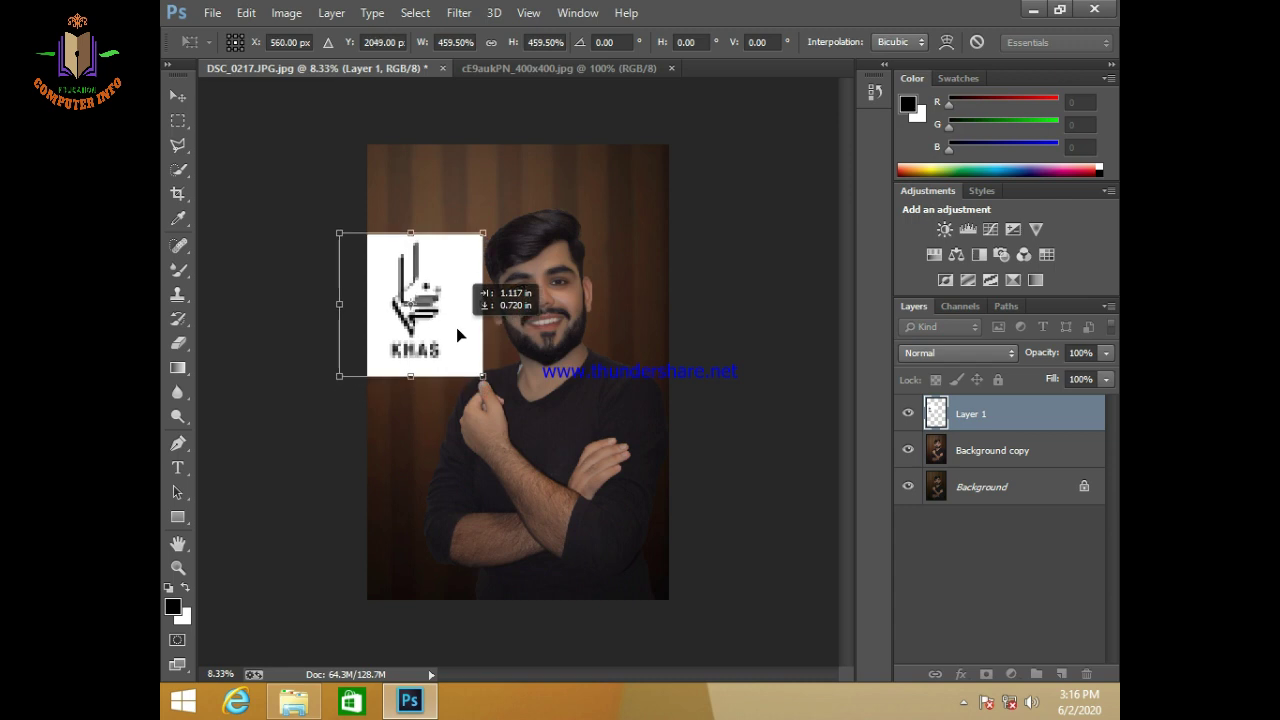
key("Return")
Step: Set Layer 1's blend mode to Divide so the logo turns white, and drag it into place
left_click(965, 356)
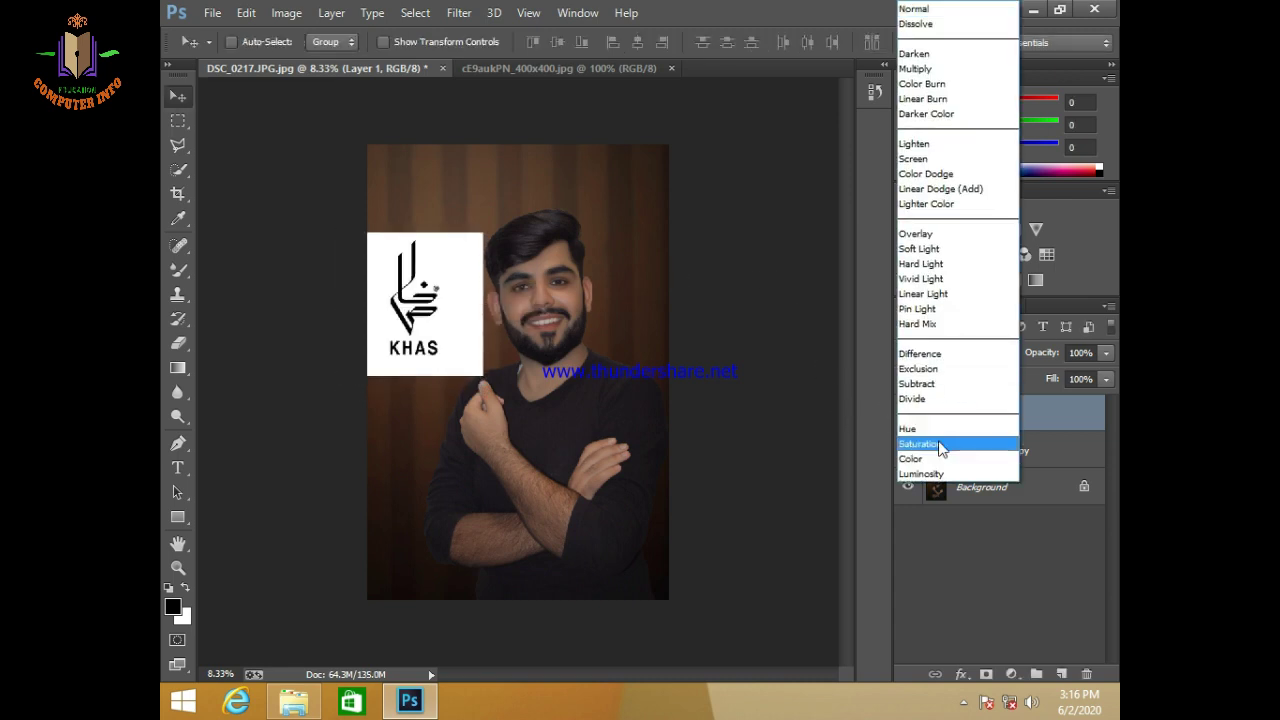
left_click(944, 399)
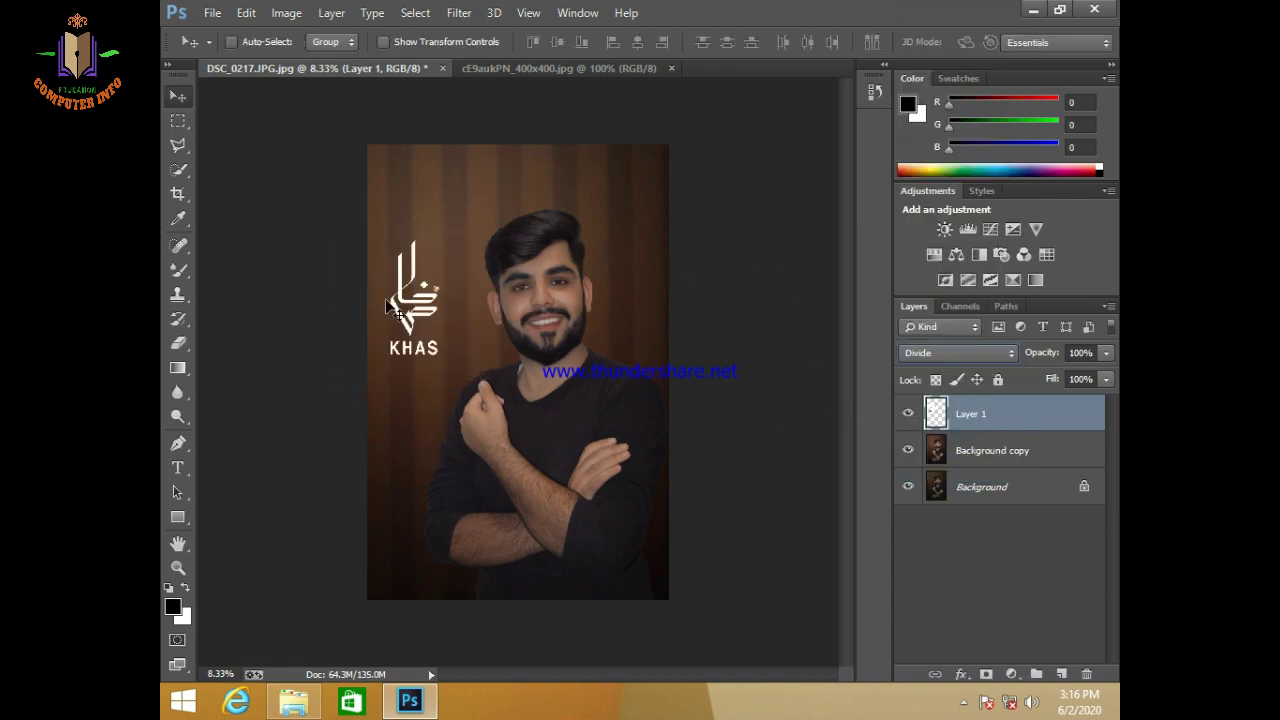
left_click_drag(405, 313, 439, 355)
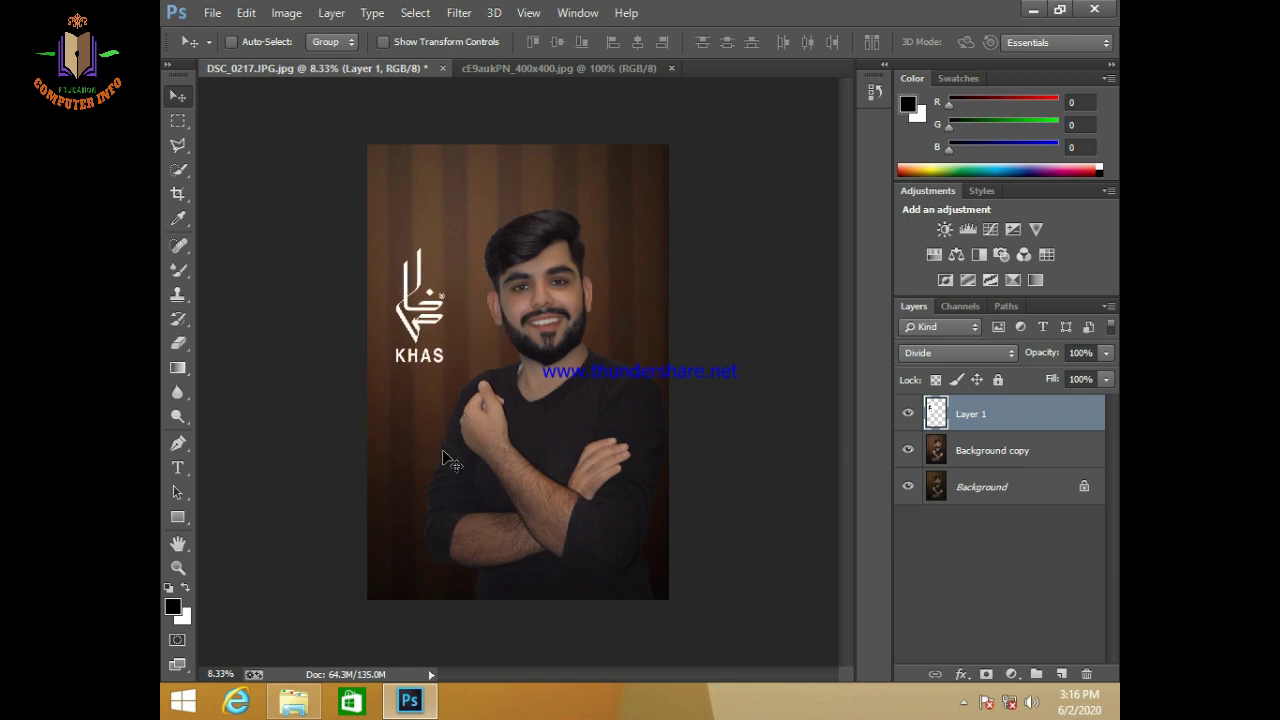
Step: Nudge the logo with Shift+arrow keys slightly higher and further left beside the man's head
key("shift+Left")
key("shift+Up")
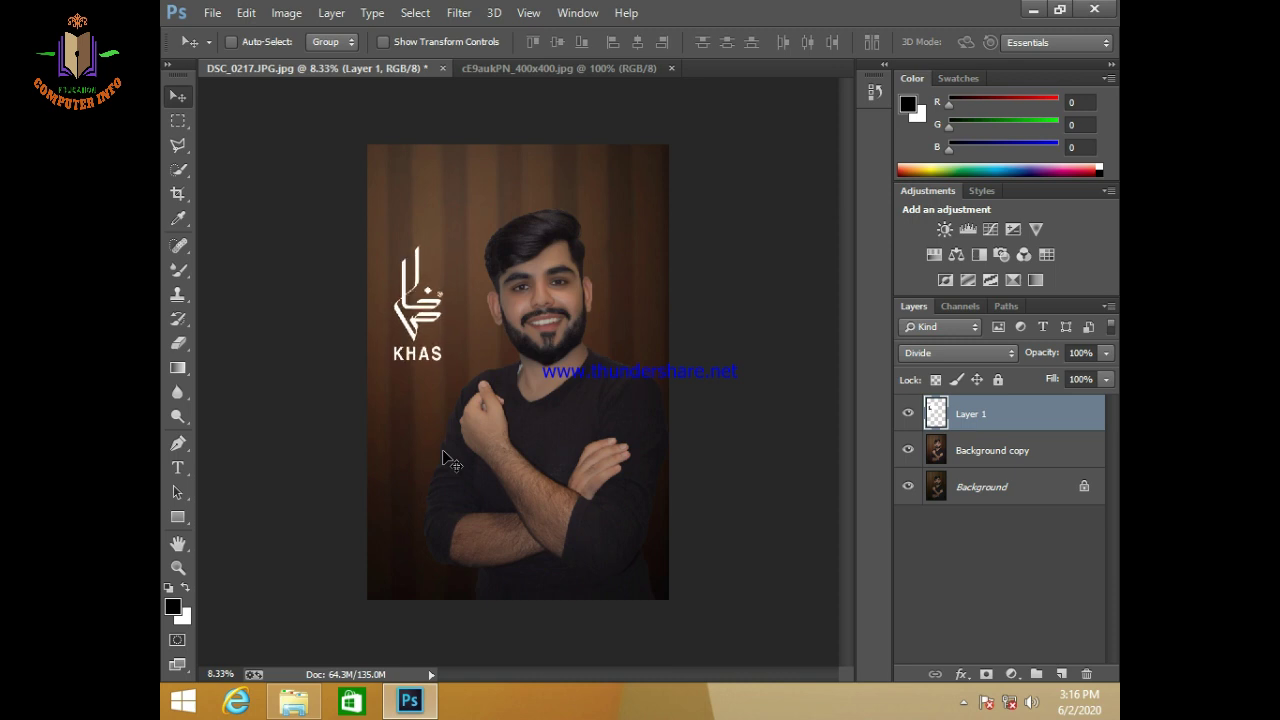
key("shift+Down")
key("shift+Down")
key("shift+Down")
key("shift+Down")
key("shift+Down")
key("shift+Down")
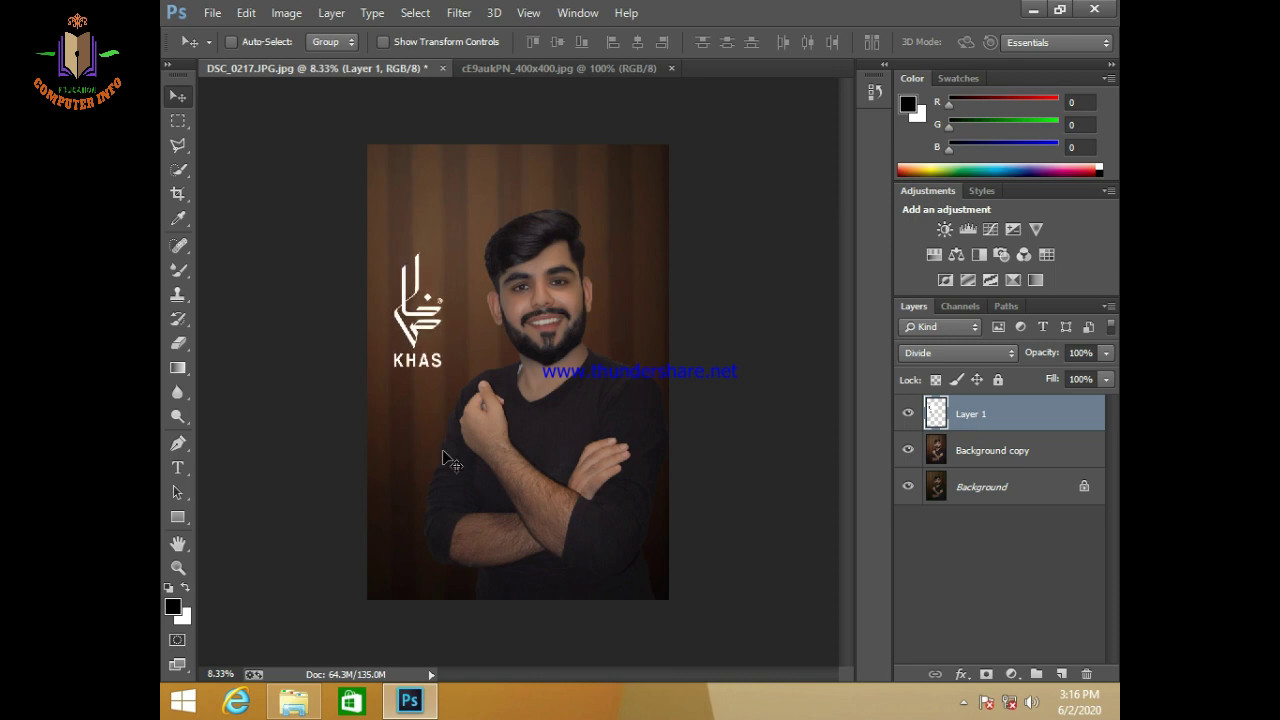
key("shift+Down")
key("shift+Down")
key("shift+Down")
key("shift+Left")
key("shift+Left")
key("shift+Left")
key("shift+Down")
key("shift+Down")
key("shift+Down")
key("shift+Down")
key("shift+Down")
key("shift+Down")
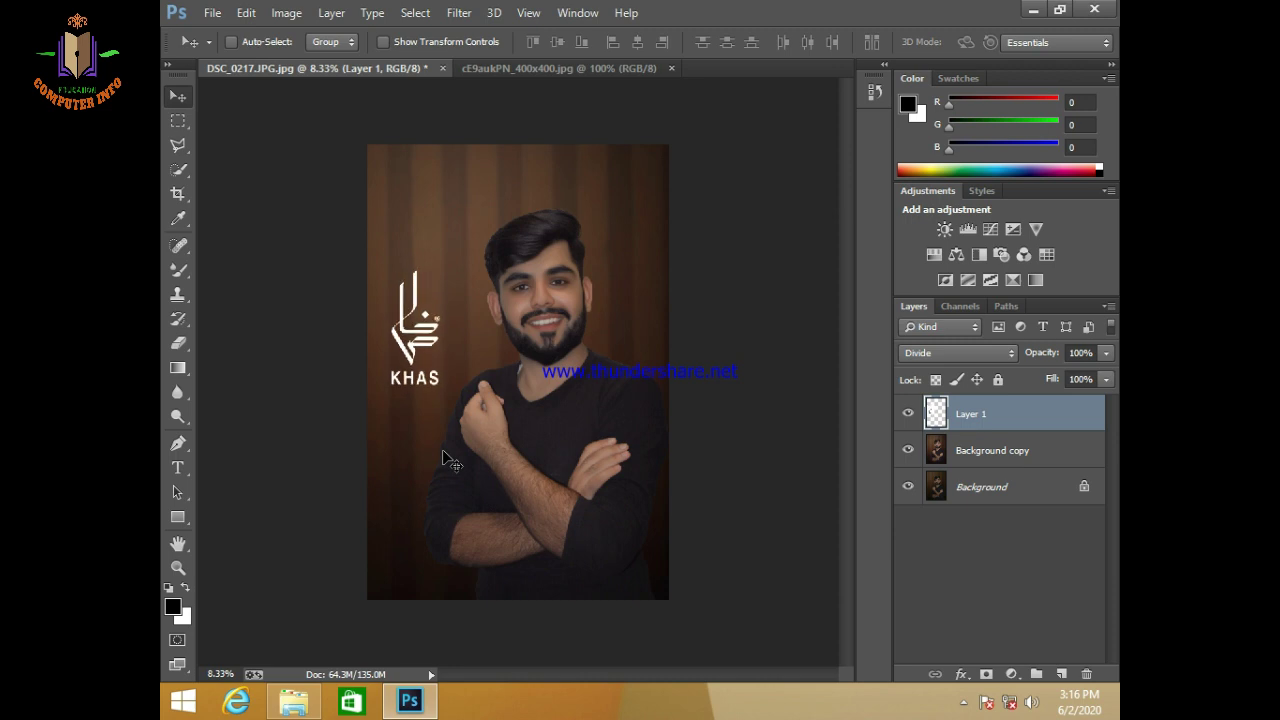
key("shift+Left")
key("shift+Left")
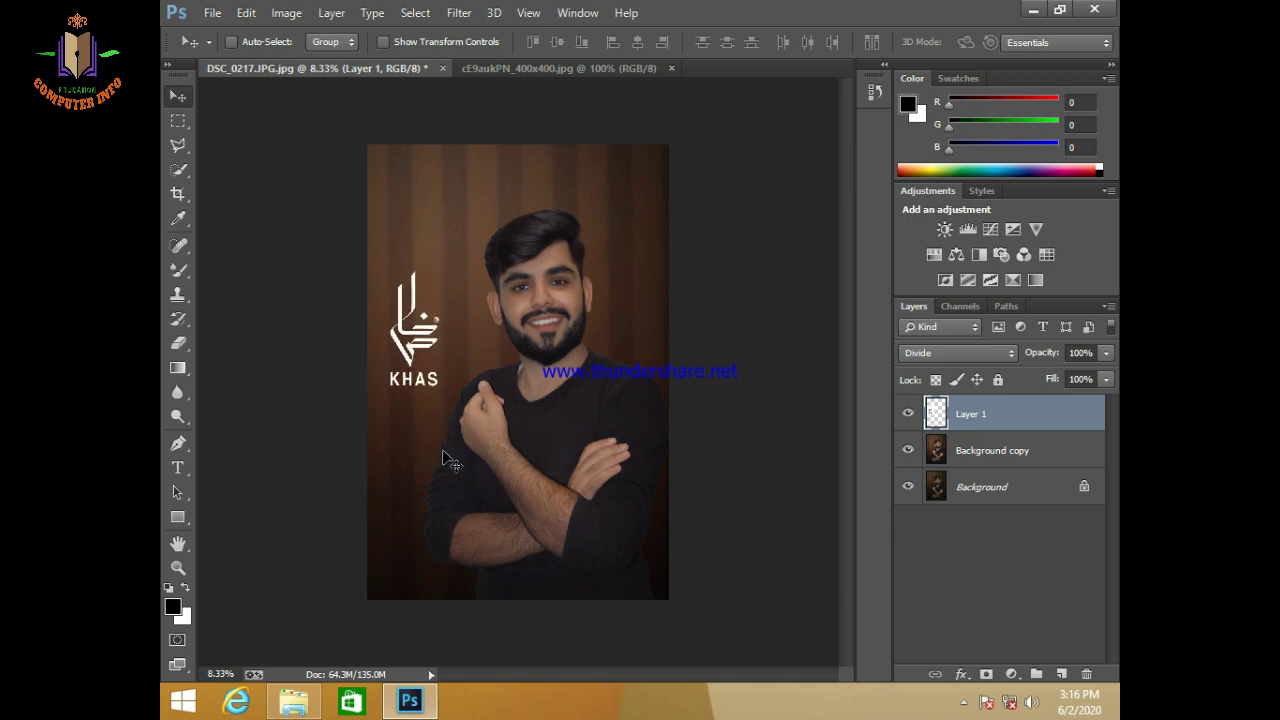
key("shift+Left")
key("shift+Left")
key("shift+Up")
key("shift+Up")
key("shift+Up")
key("shift+Up")
key("shift+Up")
key("shift+Up")
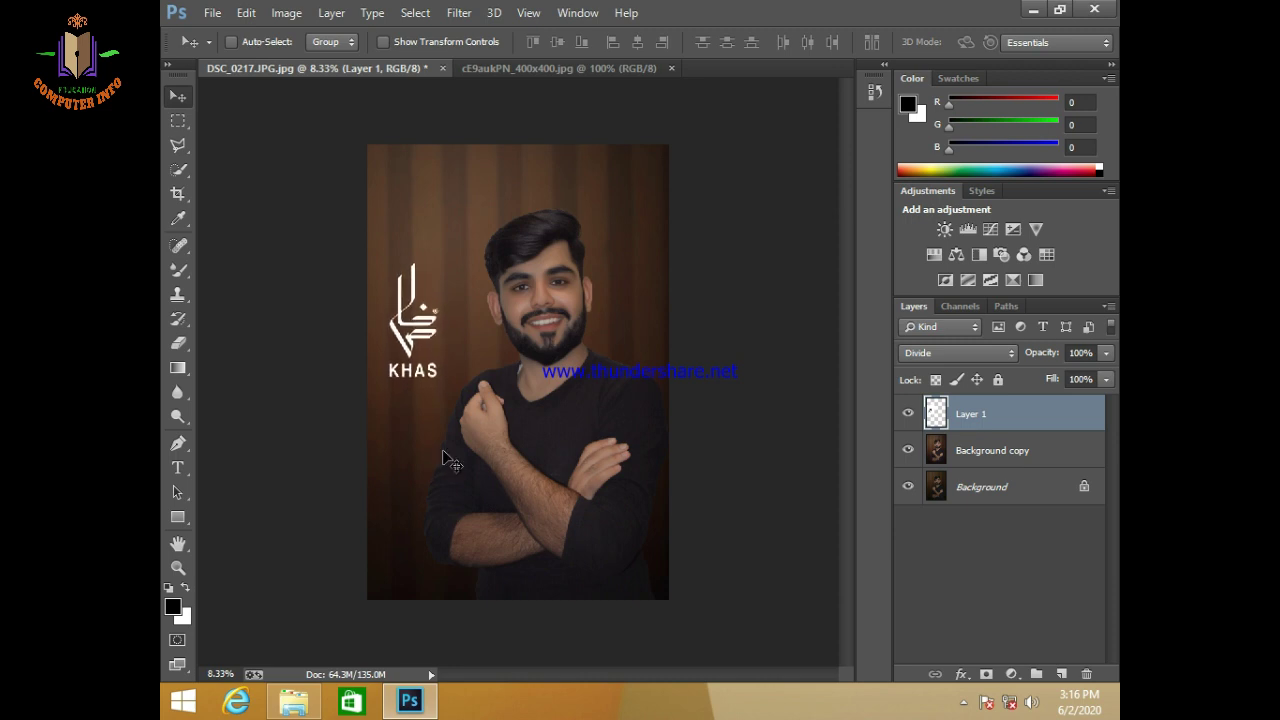
key("shift+Up")
key("shift+Up")
key("shift+Up")
key("shift+Up")
key("shift+Up")
key("shift+Up")
key("shift+Up")
key("shift+Up")
key("shift+Up")
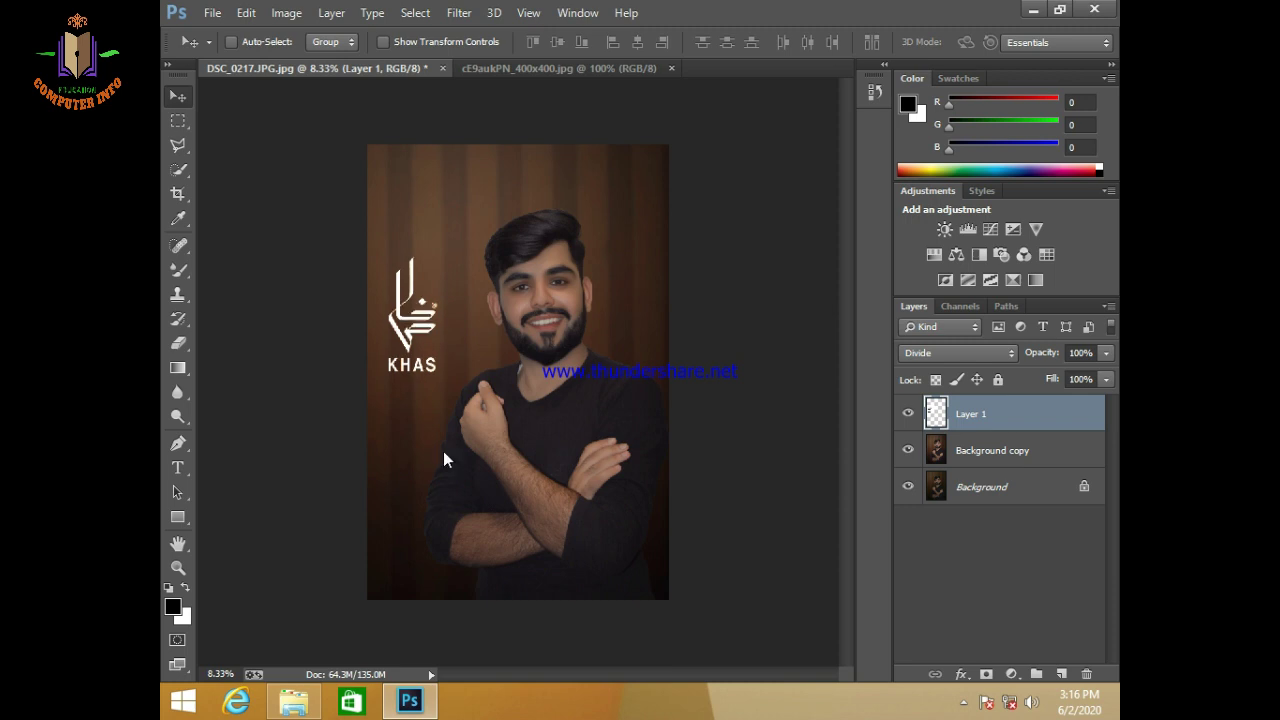
key("shift+Up")
key("shift+Up")
key("shift+Up")
key("shift+Up")
key("shift+Up")
key("shift+Up")
key("shift+Up")
key("shift+Up")
key("shift+Up")
key("shift+Left")
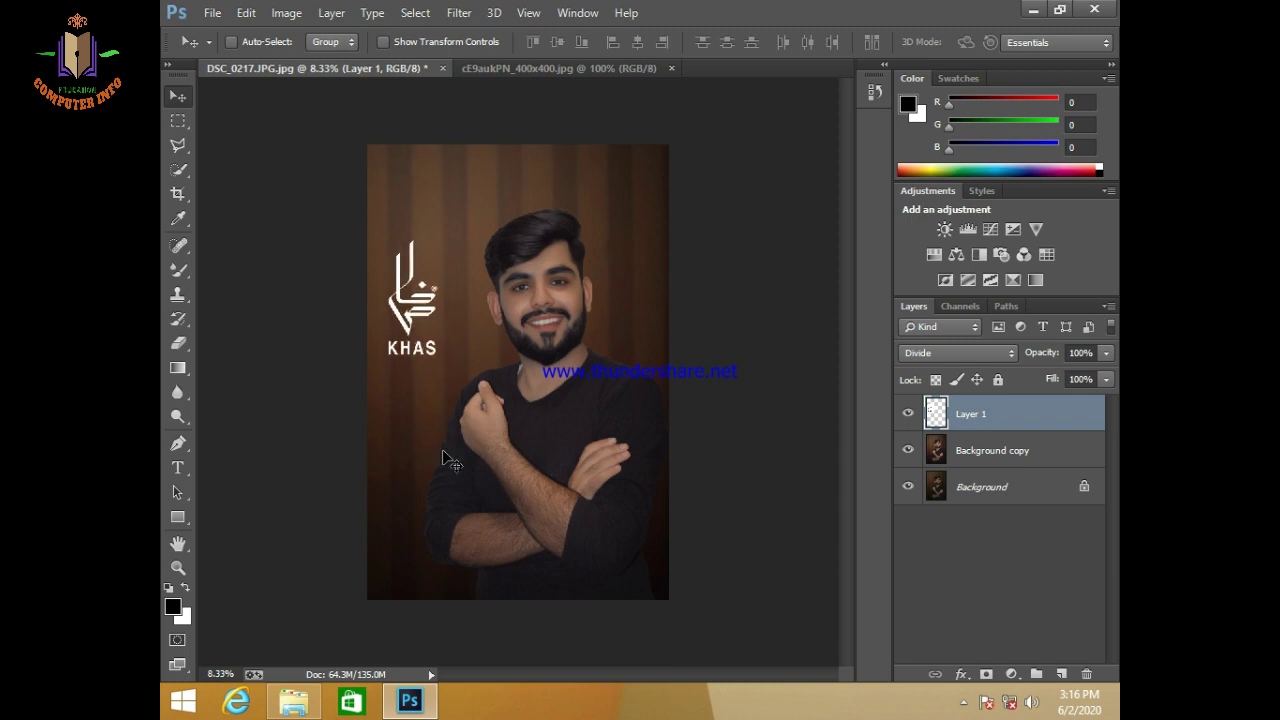
Step: Set the logo layer to 91% fill and 87% opacity
left_click(1106, 379)
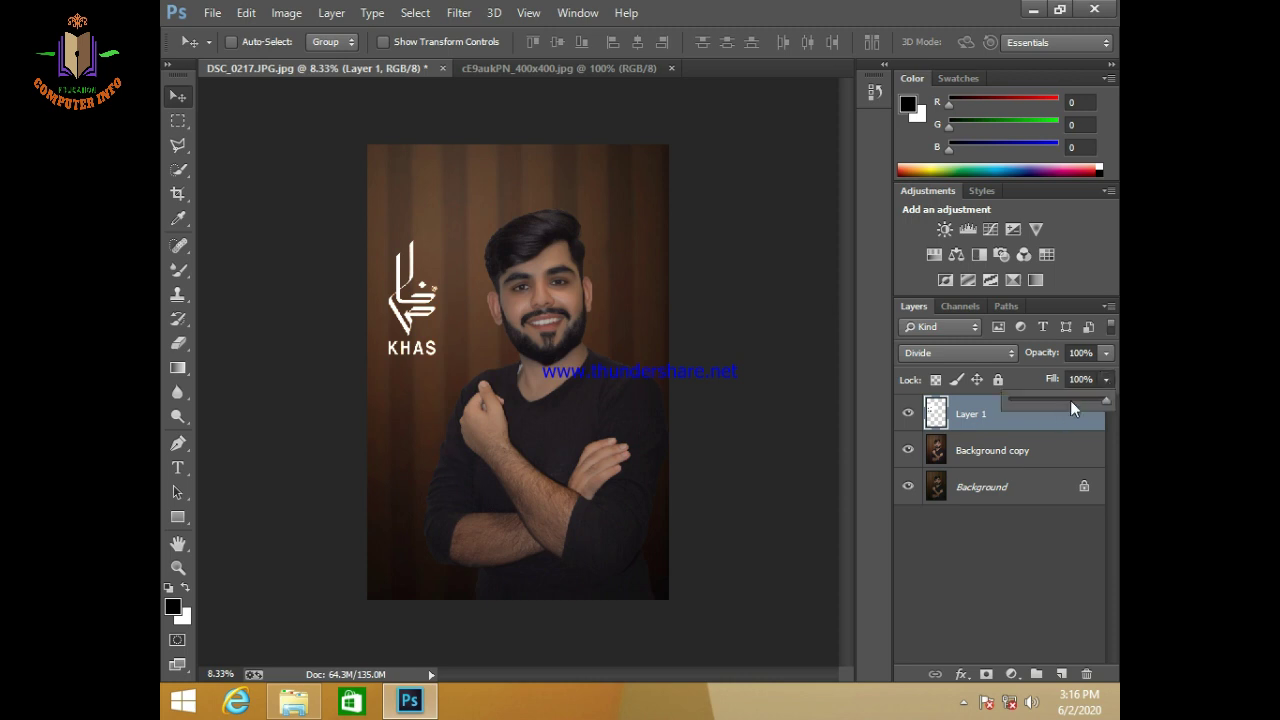
left_click(1086, 400)
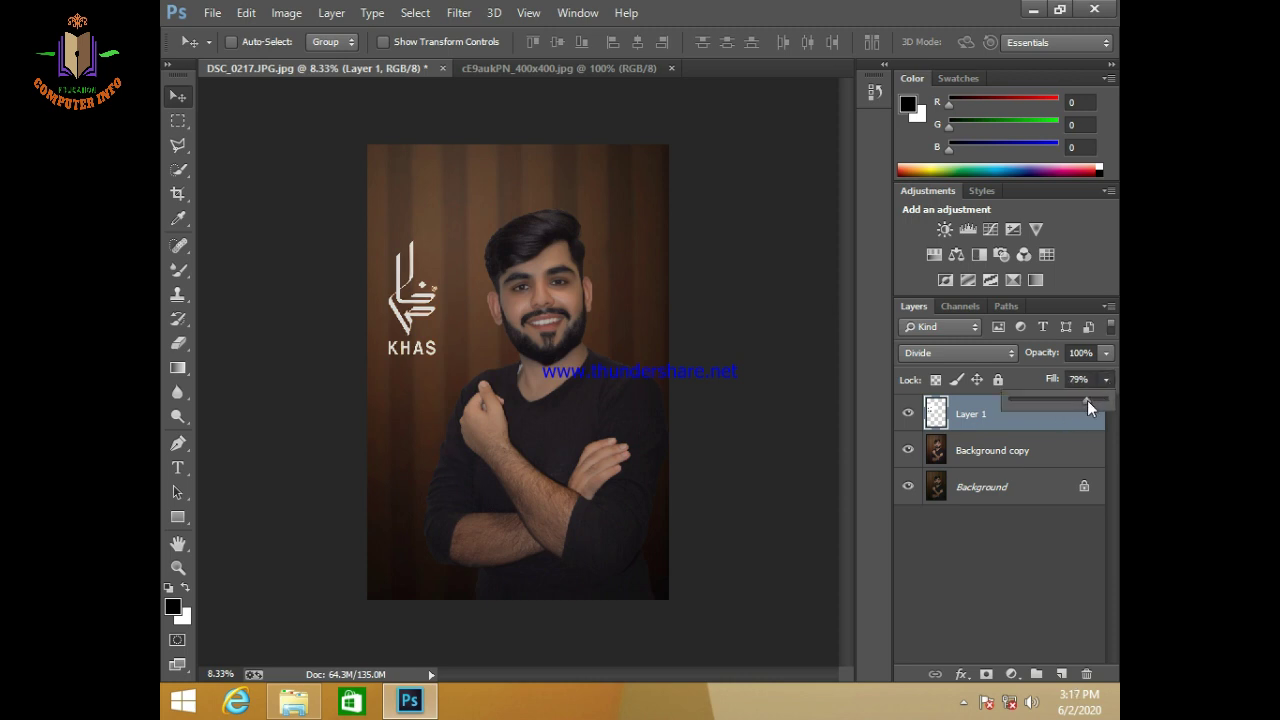
left_click_drag(1091, 400, 1098, 399)
left_click(1106, 354)
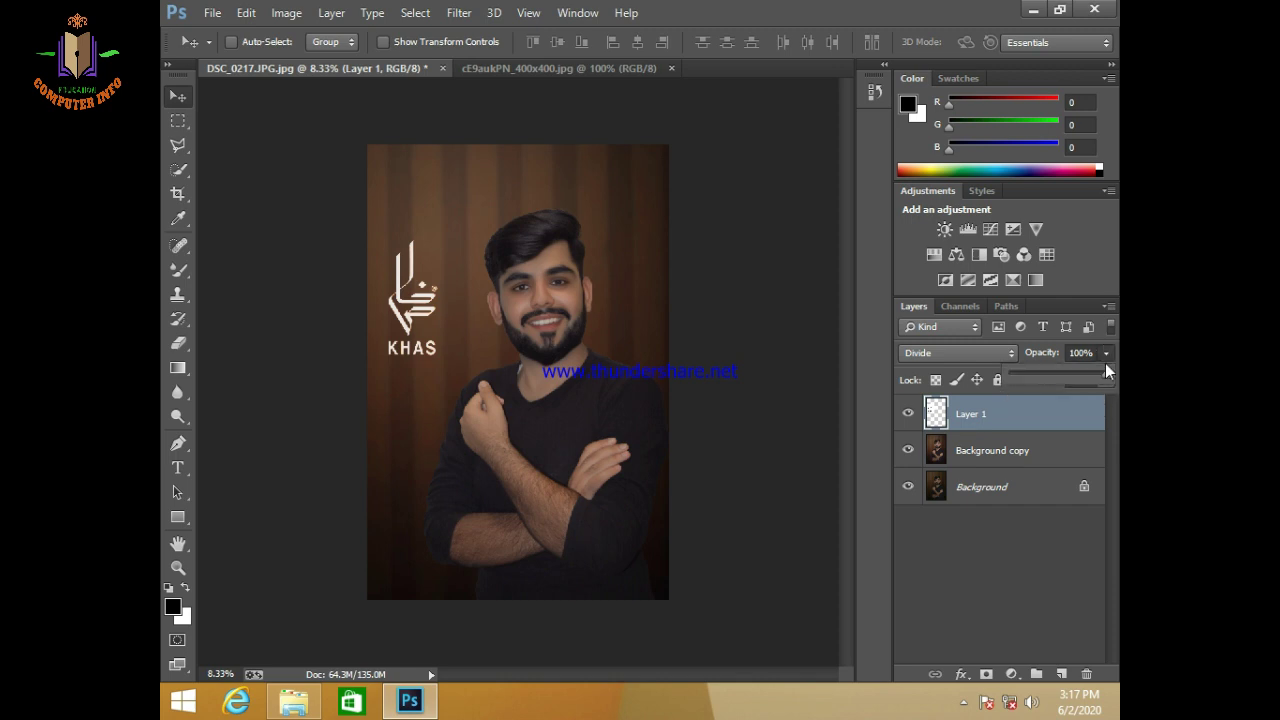
left_click(1091, 372)
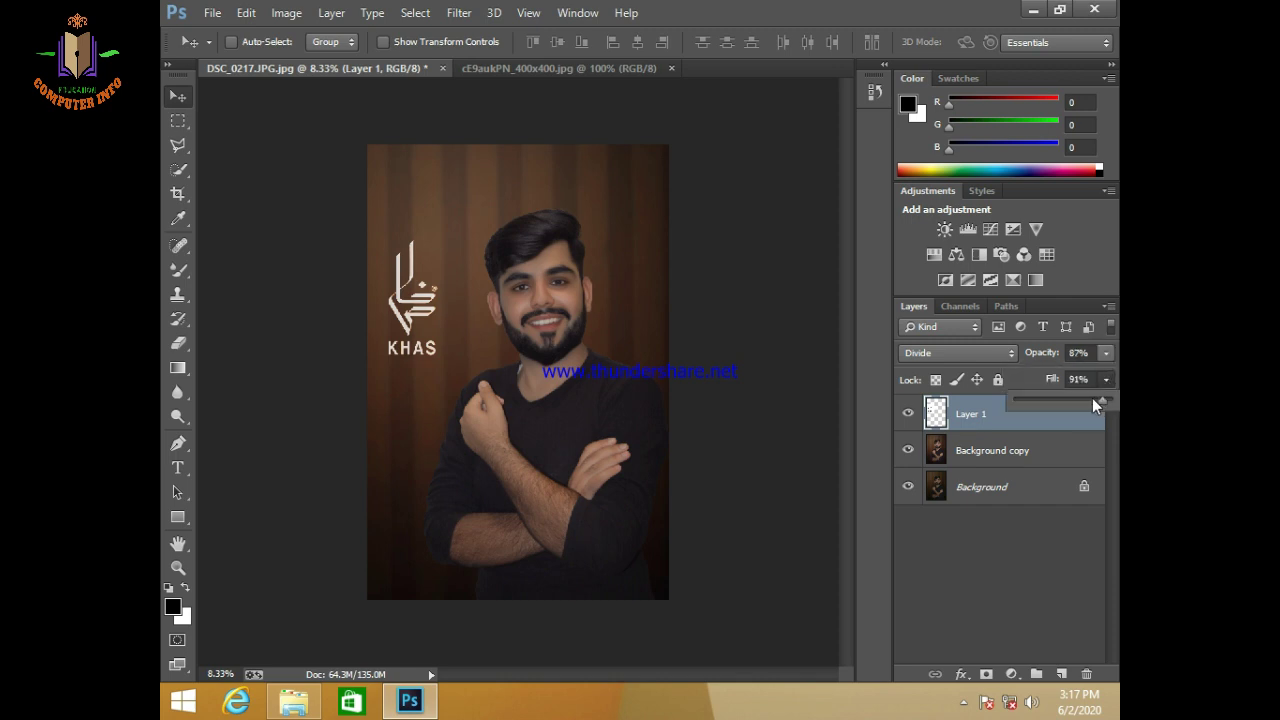
key("ctrl+plus")
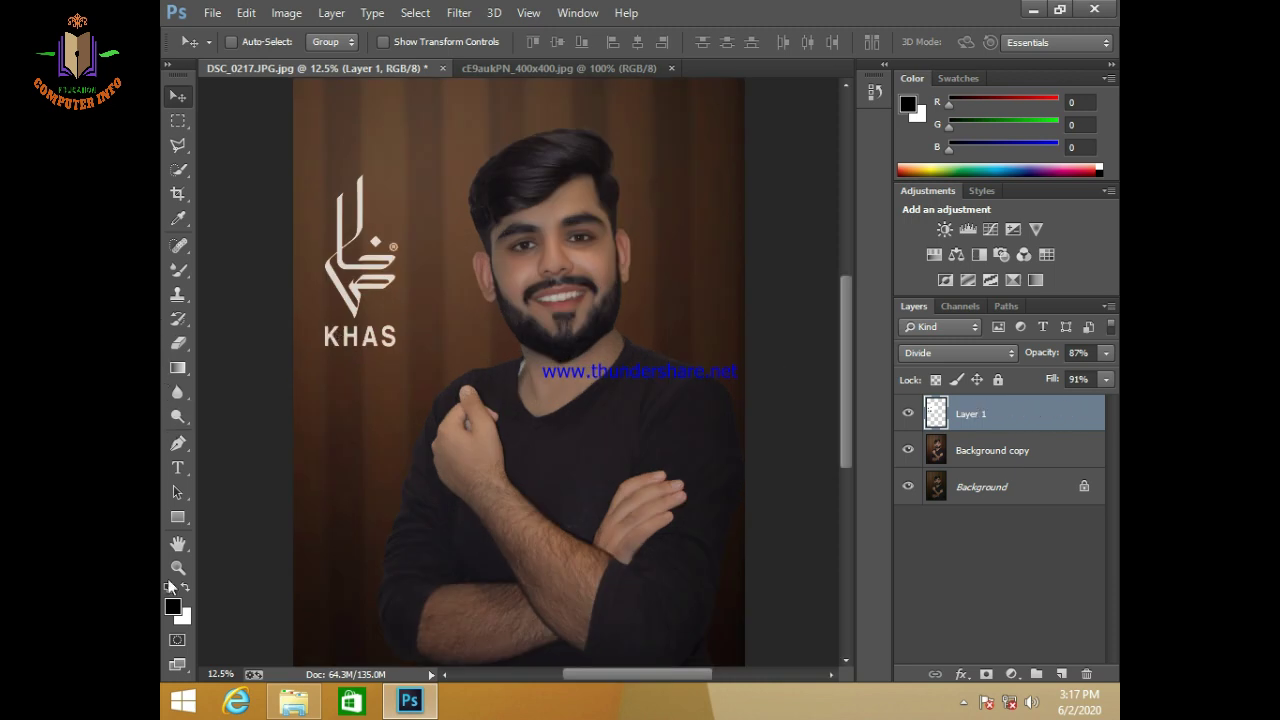
left_click(180, 569)
left_click(707, 42)
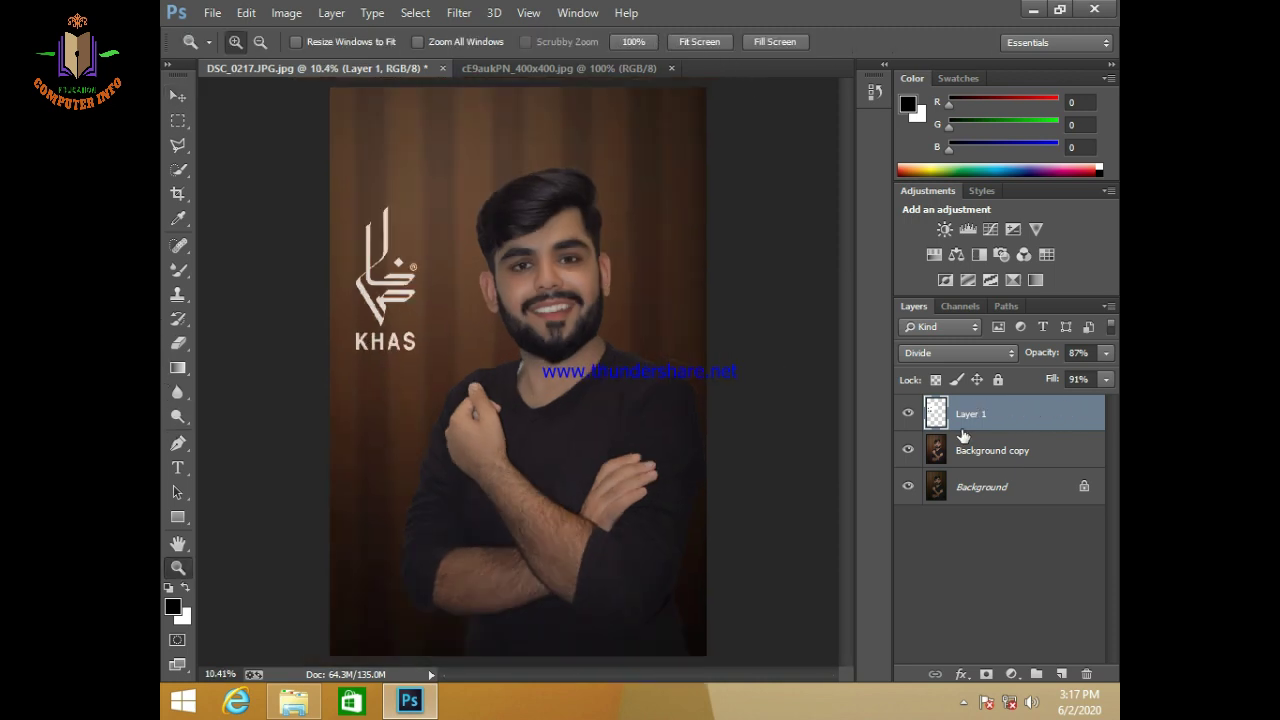
left_click(180, 97)
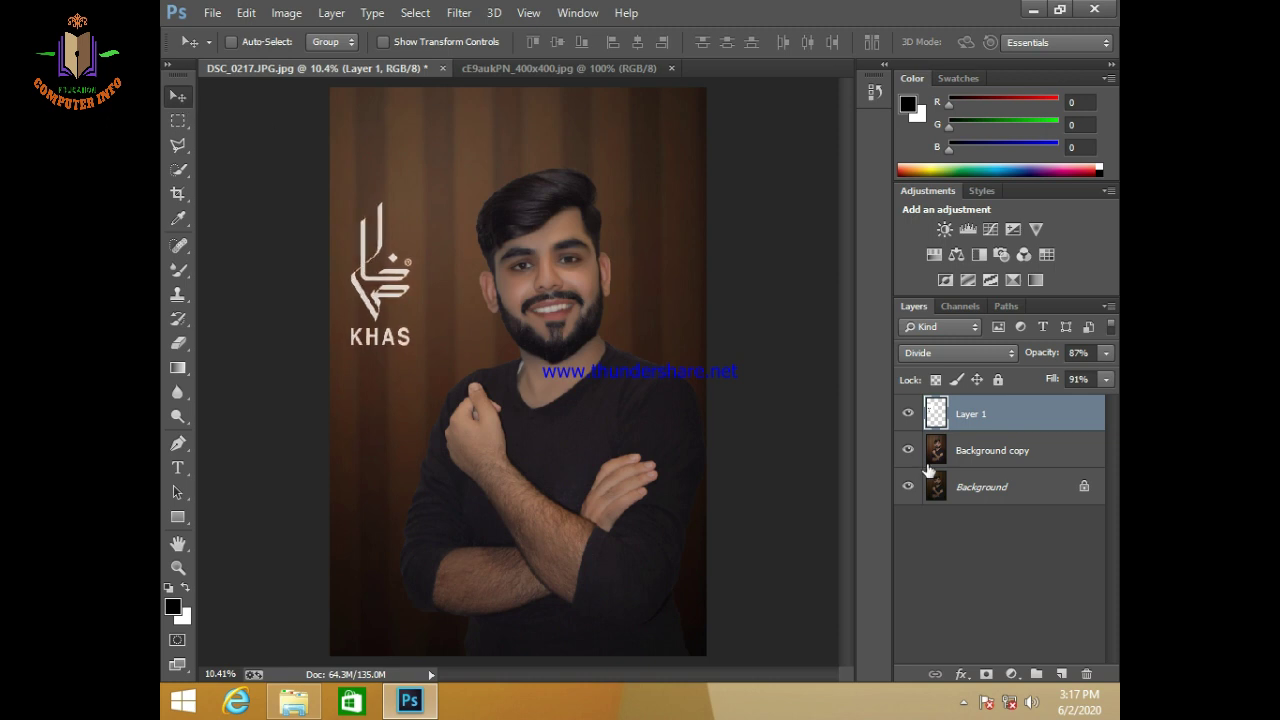
right_click(1003, 418)
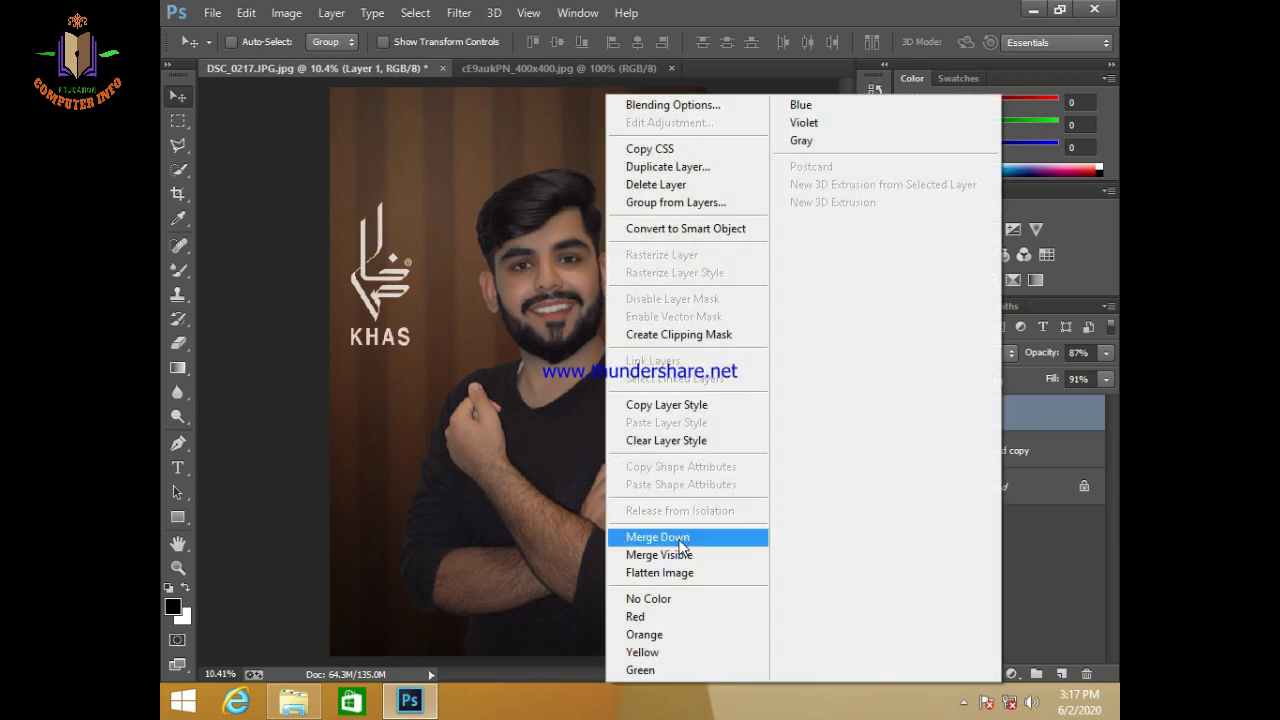
left_click(682, 538)
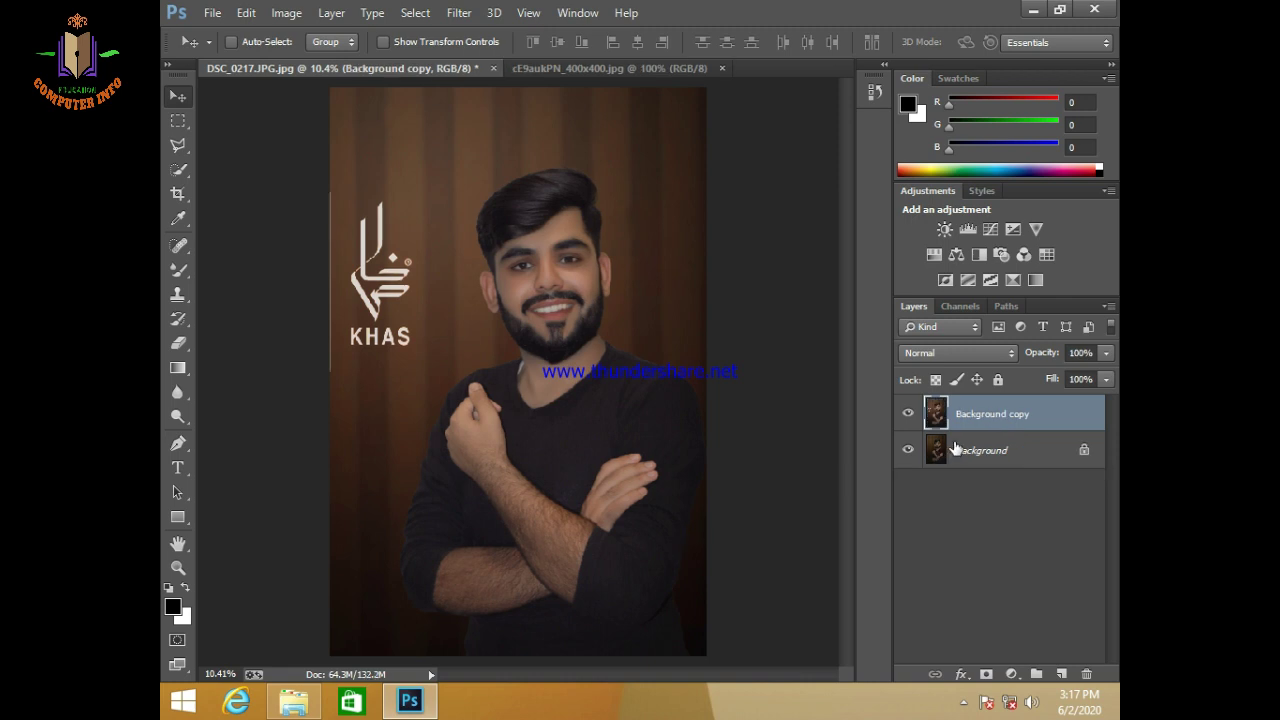
key("ctrl+z")
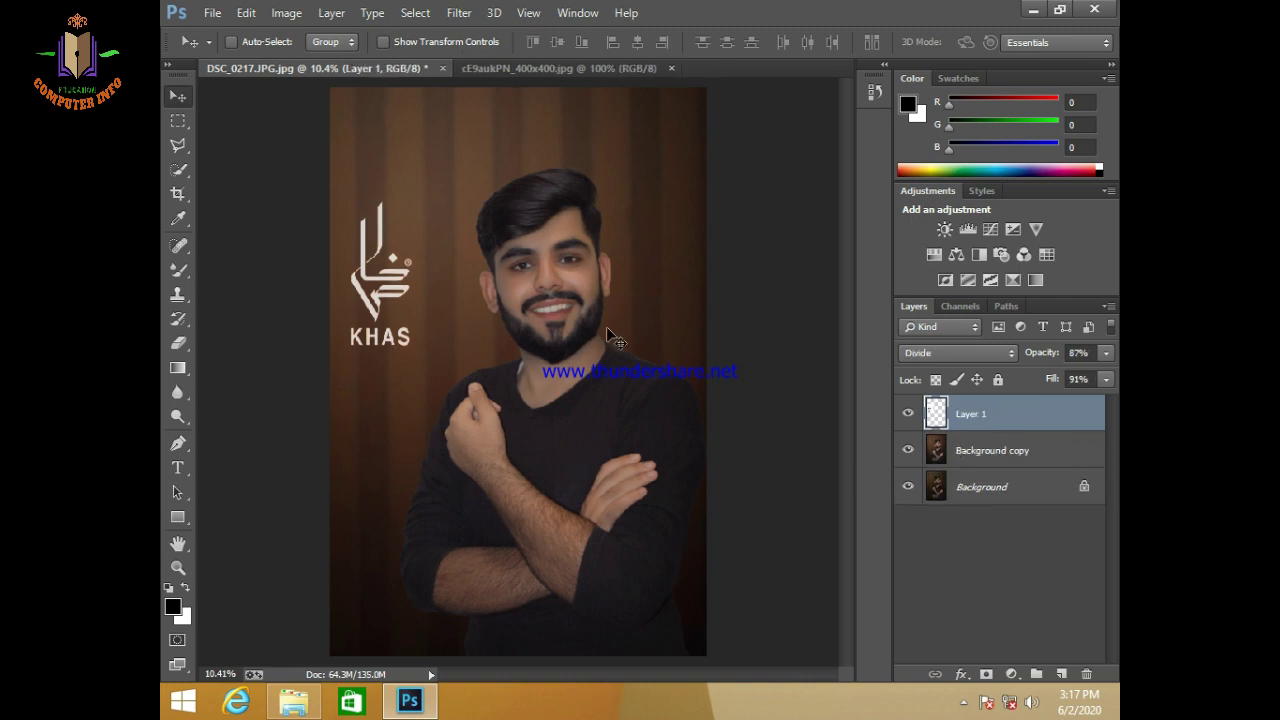
left_click(963, 703)
right_click(932, 605)
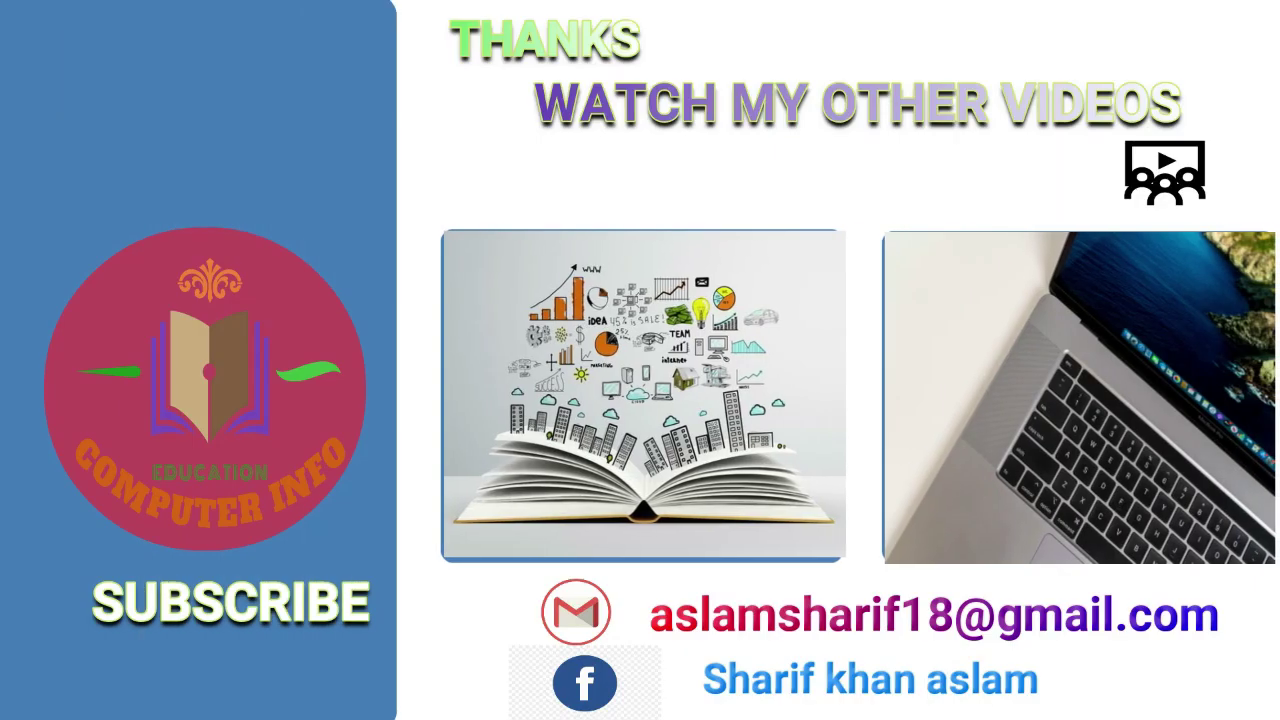